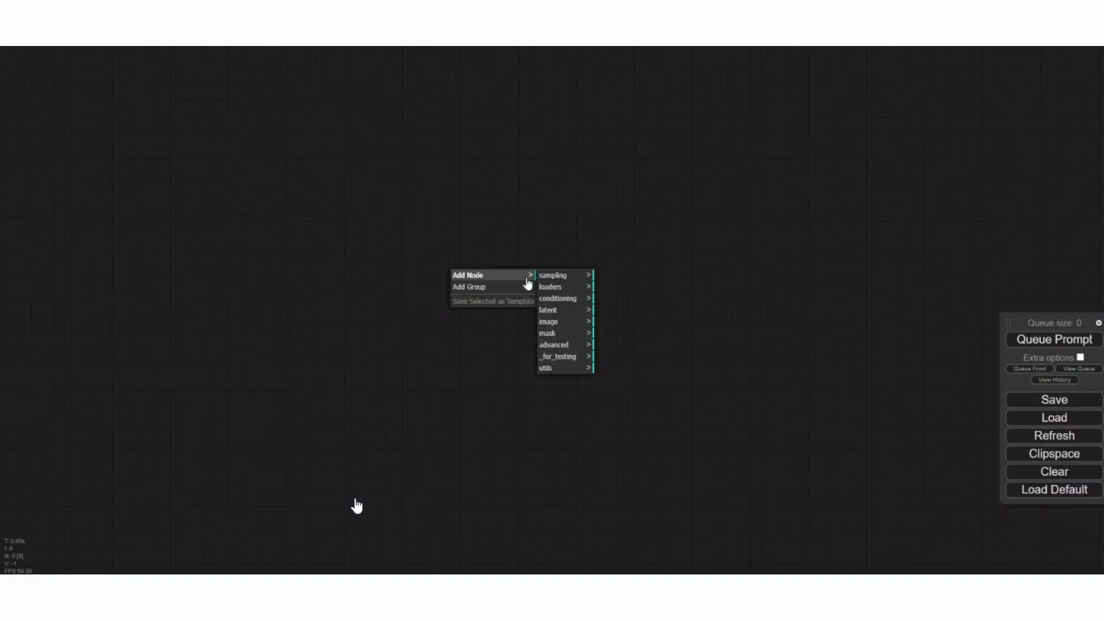
- Add a Load Checkpoint node to the empty canvas and set its checkpoint to sd_xl_base_1.0.safetensors
{"action": "left_click", "coordinate": [578, 292]}
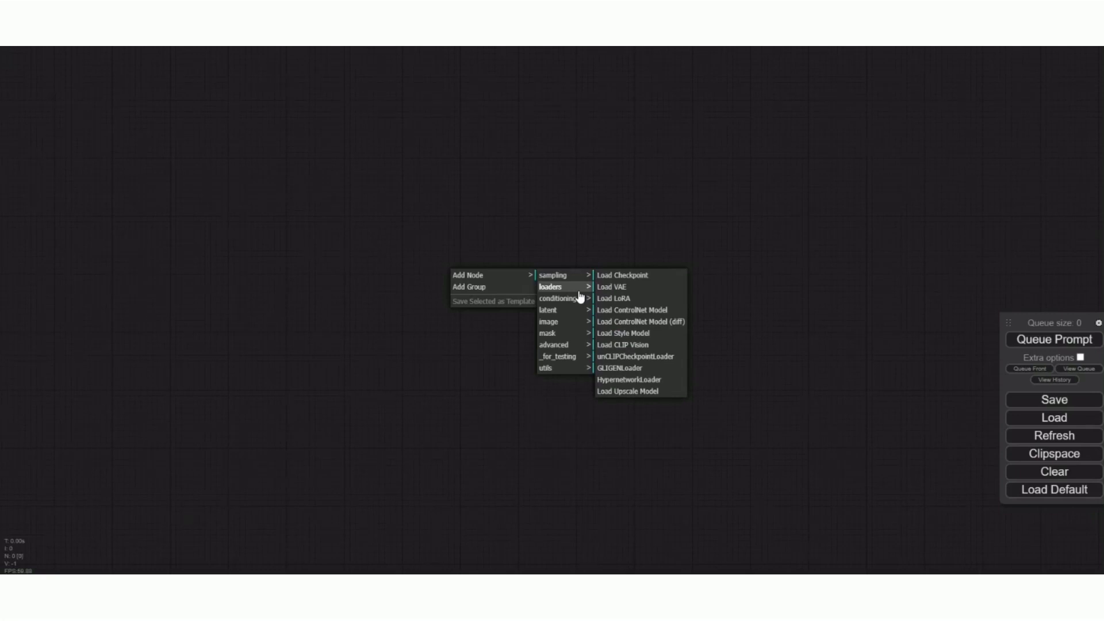
{"action": "left_click", "coordinate": [634, 276]}
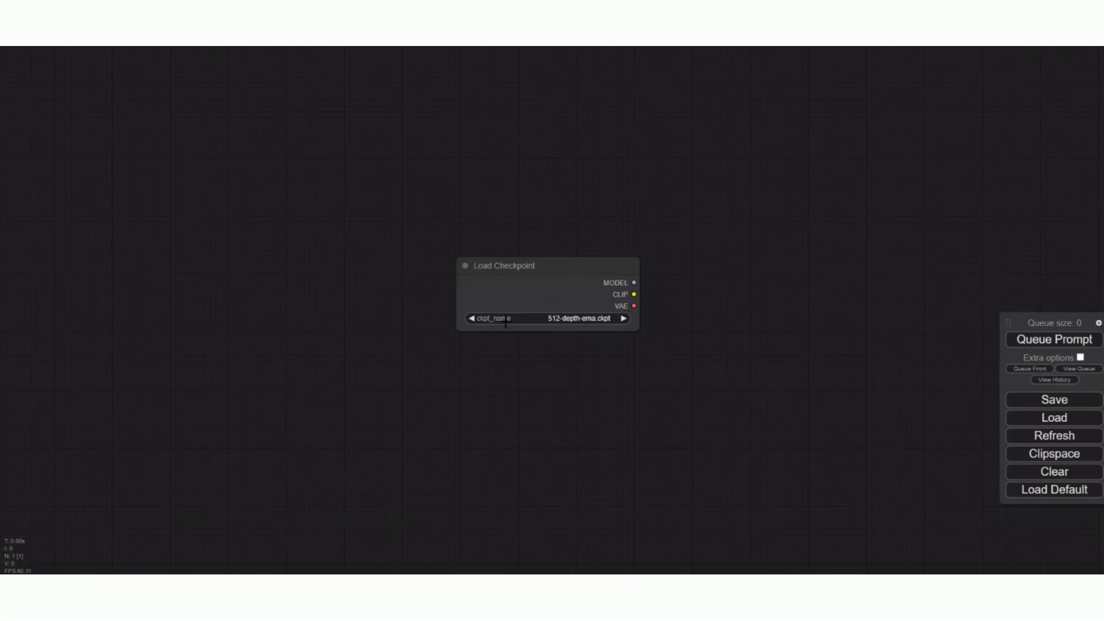
{"action": "left_click", "coordinate": [555, 318]}
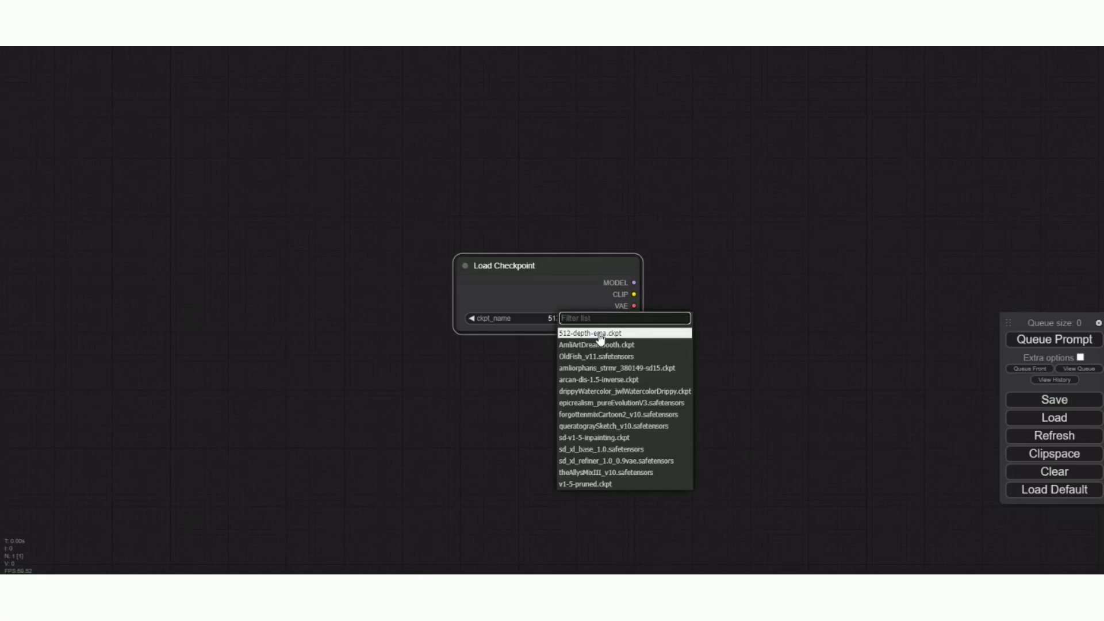
{"action": "left_click", "coordinate": [621, 452]}
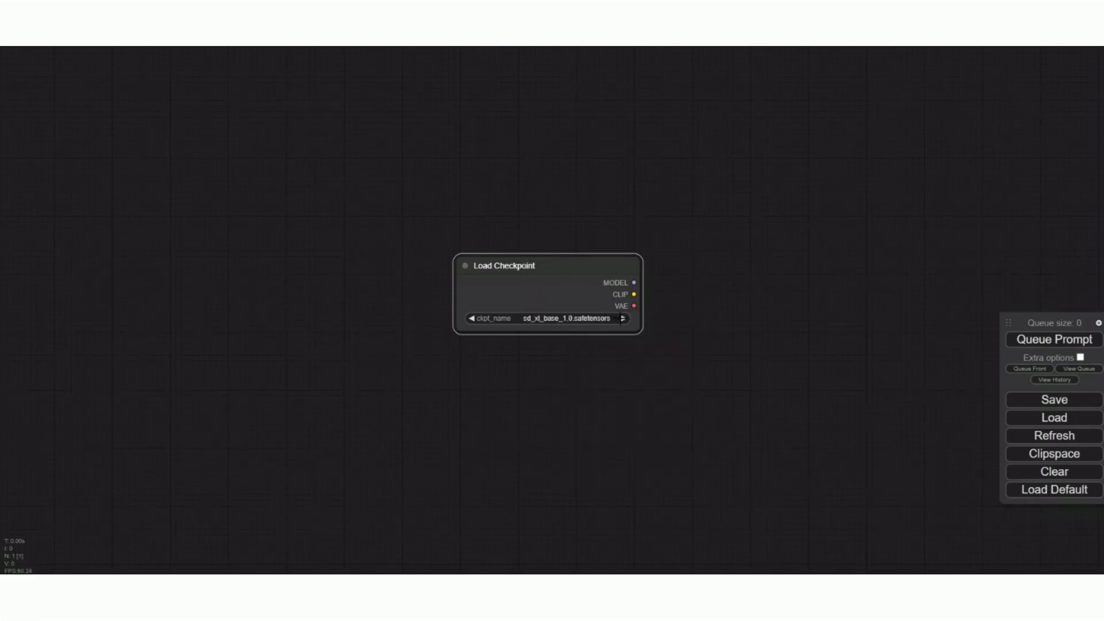
- Change the Load Checkpoint node's model to v1-5-pruned.ckpt
{"action": "left_click", "coordinate": [623, 319]}
{"action": "left_click", "coordinate": [567, 321]}
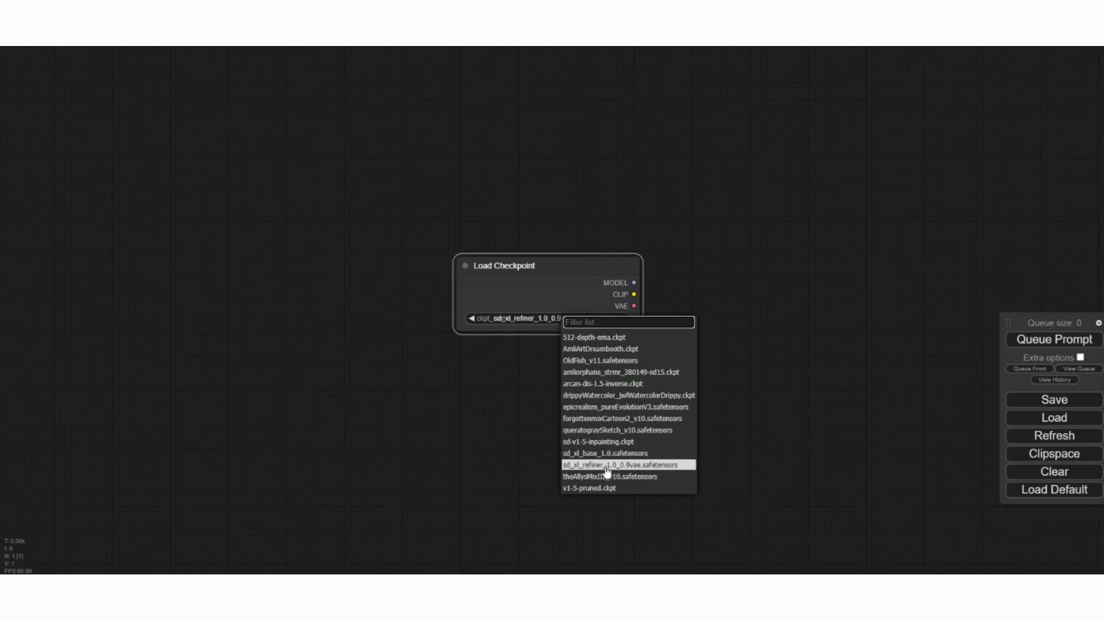
{"action": "left_click", "coordinate": [604, 488]}
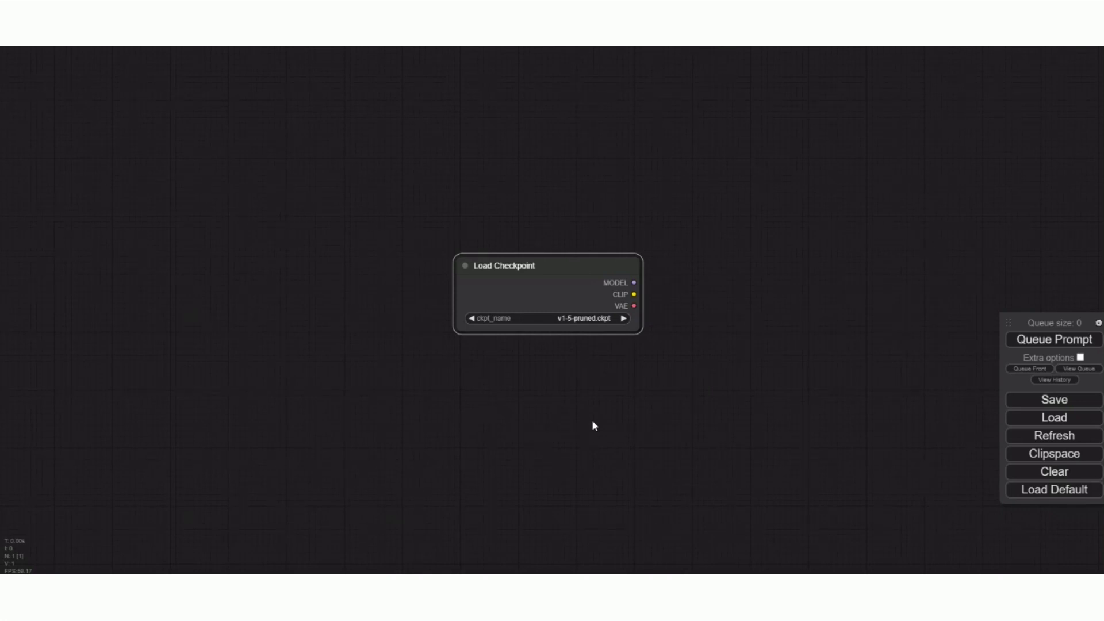
{"action": "key", "text": "super+e"}
{"action": "left_click_drag", "start_coordinate": [39, 52], "coordinate": [0, 55]}
- Move Load Checkpoint to the canvas's upper left and place a CLIP Text Encode node beside it, linked to its CLIP output
{"action": "left_click_drag", "start_coordinate": [546, 265], "coordinate": [228, 167]}
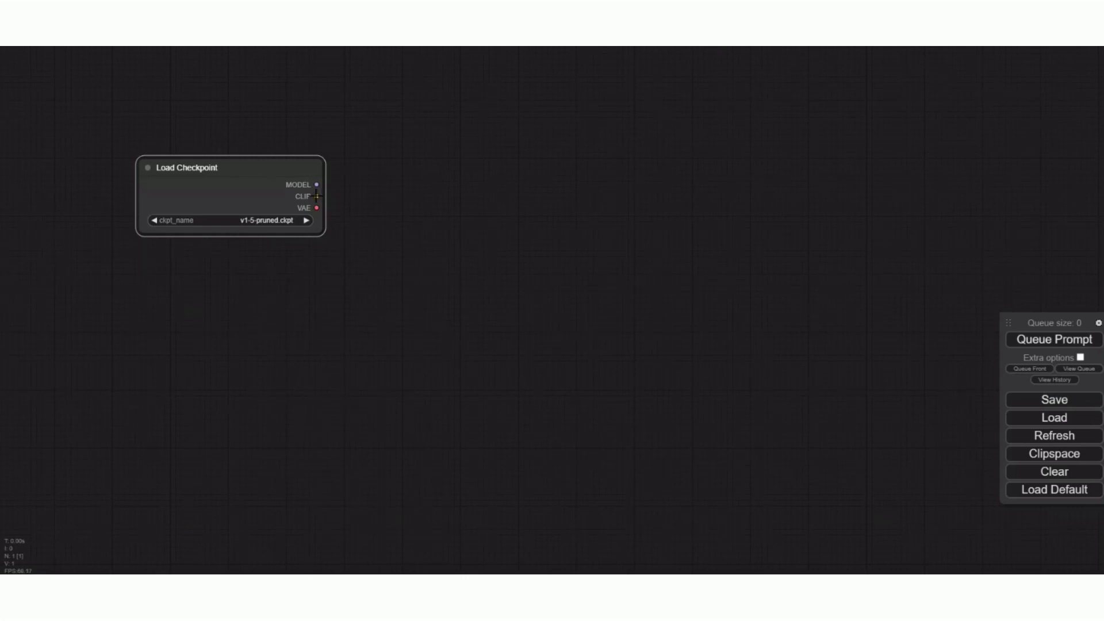
{"action": "left_click_drag", "start_coordinate": [317, 197], "coordinate": [456, 192]}
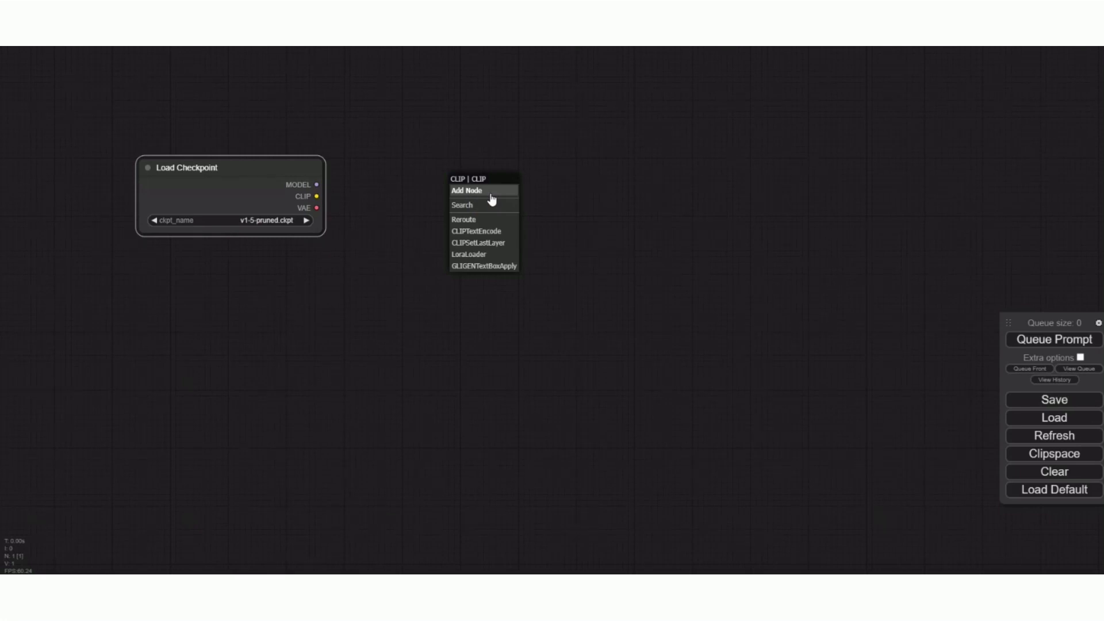
{"action": "left_click", "coordinate": [477, 231]}
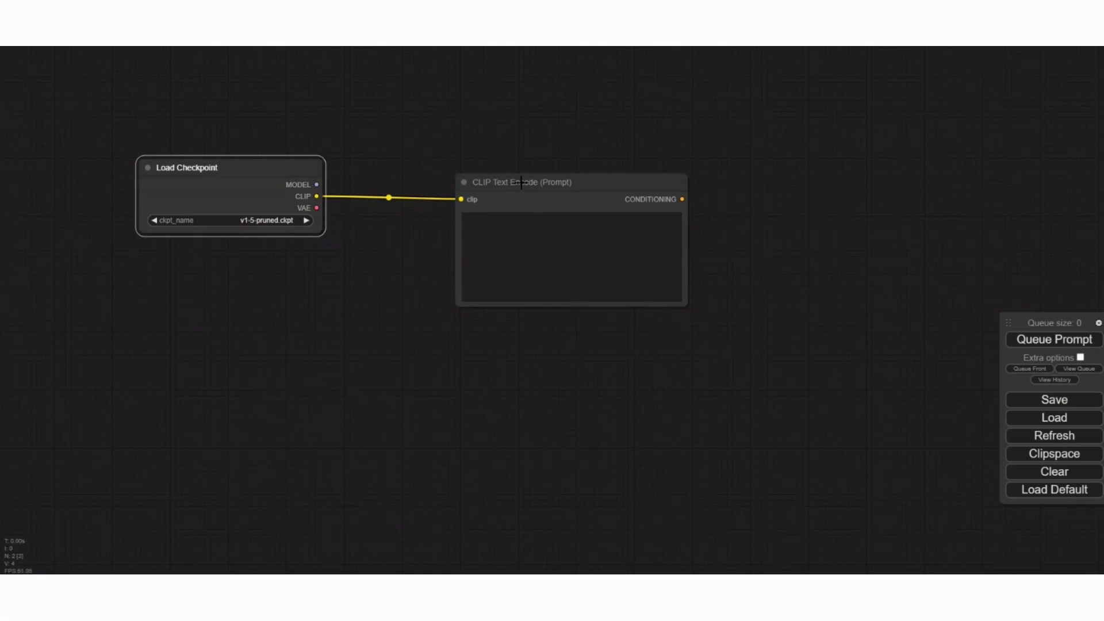
{"action": "left_click_drag", "start_coordinate": [538, 182], "coordinate": [472, 171]}
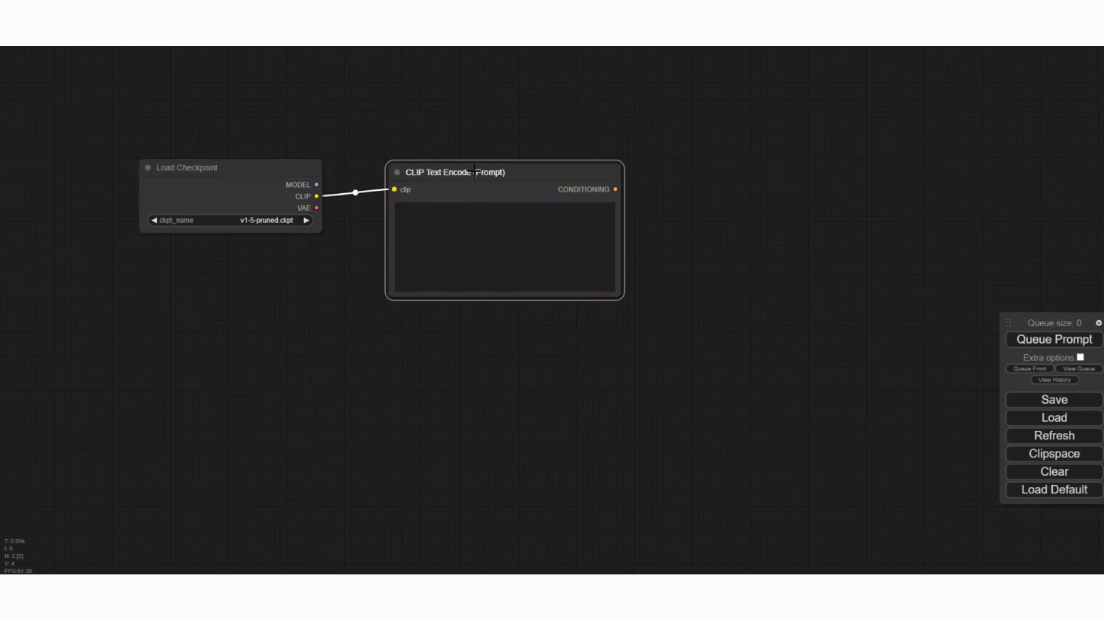
{"action": "left_click", "coordinate": [427, 219]}
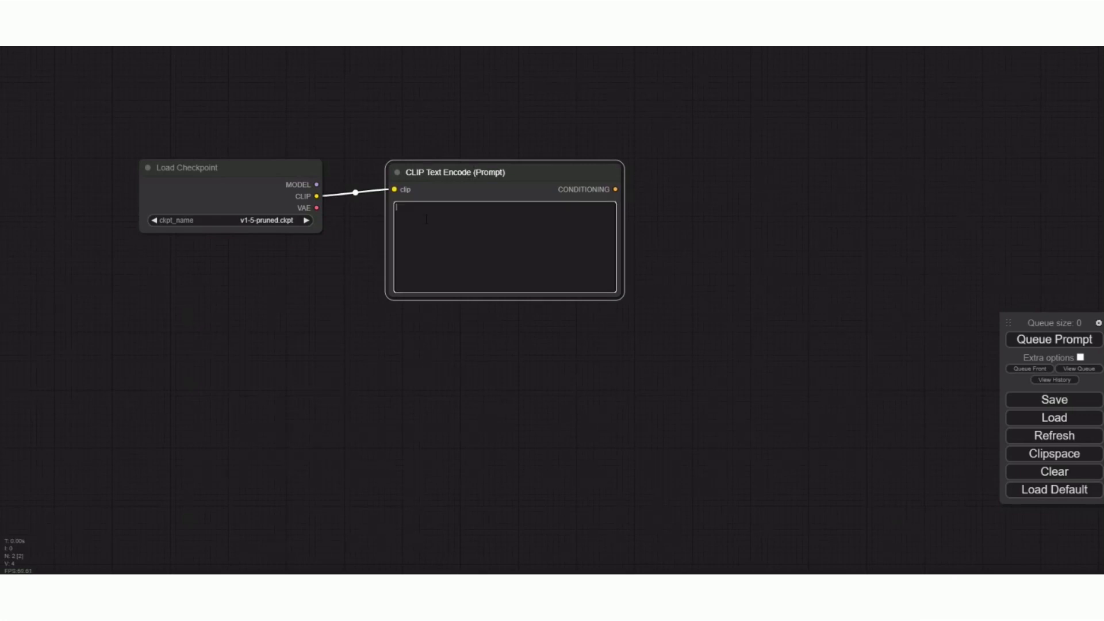
- Color the CLIP Text Encode node green and shift it slightly up toward the Load Checkpoint node
{"action": "right_click", "coordinate": [448, 171]}
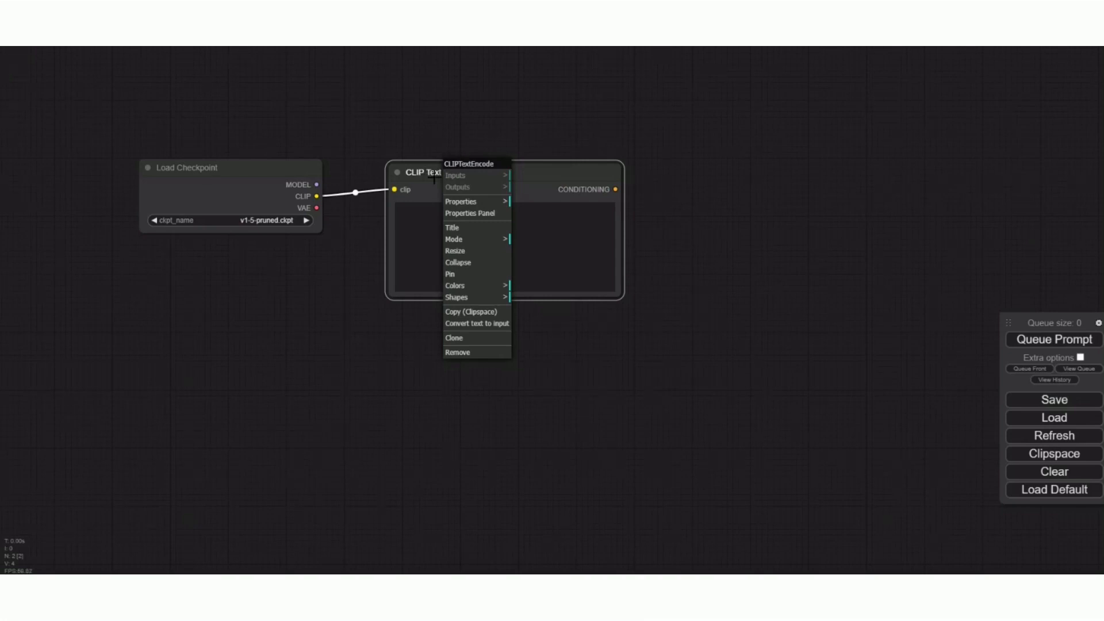
{"action": "left_click", "coordinate": [473, 293]}
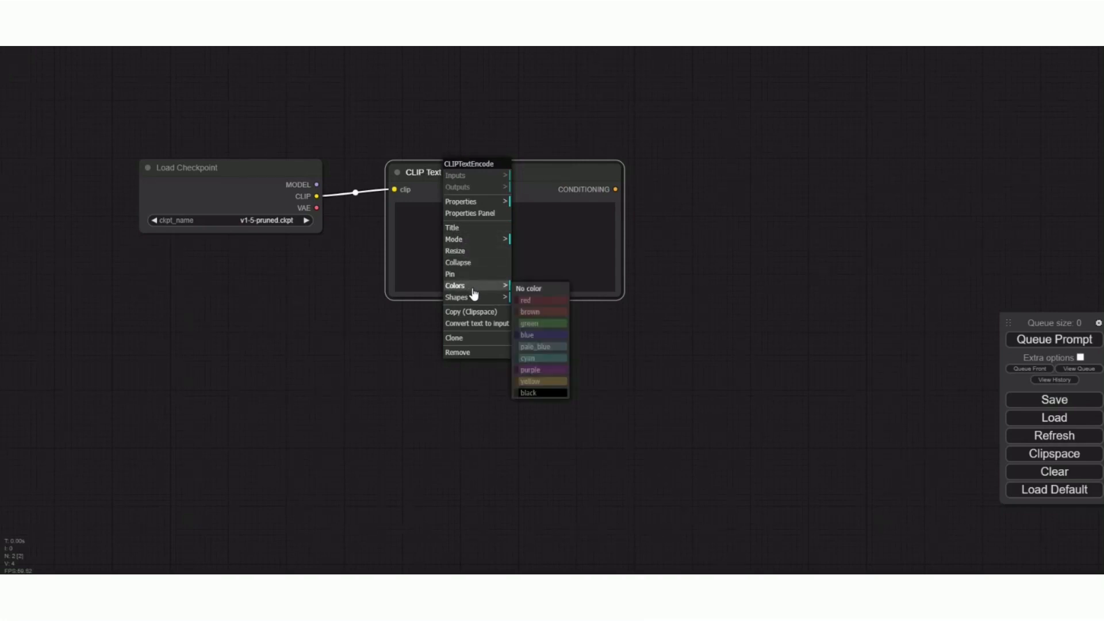
{"action": "left_click", "coordinate": [543, 323]}
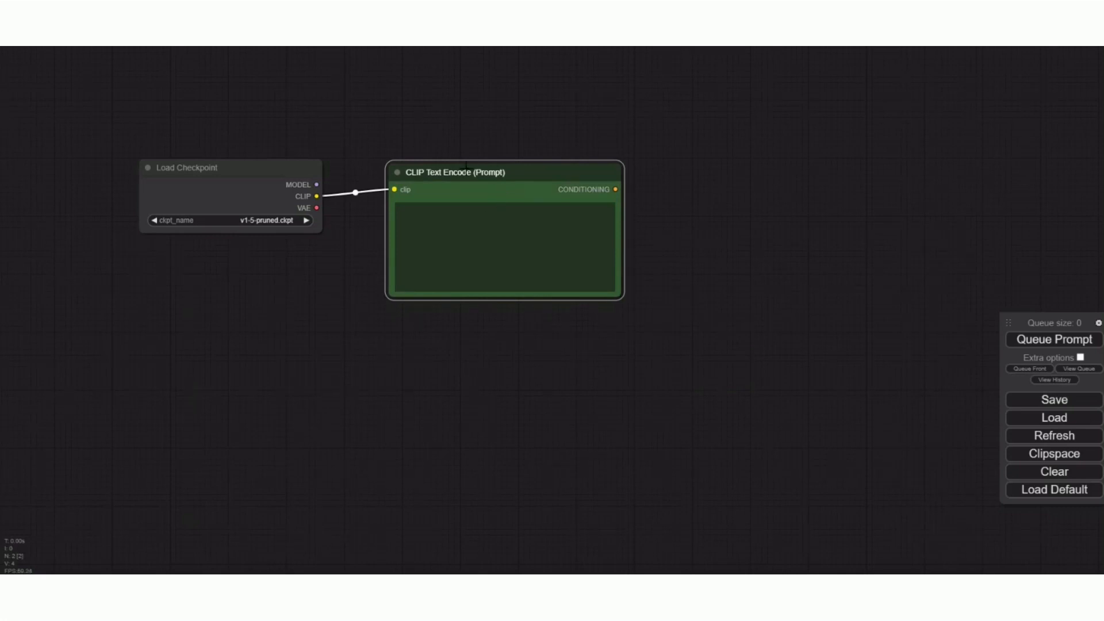
{"action": "left_click_drag", "start_coordinate": [467, 167], "coordinate": [446, 146]}
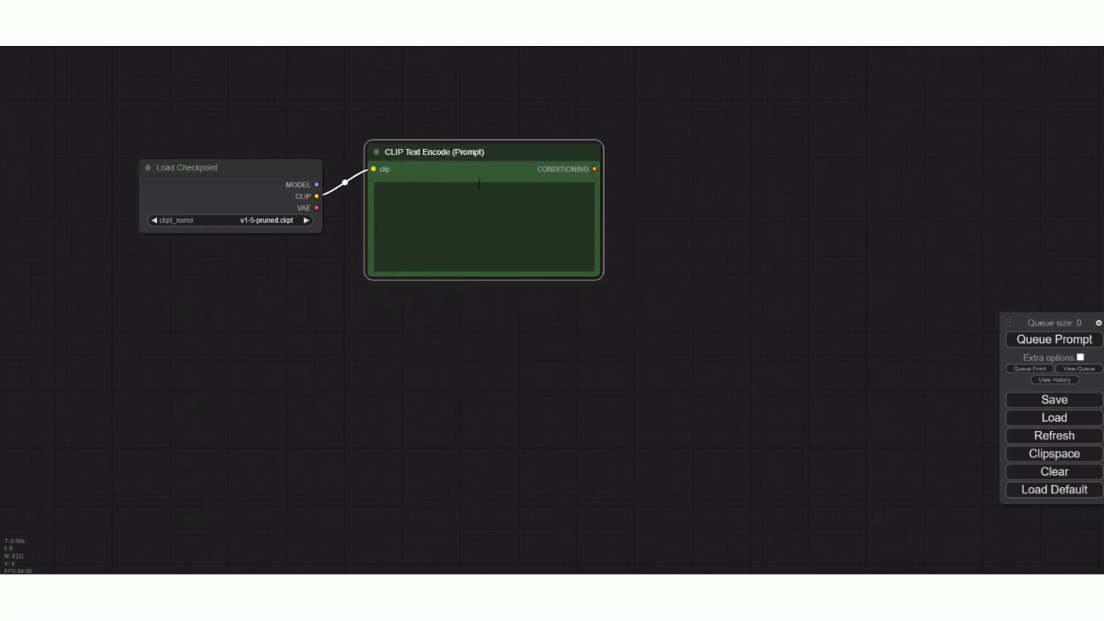
{"action": "left_click", "coordinate": [450, 208]}
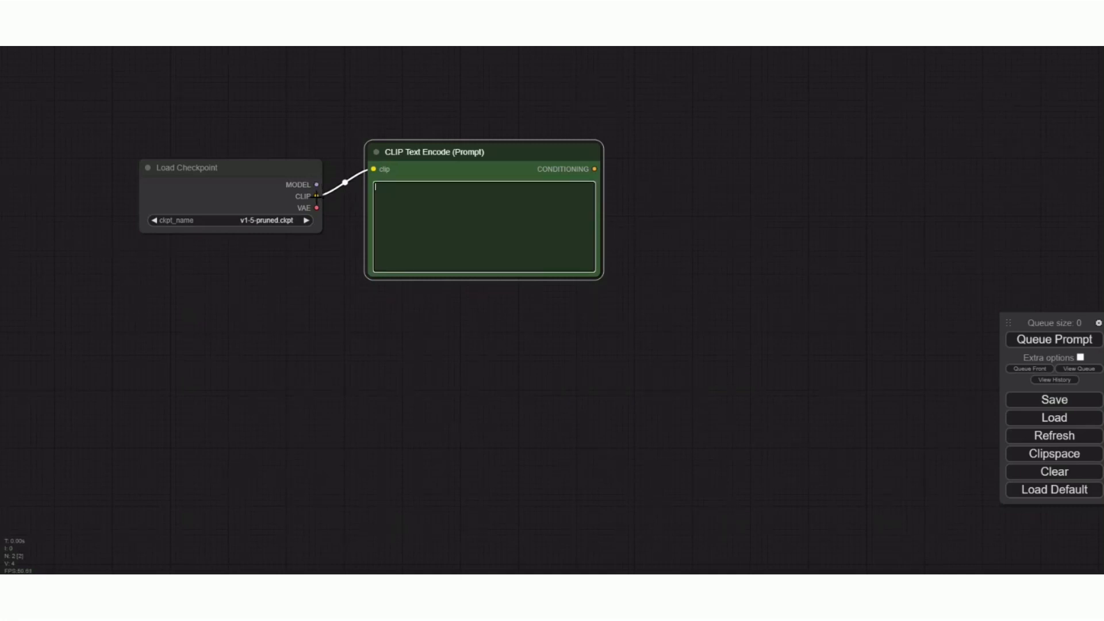
- Attach a second CLIP Text Encode node to the CLIP output below the green one, and delete it
{"action": "left_click", "coordinate": [317, 197]}
{"action": "left_click_drag", "start_coordinate": [371, 304], "coordinate": [401, 346]}
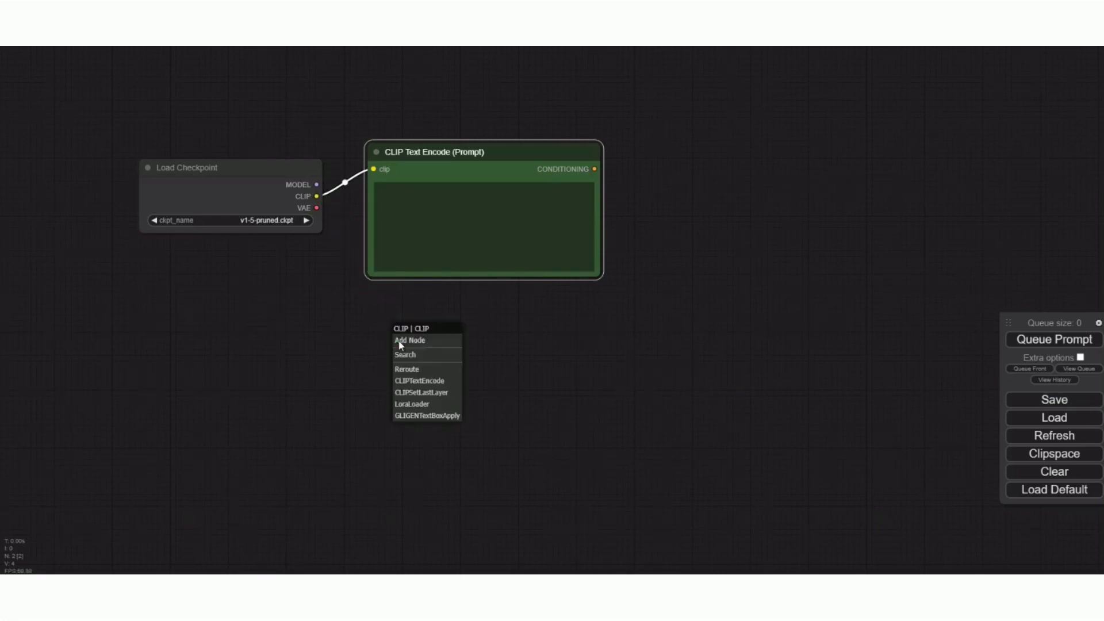
{"action": "left_click", "coordinate": [426, 381]}
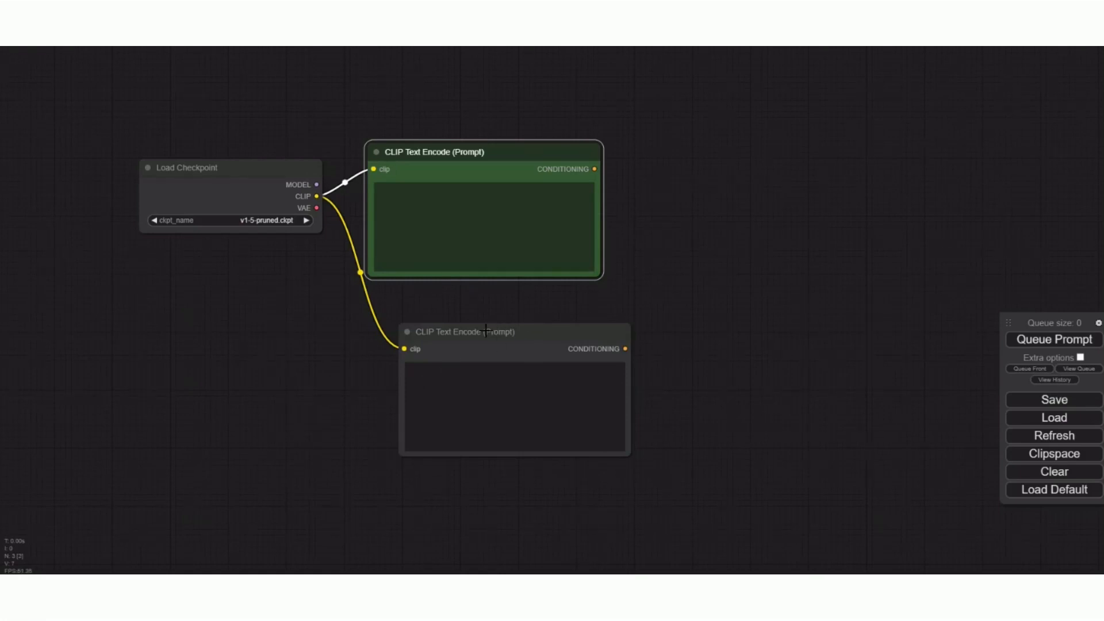
{"action": "right_click", "coordinate": [486, 330]}
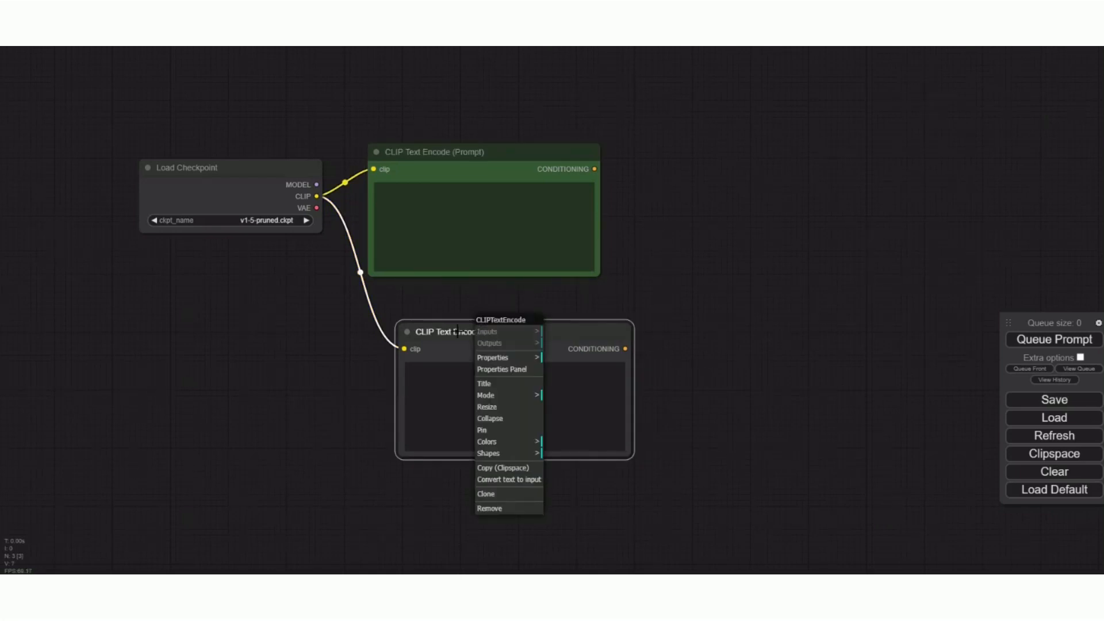
{"action": "key", "text": "Delete"}
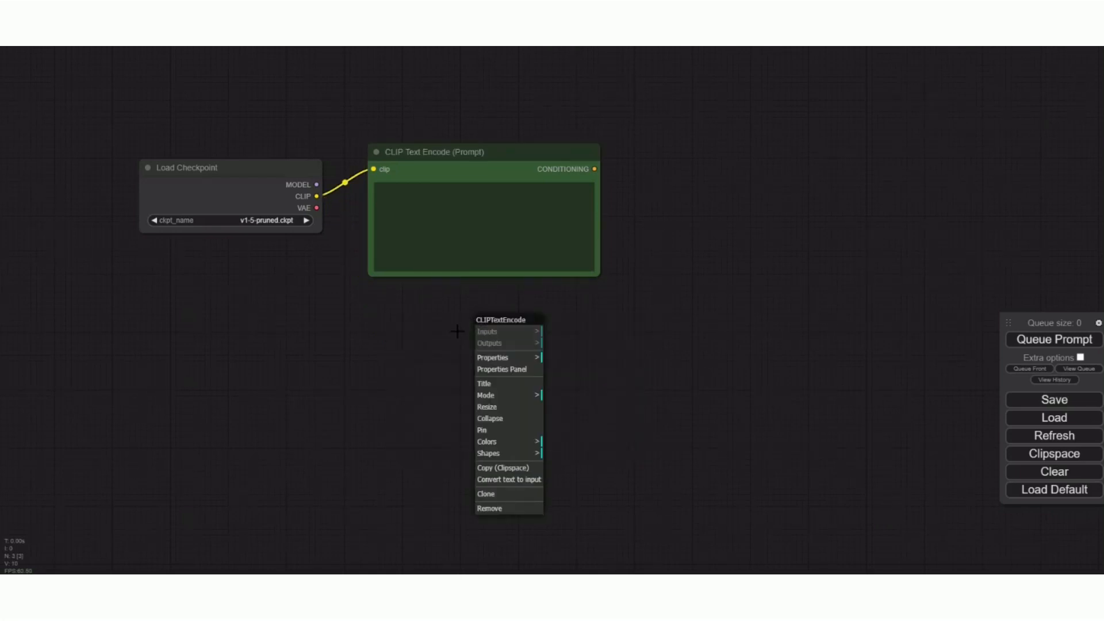
{"action": "left_click", "coordinate": [626, 300]}
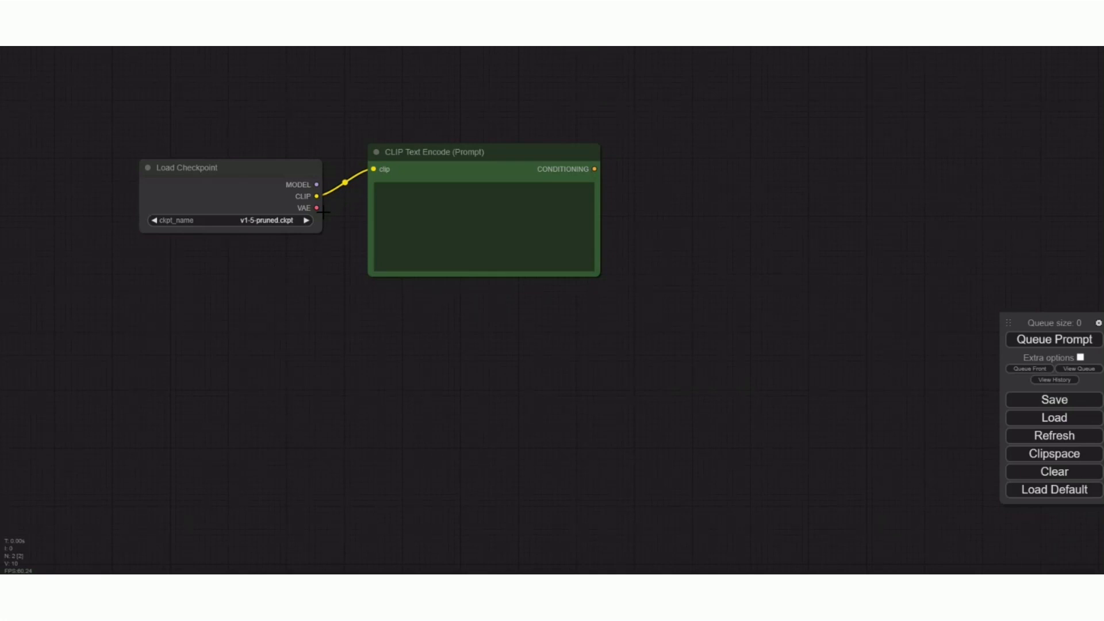
- Duplicate the green CLIP Text Encode node below the original without its CLIP link, and delete the copy
{"action": "left_click", "coordinate": [428, 155]}
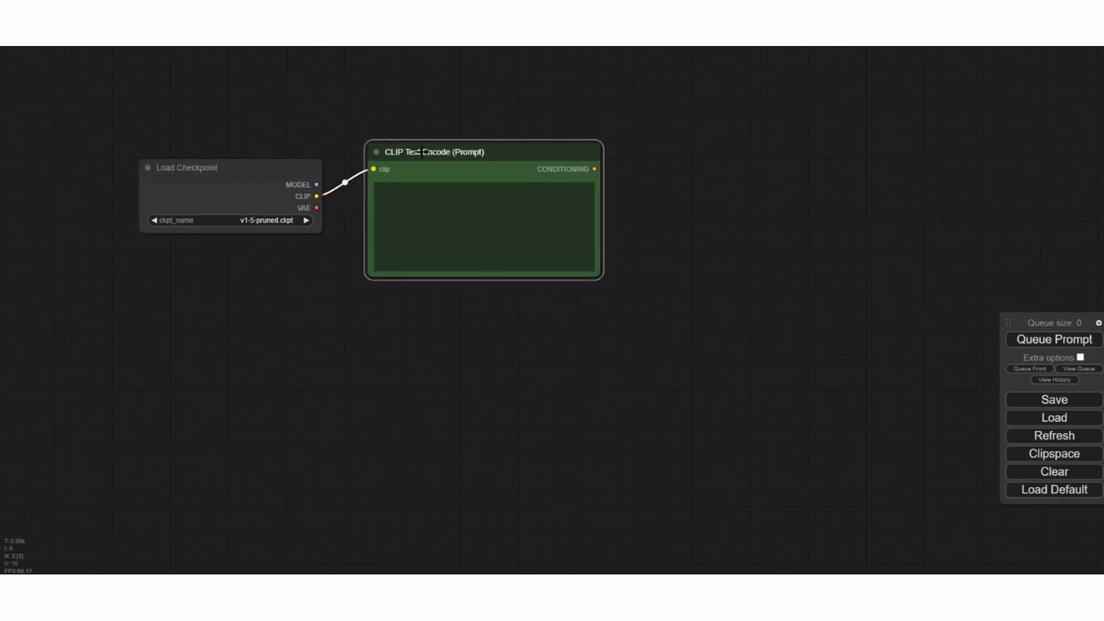
{"action": "left_click_drag", "start_coordinate": [423, 152], "coordinate": [416, 346]}
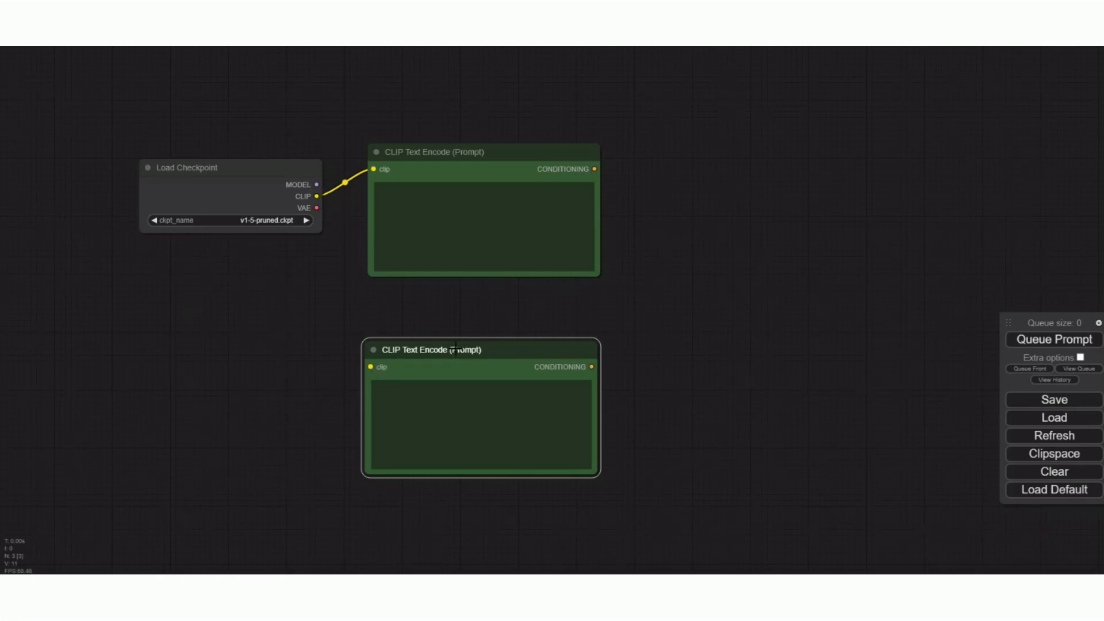
{"action": "key", "text": "Delete"}
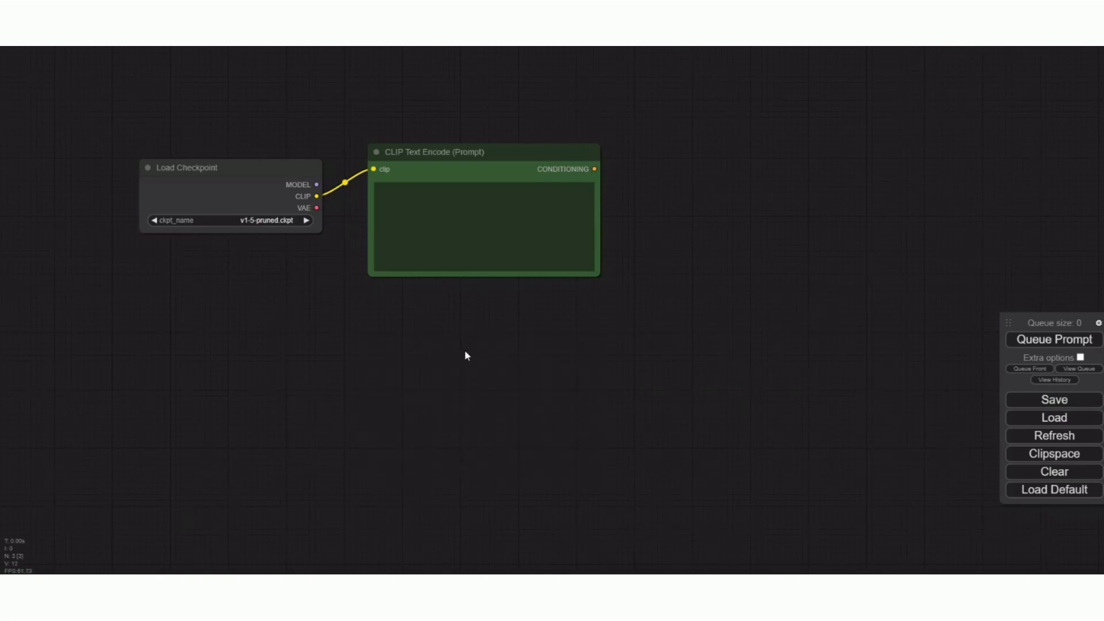
- Duplicate the green CLIP Text Encode node with its CLIP connection kept, placing the copies below the original
{"action": "left_click", "coordinate": [407, 151]}
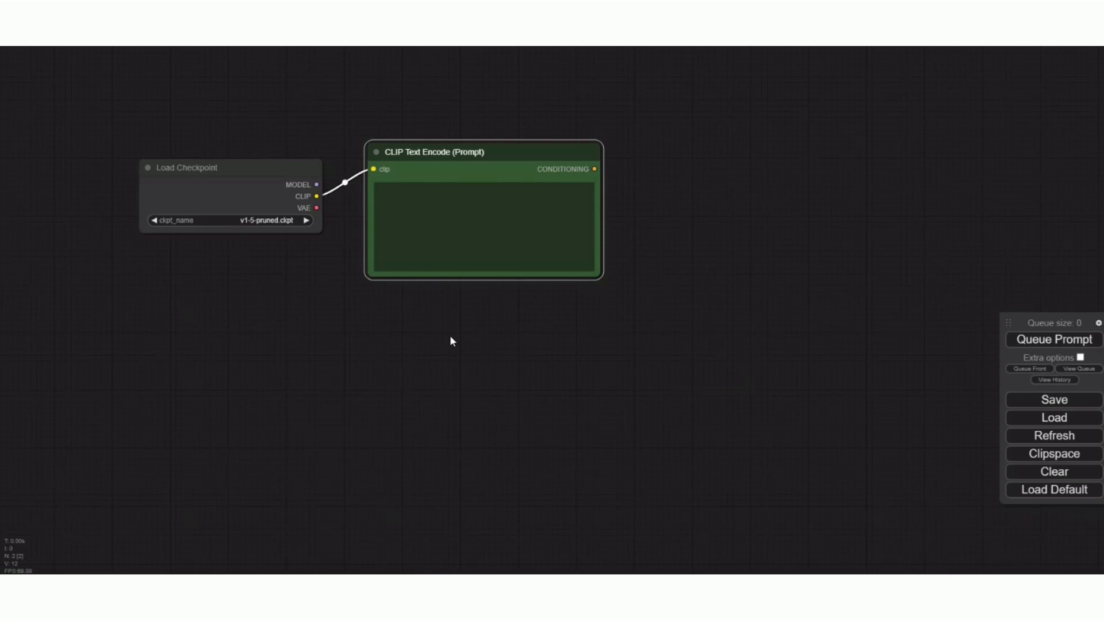
{"action": "key", "text": "ctrl+shift+v"}
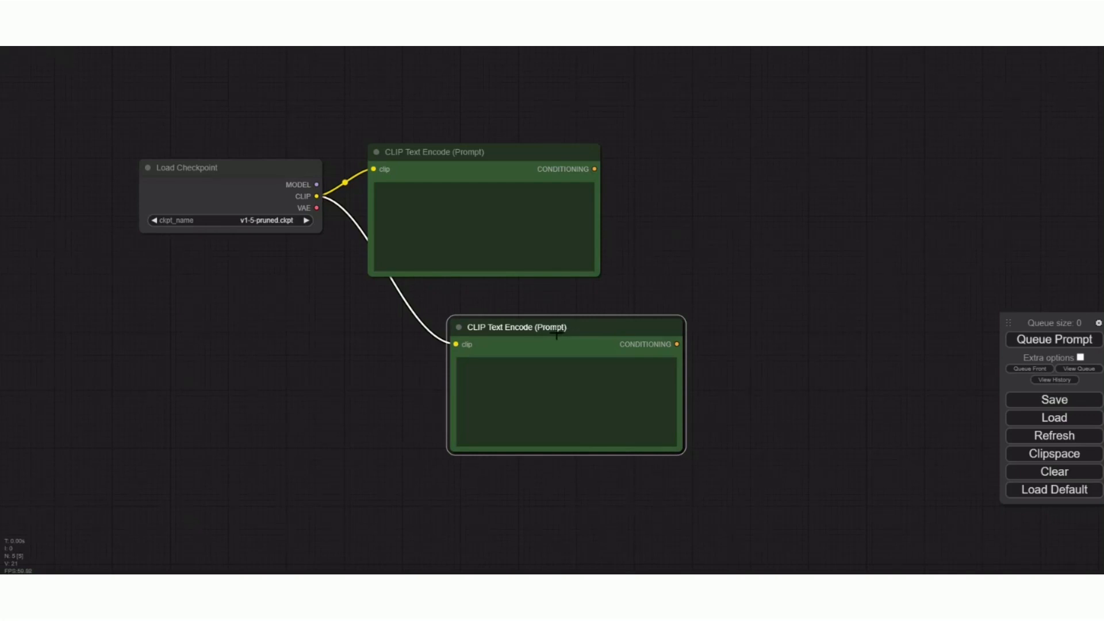
{"action": "mouse_move", "coordinate": [553, 326]}
{"action": "left_mouse_down", "text": "alt"}
{"action": "mouse_move", "coordinate": [471, 325]}
{"action": "mouse_move", "coordinate": [481, 399]}
{"action": "left_mouse_up", "text": "alt"}
{"action": "mouse_move", "coordinate": [416, 401]}
{"action": "left_mouse_down"}
{"action": "mouse_move", "coordinate": [479, 323]}
{"action": "mouse_move", "coordinate": [656, 296]}
{"action": "mouse_move", "coordinate": [523, 305]}
{"action": "mouse_move", "coordinate": [411, 322]}
{"action": "mouse_move", "coordinate": [480, 323]}
{"action": "mouse_move", "coordinate": [290, 346]}
{"action": "left_mouse_up"}
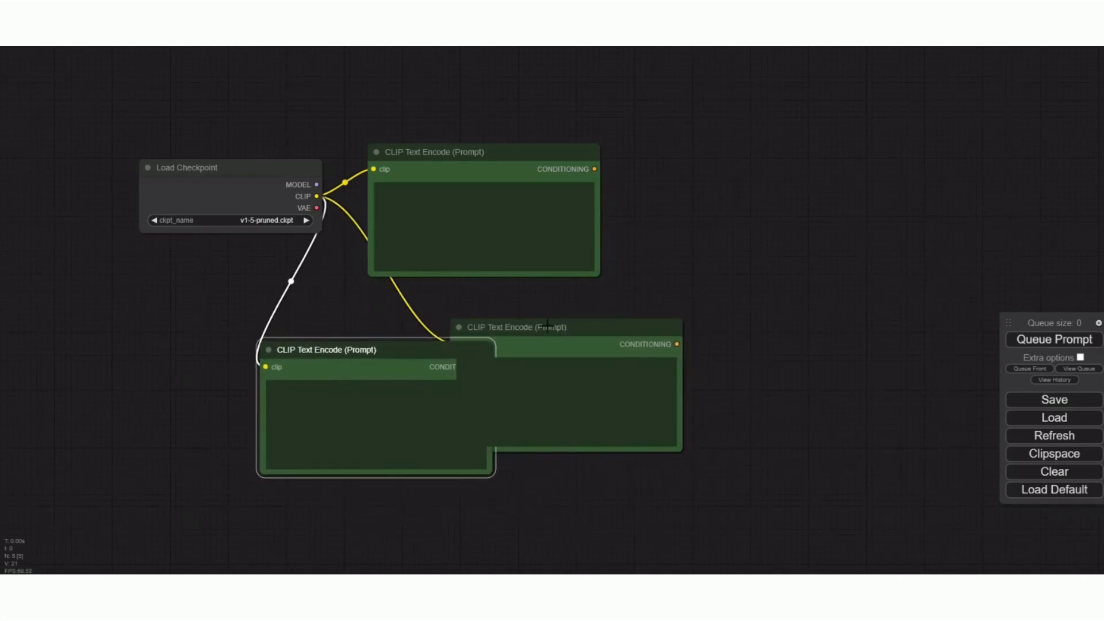
- Delete the surplus CLIP Text Encode copies and move the remaining linked copy under the original green node
{"action": "left_click", "coordinate": [548, 326]}
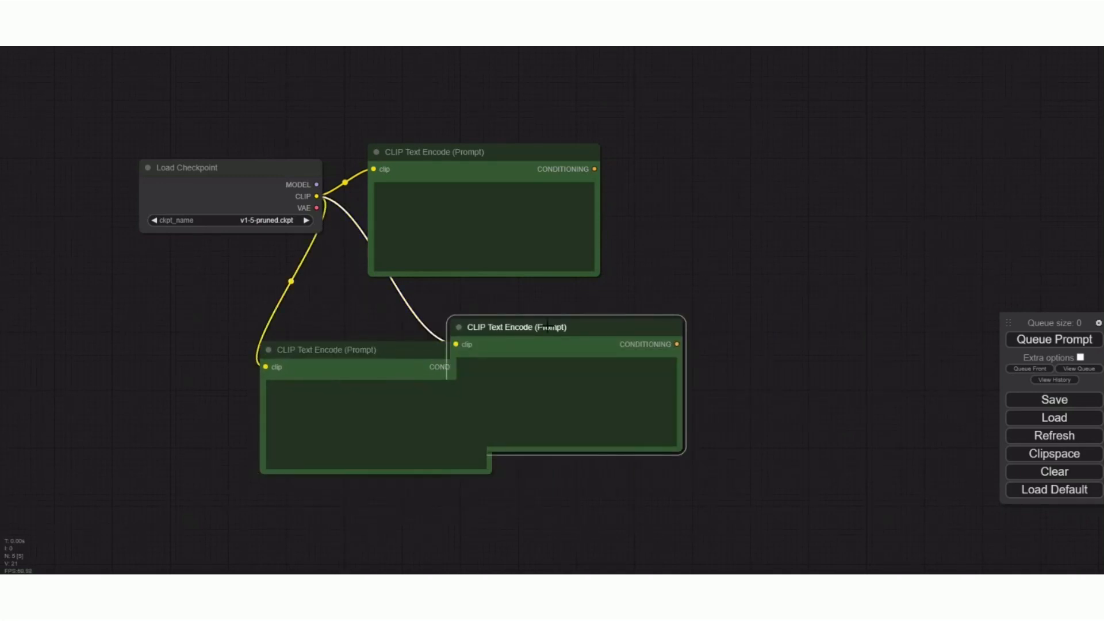
{"action": "key", "text": "Delete"}
{"action": "left_click", "coordinate": [547, 326]}
{"action": "key", "text": "Delete"}
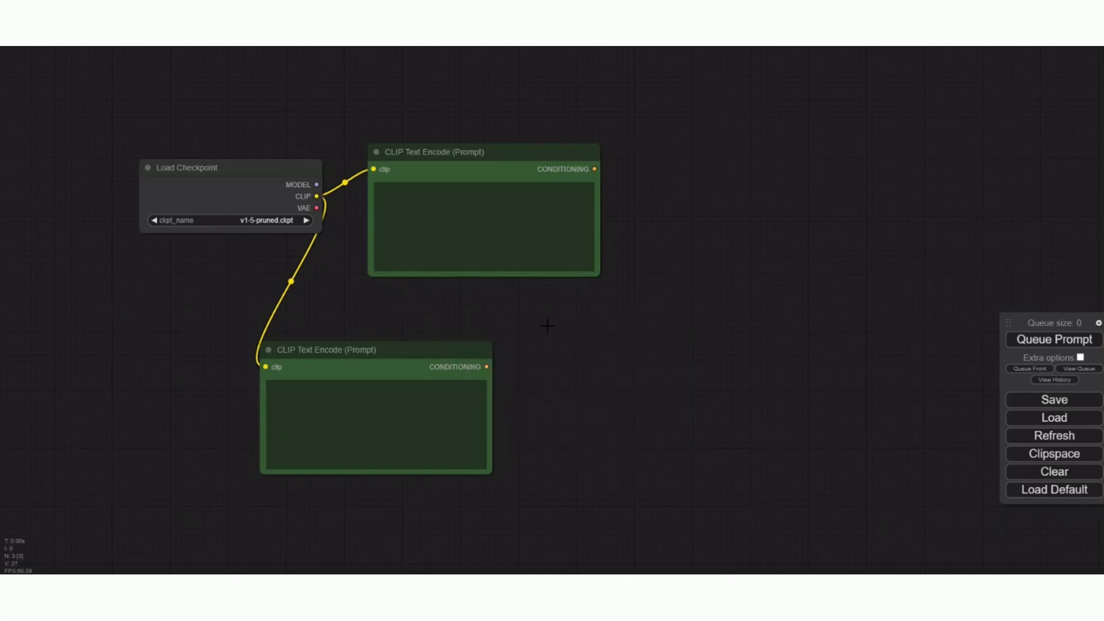
{"action": "left_click_drag", "start_coordinate": [352, 355], "coordinate": [496, 329]}
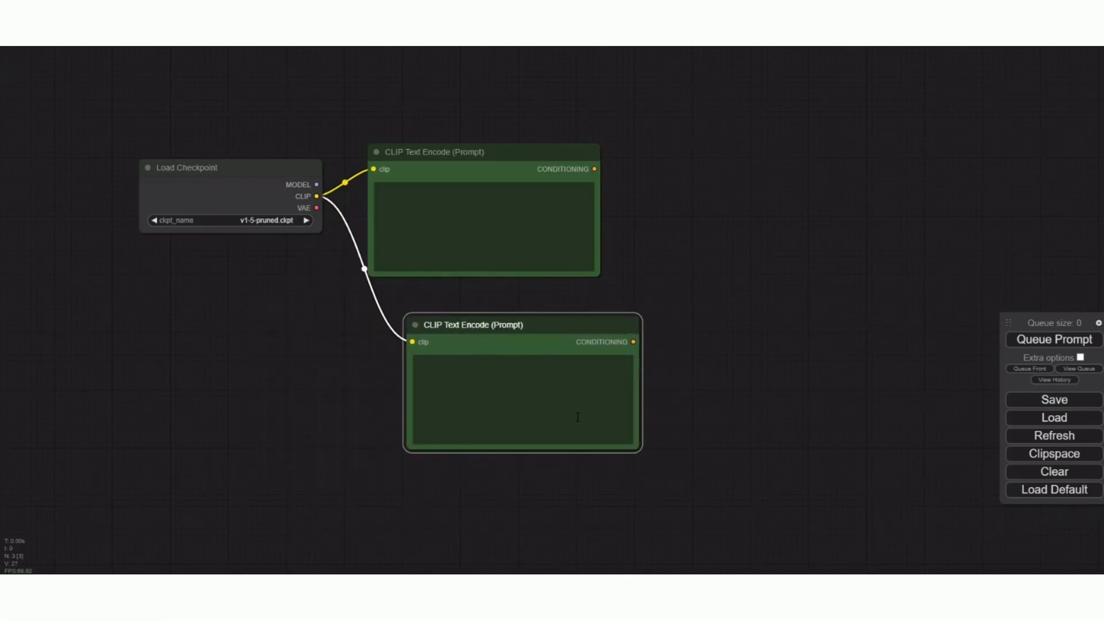
- Color the lower CLIP Text Encode node red
{"action": "right_click", "coordinate": [491, 324]}
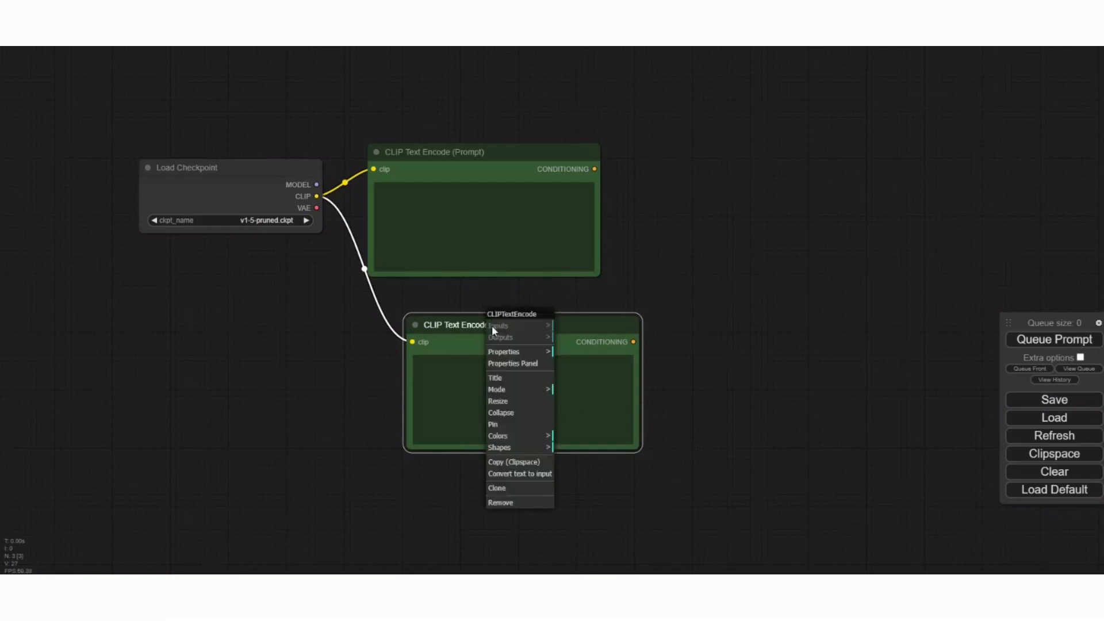
{"action": "left_click", "coordinate": [509, 436]}
{"action": "left_click", "coordinate": [575, 452]}
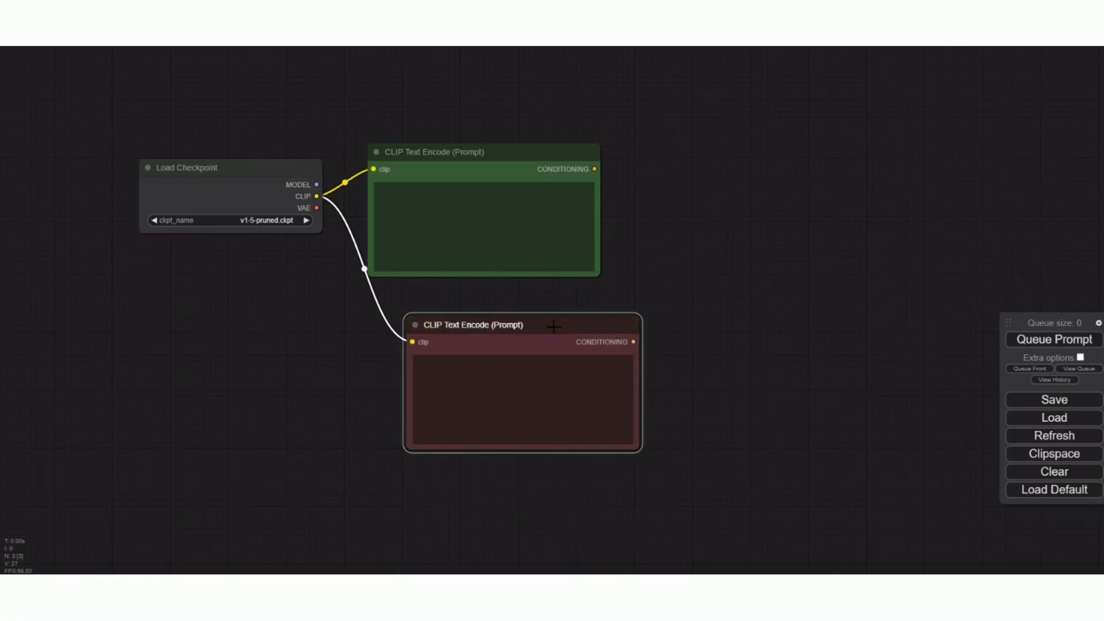
- Retitle the green CLIP Text Encode node as "(Prompt) Positive"
{"action": "left_click", "coordinate": [426, 155]}
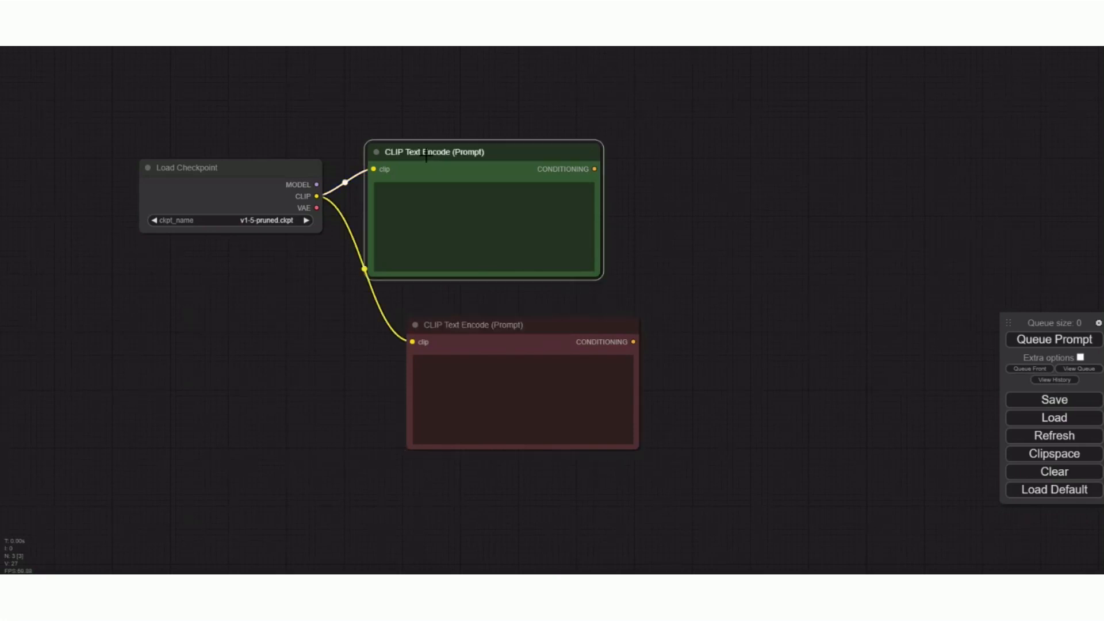
{"action": "right_click", "coordinate": [431, 154]}
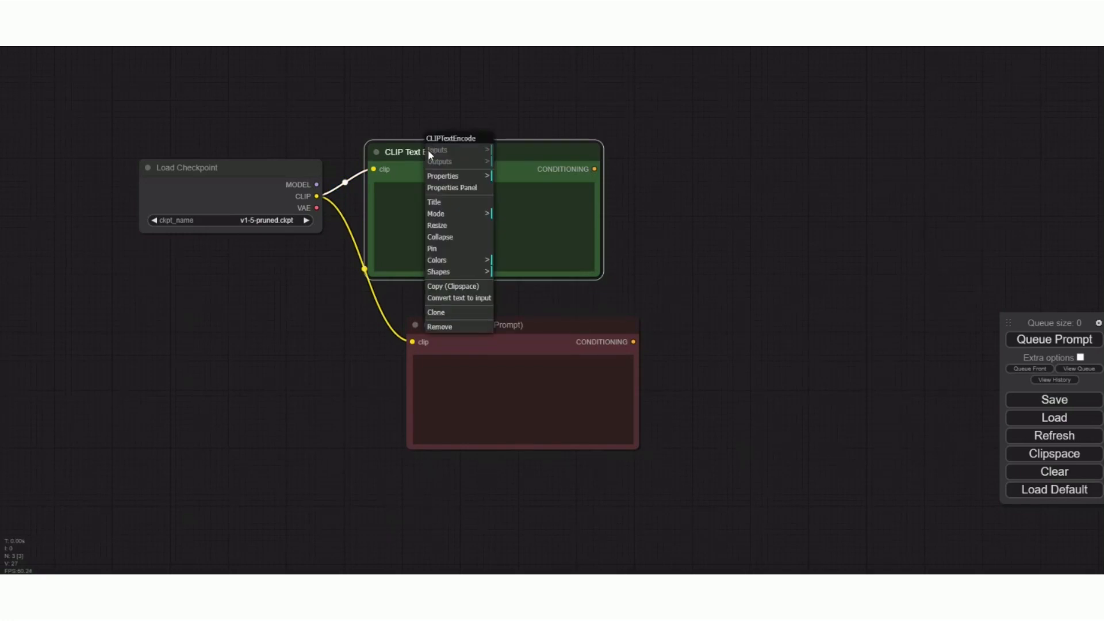
{"action": "left_click", "coordinate": [446, 203]}
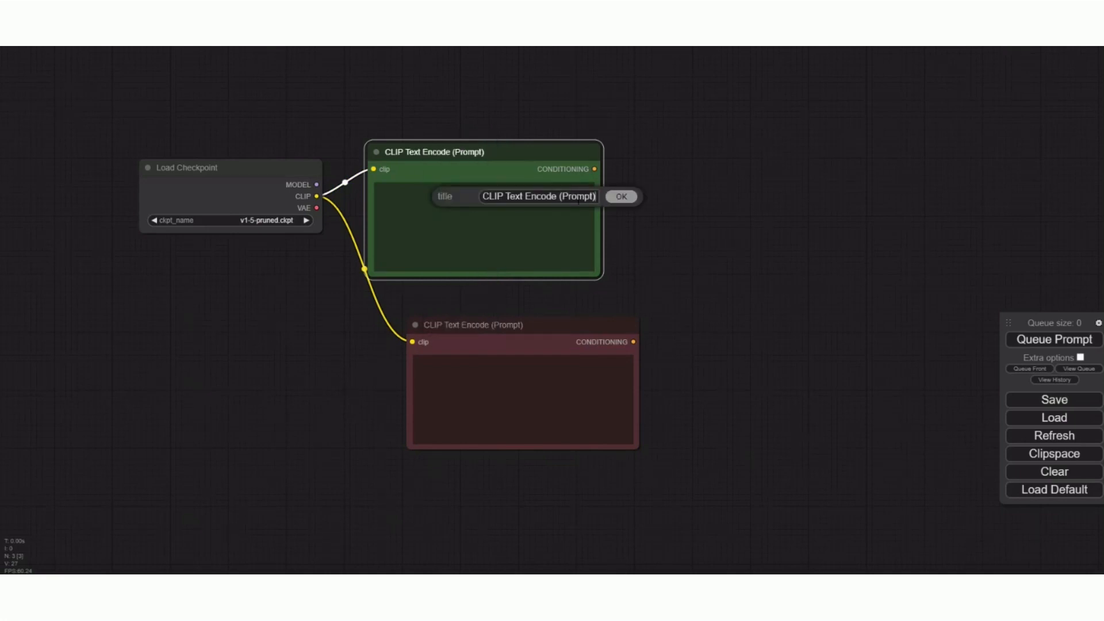
{"action": "left_click_drag", "start_coordinate": [558, 198], "coordinate": [467, 198]}
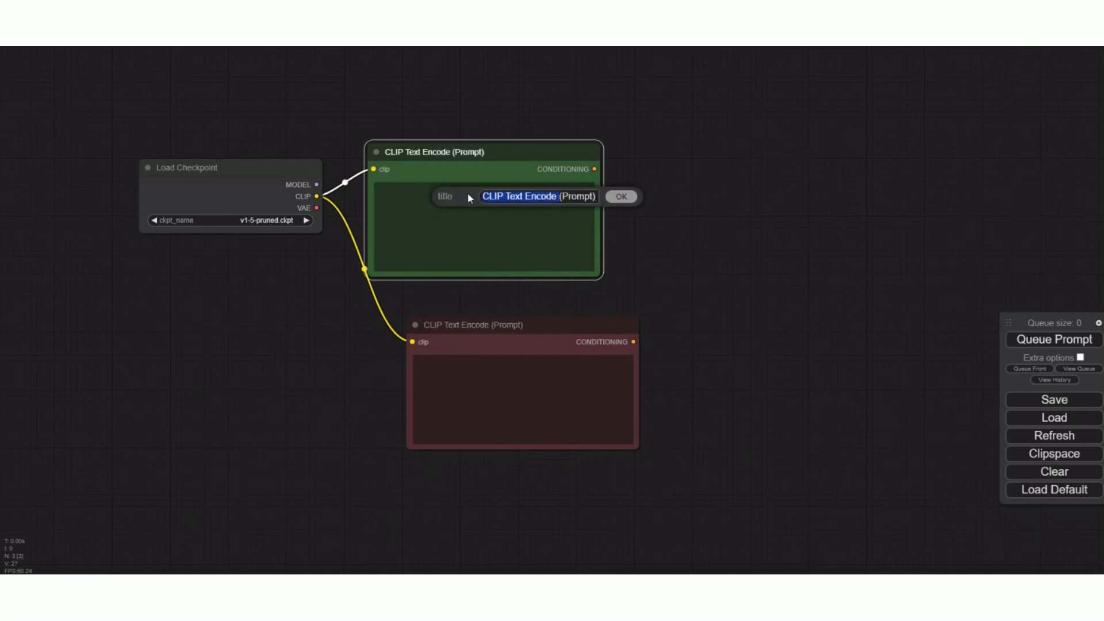
{"action": "key", "text": "BackSpace"}
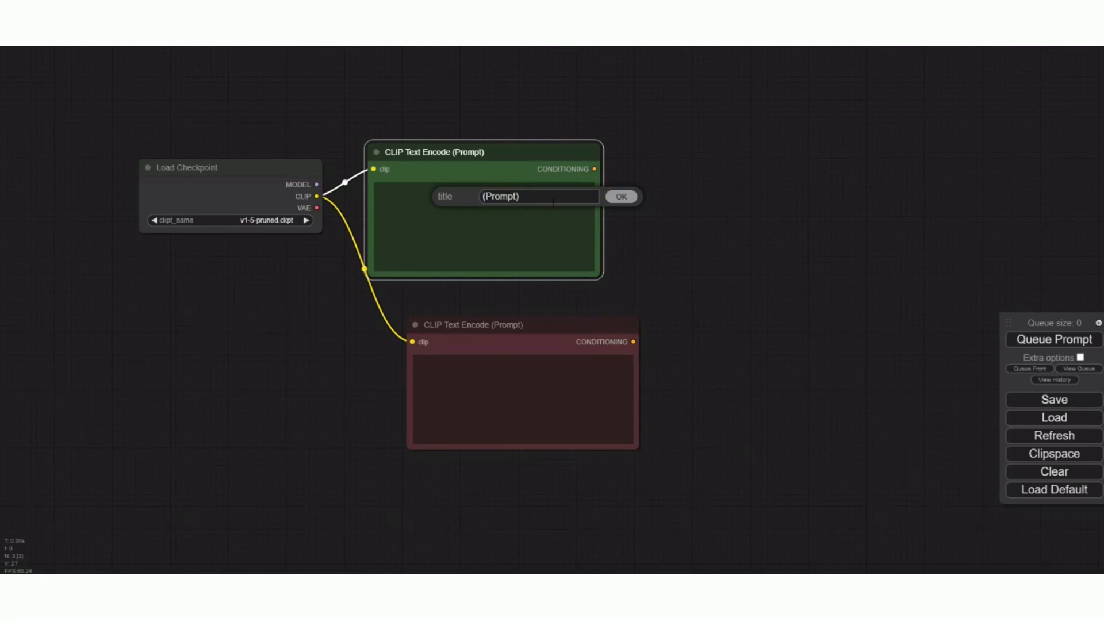
{"action": "type", "text": "Positive"}
{"action": "left_click", "coordinate": [626, 198]}
- Retitle the red CLIP Text Encode node as "(Prompt) Negative" and move it directly beneath the green prompt node
{"action": "right_click", "coordinate": [491, 324]}
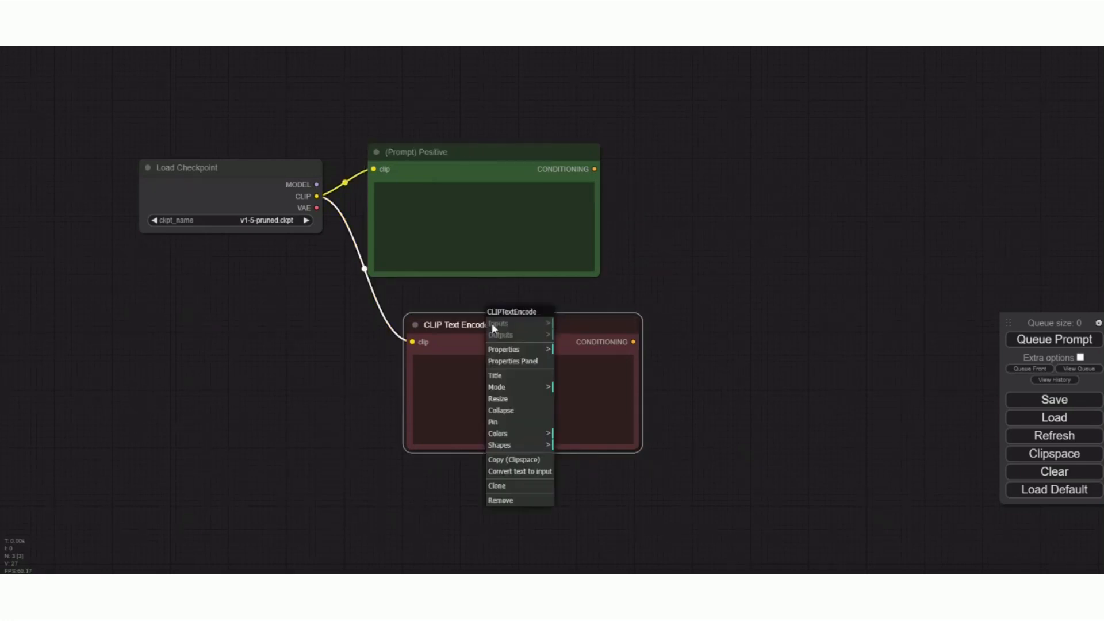
{"action": "left_click", "coordinate": [506, 379]}
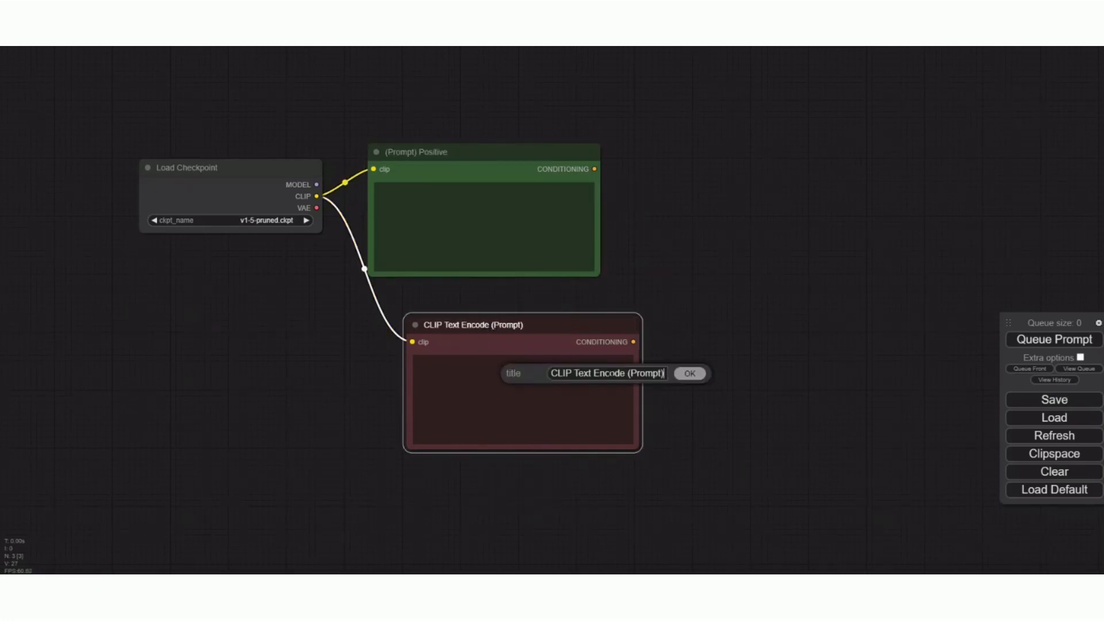
{"action": "left_click_drag", "start_coordinate": [626, 374], "coordinate": [551, 374]}
{"action": "key", "text": "BackSpace"}
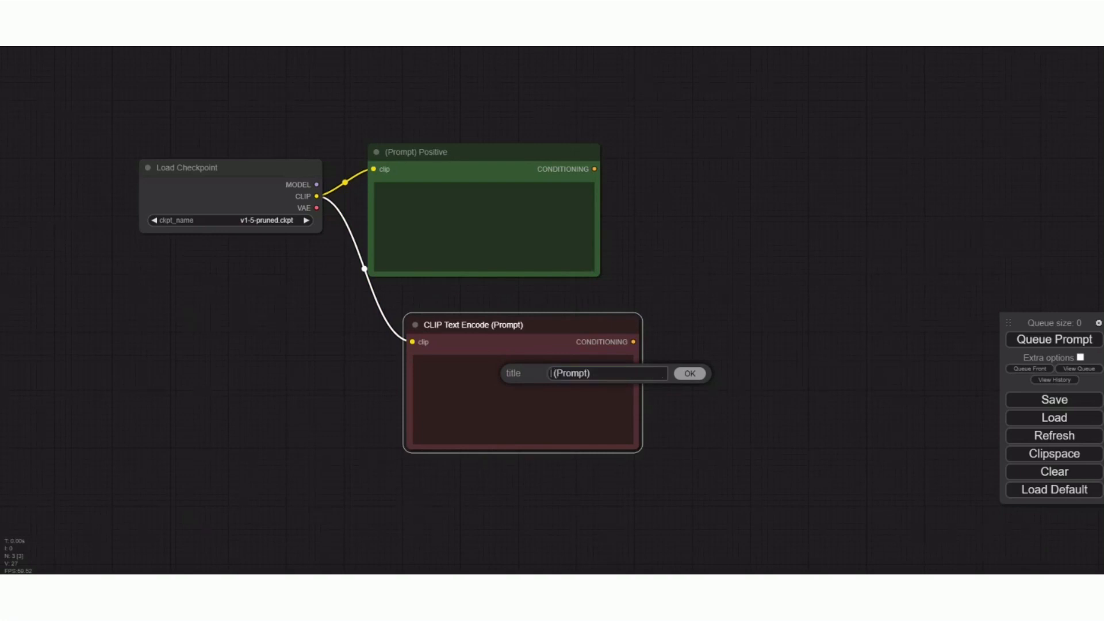
{"action": "left_click", "coordinate": [602, 377]}
{"action": "type", "text": "Negative"}
{"action": "left_click", "coordinate": [690, 373]}
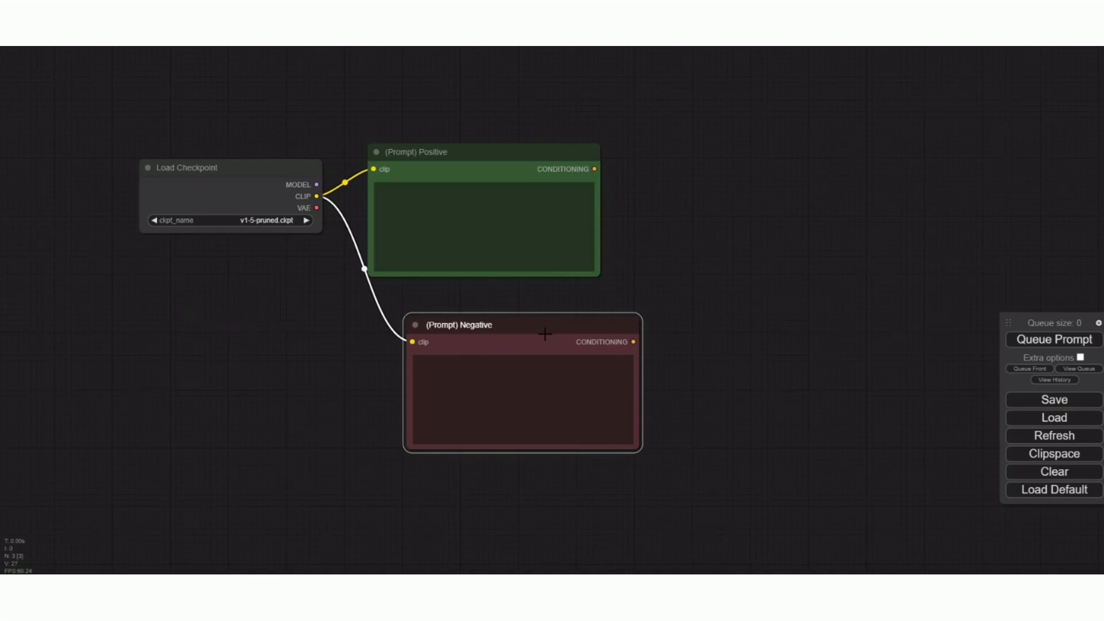
{"action": "left_click_drag", "start_coordinate": [504, 324], "coordinate": [467, 305]}
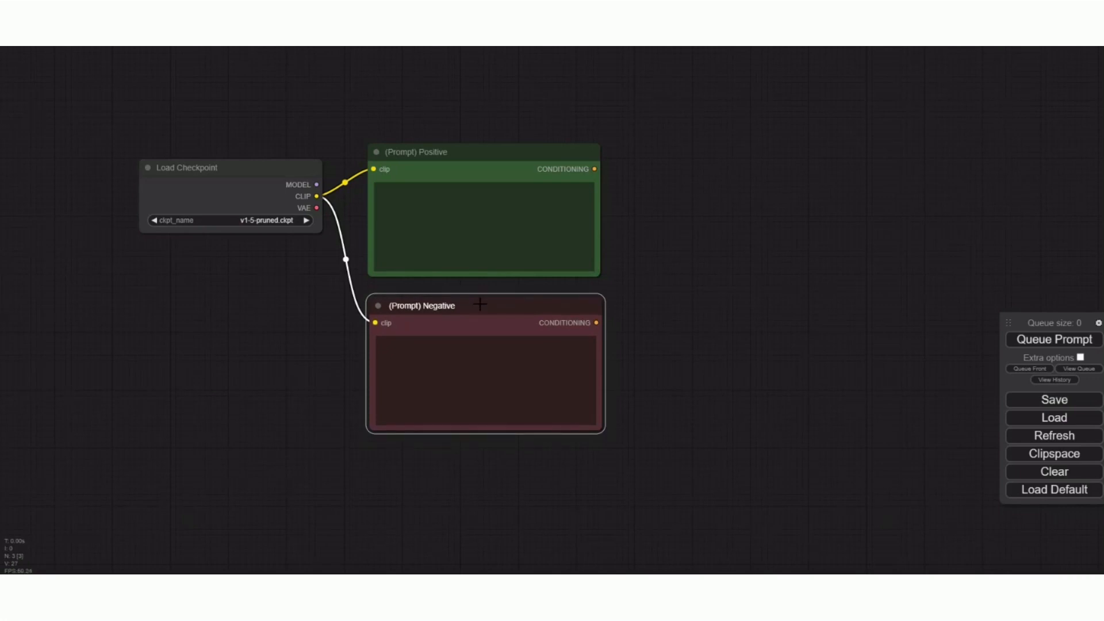
{"action": "left_click", "coordinate": [803, 303]}
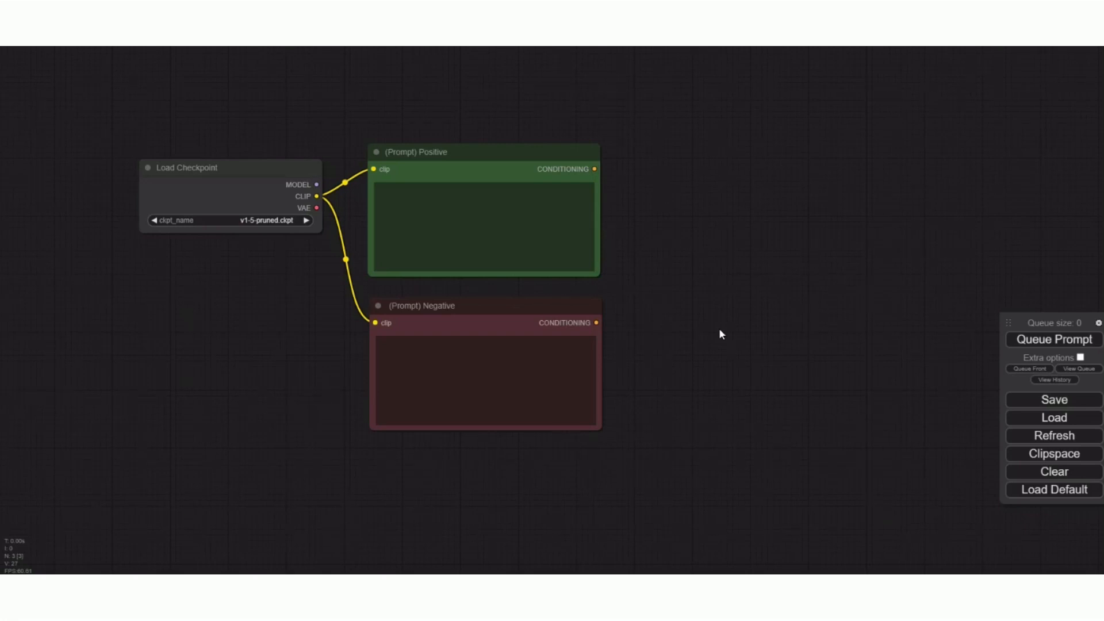
{"action": "scroll", "coordinate": [720, 331], "scroll_direction": "down", "scroll_amount": 1}
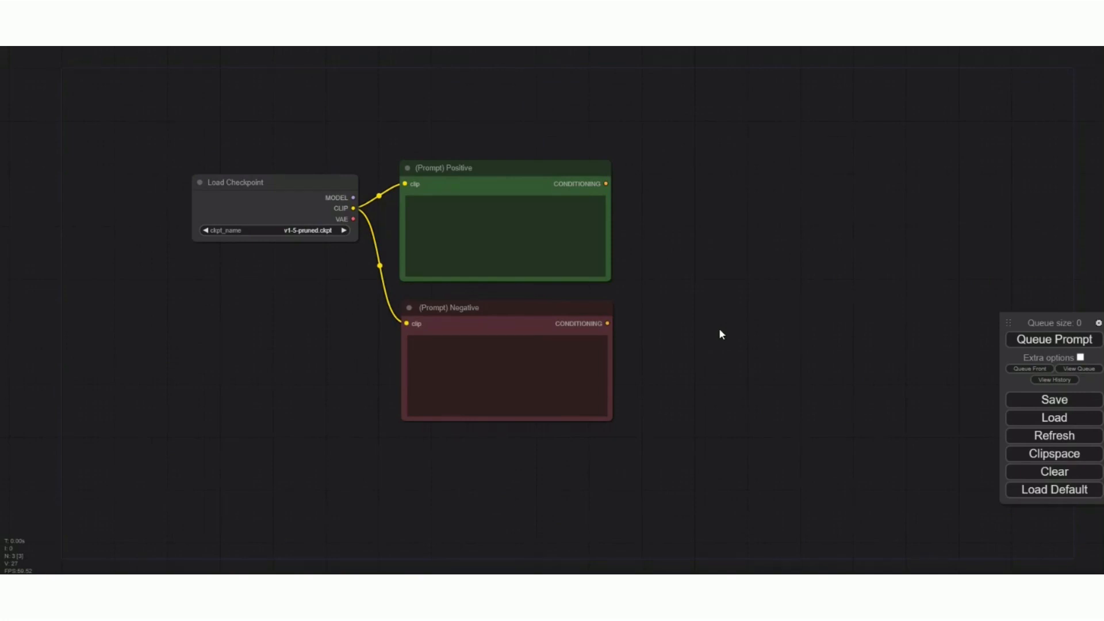
{"action": "scroll", "coordinate": [720, 330], "scroll_direction": "down", "scroll_amount": 2}
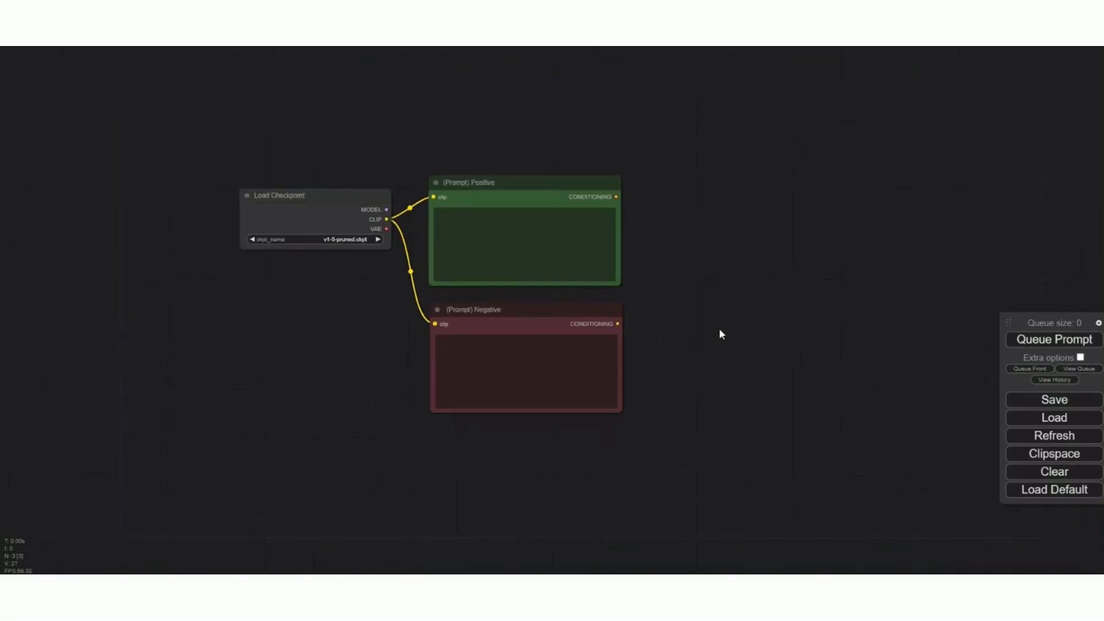
{"action": "scroll", "coordinate": [720, 330], "scroll_direction": "up", "scroll_amount": 3}
{"action": "scroll", "coordinate": [720, 330], "scroll_direction": "down", "scroll_amount": 3}
{"action": "scroll", "coordinate": [720, 330], "scroll_direction": "up", "scroll_amount": 1}
{"action": "scroll", "coordinate": [722, 334], "scroll_direction": "up", "scroll_amount": 2}
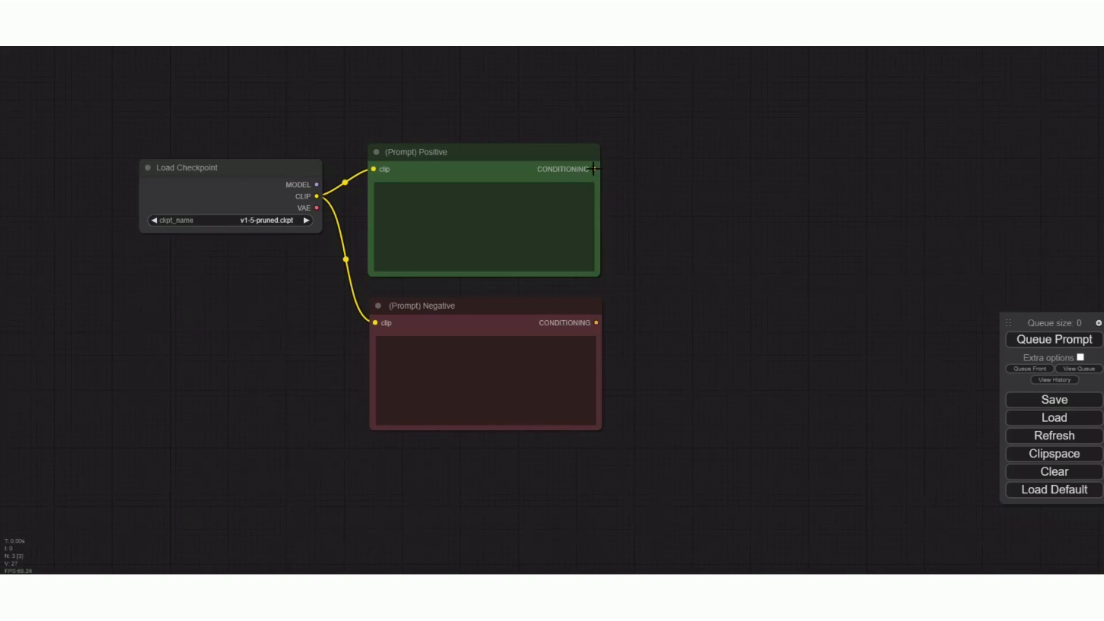
- Add a KSampler node from the positive prompt's CONDITIONING output and place it beside the green node
{"action": "left_click_drag", "start_coordinate": [594, 169], "coordinate": [696, 168]}
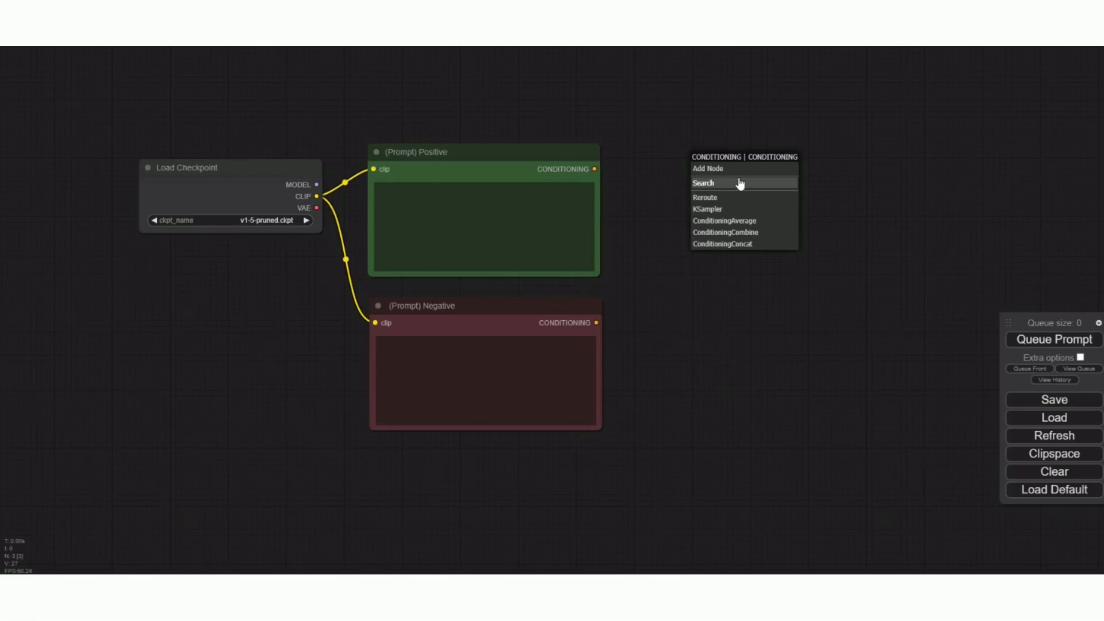
{"action": "left_click", "coordinate": [731, 210]}
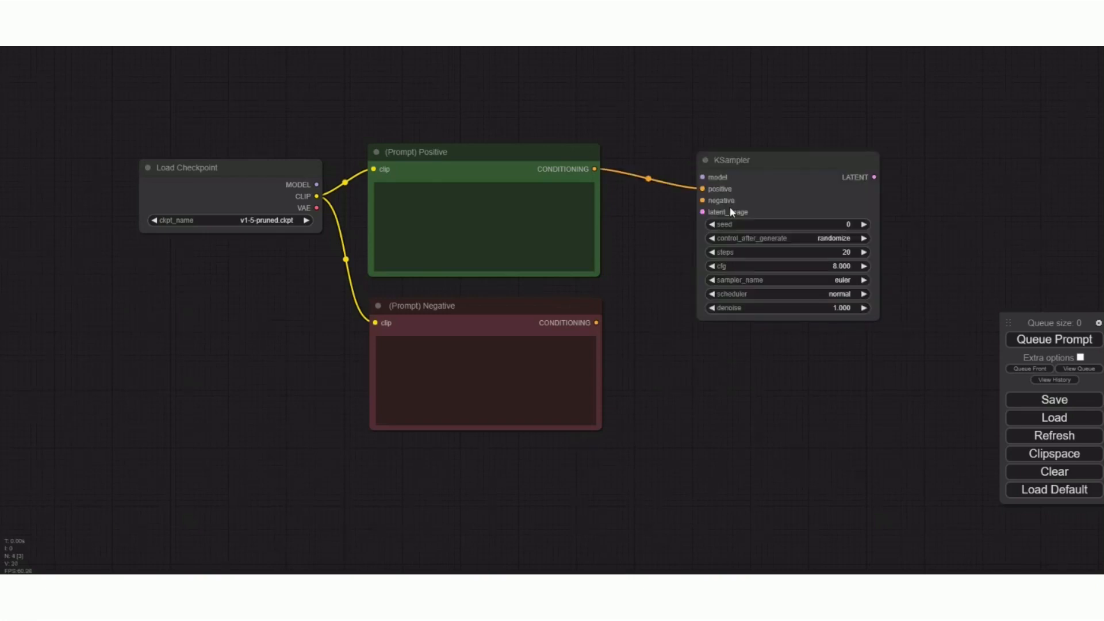
{"action": "left_click_drag", "start_coordinate": [750, 160], "coordinate": [721, 147]}
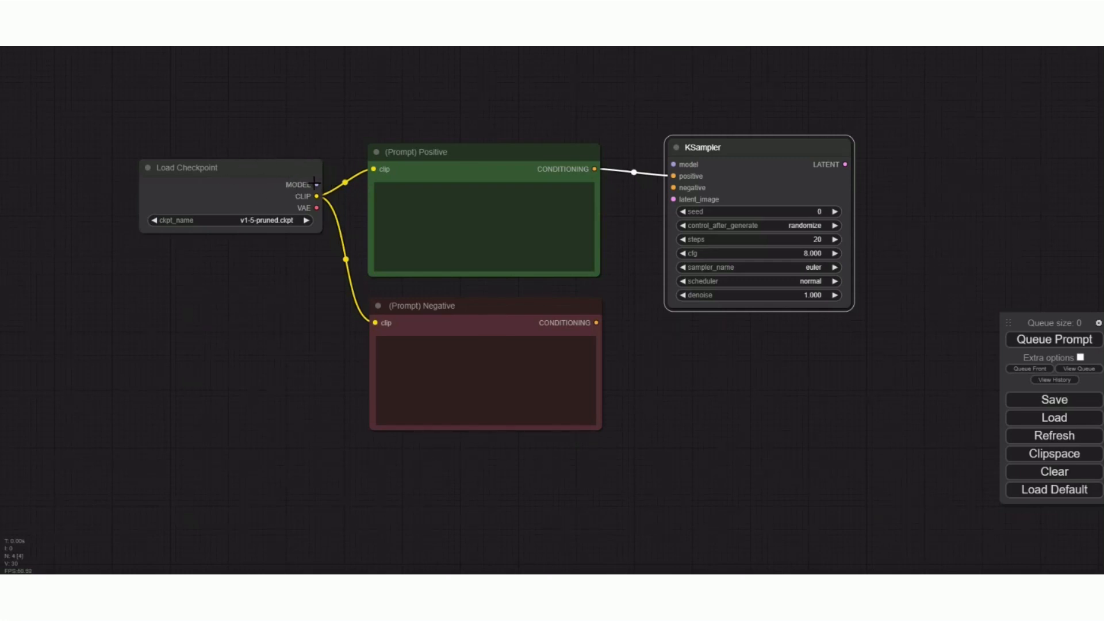
- Connect the checkpoint's MODEL output and the negative prompt's CONDITIONING output to the KSampler, arranging the nodes so the model link runs above the prompts
{"action": "left_click_drag", "start_coordinate": [316, 185], "coordinate": [674, 165]}
{"action": "left_click_drag", "start_coordinate": [461, 153], "coordinate": [464, 180]}
{"action": "left_click_drag", "start_coordinate": [481, 321], "coordinate": [492, 394]}
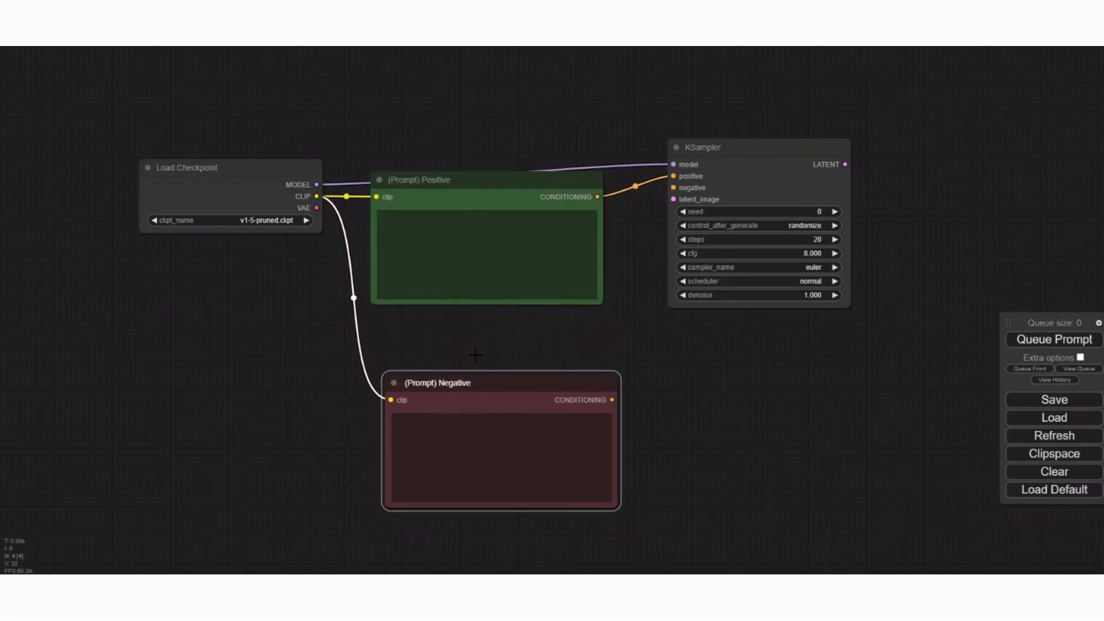
{"action": "left_click_drag", "start_coordinate": [460, 179], "coordinate": [475, 226]}
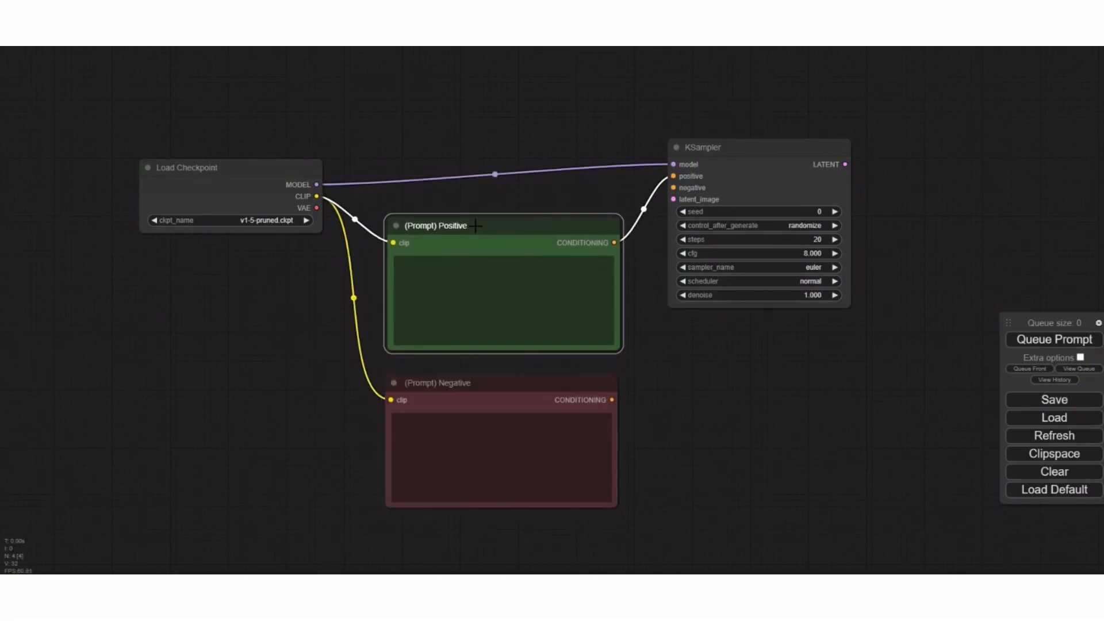
{"action": "left_click_drag", "start_coordinate": [612, 400], "coordinate": [674, 187]}
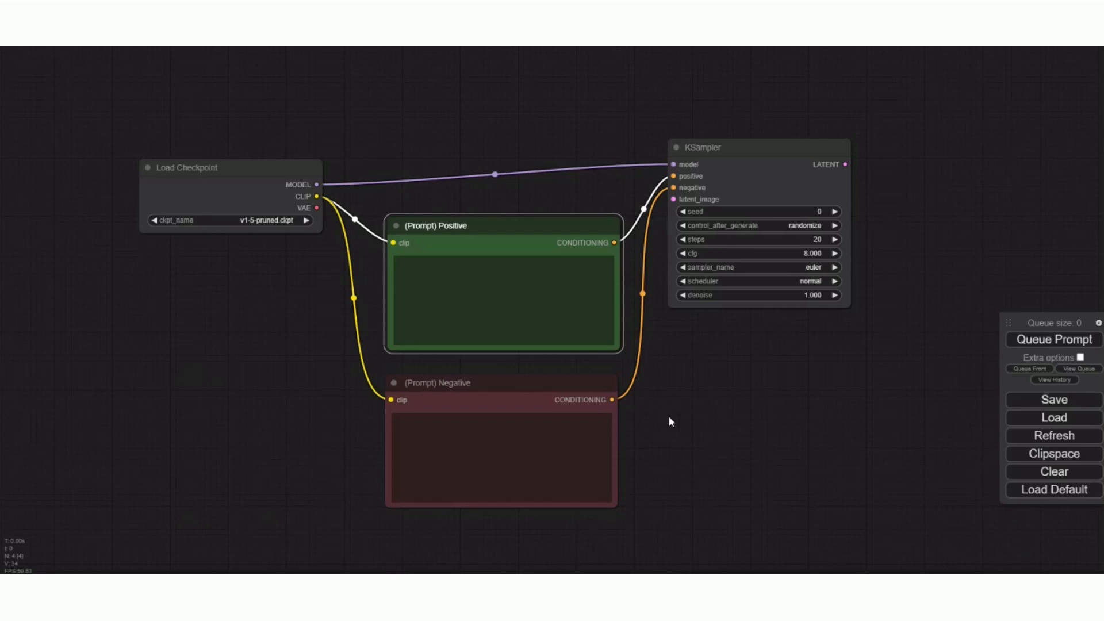
{"action": "left_click_drag", "start_coordinate": [274, 163], "coordinate": [277, 144]}
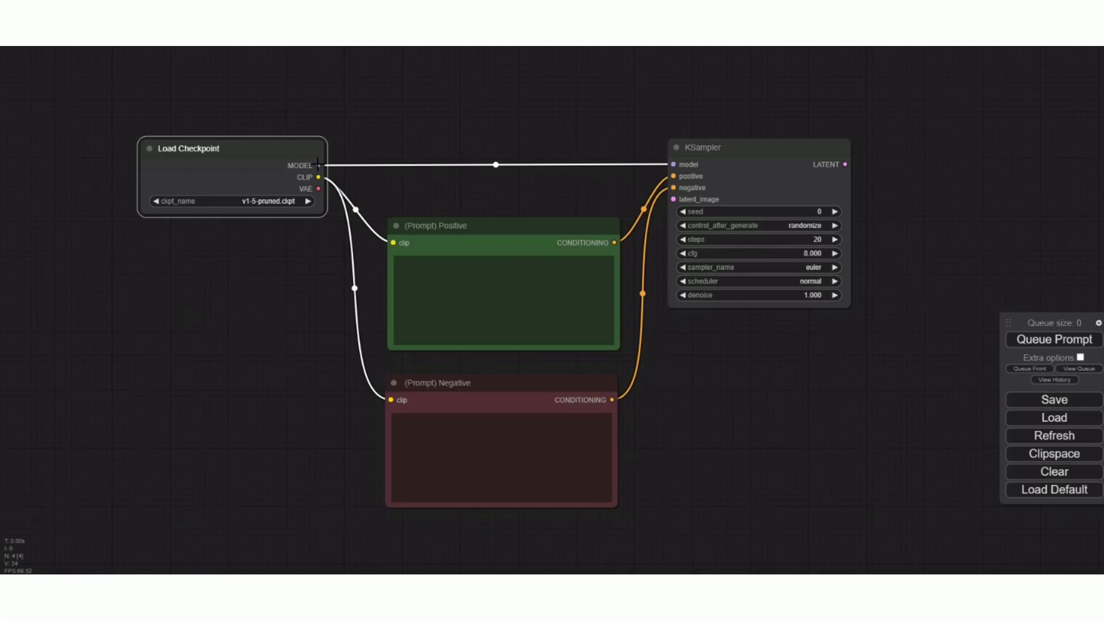
- Try a vertical Reroute node on the checkpoint's MODEL output, and delete it
{"action": "left_click_drag", "start_coordinate": [318, 165], "coordinate": [519, 101]}
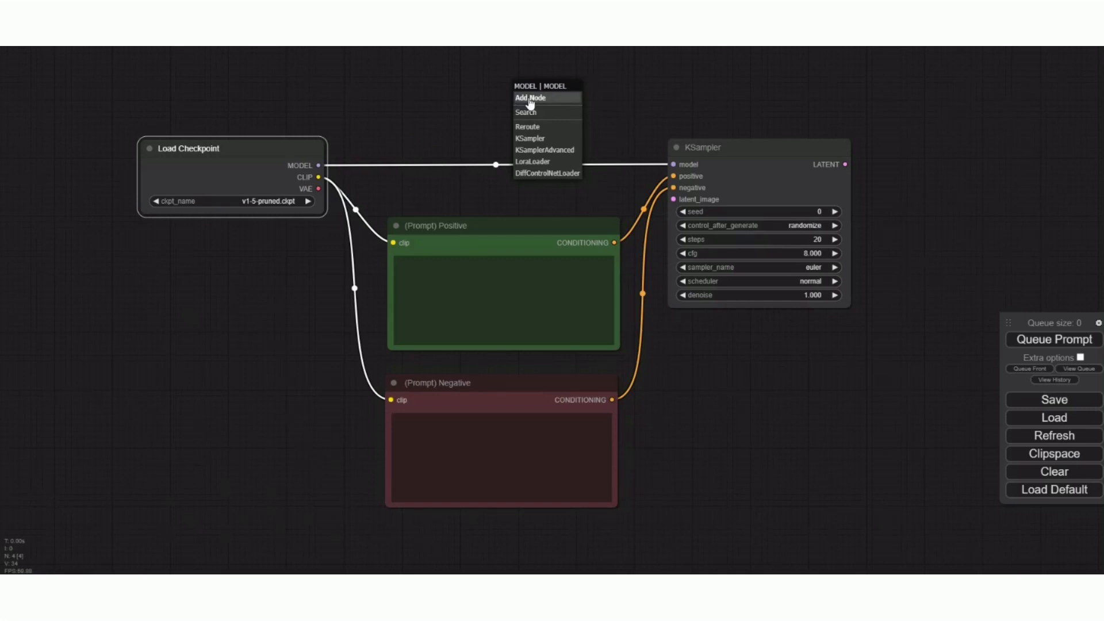
{"action": "left_click", "coordinate": [546, 127]}
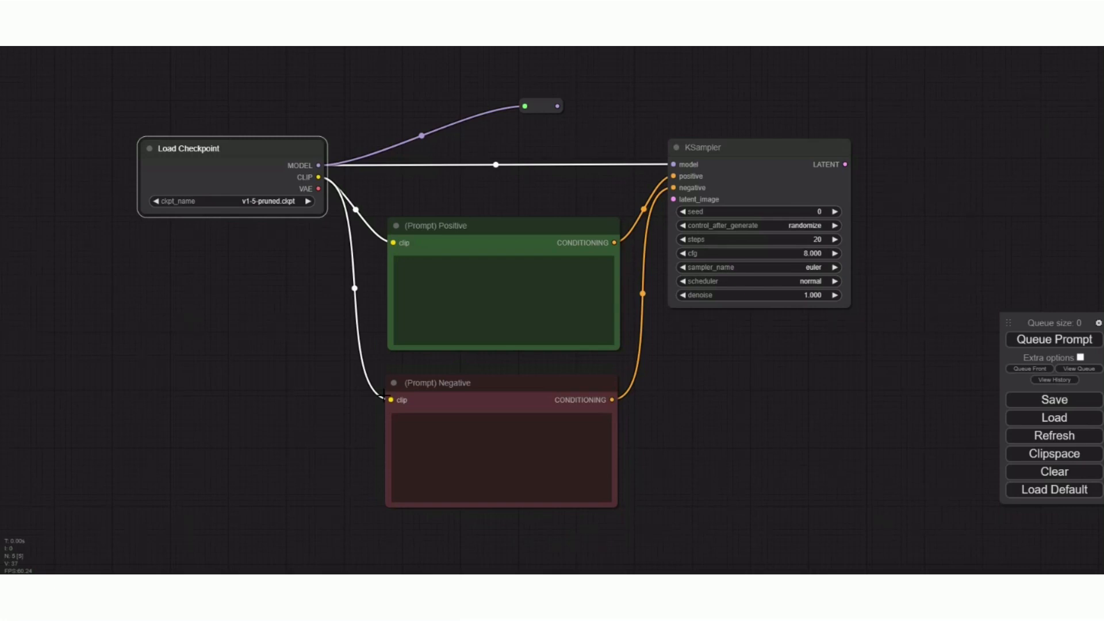
{"action": "right_click", "coordinate": [533, 107]}
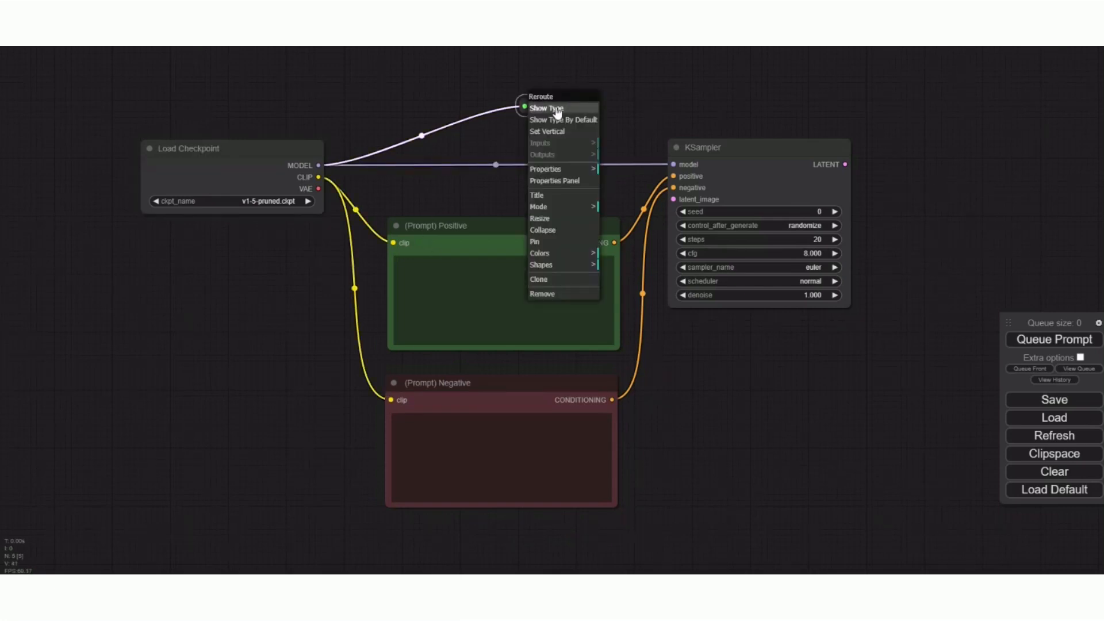
{"action": "left_click", "coordinate": [561, 132]}
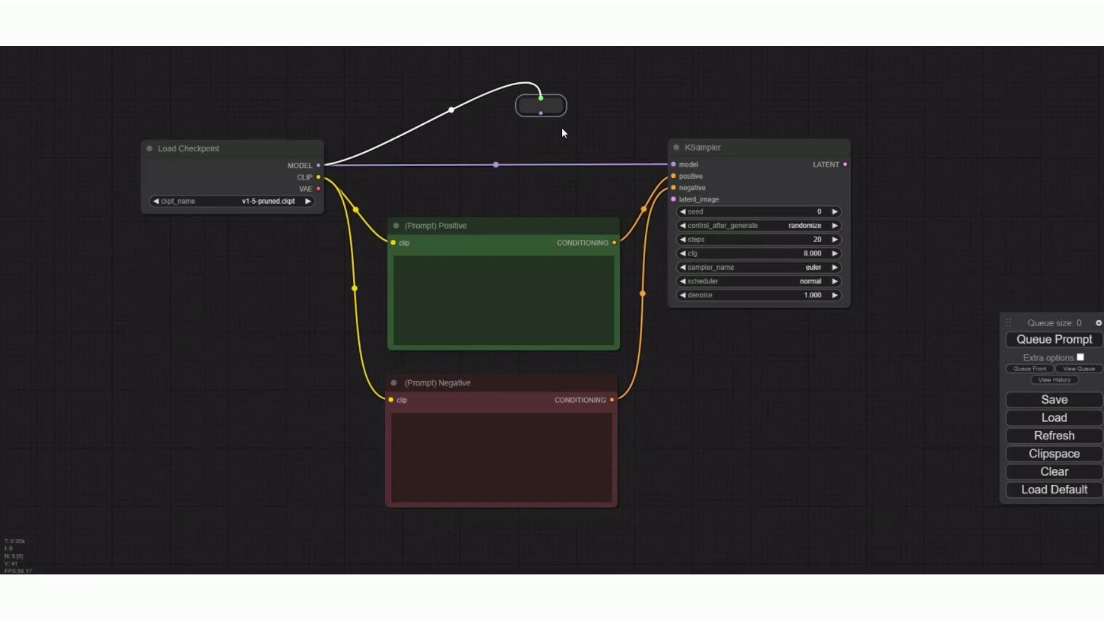
{"action": "right_click", "coordinate": [526, 102]}
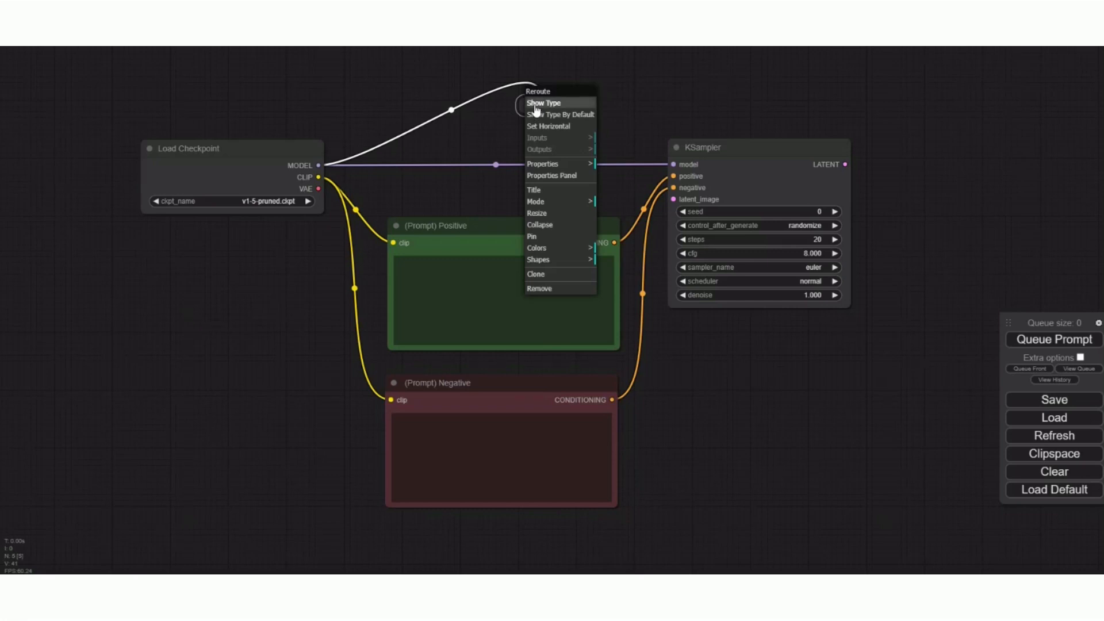
{"action": "key", "text": "Delete"}
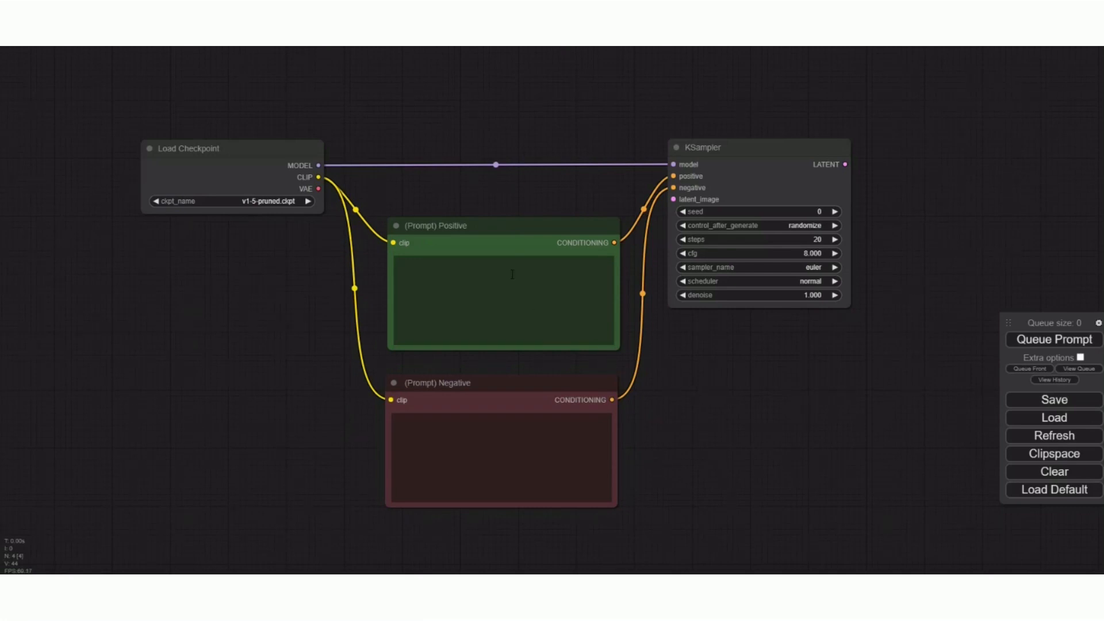
- Select both the positive and negative prompt nodes and align them to the left
{"action": "left_click", "coordinate": [437, 223]}
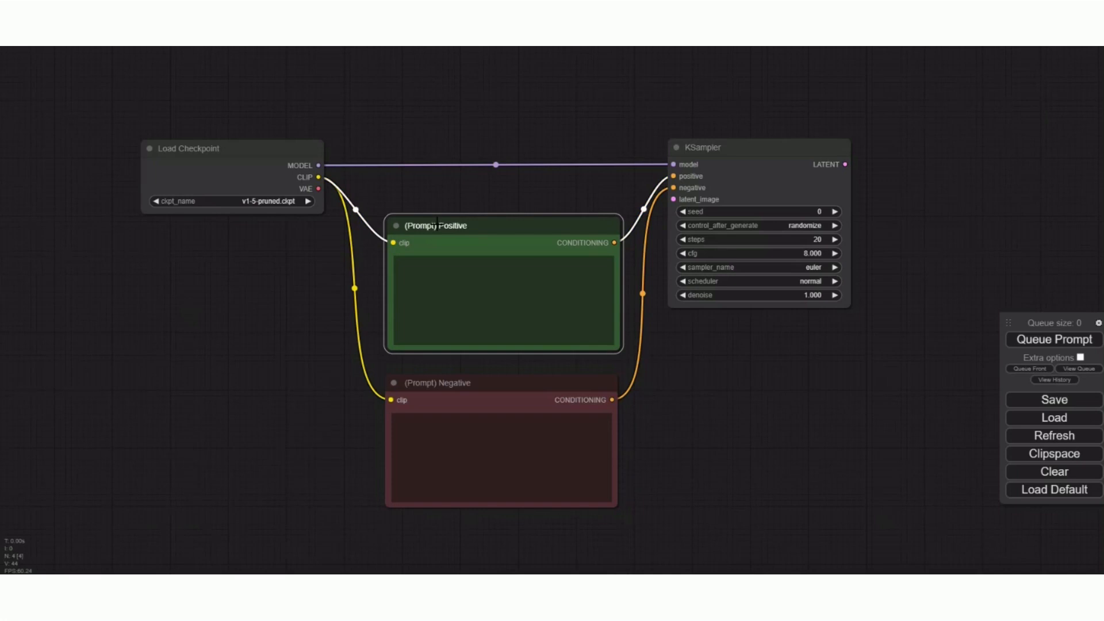
{"action": "left_click", "coordinate": [512, 383], "text": "shift"}
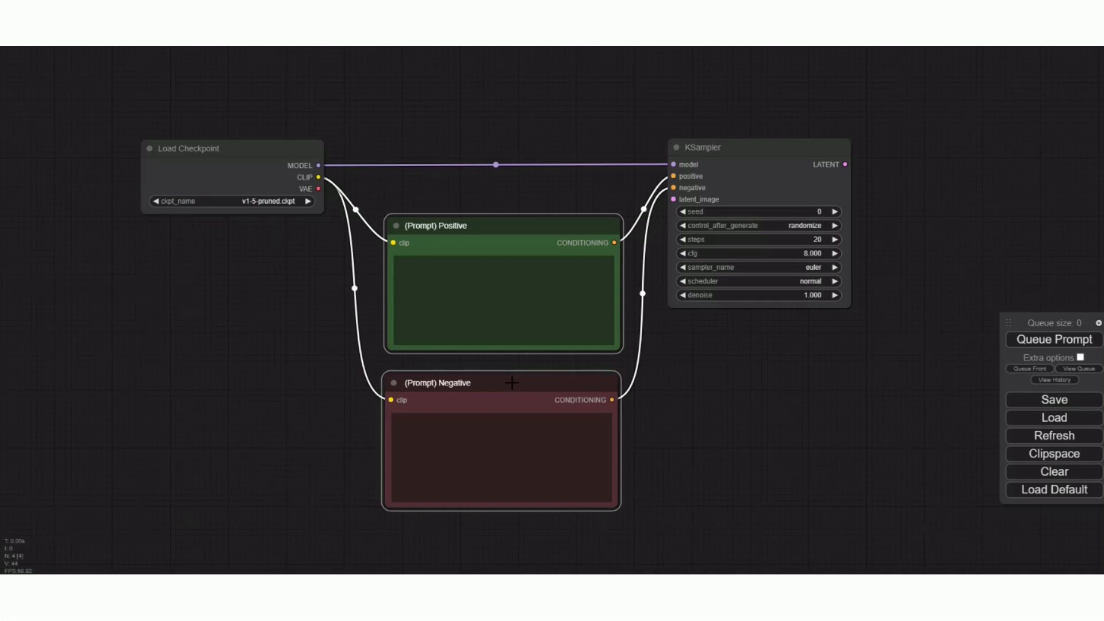
{"action": "right_click", "coordinate": [512, 383]}
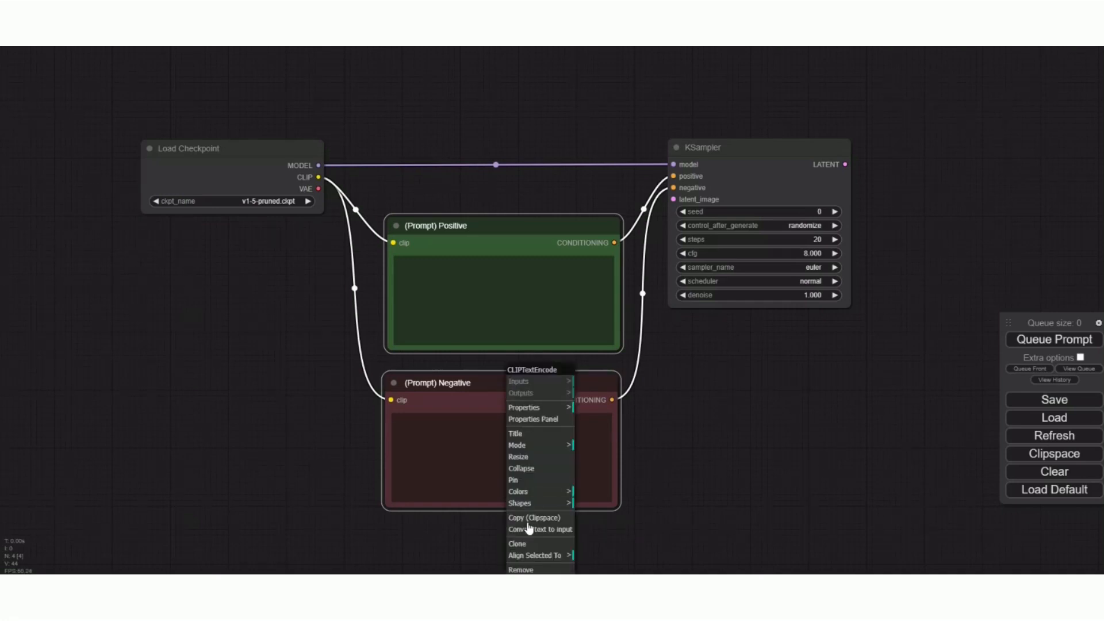
{"action": "left_click", "coordinate": [536, 558]}
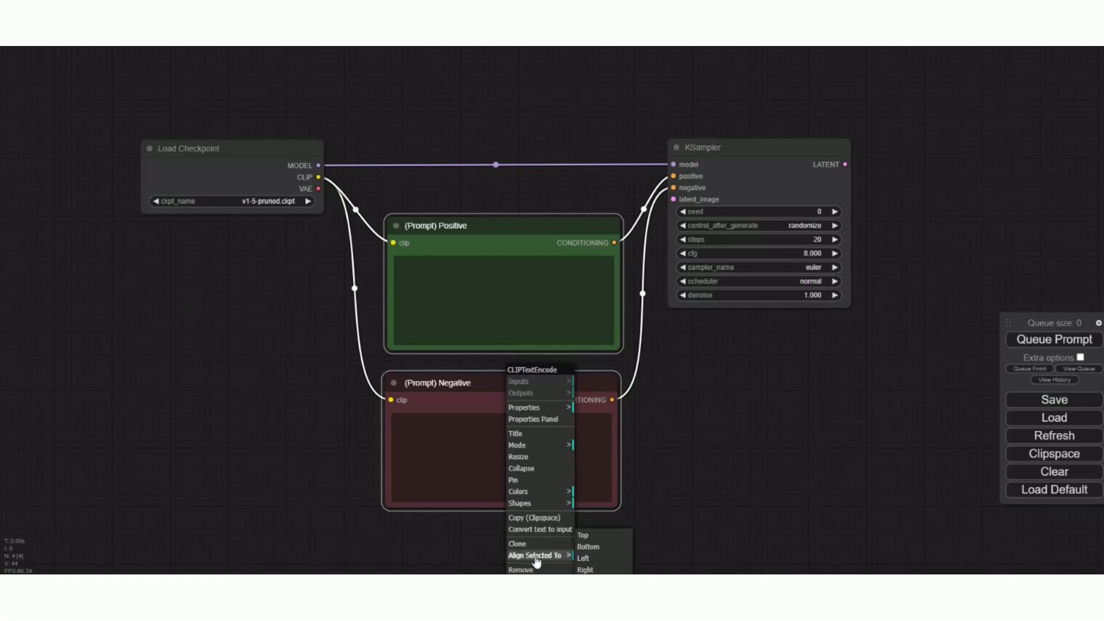
{"action": "left_click", "coordinate": [601, 559]}
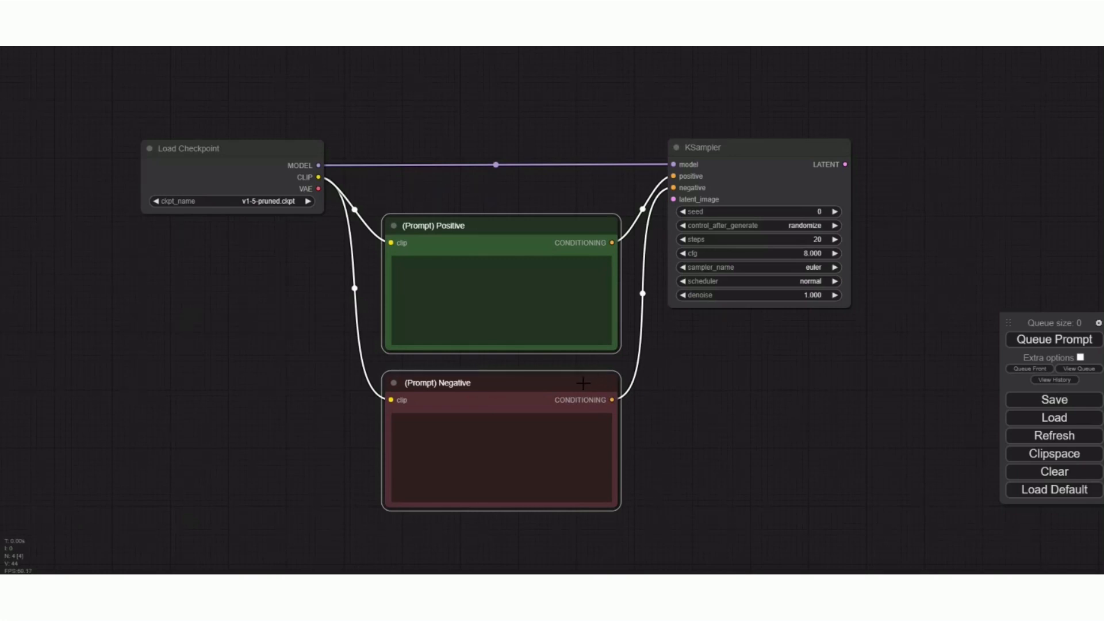
- Reposition the two prompt nodes together between Load Checkpoint and KSampler, and move the KSampler farther away from them
{"action": "left_click_drag", "start_coordinate": [583, 383], "coordinate": [436, 443]}
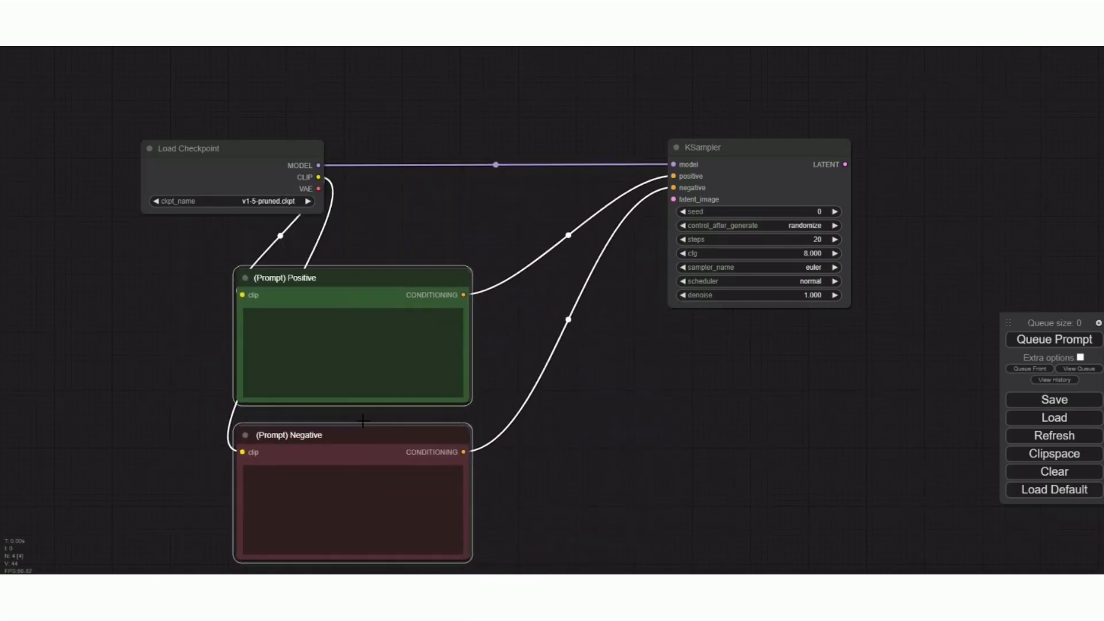
{"action": "left_click_drag", "start_coordinate": [363, 421], "coordinate": [576, 382]}
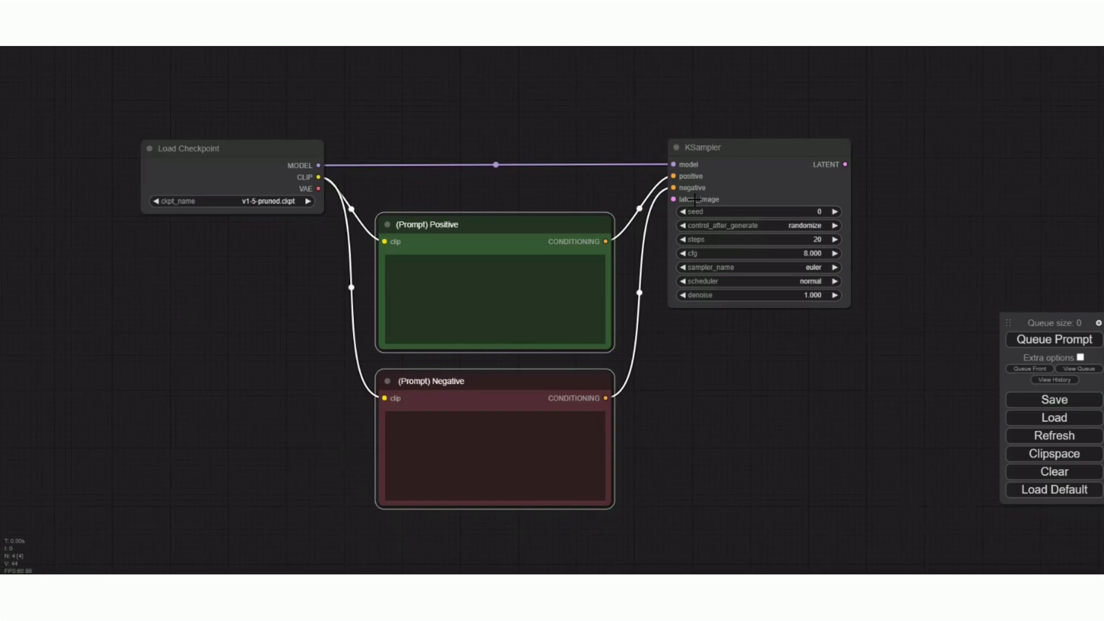
{"action": "left_click_drag", "start_coordinate": [727, 149], "coordinate": [792, 141]}
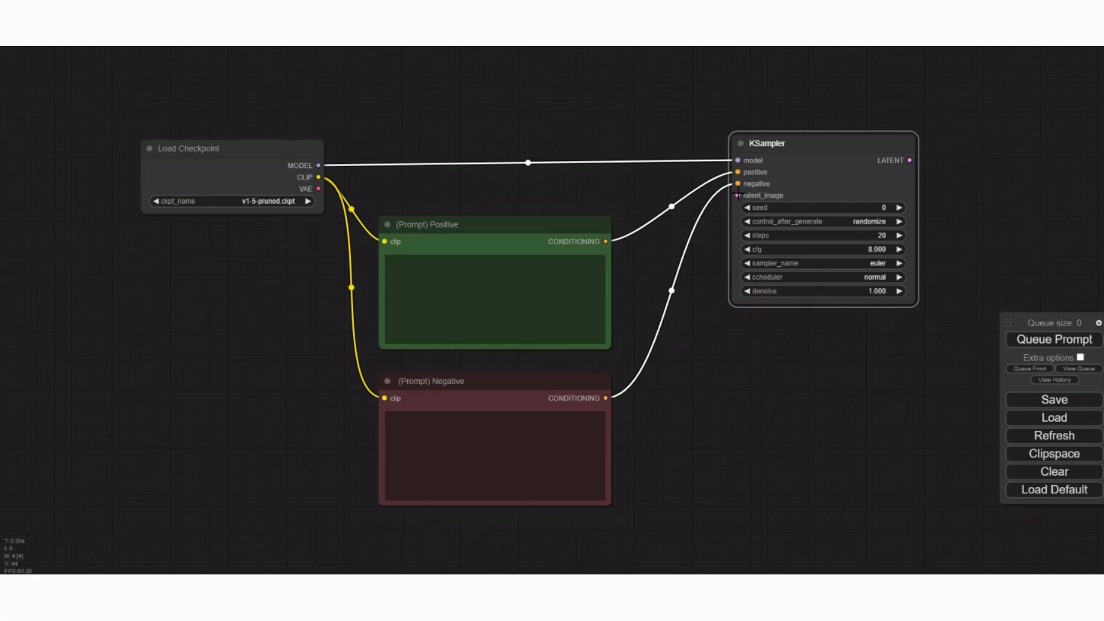
{"action": "left_click_drag", "start_coordinate": [737, 195], "coordinate": [732, 413]}
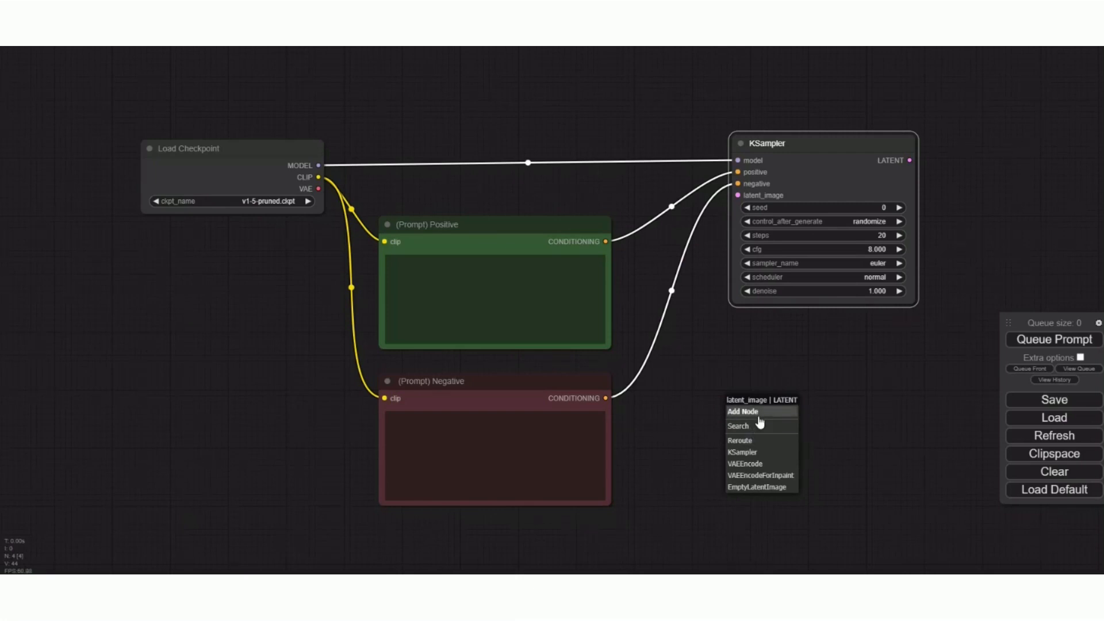
{"action": "right_click", "coordinate": [748, 357]}
{"action": "left_click", "coordinate": [713, 357]}
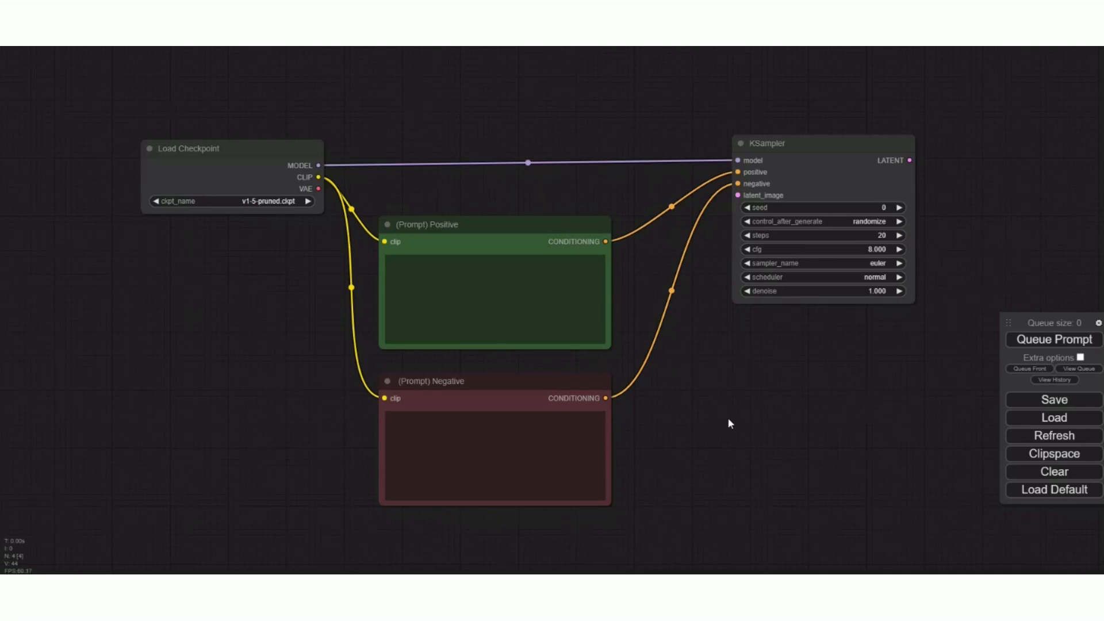
- Search the nodes for "empty" and add an Empty Latent Image node on the canvas below the KSampler
{"action": "double_click", "coordinate": [723, 374]}
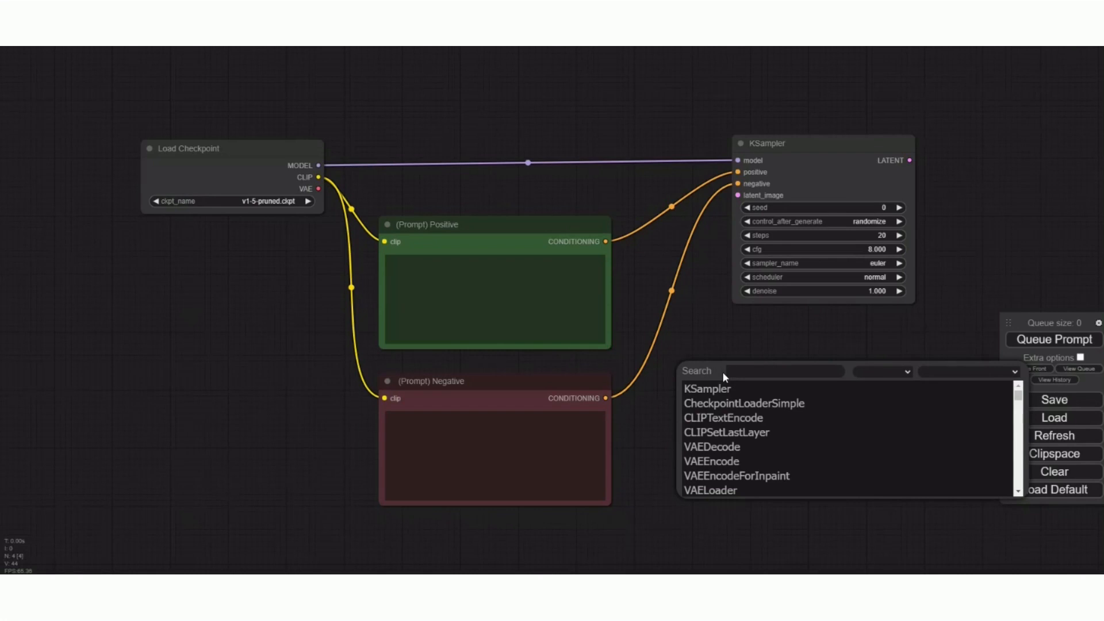
{"action": "type", "text": "empty"}
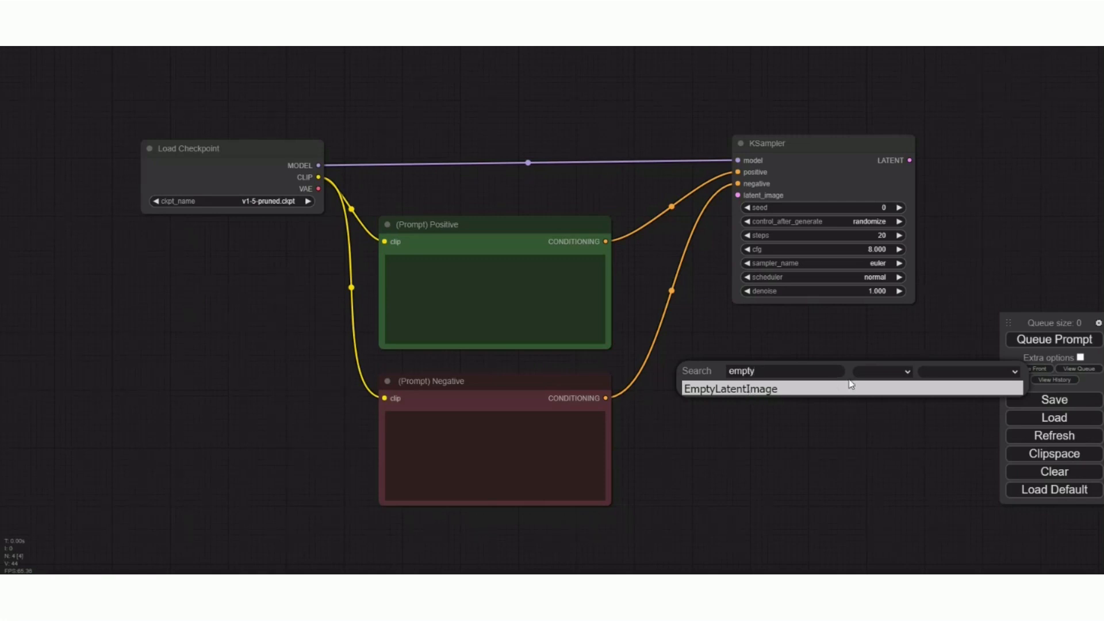
{"action": "left_click", "coordinate": [907, 372]}
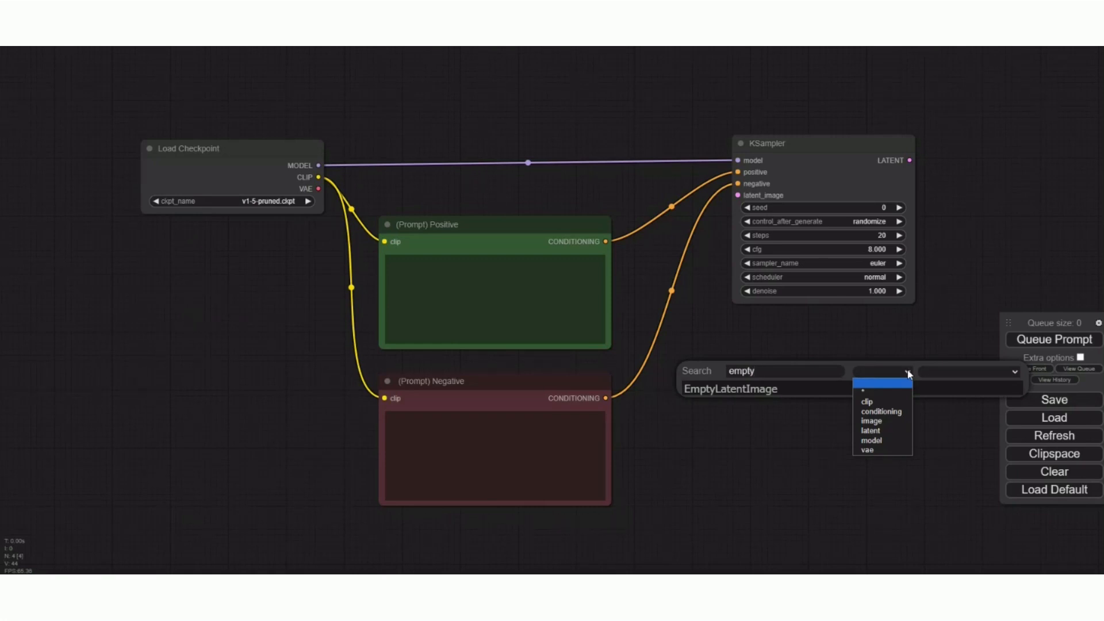
{"action": "left_click", "coordinate": [908, 370]}
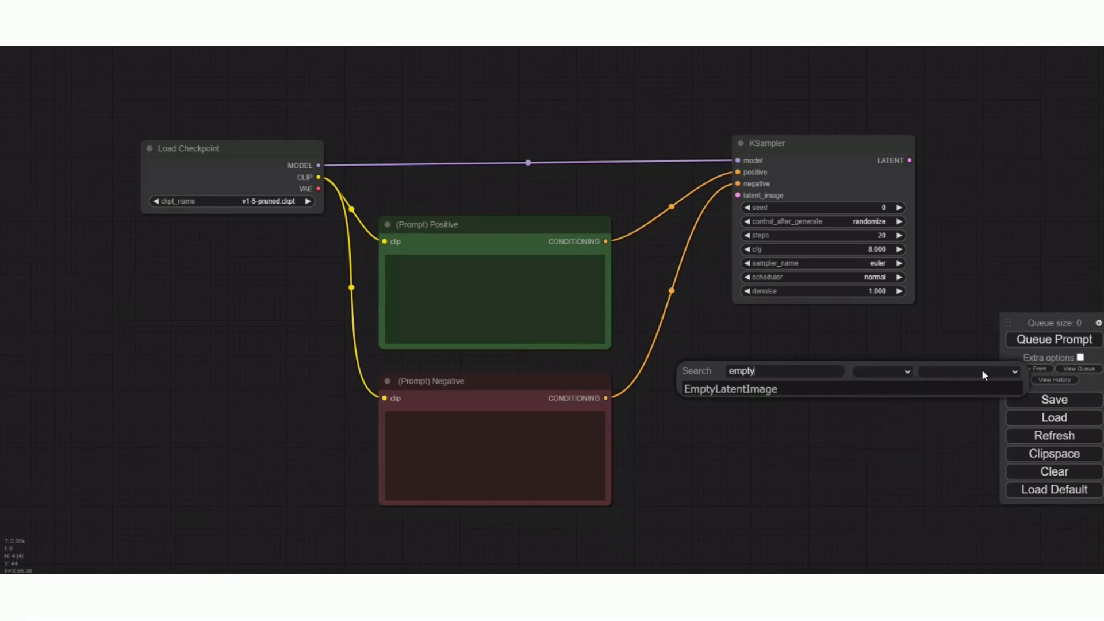
{"action": "left_click", "coordinate": [1013, 373]}
{"action": "left_click", "coordinate": [1013, 373]}
{"action": "left_click", "coordinate": [757, 389]}
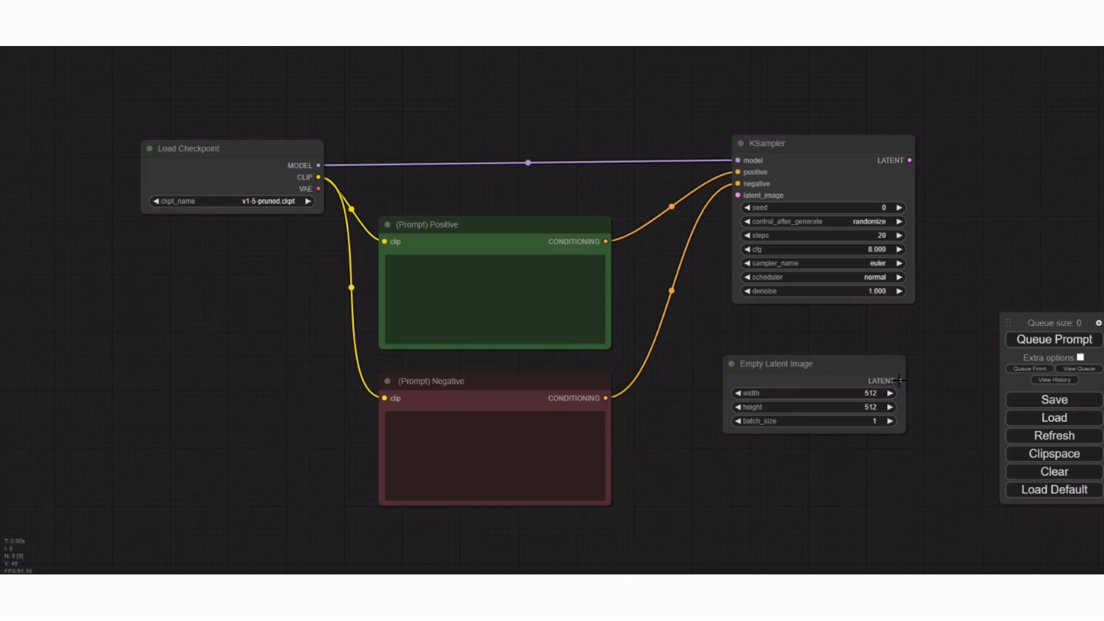
- Connect Empty Latent Image's LATENT output to the KSampler's latent_image input, place the node below Load Checkpoint, and set batch_size to 2
{"action": "left_click_drag", "start_coordinate": [850, 366], "coordinate": [739, 196]}
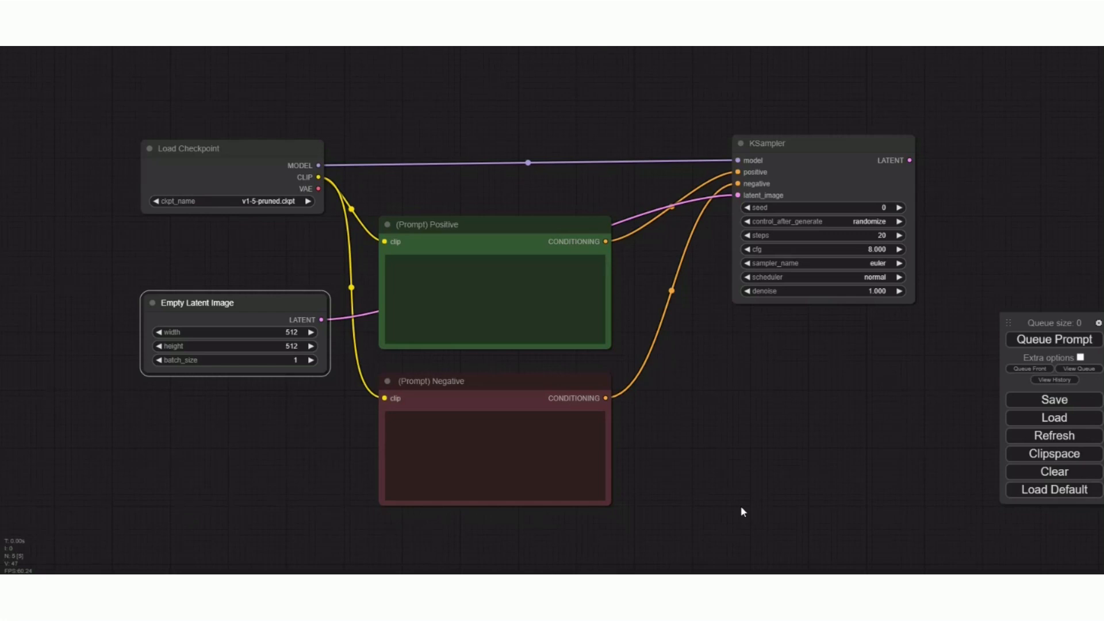
{"action": "left_click", "coordinate": [311, 360]}
{"action": "left_click_drag", "start_coordinate": [738, 195], "coordinate": [738, 196]}
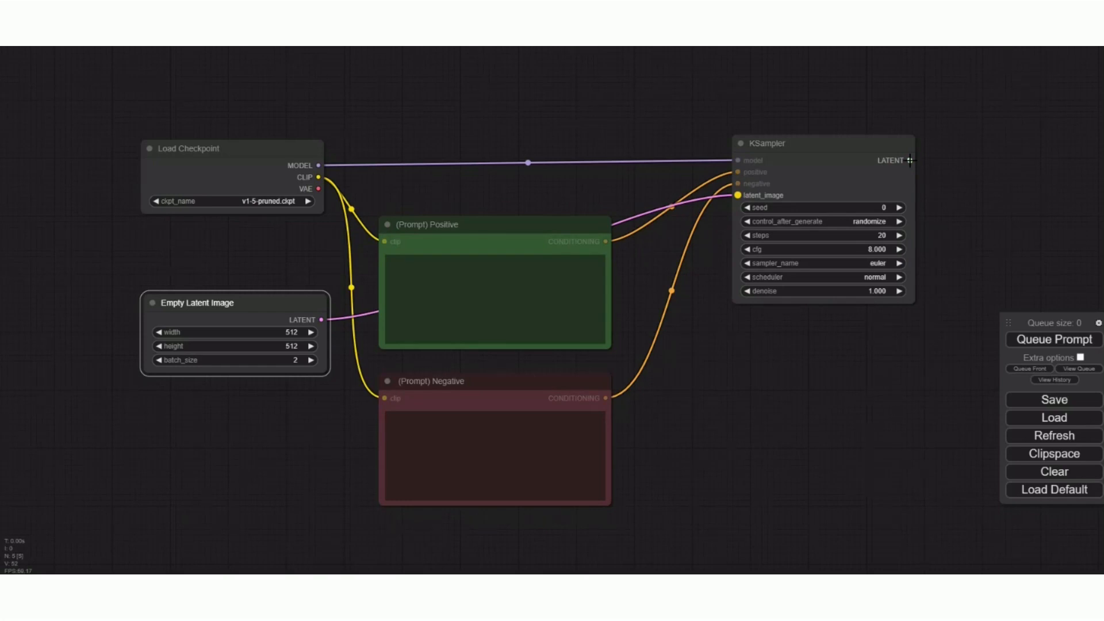
- Add a VAE Decode node from the KSampler's LATENT output and connect the checkpoint's VAE output to its vae input
{"action": "left_click_drag", "start_coordinate": [910, 160], "coordinate": [979, 193]}
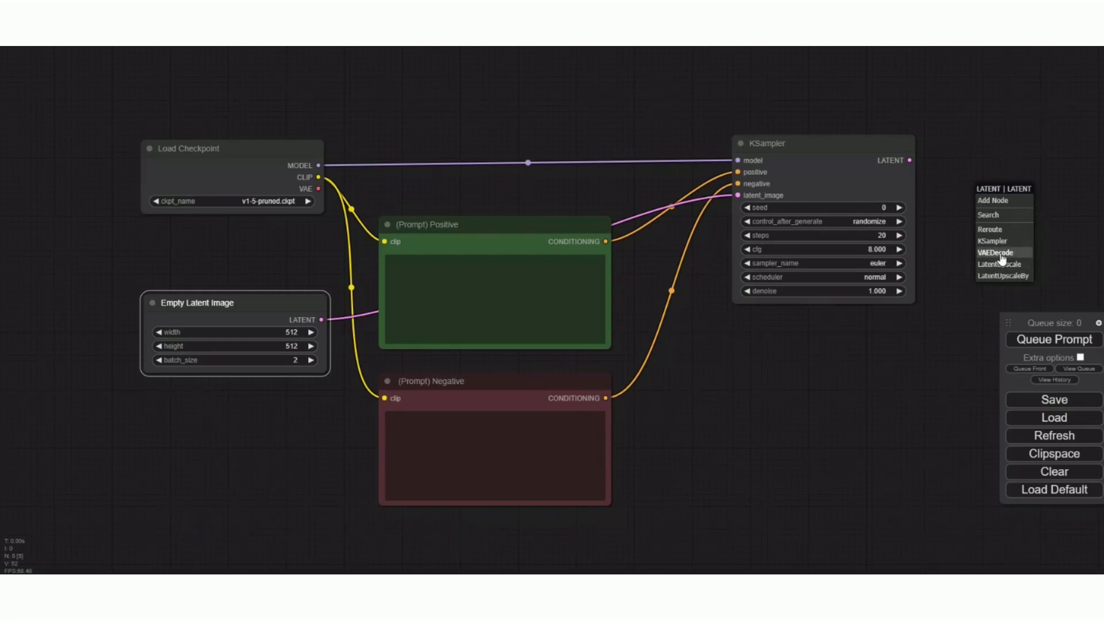
{"action": "left_click", "coordinate": [1002, 253]}
{"action": "left_click", "coordinate": [995, 221]}
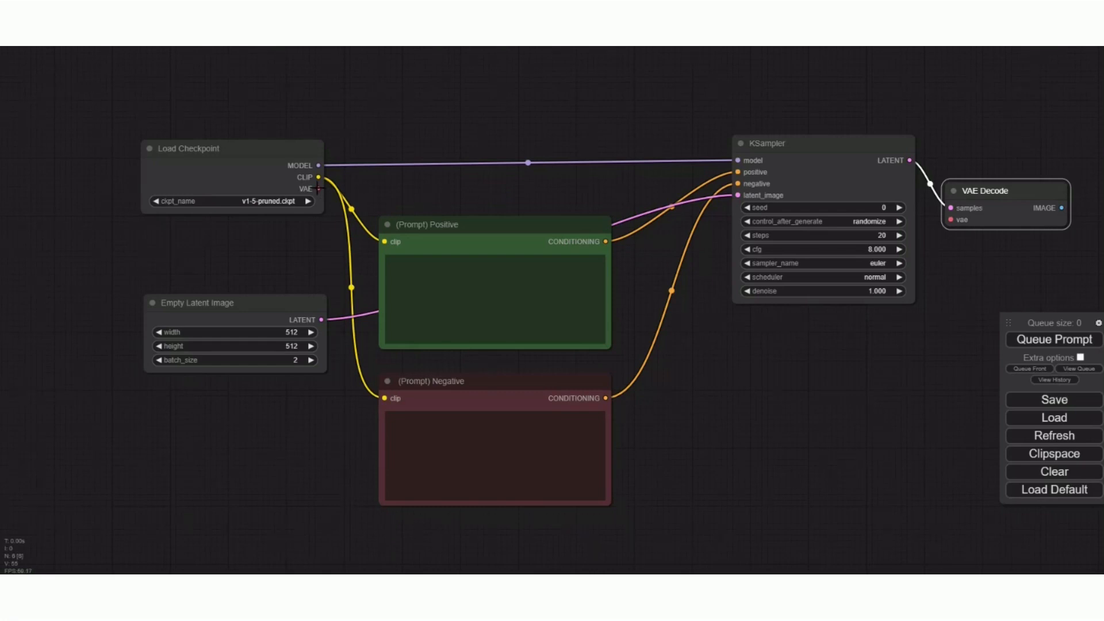
{"action": "left_click_drag", "start_coordinate": [318, 189], "coordinate": [950, 219]}
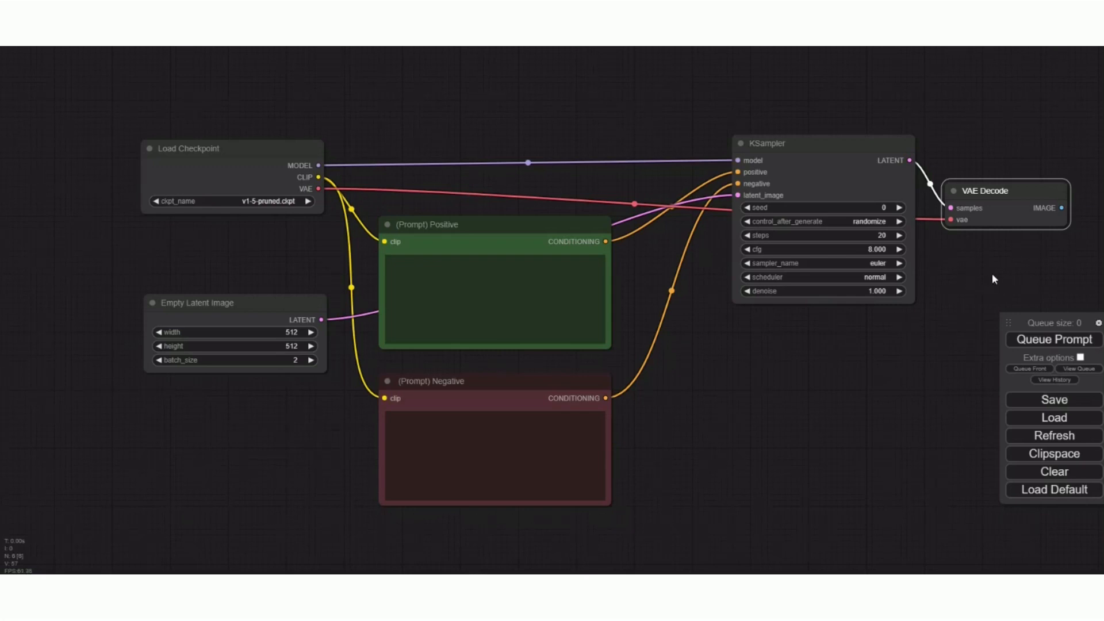
- Add a Preview Image node from VAE Decode's IMAGE output, placing it in the empty space below the KSampler
{"action": "scroll", "coordinate": [1027, 279], "scroll_direction": "down", "scroll_amount": 1}
{"action": "scroll", "coordinate": [1027, 282], "scroll_direction": "down", "scroll_amount": 1}
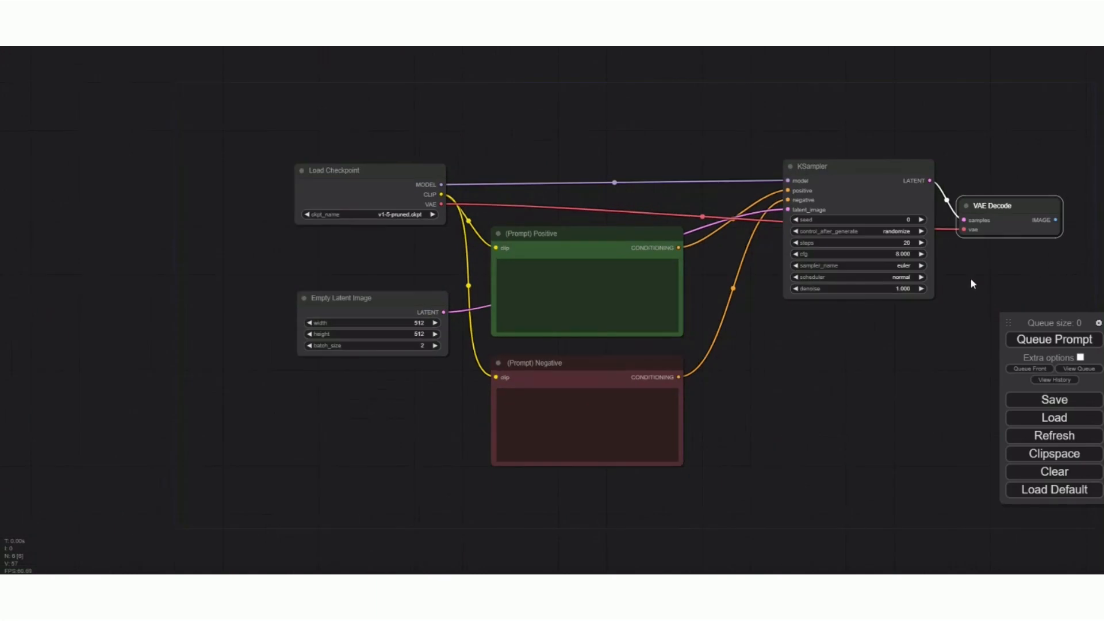
{"action": "left_click_drag", "start_coordinate": [1056, 220], "coordinate": [824, 370]}
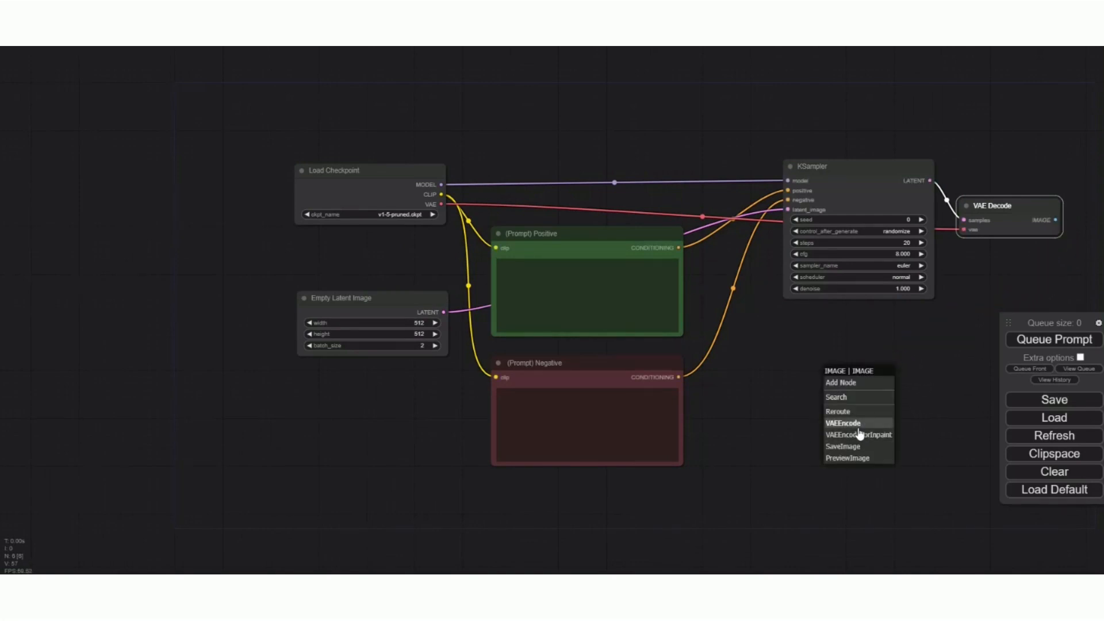
{"action": "left_click", "coordinate": [870, 458]}
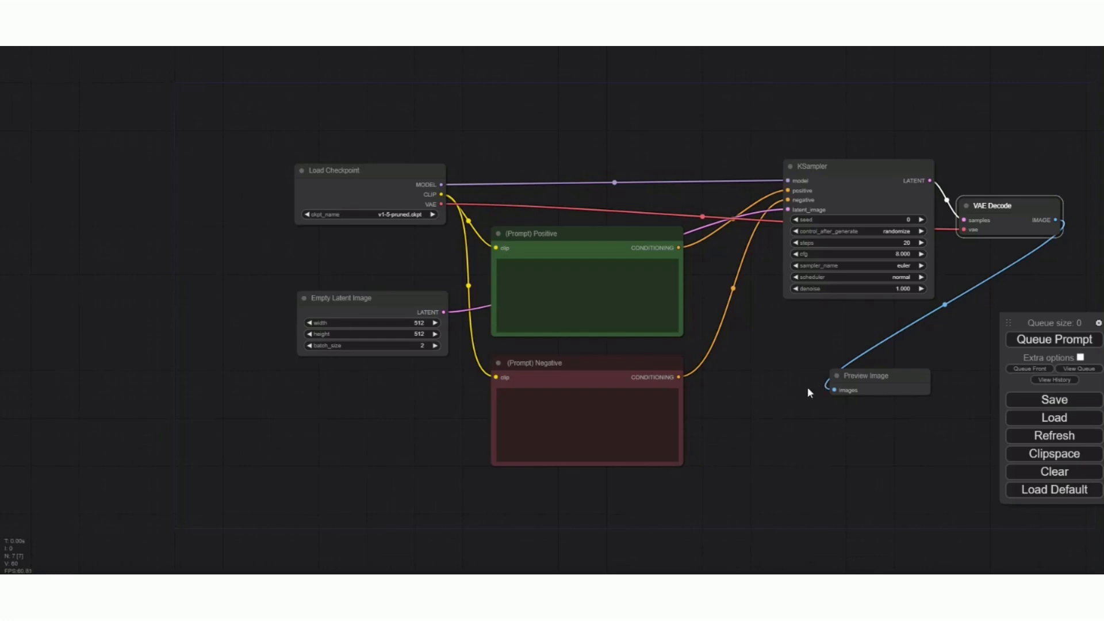
- Enter "a cat on a mat" as the text of the positive prompt node
{"action": "left_click_drag", "start_coordinate": [797, 409], "coordinate": [667, 413]}
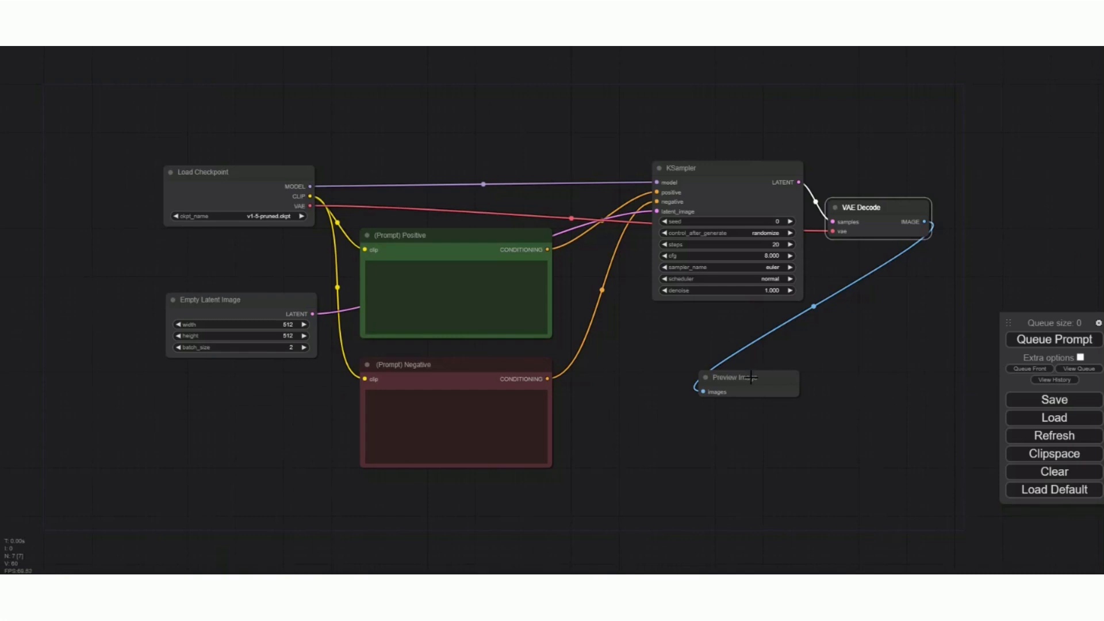
{"action": "left_click", "coordinate": [401, 296]}
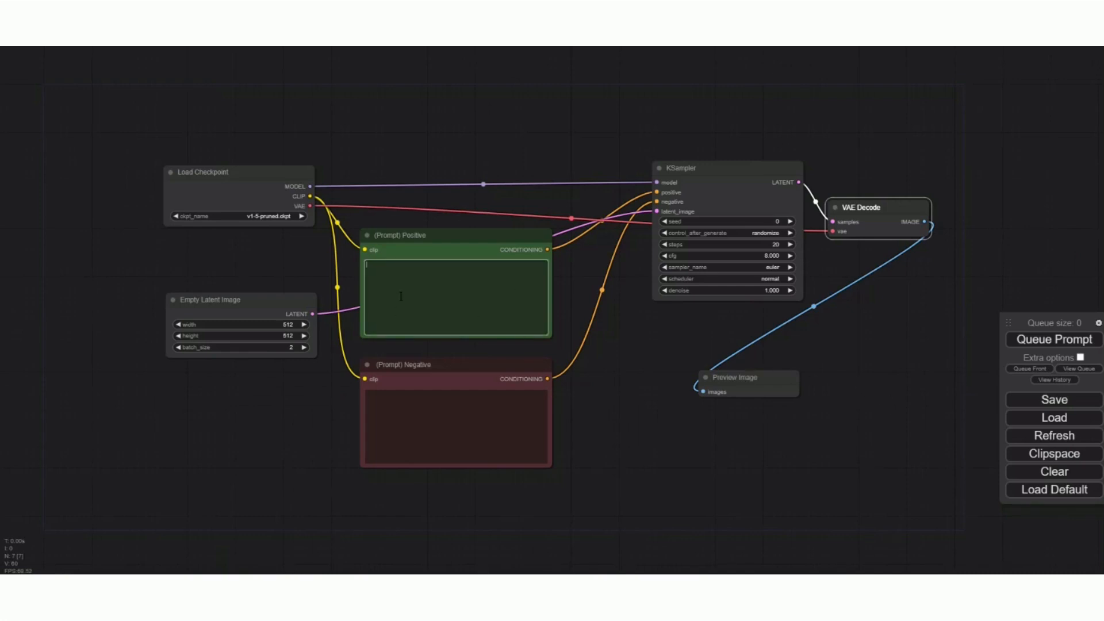
{"action": "type", "text": "a cat on a mat"}
- Enter "rocks, end of days, Armageddon" in the negative prompt node, using the suggested spelling for the last word
{"action": "left_click", "coordinate": [407, 406]}
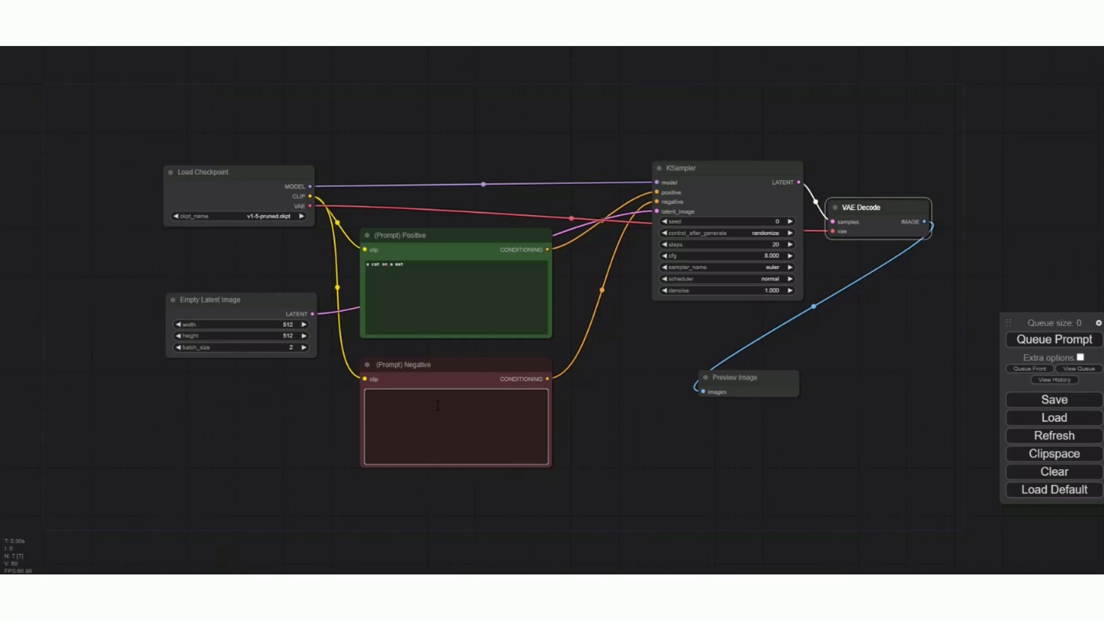
{"action": "type", "text": "ocks, end of days, armageddoon"}
{"action": "right_click", "coordinate": [439, 394]}
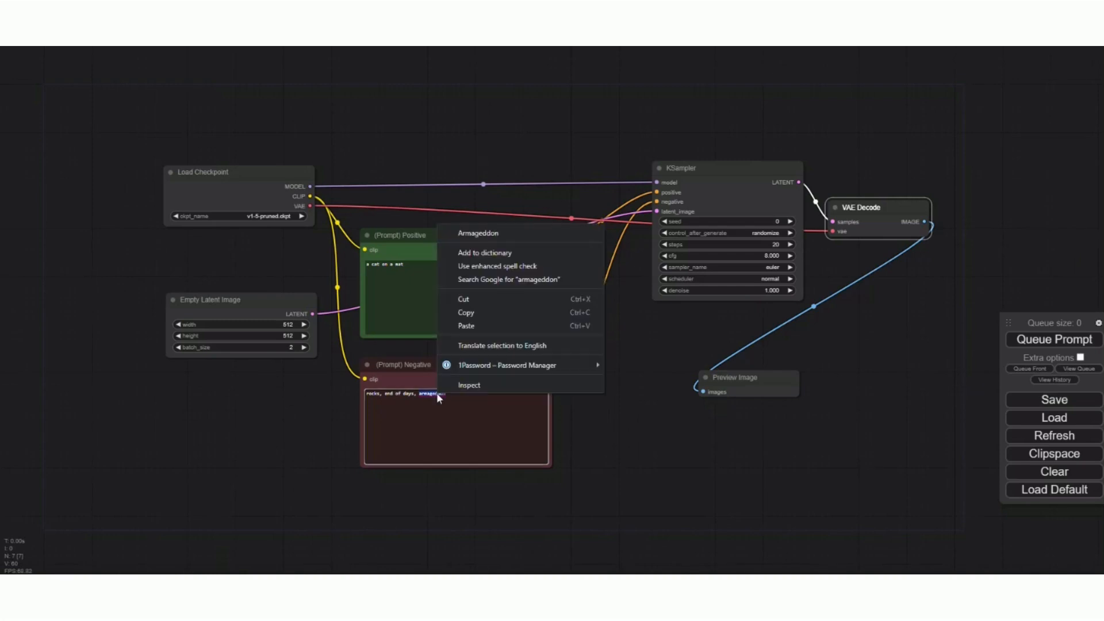
{"action": "left_click", "coordinate": [473, 232]}
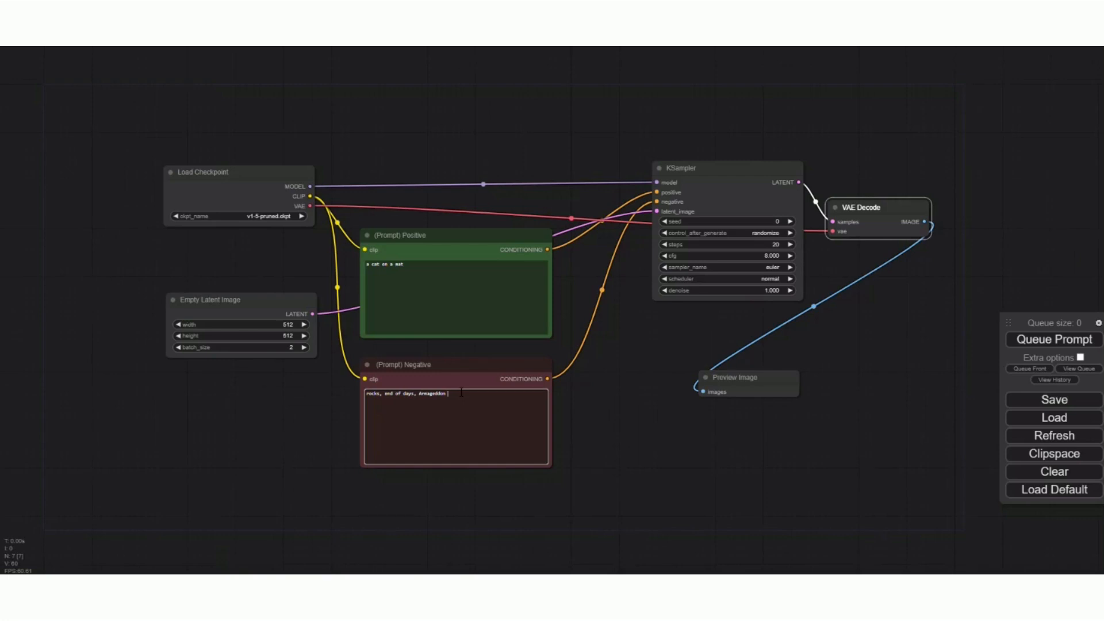
- Open the KSampler's control_after_generate options and choose randomize
{"action": "scroll", "coordinate": [524, 378], "scroll_direction": "up", "scroll_amount": 2}
{"action": "scroll", "coordinate": [730, 377], "scroll_direction": "up", "scroll_amount": 2}
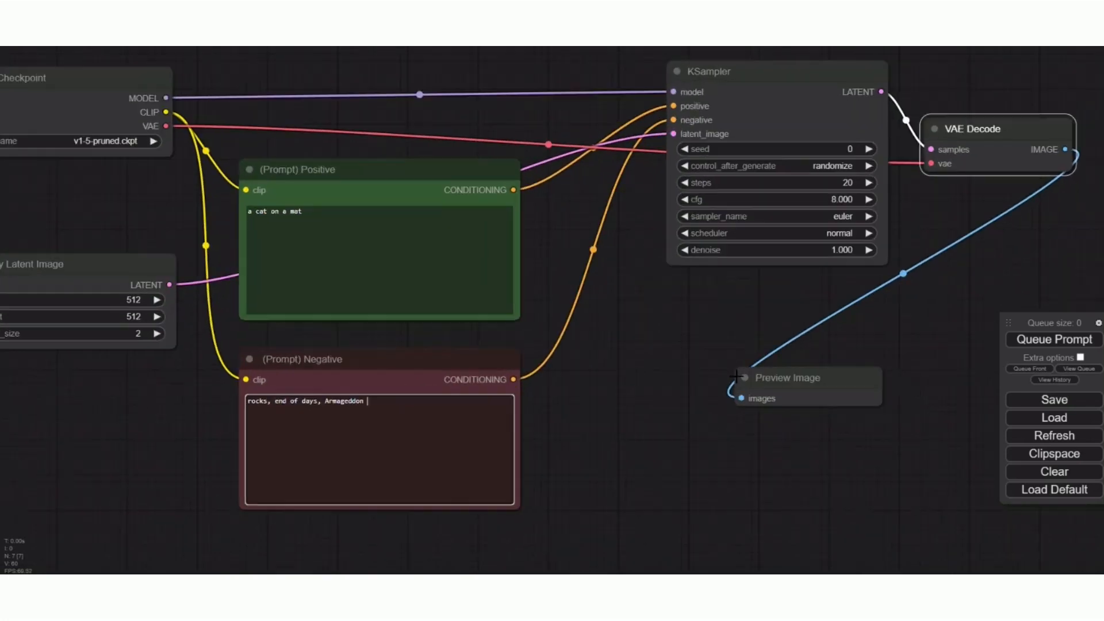
{"action": "left_click_drag", "start_coordinate": [779, 309], "coordinate": [673, 380]}
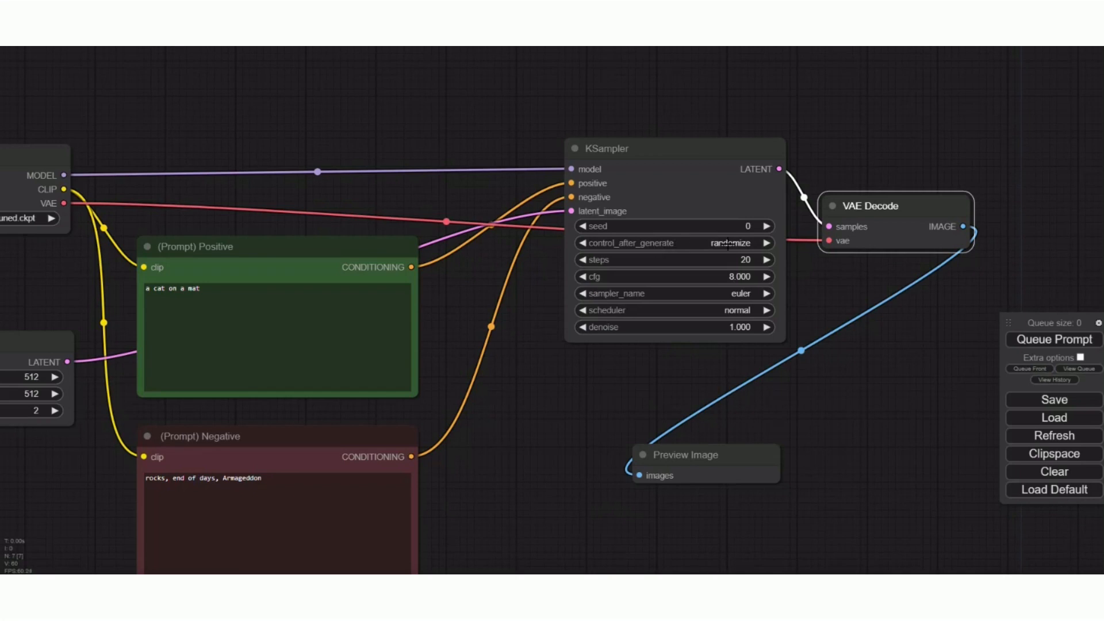
{"action": "left_click", "coordinate": [767, 244]}
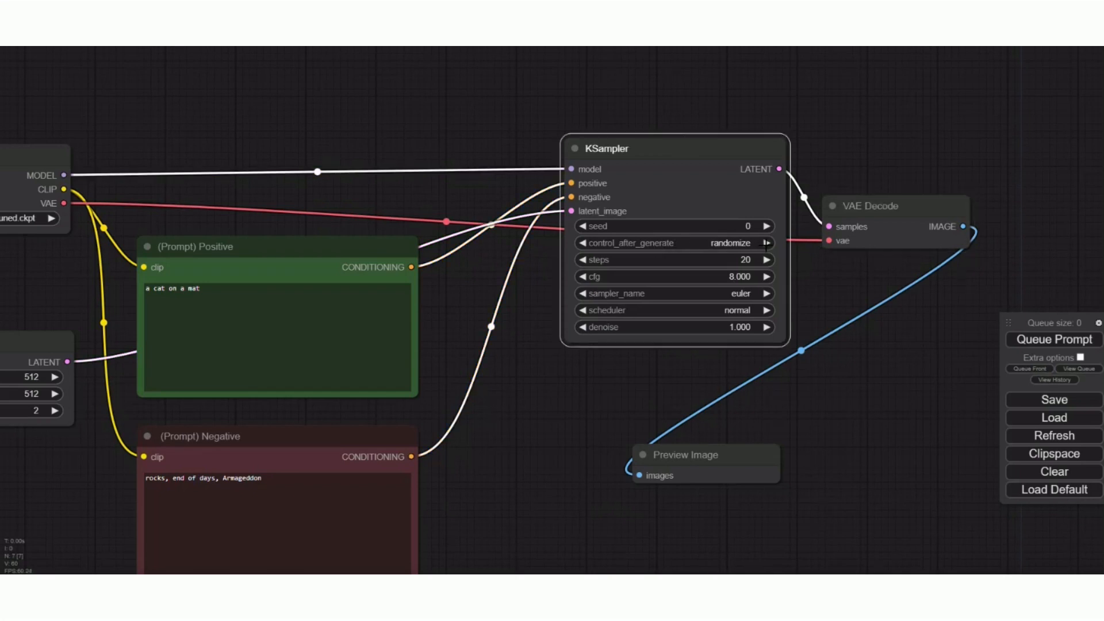
{"action": "left_click", "coordinate": [743, 242]}
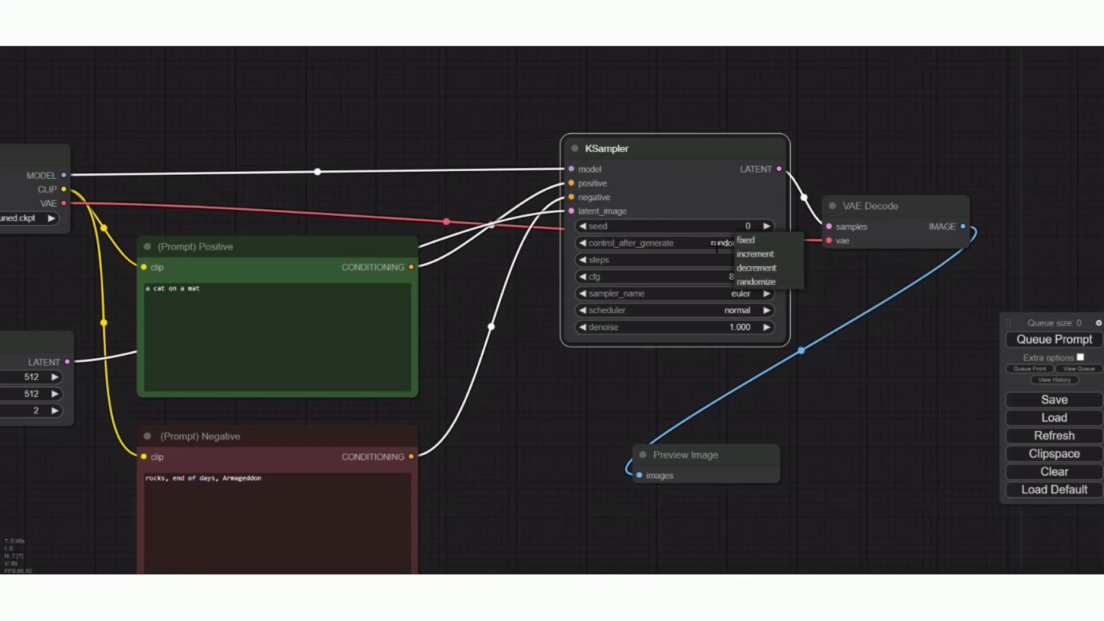
{"action": "left_click", "coordinate": [717, 245]}
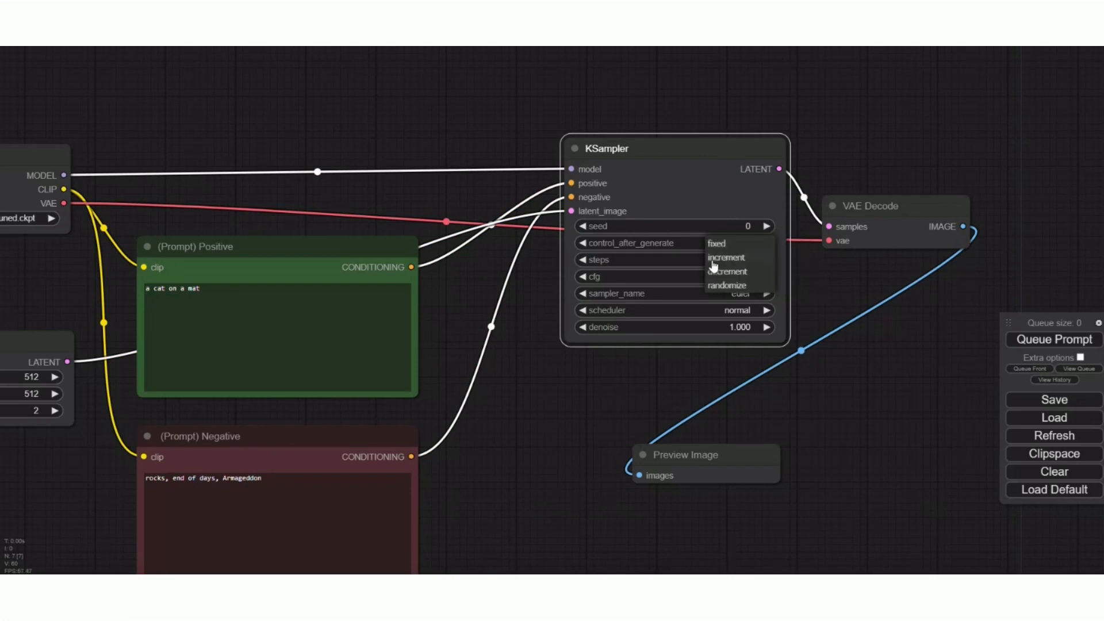
{"action": "left_click", "coordinate": [727, 285]}
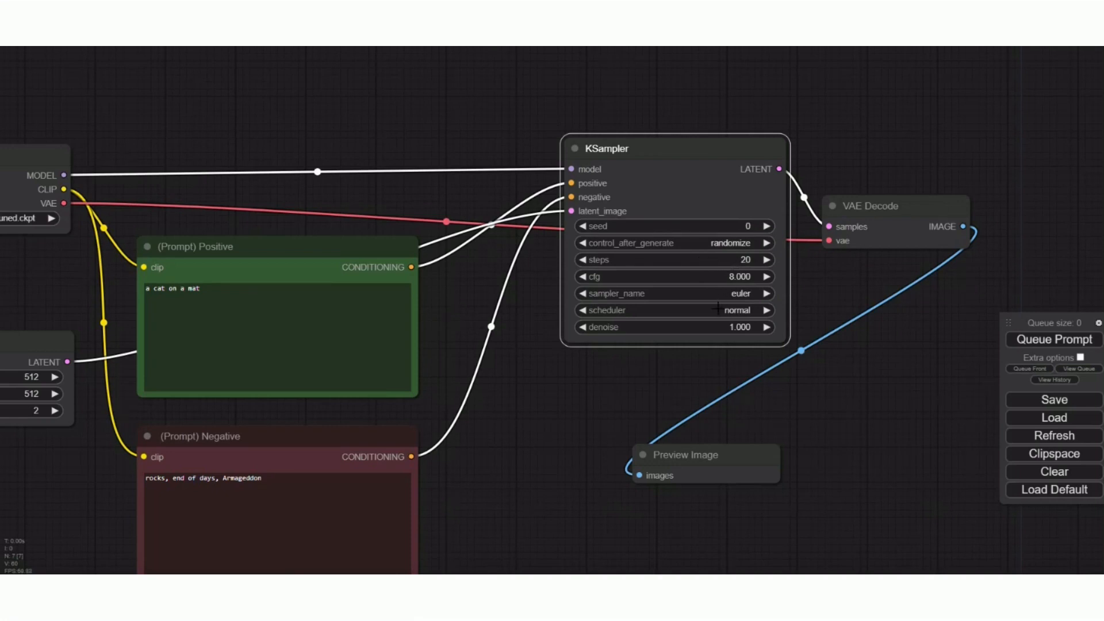
- Set the KSampler's sampler_name to euler_ancestral and its scheduler to normal
{"action": "left_click", "coordinate": [767, 294]}
{"action": "left_click", "coordinate": [741, 312]}
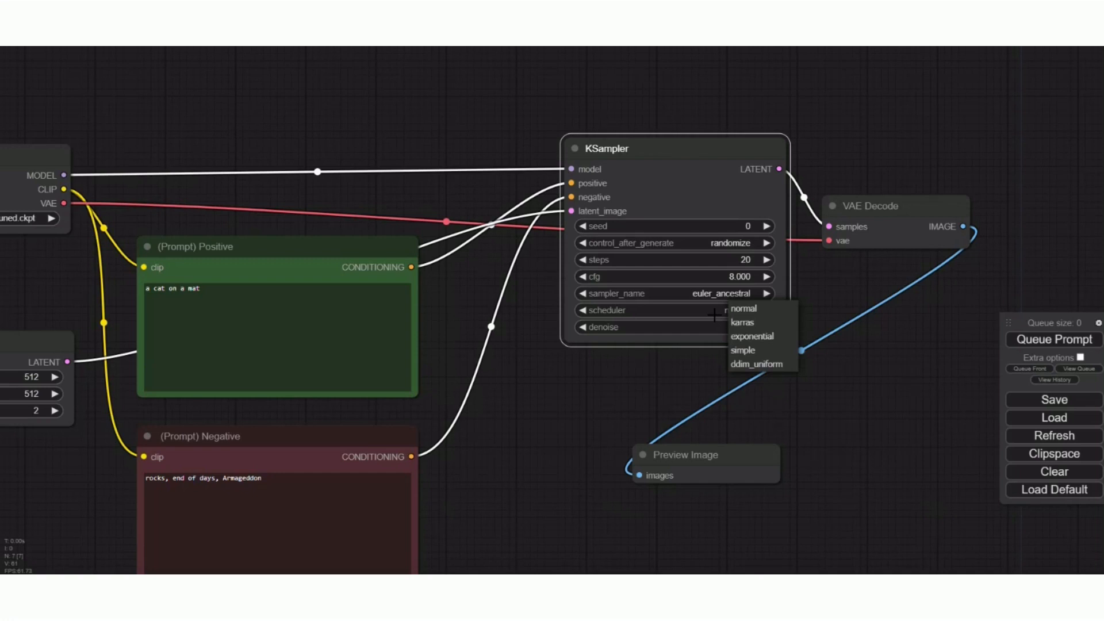
{"action": "left_click", "coordinate": [743, 309]}
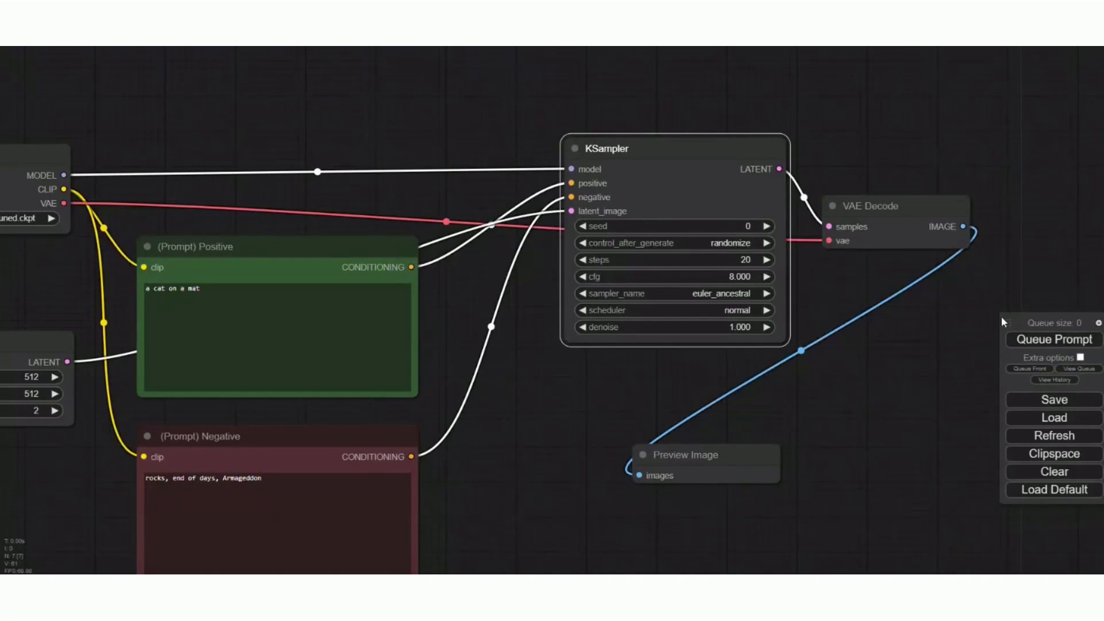
- Queue the prompt to run the workflow and follow its progress through the nodes to Preview Image
{"action": "left_click", "coordinate": [1075, 346]}
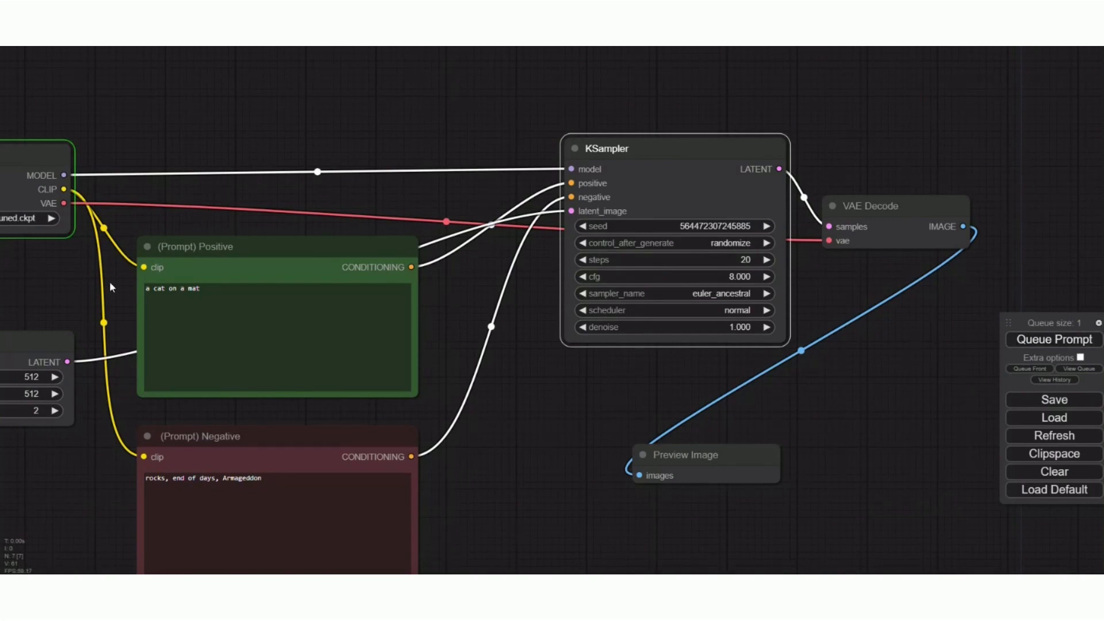
{"action": "left_click_drag", "start_coordinate": [76, 279], "coordinate": [260, 282]}
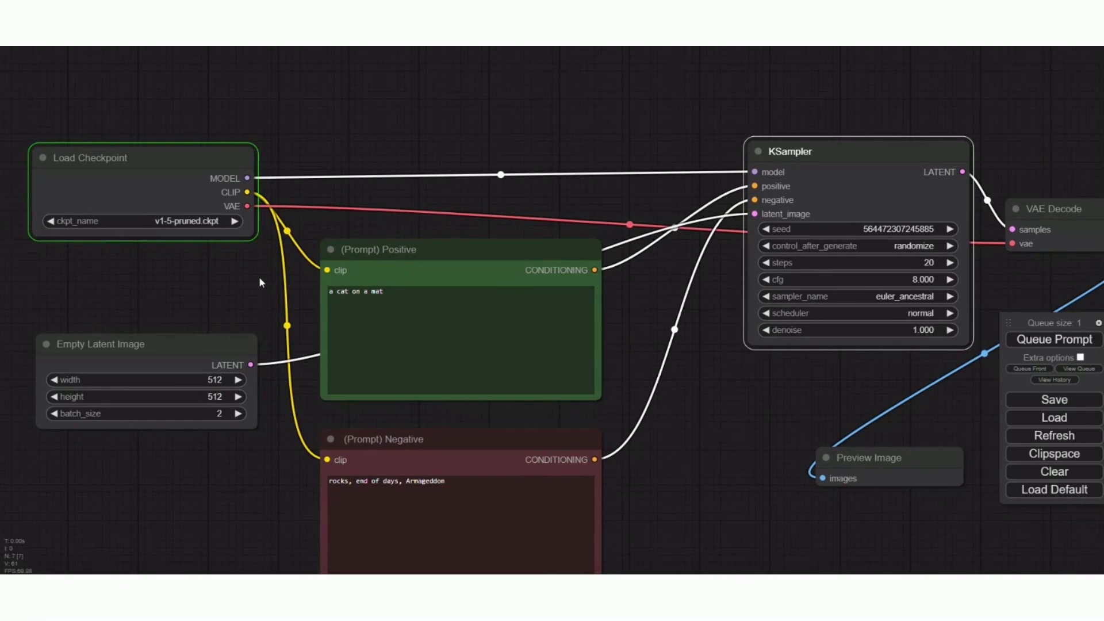
{"action": "scroll", "coordinate": [260, 280], "scroll_direction": "down", "scroll_amount": 2}
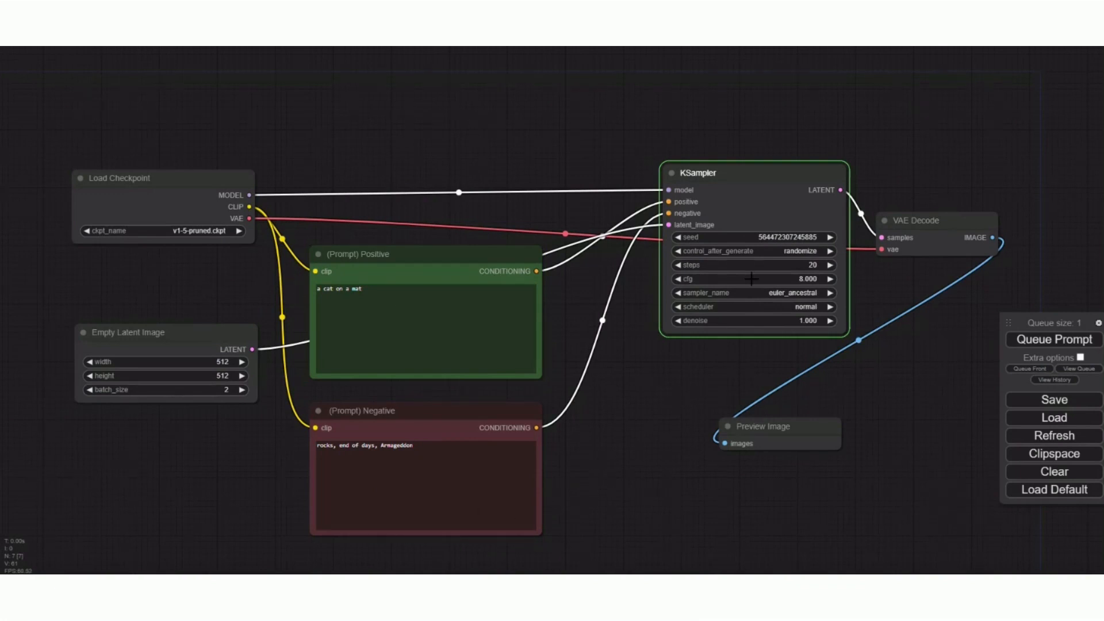
{"action": "left_click_drag", "start_coordinate": [900, 385], "coordinate": [757, 373]}
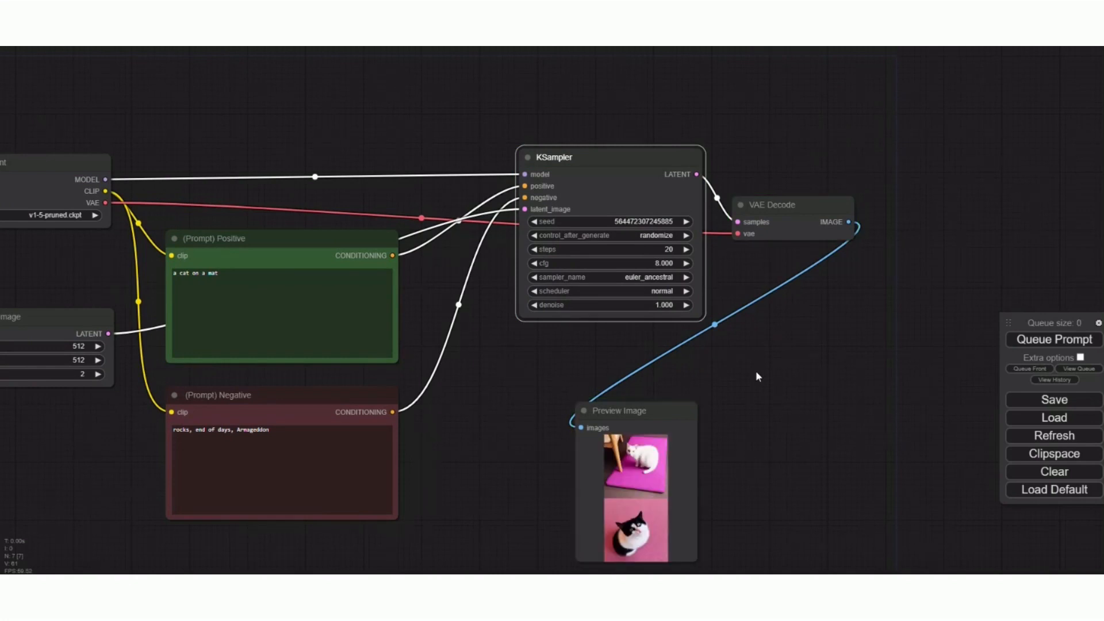
- Enlarge the second generated image in the Preview Image node to view it up close
{"action": "scroll", "coordinate": [646, 477], "scroll_direction": "down", "scroll_amount": 1}
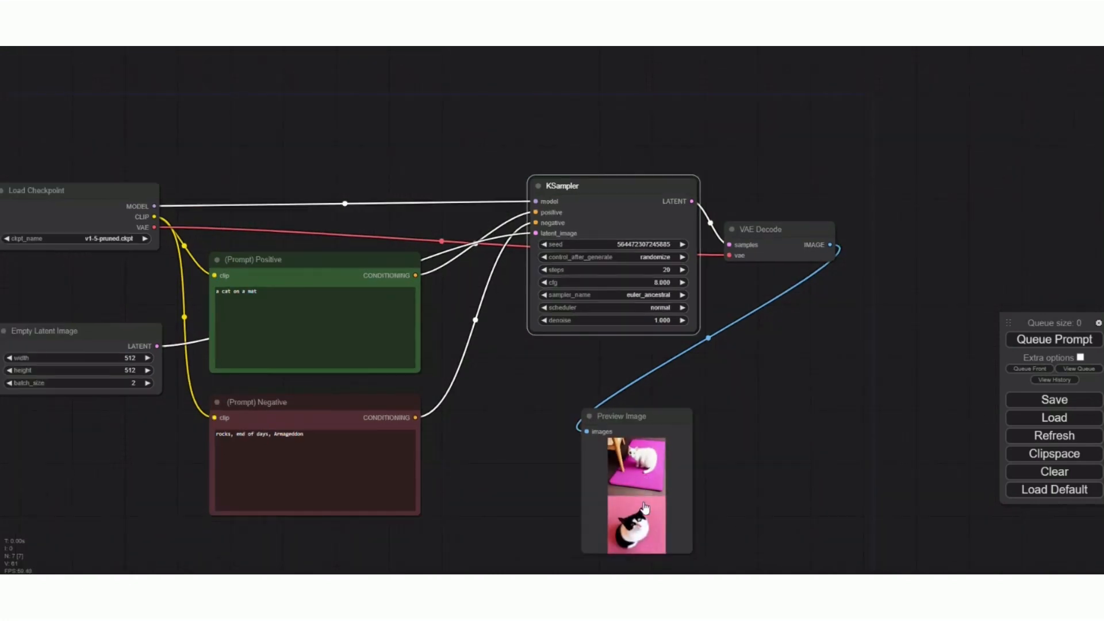
{"action": "scroll", "coordinate": [646, 478], "scroll_direction": "up", "scroll_amount": 6}
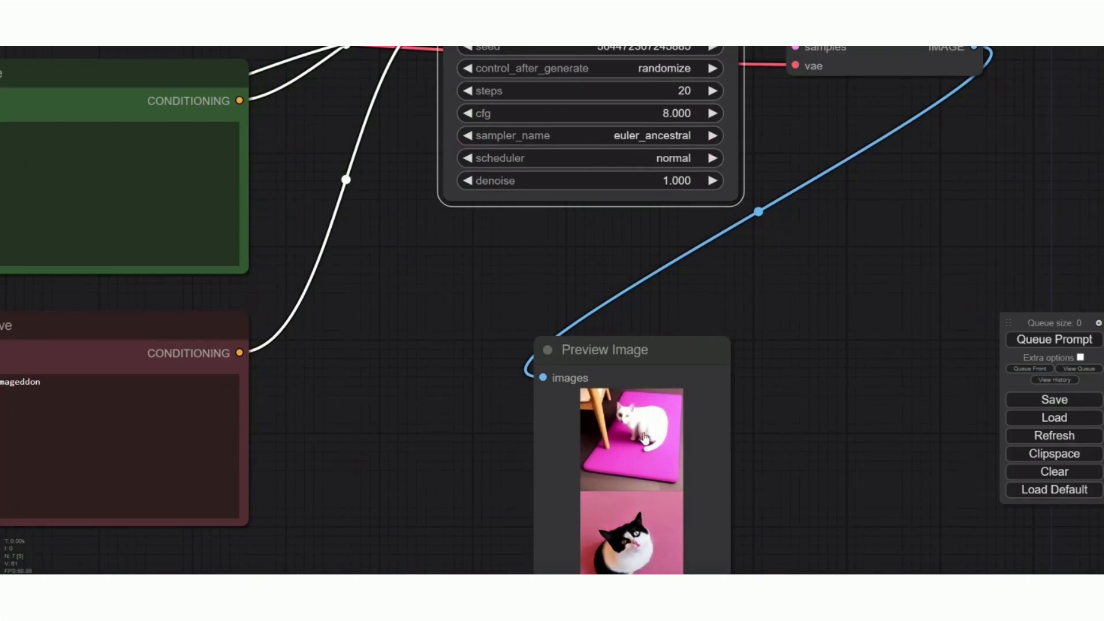
{"action": "left_click", "coordinate": [645, 534]}
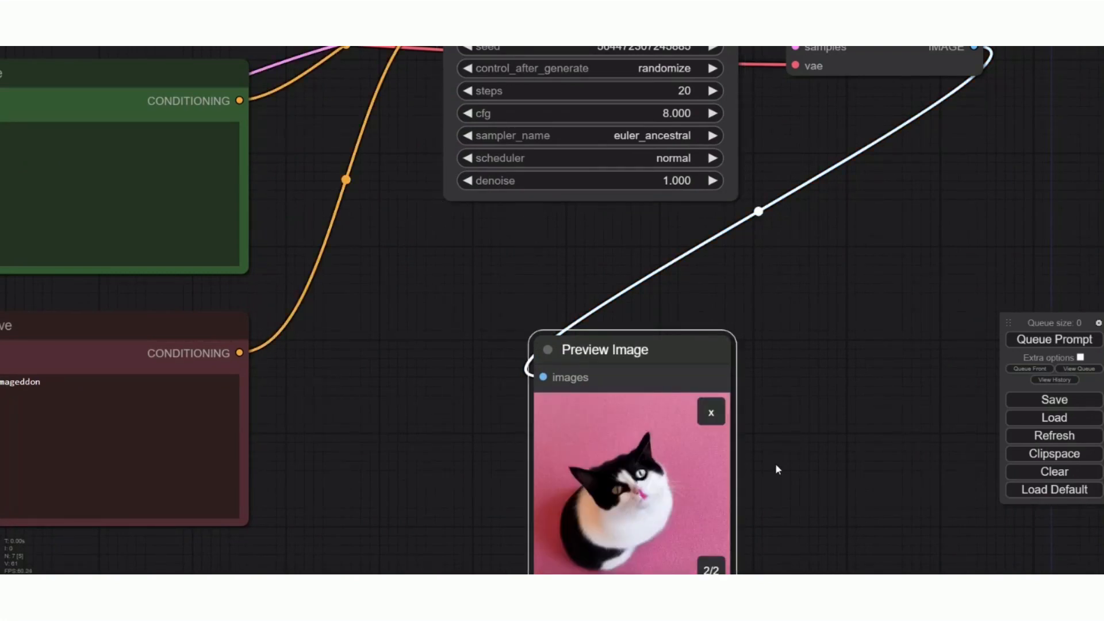
- Enlarge the Preview Image node and place it below VAE Decode, clear of the KSampler
{"action": "scroll", "coordinate": [776, 464], "scroll_direction": "down", "scroll_amount": 1}
{"action": "scroll", "coordinate": [777, 465], "scroll_direction": "down", "scroll_amount": 1}
{"action": "left_click_drag", "start_coordinate": [813, 470], "coordinate": [795, 406]}
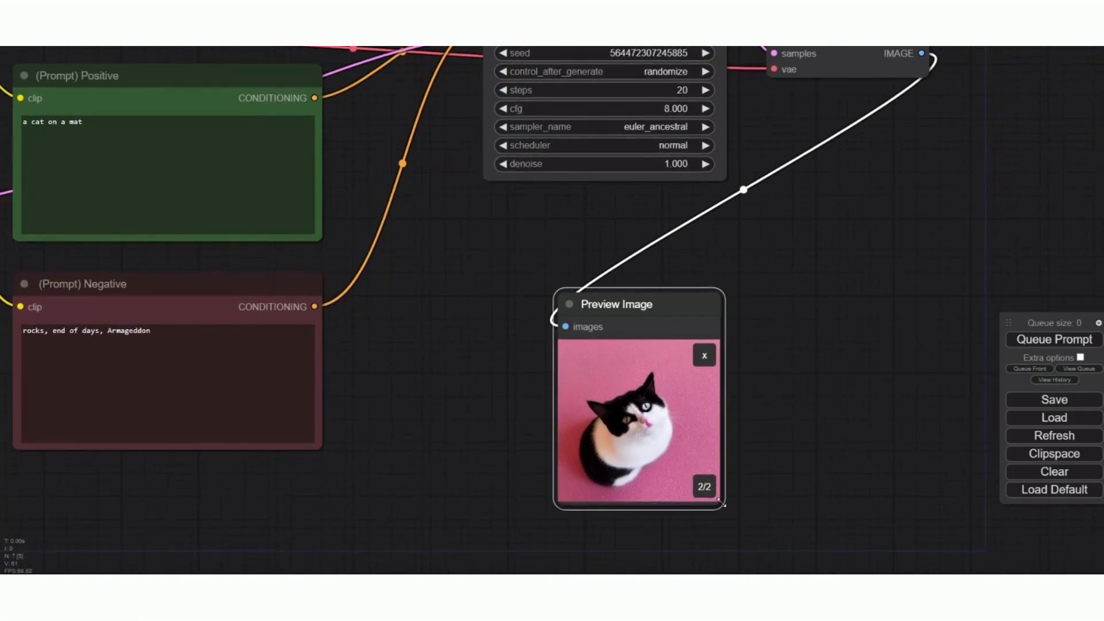
{"action": "left_click_drag", "start_coordinate": [716, 498], "coordinate": [867, 575]}
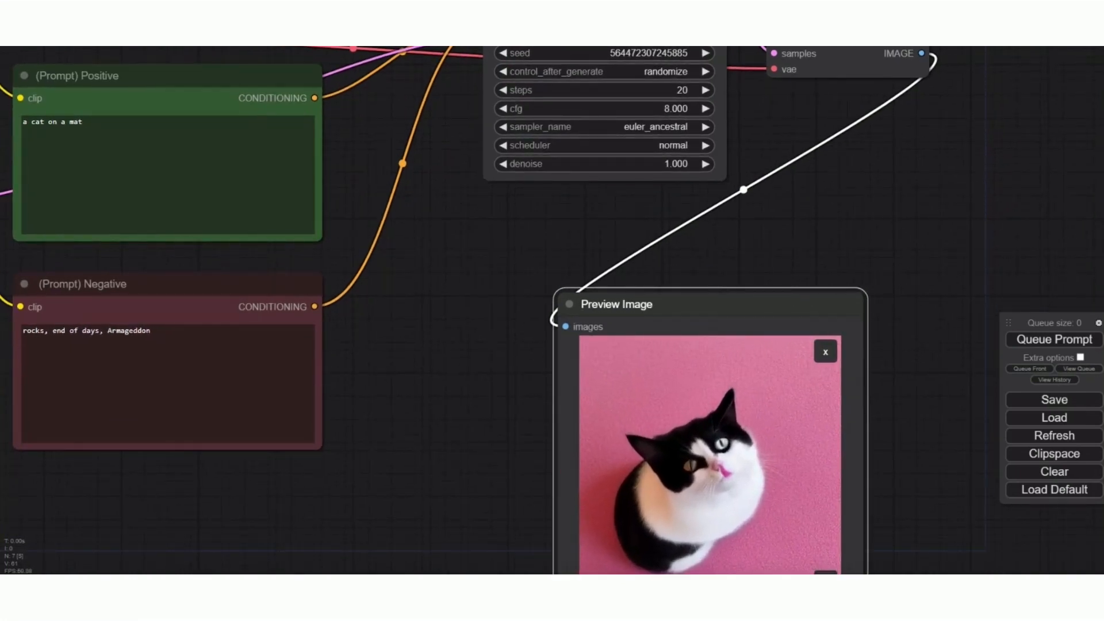
{"action": "scroll", "coordinate": [813, 464], "scroll_direction": "down", "scroll_amount": 2}
{"action": "scroll", "coordinate": [813, 464], "scroll_direction": "down", "scroll_amount": 2}
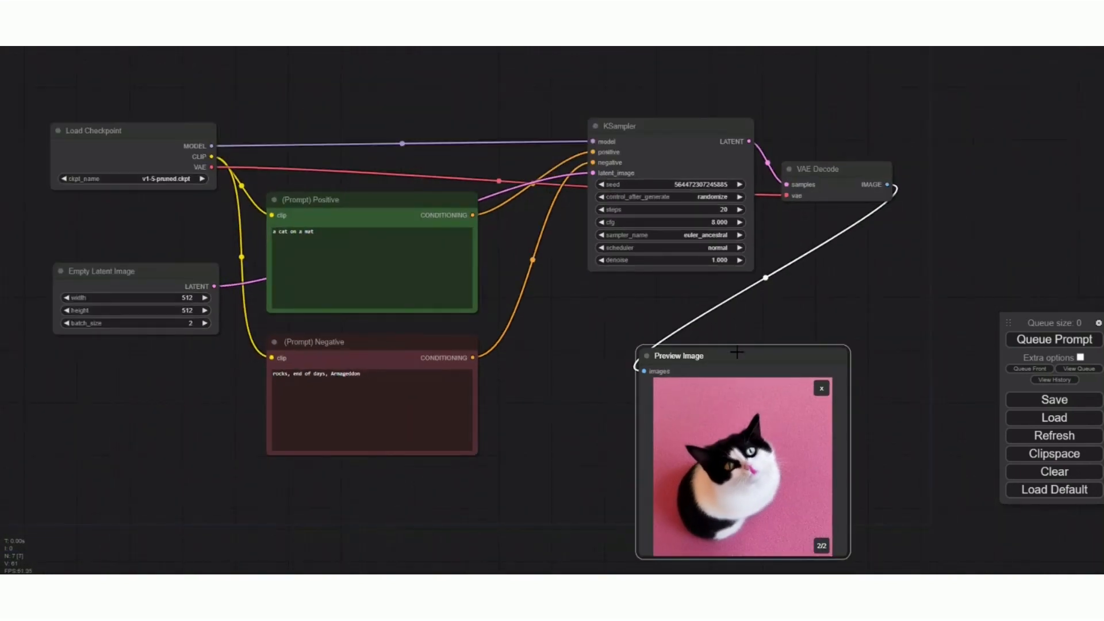
{"action": "left_click_drag", "start_coordinate": [833, 515], "coordinate": [790, 444]}
{"action": "left_click_drag", "start_coordinate": [809, 488], "coordinate": [896, 574]}
{"action": "scroll", "coordinate": [868, 428], "scroll_direction": "down", "scroll_amount": 3}
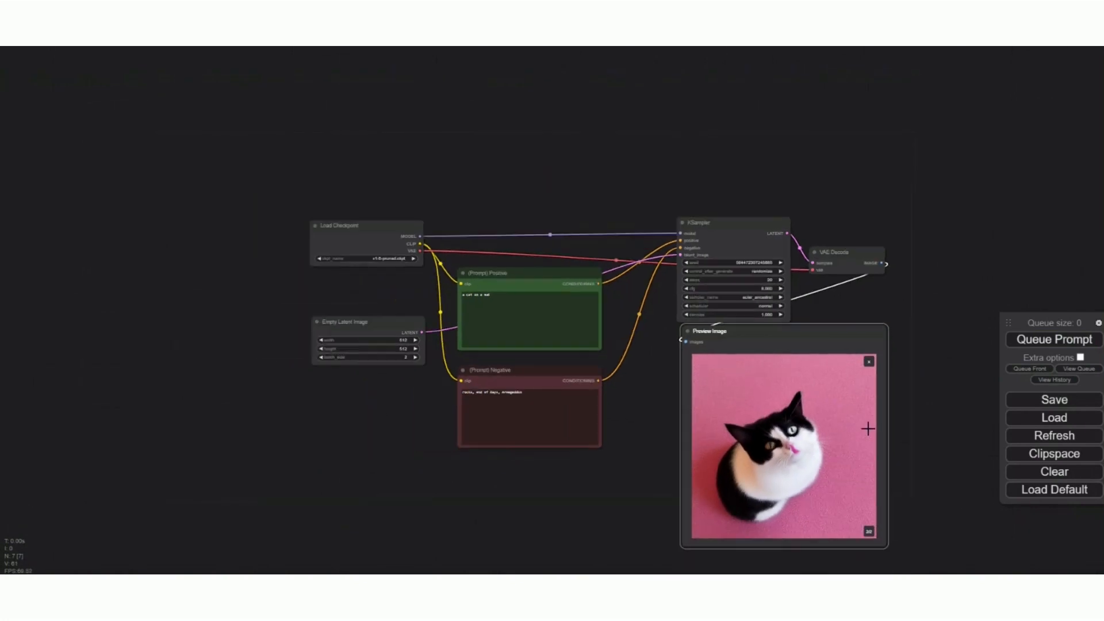
{"action": "left_click_drag", "start_coordinate": [788, 333], "coordinate": [843, 337]}
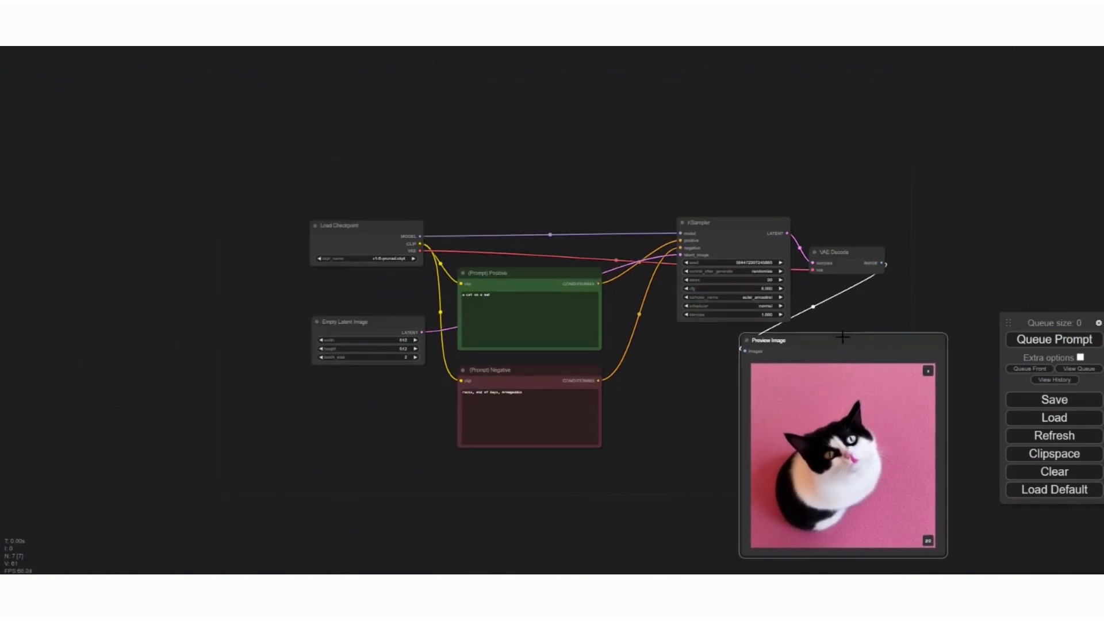
- Switch the Preview Image node back to showing both generated images and move it farther from the KSampler
{"action": "left_click", "coordinate": [928, 371]}
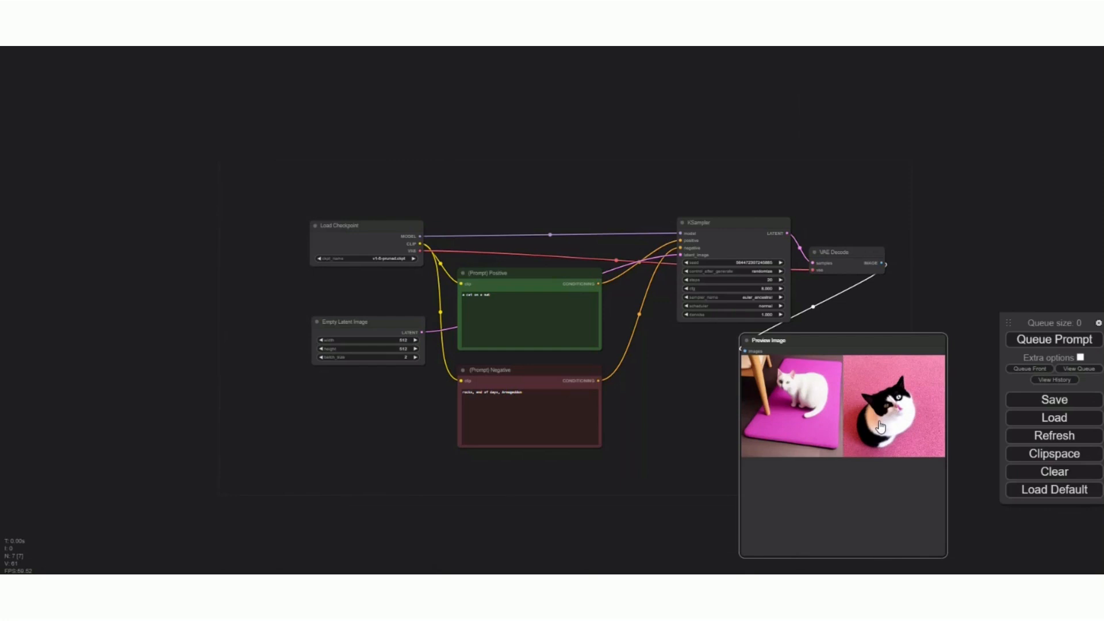
{"action": "left_click_drag", "start_coordinate": [685, 414], "coordinate": [494, 360]}
{"action": "left_click_drag", "start_coordinate": [618, 293], "coordinate": [728, 291]}
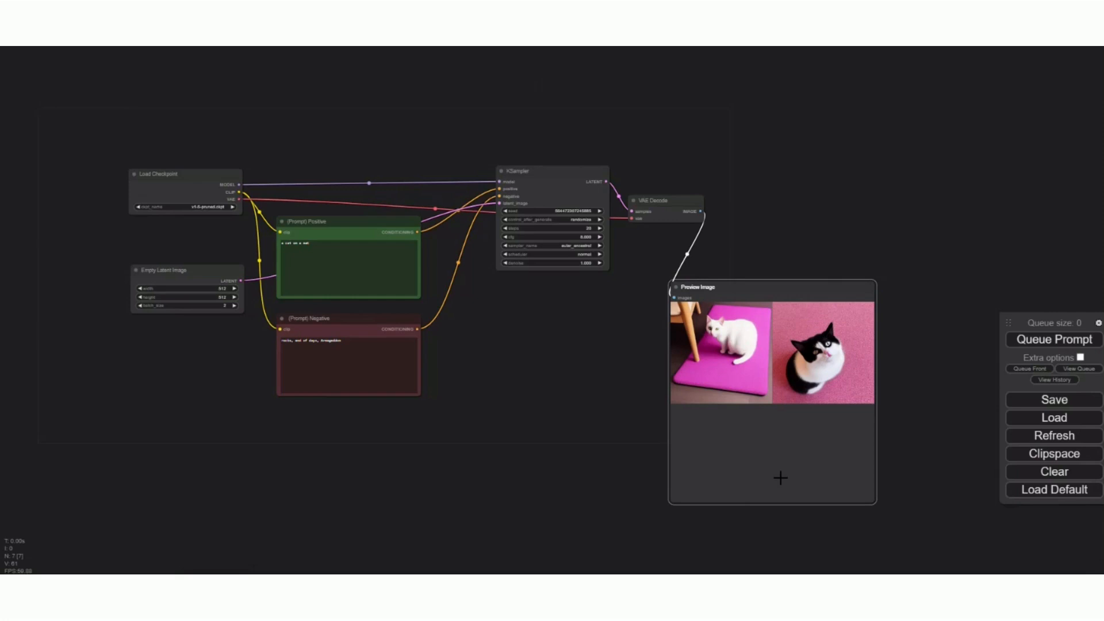
- Enlarge the black-and-white cat in the Preview Image node, save that image, and dismiss the download notice
{"action": "right_click", "coordinate": [794, 332]}
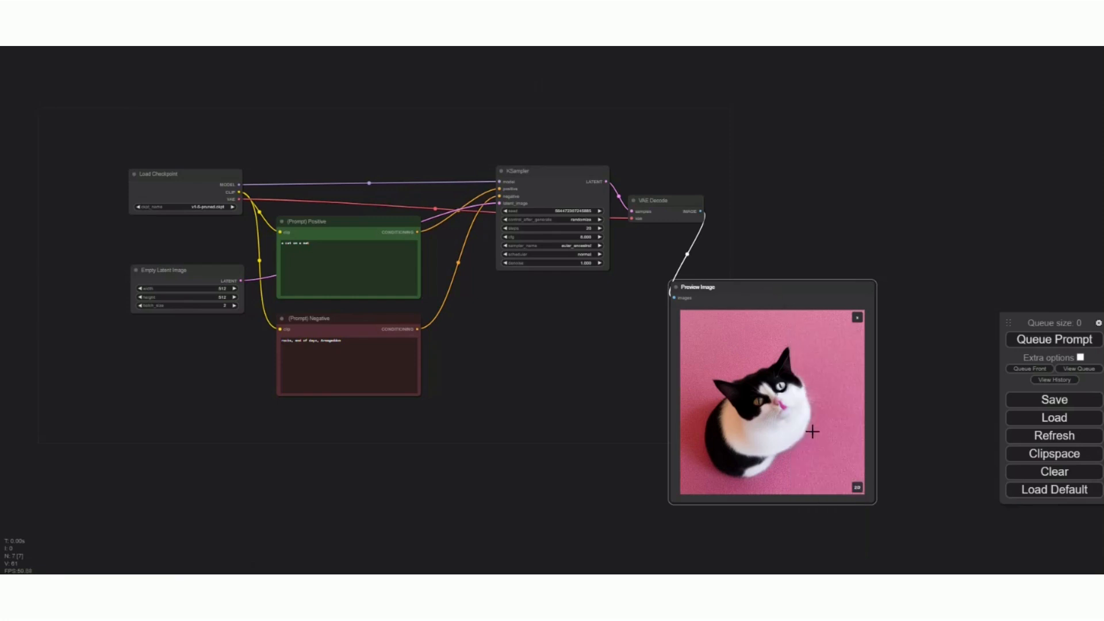
{"action": "right_click", "coordinate": [772, 372]}
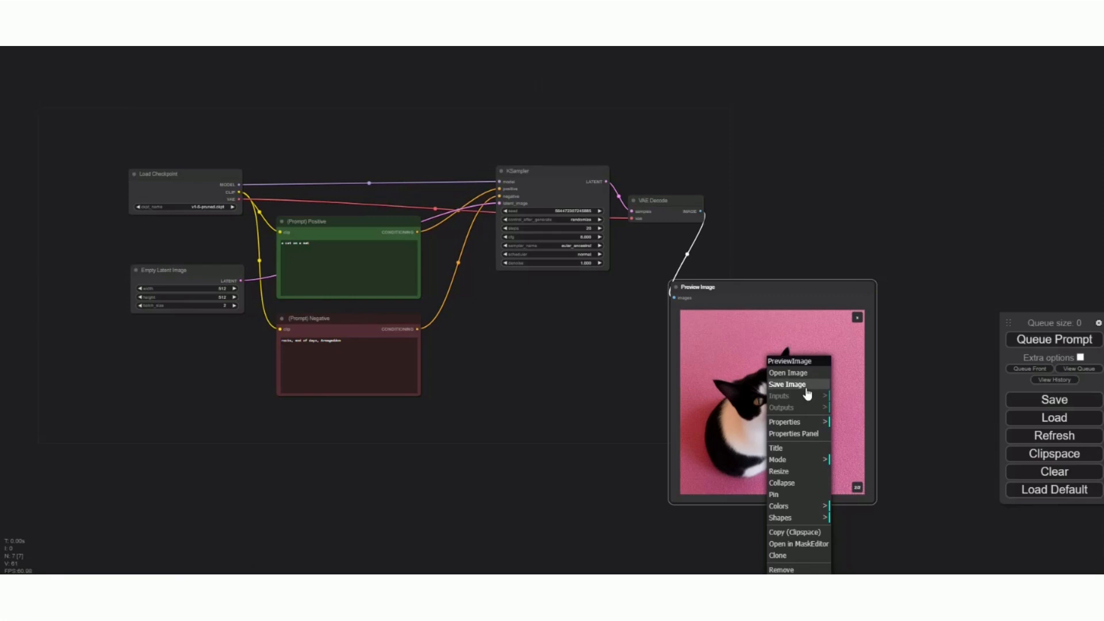
{"action": "left_click", "coordinate": [788, 384]}
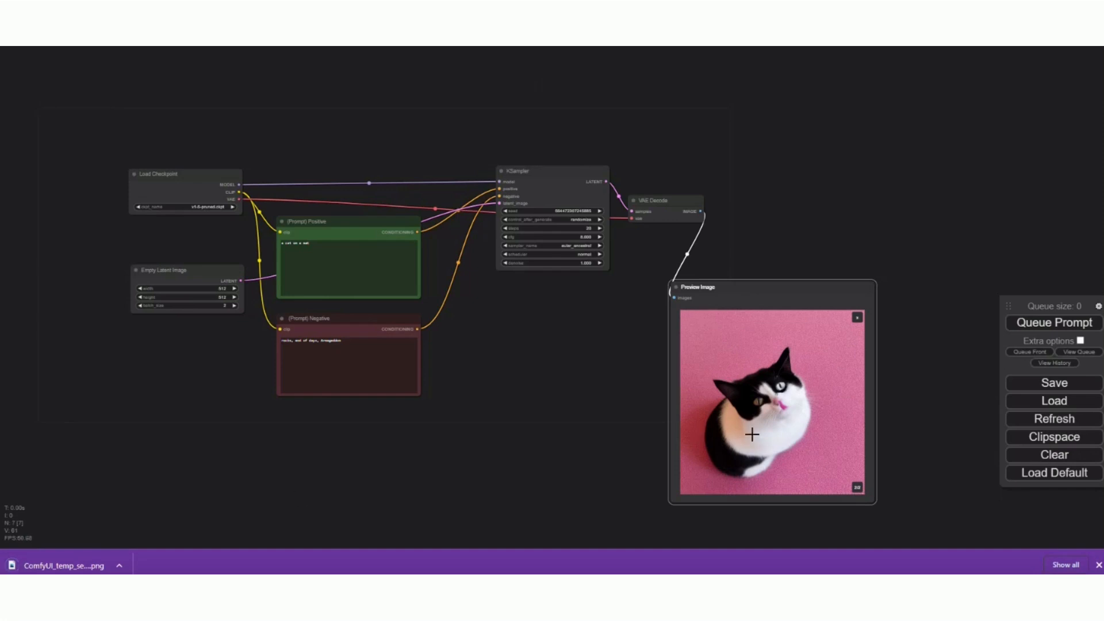
{"action": "left_click", "coordinate": [1099, 565]}
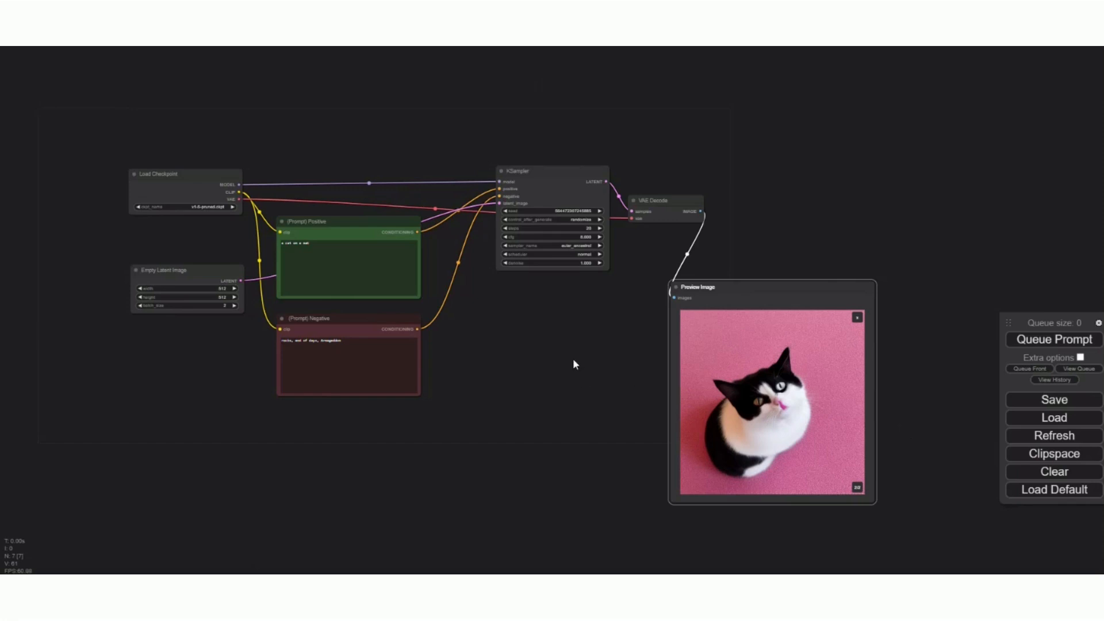
- Reposition the Empty Latent Image node with clear space between it and the prompt nodes
{"action": "scroll", "coordinate": [574, 361], "scroll_direction": "up", "scroll_amount": 1}
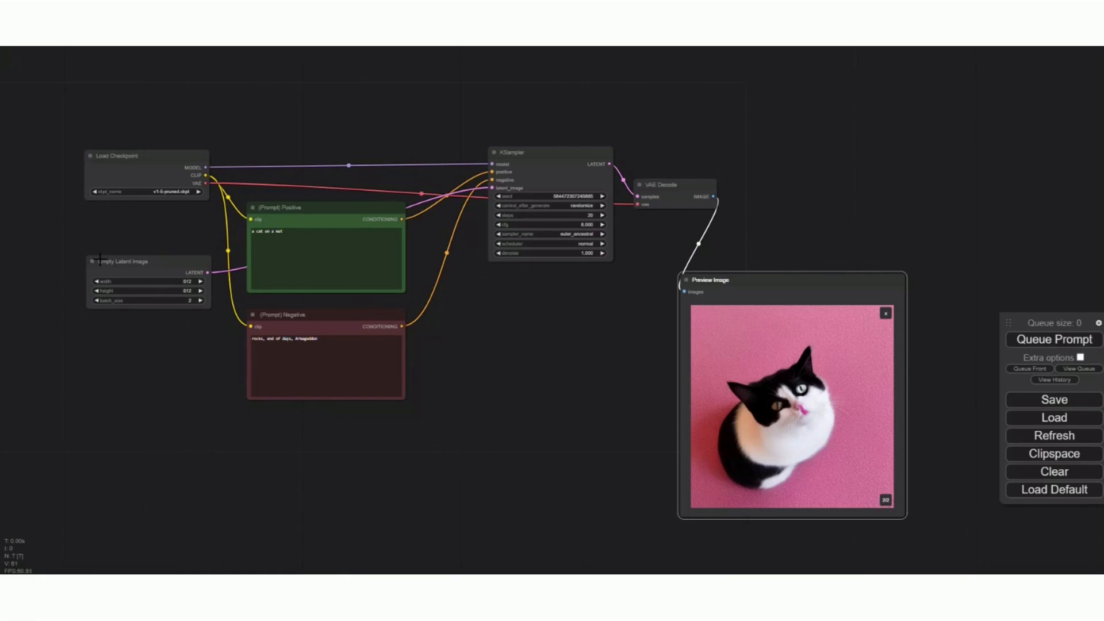
{"action": "left_click_drag", "start_coordinate": [122, 262], "coordinate": [151, 264]}
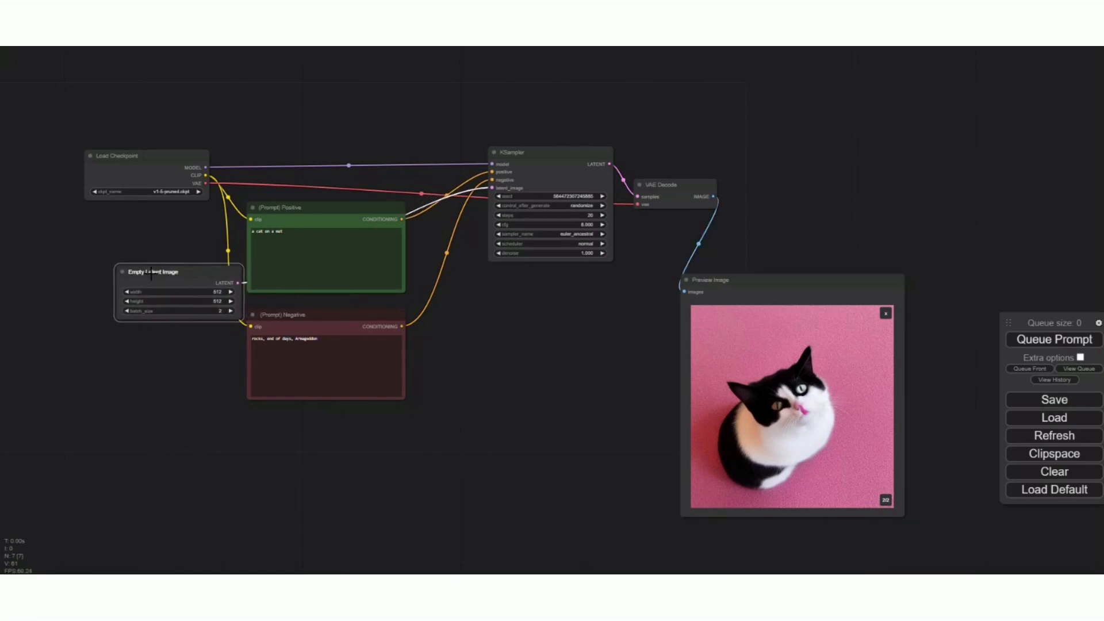
{"action": "scroll", "coordinate": [156, 278], "scroll_direction": "up", "scroll_amount": 1}
{"action": "scroll", "coordinate": [156, 279], "scroll_direction": "up", "scroll_amount": 9}
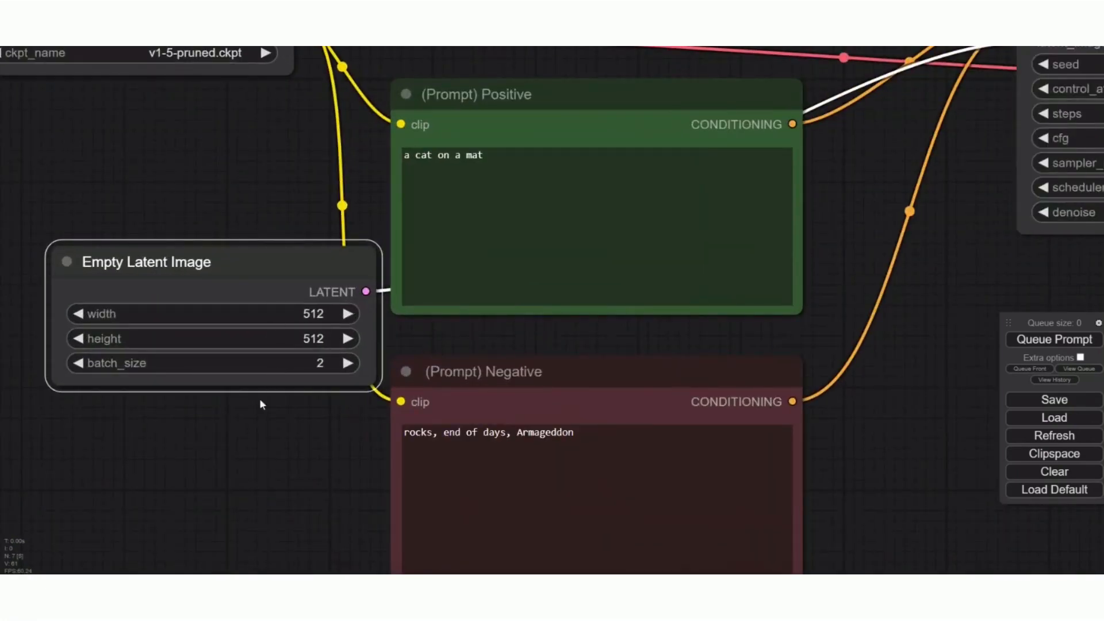
{"action": "left_click_drag", "start_coordinate": [221, 450], "coordinate": [365, 449]}
{"action": "scroll", "coordinate": [365, 449], "scroll_direction": "up", "scroll_amount": 1}
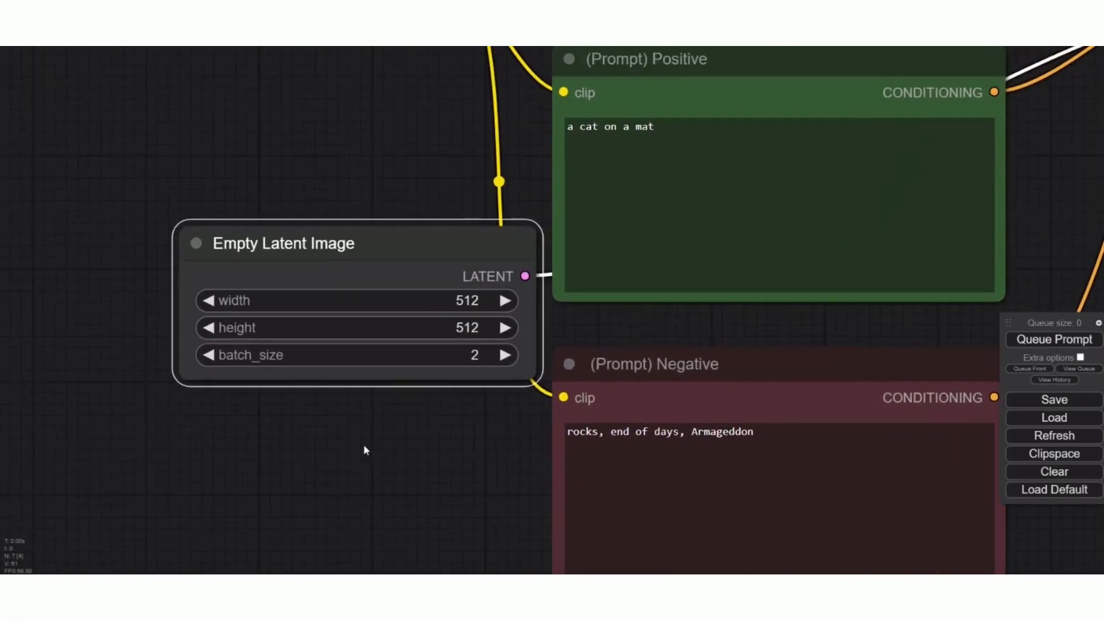
{"action": "left_click_drag", "start_coordinate": [355, 255], "coordinate": [263, 227]}
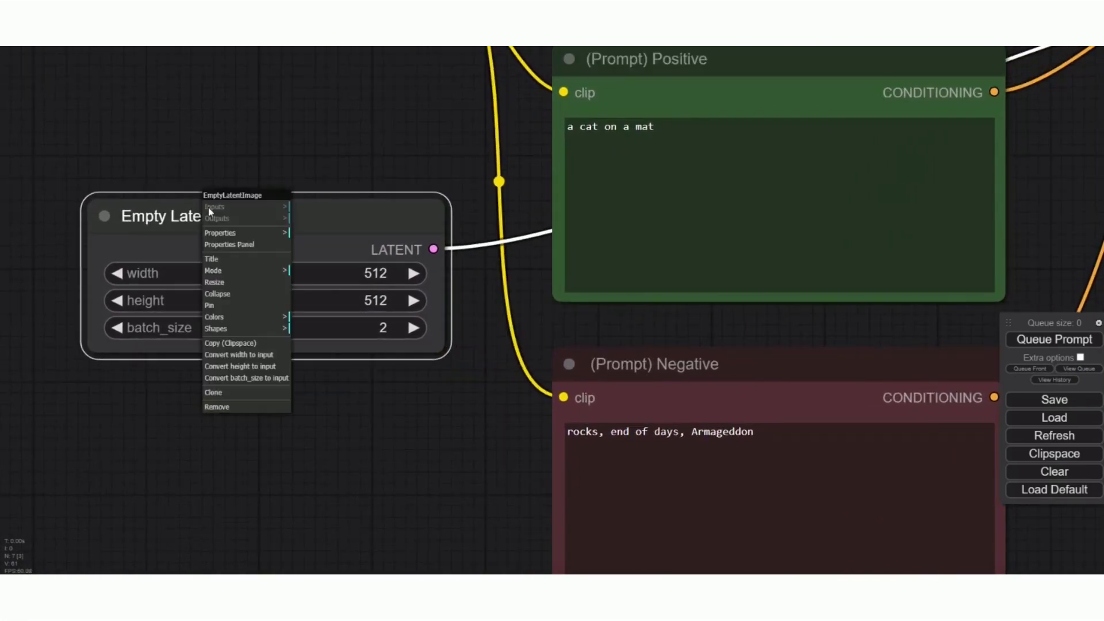
- Convert the Empty Latent Image's width and height to inputs and shift the node slightly toward the prompt nodes
{"action": "right_click", "coordinate": [206, 202]}
{"action": "left_click", "coordinate": [248, 356]}
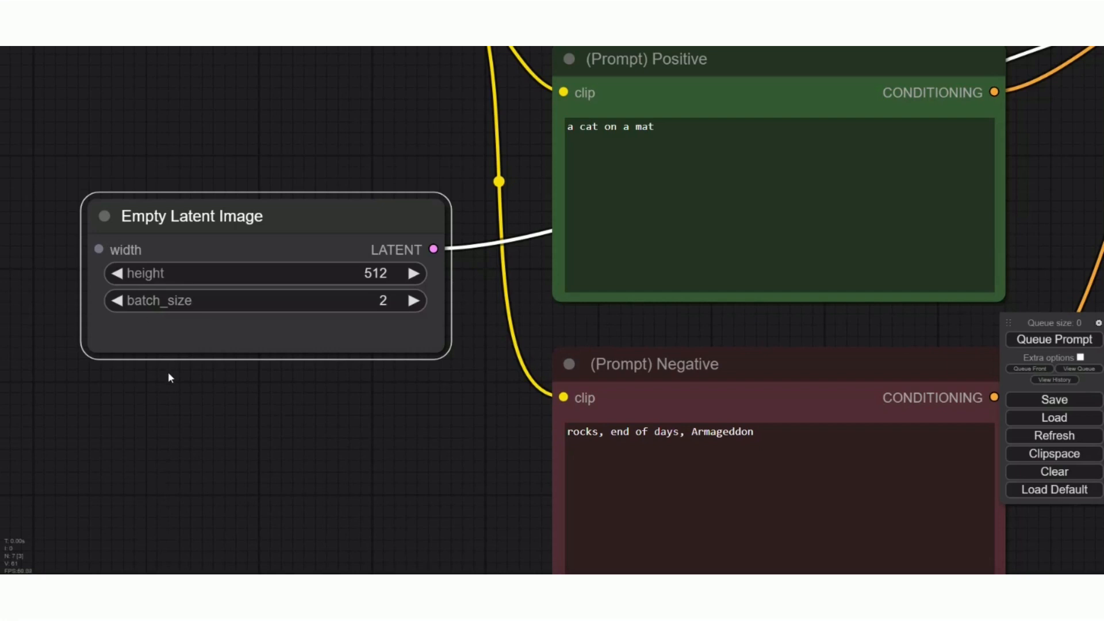
{"action": "right_click", "coordinate": [153, 218]}
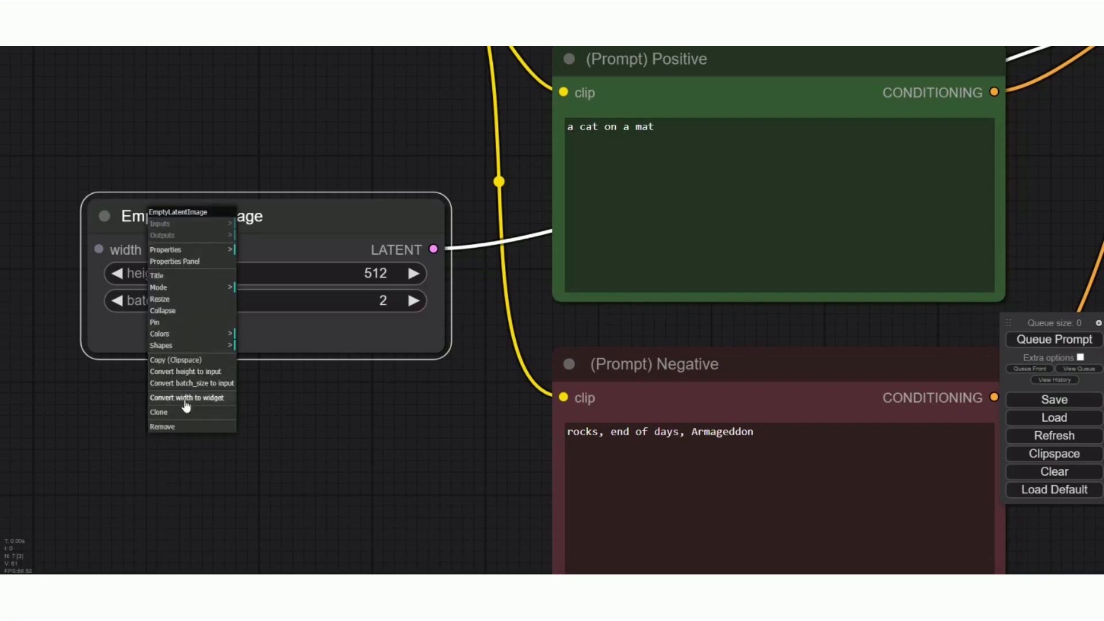
{"action": "left_click", "coordinate": [208, 372]}
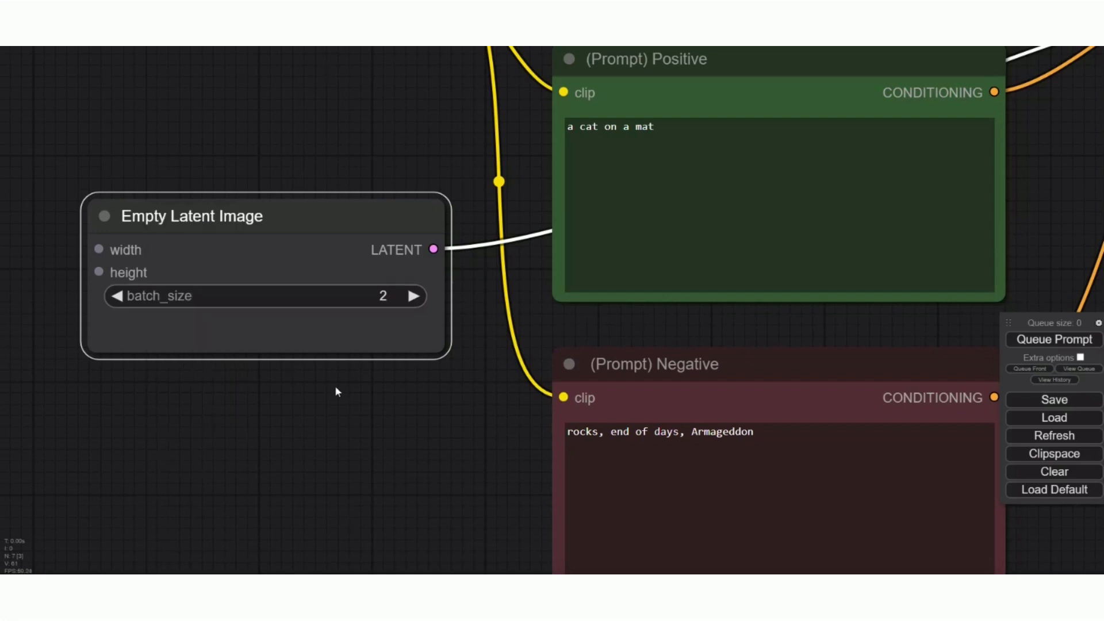
{"action": "left_click_drag", "start_coordinate": [219, 204], "coordinate": [273, 191]}
- Add a Primitive node from the utils category connected to the Empty Latent Image's width input
{"action": "scroll", "coordinate": [111, 257], "scroll_direction": "down", "scroll_amount": 2}
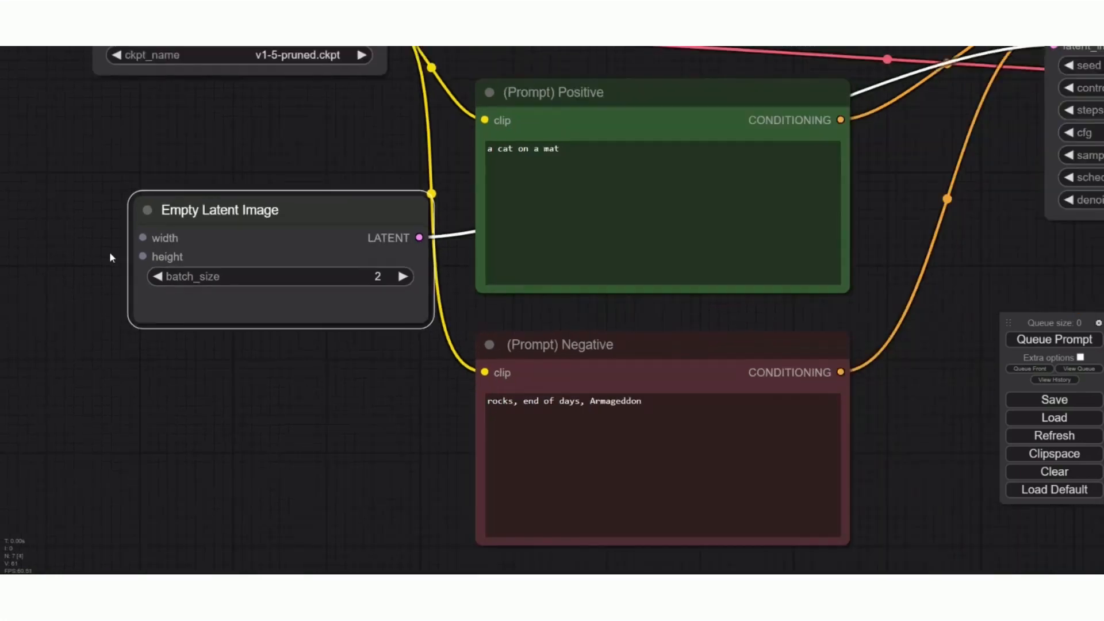
{"action": "scroll", "coordinate": [110, 257], "scroll_direction": "down", "scroll_amount": 1}
{"action": "left_click_drag", "start_coordinate": [74, 256], "coordinate": [401, 306]}
{"action": "left_click_drag", "start_coordinate": [468, 290], "coordinate": [257, 269]}
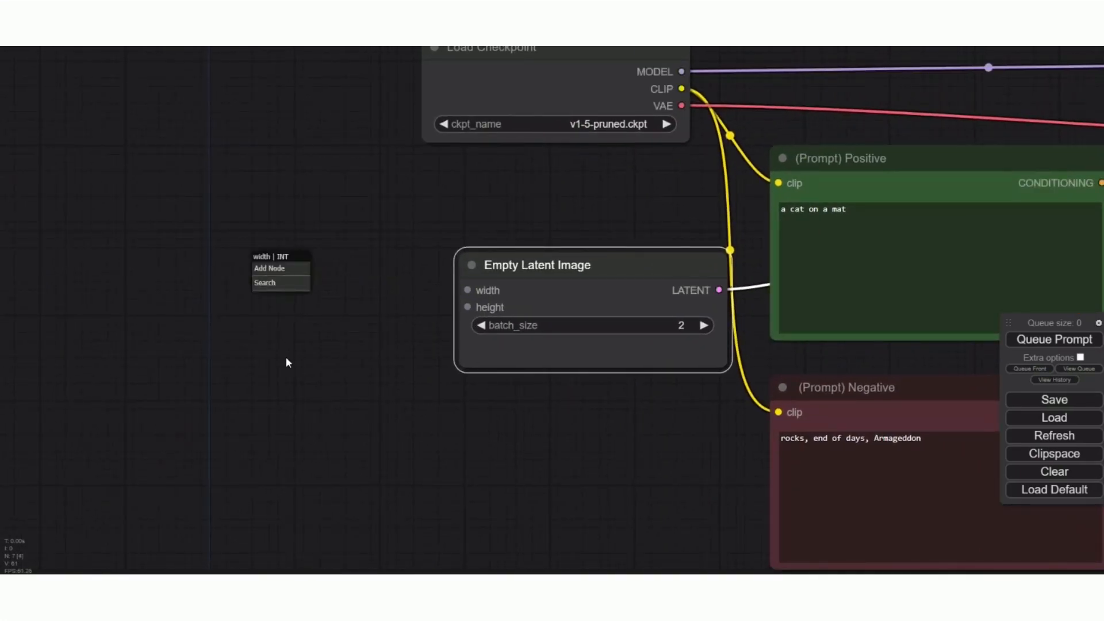
{"action": "left_click", "coordinate": [275, 269]}
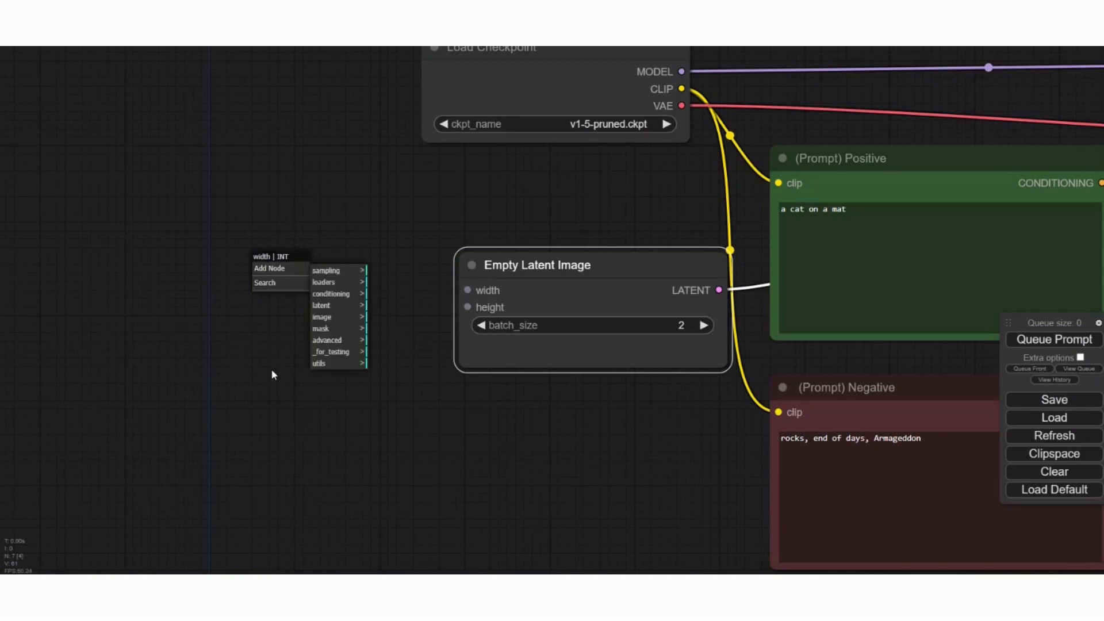
{"action": "left_click", "coordinate": [331, 364]}
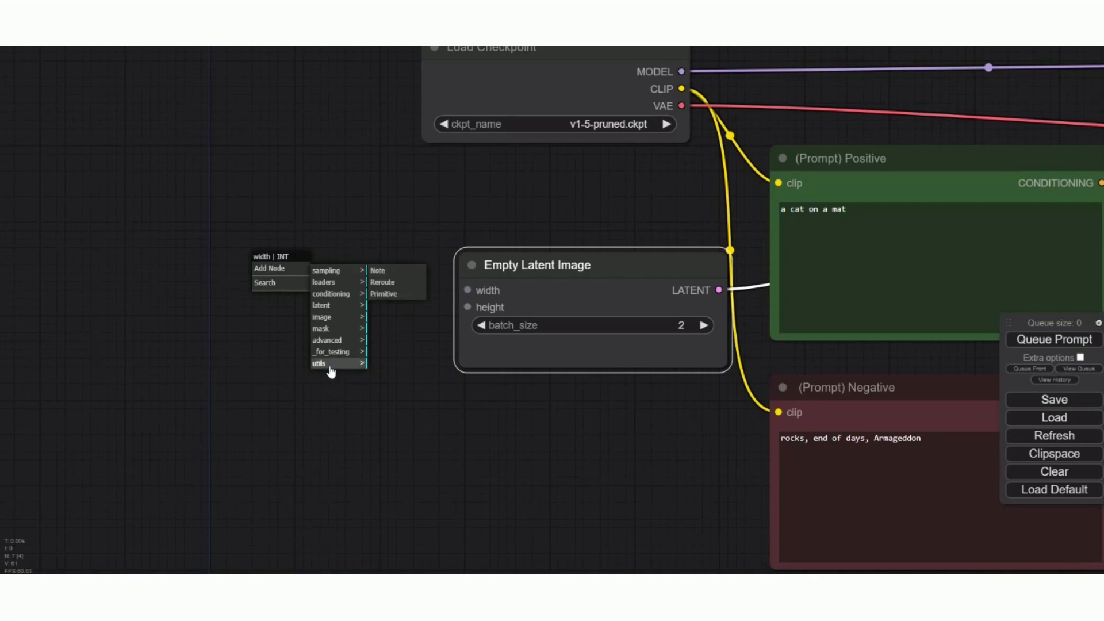
{"action": "left_click", "coordinate": [384, 294]}
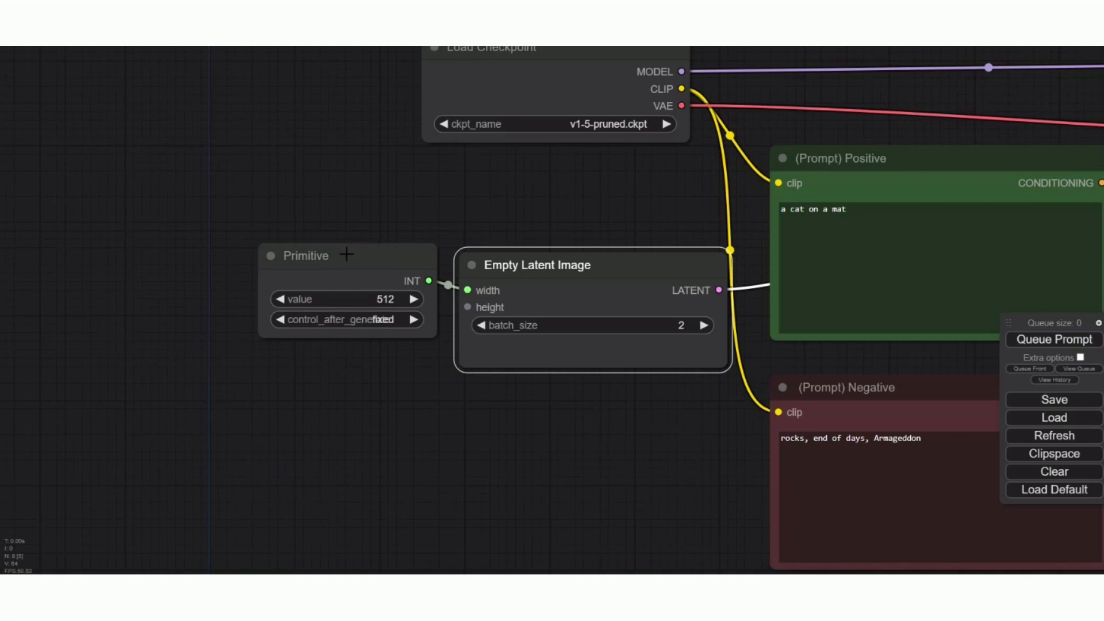
- Move the Primitive node away from Empty Latent Image and enlarge it so the control_after_generate label fits
{"action": "left_click_drag", "start_coordinate": [329, 248], "coordinate": [258, 182]}
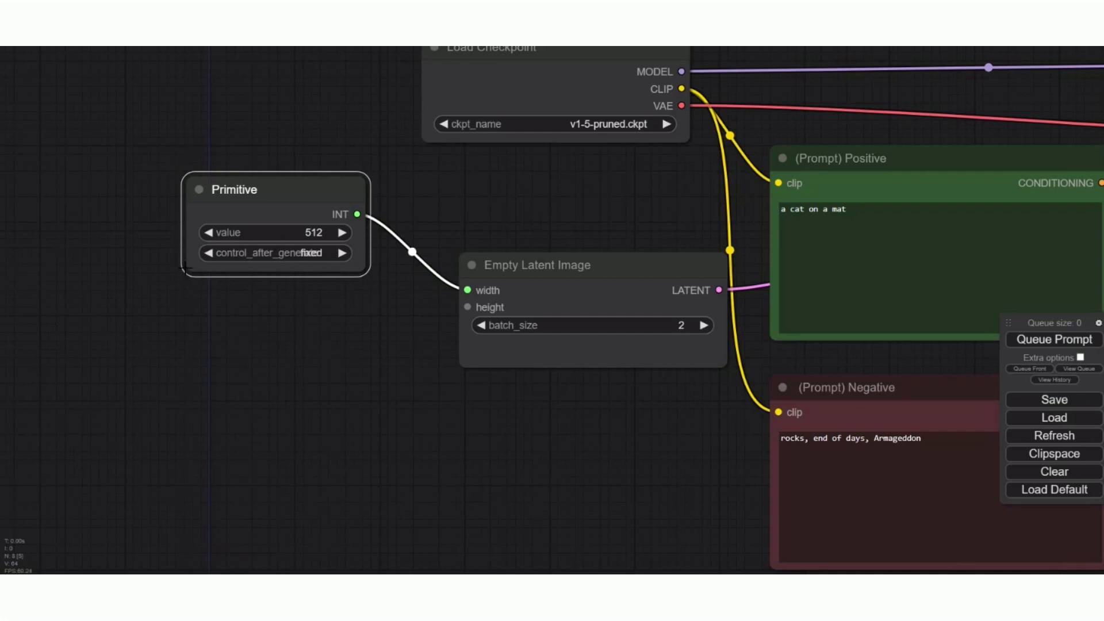
{"action": "left_click_drag", "start_coordinate": [185, 269], "coordinate": [148, 292]}
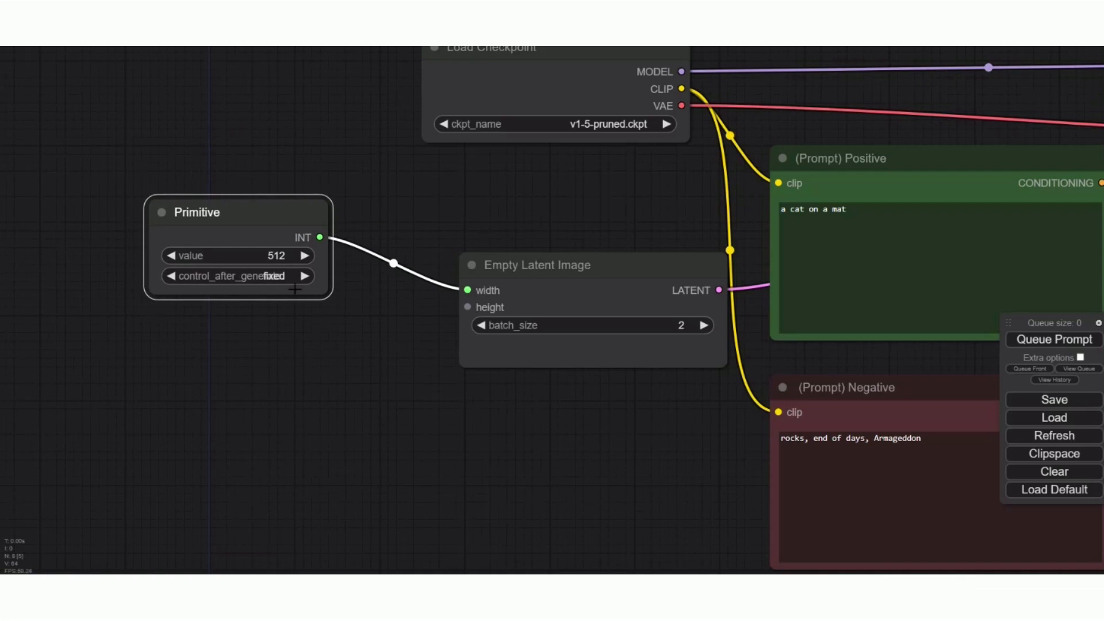
{"action": "left_click_drag", "start_coordinate": [328, 303], "coordinate": [371, 359]}
{"action": "left_click_drag", "start_coordinate": [261, 221], "coordinate": [248, 198]}
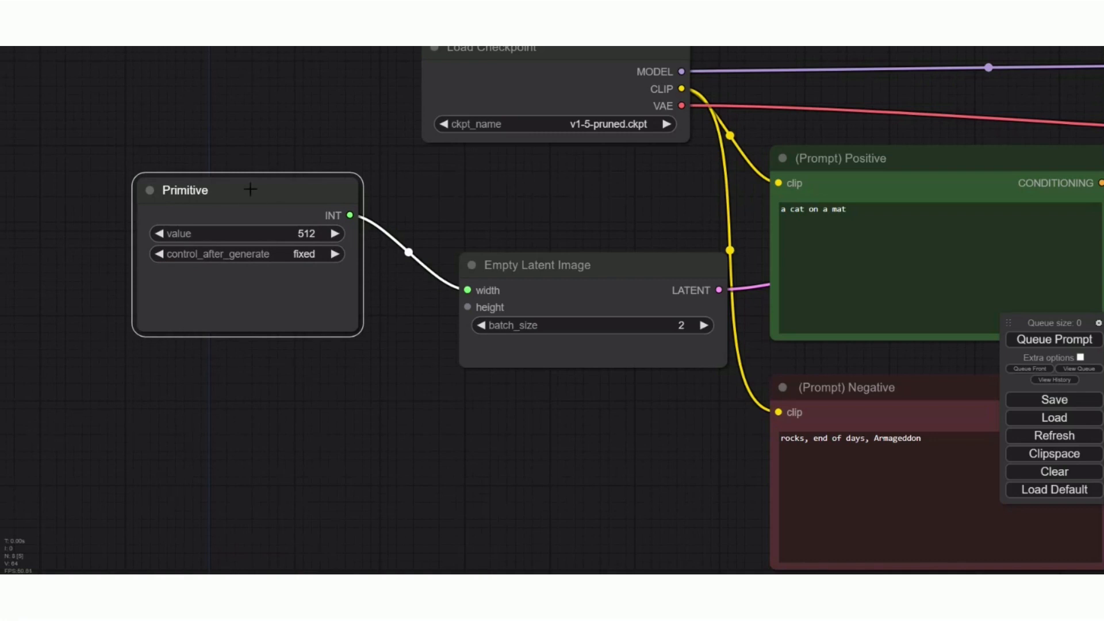
- Try driving the Empty Latent Image's height from a copy of the Primitive node, enlarge the copy, and delete it
{"action": "mouse_move", "coordinate": [251, 190]}
{"action": "left_mouse_down"}
{"action": "mouse_move", "coordinate": [247, 429]}
{"action": "mouse_move", "coordinate": [241, 377]}
{"action": "left_mouse_up"}
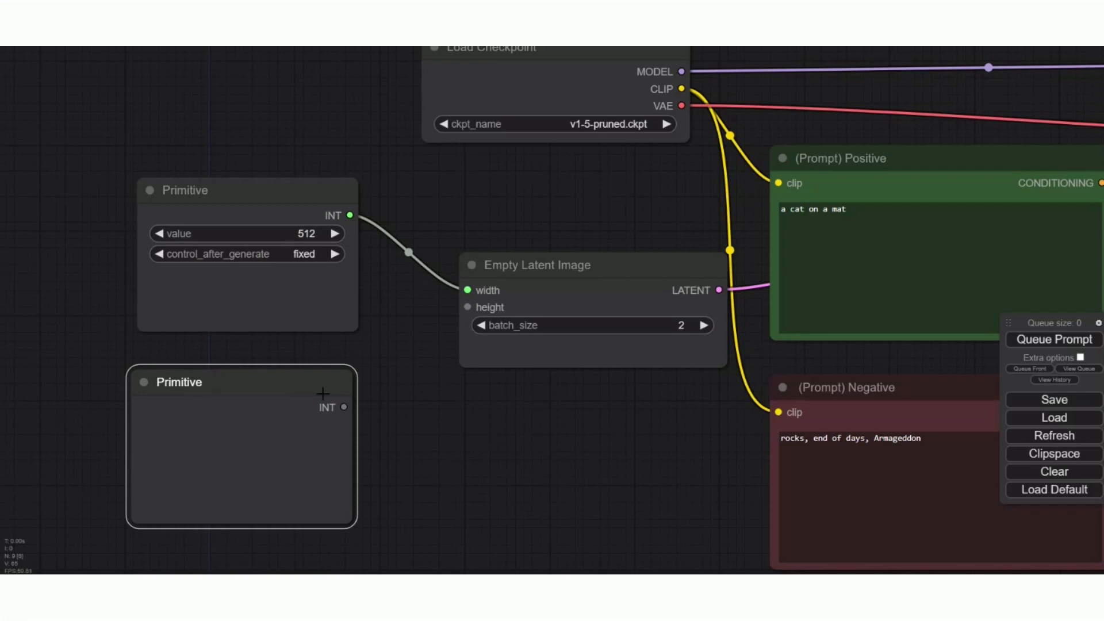
{"action": "left_click_drag", "start_coordinate": [468, 307], "coordinate": [336, 410]}
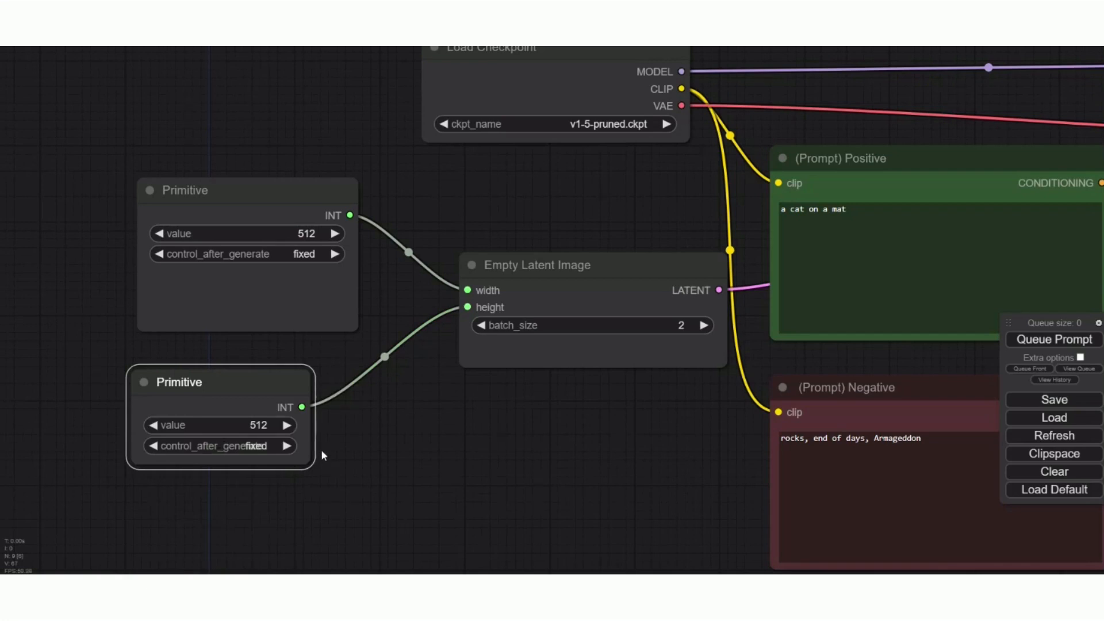
{"action": "left_click_drag", "start_coordinate": [312, 469], "coordinate": [377, 514]}
{"action": "left_click_drag", "start_coordinate": [271, 382], "coordinate": [261, 368]}
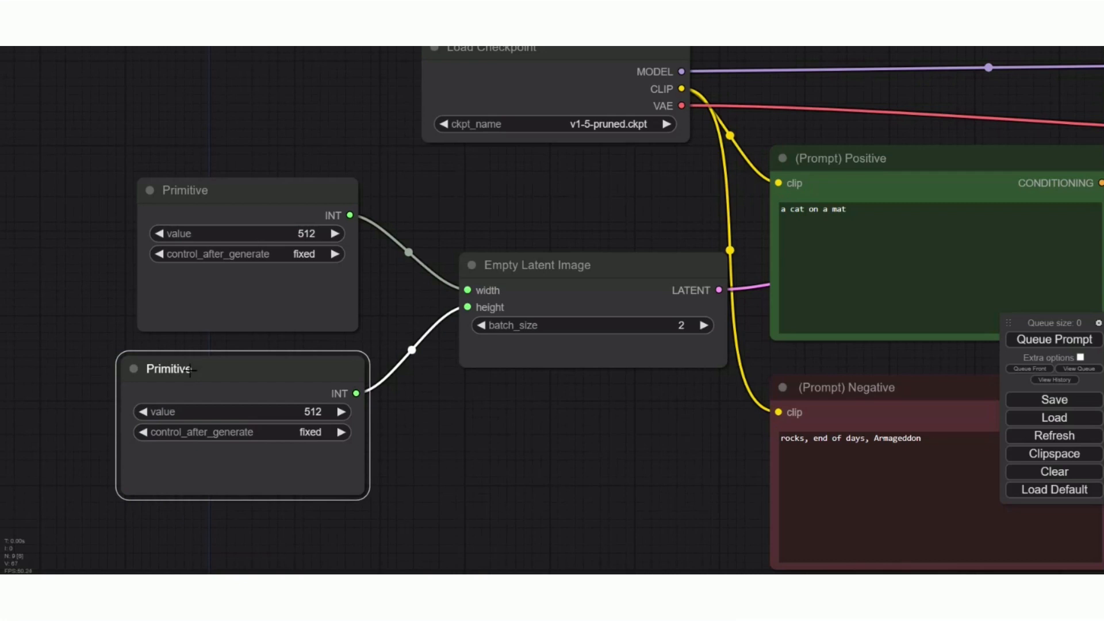
{"action": "key", "text": "Delete"}
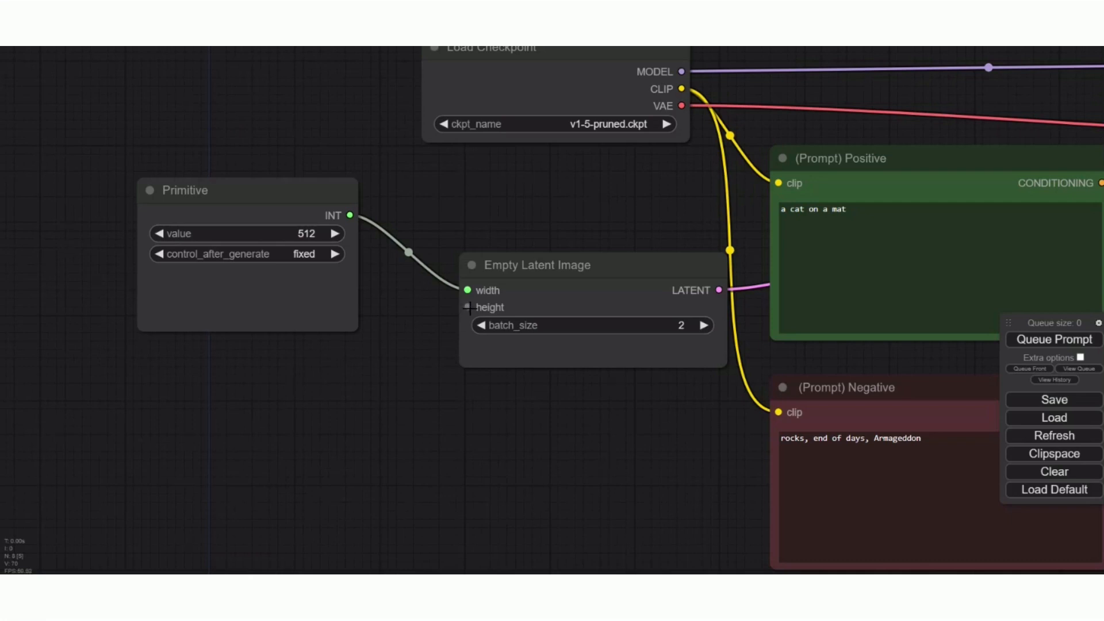
- Connect the Empty Latent Image's height input to the INT output of the Primitive node that feeds the width
{"action": "left_click_drag", "start_coordinate": [467, 307], "coordinate": [351, 217]}
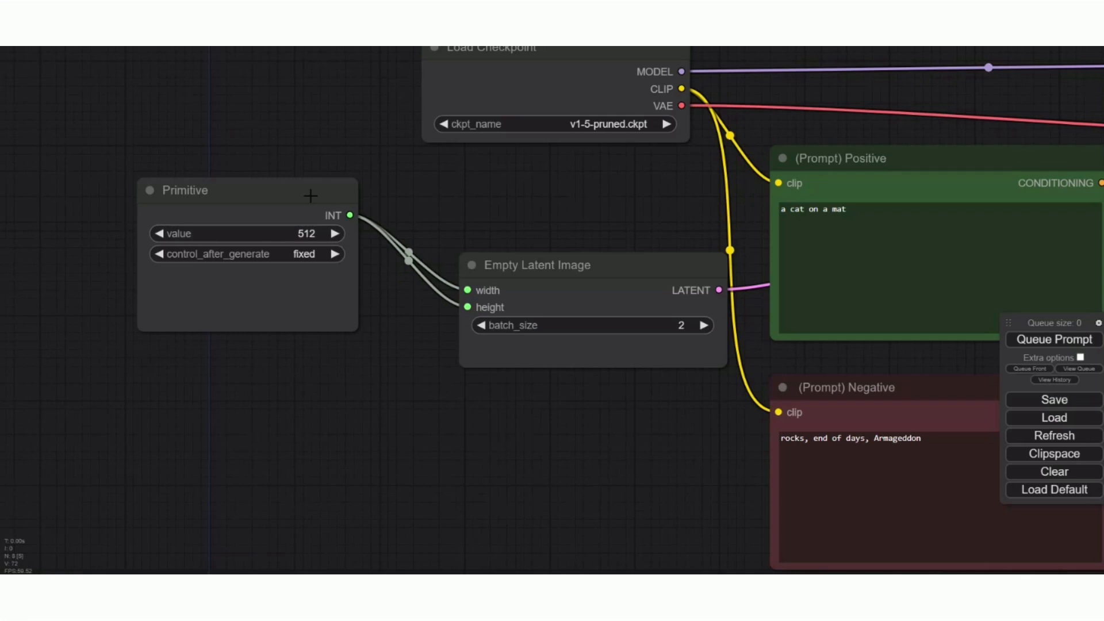
{"action": "left_click", "coordinate": [311, 195]}
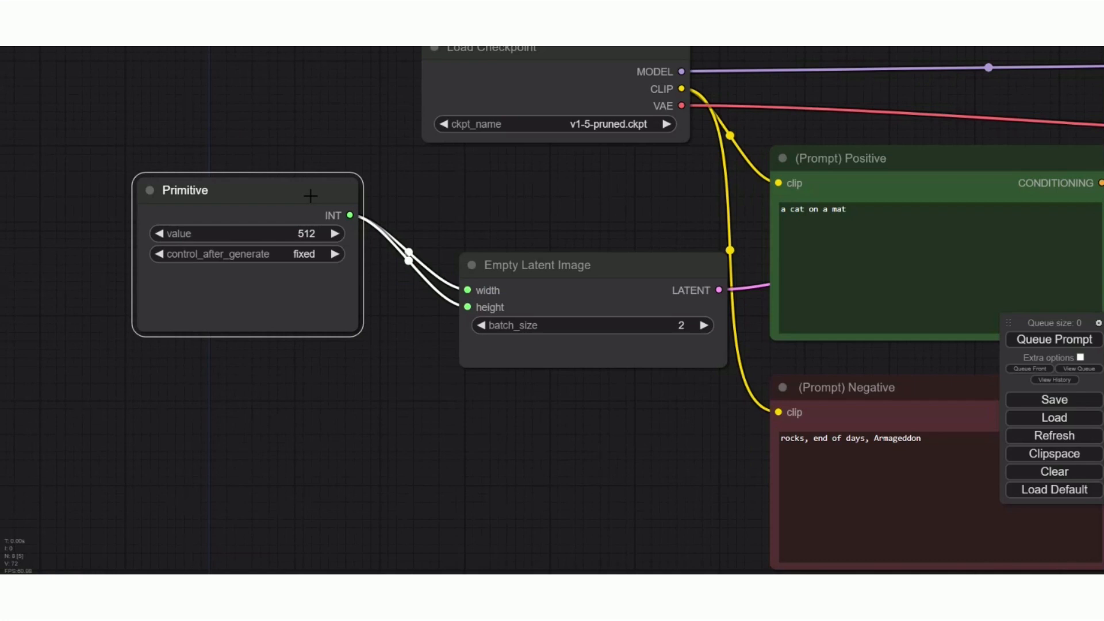
{"action": "scroll", "coordinate": [310, 195], "scroll_direction": "down", "scroll_amount": 10}
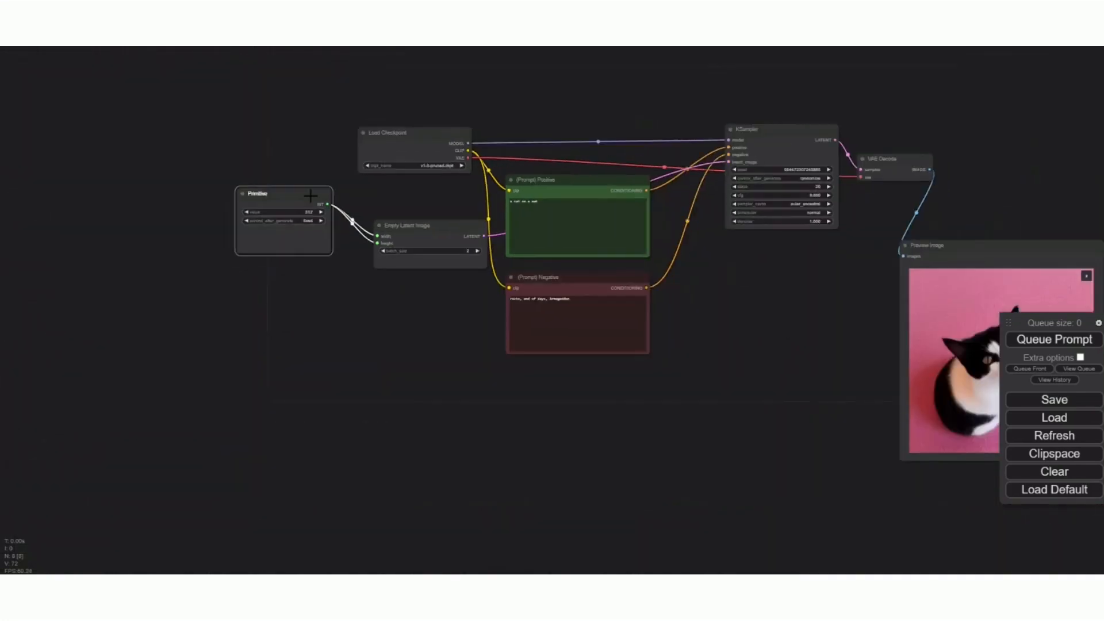
{"action": "scroll", "coordinate": [627, 408], "scroll_direction": "up", "scroll_amount": 5}
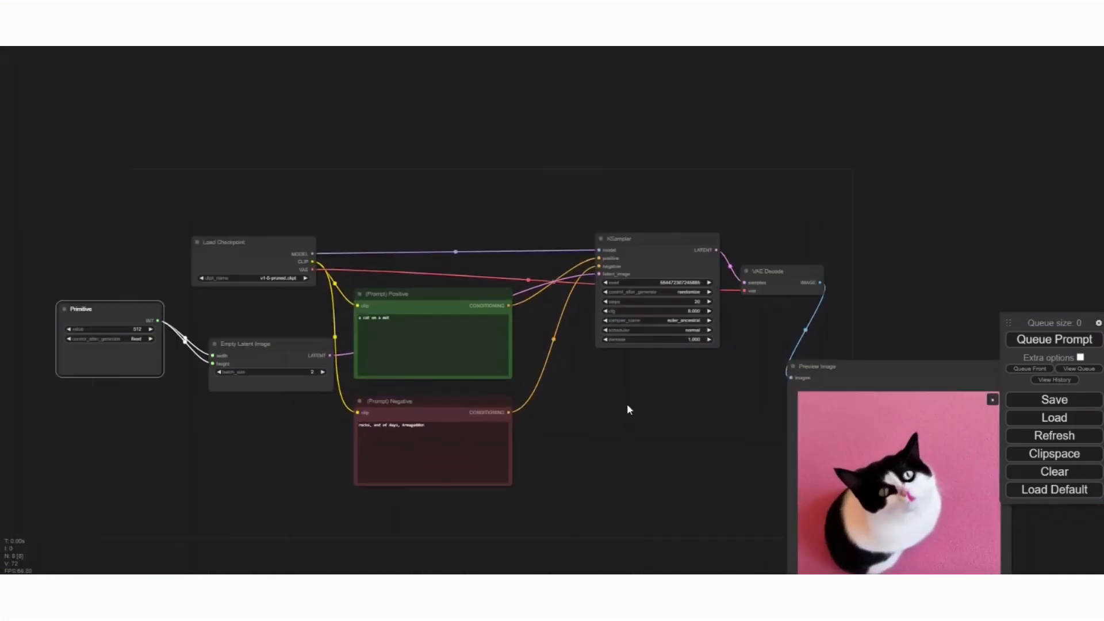
- Move the VAE Decode node well away from the KSampler to leave room for another node between them
{"action": "scroll", "coordinate": [686, 403], "scroll_direction": "up", "scroll_amount": 5}
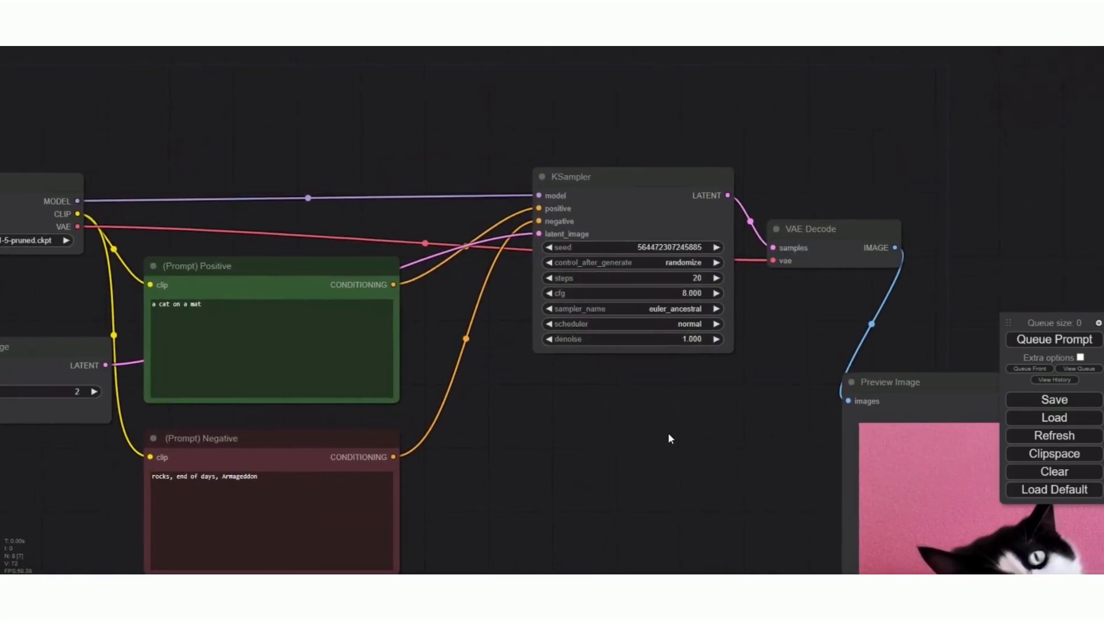
{"action": "left_click_drag", "start_coordinate": [696, 420], "coordinate": [659, 450]}
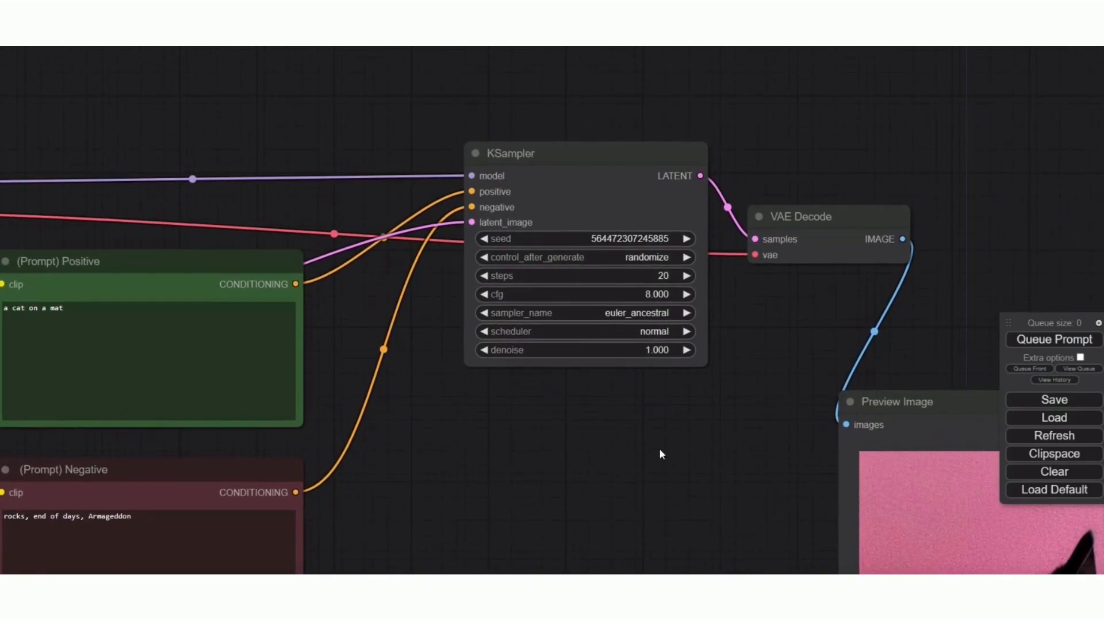
{"action": "left_click_drag", "start_coordinate": [806, 216], "coordinate": [1003, 185]}
{"action": "left_click_drag", "start_coordinate": [852, 320], "coordinate": [586, 306]}
{"action": "left_click_drag", "start_coordinate": [772, 169], "coordinate": [1022, 164]}
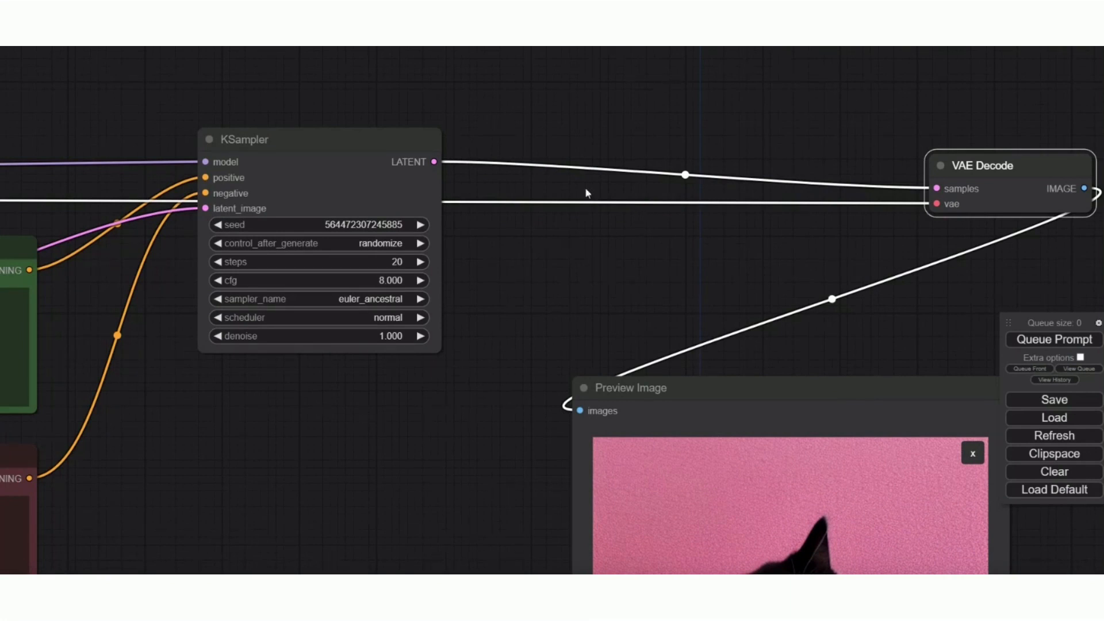
- Duplicate the KSampler with its input connections and link the positive prompt's CONDITIONING output to the copy's positive input
{"action": "left_click", "coordinate": [303, 140]}
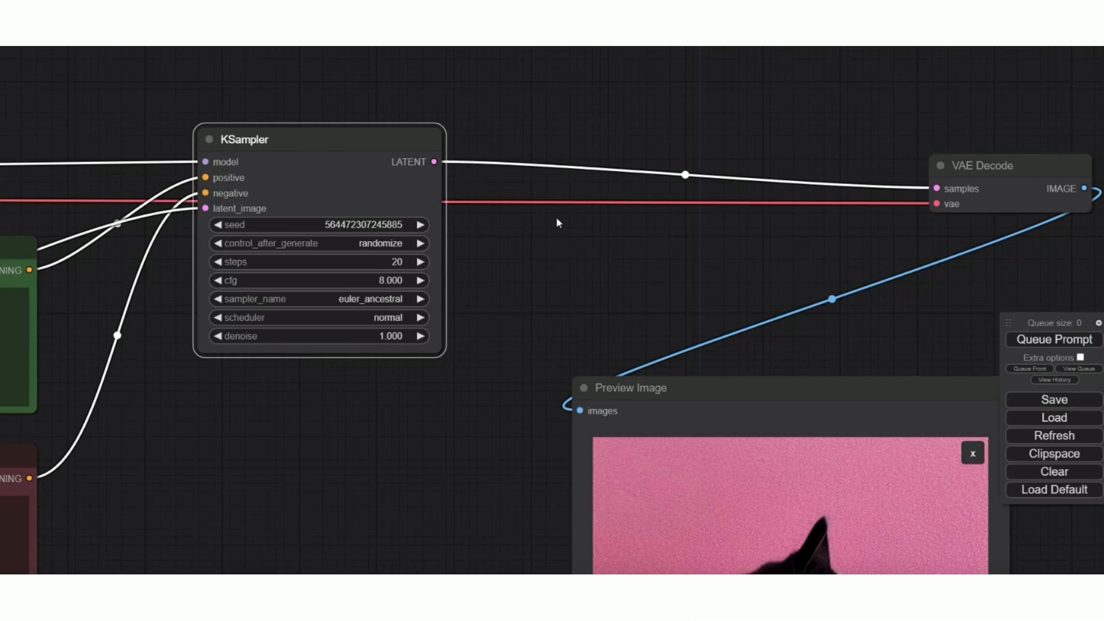
{"action": "key", "text": "ctrl+shift+v"}
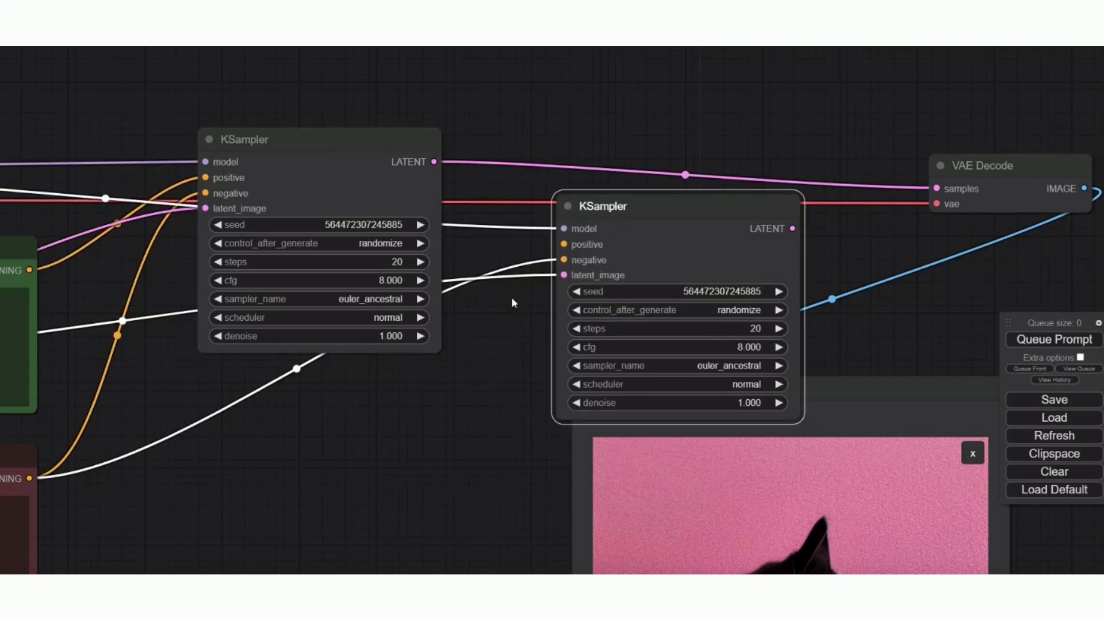
{"action": "scroll", "coordinate": [511, 296], "scroll_direction": "down", "scroll_amount": 1}
{"action": "scroll", "coordinate": [498, 313], "scroll_direction": "down", "scroll_amount": 1}
{"action": "left_click_drag", "start_coordinate": [446, 383], "coordinate": [644, 345]}
{"action": "scroll", "coordinate": [639, 345], "scroll_direction": "down", "scroll_amount": 1}
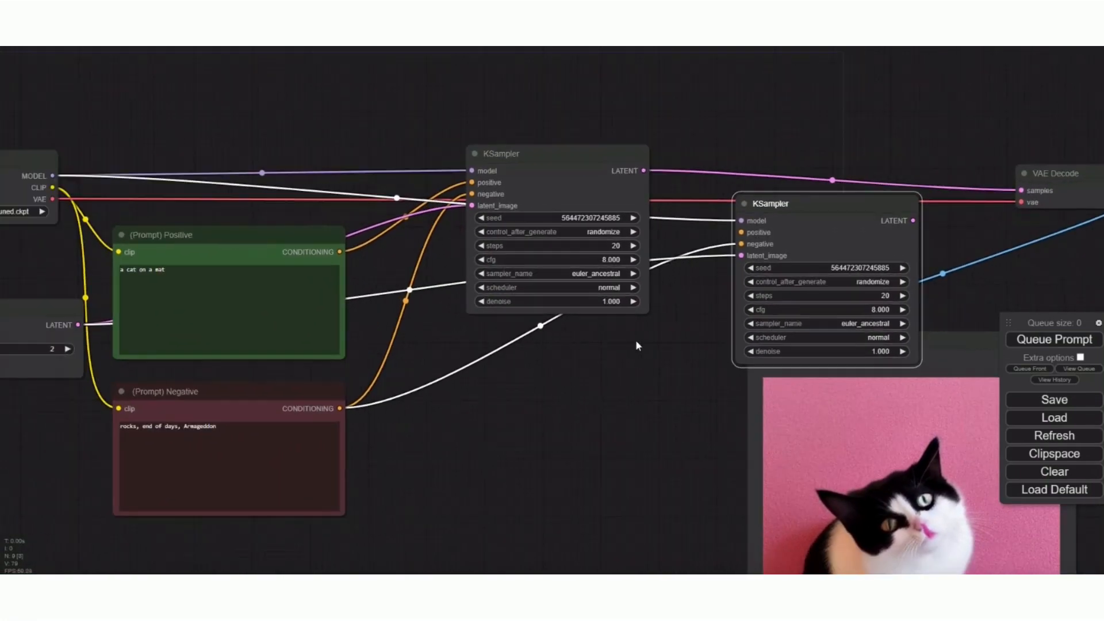
{"action": "left_click_drag", "start_coordinate": [498, 393], "coordinate": [529, 398]}
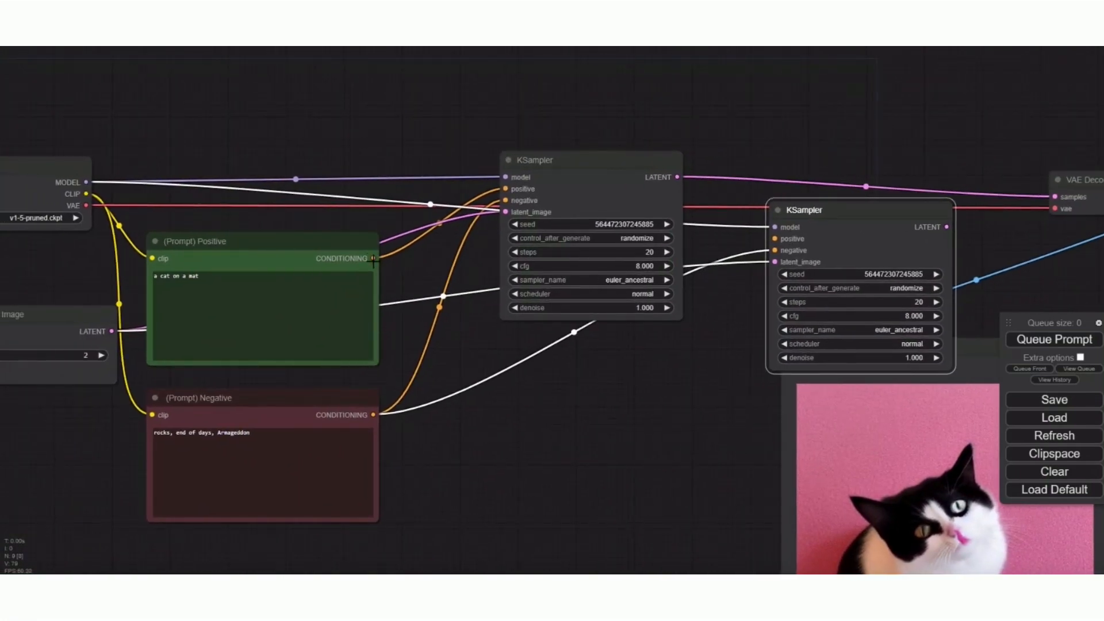
{"action": "left_click_drag", "start_coordinate": [374, 258], "coordinate": [775, 239]}
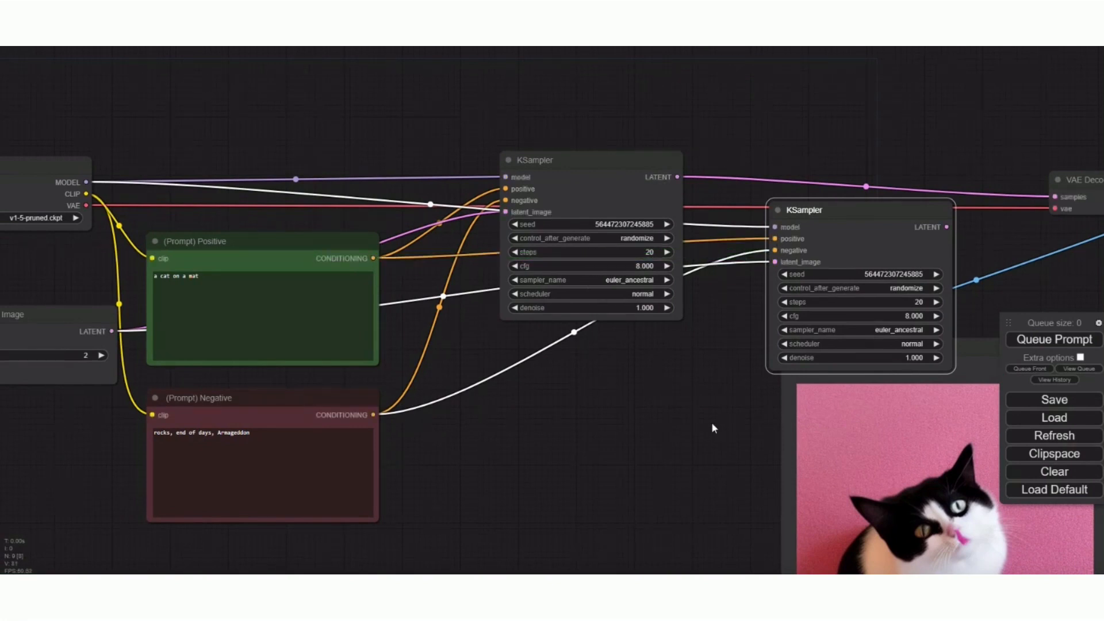
- Place the copied KSampler before VAE Decode and reroute the first KSampler's LATENT output into the copy's latent_image input
{"action": "left_click_drag", "start_coordinate": [818, 205], "coordinate": [553, 341]}
{"action": "left_click_drag", "start_coordinate": [730, 247], "coordinate": [524, 224]}
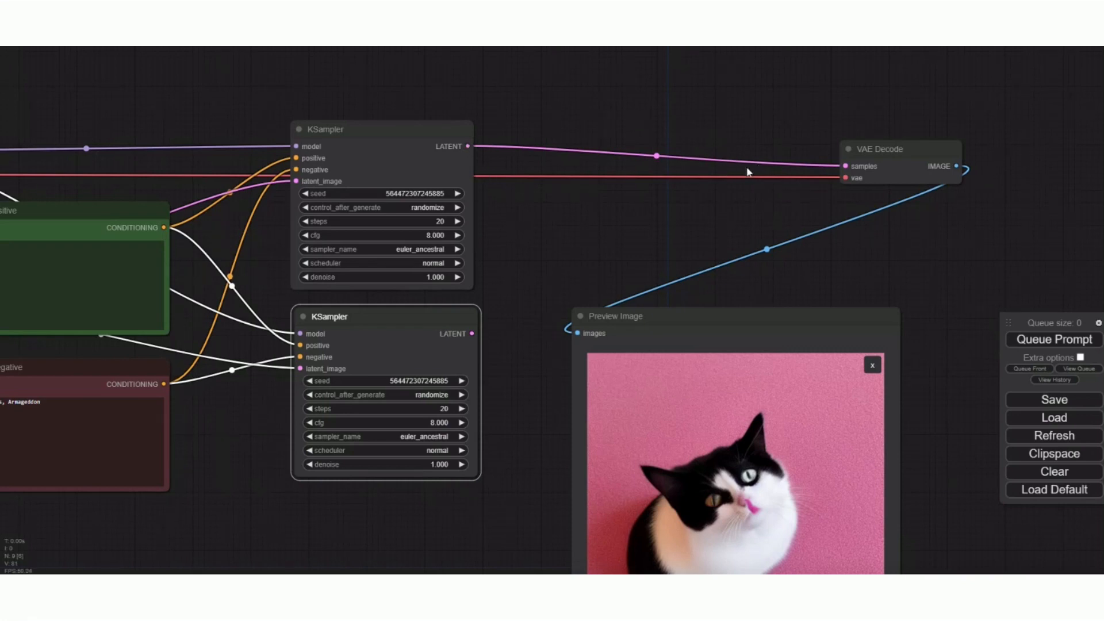
{"action": "left_click_drag", "start_coordinate": [454, 316], "coordinate": [745, 130]}
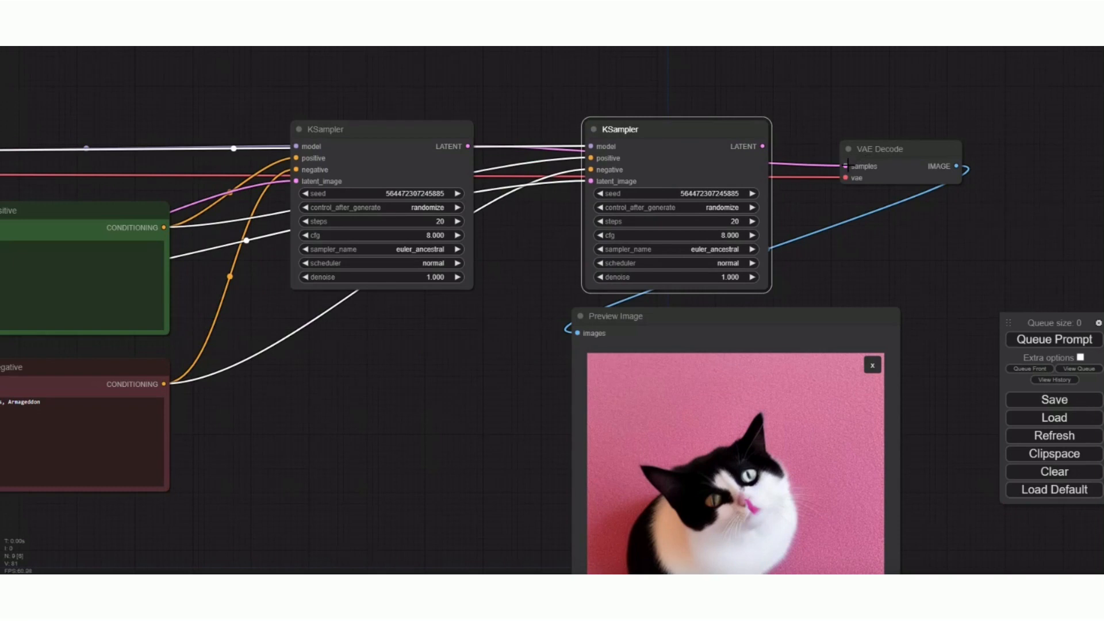
{"action": "left_click_drag", "start_coordinate": [846, 165], "coordinate": [762, 146]}
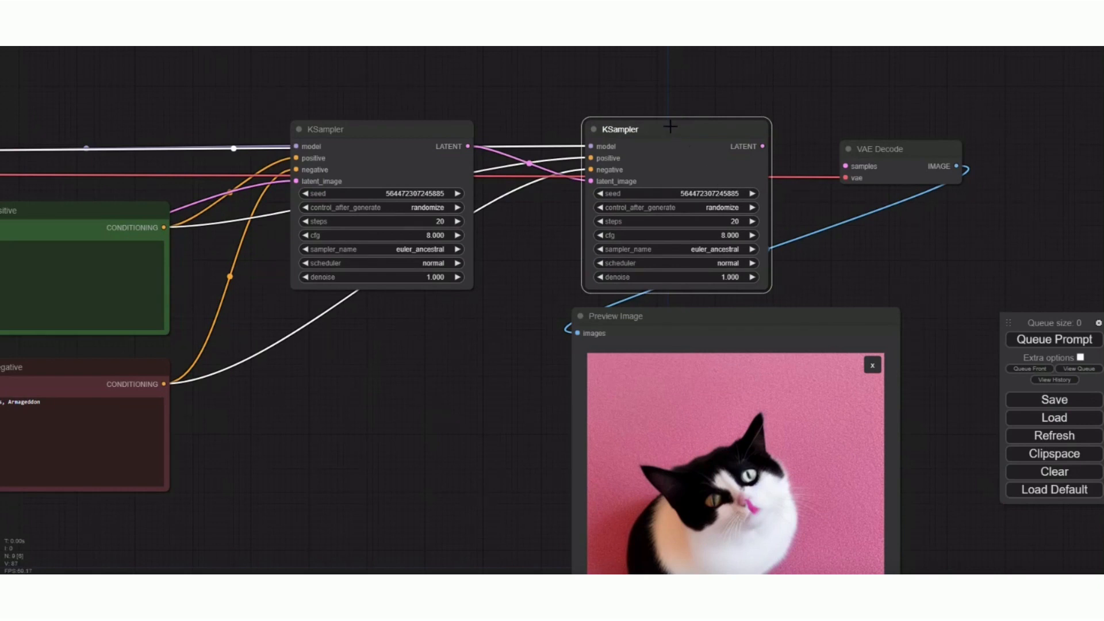
- Arrange the two KSampler nodes side by side above the Preview Image node with a gap between them
{"action": "left_click_drag", "start_coordinate": [667, 122], "coordinate": [640, 105]}
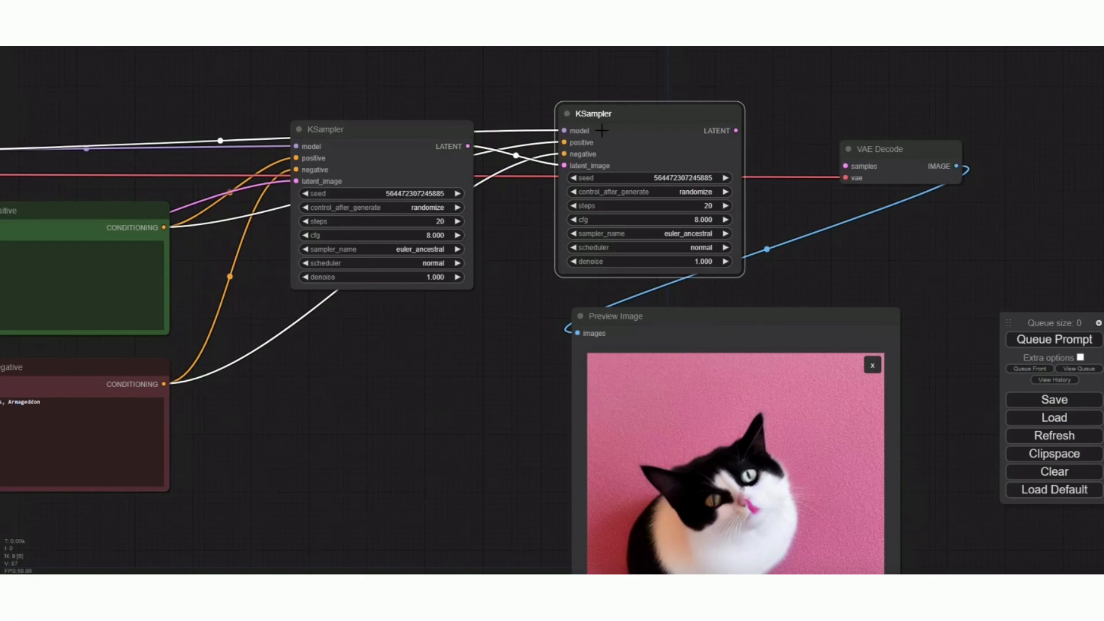
{"action": "left_click_drag", "start_coordinate": [609, 115], "coordinate": [612, 146]}
{"action": "left_click_drag", "start_coordinate": [407, 137], "coordinate": [374, 152]}
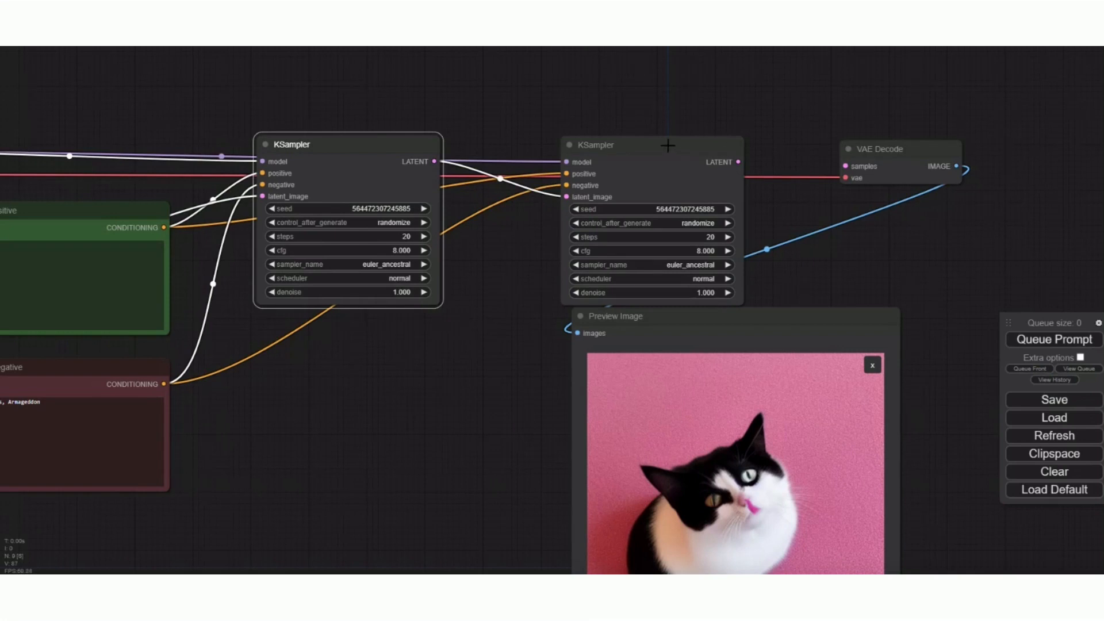
{"action": "left_click_drag", "start_coordinate": [667, 145], "coordinate": [634, 129]}
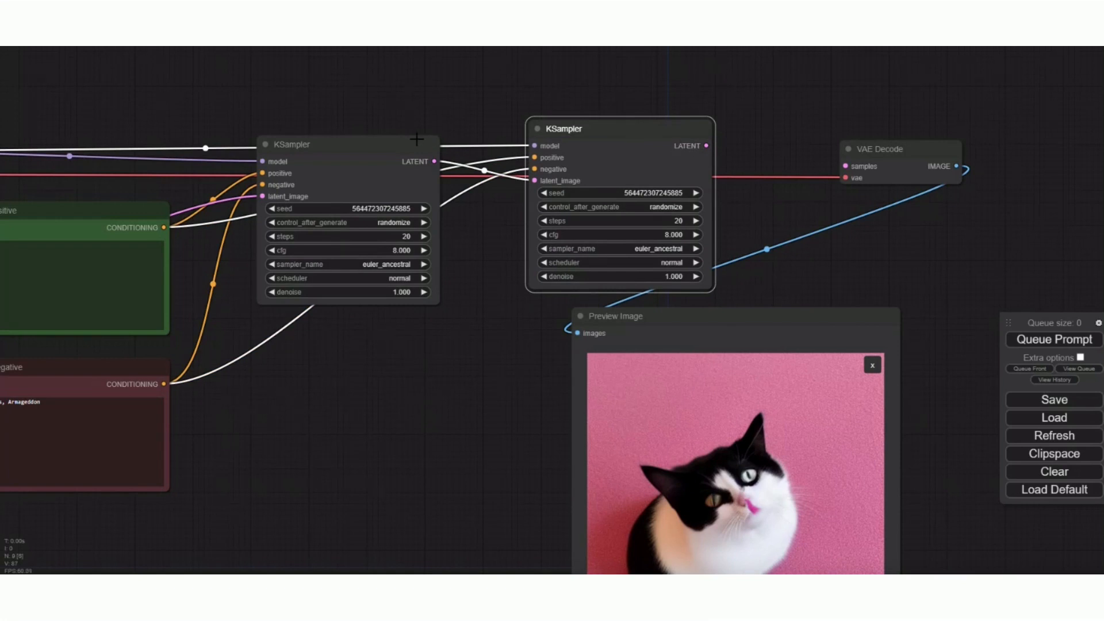
{"action": "left_click_drag", "start_coordinate": [415, 138], "coordinate": [427, 122]}
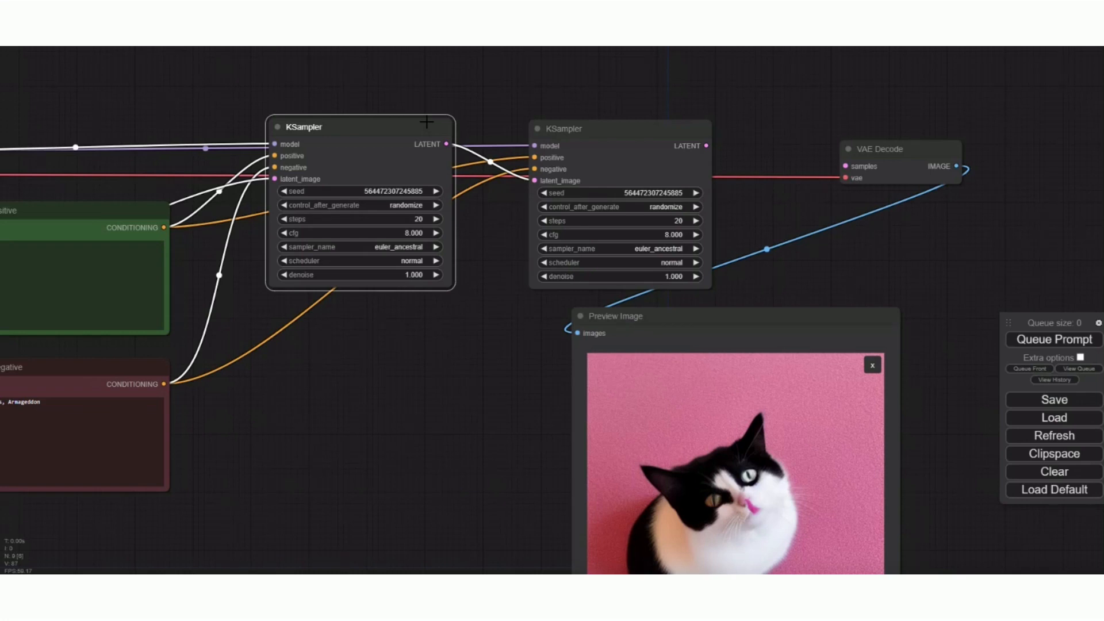
- Set the first KSampler's steps to 5 and connect the second KSampler's LATENT output to VAE Decode's samples input
{"action": "left_click", "coordinate": [283, 219]}
{"action": "left_click", "coordinate": [283, 219]}
{"action": "left_click", "coordinate": [421, 221]}
{"action": "type", "text": "17"}
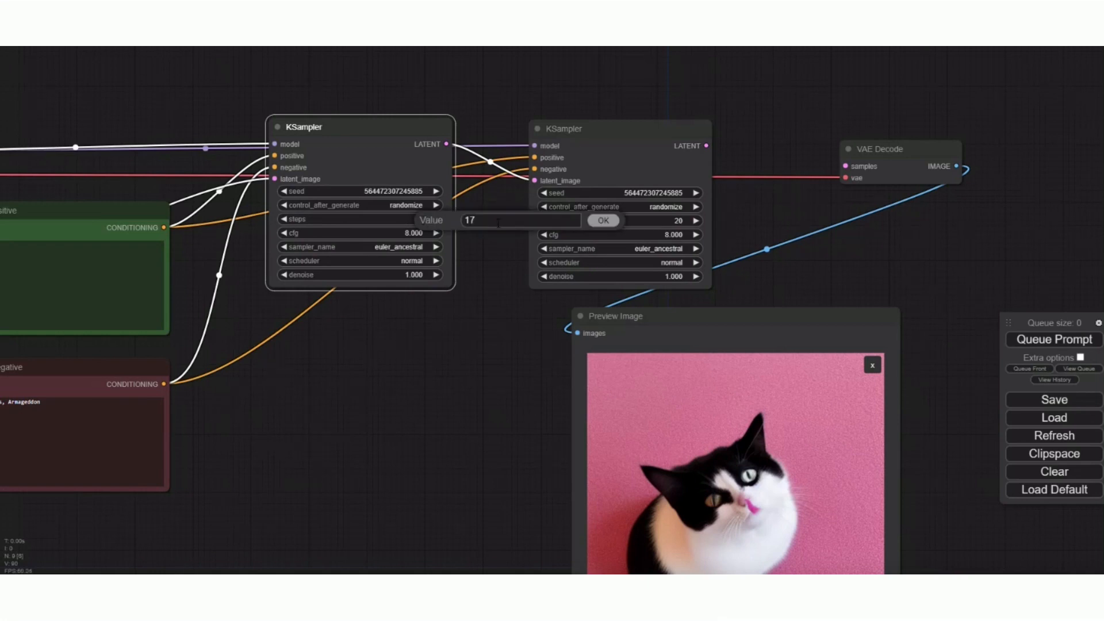
{"action": "key", "text": "BackSpace"}
{"action": "key", "text": "BackSpace"}
{"action": "type", "text": "5"}
{"action": "key", "text": "Return"}
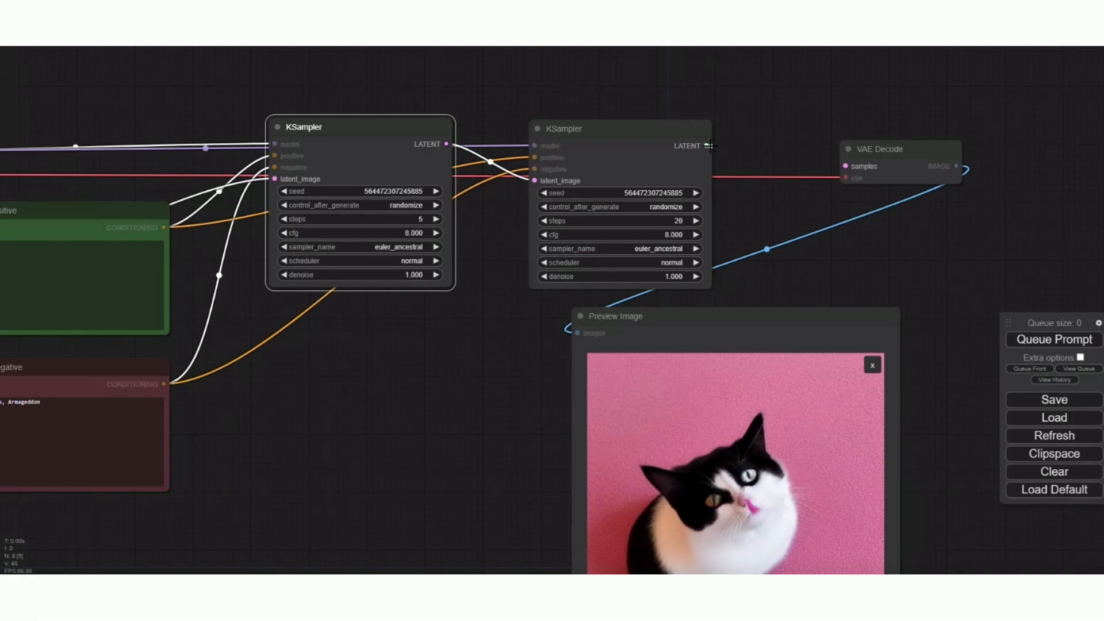
{"action": "left_click_drag", "start_coordinate": [706, 146], "coordinate": [846, 167]}
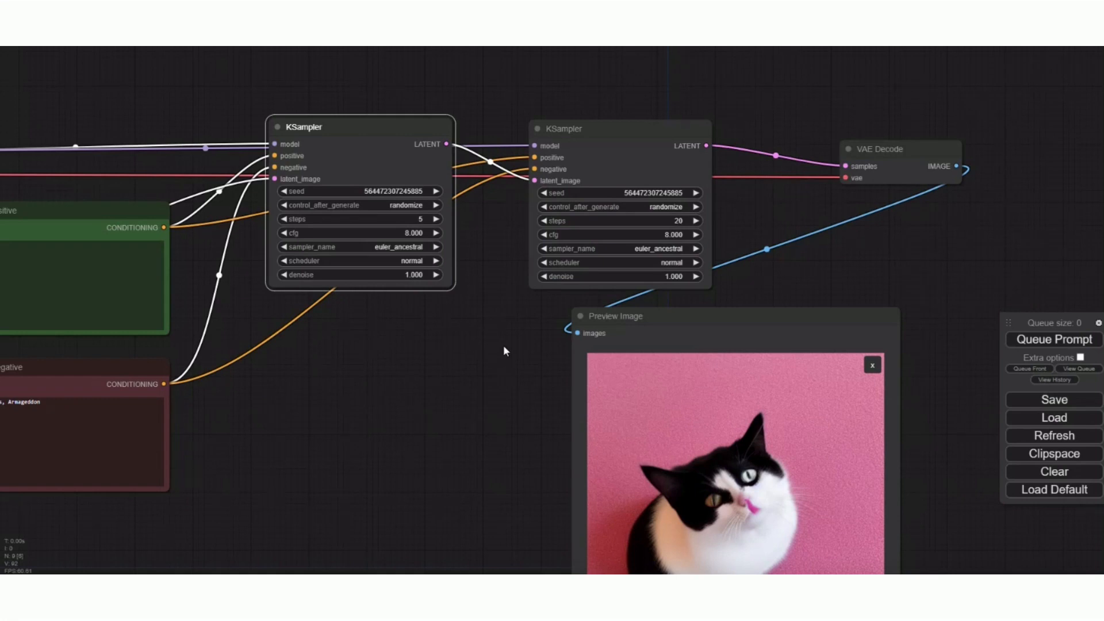
- Configure the second KSampler with the euler_ancestral sampler, the exponential scheduler and a denoise of 0.280
{"action": "left_click", "coordinate": [697, 249]}
{"action": "left_click", "coordinate": [676, 249]}
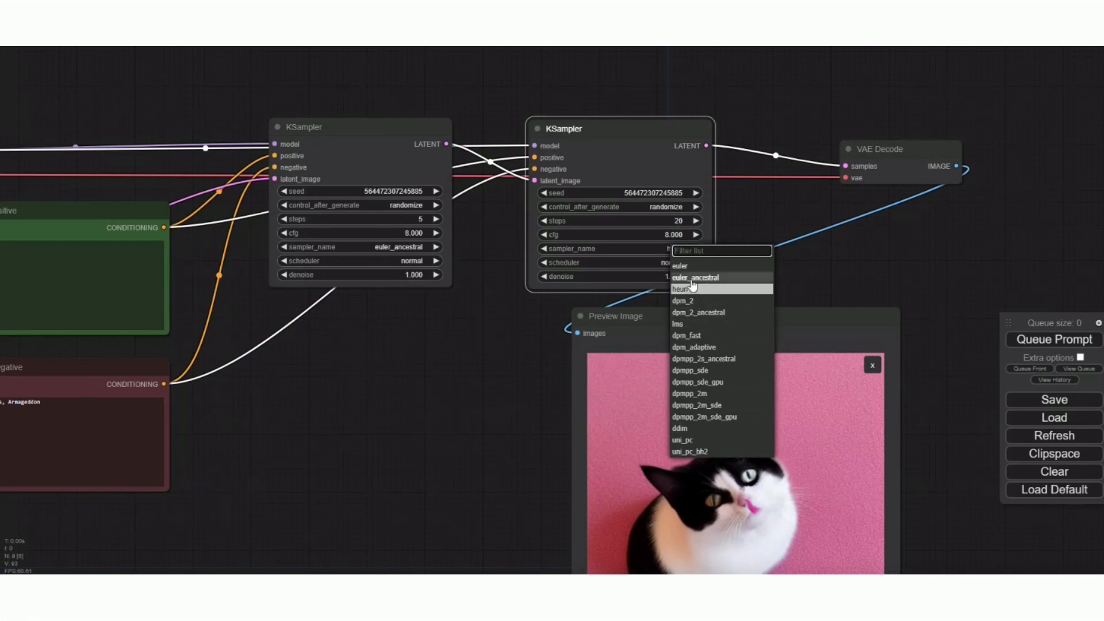
{"action": "left_click", "coordinate": [692, 280]}
{"action": "left_click", "coordinate": [697, 262]}
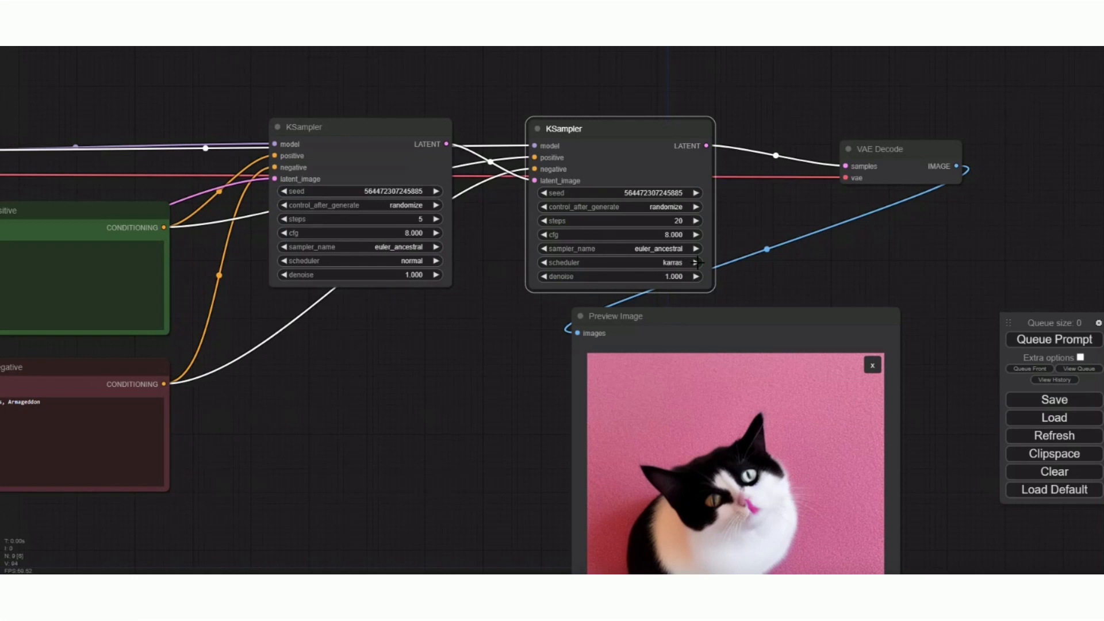
{"action": "left_click", "coordinate": [673, 262]}
{"action": "left_click", "coordinate": [688, 283]}
{"action": "left_click_drag", "start_coordinate": [601, 128], "coordinate": [600, 121]}
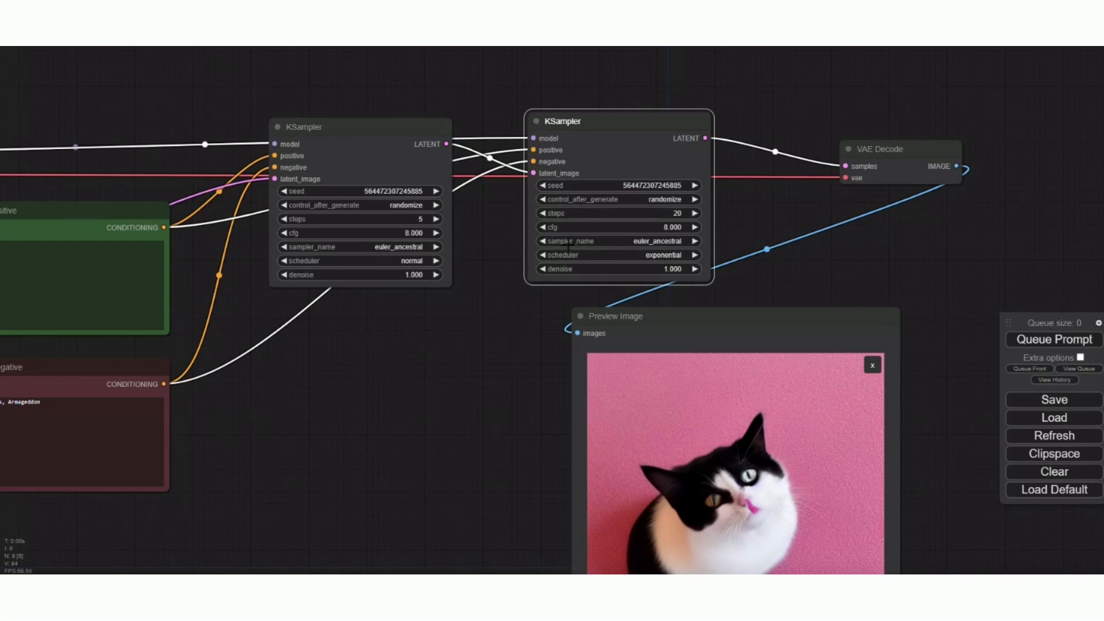
{"action": "left_click_drag", "start_coordinate": [670, 268], "coordinate": [637, 272]}
- Align the first KSampler with the second and convert the seed of both KSamplers to an input
{"action": "left_click_drag", "start_coordinate": [376, 127], "coordinate": [376, 122]}
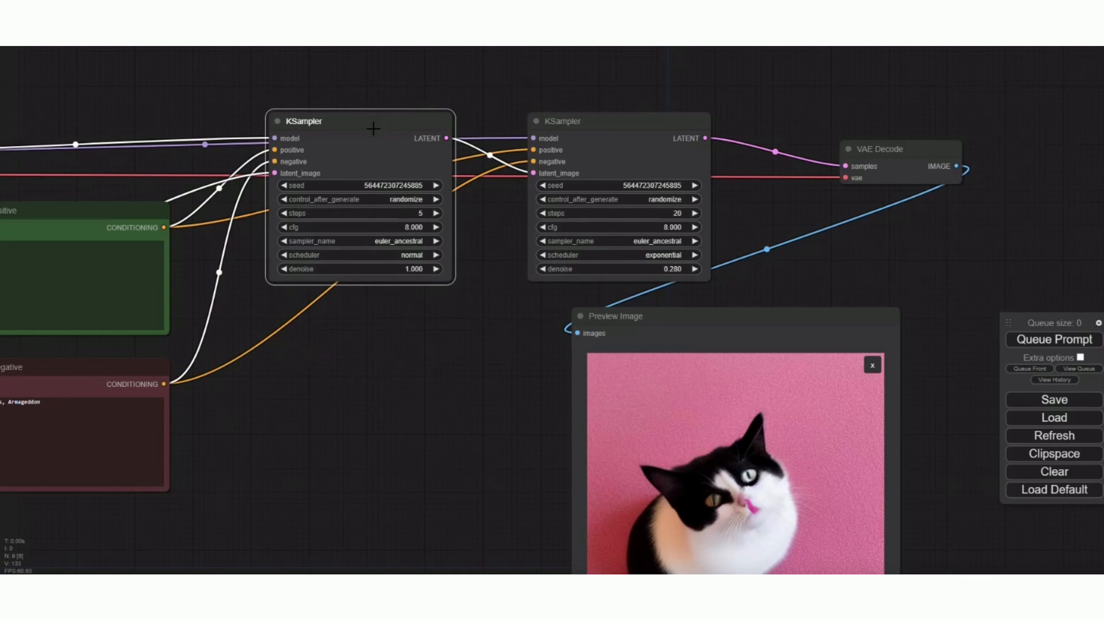
{"action": "right_click", "coordinate": [384, 187]}
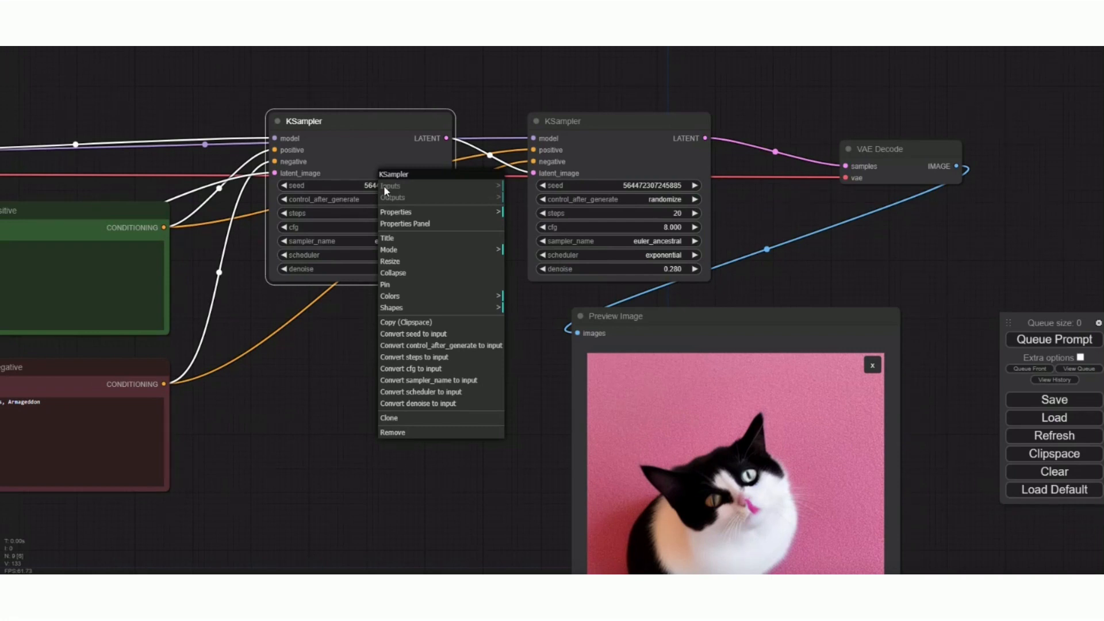
{"action": "left_click", "coordinate": [430, 334]}
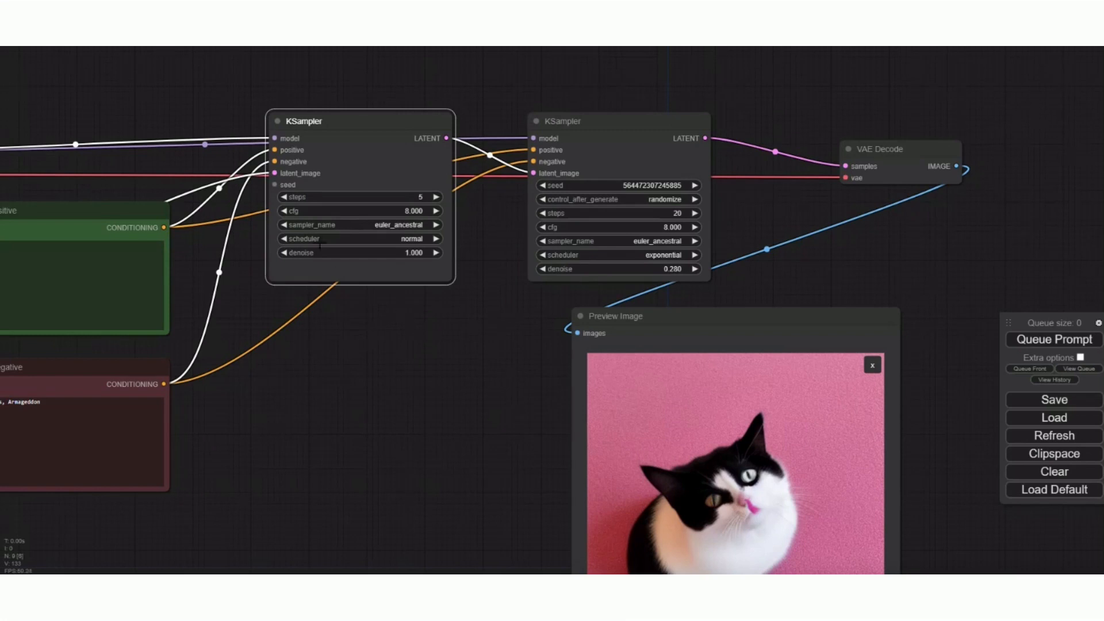
{"action": "left_click_drag", "start_coordinate": [275, 184], "coordinate": [275, 185]}
{"action": "left_click", "coordinate": [604, 185]}
{"action": "right_click", "coordinate": [603, 188]}
{"action": "left_click", "coordinate": [545, 192]}
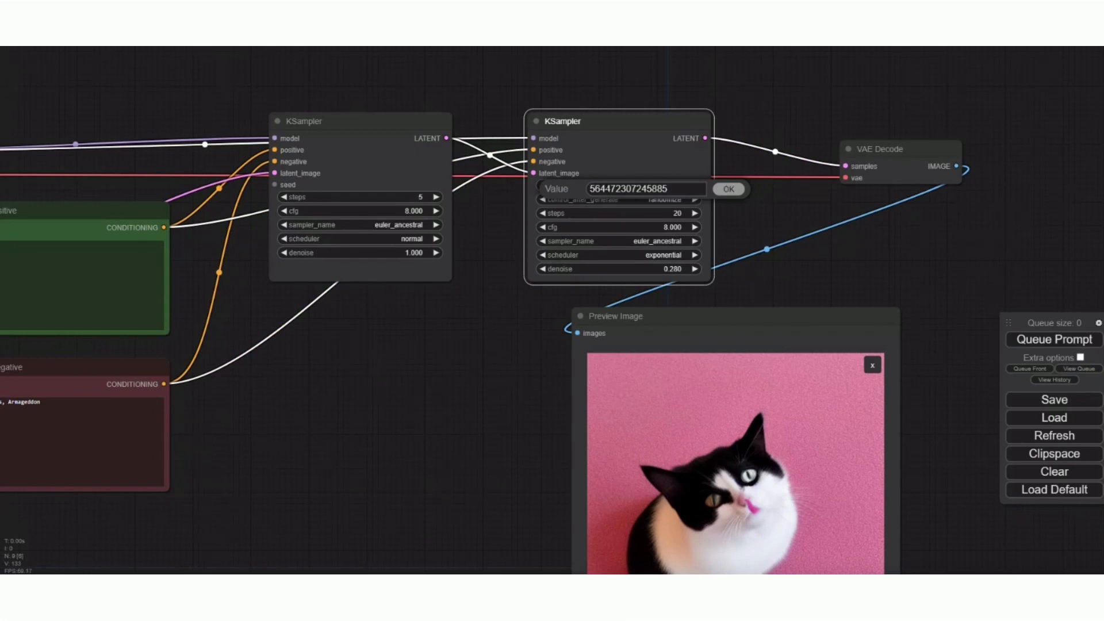
{"action": "left_click", "coordinate": [728, 188]}
{"action": "right_click", "coordinate": [574, 186]}
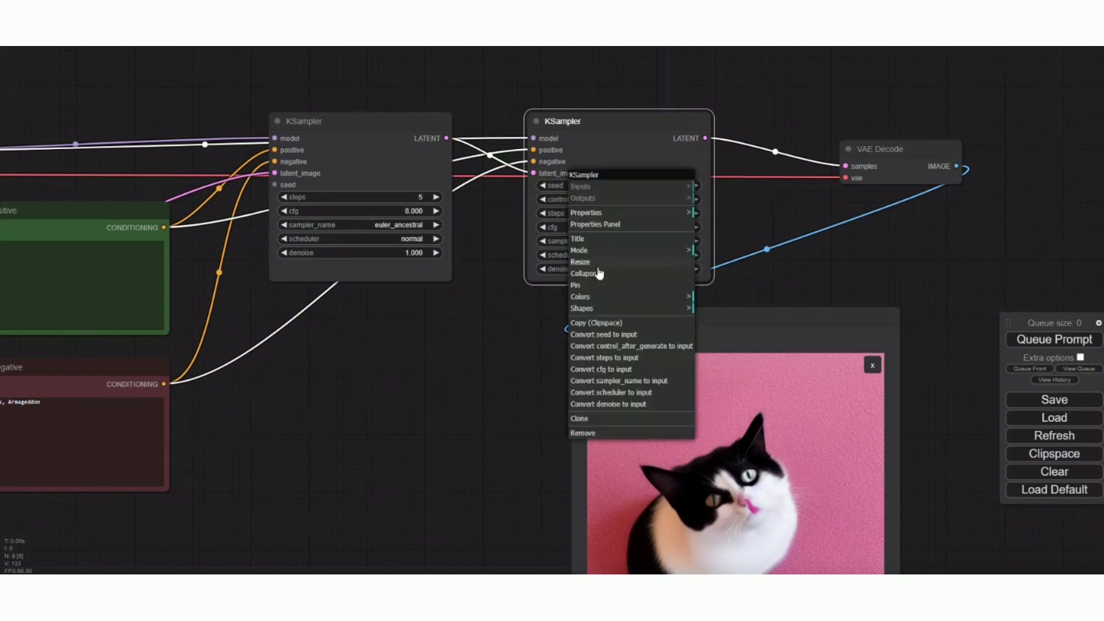
{"action": "left_click", "coordinate": [609, 334]}
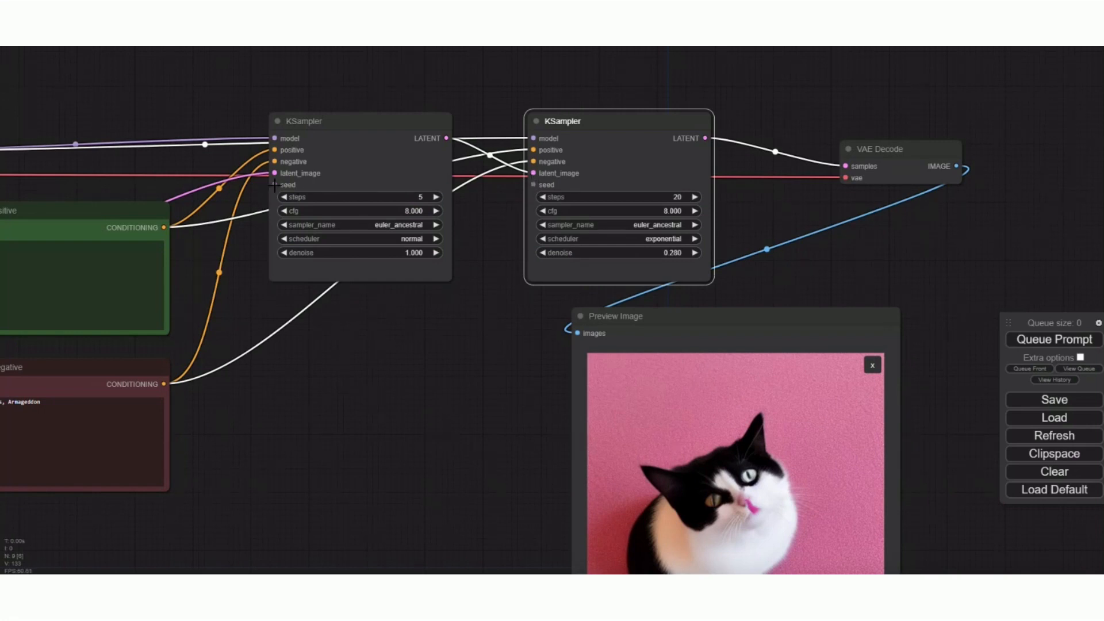
- Add a Primitive node from the utils category to the first KSampler's seed and connect its INT output to the second KSampler's seed
{"action": "left_click_drag", "start_coordinate": [288, 185], "coordinate": [294, 393]}
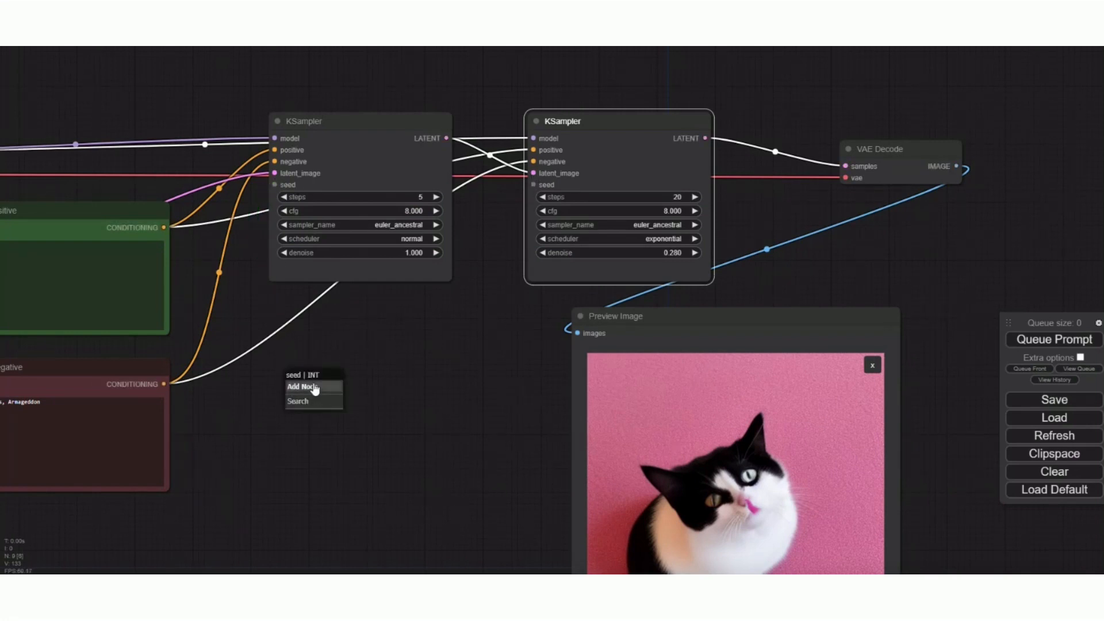
{"action": "left_click", "coordinate": [314, 389]}
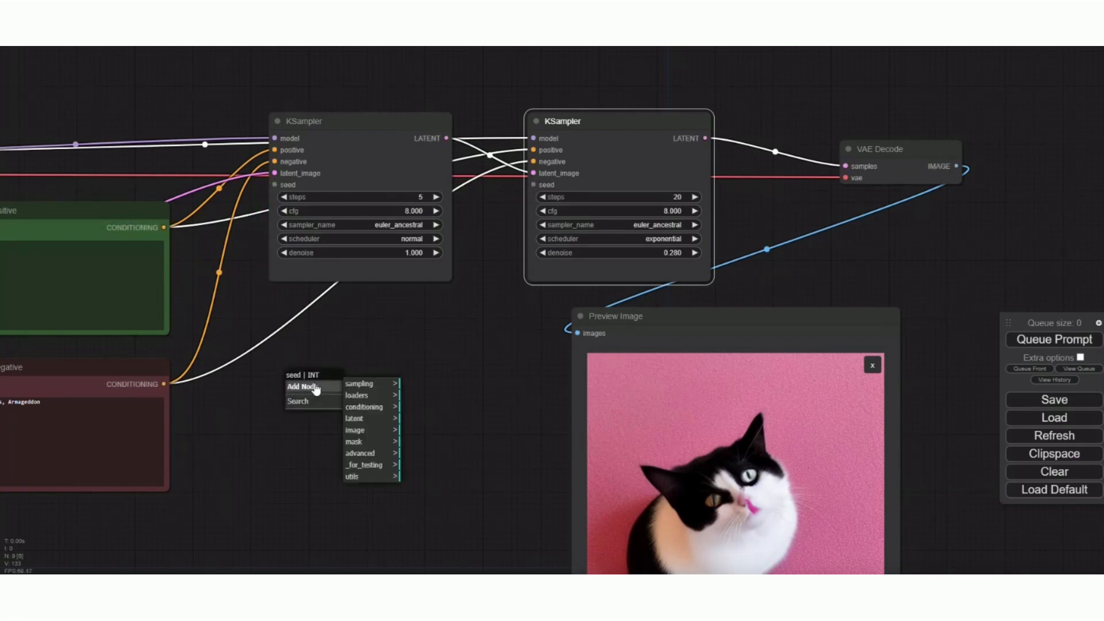
{"action": "left_click", "coordinate": [370, 477]}
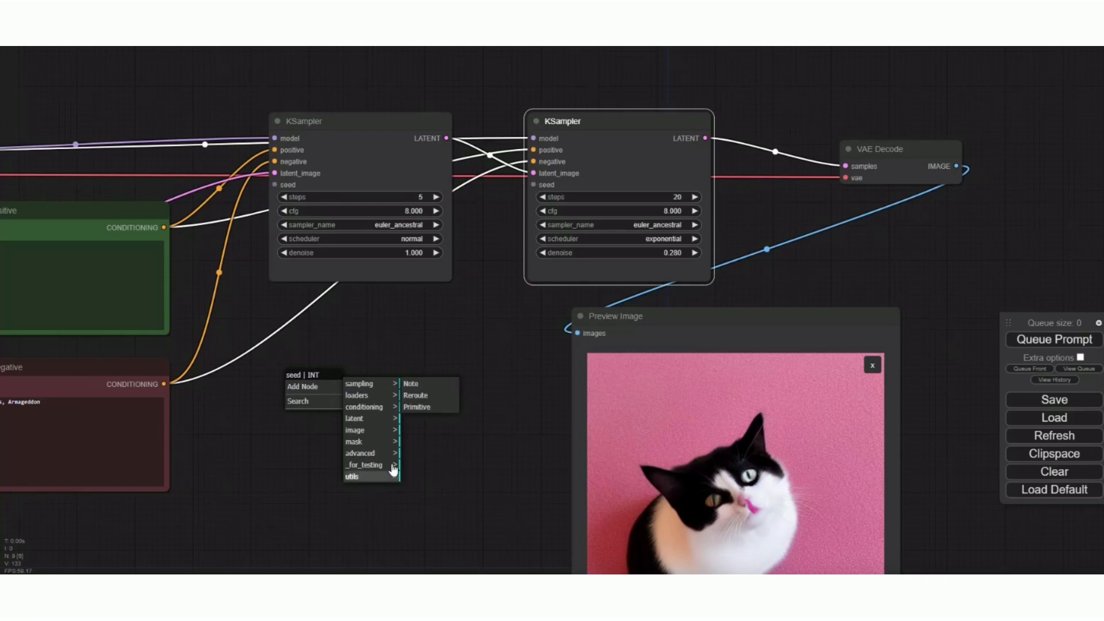
{"action": "left_click", "coordinate": [417, 407]}
{"action": "left_click_drag", "start_coordinate": [353, 385], "coordinate": [289, 358]}
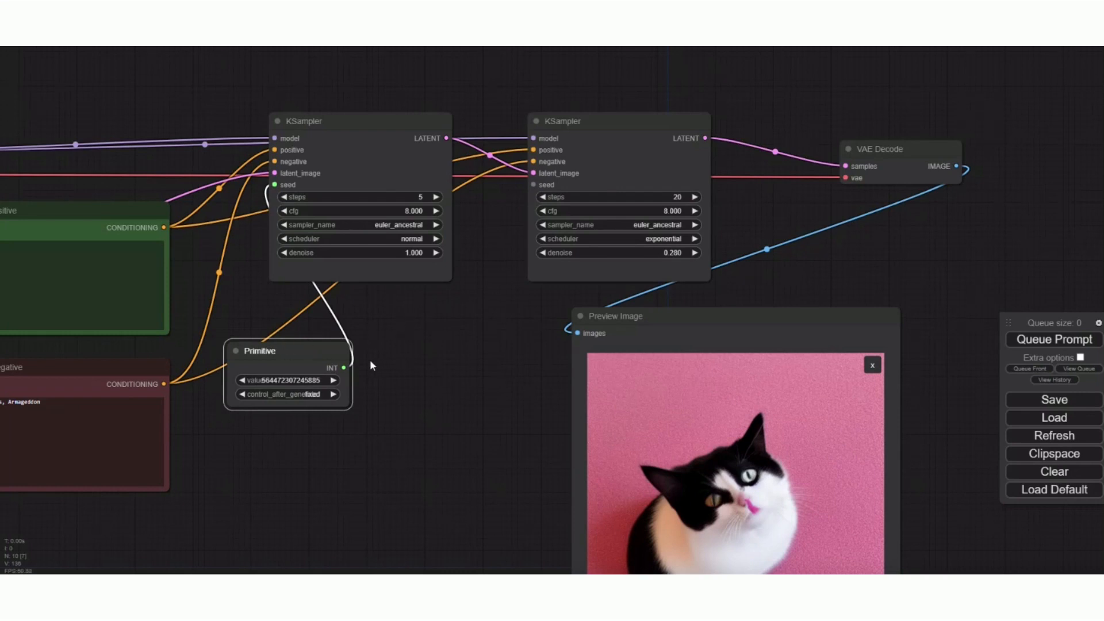
{"action": "left_click_drag", "start_coordinate": [344, 367], "coordinate": [534, 184]}
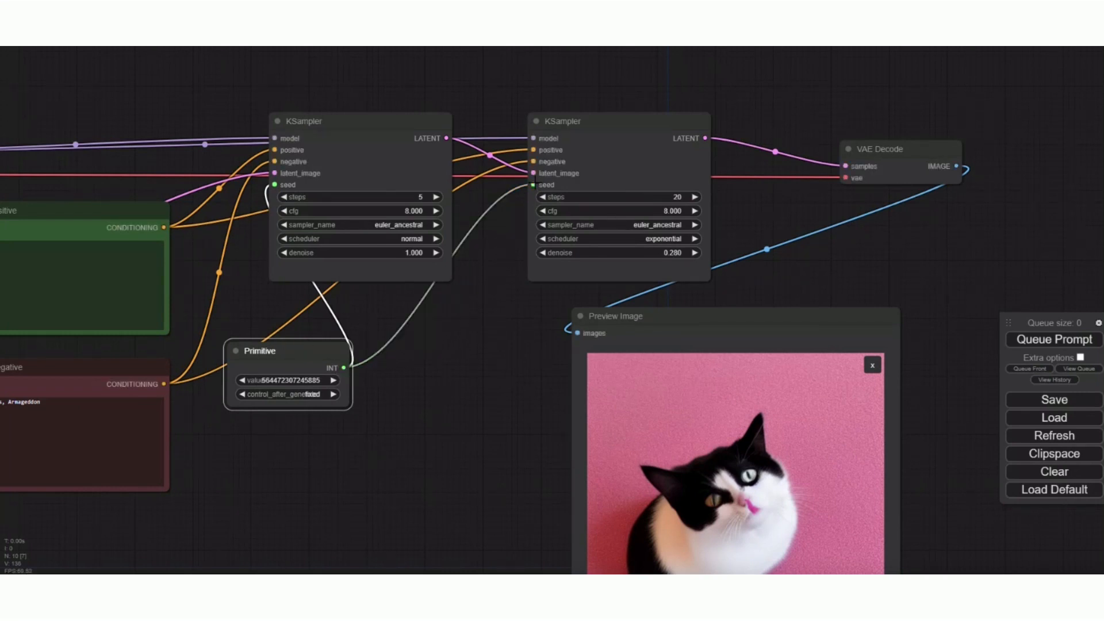
- Enlarge the seed Primitive node so its labels and value fit, and position it below the two KSamplers
{"action": "left_click_drag", "start_coordinate": [316, 340], "coordinate": [405, 384]}
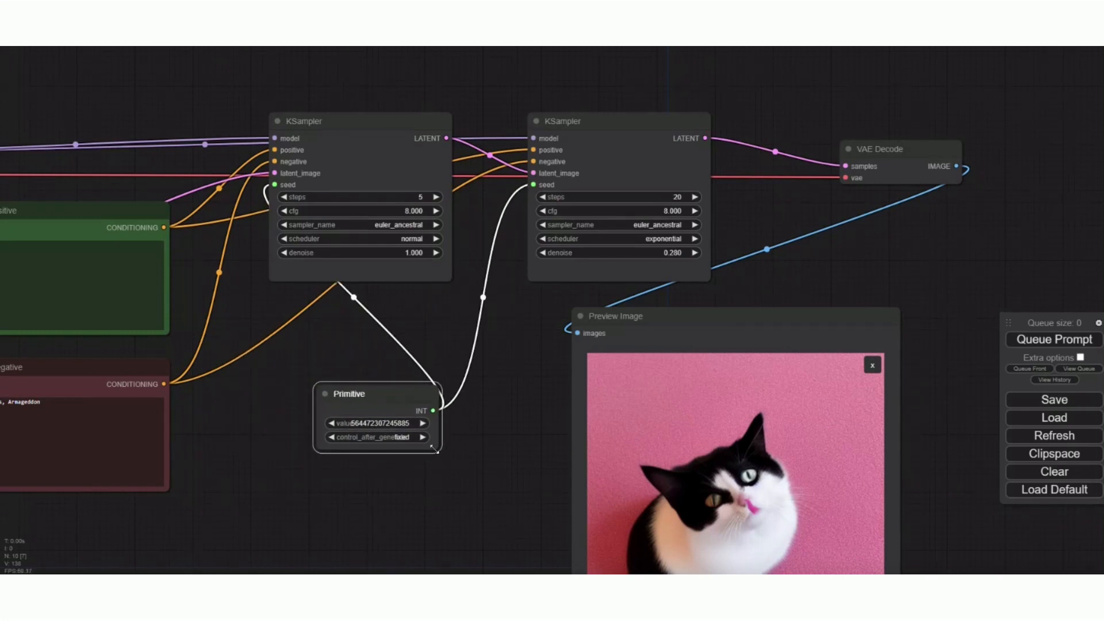
{"action": "left_click_drag", "start_coordinate": [443, 454], "coordinate": [482, 506]}
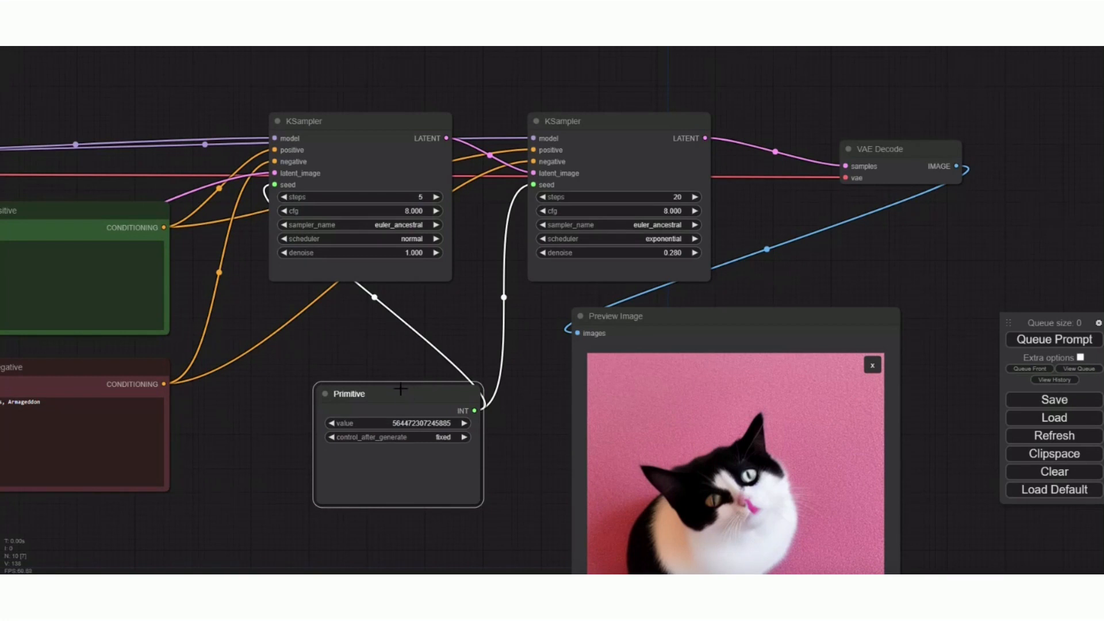
{"action": "left_click_drag", "start_coordinate": [401, 389], "coordinate": [396, 358]}
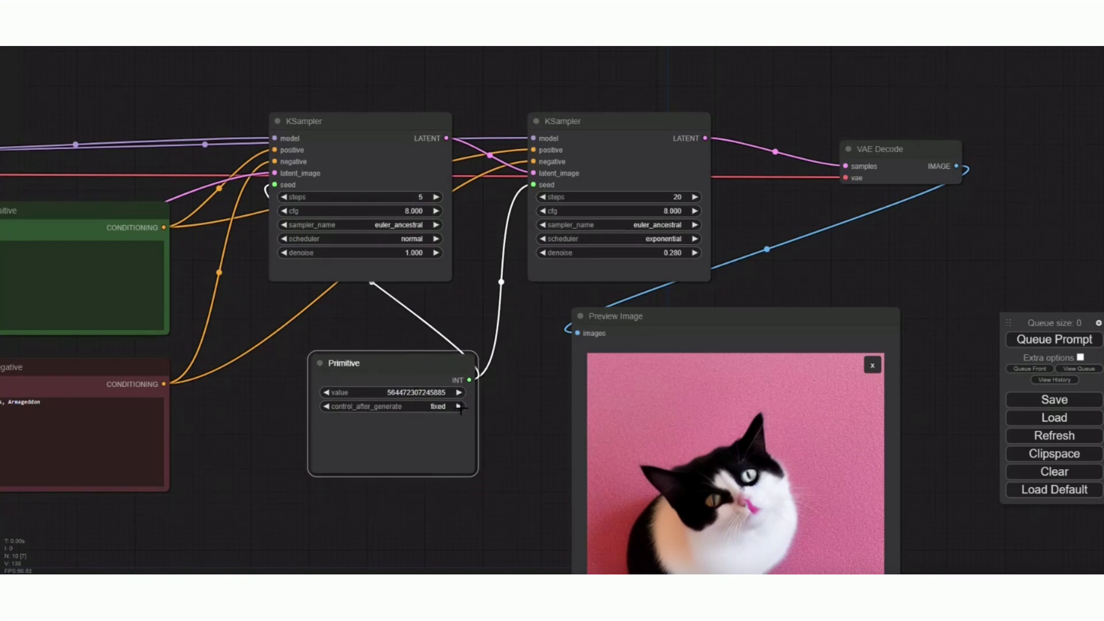
- Set control_after_generate of the seed Primitive node to randomize
{"action": "left_click", "coordinate": [458, 407]}
{"action": "left_click", "coordinate": [457, 407]}
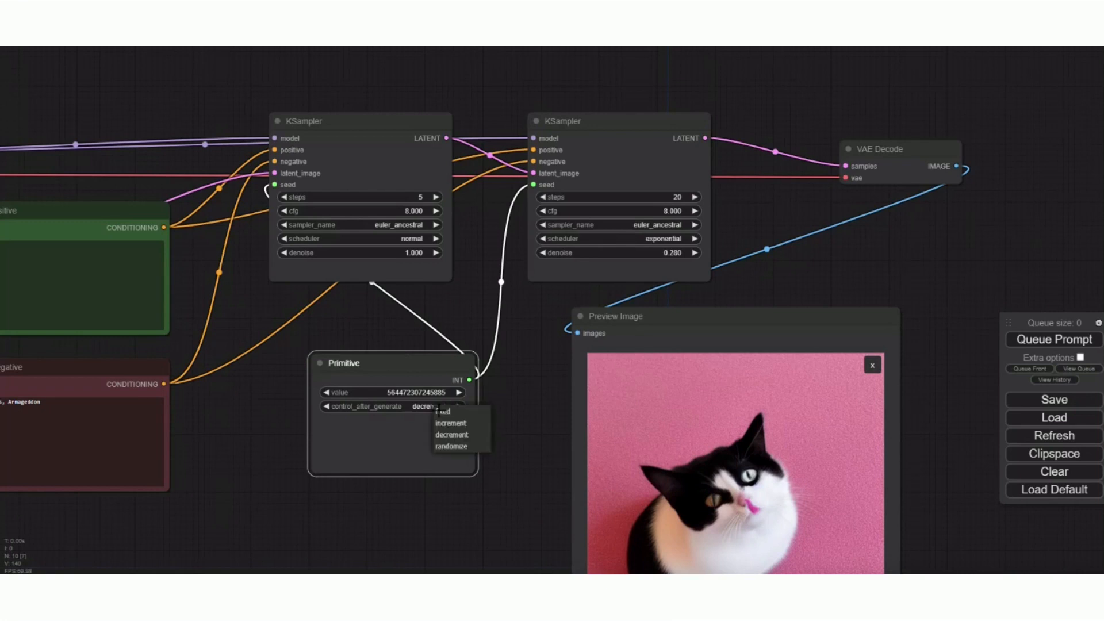
{"action": "left_click", "coordinate": [449, 443]}
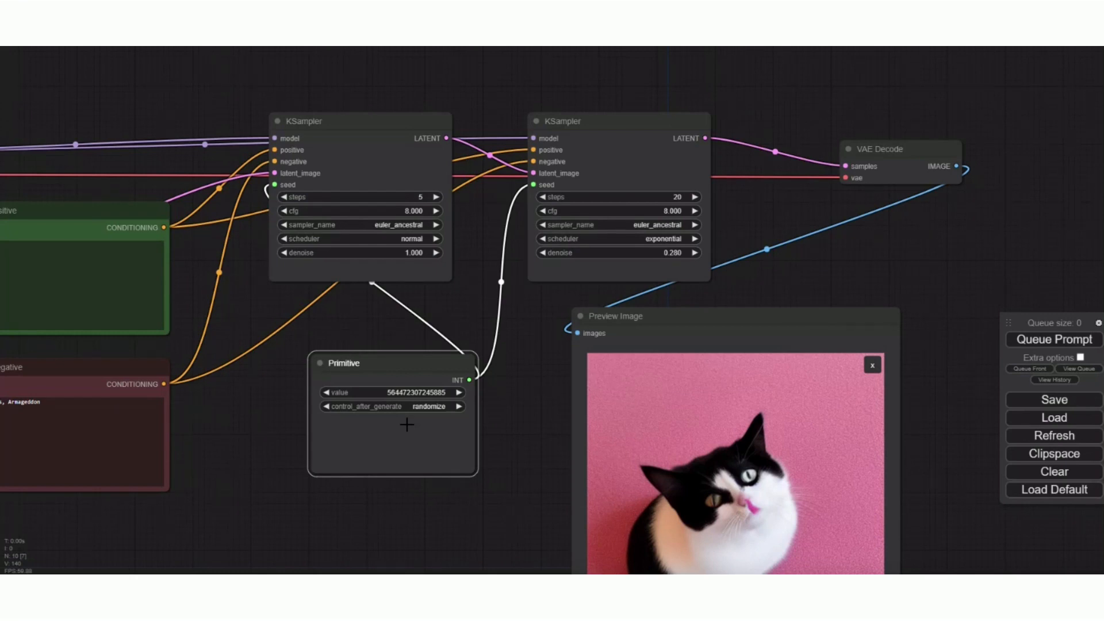
- Generate a new batch, enlarging its first image in a Preview Image node shifted clear of the second KSampler
{"action": "scroll", "coordinate": [522, 413], "scroll_direction": "down", "scroll_amount": 3}
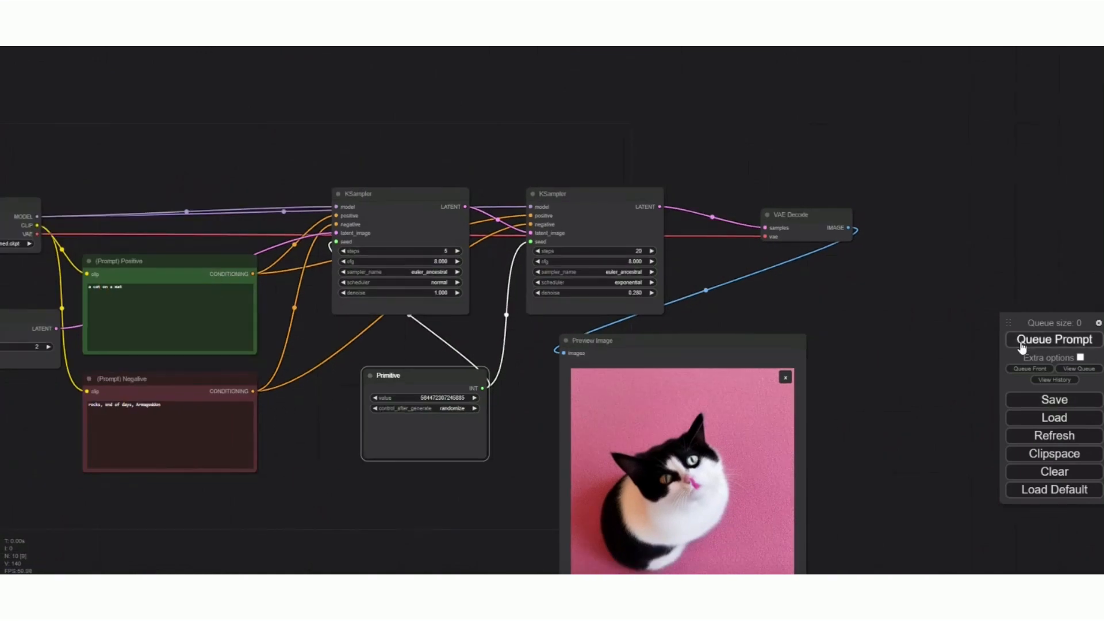
{"action": "left_click_drag", "start_coordinate": [901, 346], "coordinate": [886, 231]}
{"action": "left_click", "coordinate": [1019, 338]}
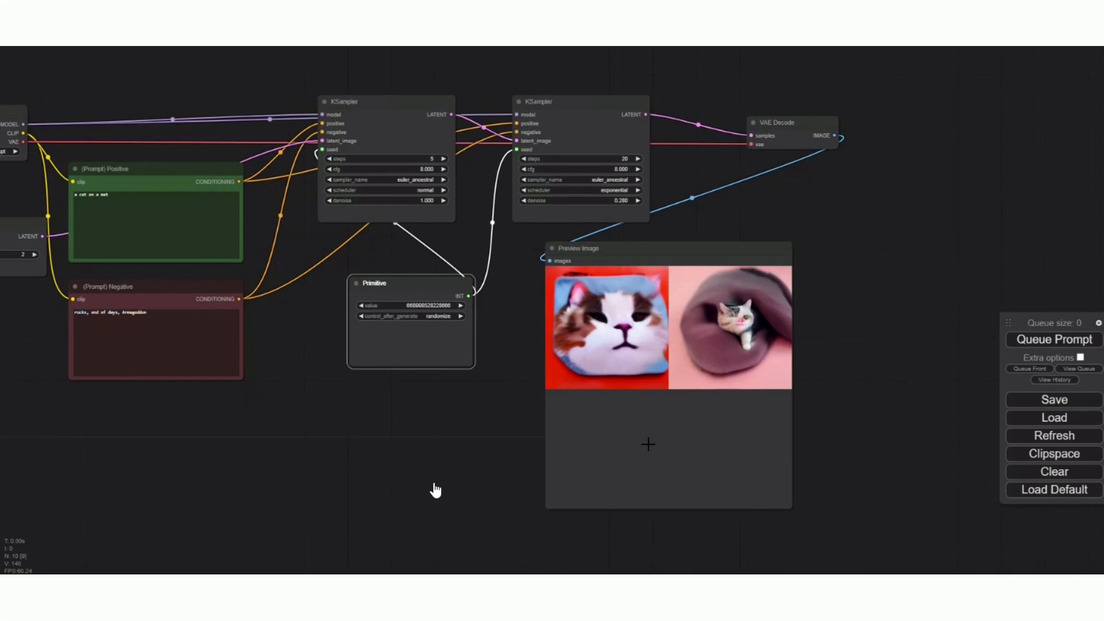
{"action": "left_click", "coordinate": [610, 325]}
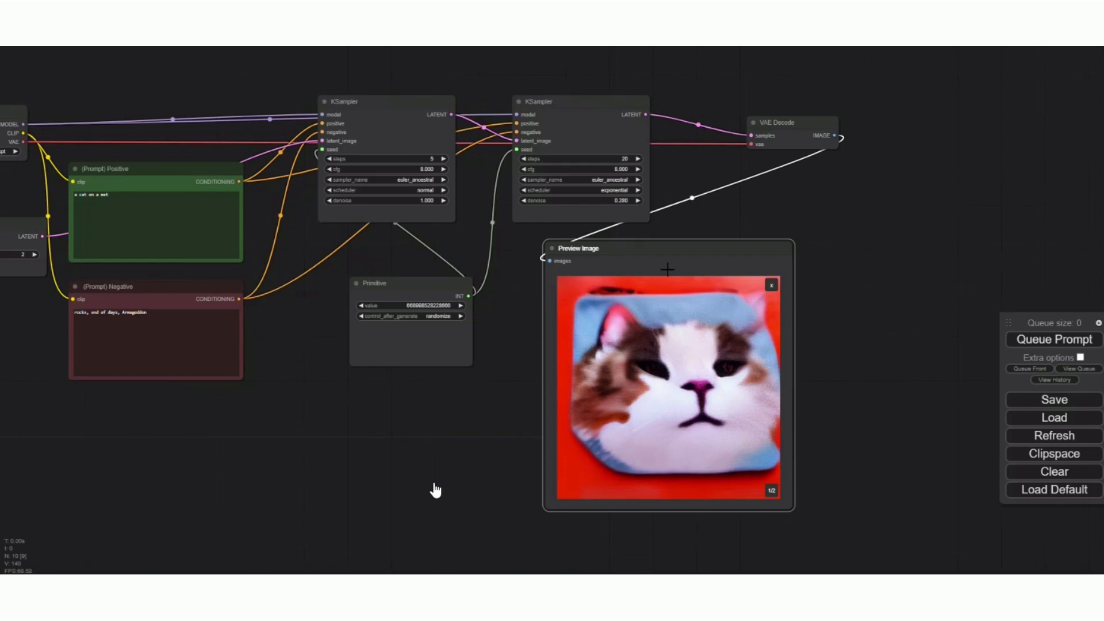
{"action": "left_click_drag", "start_coordinate": [655, 250], "coordinate": [733, 247]}
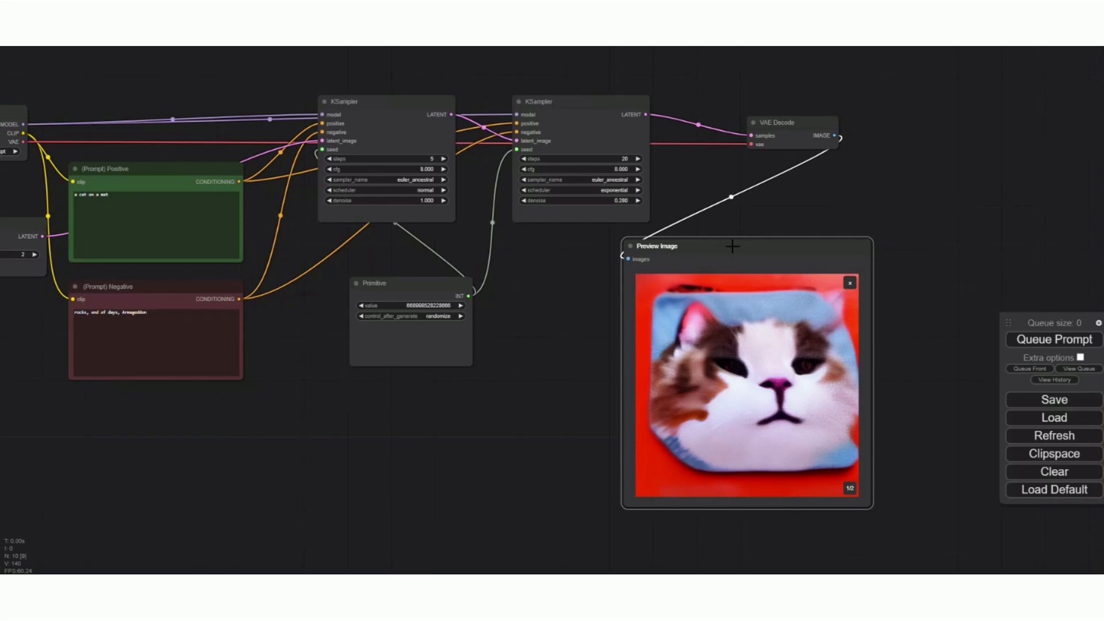
- Set the second KSampler's denoise to 0.720 and the first KSampler's steps to 10
{"action": "left_click_drag", "start_coordinate": [615, 201], "coordinate": [624, 202]}
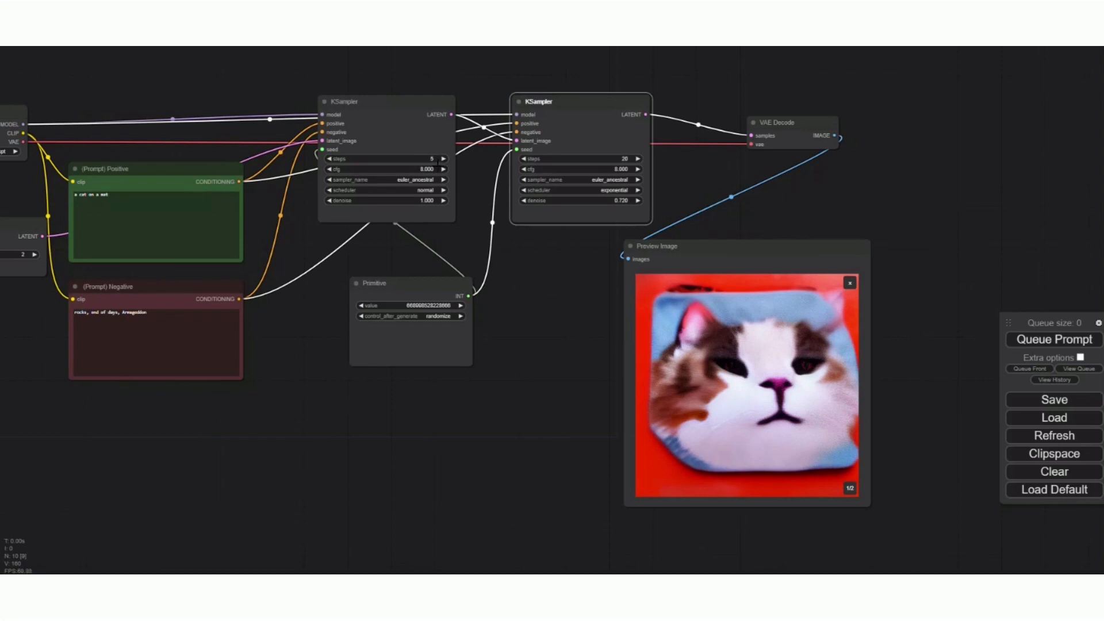
{"action": "left_click", "coordinate": [436, 159]}
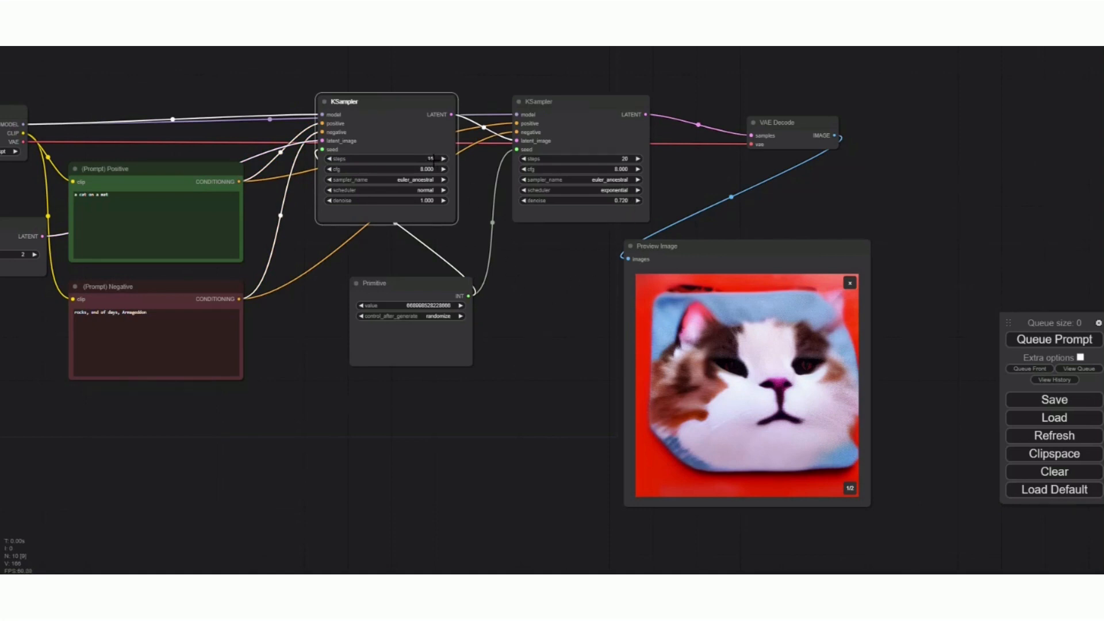
{"action": "left_click", "coordinate": [433, 159]}
{"action": "key", "text": "BackSpace"}
{"action": "key", "text": "BackSpace"}
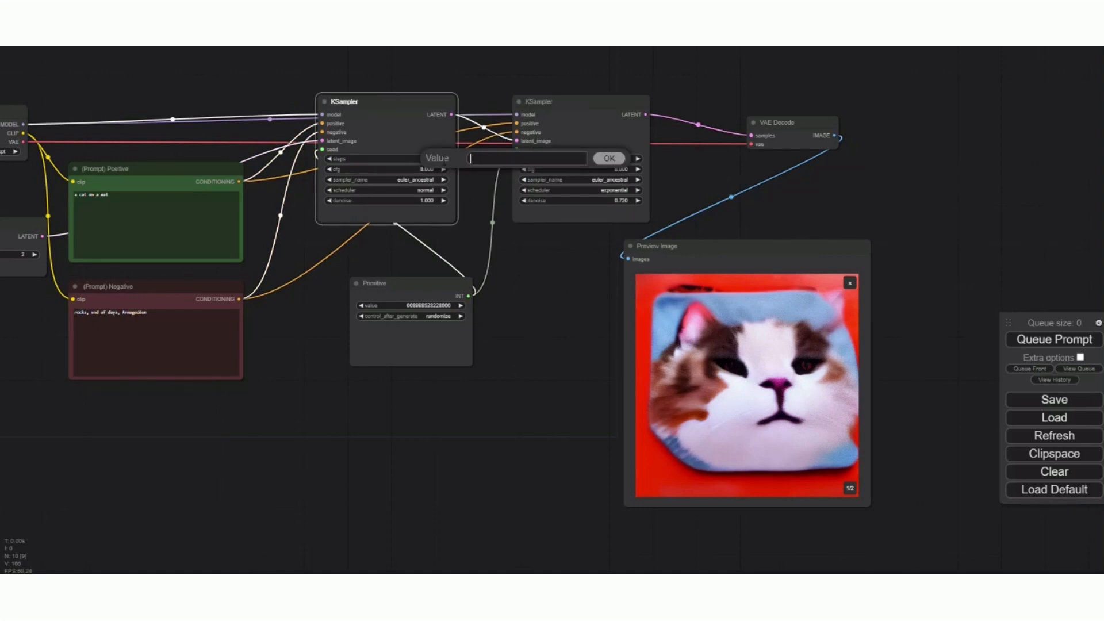
{"action": "type", "text": "10"}
{"action": "key", "text": "Return"}
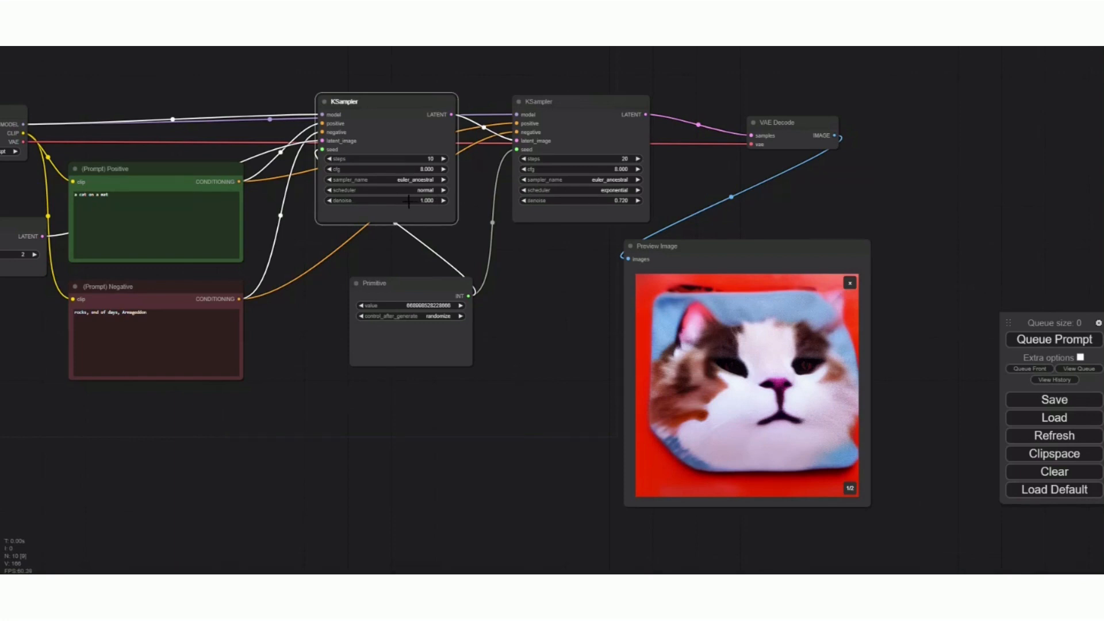
{"action": "scroll", "coordinate": [361, 200], "scroll_direction": "up", "scroll_amount": 3}
{"action": "right_click", "coordinate": [566, 338]}
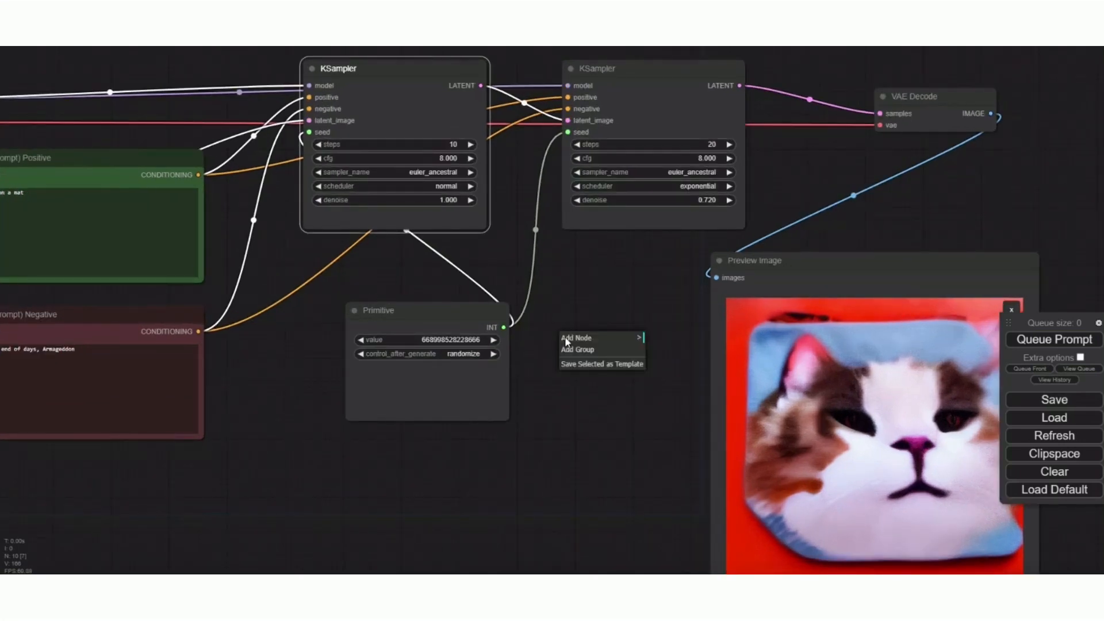
{"action": "double_click", "coordinate": [578, 313]}
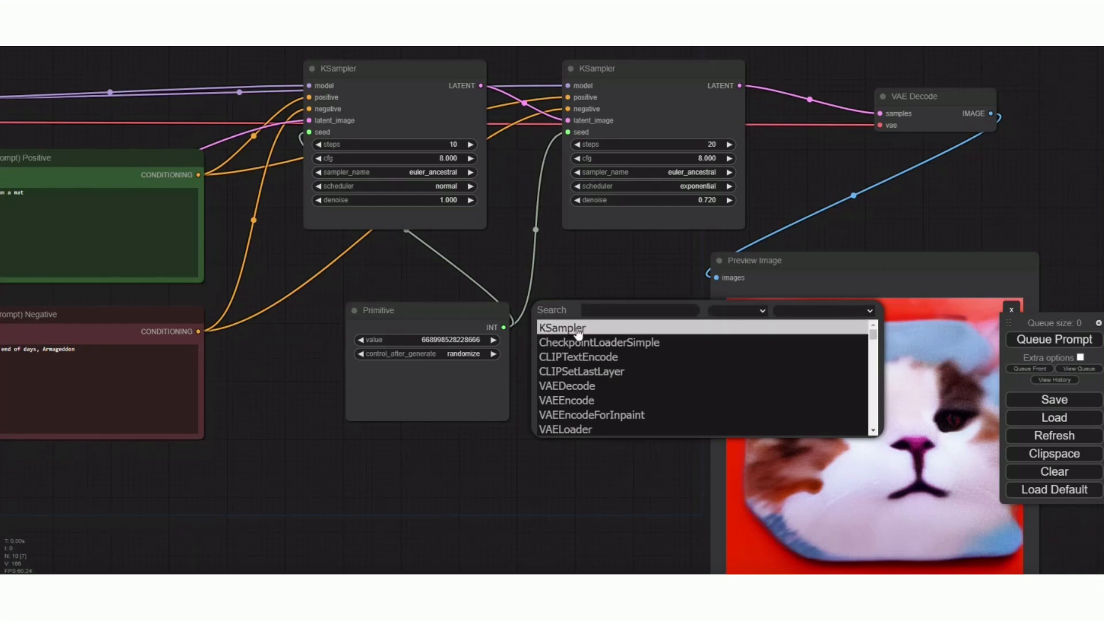
{"action": "left_click", "coordinate": [644, 327]}
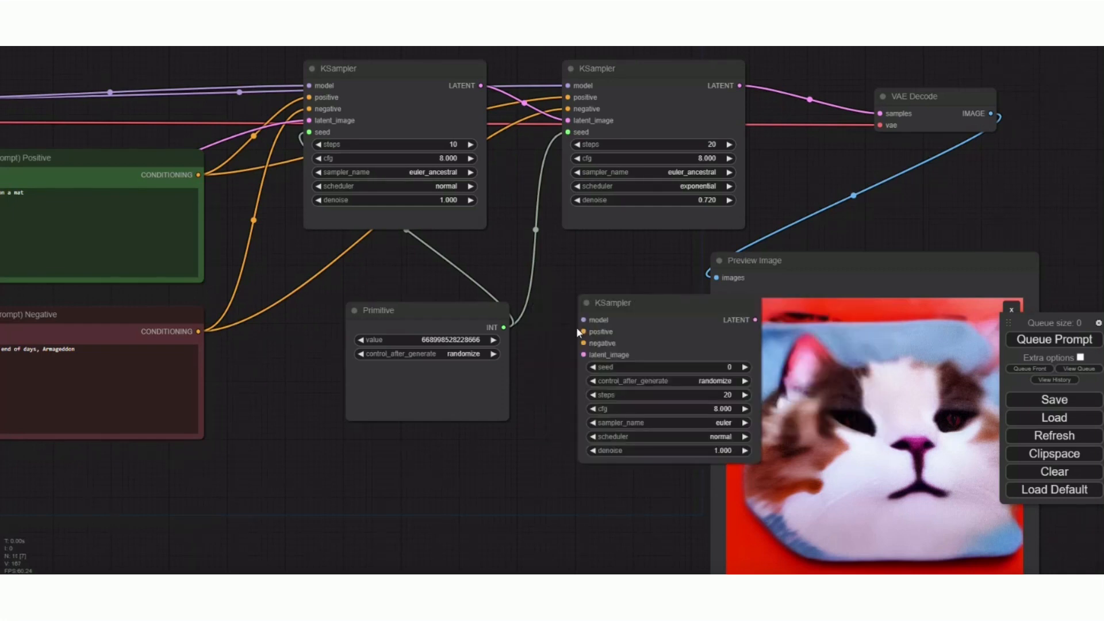
{"action": "left_click", "coordinate": [643, 302]}
{"action": "key", "text": "Delete"}
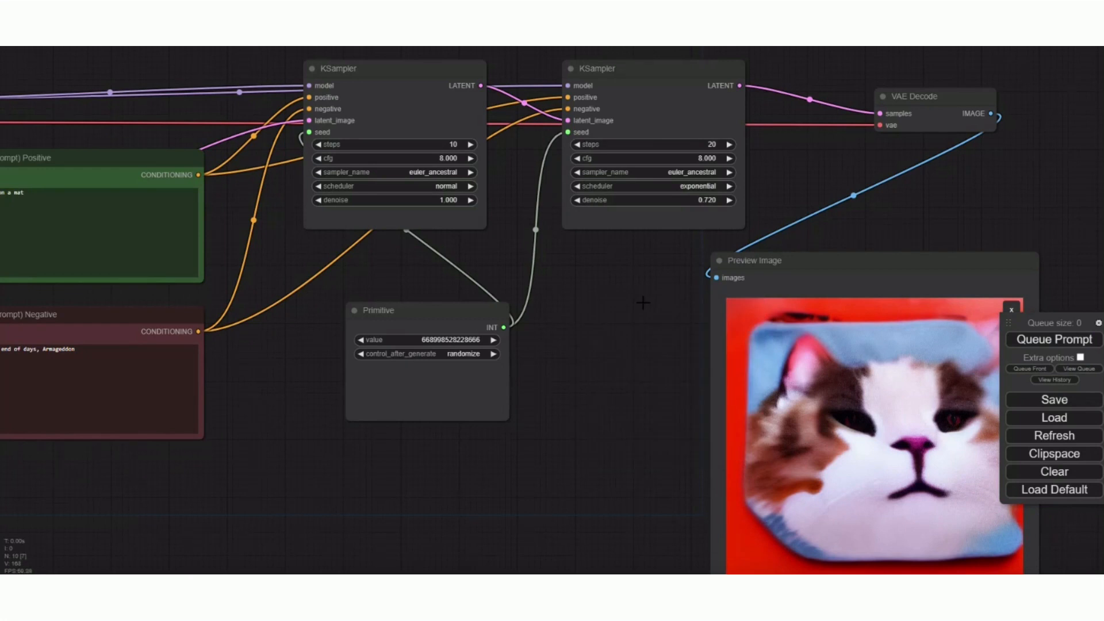
- Add a KSamplerAdvanced node below the second KSampler, moving the seed Primitive aside to make room
{"action": "double_click", "coordinate": [592, 282]}
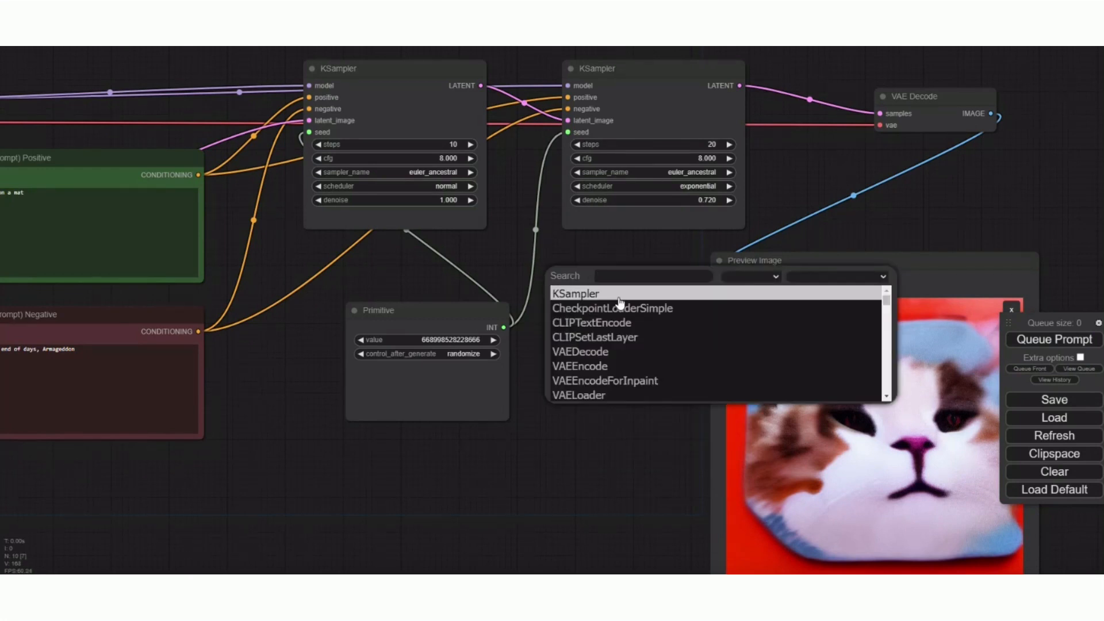
{"action": "type", "text": "ksampl"}
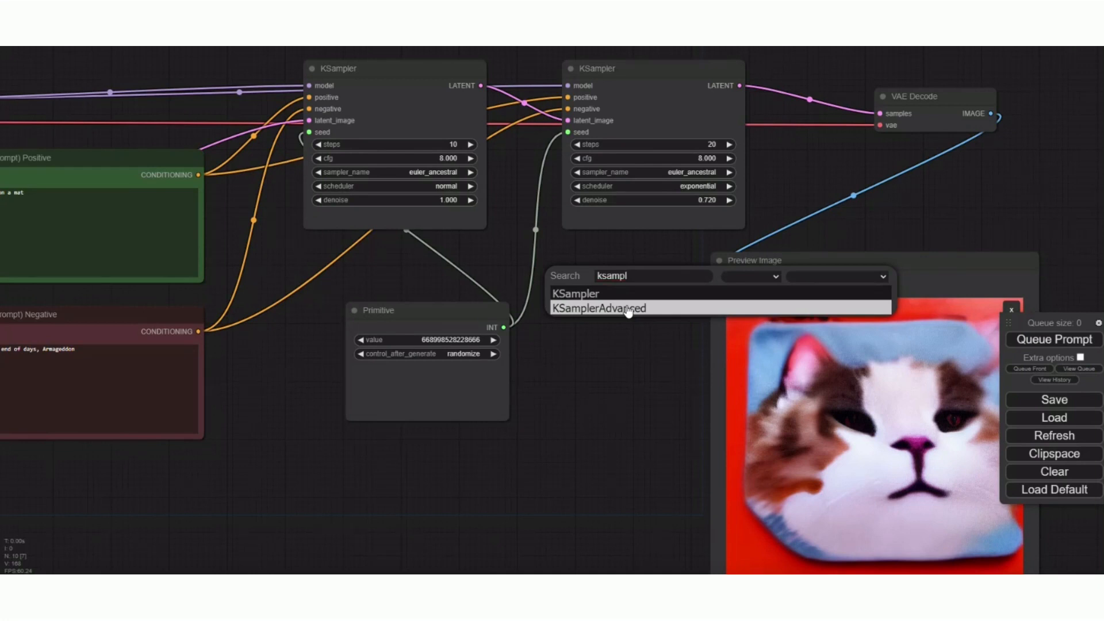
{"action": "left_click", "coordinate": [628, 309]}
{"action": "left_click_drag", "start_coordinate": [655, 270], "coordinate": [597, 296]}
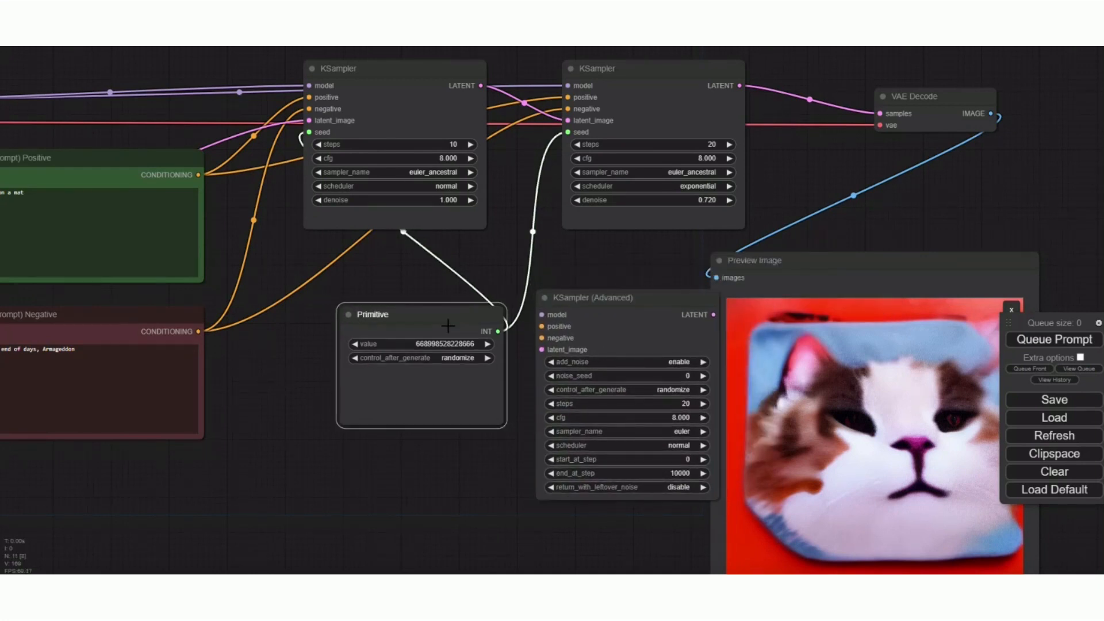
{"action": "left_click_drag", "start_coordinate": [470, 312], "coordinate": [396, 343]}
{"action": "left_click_drag", "start_coordinate": [603, 300], "coordinate": [570, 298]}
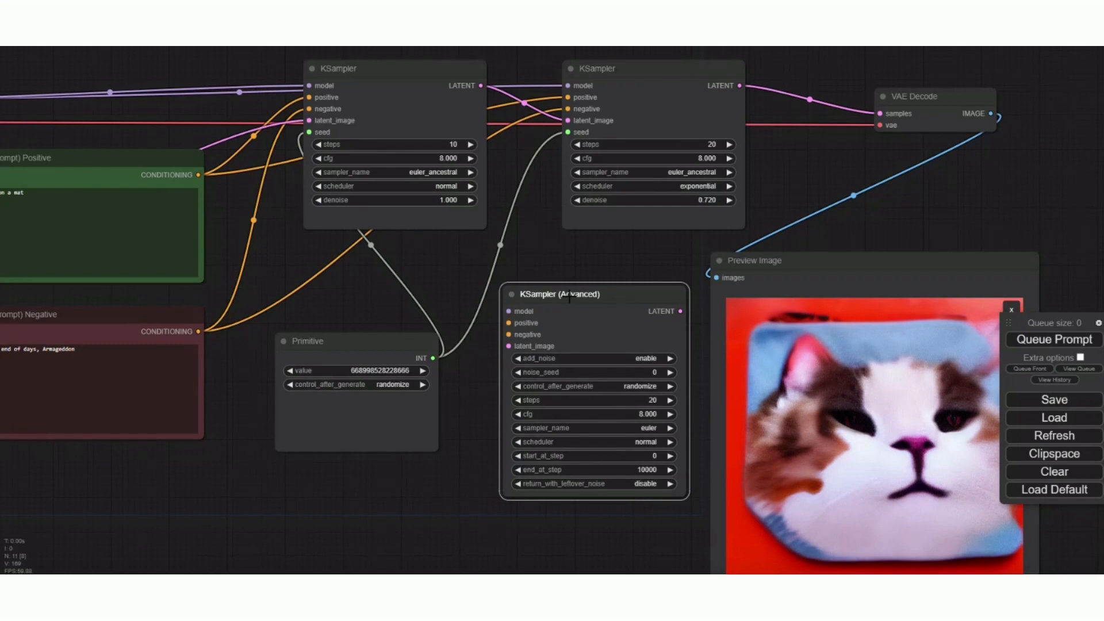
- Delete the first KSampler and put the KSampler (Advanced) node in its place above the seed Primitive
{"action": "left_click", "coordinate": [370, 68]}
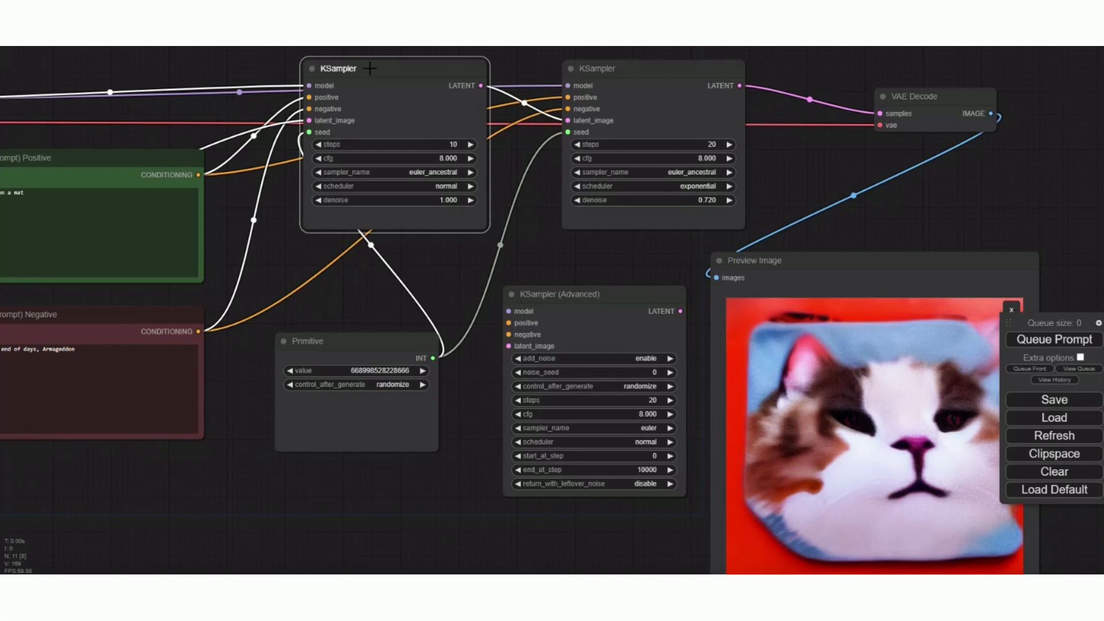
{"action": "key", "text": "Delete"}
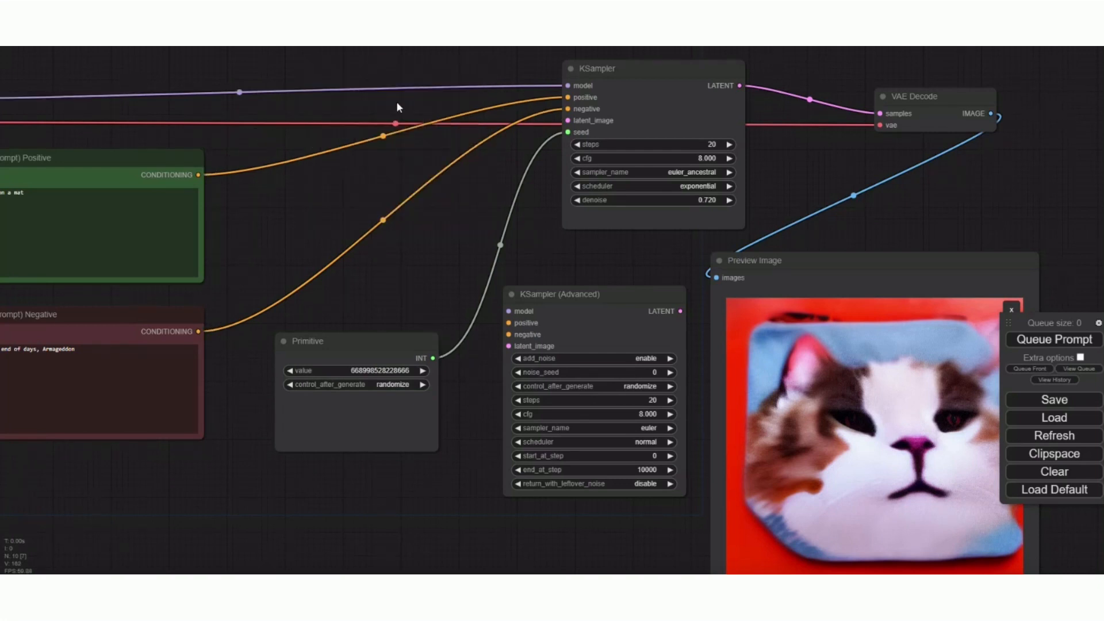
{"action": "key", "text": "ctrl+z"}
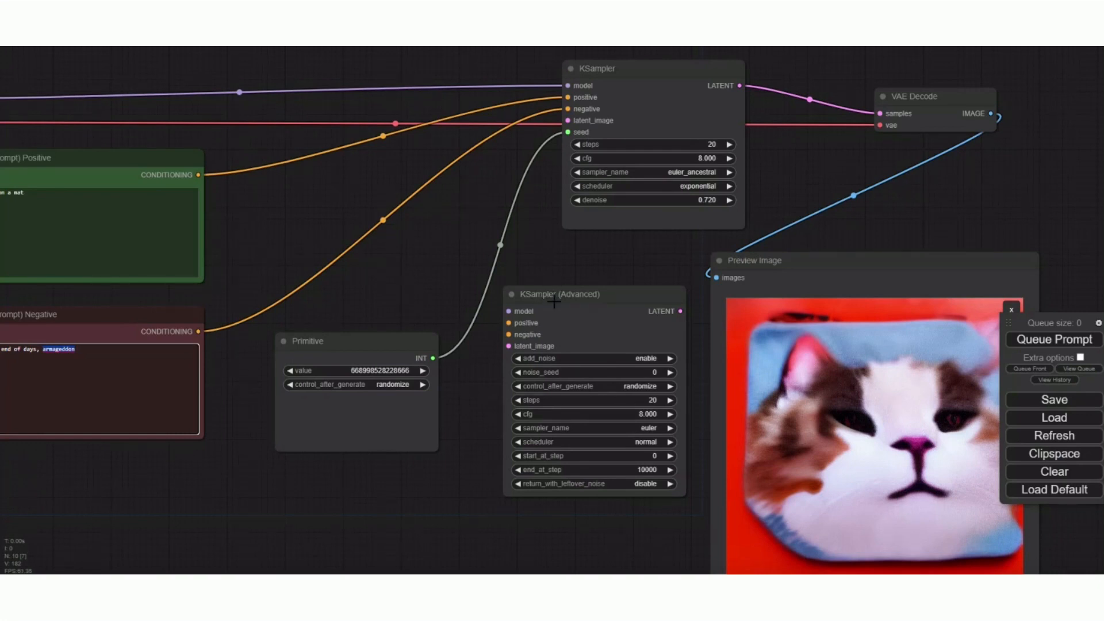
{"action": "left_click_drag", "start_coordinate": [551, 294], "coordinate": [291, 77]}
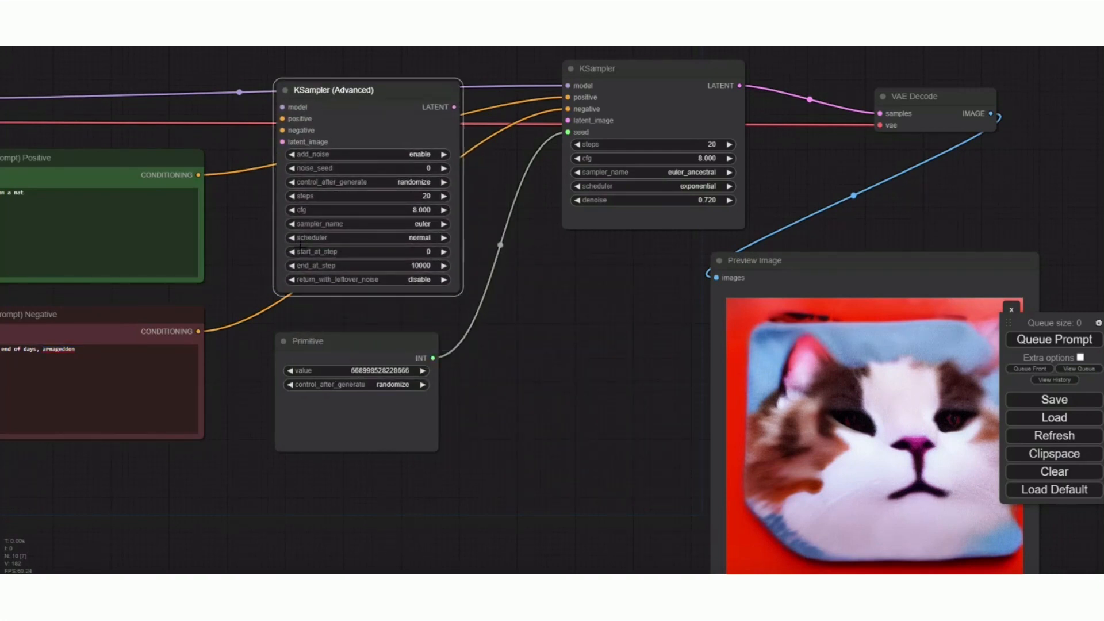
- Connect the checkpoint's MODEL, the positive and negative CONDITIONING and the Empty Latent Image's LATENT to the matching KSampler (Advanced) inputs
{"action": "left_click_drag", "start_coordinate": [264, 268], "coordinate": [466, 295]}
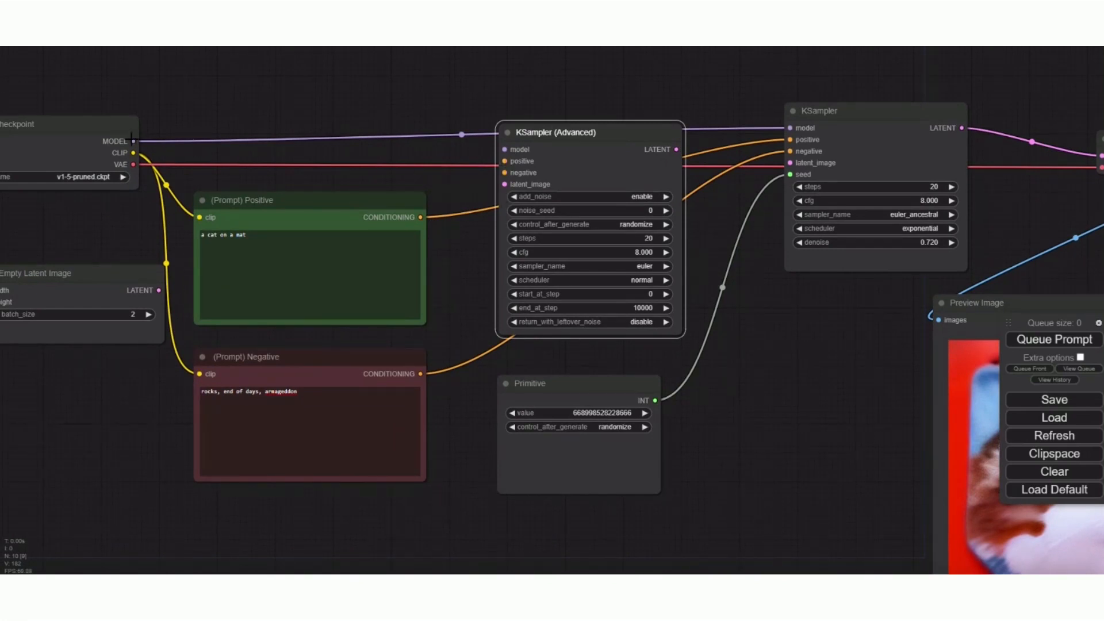
{"action": "left_click_drag", "start_coordinate": [133, 141], "coordinate": [506, 149]}
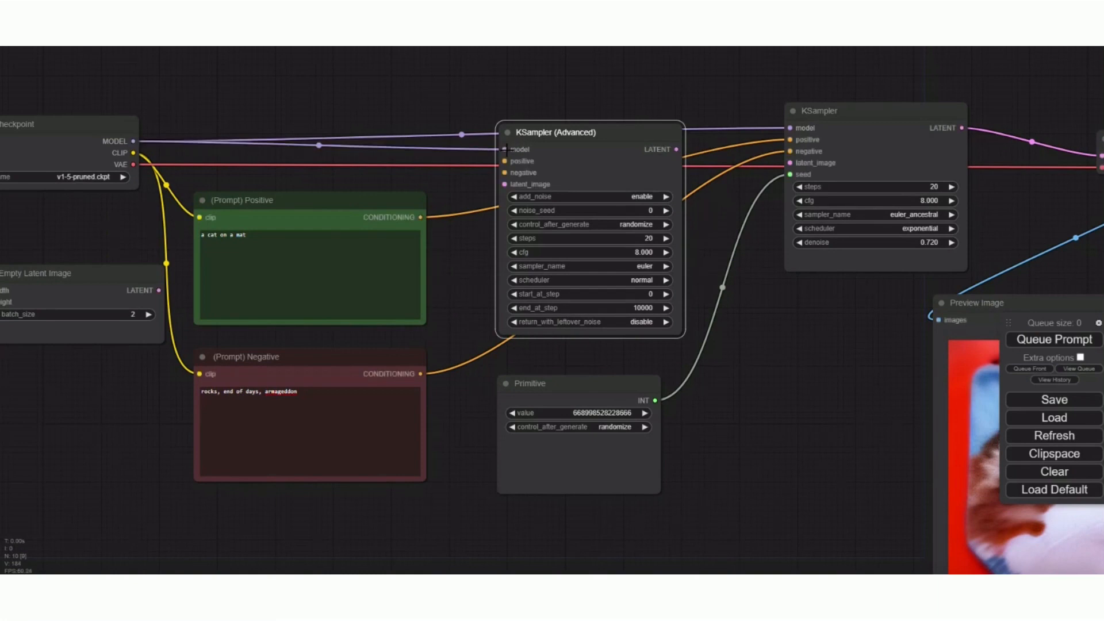
{"action": "left_click_drag", "start_coordinate": [577, 133], "coordinate": [575, 126]}
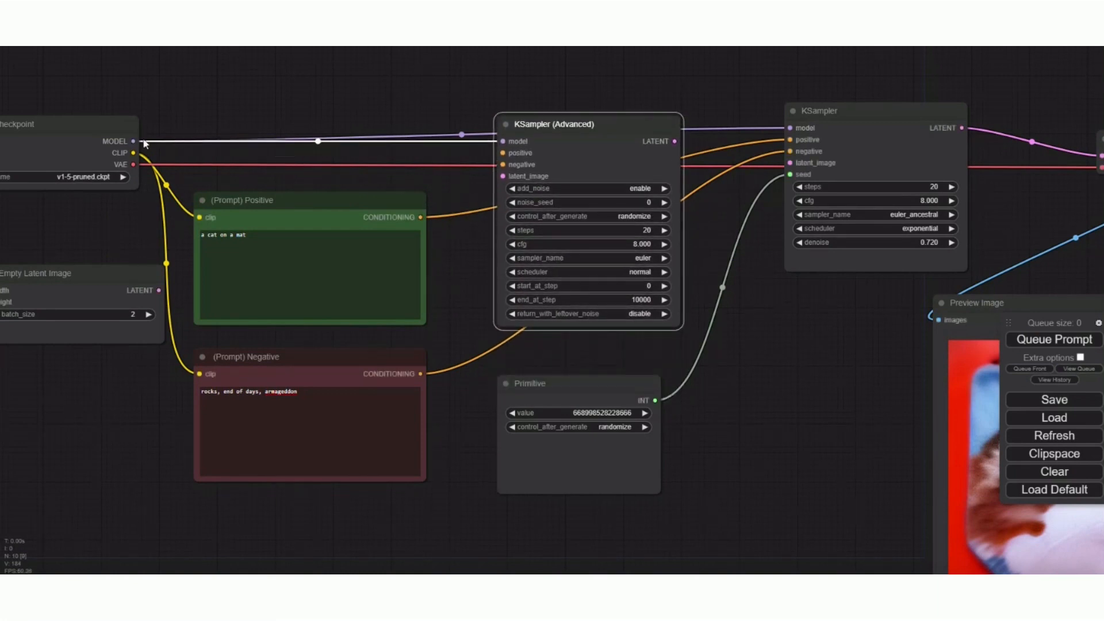
{"action": "left_click_drag", "start_coordinate": [133, 152], "coordinate": [133, 152]}
{"action": "left_click_drag", "start_coordinate": [422, 212], "coordinate": [503, 153]}
{"action": "left_click_drag", "start_coordinate": [421, 374], "coordinate": [503, 165]}
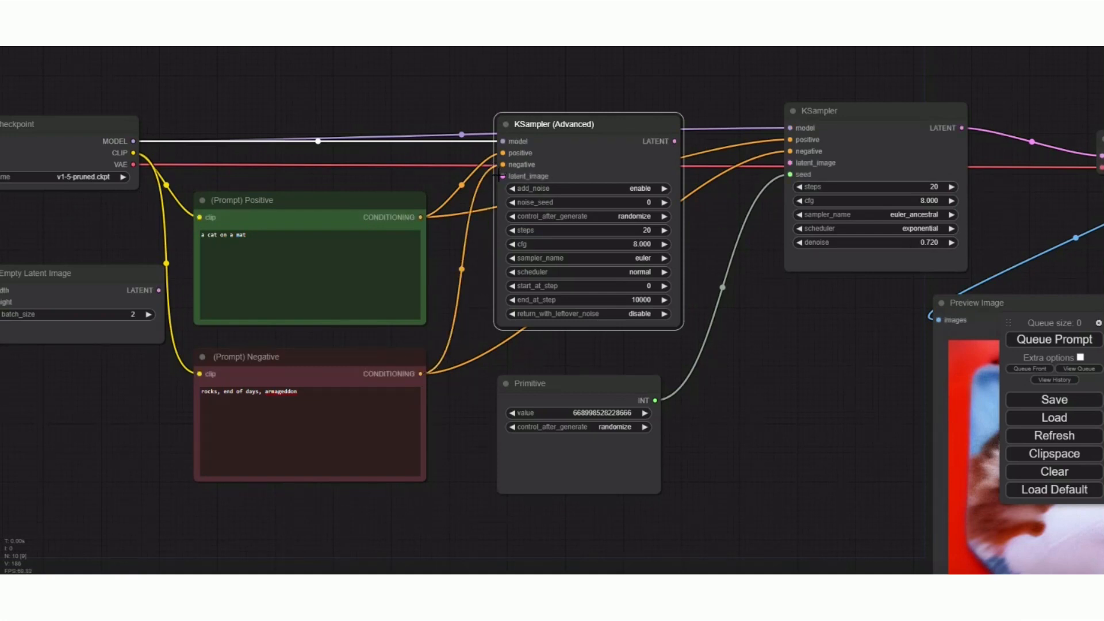
{"action": "left_click_drag", "start_coordinate": [159, 291], "coordinate": [504, 176]}
- Connect the KSampler (Advanced) LATENT output to the remaining KSampler's latent_image and line the two nodes up
{"action": "left_click_drag", "start_coordinate": [827, 112], "coordinate": [791, 191]}
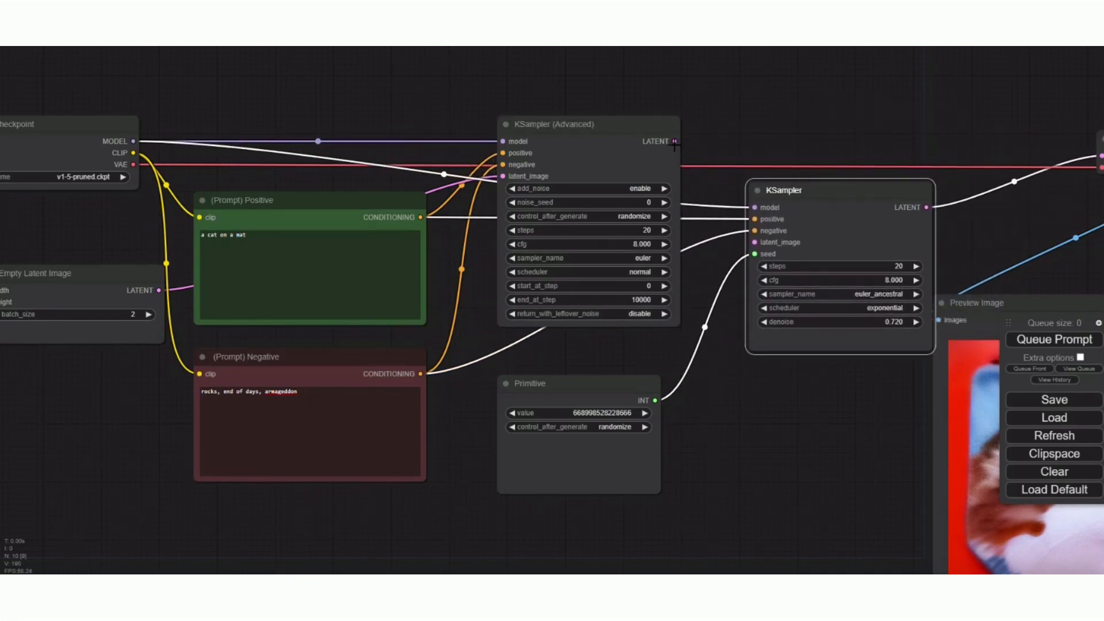
{"action": "left_click_drag", "start_coordinate": [675, 143], "coordinate": [755, 243]}
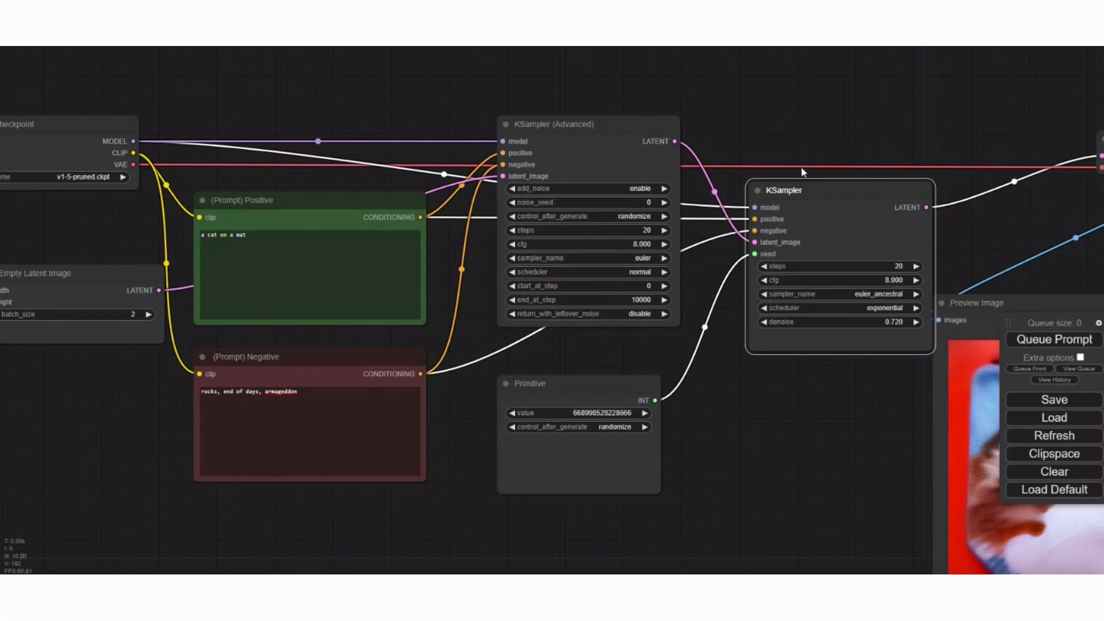
{"action": "left_click_drag", "start_coordinate": [810, 190], "coordinate": [803, 129]}
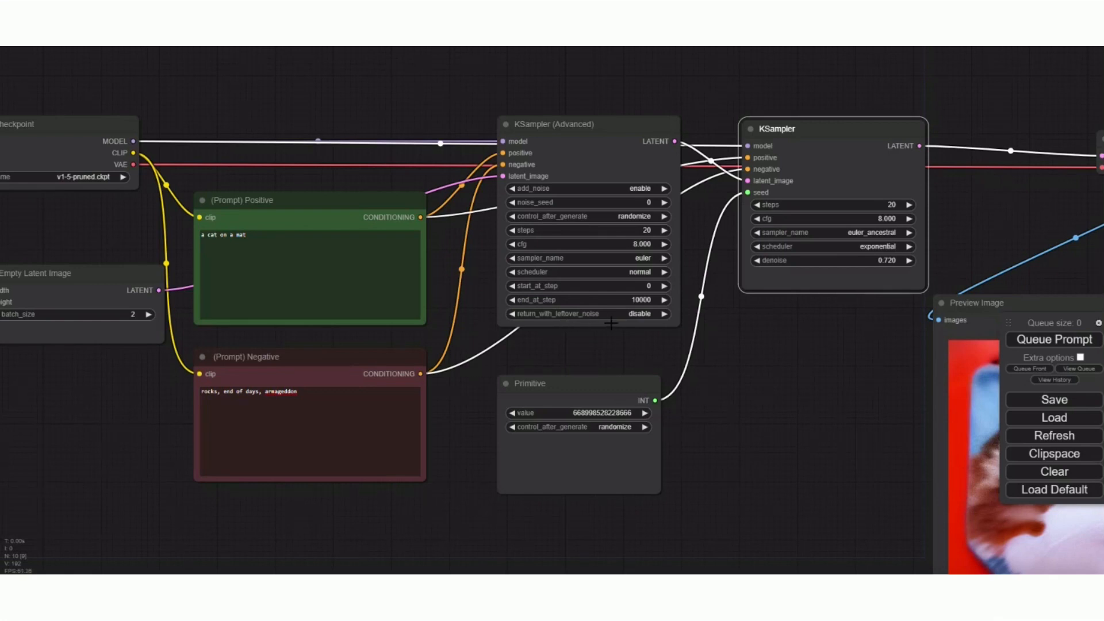
- Set the KSampler (Advanced) return_with_leftover_noise to enable and its steps to 3
{"action": "left_click", "coordinate": [639, 315]}
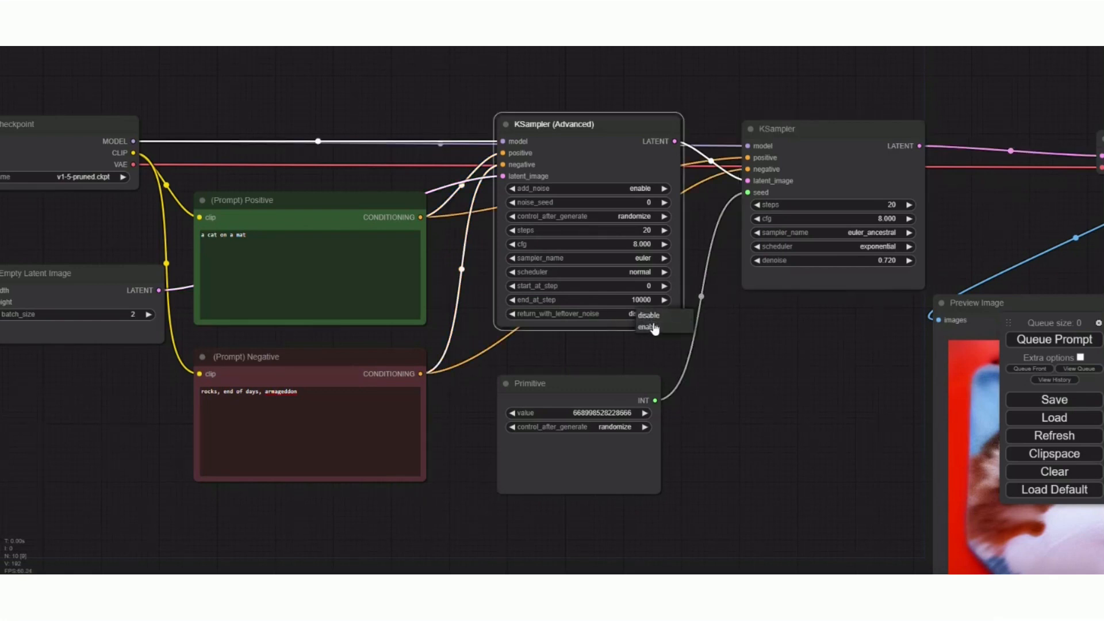
{"action": "left_click", "coordinate": [648, 327]}
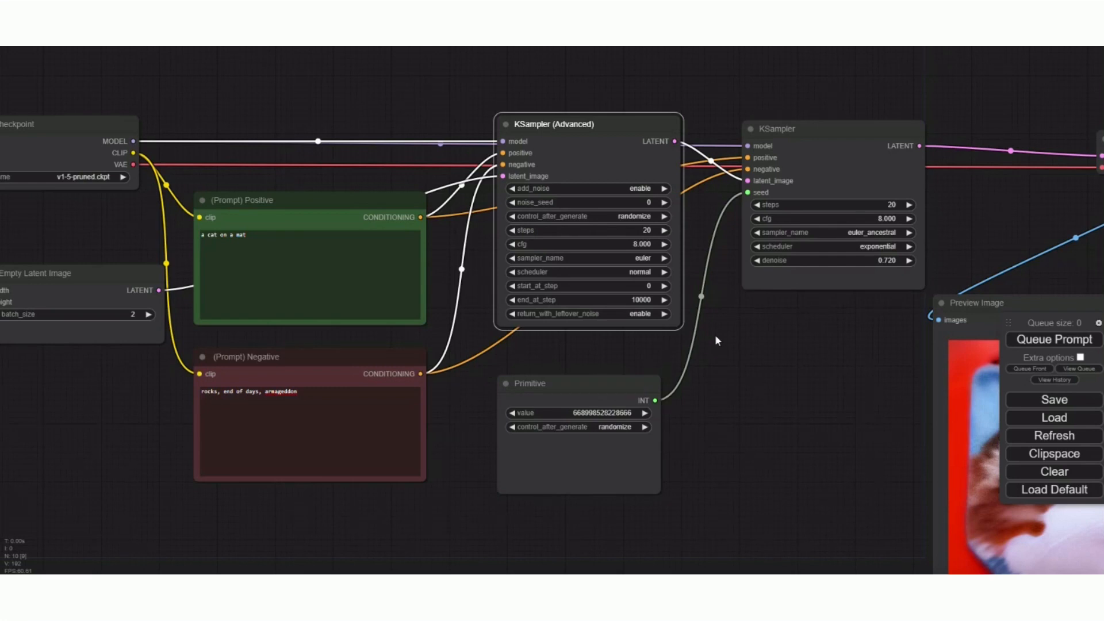
{"action": "left_click", "coordinate": [648, 231]}
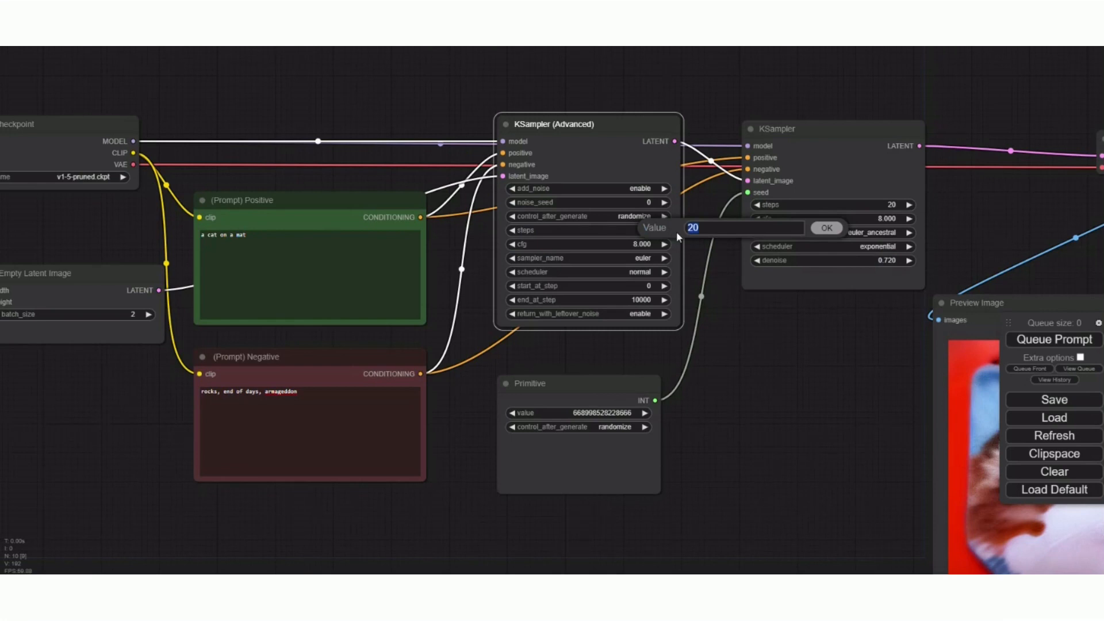
{"action": "type", "text": "3"}
{"action": "key", "text": "Return"}
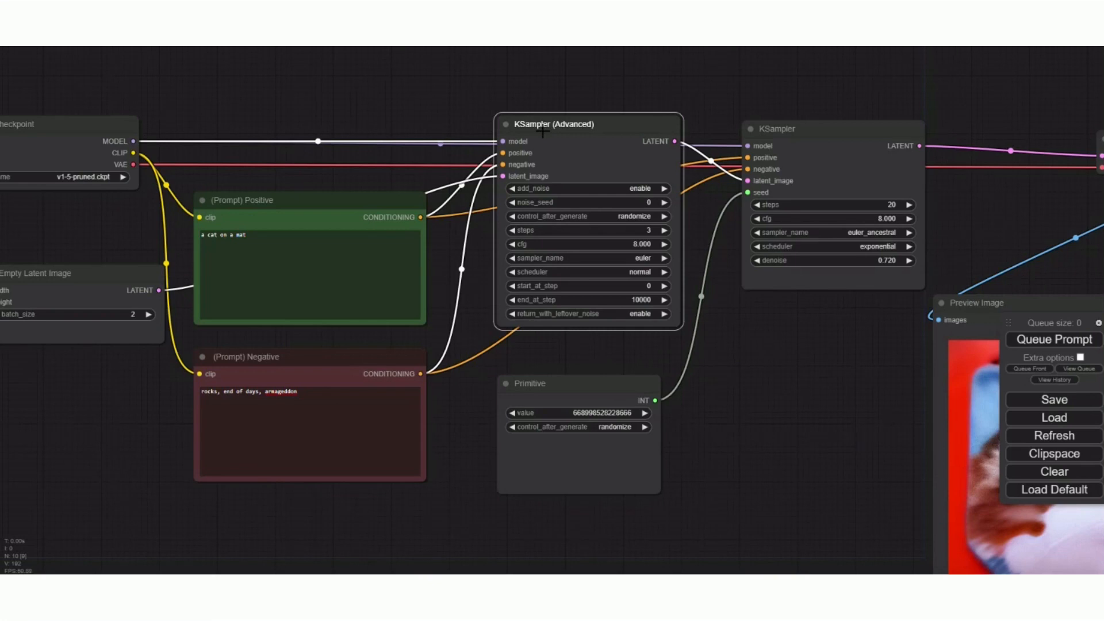
- Duplicate the KSampler (Advanced) node with its input connections and place the copy below the regular KSampler
{"action": "key", "text": "ctrl+shift+v"}
{"action": "left_click_drag", "start_coordinate": [600, 124], "coordinate": [774, 361]}
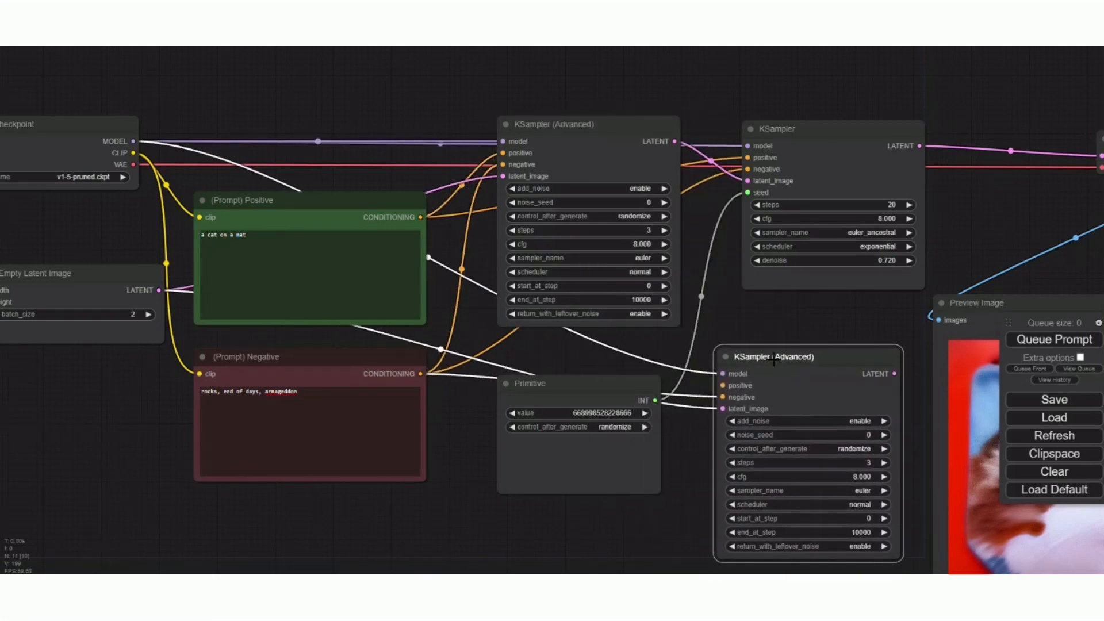
{"action": "left_click_drag", "start_coordinate": [829, 312], "coordinate": [507, 299]}
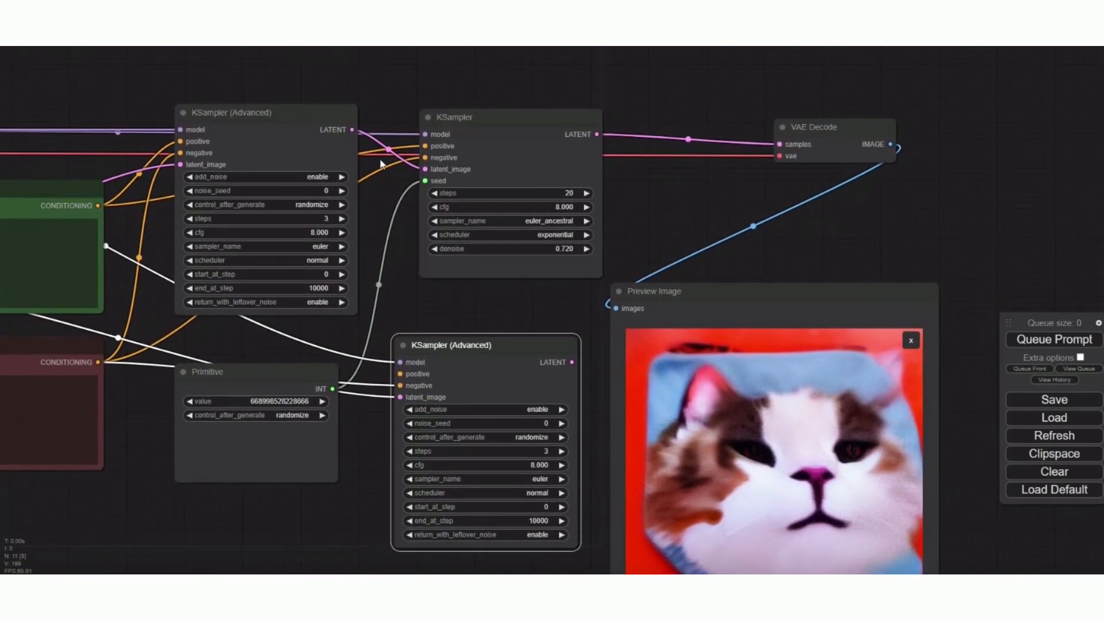
- Connect the first KSampler (Advanced) LATENT output to the copy's latent_image input and delete the regular KSampler
{"action": "left_click_drag", "start_coordinate": [349, 130], "coordinate": [401, 397]}
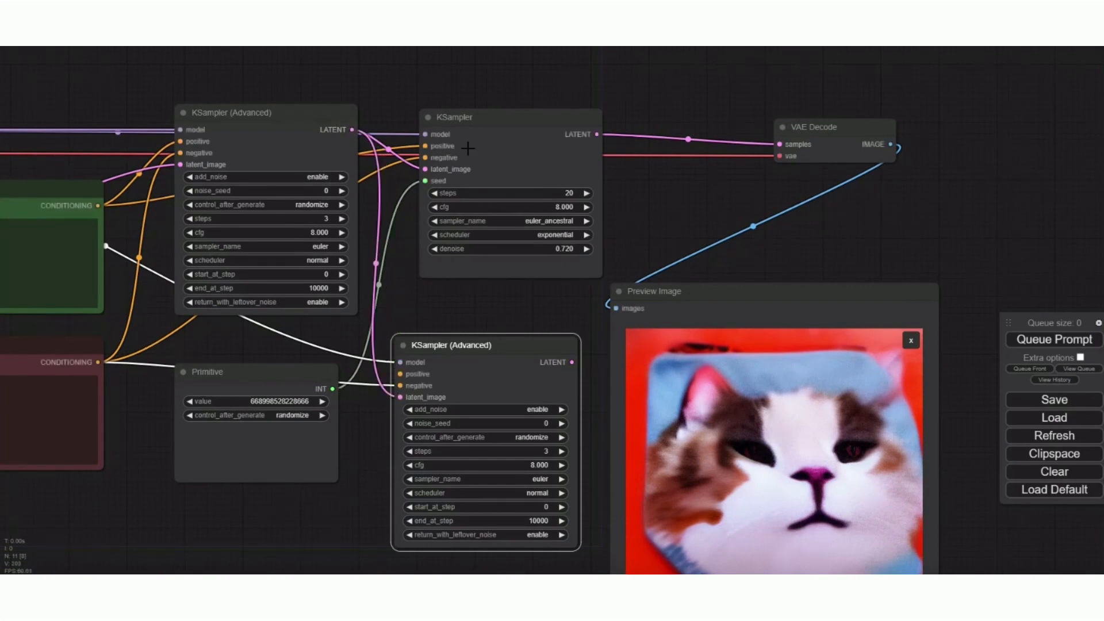
{"action": "left_click", "coordinate": [473, 113]}
{"action": "key", "text": "Delete"}
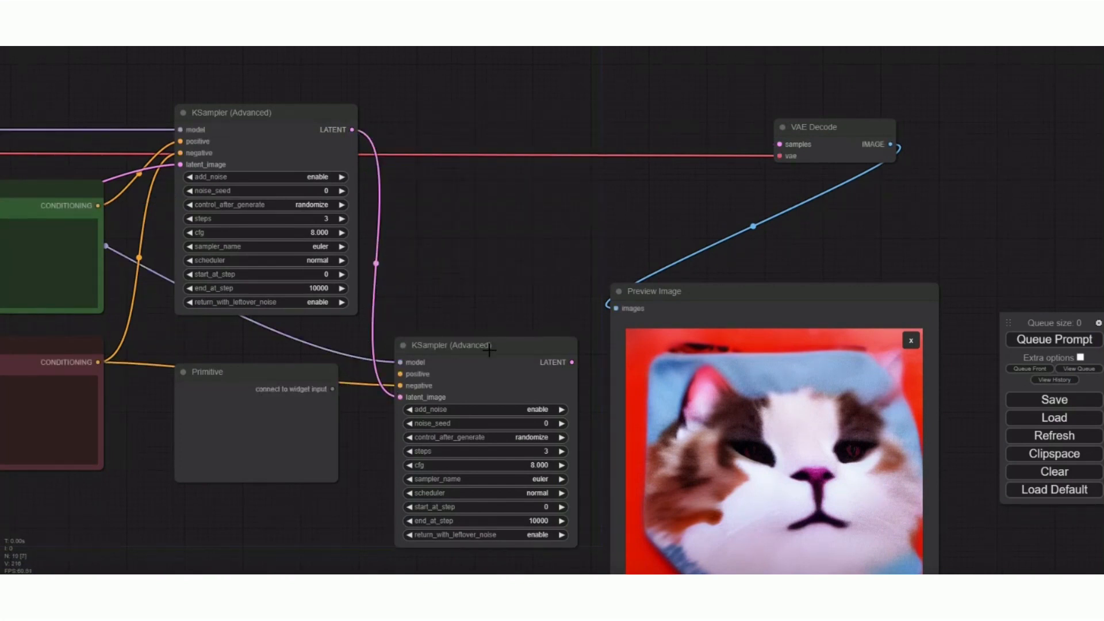
- Place the second KSampler (Advanced) beside the first and connect its LATENT output to the VAE Decode samples input
{"action": "left_click_drag", "start_coordinate": [495, 346], "coordinate": [548, 126]}
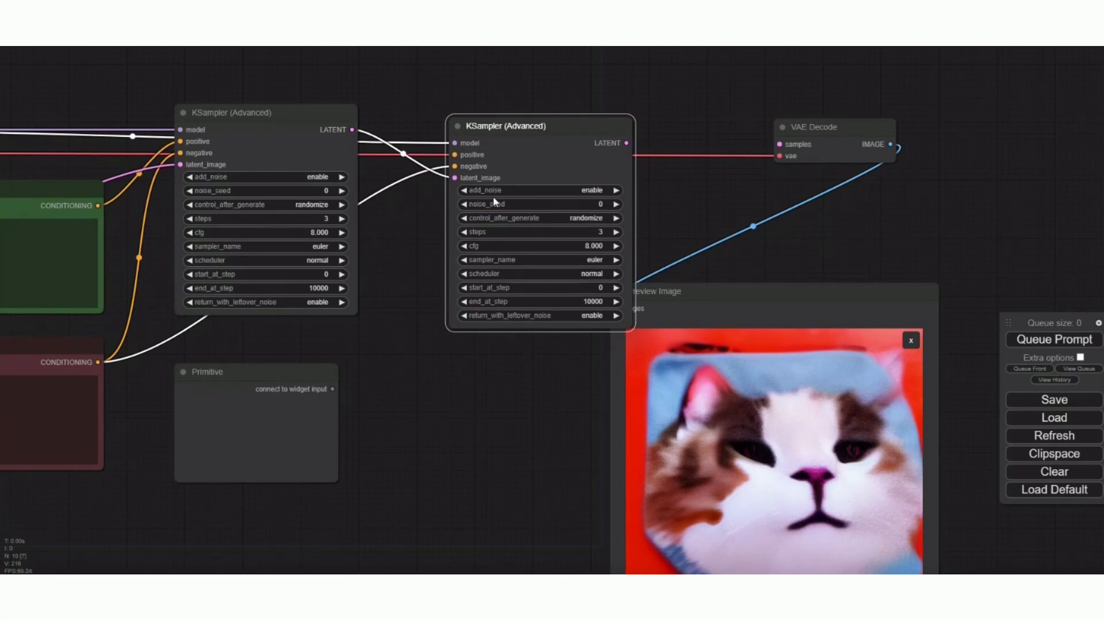
{"action": "left_click_drag", "start_coordinate": [627, 142], "coordinate": [780, 144]}
{"action": "left_click_drag", "start_coordinate": [592, 118], "coordinate": [555, 118]}
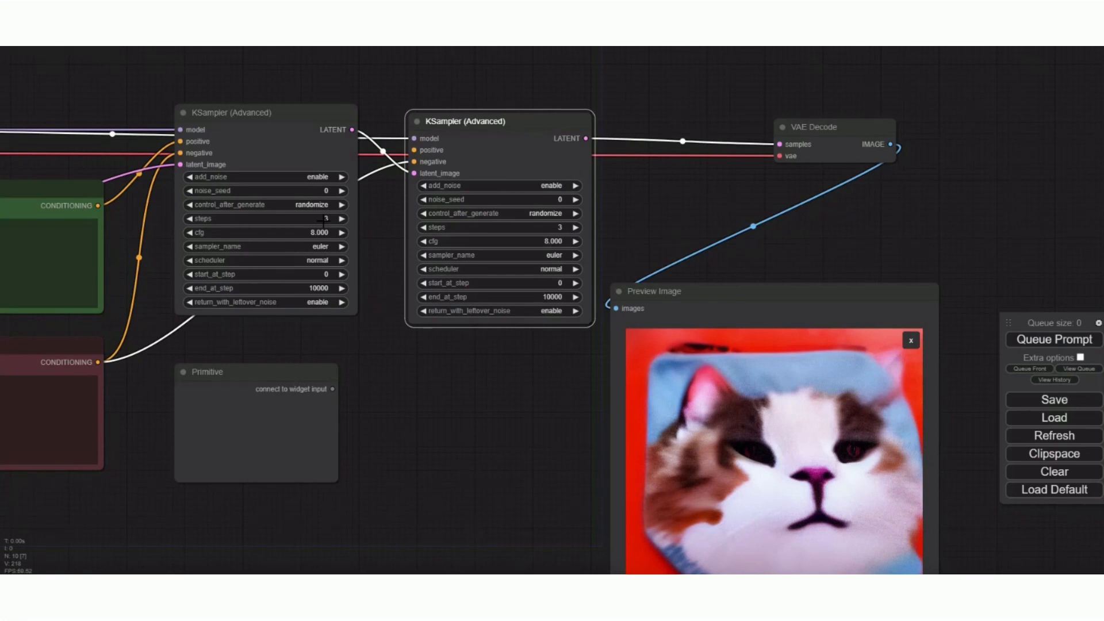
- Set the second KSampler (Advanced) to start_at_step 3, steps 40 and return_with_leftover_noise disable, and align it with the first sampler
{"action": "left_click", "coordinate": [576, 283]}
{"action": "left_click_drag", "start_coordinate": [515, 118], "coordinate": [512, 110]}
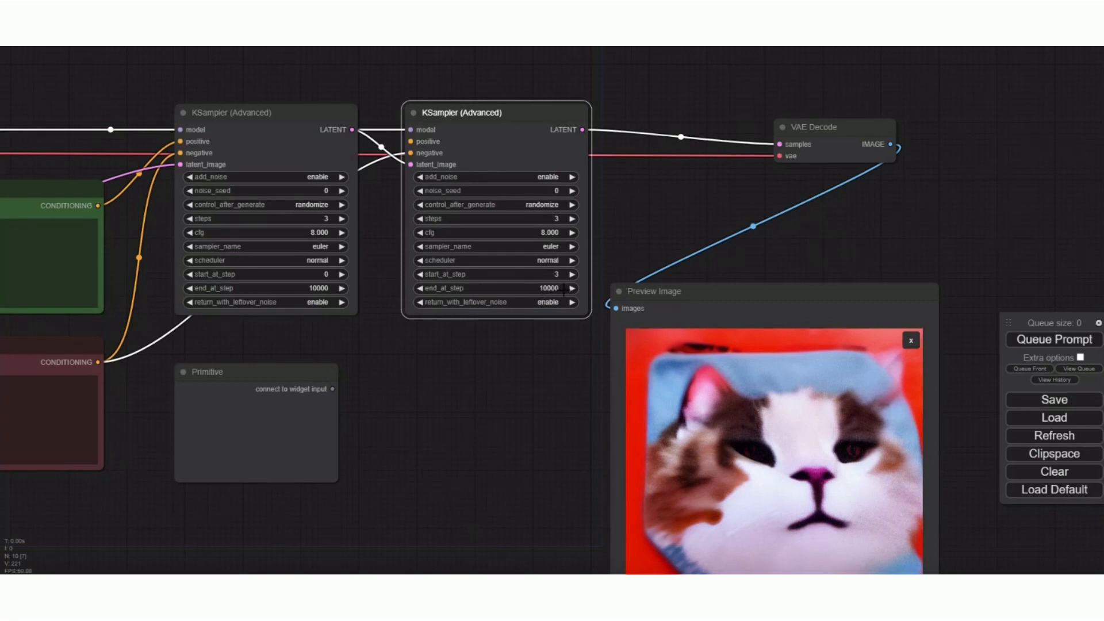
{"action": "left_click", "coordinate": [558, 219]}
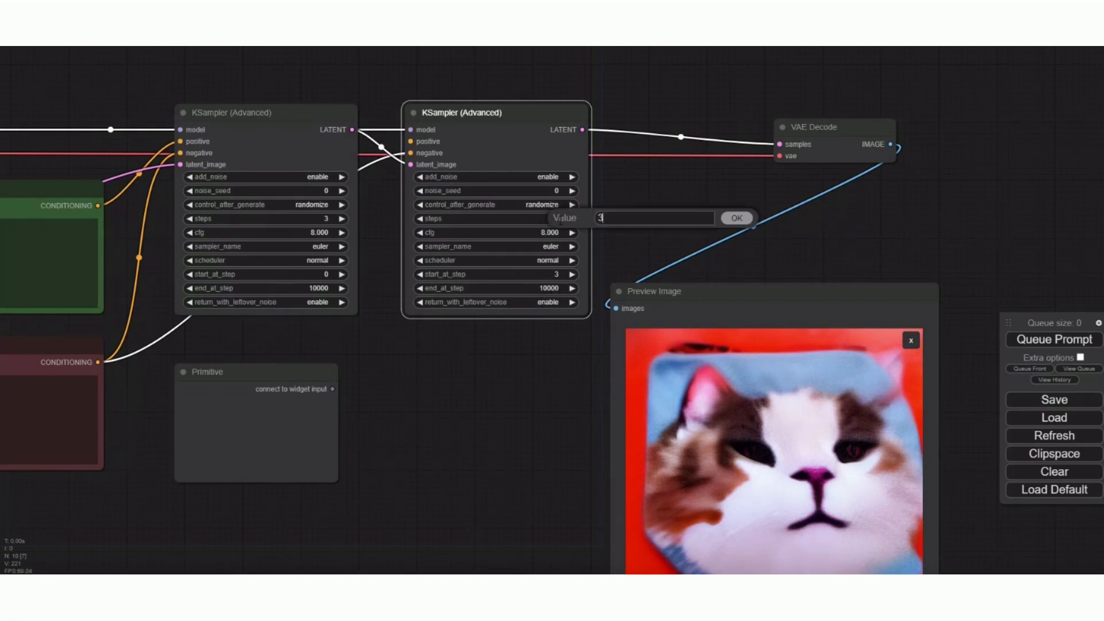
{"action": "key", "text": "BackSpace"}
{"action": "type", "text": "40"}
{"action": "left_click", "coordinate": [735, 219]}
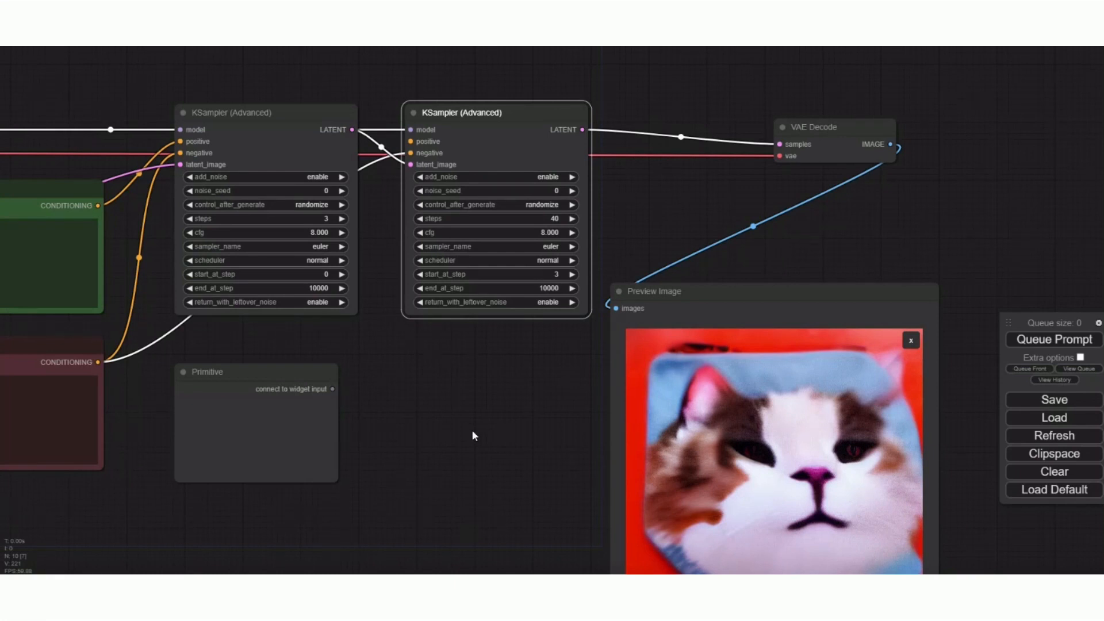
{"action": "left_click", "coordinate": [572, 303]}
- Try to queue the prompt with the two chained KSampler (Advanced) nodes
{"action": "scroll", "coordinate": [539, 425], "scroll_direction": "down", "scroll_amount": 5}
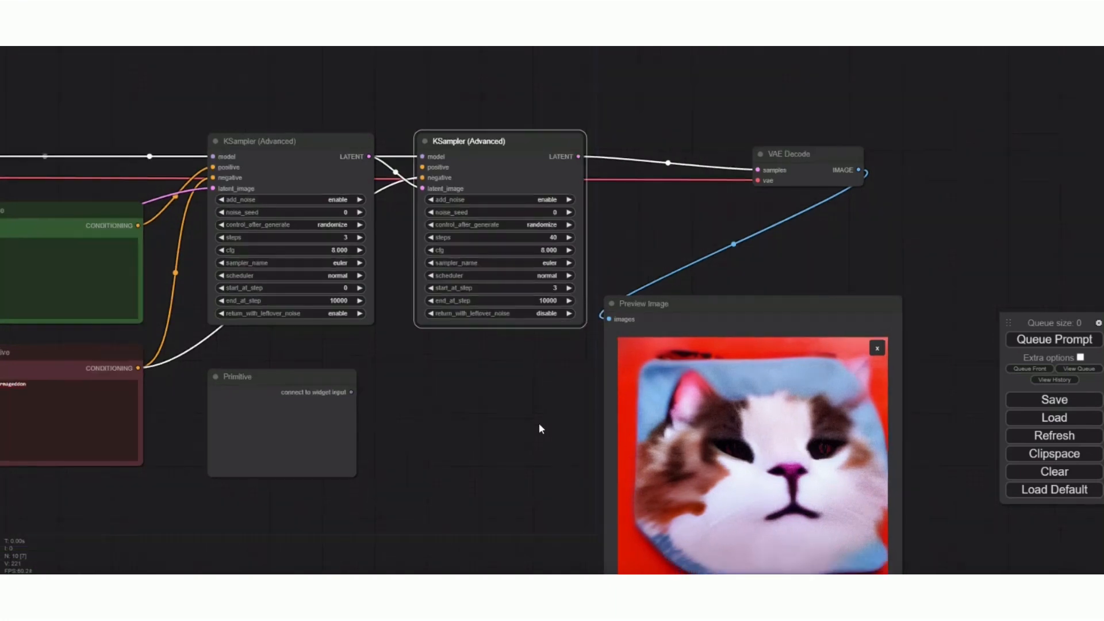
{"action": "left_click", "coordinate": [1040, 341]}
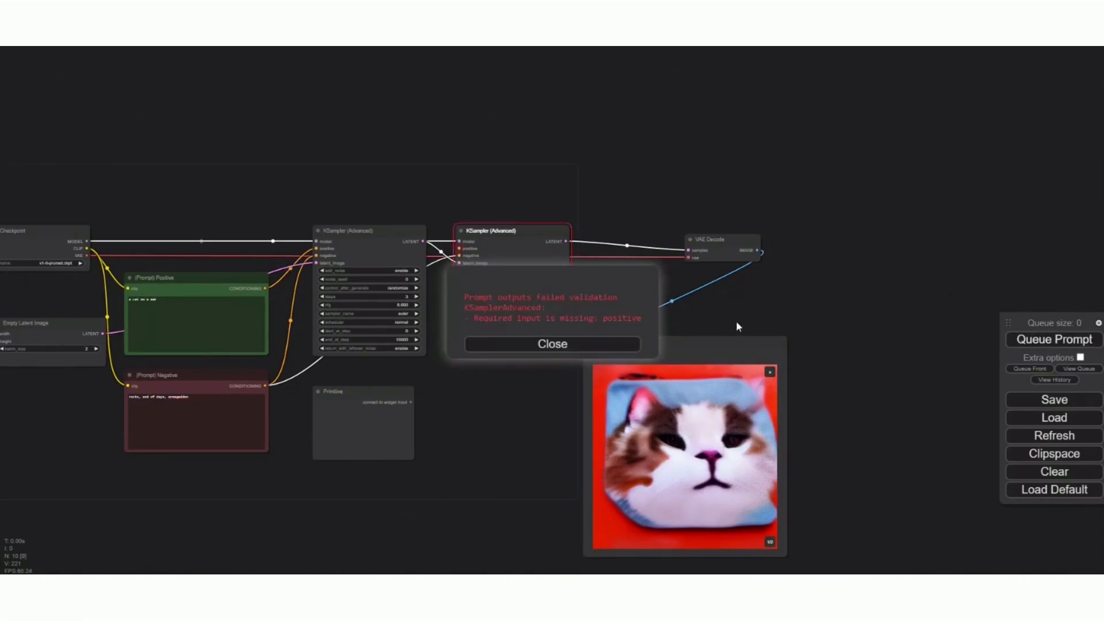
{"action": "left_click", "coordinate": [553, 347]}
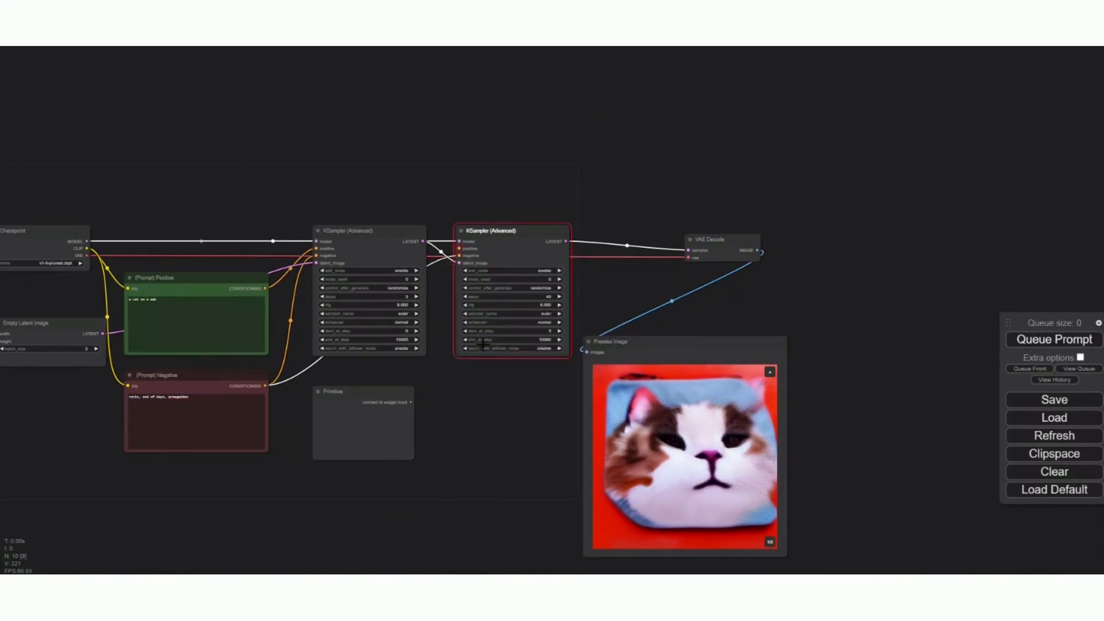
- Connect the (Prompt) Positive CONDITIONING output to the second KSampler (Advanced) positive input
{"action": "scroll", "coordinate": [381, 338], "scroll_direction": "up", "scroll_amount": 6}
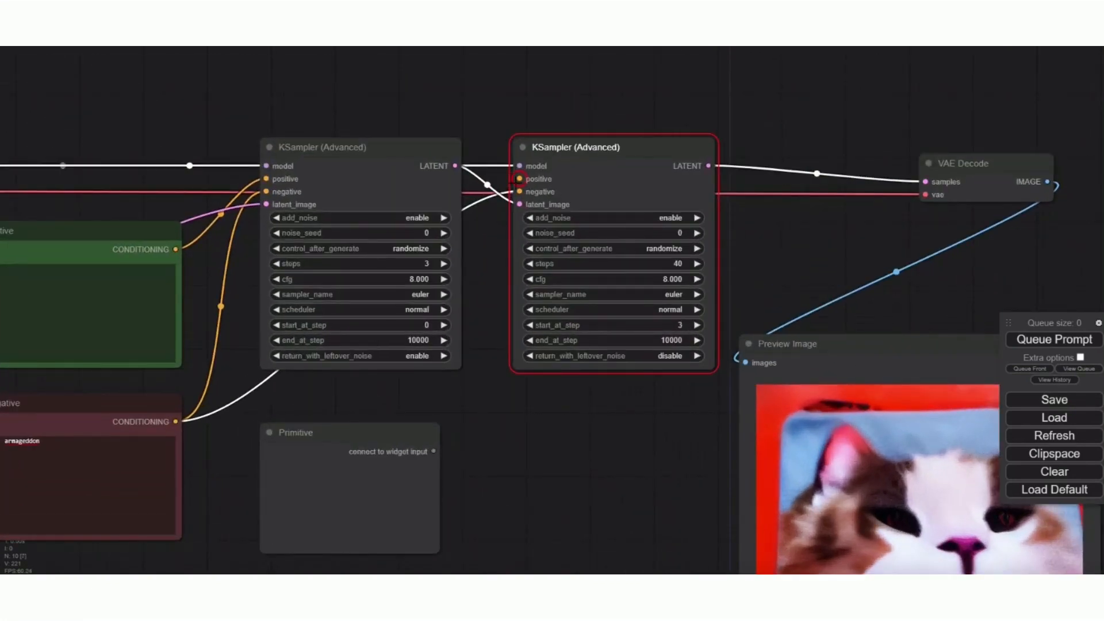
{"action": "left_click_drag", "start_coordinate": [245, 292], "coordinate": [330, 296]}
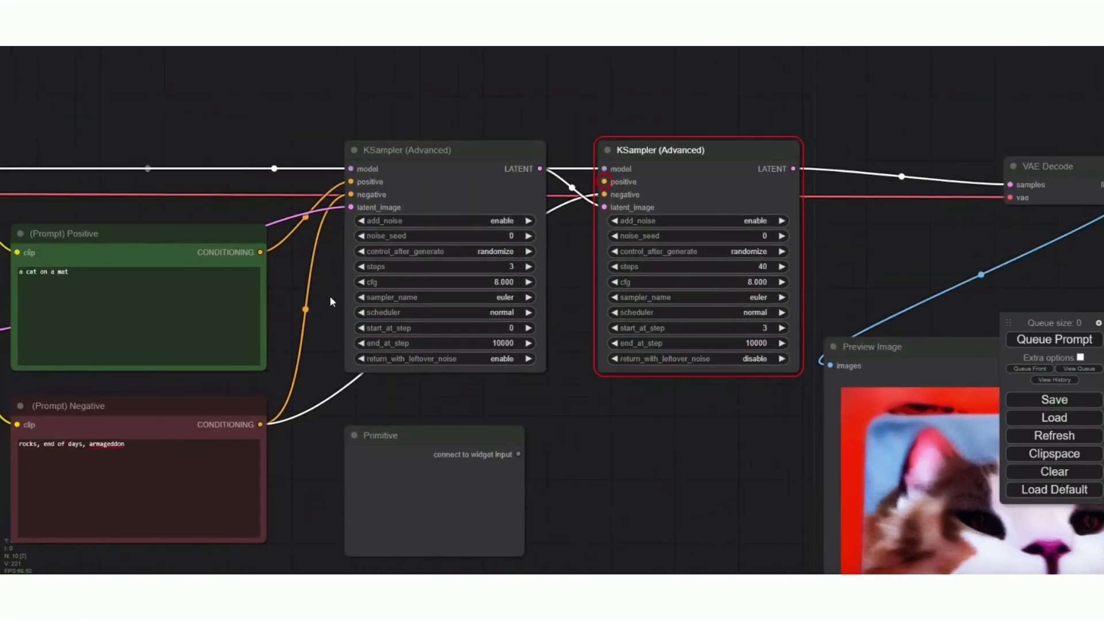
{"action": "left_click_drag", "start_coordinate": [261, 252], "coordinate": [604, 181]}
- Queue the prompt and enlarge the first generated image in the Preview Image node
{"action": "scroll", "coordinate": [719, 456], "scroll_direction": "down", "scroll_amount": 3}
{"action": "left_click_drag", "start_coordinate": [694, 449], "coordinate": [601, 388]}
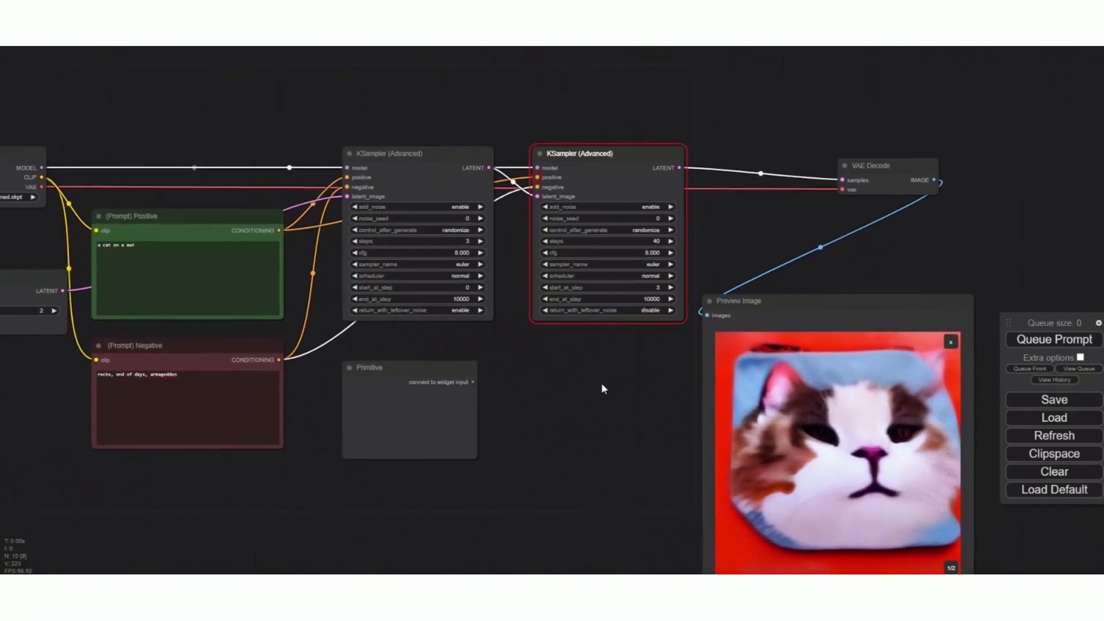
{"action": "scroll", "coordinate": [602, 389], "scroll_direction": "down", "scroll_amount": 1}
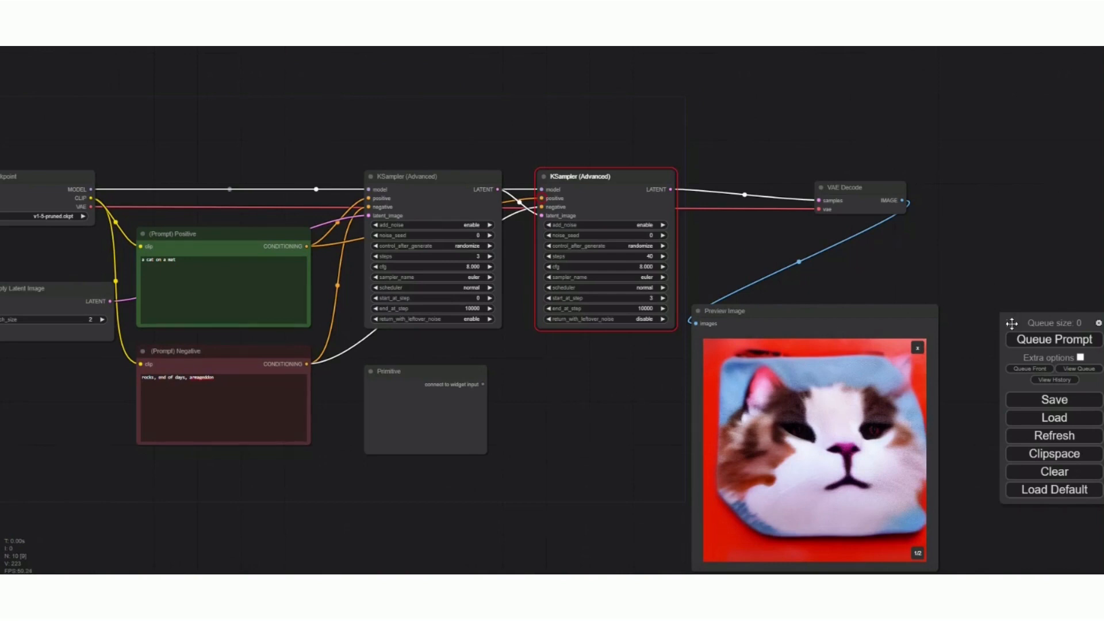
{"action": "left_click", "coordinate": [1037, 340]}
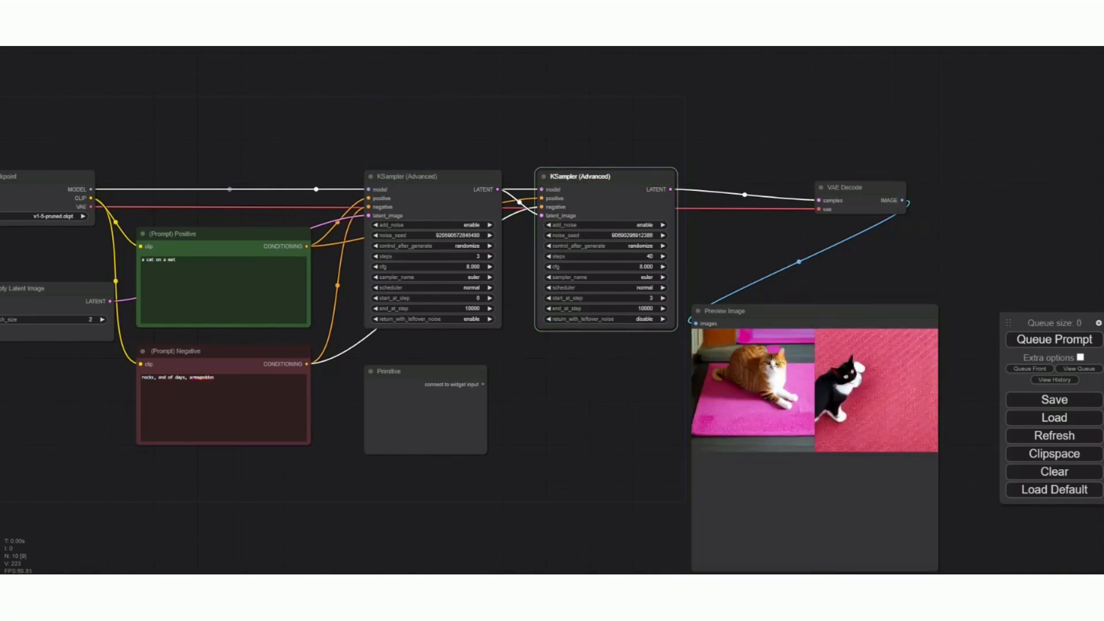
{"action": "left_click", "coordinate": [739, 403]}
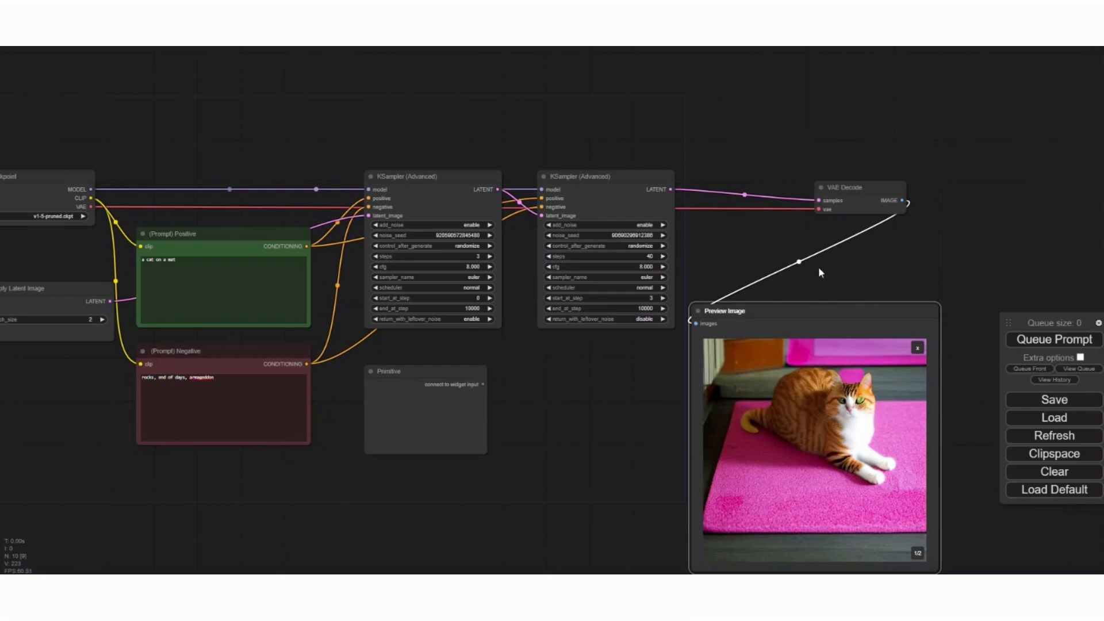
- Move the Preview Image node closer to VAE Decode and save its displayed image as a PNG file
{"action": "left_click_drag", "start_coordinate": [805, 310], "coordinate": [826, 277]}
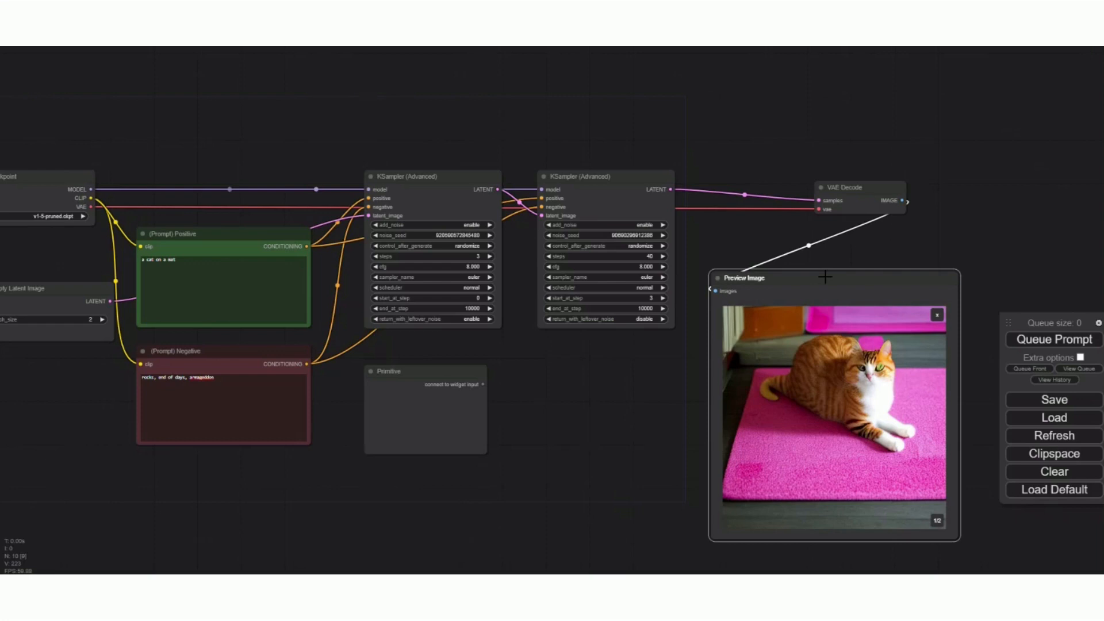
{"action": "right_click", "coordinate": [835, 348]}
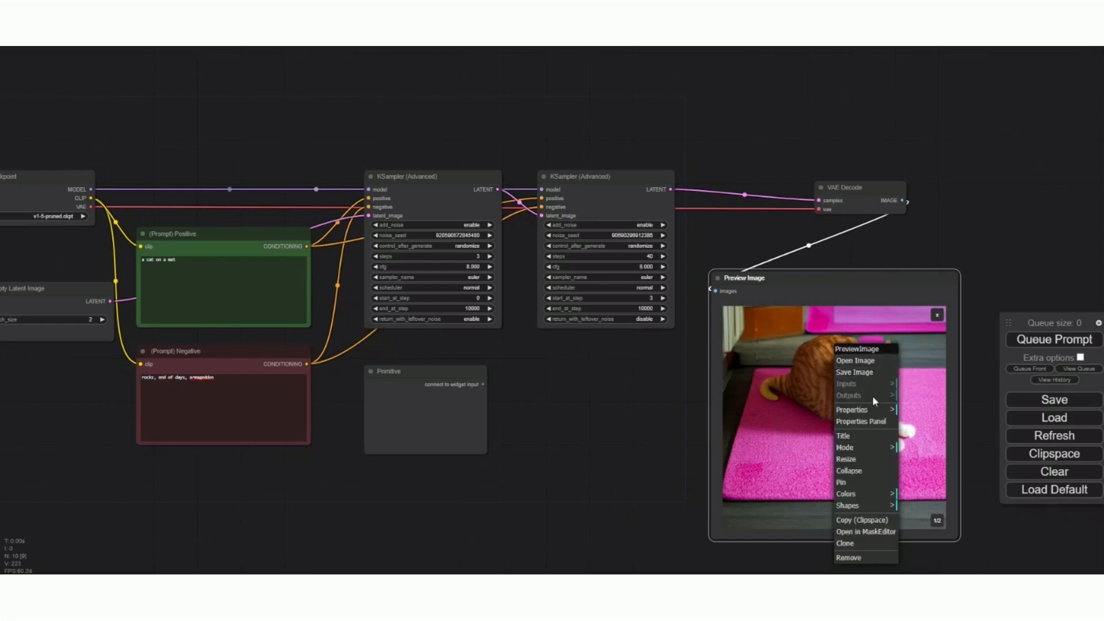
{"action": "left_click", "coordinate": [866, 372]}
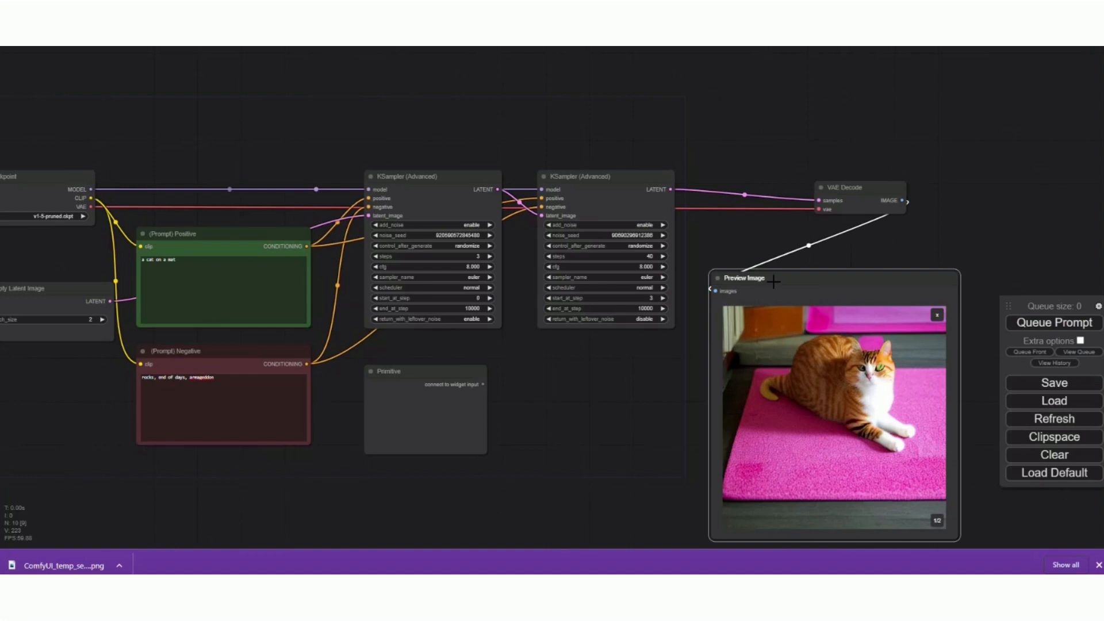
- Save the workflow to a file named workflow.json
{"action": "left_click", "coordinate": [1055, 384]}
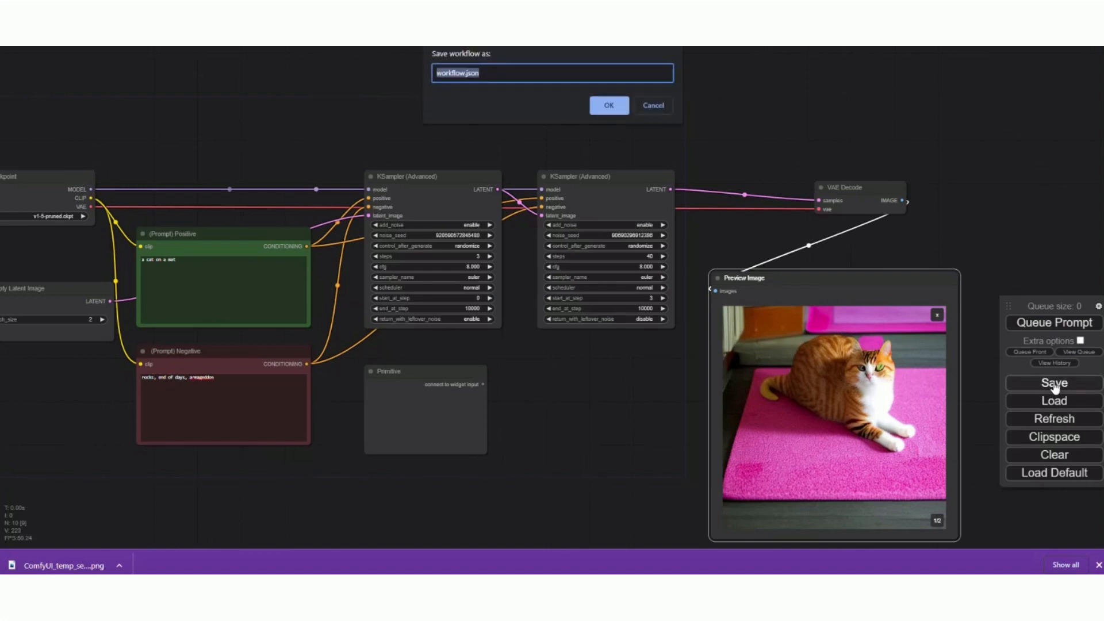
{"action": "left_click", "coordinate": [441, 73]}
{"action": "left_click", "coordinate": [605, 105]}
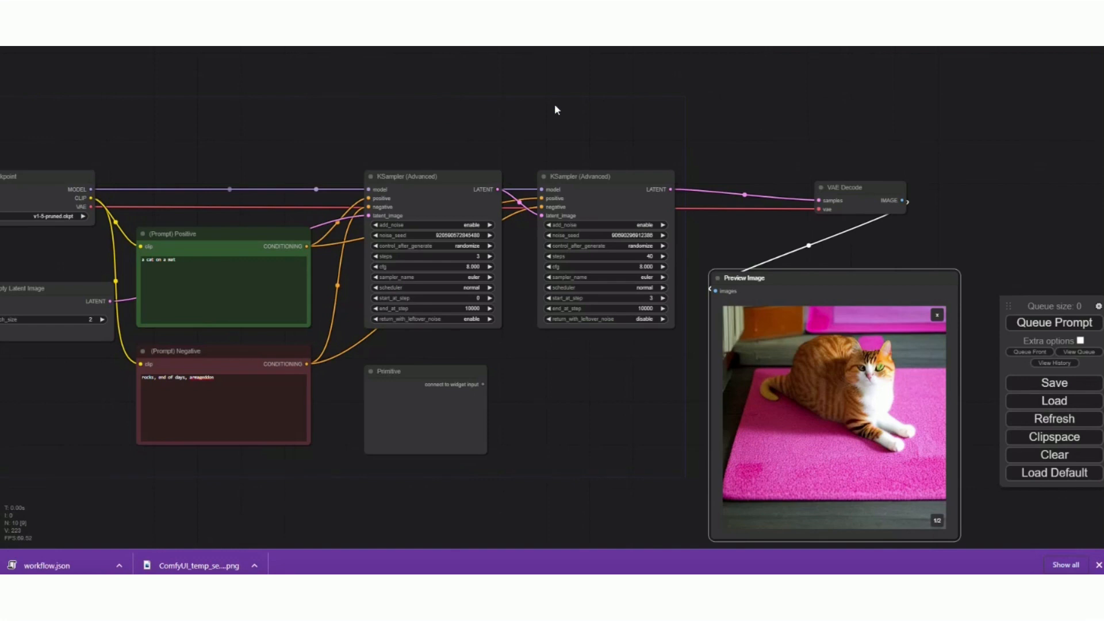
- Delete the second KSampler (Advanced), restore the workflow by loading the downloaded PNG, and shift the Preview Image node
{"action": "scroll", "coordinate": [526, 121], "scroll_direction": "down", "scroll_amount": 4}
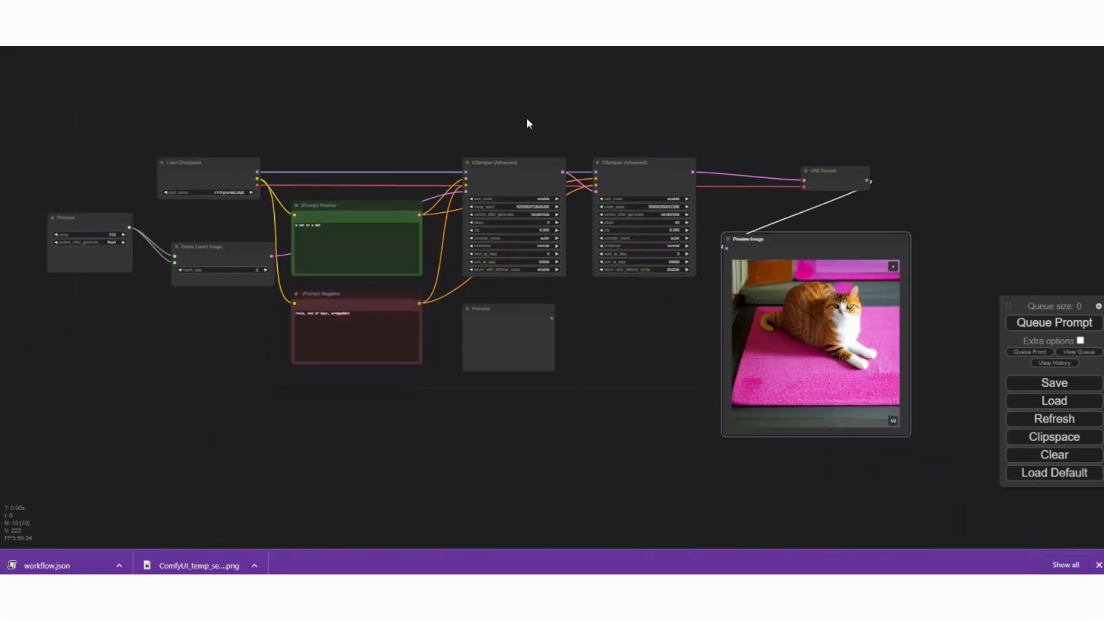
{"action": "left_click", "coordinate": [614, 161]}
{"action": "key", "text": "Delete"}
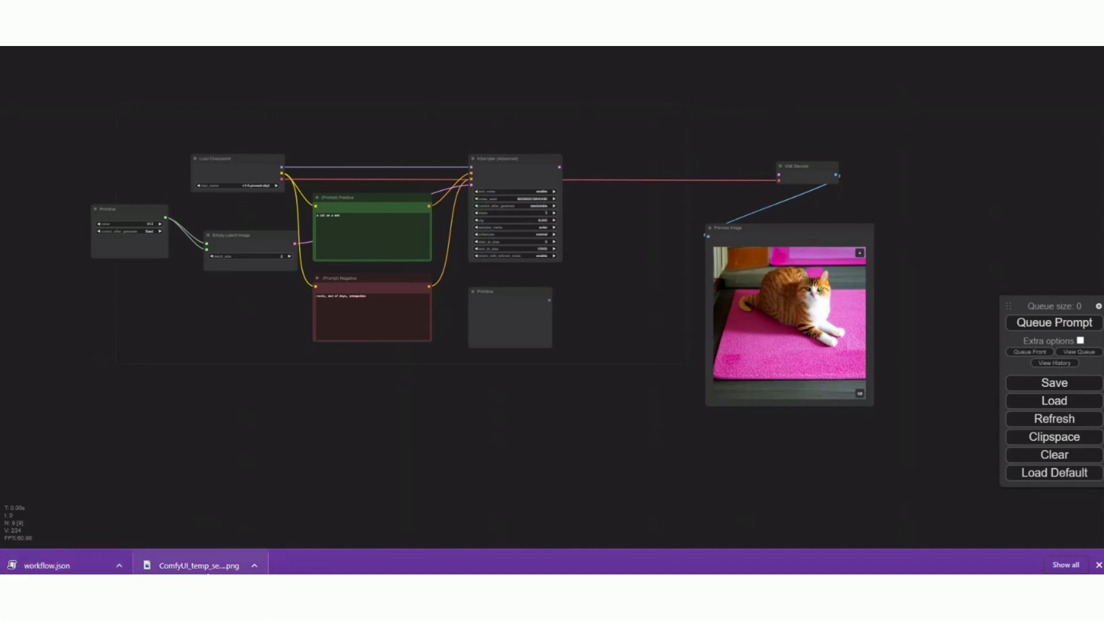
{"action": "left_click_drag", "start_coordinate": [208, 573], "coordinate": [436, 431]}
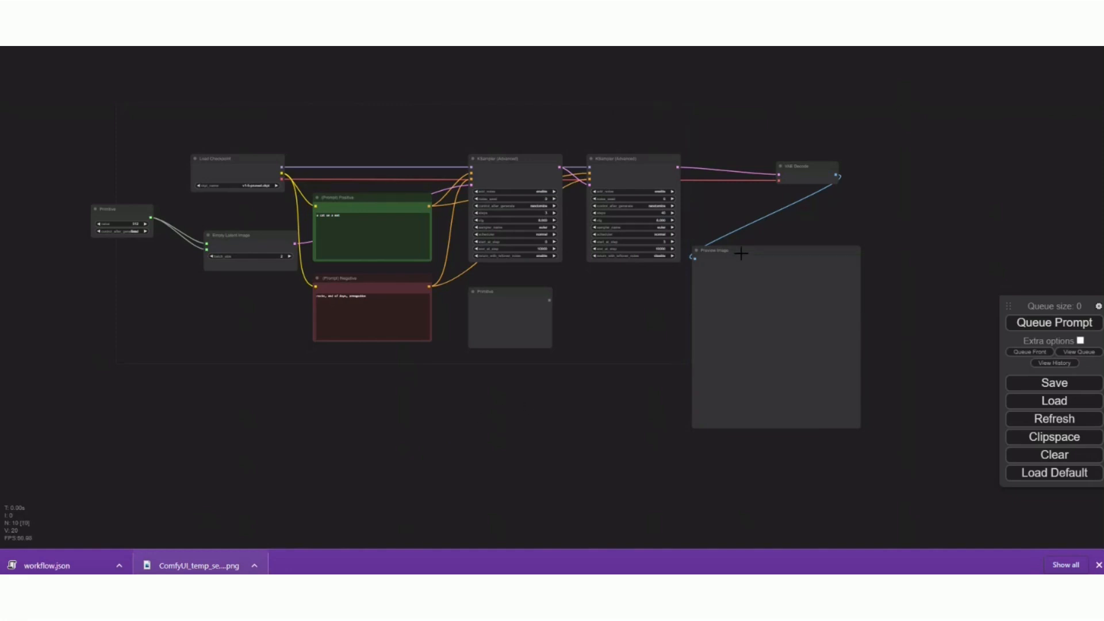
{"action": "left_click_drag", "start_coordinate": [743, 254], "coordinate": [790, 249]}
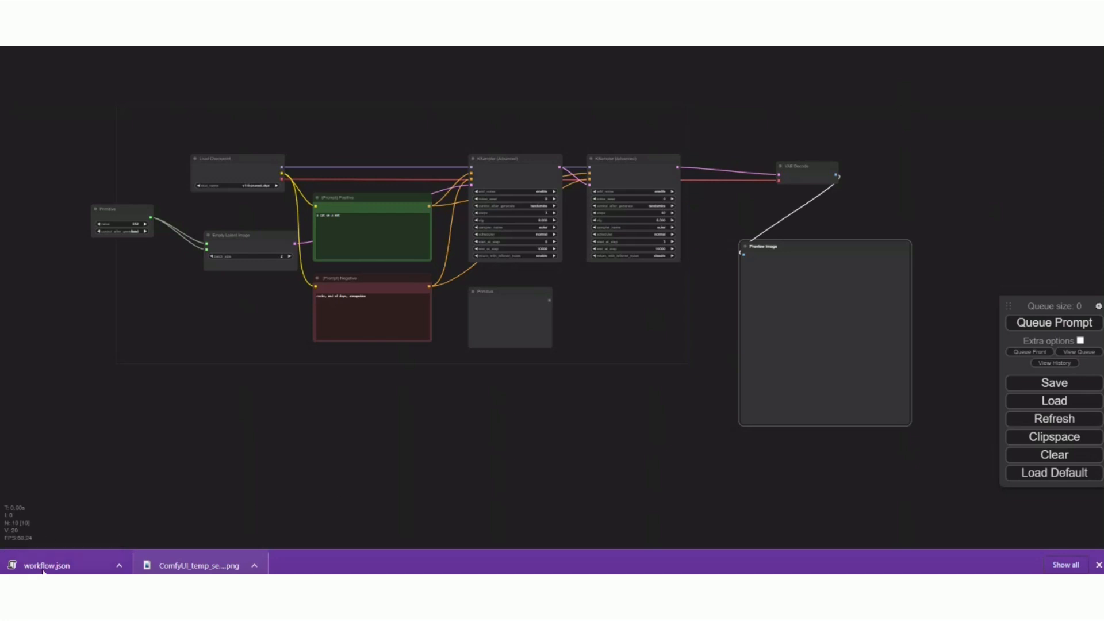
- Load the workflow from the downloaded workflow.json and move the Preview Image node further from the samplers
{"action": "left_click_drag", "start_coordinate": [36, 565], "coordinate": [389, 375]}
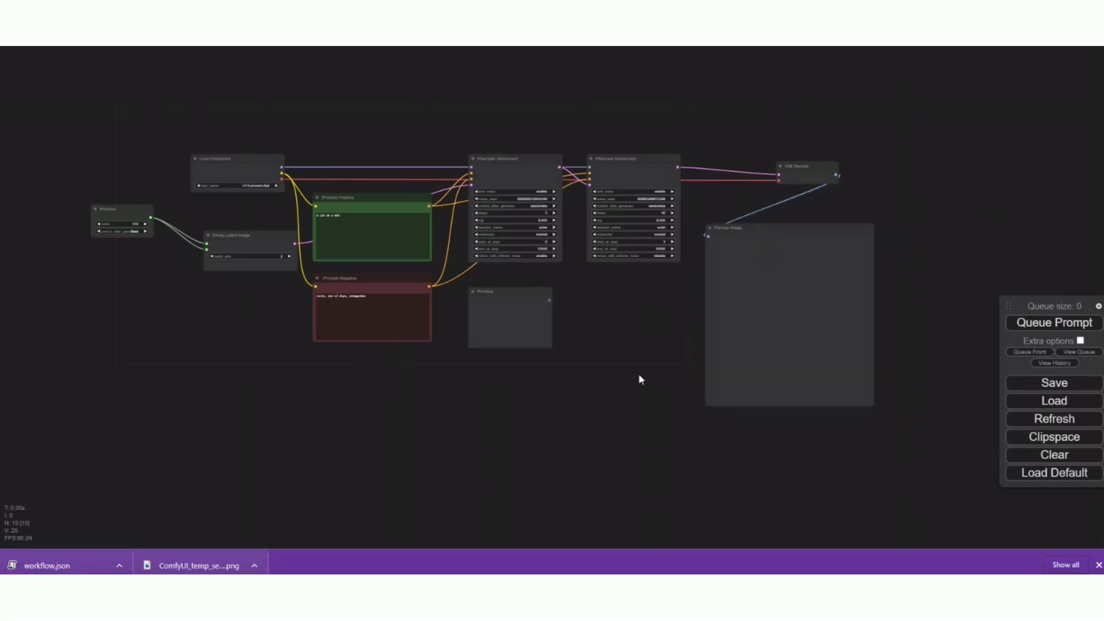
{"action": "left_click_drag", "start_coordinate": [753, 228], "coordinate": [809, 229]}
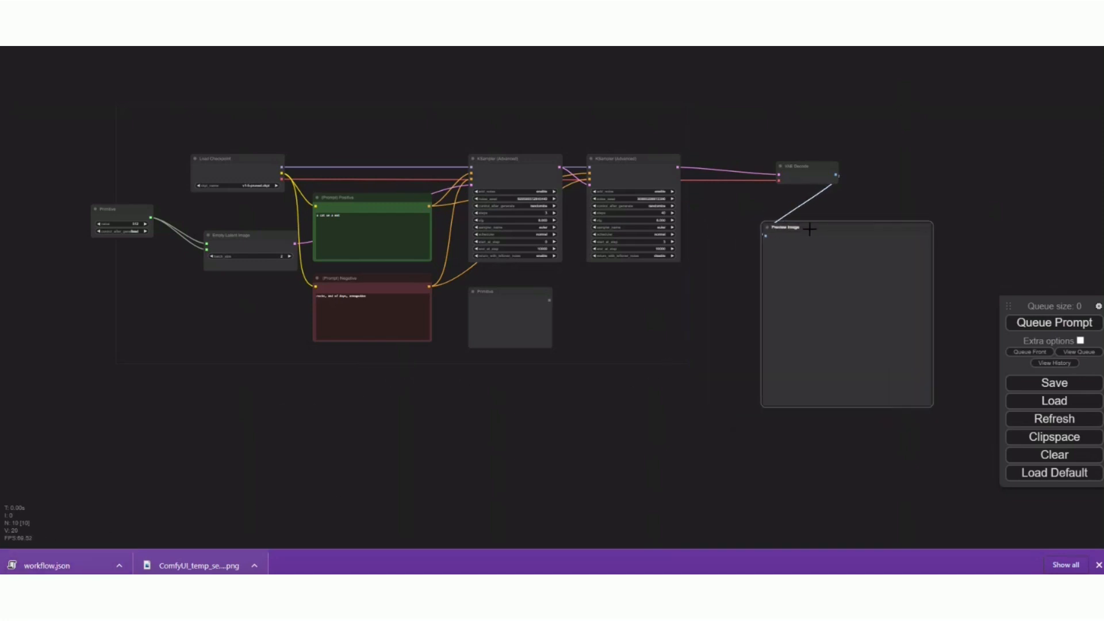
- Delete the unconnected Primitive node below the first KSampler (Advanced)
{"action": "scroll", "coordinate": [588, 393], "scroll_direction": "down", "scroll_amount": 2}
{"action": "scroll", "coordinate": [588, 393], "scroll_direction": "up", "scroll_amount": 7}
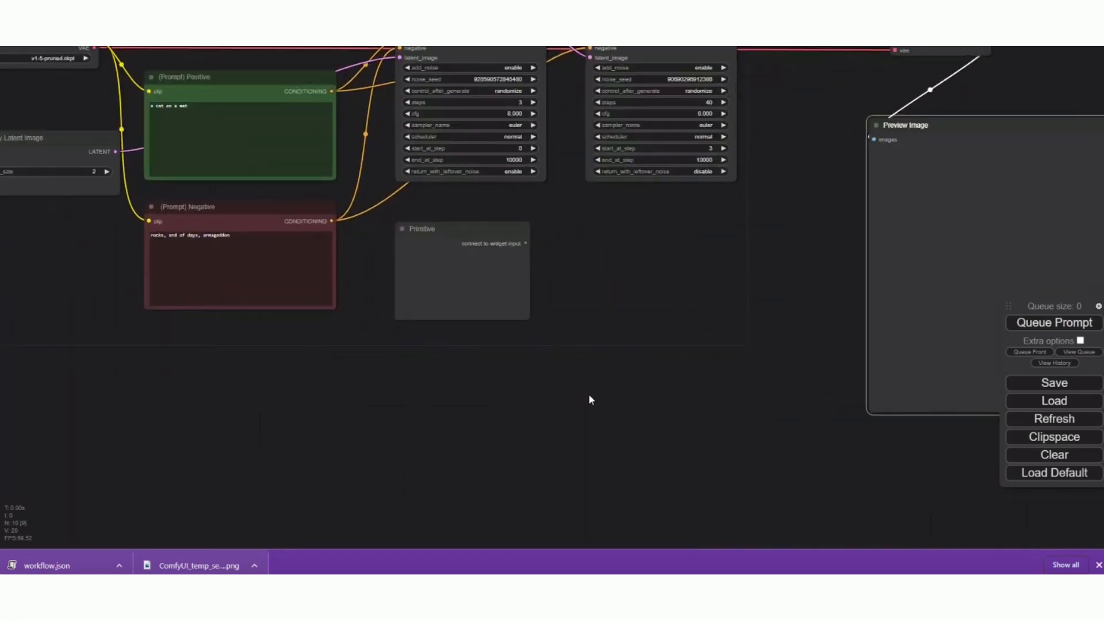
{"action": "scroll", "coordinate": [589, 394], "scroll_direction": "up", "scroll_amount": 4}
{"action": "scroll", "coordinate": [653, 416], "scroll_direction": "down", "scroll_amount": 2}
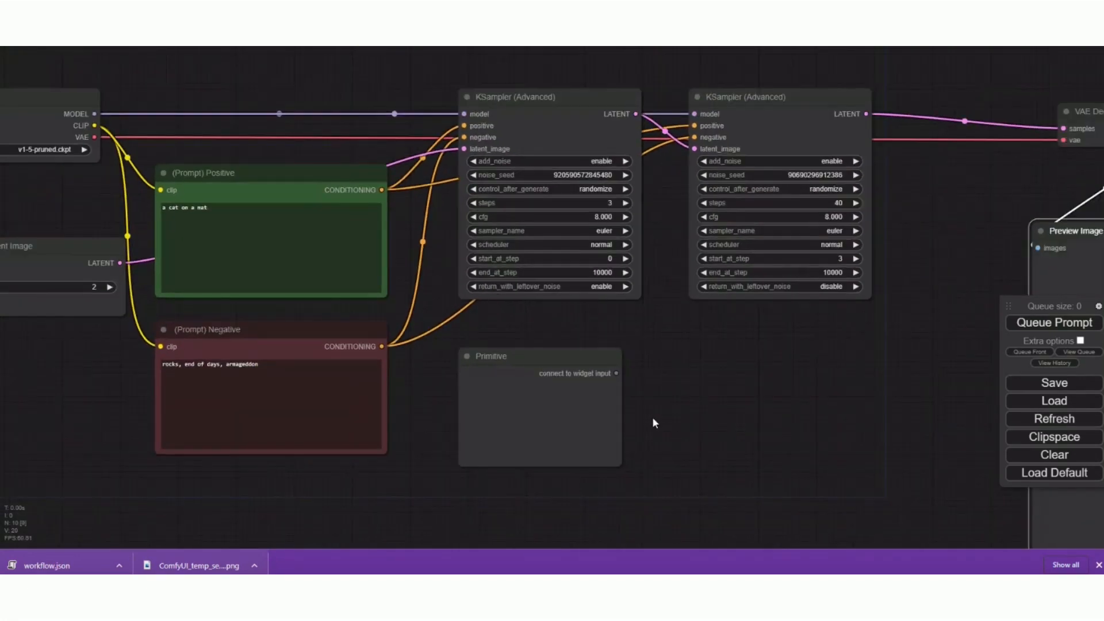
{"action": "scroll", "coordinate": [653, 424], "scroll_direction": "down", "scroll_amount": 1}
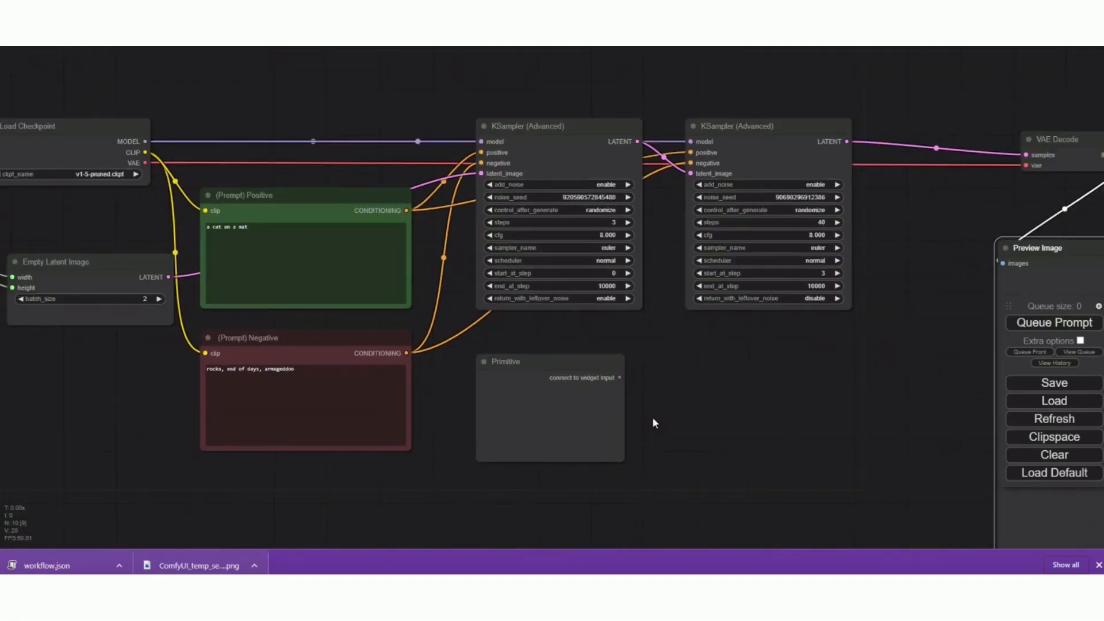
{"action": "left_click", "coordinate": [566, 362]}
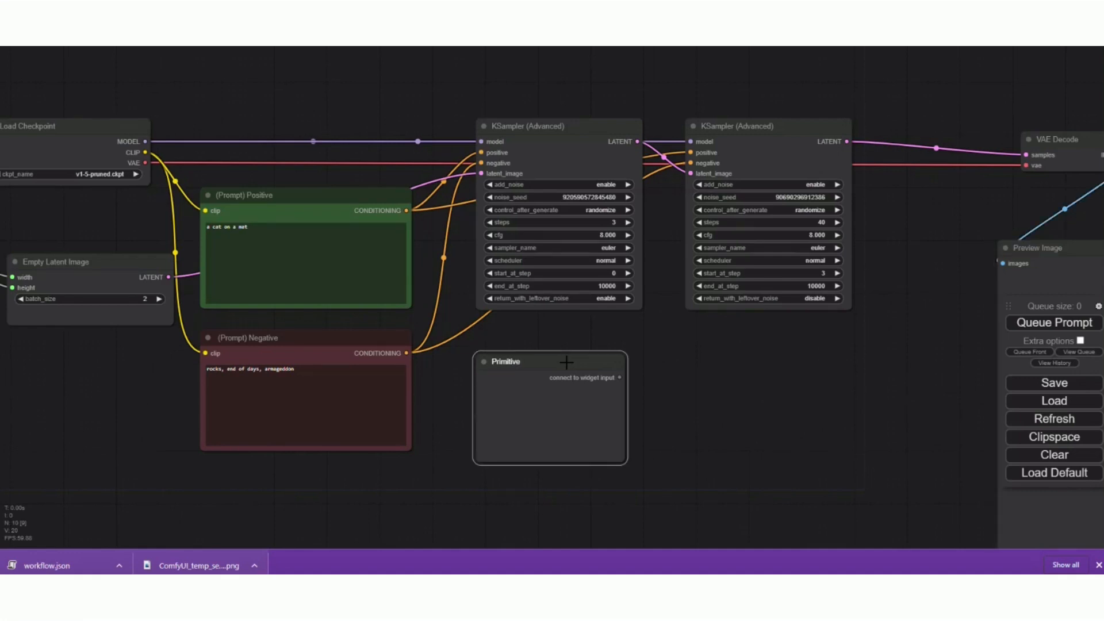
{"action": "key", "text": "Delete"}
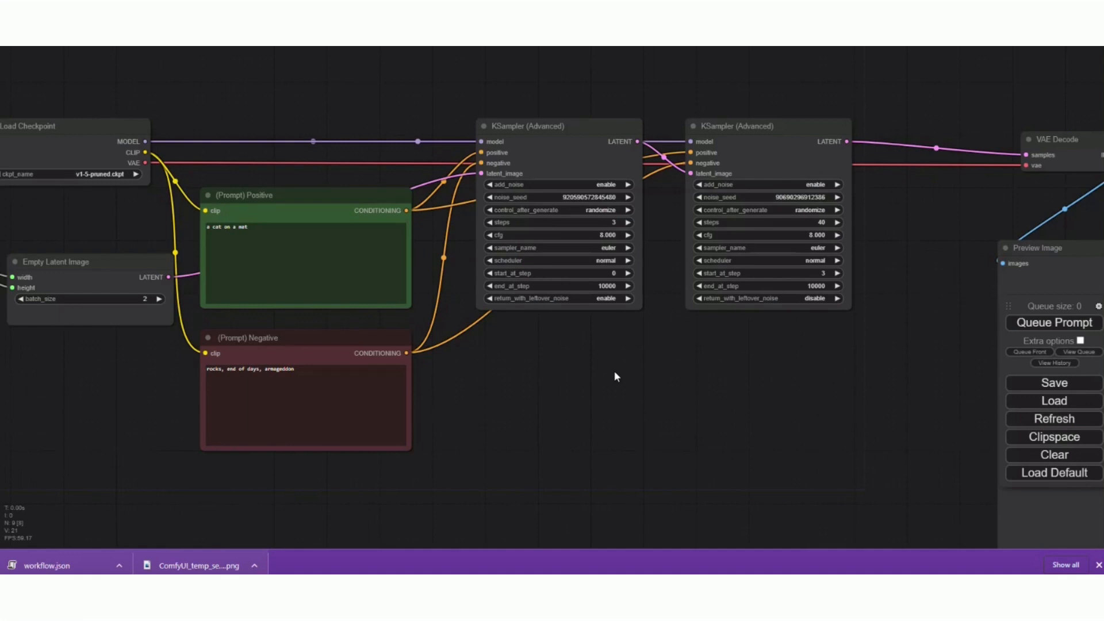
{"action": "scroll", "coordinate": [614, 377], "scroll_direction": "down", "scroll_amount": 3}
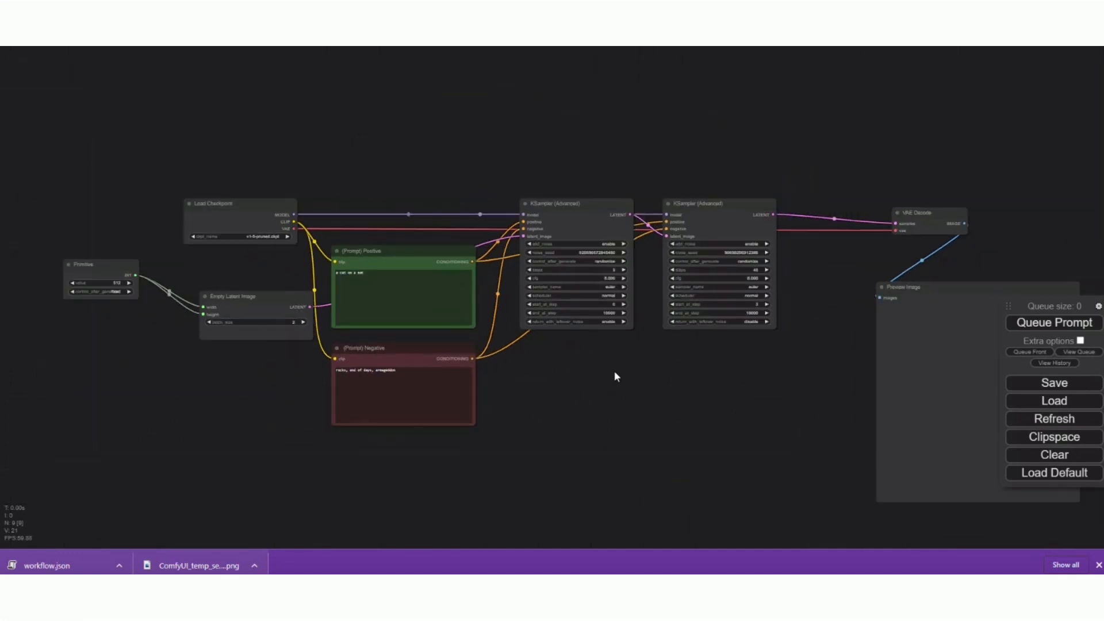
{"action": "left_click_drag", "start_coordinate": [768, 374], "coordinate": [632, 368]}
{"action": "scroll", "coordinate": [627, 366], "scroll_direction": "down", "scroll_amount": 2}
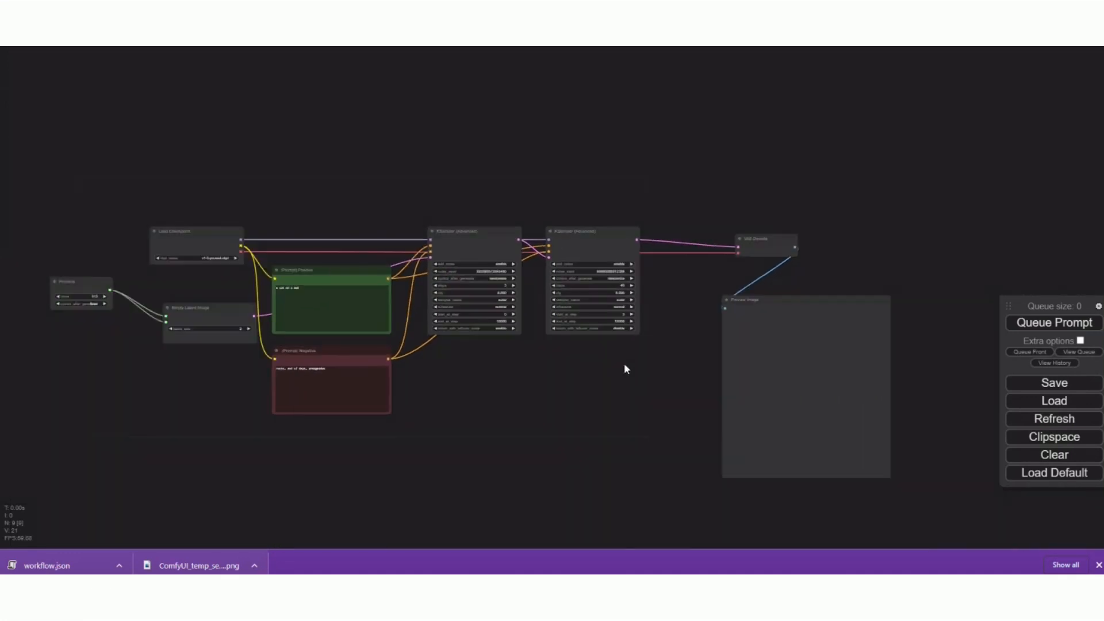
{"action": "scroll", "coordinate": [618, 365], "scroll_direction": "up", "scroll_amount": 6}
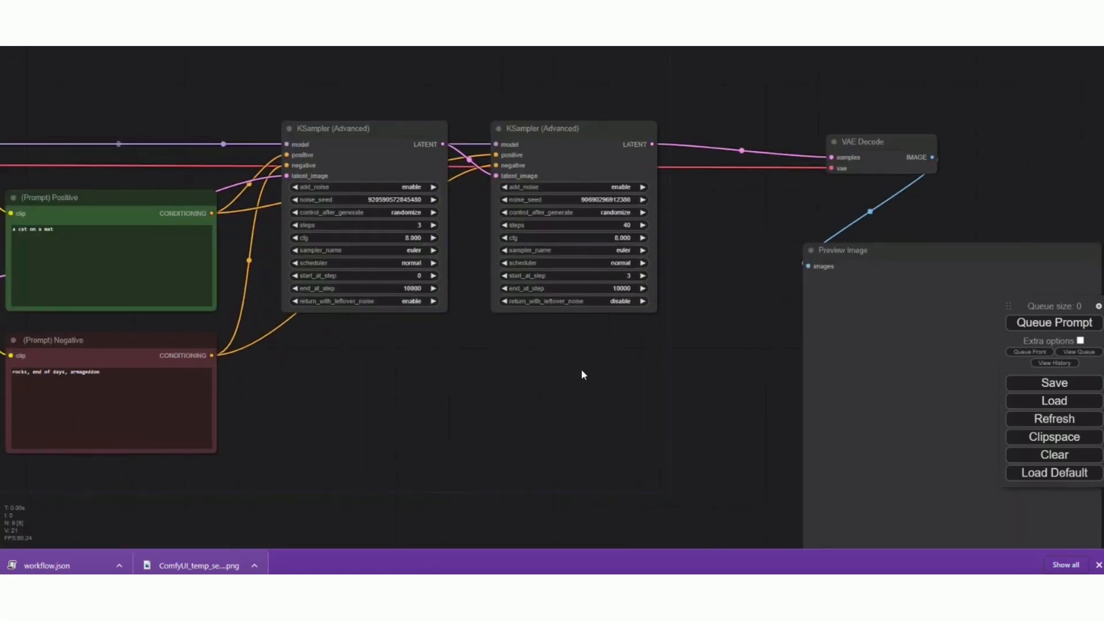
- Close the downloads bar and set the second KSampler (Advanced) node's scheduler to exponential
{"action": "left_click_drag", "start_coordinate": [581, 368], "coordinate": [667, 377]}
{"action": "scroll", "coordinate": [666, 377], "scroll_direction": "down", "scroll_amount": 4}
{"action": "scroll", "coordinate": [665, 373], "scroll_direction": "down", "scroll_amount": 1}
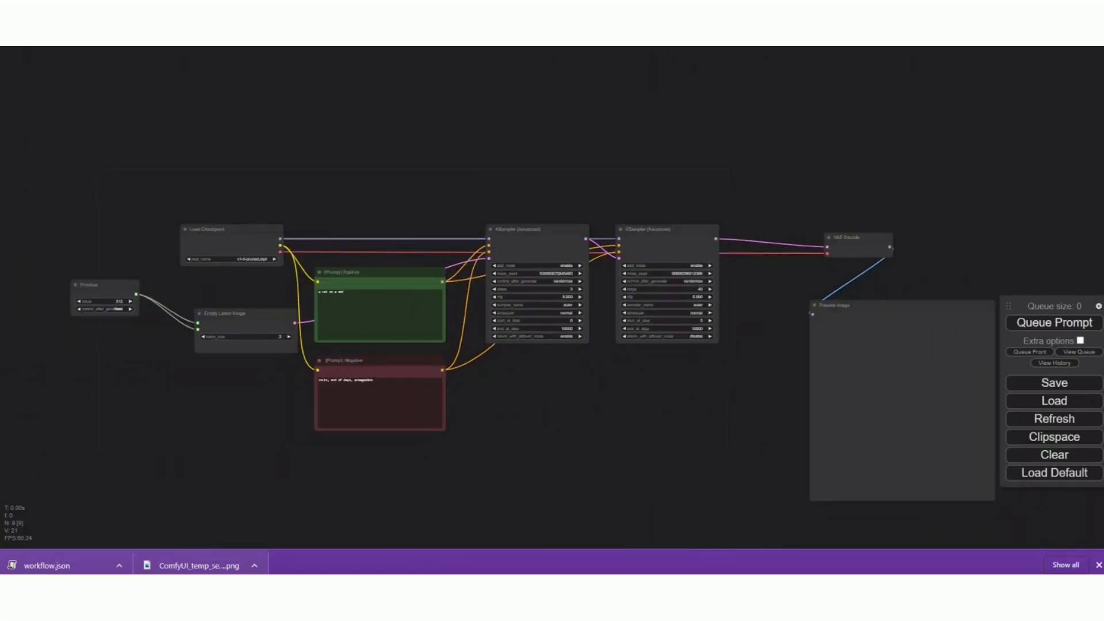
{"action": "left_click", "coordinate": [1098, 565]}
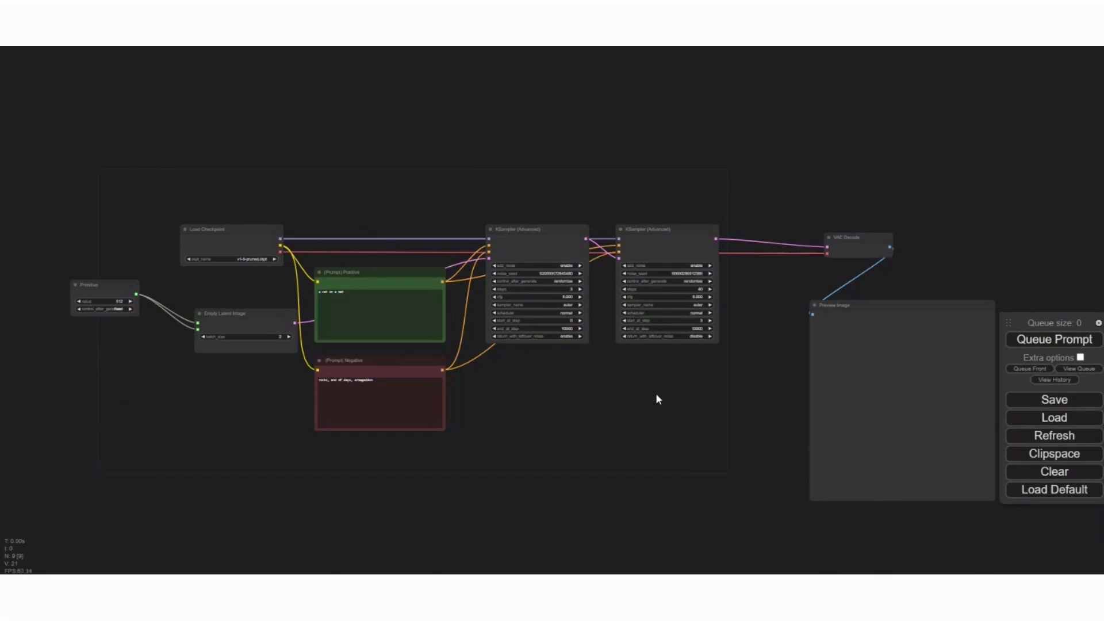
{"action": "scroll", "coordinate": [658, 398], "scroll_direction": "up", "scroll_amount": 6}
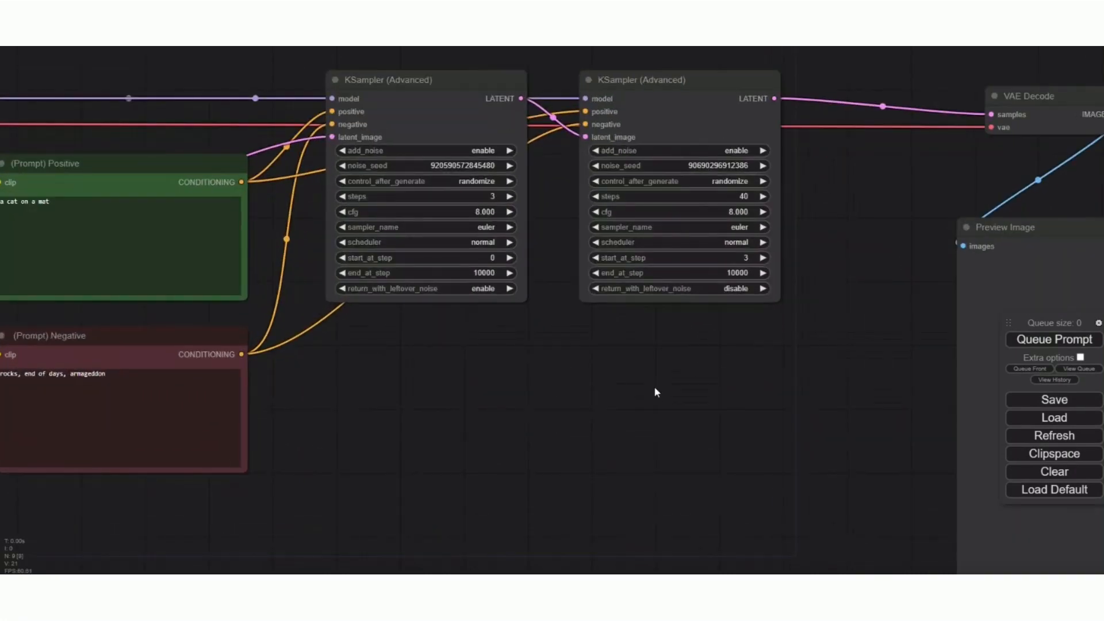
{"action": "left_click", "coordinate": [763, 242]}
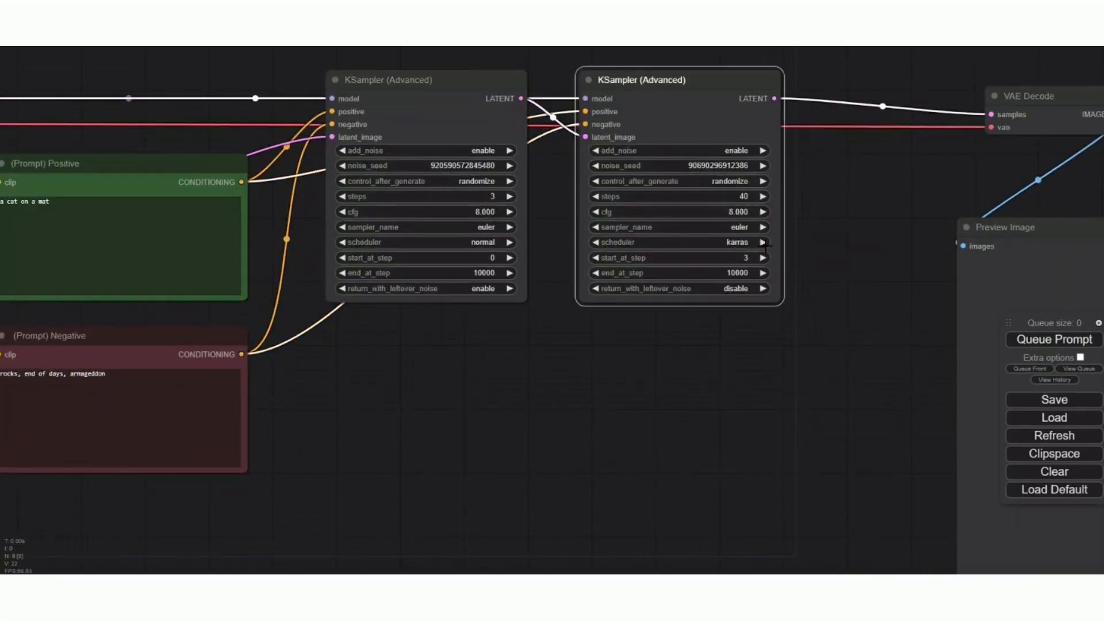
{"action": "left_click", "coordinate": [763, 242]}
- Move the Preview Image node closer to the second KSampler (Advanced), just below the VAE Decode node
{"action": "scroll", "coordinate": [651, 406], "scroll_direction": "down", "scroll_amount": 2}
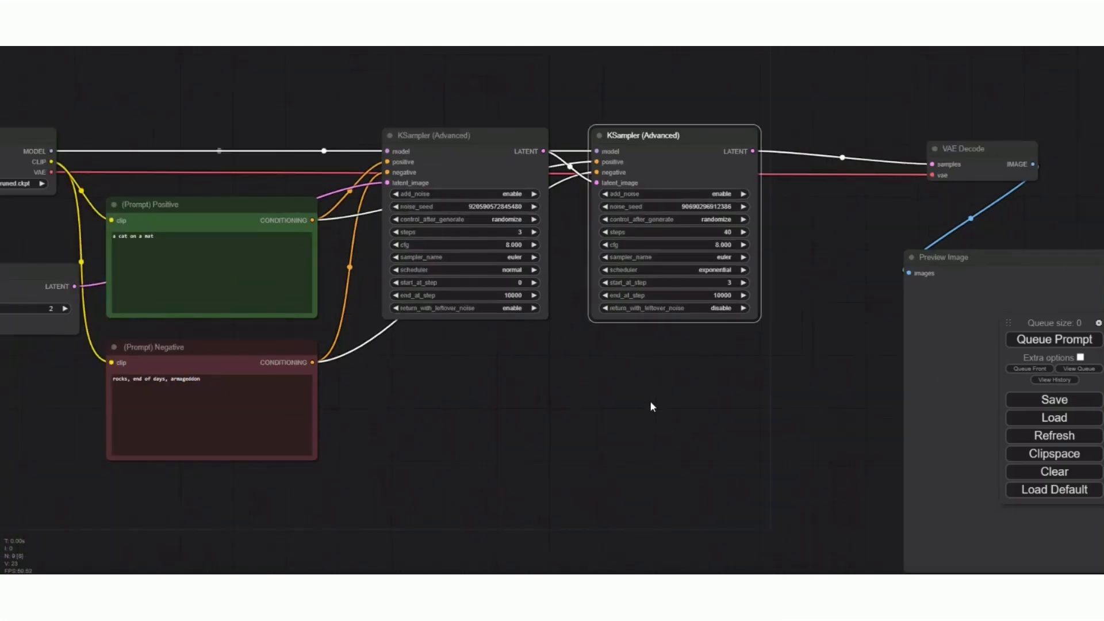
{"action": "scroll", "coordinate": [652, 402], "scroll_direction": "down", "scroll_amount": 4}
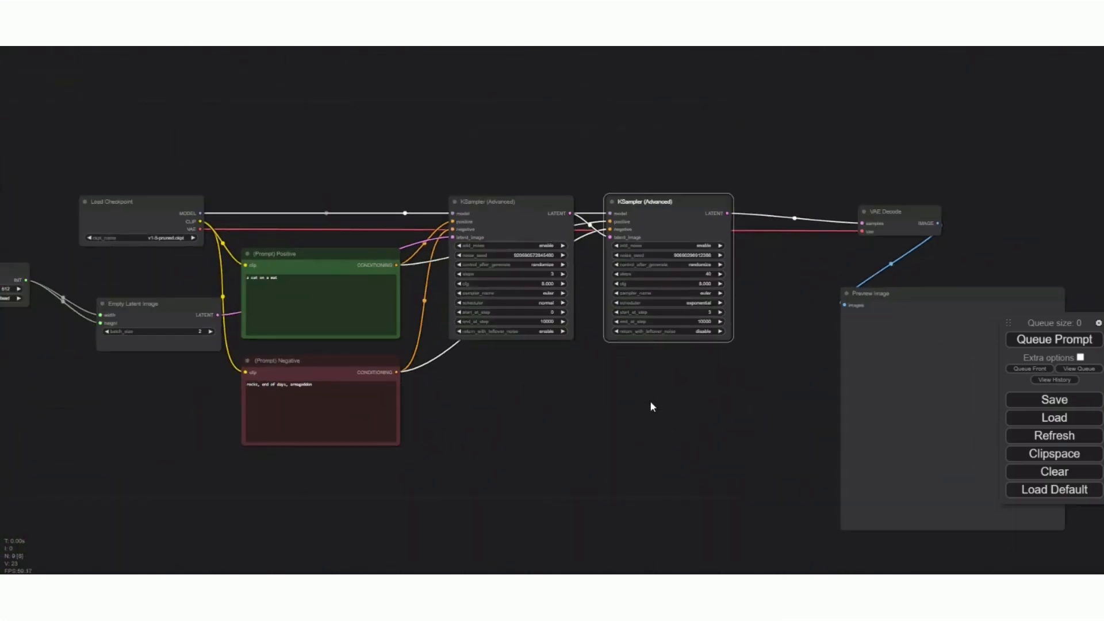
{"action": "left_click_drag", "start_coordinate": [752, 367], "coordinate": [647, 370]}
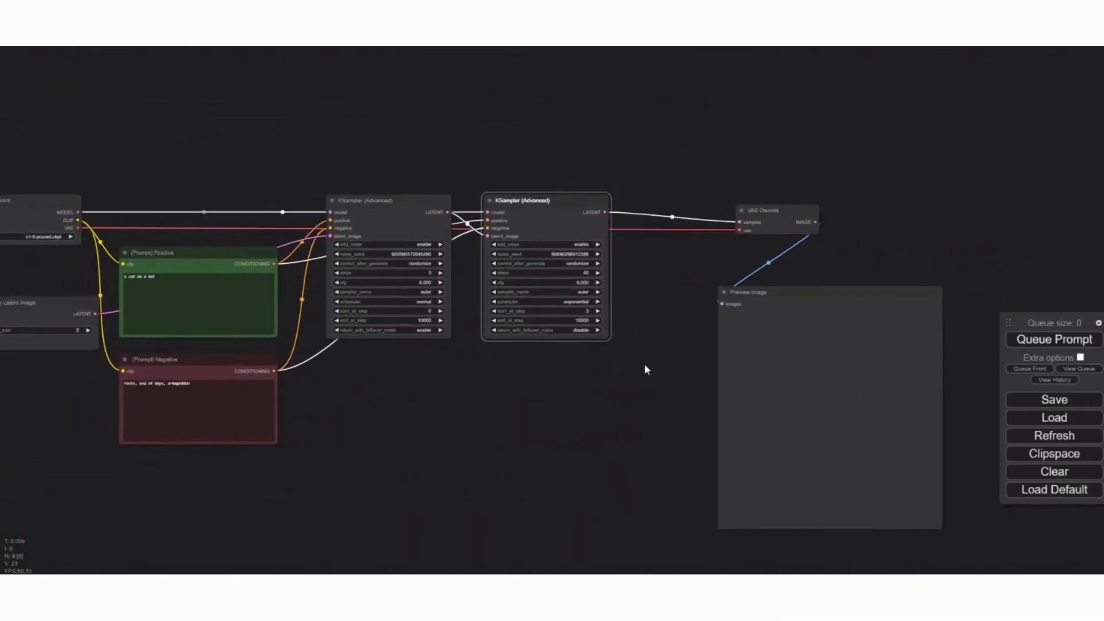
{"action": "left_click_drag", "start_coordinate": [771, 293], "coordinate": [728, 279]}
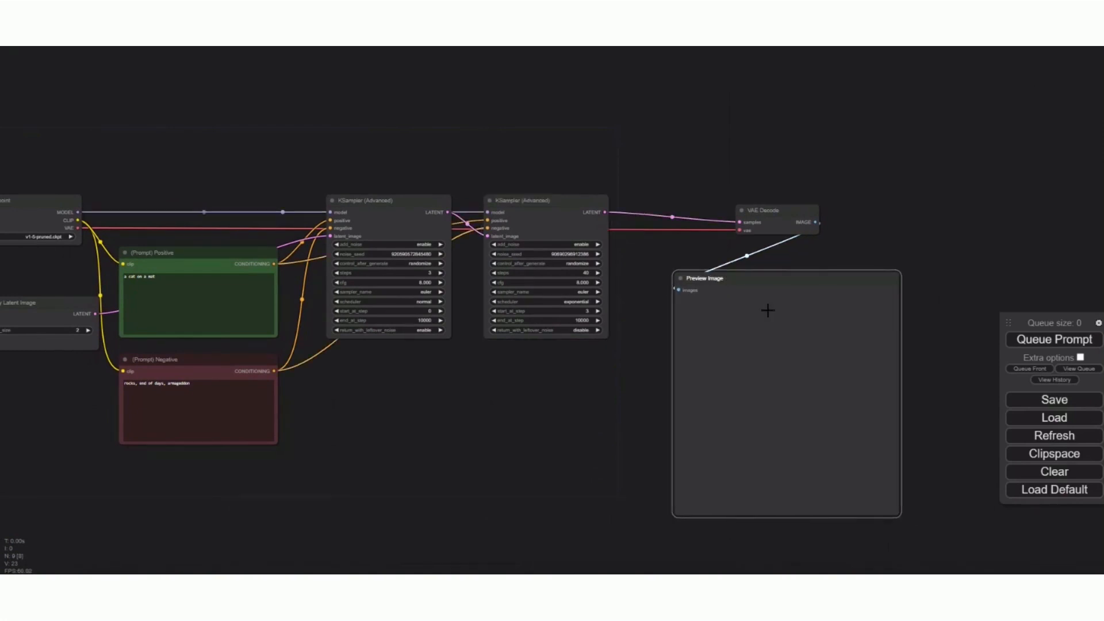
- Queue the prompt to generate images and enlarge the first result in the Preview Image node
{"action": "left_click", "coordinate": [1027, 340]}
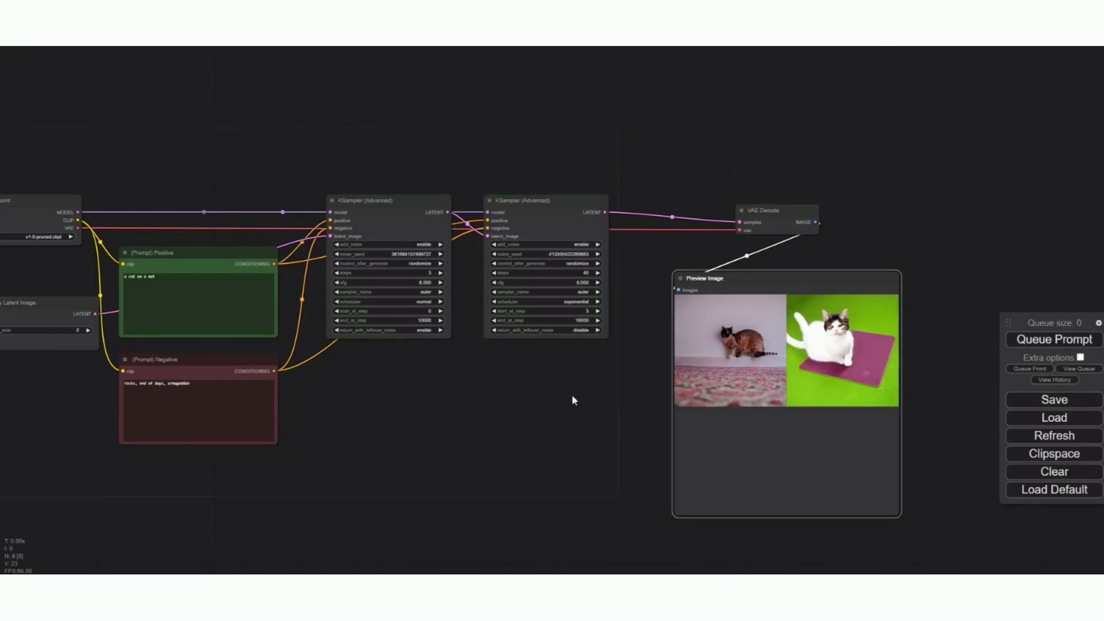
{"action": "left_click", "coordinate": [757, 355]}
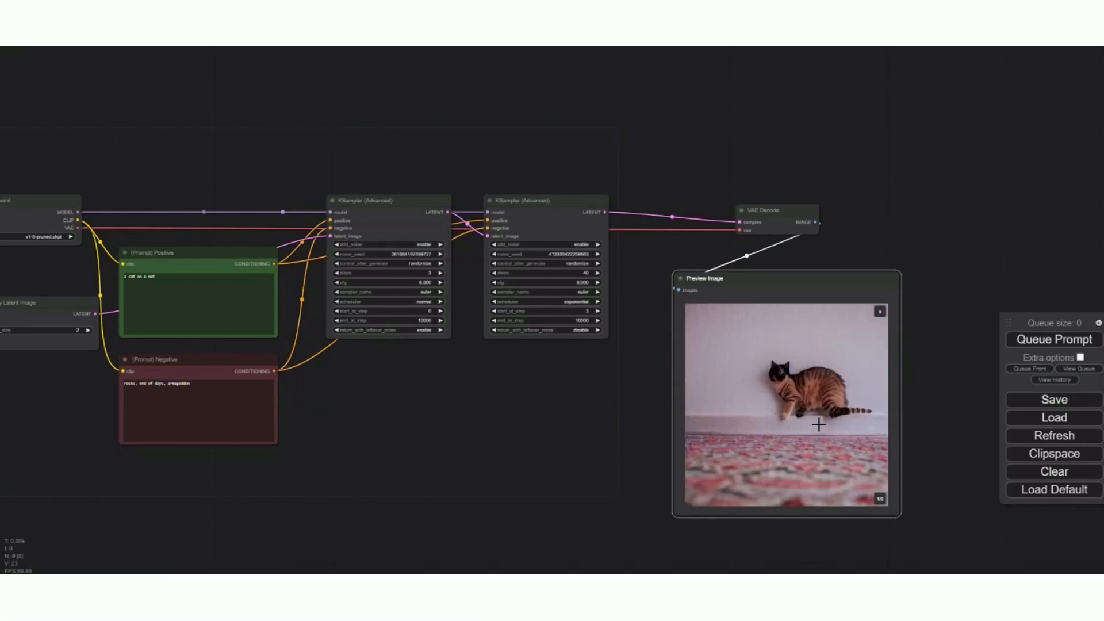
{"action": "left_click_drag", "start_coordinate": [368, 425], "coordinate": [443, 371]}
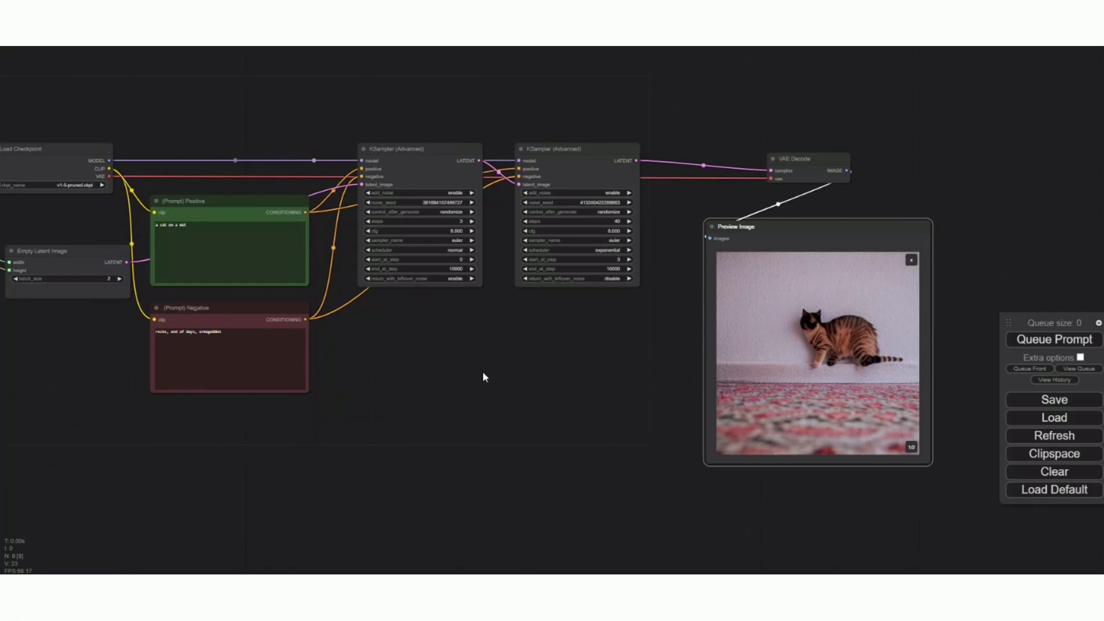
{"action": "left_click_drag", "start_coordinate": [379, 351], "coordinate": [513, 362]}
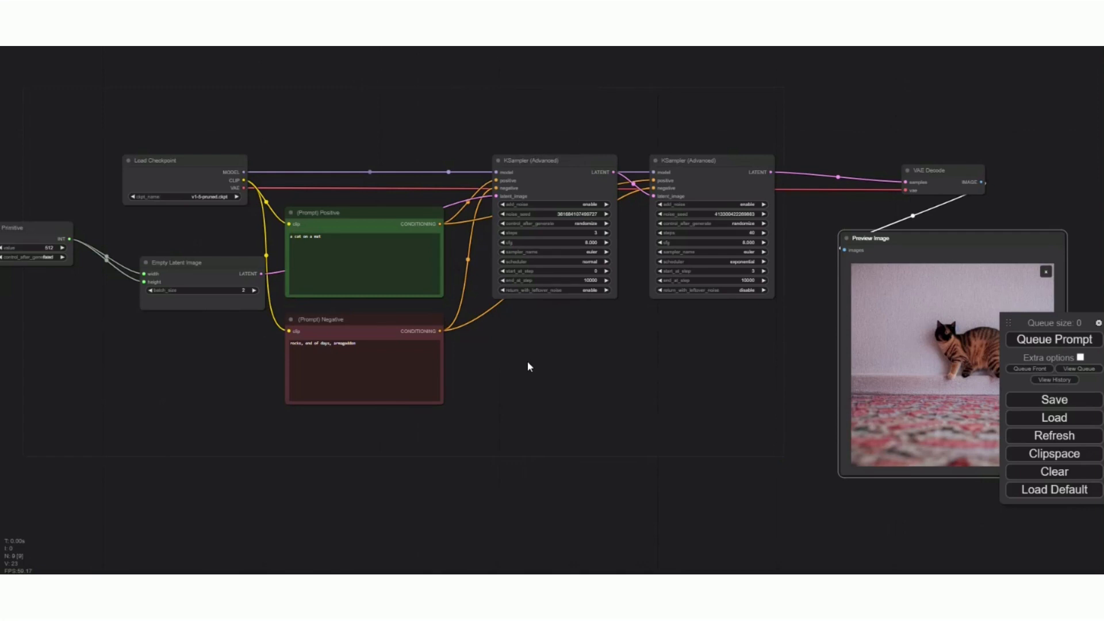
{"action": "double_click", "coordinate": [523, 368]}
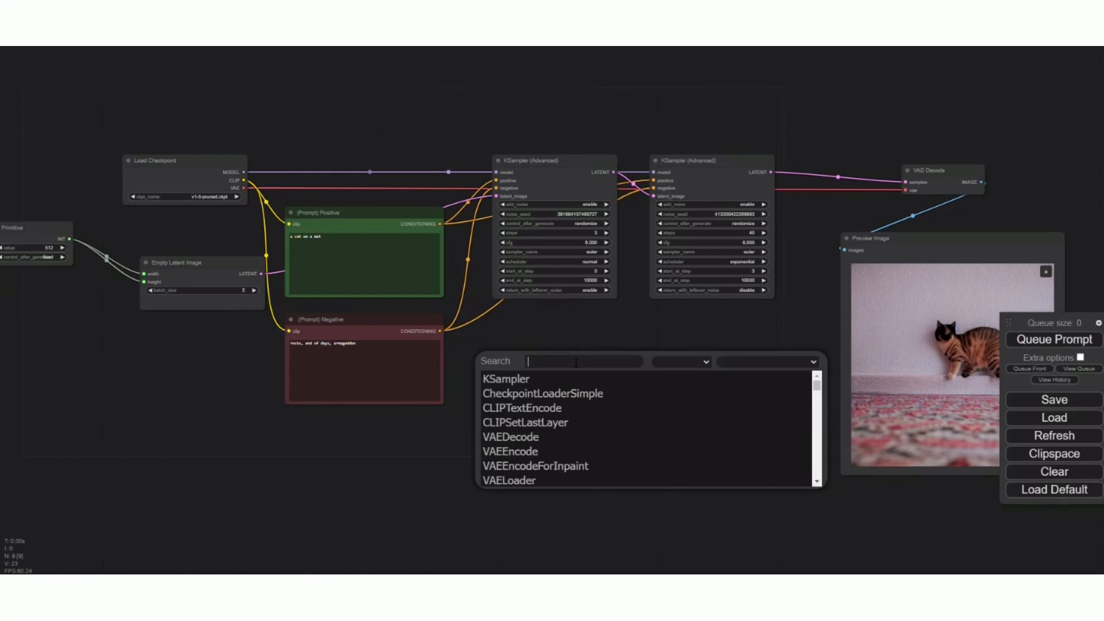
{"action": "type", "text": "sdxxl"}
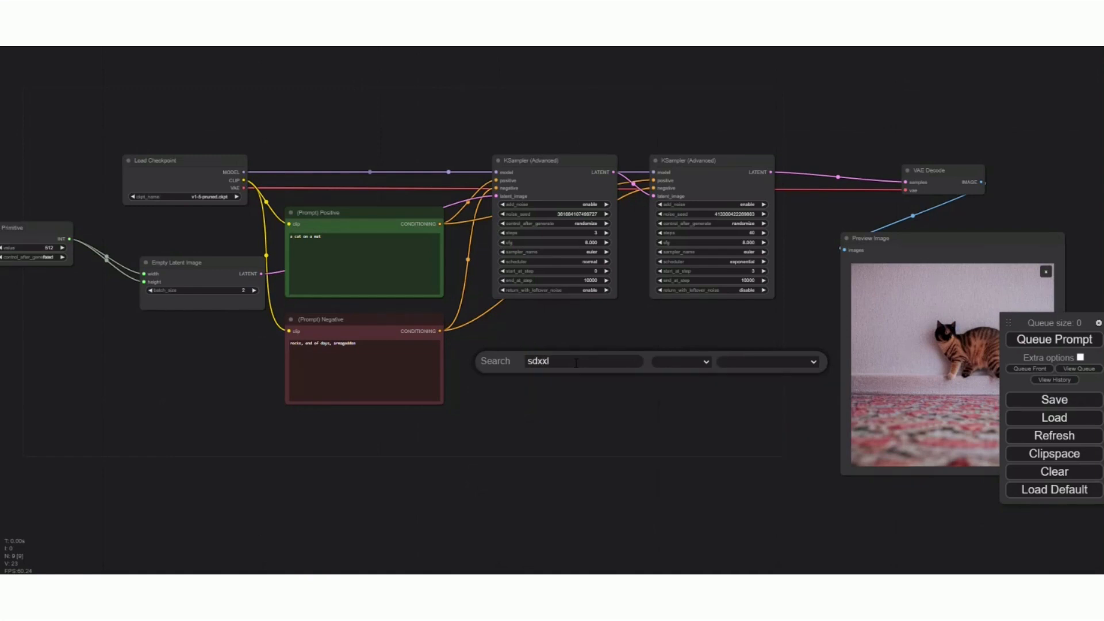
{"action": "key", "text": "BackSpace"}
{"action": "key", "text": "BackSpace"}
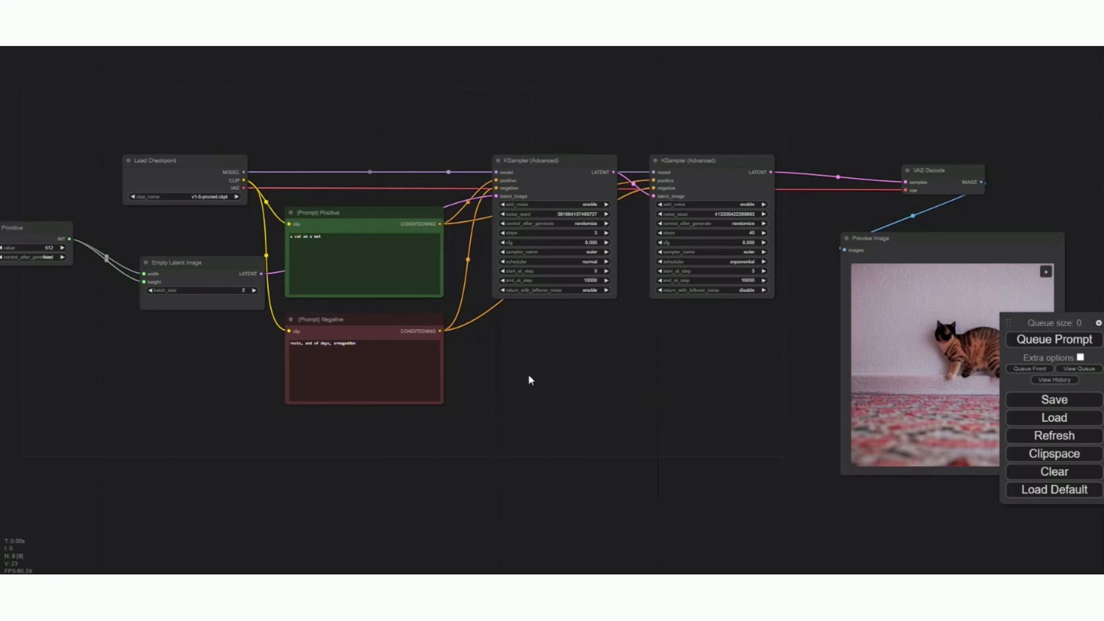
- Search for "sdx" and add a CLIPTextEncodeSDXL node in the empty area below the two samplers
{"action": "double_click", "coordinate": [544, 373]}
{"action": "type", "text": "sdx"}
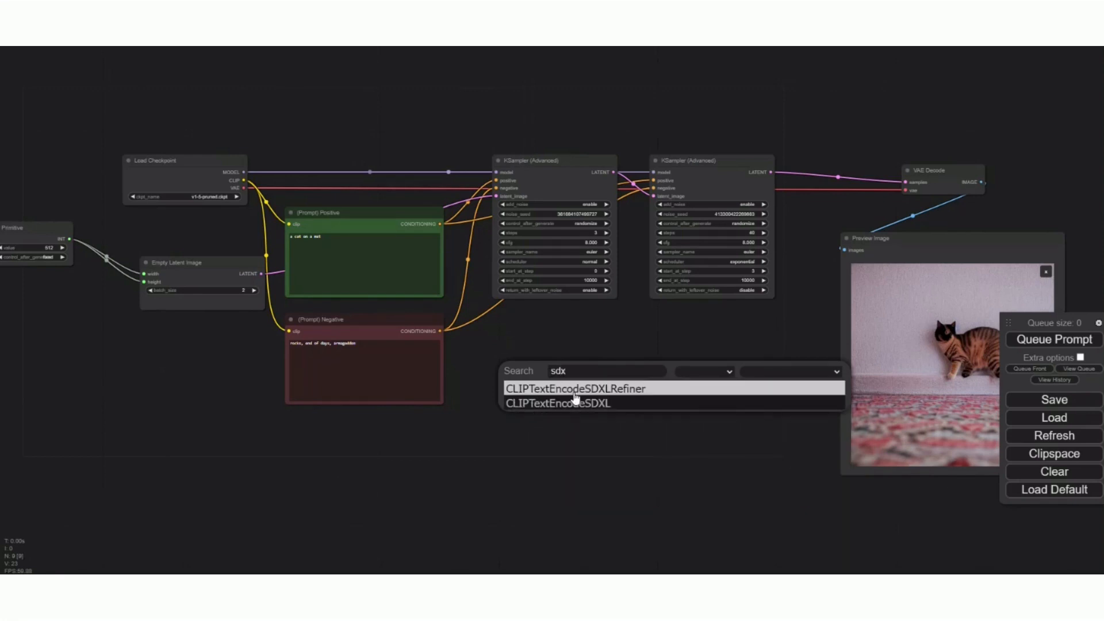
{"action": "left_click", "coordinate": [576, 404]}
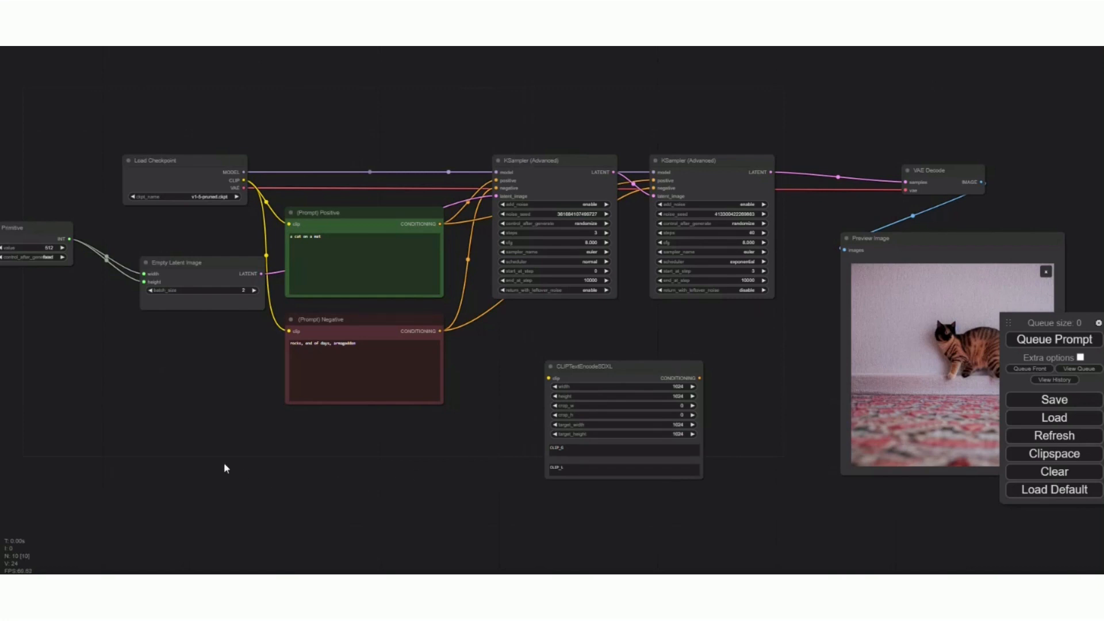
- Enter "cat on a mat" as the CLIP_G text of the CLIPTextEncodeSDXL node
{"action": "left_click_drag", "start_coordinate": [225, 467], "coordinate": [313, 468]}
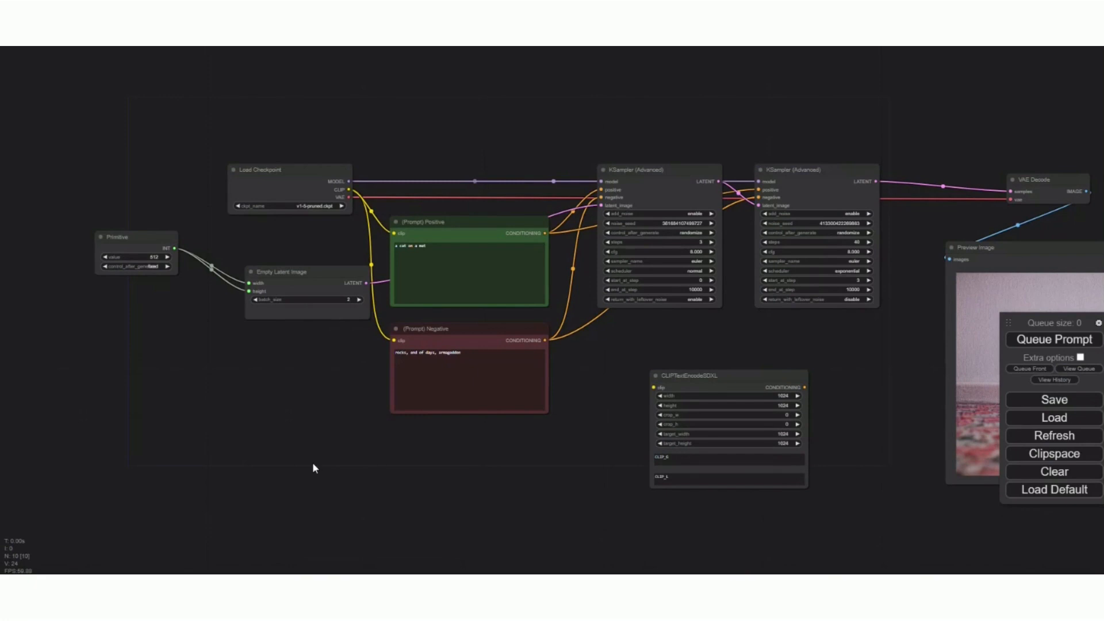
{"action": "scroll", "coordinate": [740, 452], "scroll_direction": "up", "scroll_amount": 4}
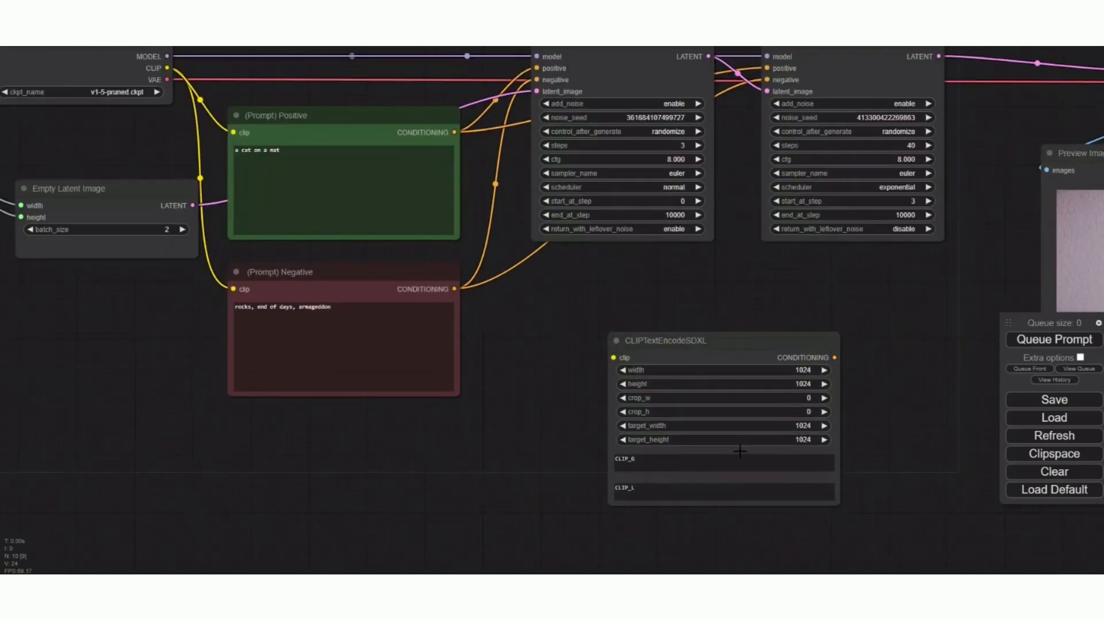
{"action": "scroll", "coordinate": [740, 453], "scroll_direction": "up", "scroll_amount": 5}
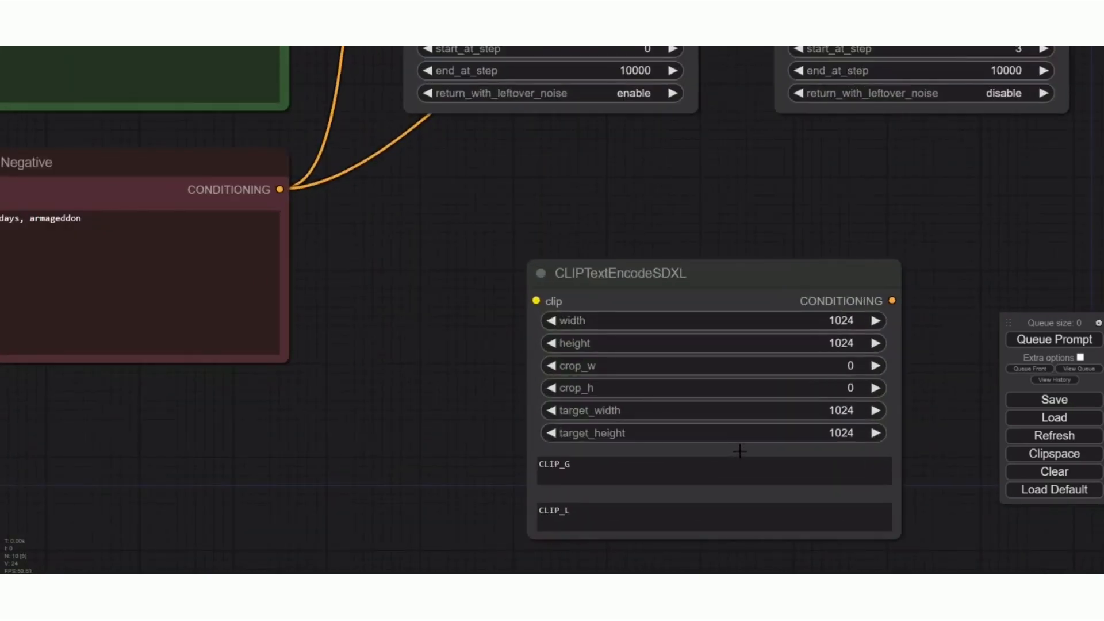
{"action": "scroll", "coordinate": [740, 452], "scroll_direction": "up", "scroll_amount": 1}
{"action": "left_click_drag", "start_coordinate": [982, 387], "coordinate": [839, 325]}
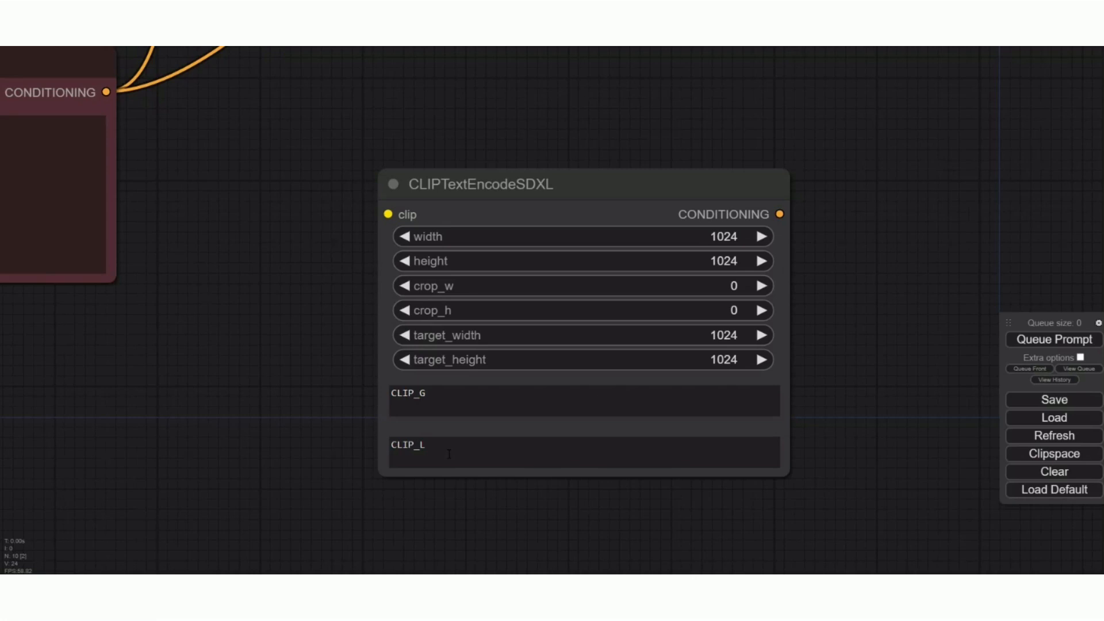
{"action": "left_click", "coordinate": [453, 394]}
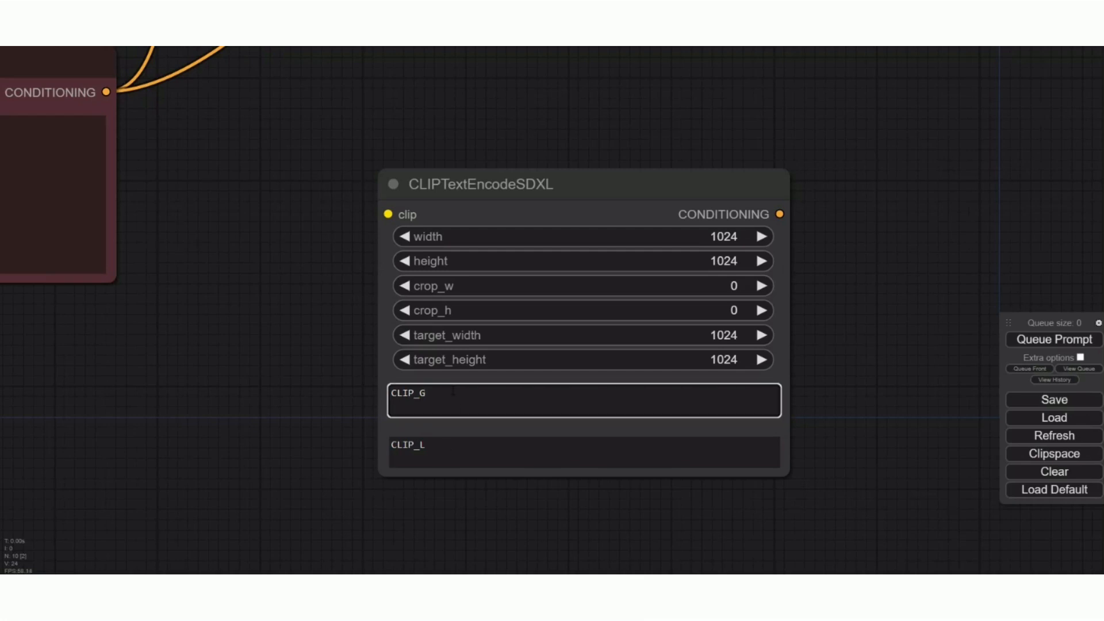
{"action": "type", "text": "xa"}
{"action": "left_click_drag", "start_coordinate": [453, 393], "coordinate": [366, 396]}
{"action": "type", "text": "cat on a mat"}
- Try a prompt beginning with "surreal" in the CLIP_L text, and clear that text
{"action": "double_click", "coordinate": [526, 460]}
{"action": "type", "text": "surrea"}
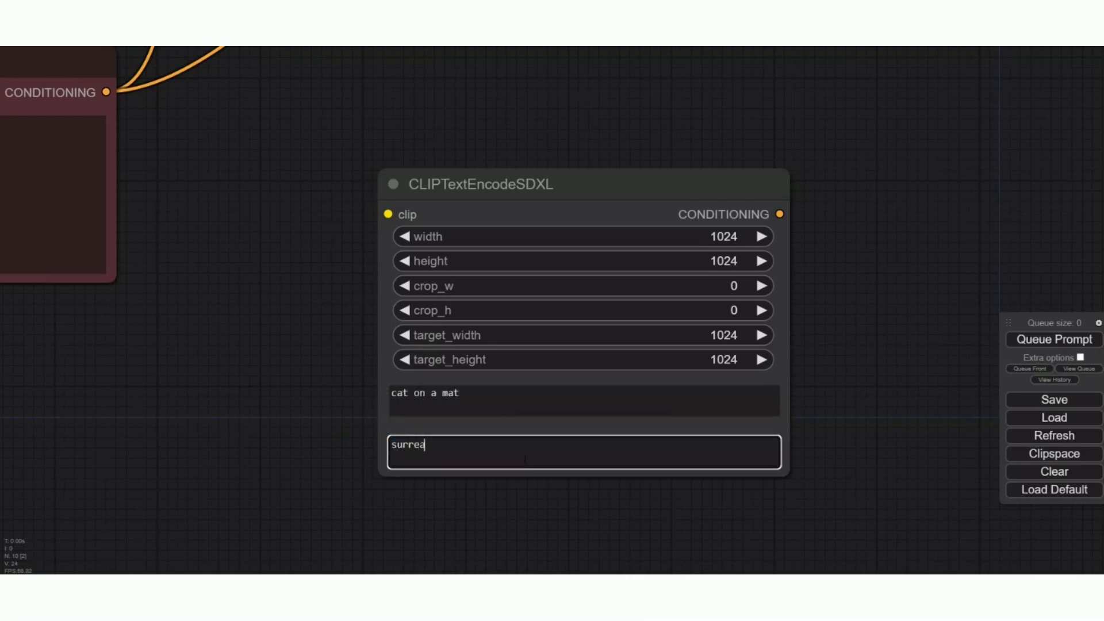
{"action": "type", "text": "l mind b"}
{"action": "type", "text": "g"}
{"action": "left_click_drag", "start_coordinate": [513, 446], "coordinate": [350, 444]}
{"action": "key", "text": "BackSpace"}
- Set the CLIP_L text to "cat on a mat" and empty the CLIP_G text
{"action": "left_click", "coordinate": [489, 380]}
{"action": "left_click", "coordinate": [468, 393]}
{"action": "key", "text": "ctrl+a"}
{"action": "left_click", "coordinate": [464, 445]}
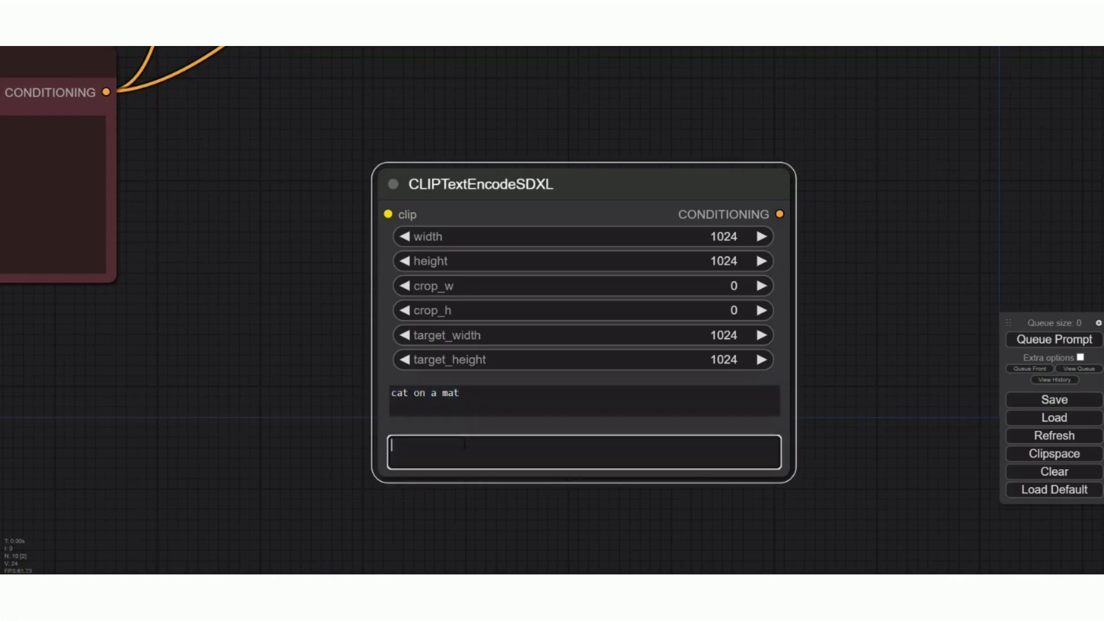
{"action": "type", "text": "cat on the mat"}
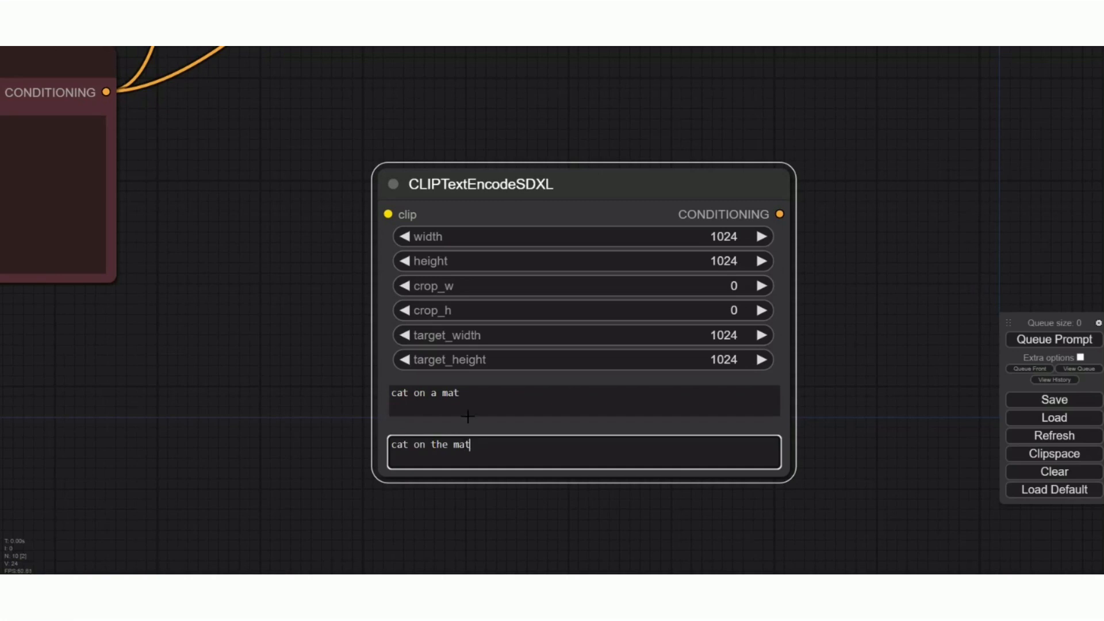
{"action": "left_click_drag", "start_coordinate": [463, 393], "coordinate": [365, 395]}
{"action": "key", "text": "BackSpace"}
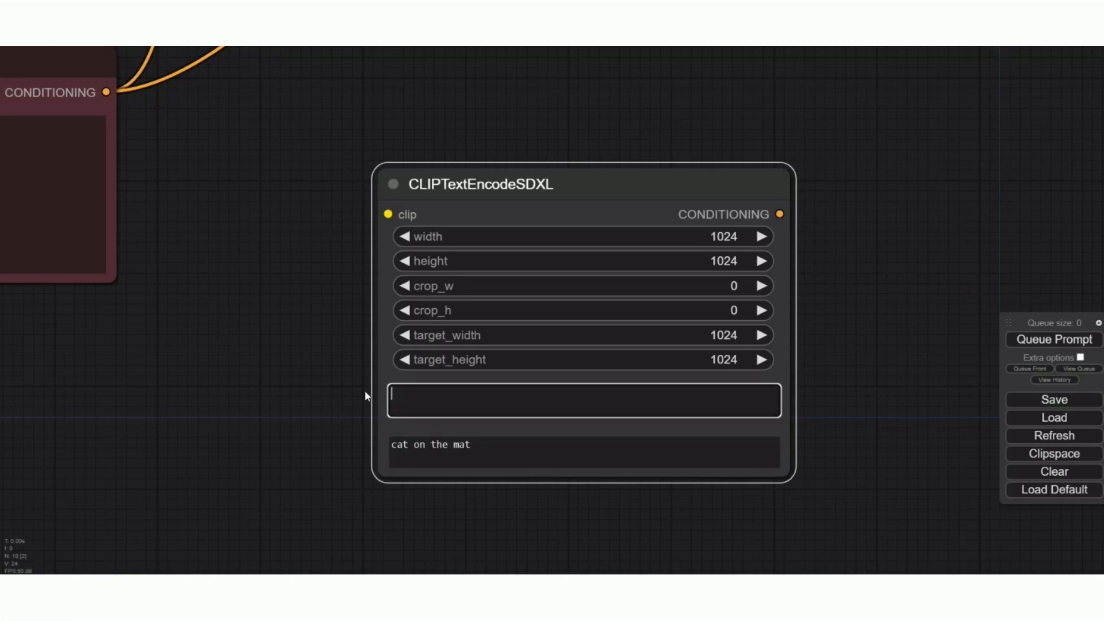
{"action": "double_click", "coordinate": [440, 445]}
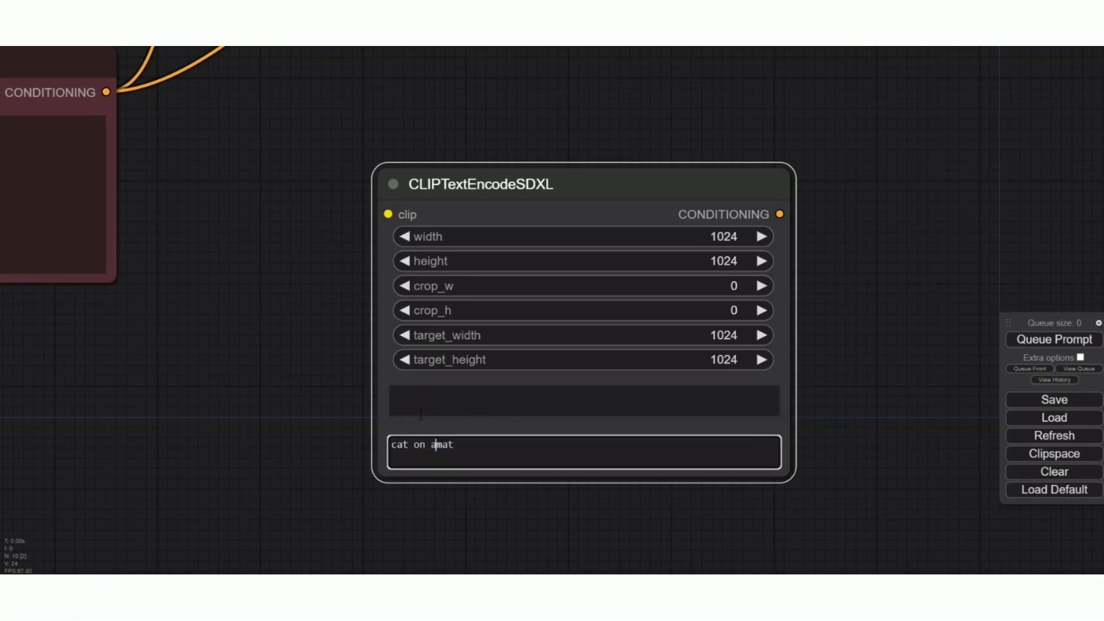
{"action": "type", "text": "a"}
- Enter "orange and black," as the CLIP_G text of the CLIPTextEncodeSDXL node
{"action": "left_click", "coordinate": [460, 407]}
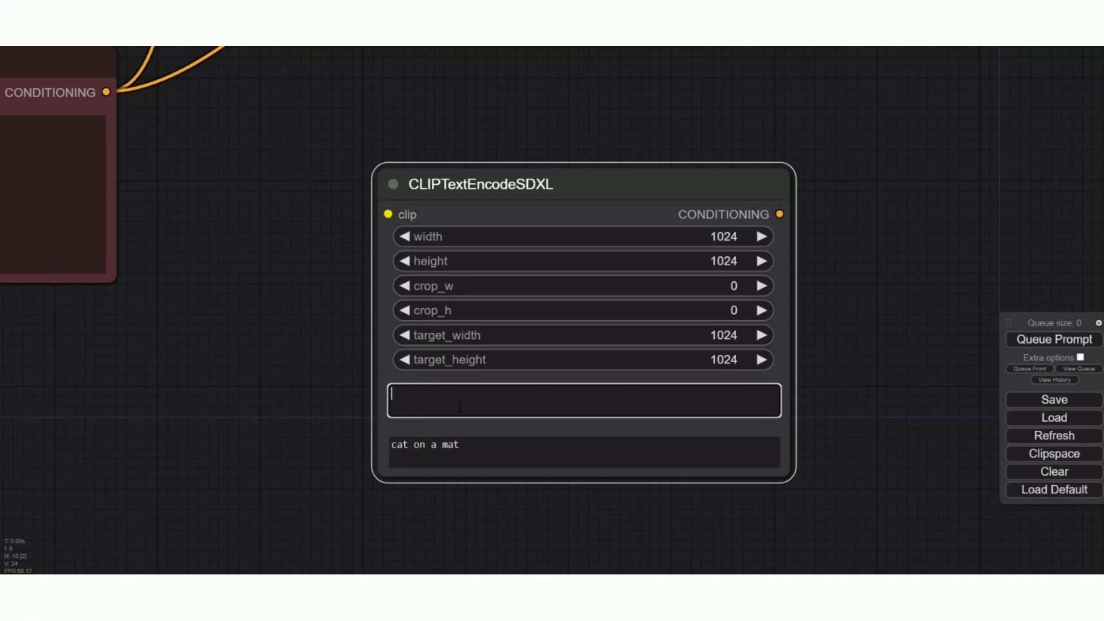
{"action": "type", "text": "orange and black,"}
{"action": "type", "text": "paiting"}
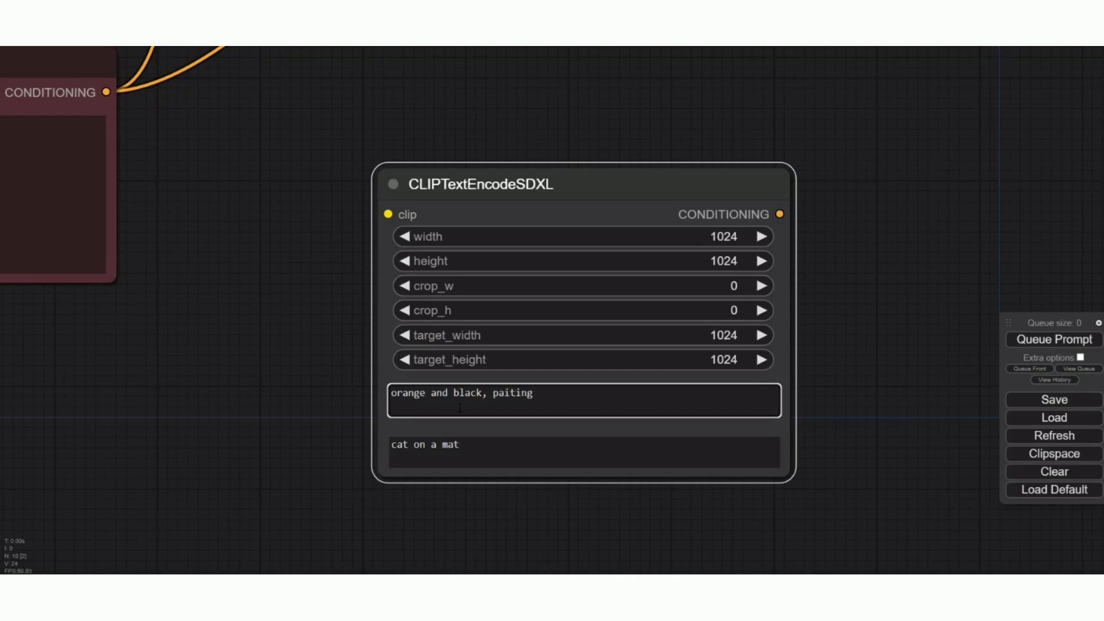
{"action": "key", "text": "BackSpace"}
{"action": "key", "text": "BackSpace"}
{"action": "key", "text": "BackSpace"}
{"action": "key", "text": "BackSpace"}
{"action": "key", "text": "BackSpace"}
{"action": "key", "text": "BackSpace"}
- Insert "paitning of a" at the start of the CLIP_L text, before "cat on a mat"
{"action": "left_click", "coordinate": [392, 445]}
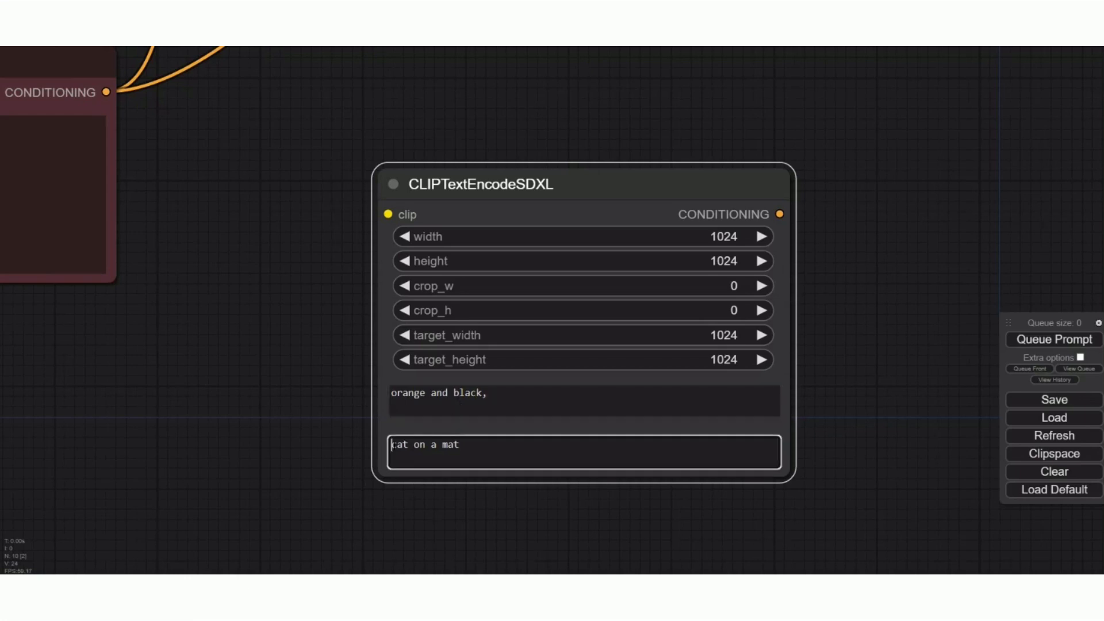
{"action": "type", "text": "paitning of a"}
{"action": "left_click", "coordinate": [529, 401]}
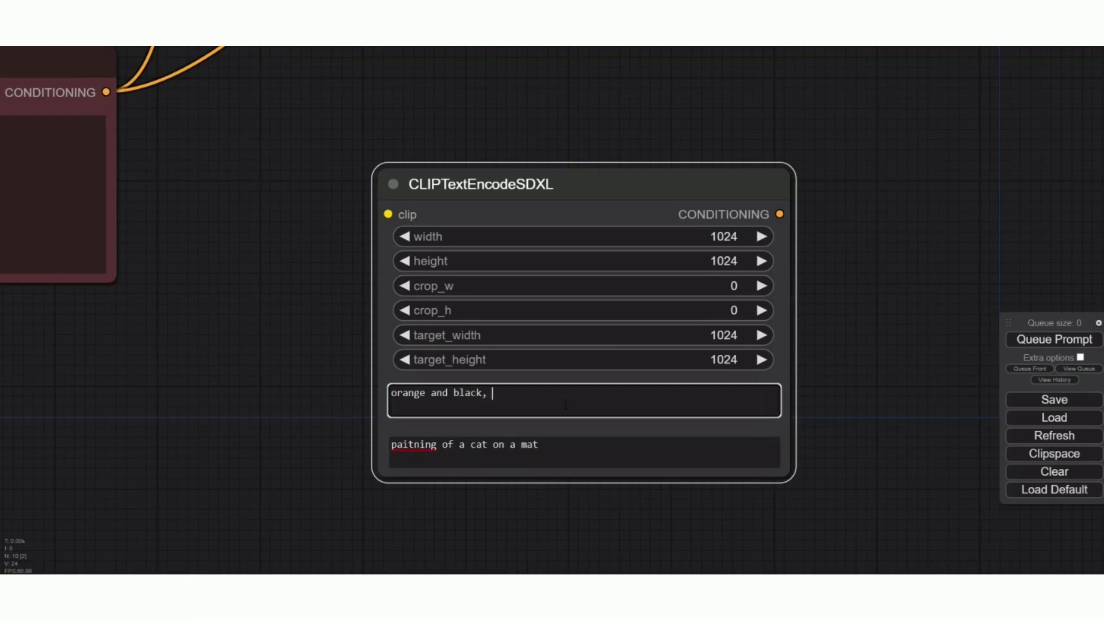
{"action": "left_click", "coordinate": [408, 446]}
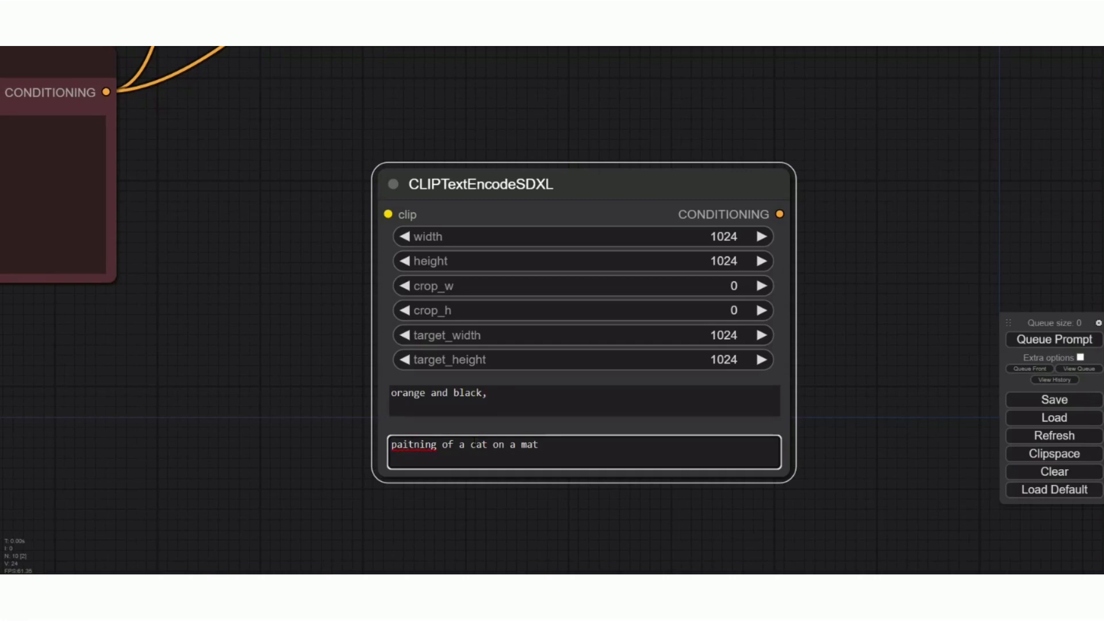
- Edit the CLIPTextEncodeSDXL prompts to read "orange and black" and "paintning of a cat on a mat", and reposition the node
{"action": "type", "text": "n"}
{"action": "left_click", "coordinate": [507, 394]}
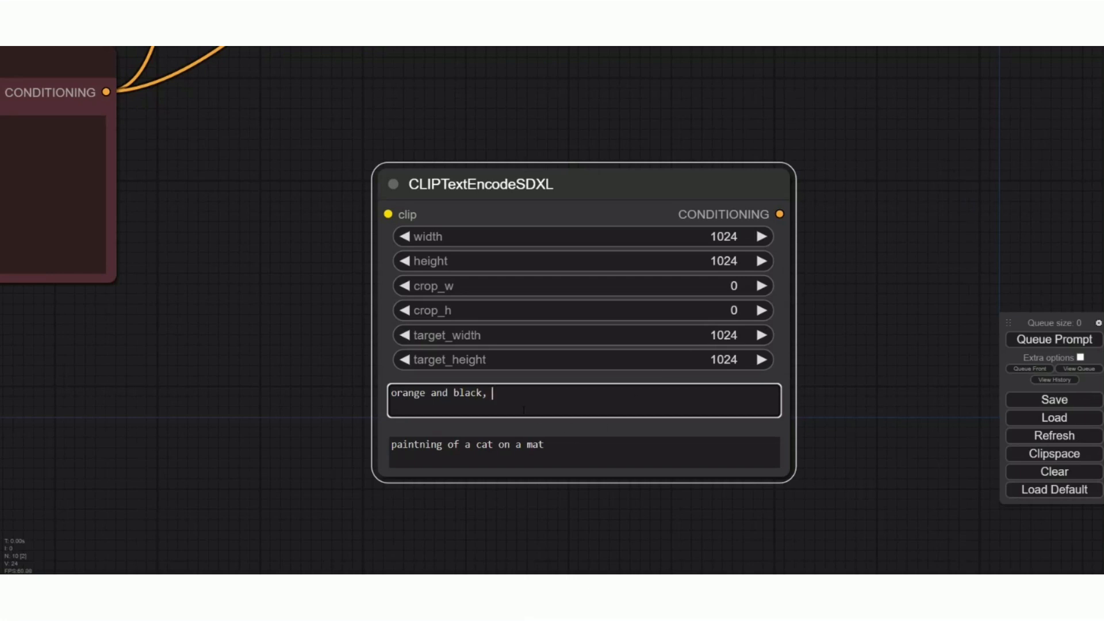
{"action": "key", "text": "BackSpace"}
{"action": "left_click_drag", "start_coordinate": [621, 178], "coordinate": [507, 138]}
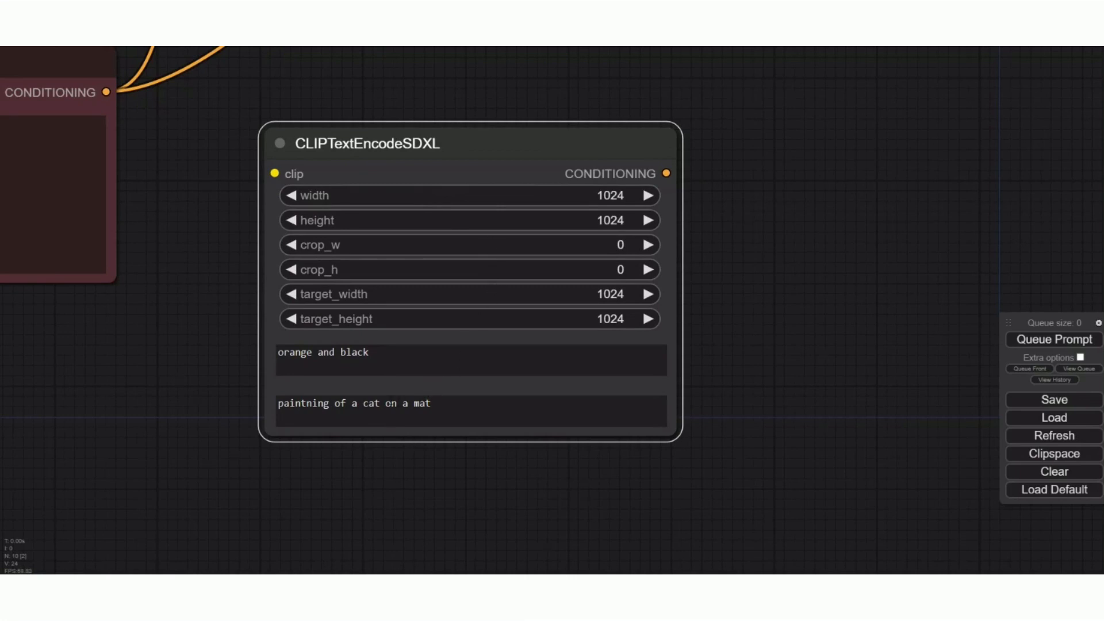
- Extend the first prompt of the CLIPTextEncodeSDXL node to "orange and black cat on mat" and nudge the node upward
{"action": "left_click", "coordinate": [279, 353]}
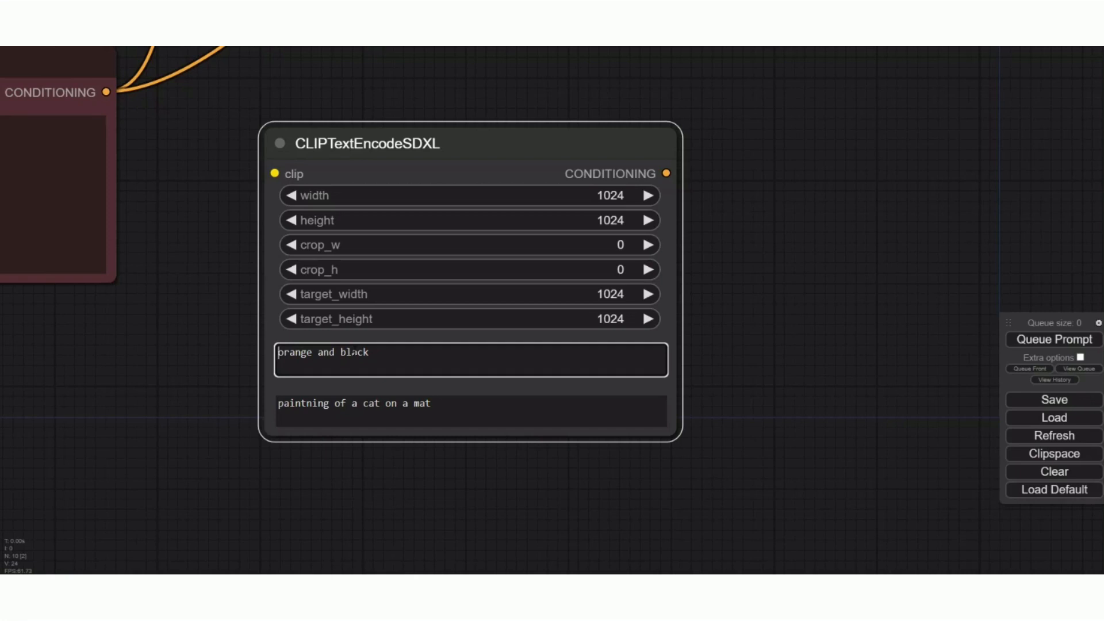
{"action": "type", "text": "on and"}
{"action": "key", "text": "BackSpace"}
{"action": "key", "text": "BackSpace"}
{"action": "key", "text": "BackSpace"}
{"action": "type", "text": "a"}
{"action": "key", "text": "BackSpace"}
{"action": "type", "text": "amt"}
{"action": "key", "text": "BackSpace"}
{"action": "key", "text": "BackSpace"}
{"action": "key", "text": "BackSpace"}
{"action": "type", "text": "mat"}
{"action": "key", "text": "Left"}
{"action": "key", "text": "Left"}
{"action": "key", "text": "Left"}
{"action": "key", "text": "Left"}
{"action": "key", "text": "Left"}
{"action": "key", "text": "Left"}
{"action": "key", "text": "Left"}
{"action": "type", "text": "cat"}
{"action": "key", "text": "End"}
{"action": "left_click_drag", "start_coordinate": [462, 150], "coordinate": [463, 140]}
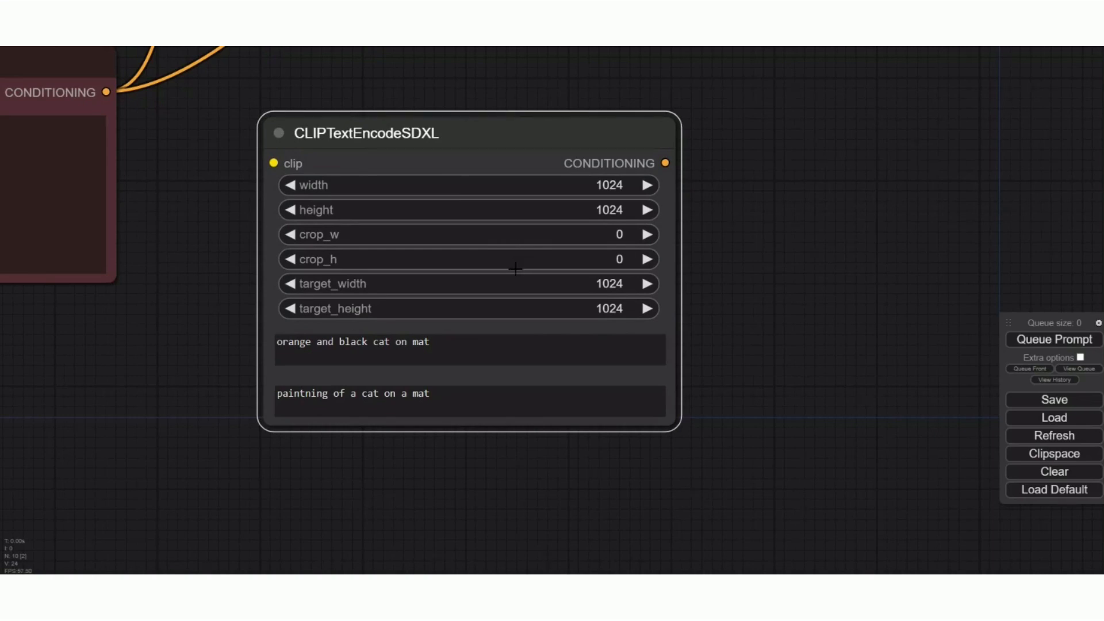
- Color the CLIPTextEncodeSDXL node green
{"action": "right_click", "coordinate": [363, 130]}
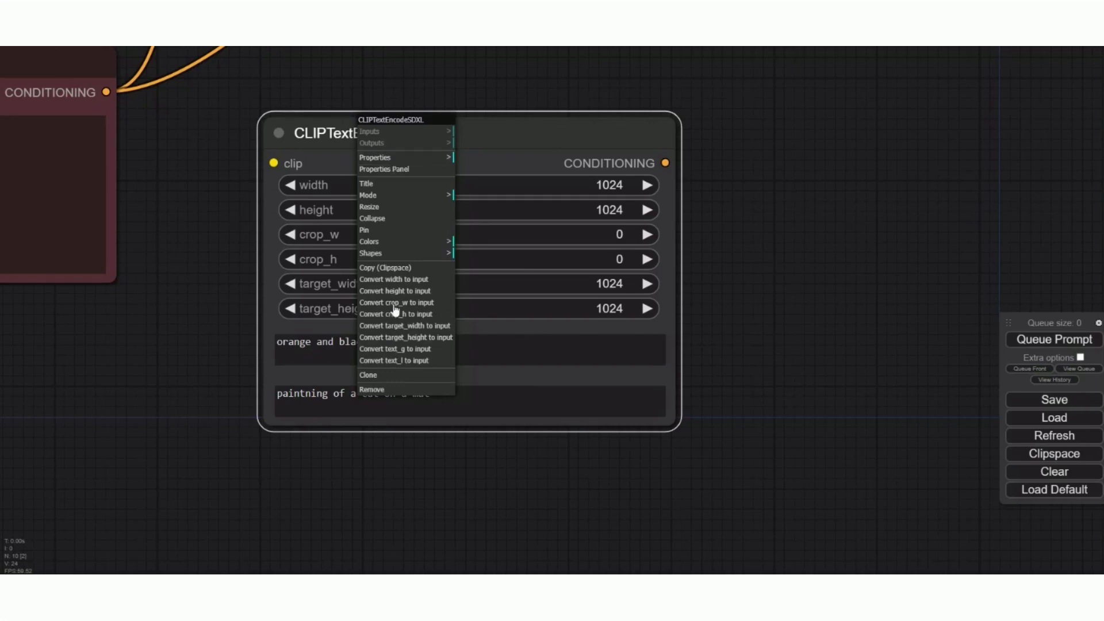
{"action": "left_click", "coordinate": [395, 242]}
{"action": "left_click", "coordinate": [486, 273]}
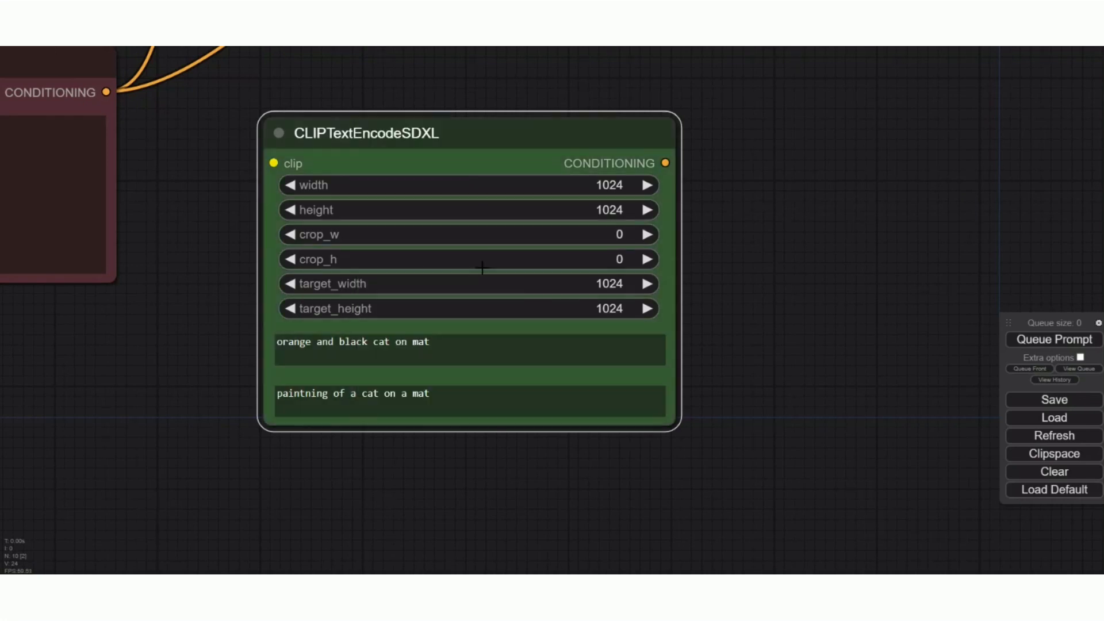
- Delete the old positive prompt node and move the green CLIPTextEncodeSDXL node into its place
{"action": "scroll", "coordinate": [492, 180], "scroll_direction": "down", "scroll_amount": 10}
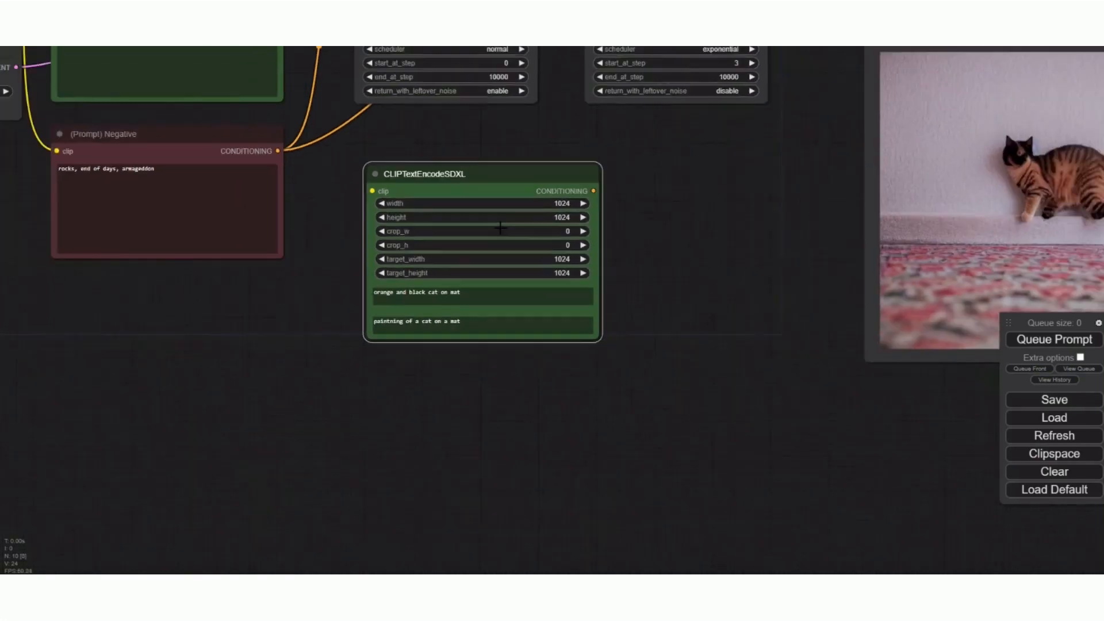
{"action": "scroll", "coordinate": [496, 233], "scroll_direction": "up", "scroll_amount": 5}
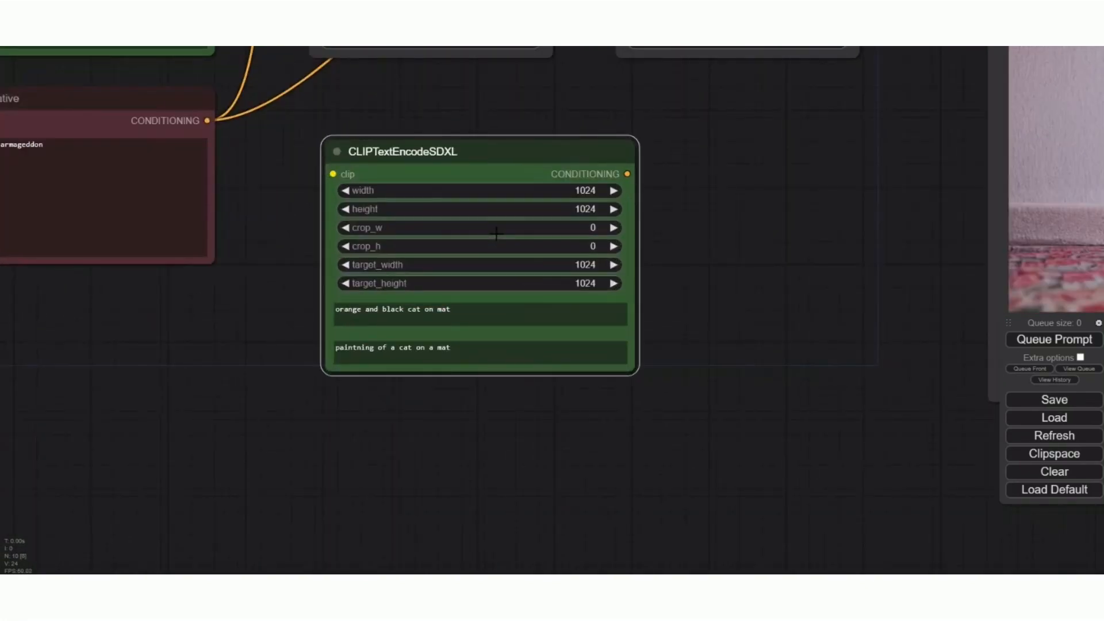
{"action": "scroll", "coordinate": [443, 230], "scroll_direction": "down", "scroll_amount": 6}
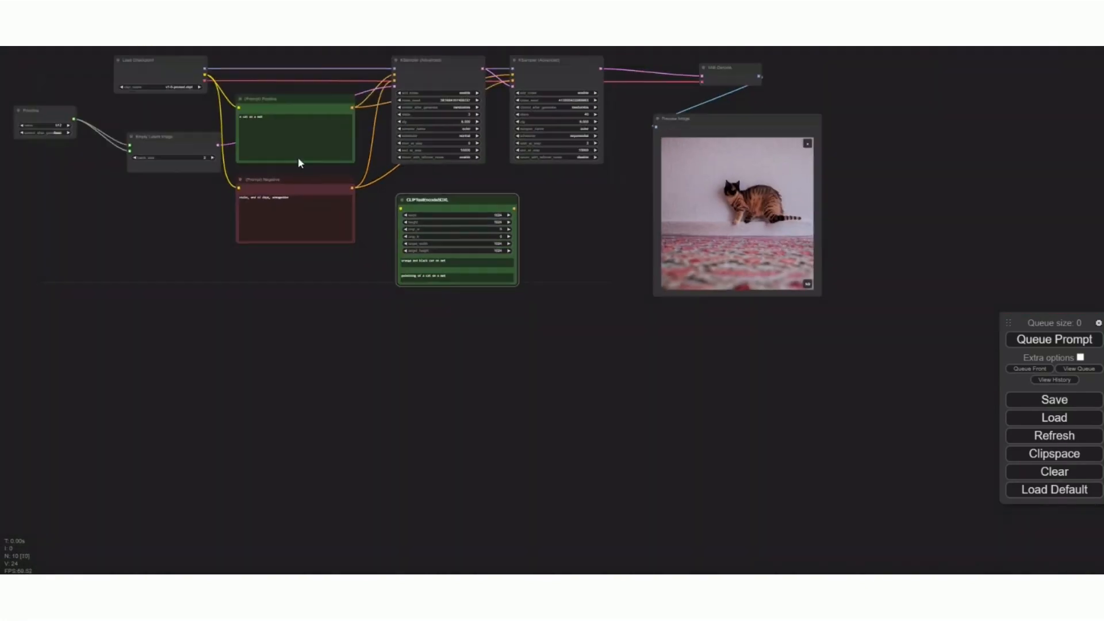
{"action": "left_click", "coordinate": [266, 99]}
{"action": "key", "text": "Delete"}
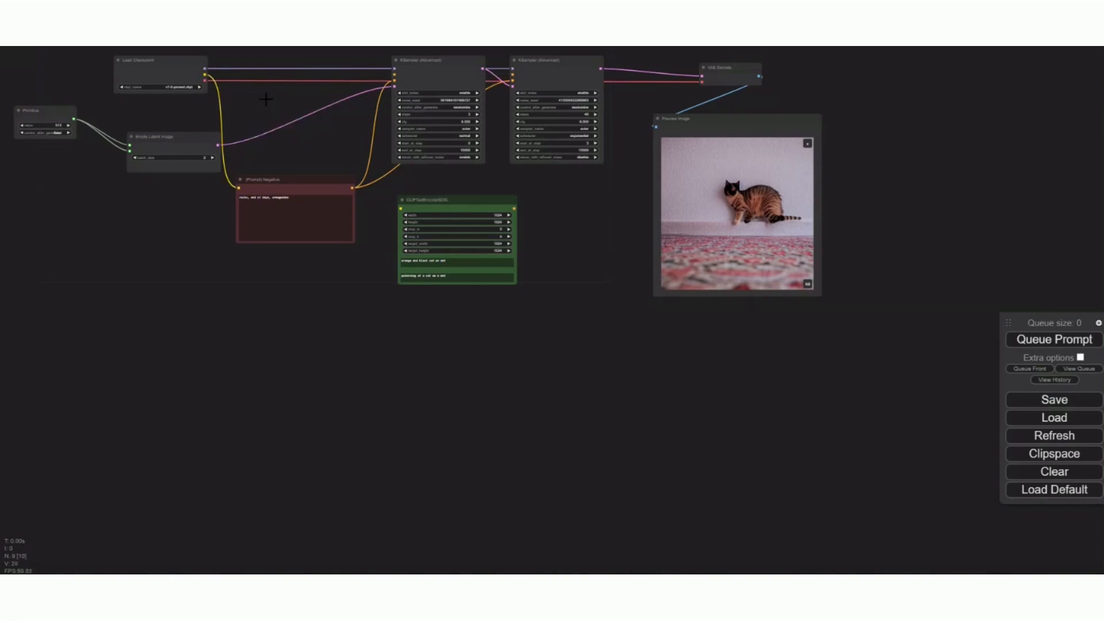
{"action": "left_click_drag", "start_coordinate": [449, 200], "coordinate": [285, 73]}
{"action": "scroll", "coordinate": [352, 179], "scroll_direction": "up", "scroll_amount": 4}
{"action": "scroll", "coordinate": [352, 180], "scroll_direction": "up", "scroll_amount": 1}
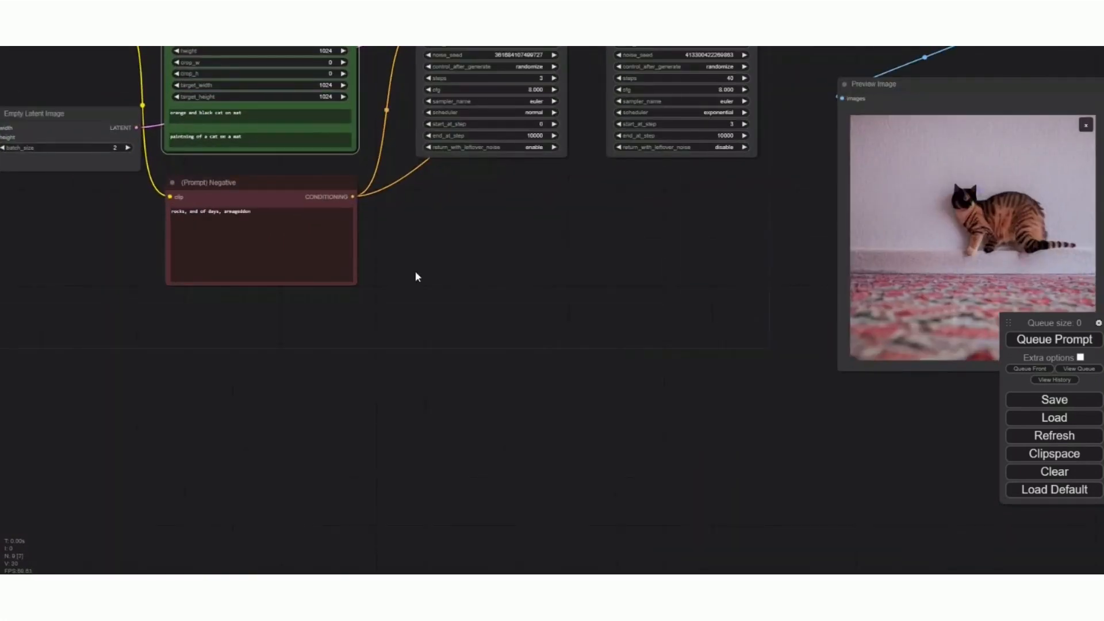
- Connect the checkpoint's CLIP to the green SDXL encoder and its conditioning to the first KSampler's positive input, then raise the encoder
{"action": "left_click_drag", "start_coordinate": [415, 269], "coordinate": [584, 521]}
{"action": "scroll", "coordinate": [392, 265], "scroll_direction": "up", "scroll_amount": 7}
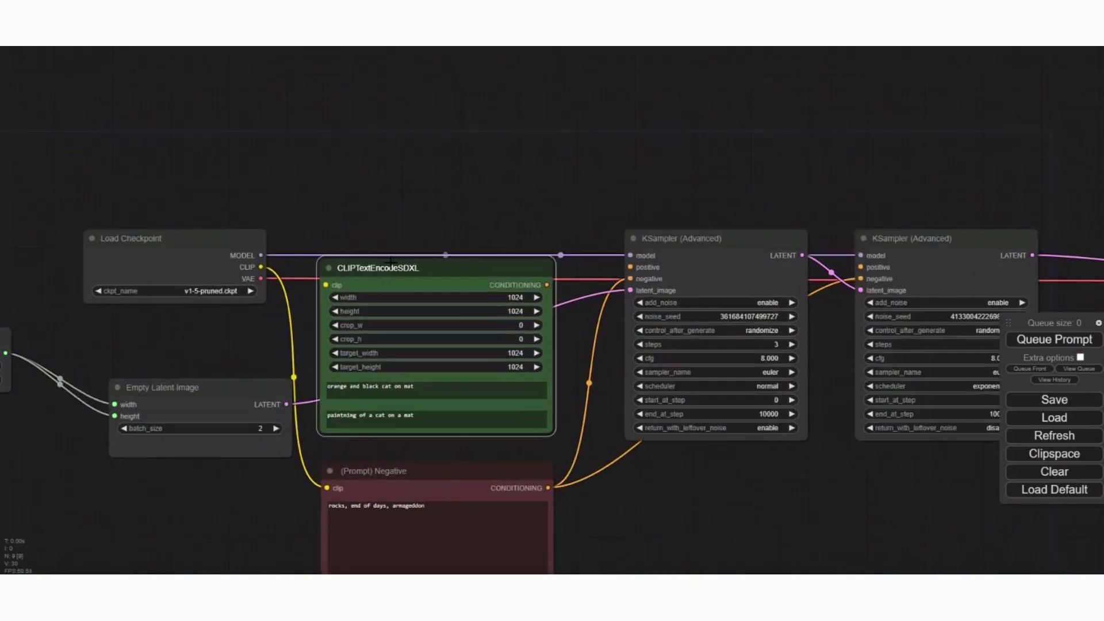
{"action": "left_click_drag", "start_coordinate": [182, 270], "coordinate": [294, 302]}
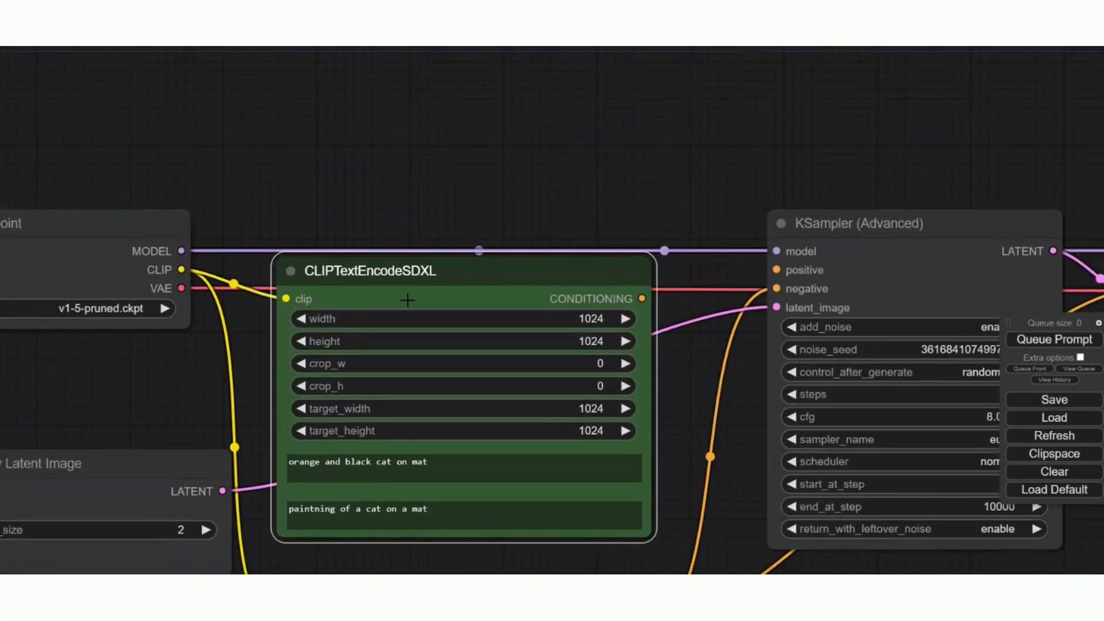
{"action": "left_click_drag", "start_coordinate": [642, 298], "coordinate": [767, 268]}
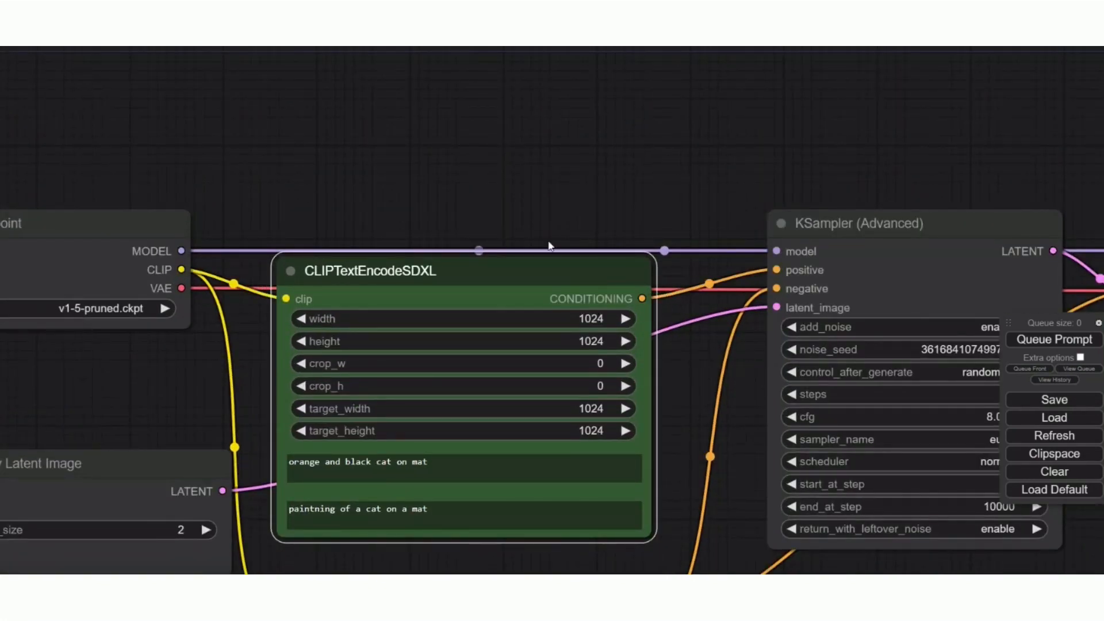
{"action": "left_click_drag", "start_coordinate": [532, 267], "coordinate": [558, 157]}
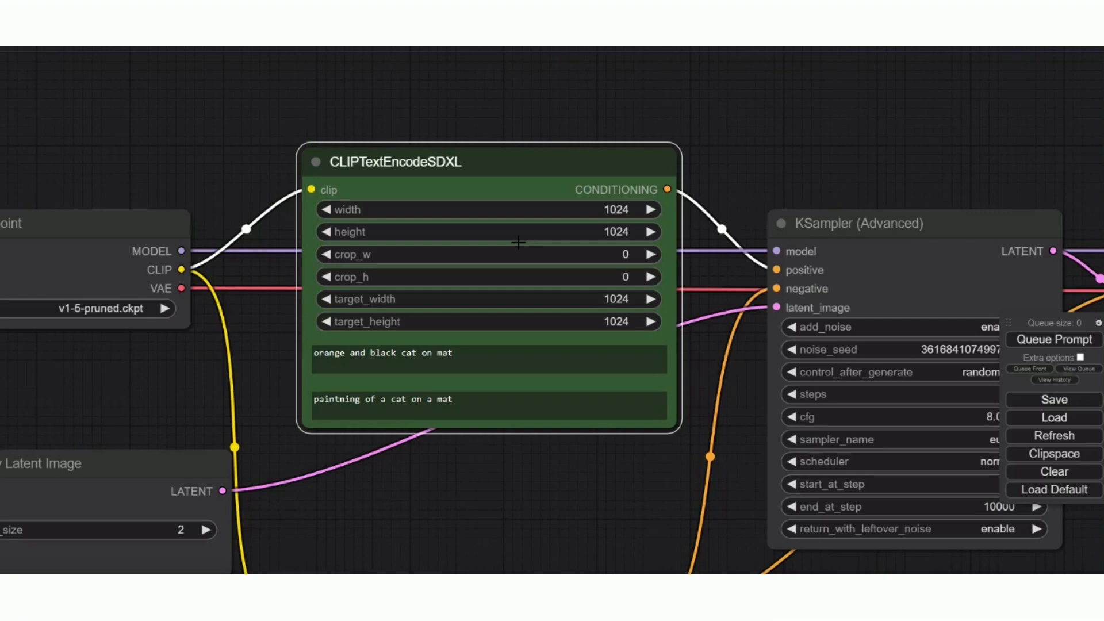
- Duplicate the SDXL encoder with its CLIP link, place the copy below, and connect its conditioning to the first KSampler's negative input
{"action": "key", "text": "ctrl+c"}
{"action": "key", "text": "ctrl+shift+v"}
{"action": "left_click_drag", "start_coordinate": [620, 225], "coordinate": [441, 375]}
{"action": "scroll", "coordinate": [734, 476], "scroll_direction": "down", "scroll_amount": 5}
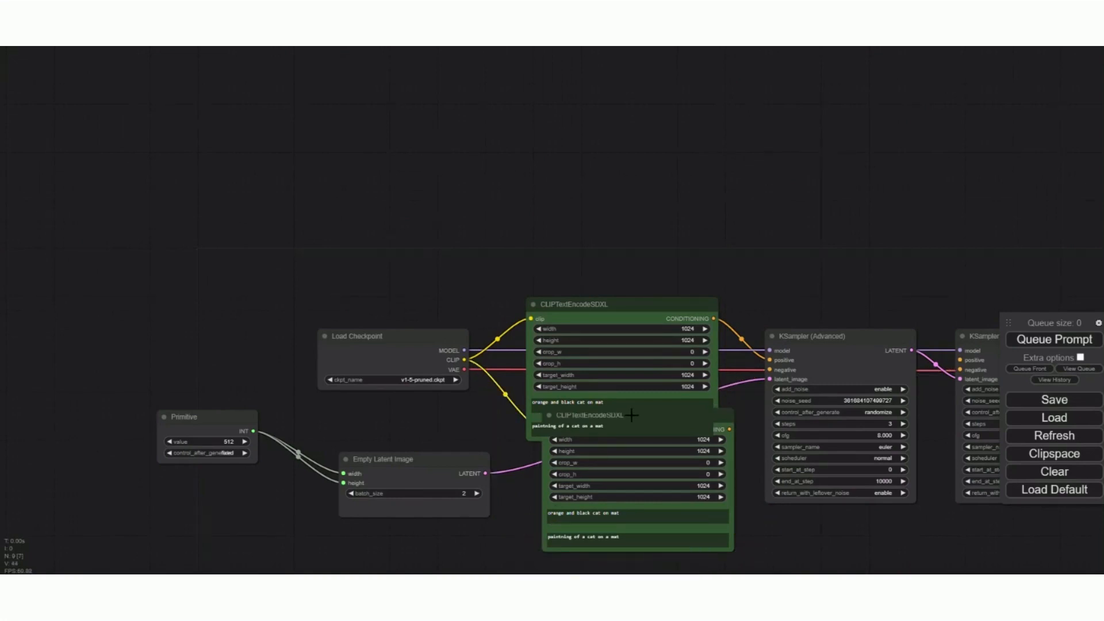
{"action": "left_click_drag", "start_coordinate": [633, 416], "coordinate": [626, 467]}
{"action": "left_click_drag", "start_coordinate": [723, 481], "coordinate": [769, 370]}
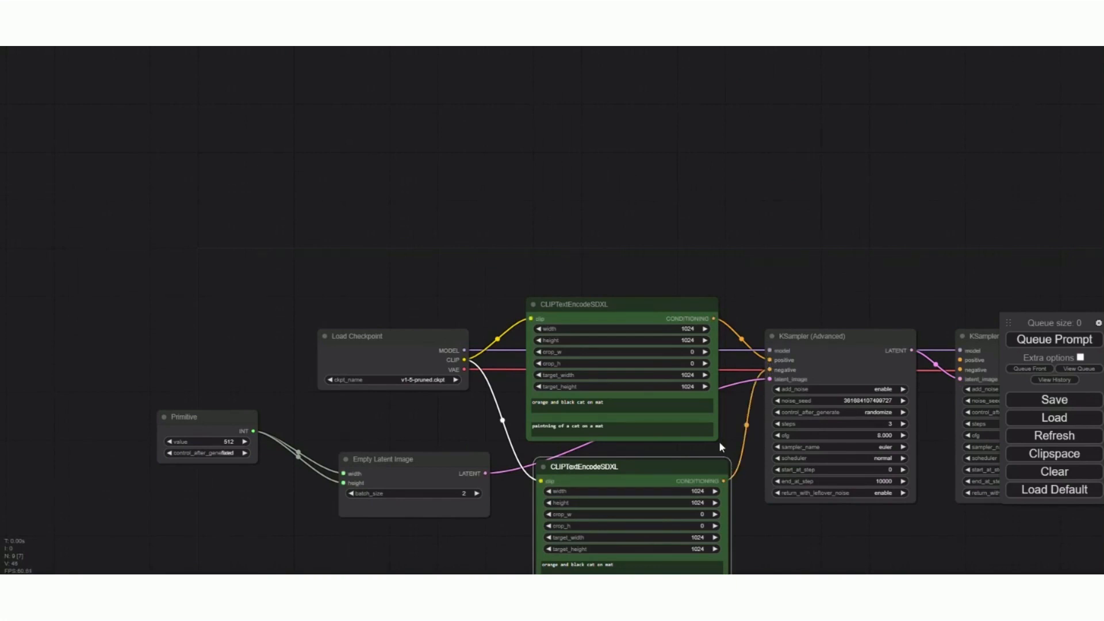
- Color the duplicated CLIPTextEncodeSDXL node red and arrange it beneath the green one
{"action": "right_click", "coordinate": [677, 466]}
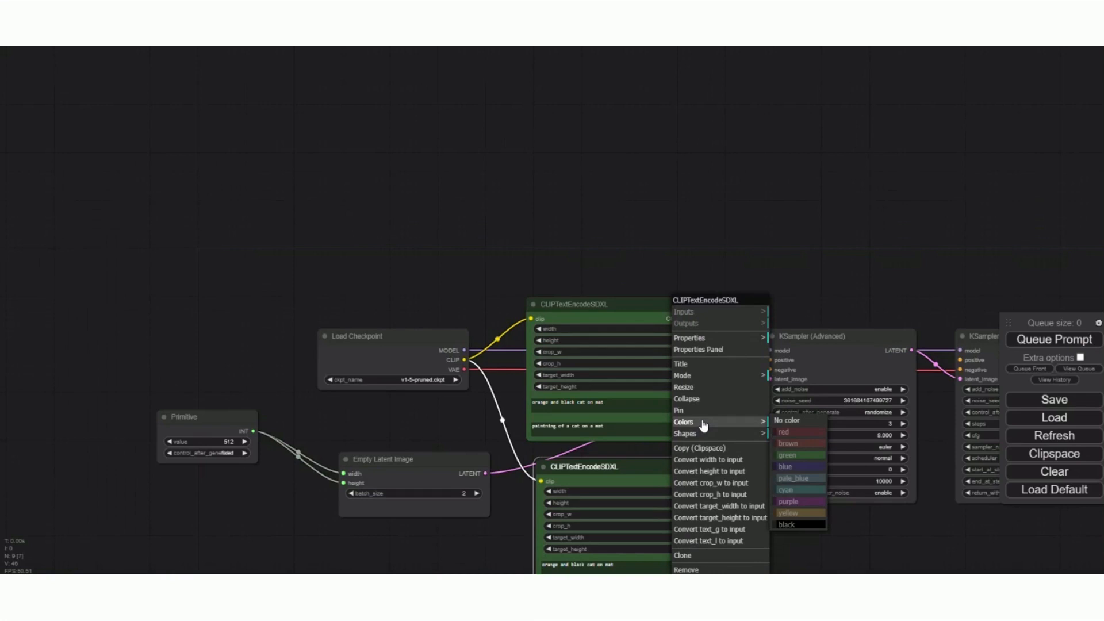
{"action": "left_click", "coordinate": [785, 432]}
{"action": "left_click_drag", "start_coordinate": [679, 467], "coordinate": [661, 462]}
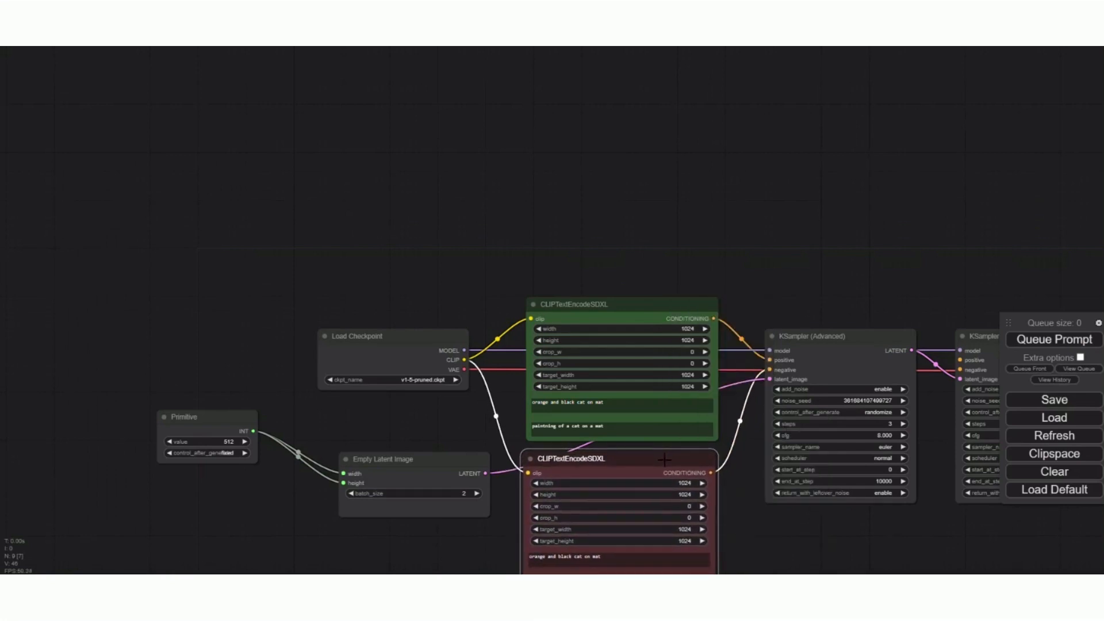
{"action": "scroll", "coordinate": [852, 518], "scroll_direction": "down", "scroll_amount": 2}
{"action": "scroll", "coordinate": [841, 515], "scroll_direction": "up", "scroll_amount": 1}
{"action": "left_click_drag", "start_coordinate": [767, 261], "coordinate": [626, 123]}
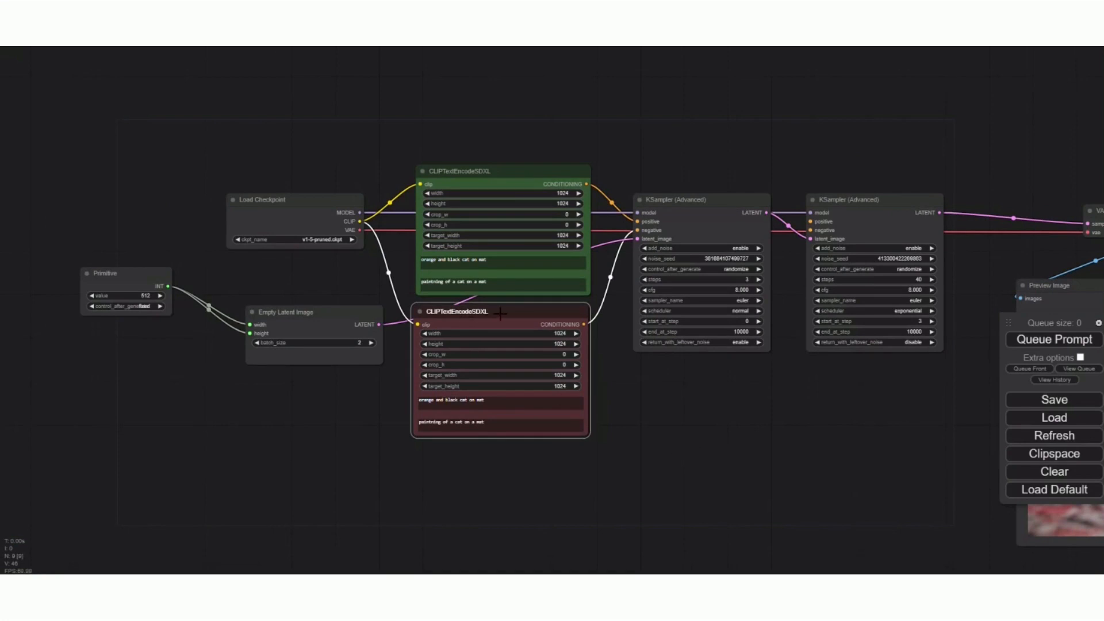
{"action": "left_click_drag", "start_coordinate": [502, 311], "coordinate": [512, 314]}
- Replace both prompts in the red CLIPTextEncodeSDXL node with "blurry" and align the node under the green one
{"action": "left_click", "coordinate": [503, 400]}
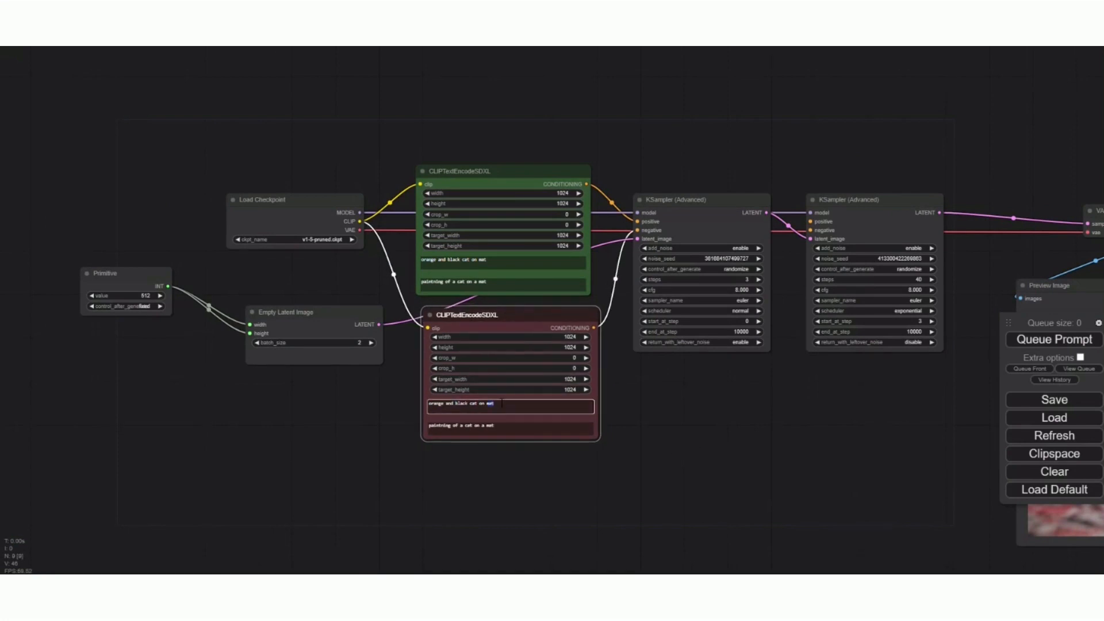
{"action": "left_click_drag", "start_coordinate": [503, 400], "coordinate": [422, 401]}
{"action": "key", "text": "BackSpace"}
{"action": "double_click", "coordinate": [478, 427]}
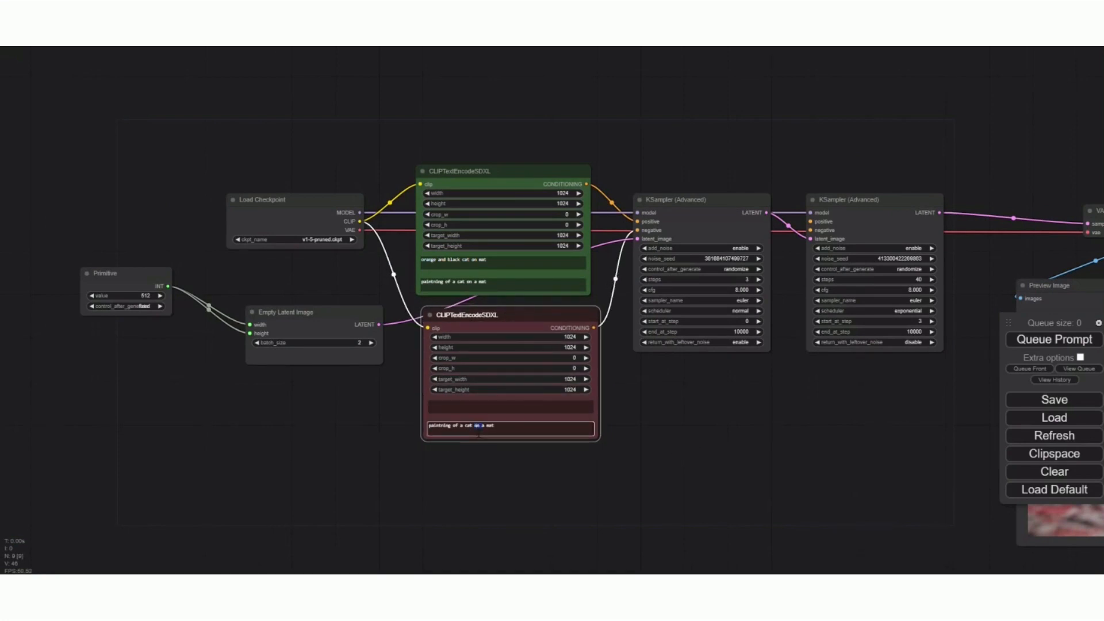
{"action": "key", "text": "ctrl+a"}
{"action": "key", "text": "BackSpace"}
{"action": "left_click", "coordinate": [448, 407]}
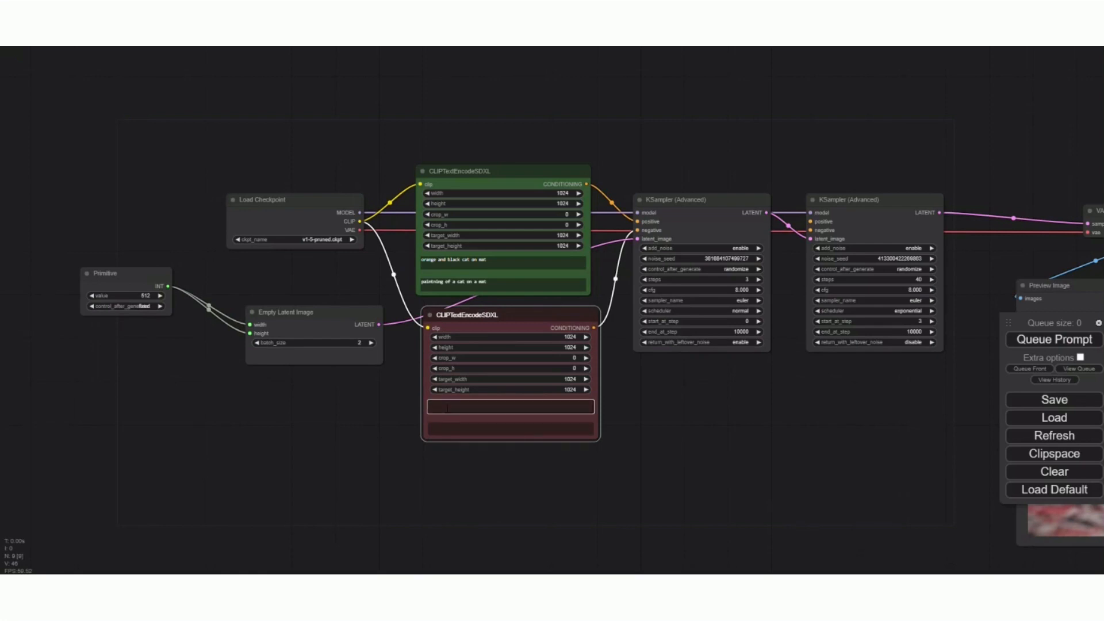
{"action": "type", "text": "blurry"}
{"action": "left_click", "coordinate": [451, 428]}
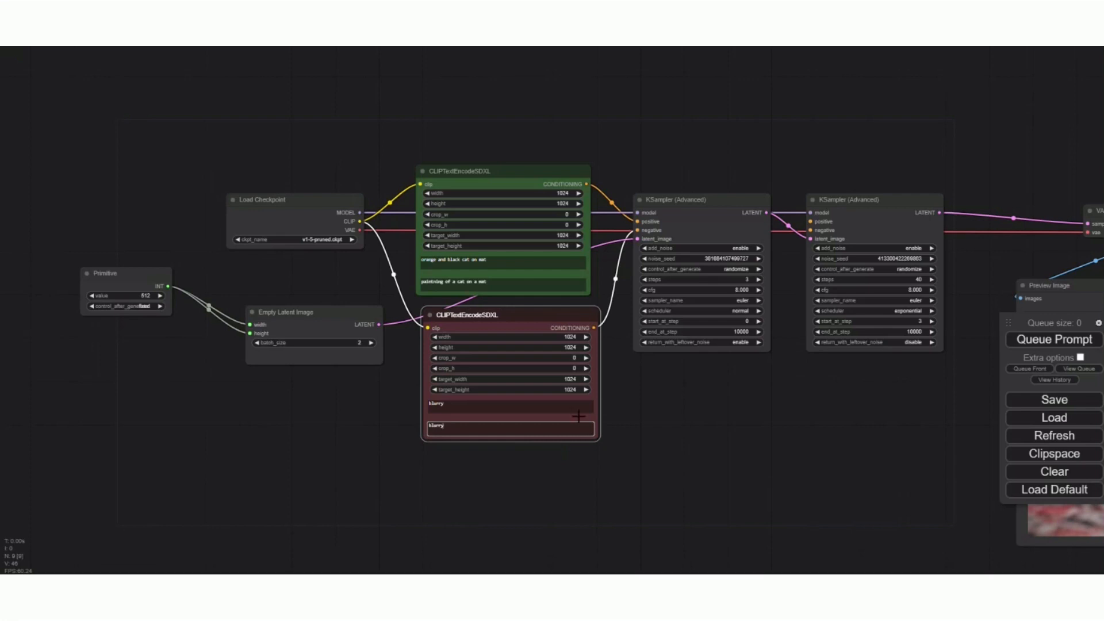
{"action": "left_click_drag", "start_coordinate": [515, 321], "coordinate": [505, 319]}
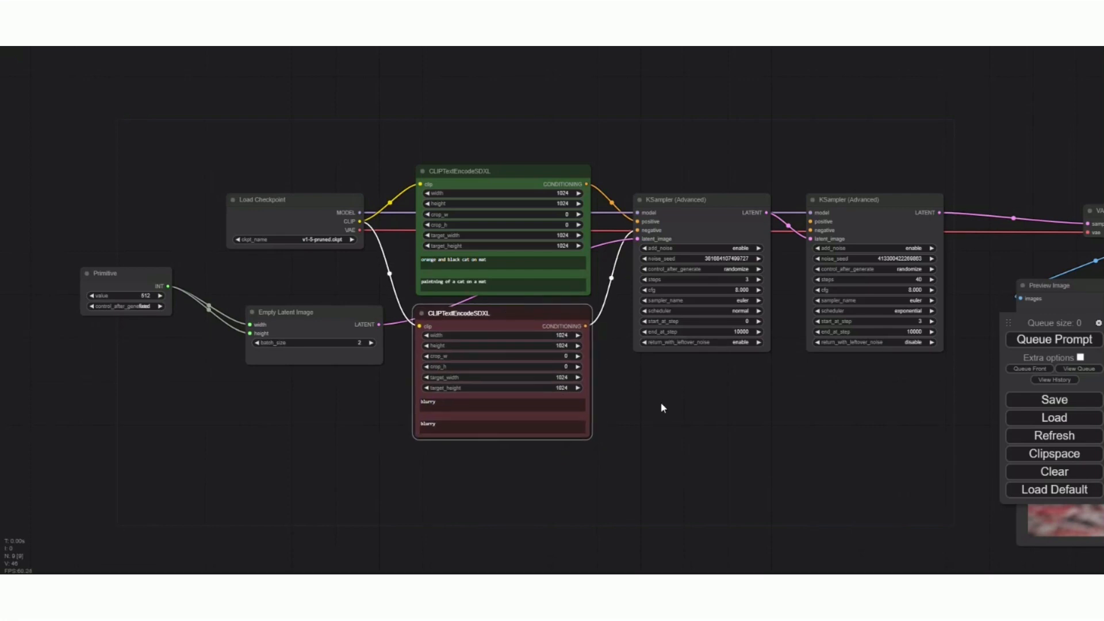
- Set the Load Checkpoint model to sd_xl_base_1.0.safetensors
{"action": "left_click_drag", "start_coordinate": [768, 408], "coordinate": [813, 452]}
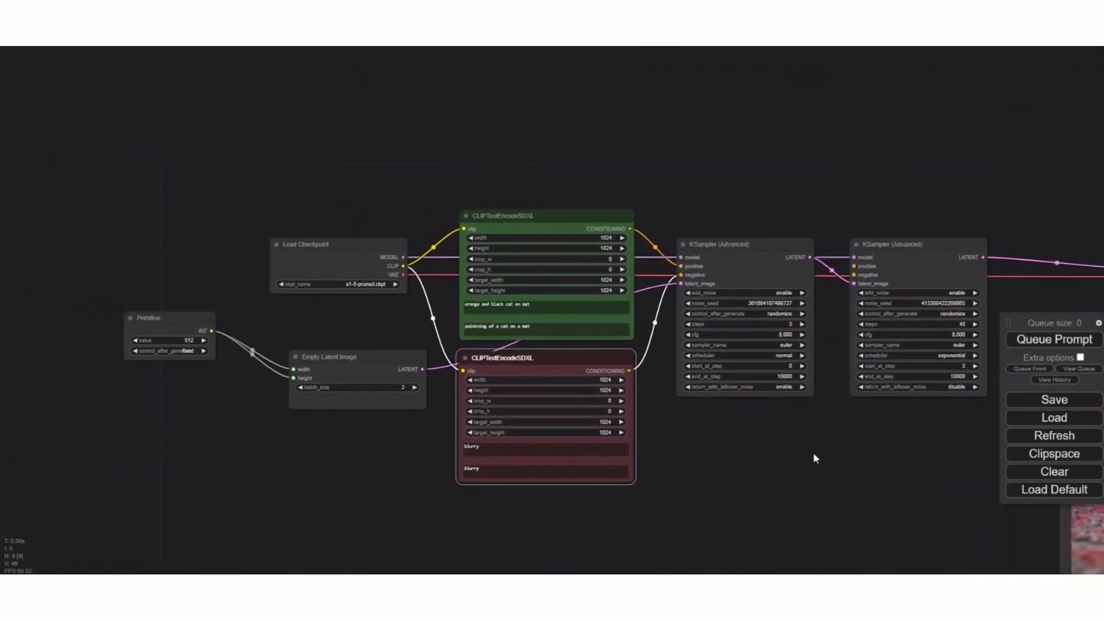
{"action": "scroll", "coordinate": [360, 327], "scroll_direction": "up", "scroll_amount": 4}
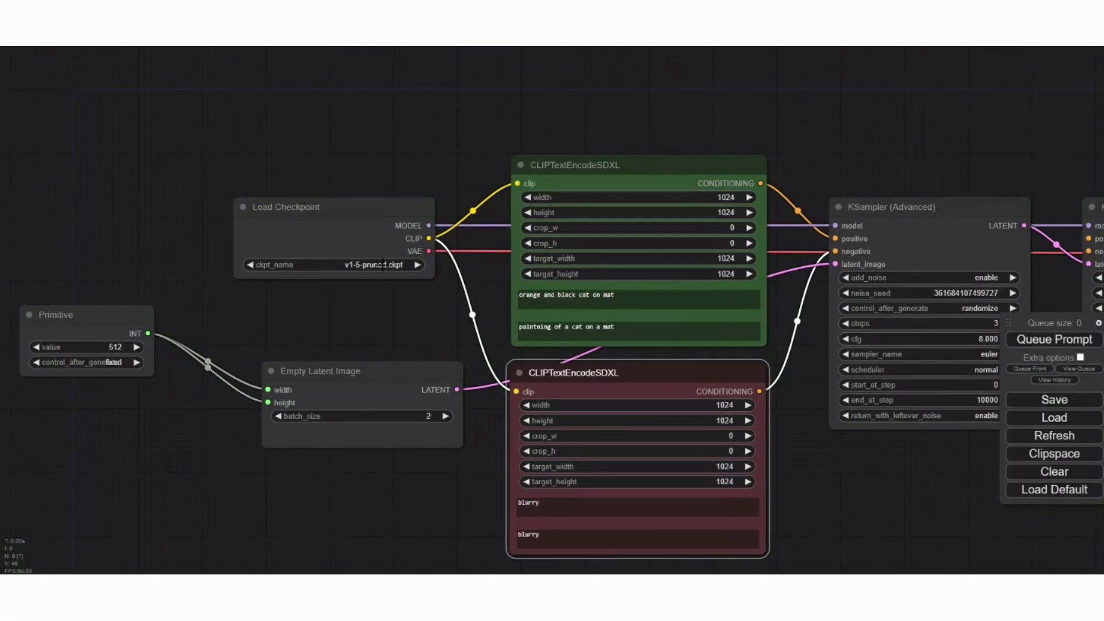
{"action": "left_click", "coordinate": [383, 265]}
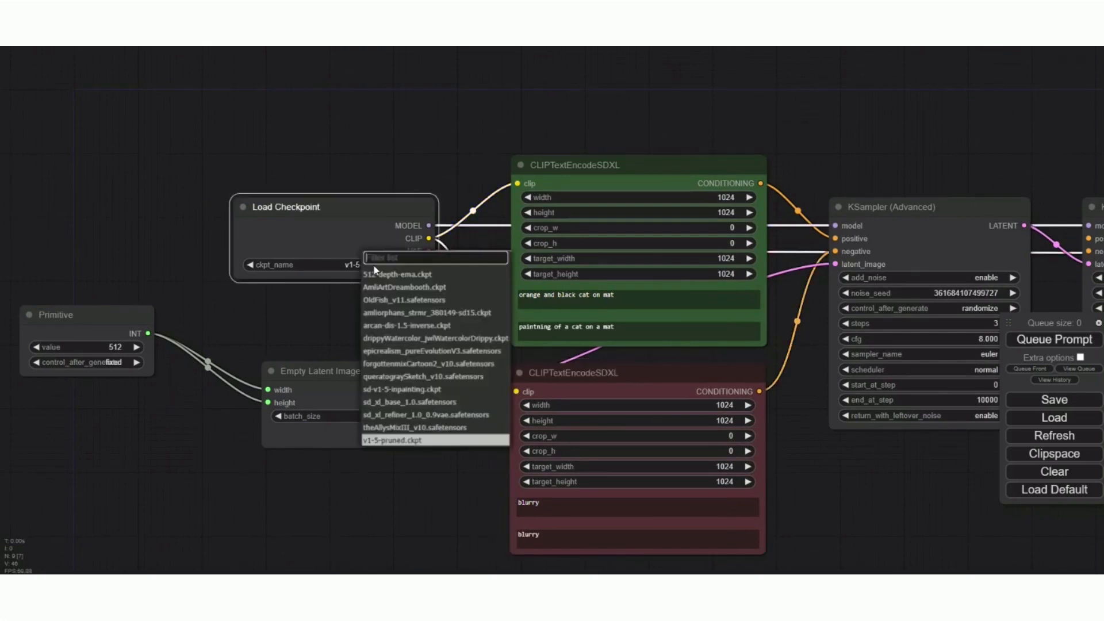
{"action": "left_click", "coordinate": [402, 402]}
- Set the Primitive value that drives the latent image's width and height to 1024
{"action": "left_click_drag", "start_coordinate": [878, 530], "coordinate": [738, 493]}
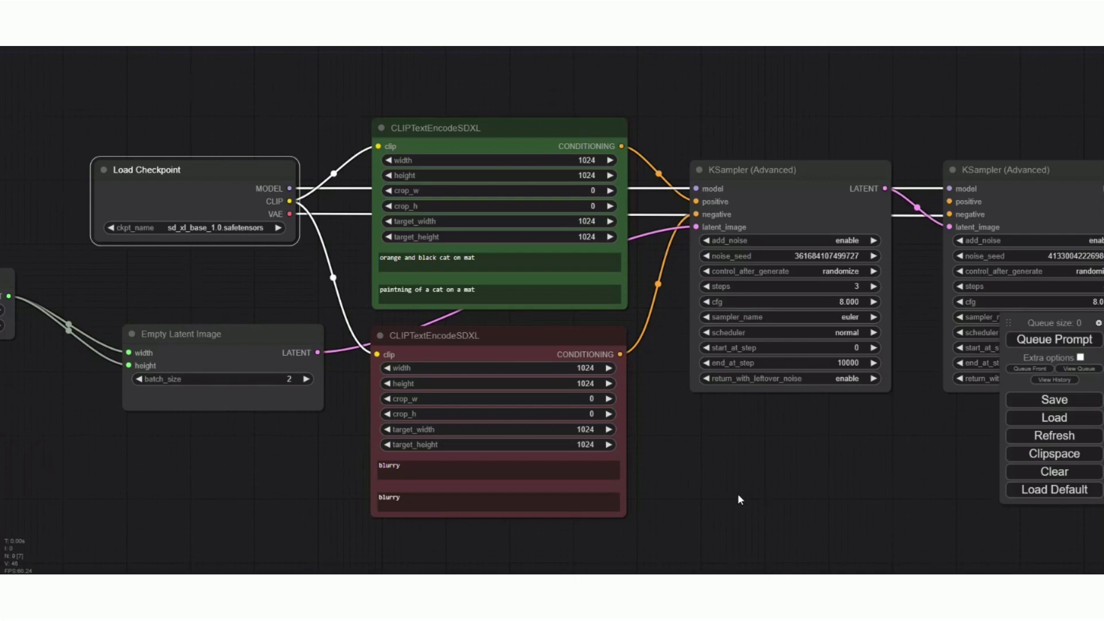
{"action": "left_click_drag", "start_coordinate": [182, 285], "coordinate": [371, 306]}
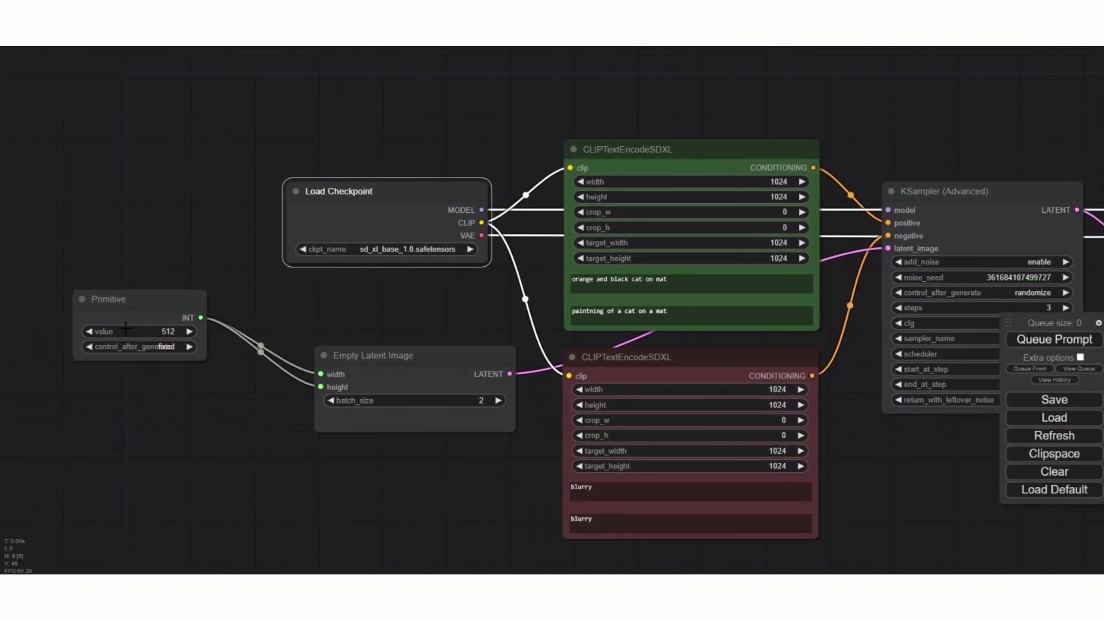
{"action": "left_click", "coordinate": [161, 332]}
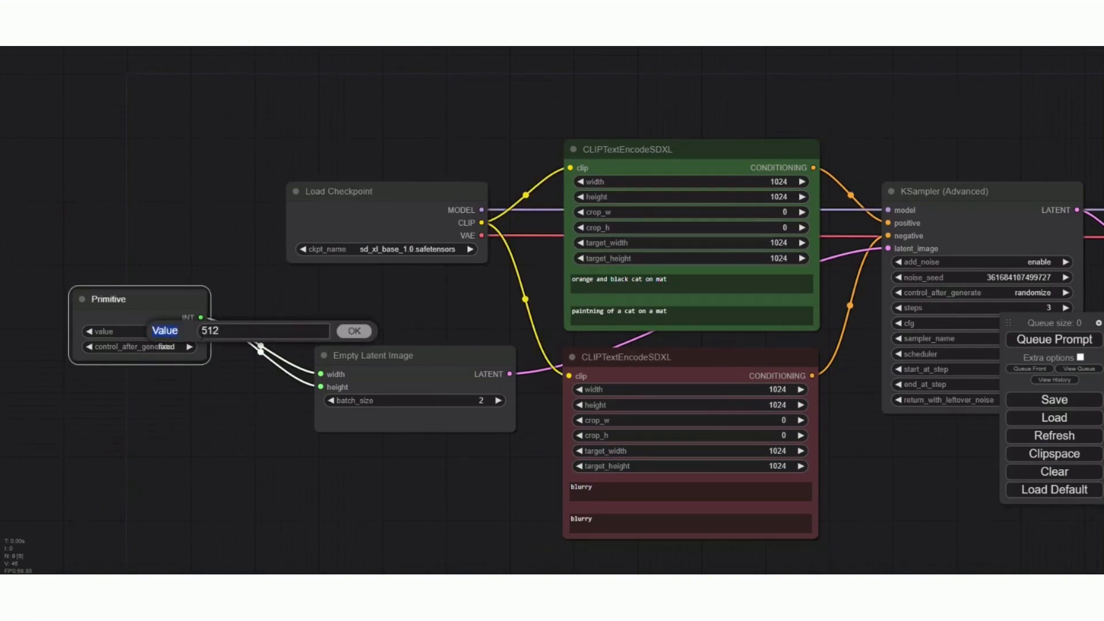
{"action": "left_click", "coordinate": [203, 330]}
{"action": "double_click", "coordinate": [202, 330]}
{"action": "type", "text": "1024"}
{"action": "key", "text": "Return"}
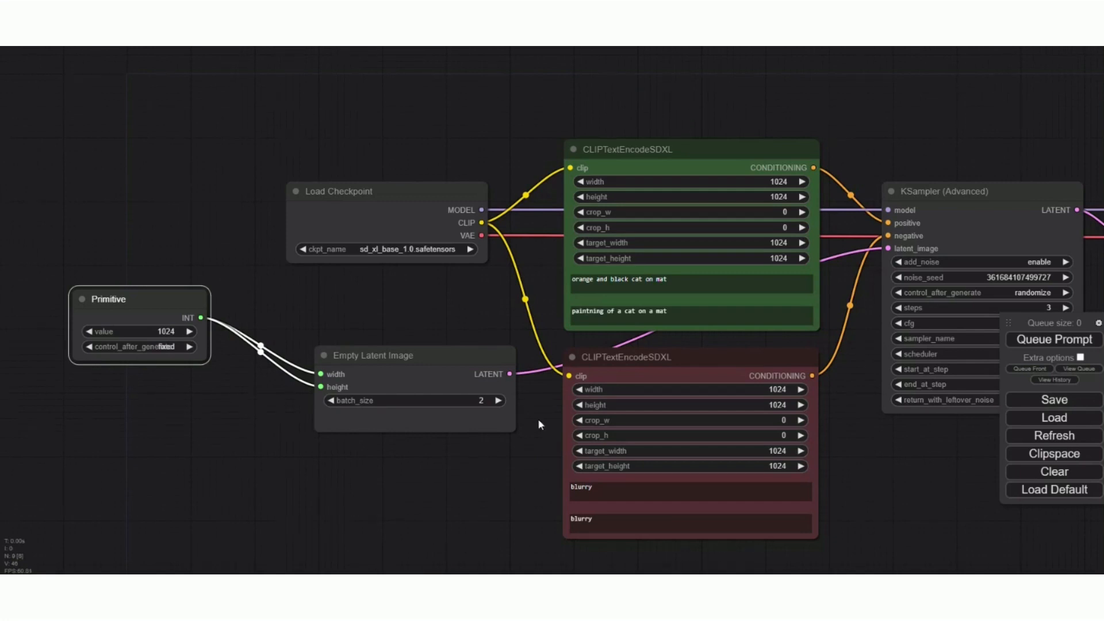
- Try to queue the SDXL workflow for image generation and dismiss the resulting dialog
{"action": "left_click_drag", "start_coordinate": [510, 488], "coordinate": [471, 433]}
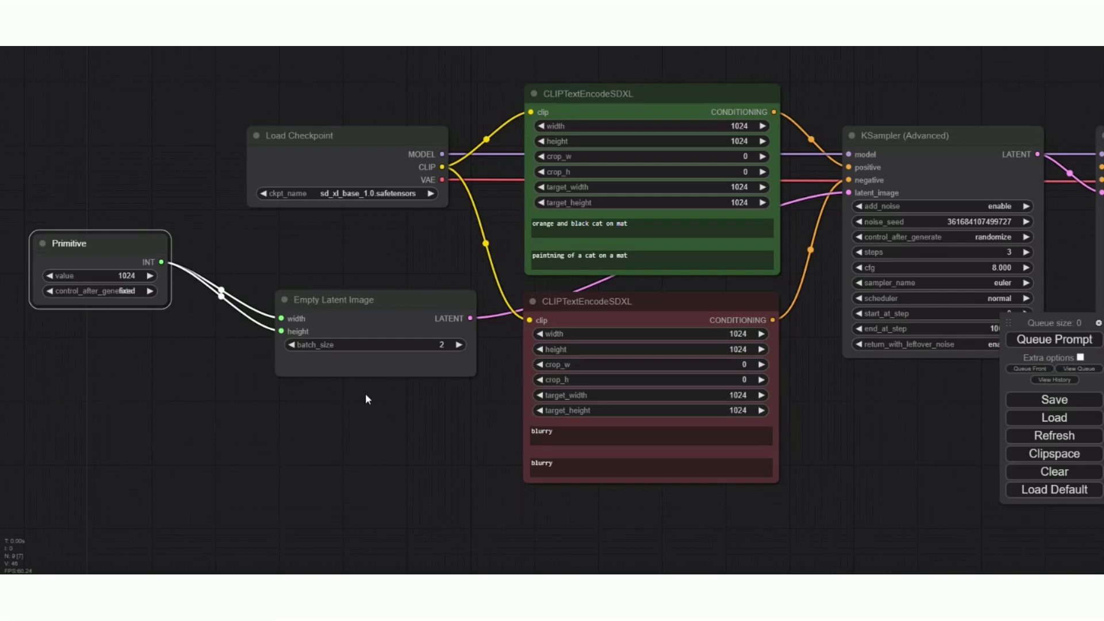
{"action": "left_click_drag", "start_coordinate": [902, 414], "coordinate": [728, 421]}
{"action": "scroll", "coordinate": [729, 422], "scroll_direction": "down", "scroll_amount": 3}
{"action": "scroll", "coordinate": [739, 431], "scroll_direction": "down", "scroll_amount": 2}
{"action": "left_click_drag", "start_coordinate": [828, 449], "coordinate": [671, 409]}
{"action": "left_click", "coordinate": [1062, 339]}
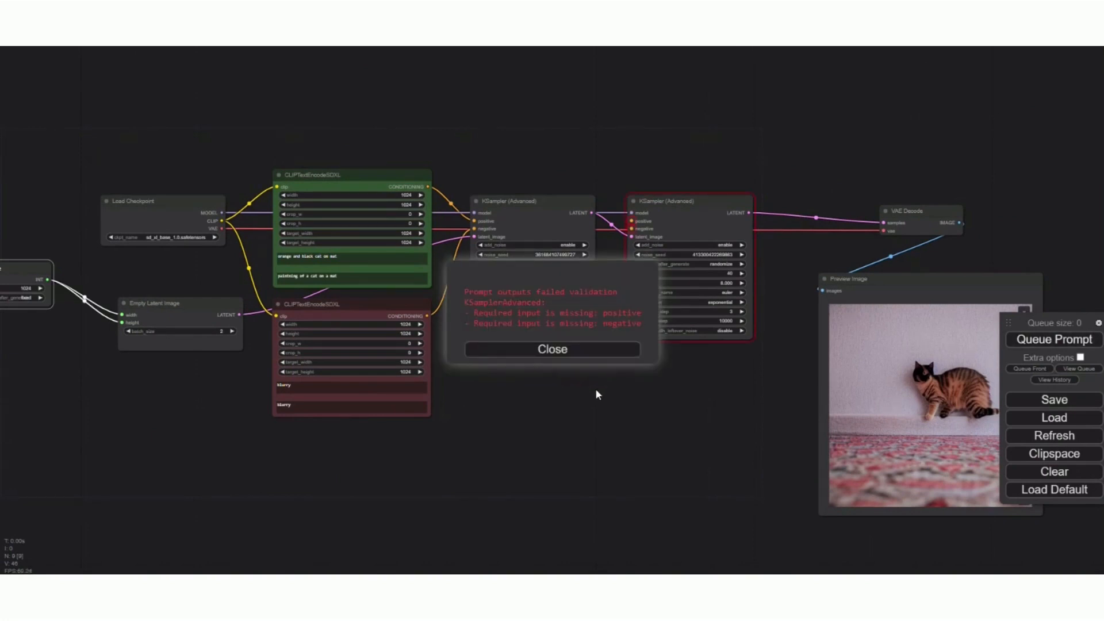
{"action": "left_click", "coordinate": [563, 351]}
{"action": "scroll", "coordinate": [611, 419], "scroll_direction": "up", "scroll_amount": 5}
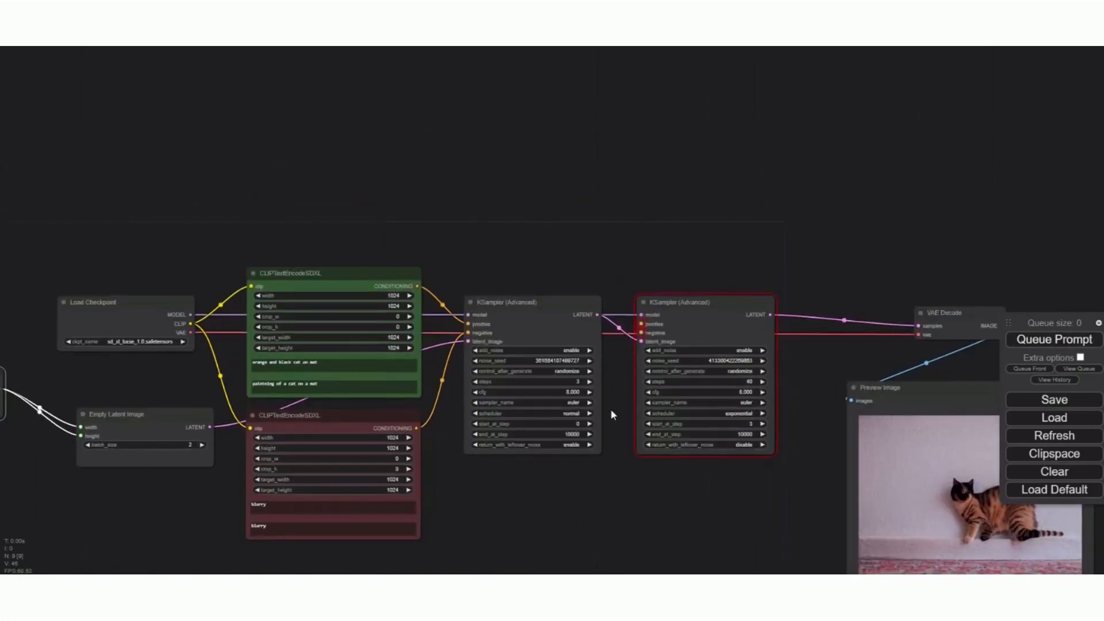
- Connect the green and red CLIPTextEncodeSDXL conditioning outputs to the second KSampler's positive and negative inputs respectively
{"action": "scroll", "coordinate": [611, 413], "scroll_direction": "down", "scroll_amount": 1}
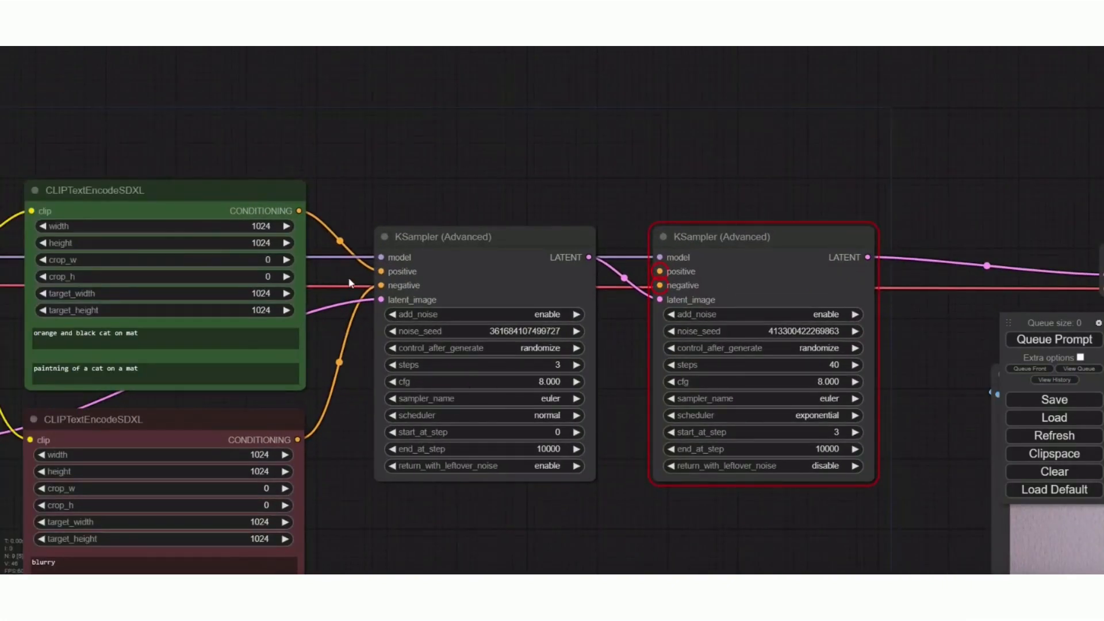
{"action": "left_click_drag", "start_coordinate": [297, 440], "coordinate": [660, 285]}
{"action": "left_click_drag", "start_coordinate": [299, 211], "coordinate": [660, 271]}
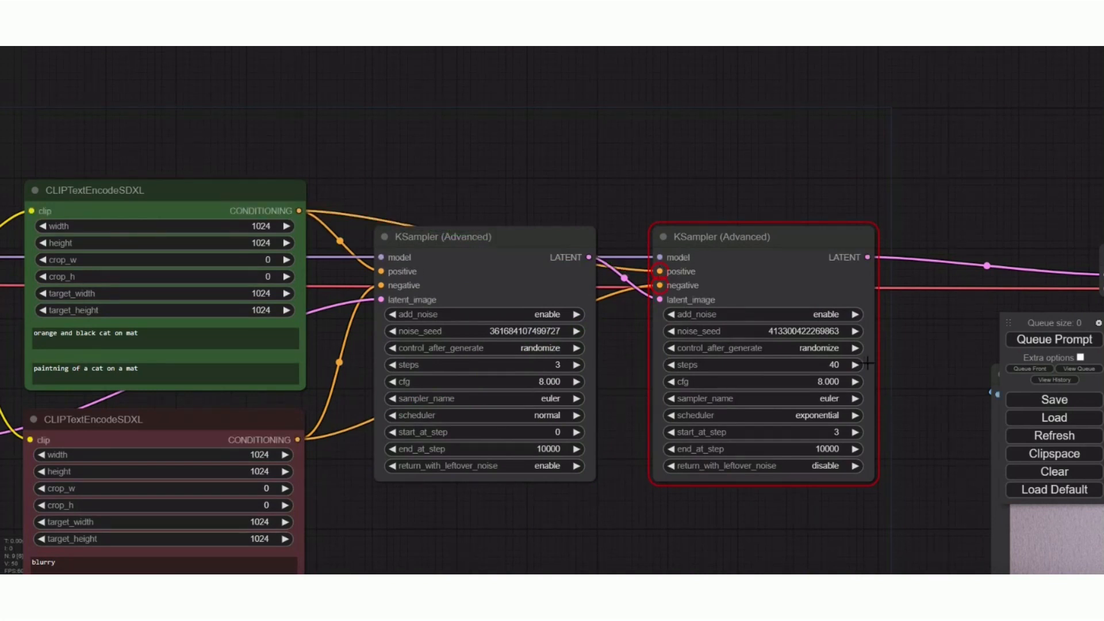
- Queue the SDXL workflow for image generation and follow its progress through the two samplers
{"action": "left_click_drag", "start_coordinate": [939, 380], "coordinate": [850, 332]}
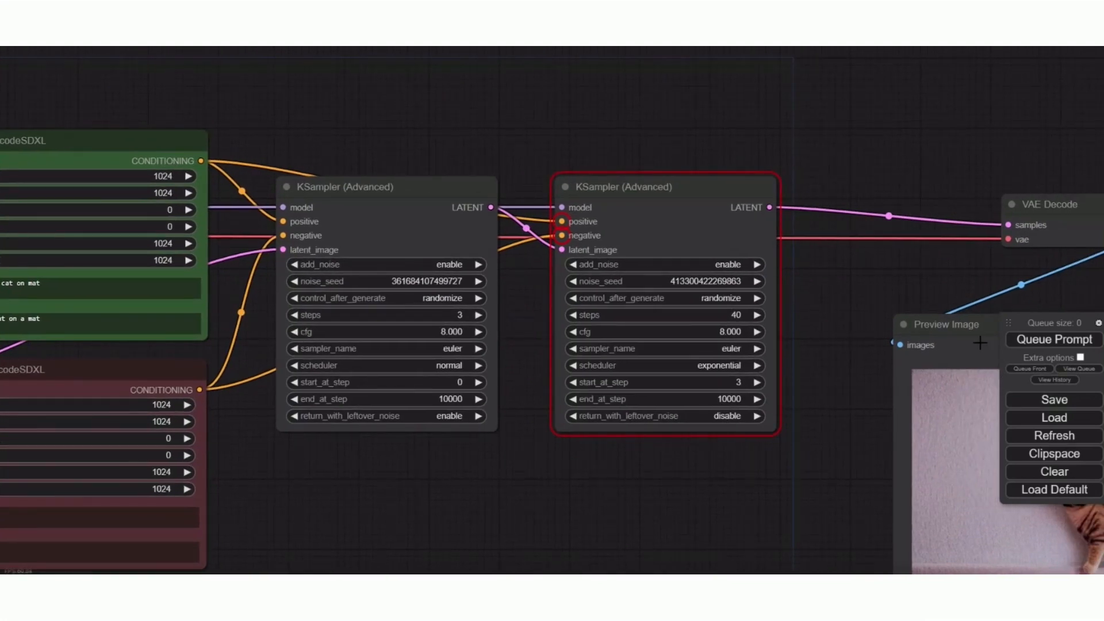
{"action": "left_click", "coordinate": [1047, 344]}
{"action": "left_click_drag", "start_coordinate": [836, 477], "coordinate": [529, 337]}
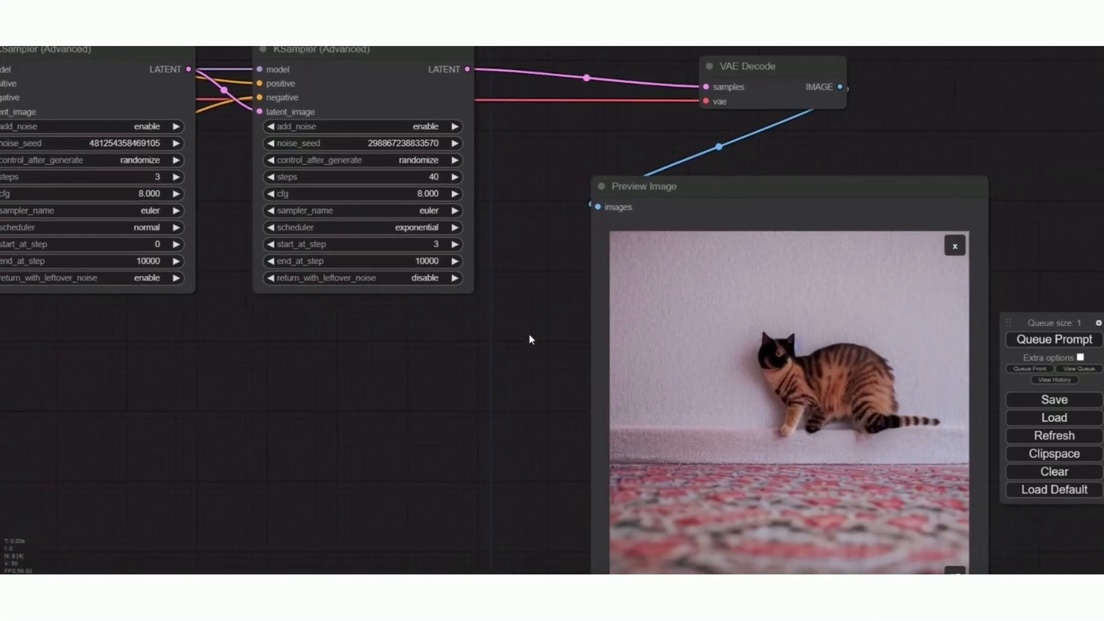
{"action": "scroll", "coordinate": [537, 341], "scroll_direction": "down", "scroll_amount": 5}
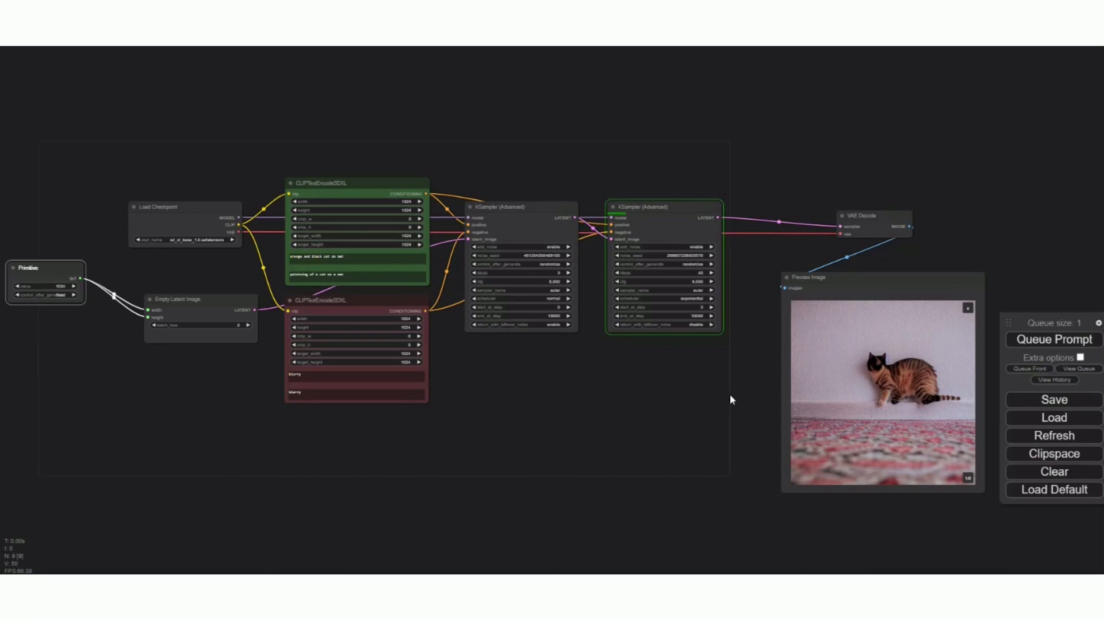
{"action": "left_click_drag", "start_coordinate": [730, 395], "coordinate": [716, 387]}
{"action": "scroll", "coordinate": [716, 387], "scroll_direction": "up", "scroll_amount": 3}
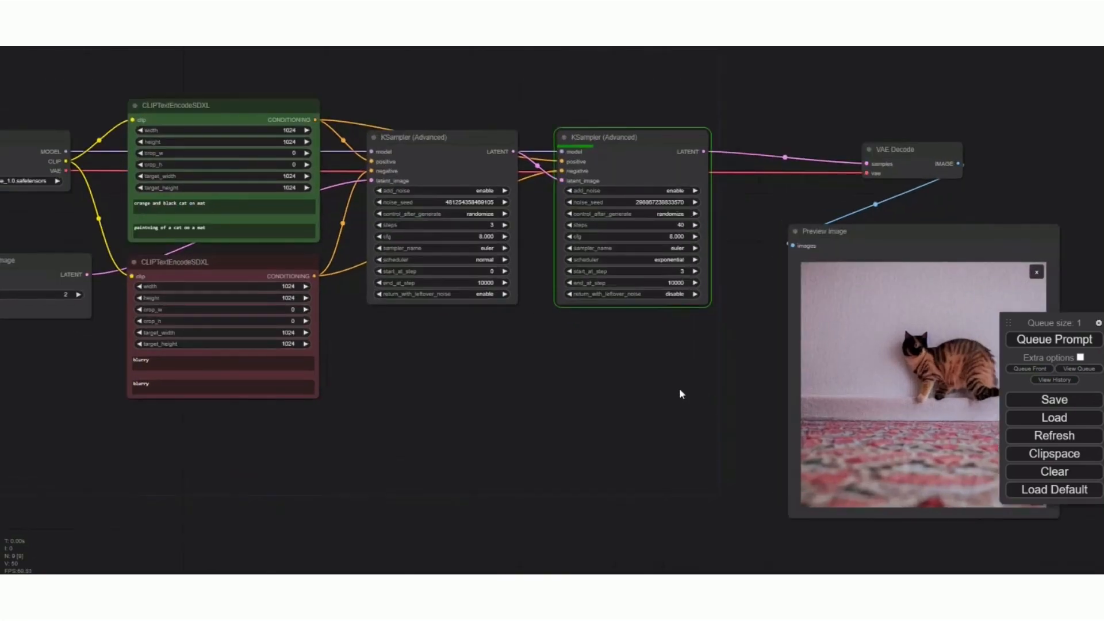
{"action": "left_click_drag", "start_coordinate": [561, 362], "coordinate": [601, 437]}
{"action": "scroll", "coordinate": [602, 437], "scroll_direction": "up", "scroll_amount": 2}
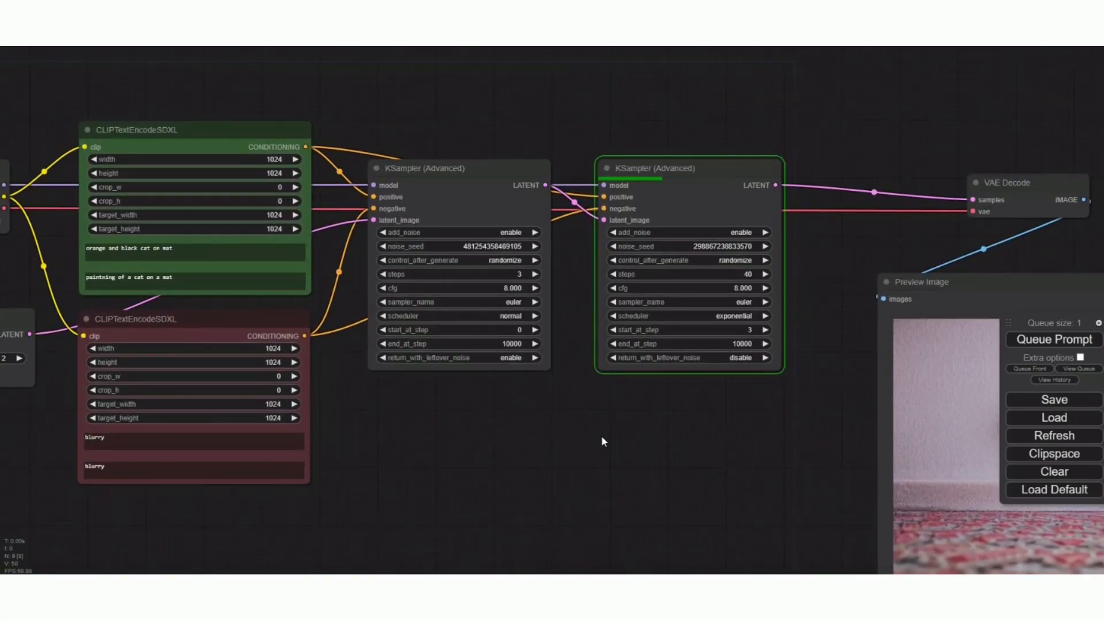
{"action": "scroll", "coordinate": [602, 441], "scroll_direction": "down", "scroll_amount": 2}
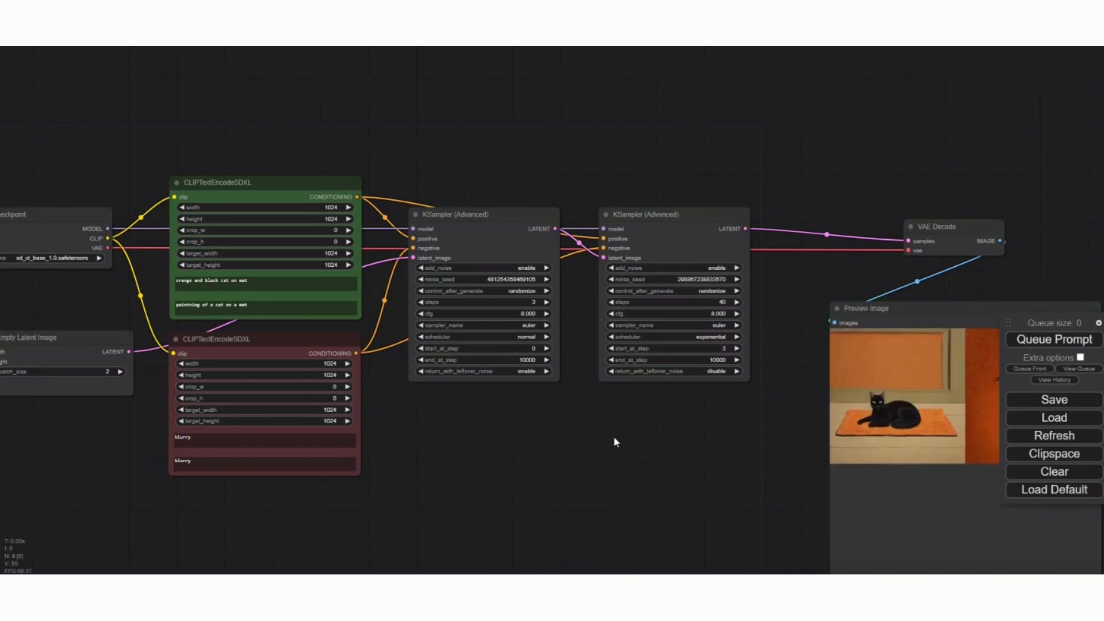
- Shift the Preview Image node clear of the queue controls and open the first generated image at full node size
{"action": "left_click_drag", "start_coordinate": [982, 278], "coordinate": [824, 219]}
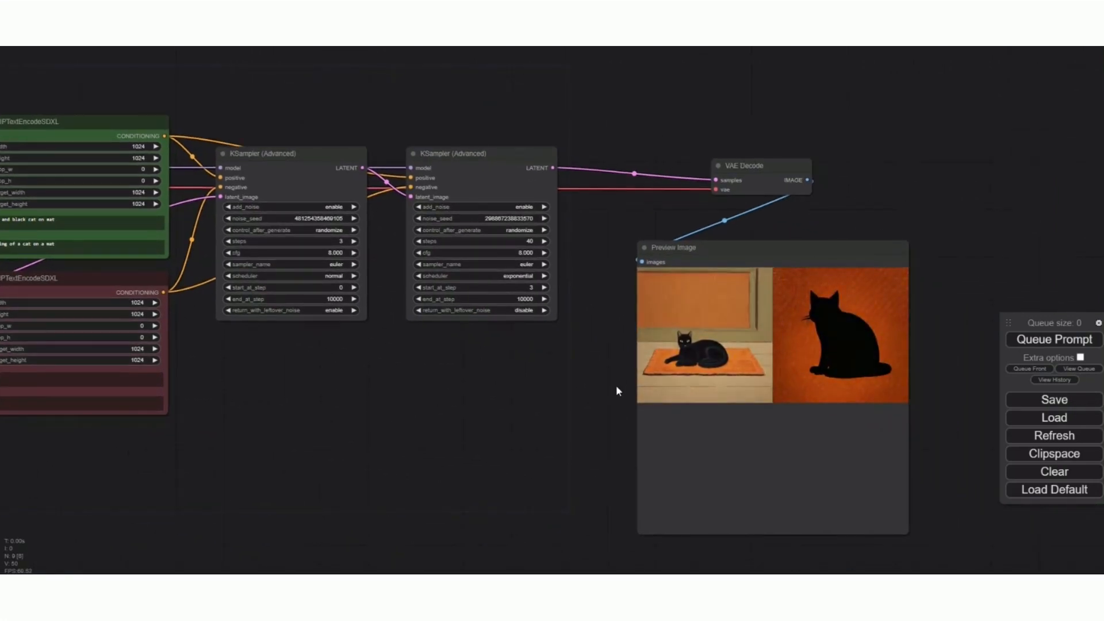
{"action": "scroll", "coordinate": [616, 385], "scroll_direction": "up", "scroll_amount": 6}
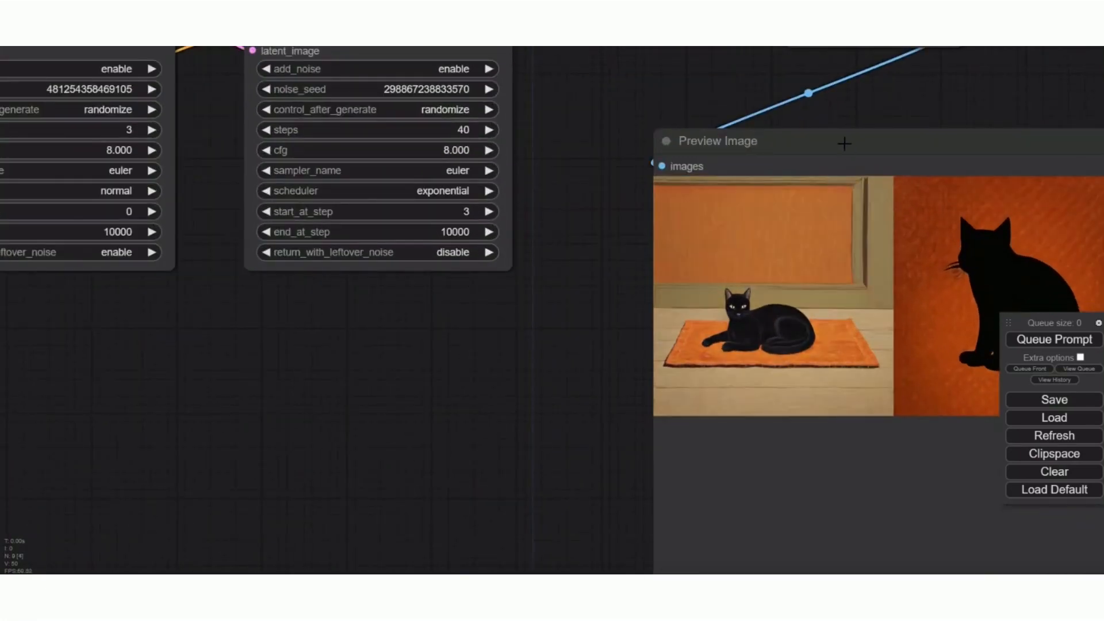
{"action": "left_click_drag", "start_coordinate": [844, 144], "coordinate": [698, 123]}
{"action": "left_click", "coordinate": [675, 273]}
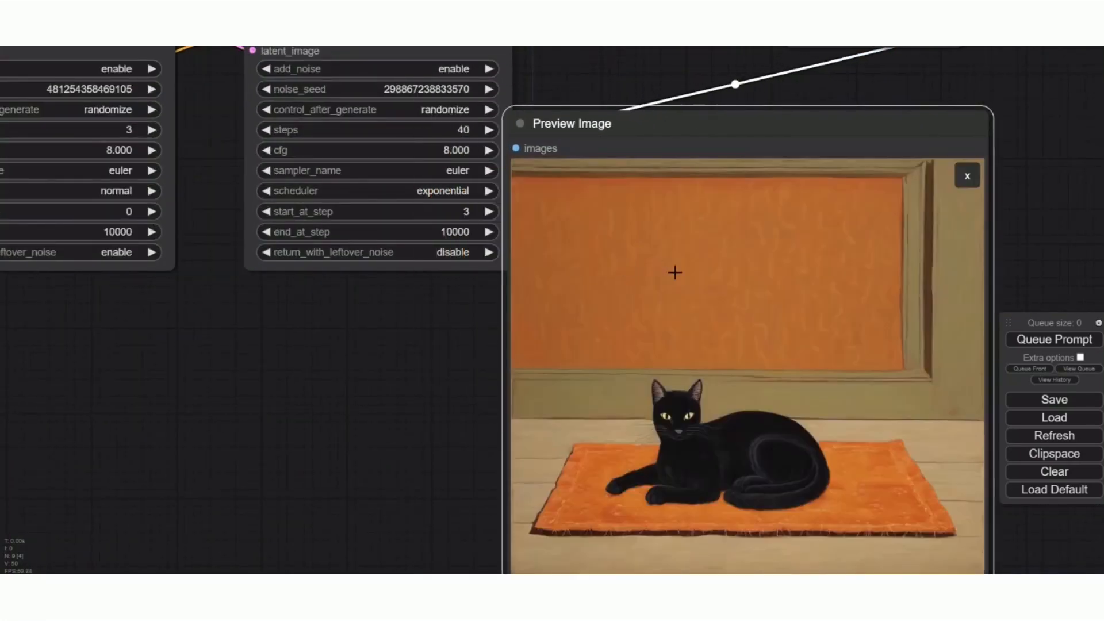
- Enlarge the Preview Image node and move it to the right of the VAE Decode node
{"action": "scroll", "coordinate": [685, 279], "scroll_direction": "down", "scroll_amount": 5}
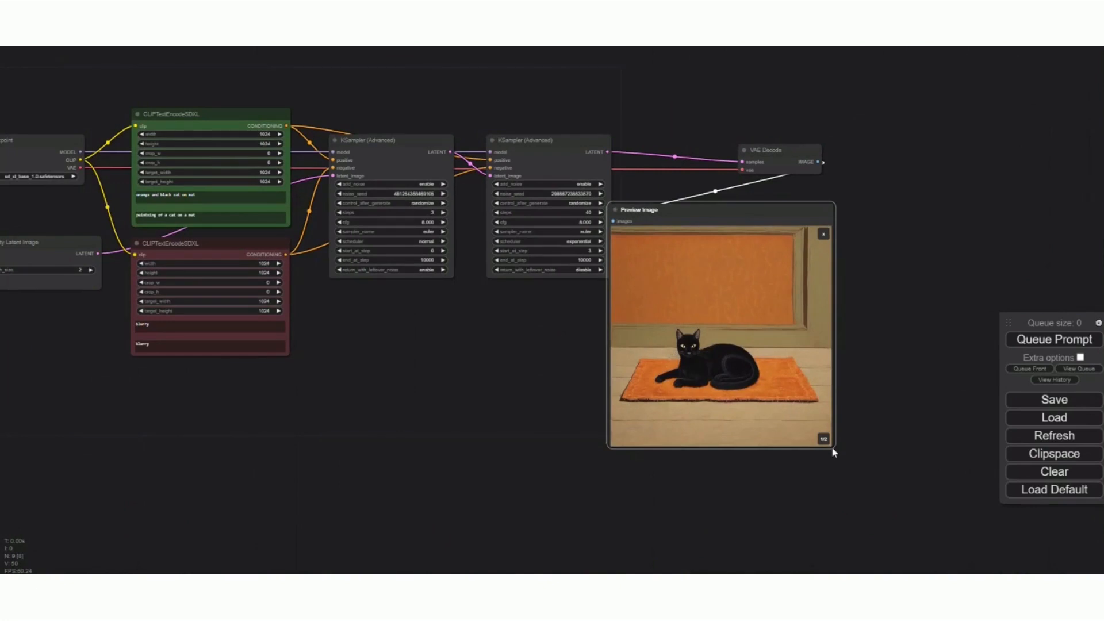
{"action": "left_click_drag", "start_coordinate": [831, 447], "coordinate": [977, 573]}
{"action": "scroll", "coordinate": [765, 341], "scroll_direction": "down", "scroll_amount": 5}
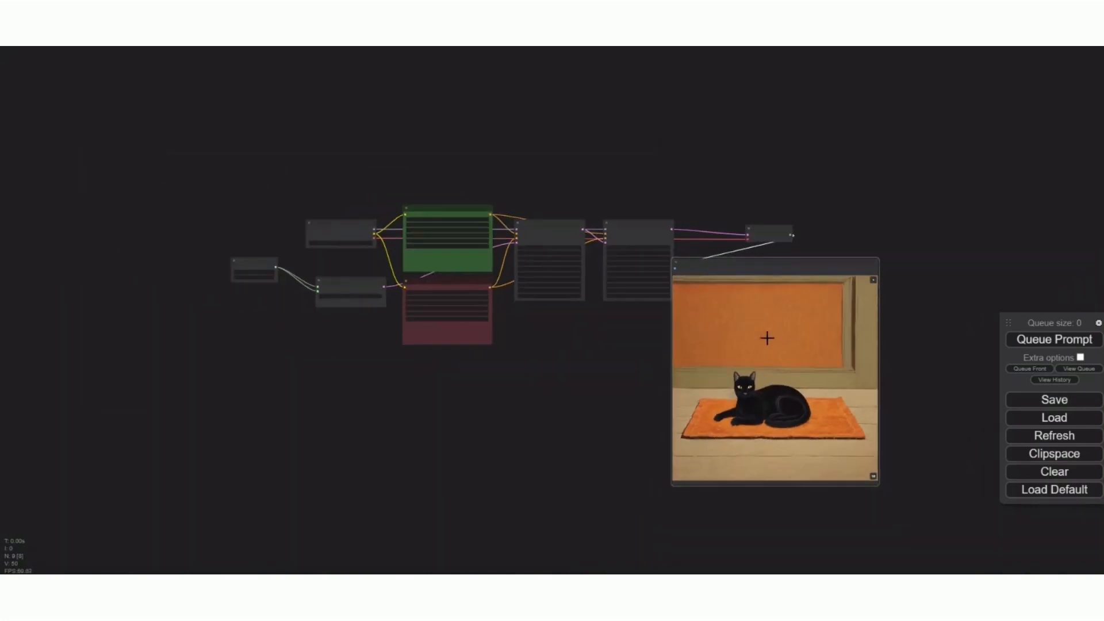
{"action": "left_click_drag", "start_coordinate": [878, 485], "coordinate": [846, 536]}
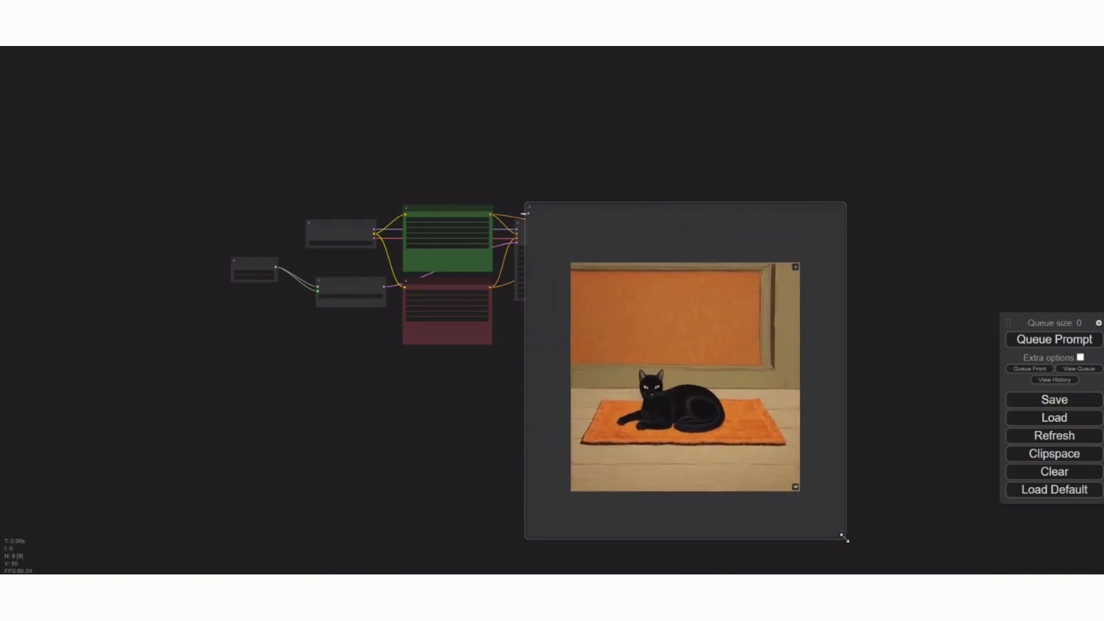
{"action": "left_click_drag", "start_coordinate": [634, 214], "coordinate": [837, 222]}
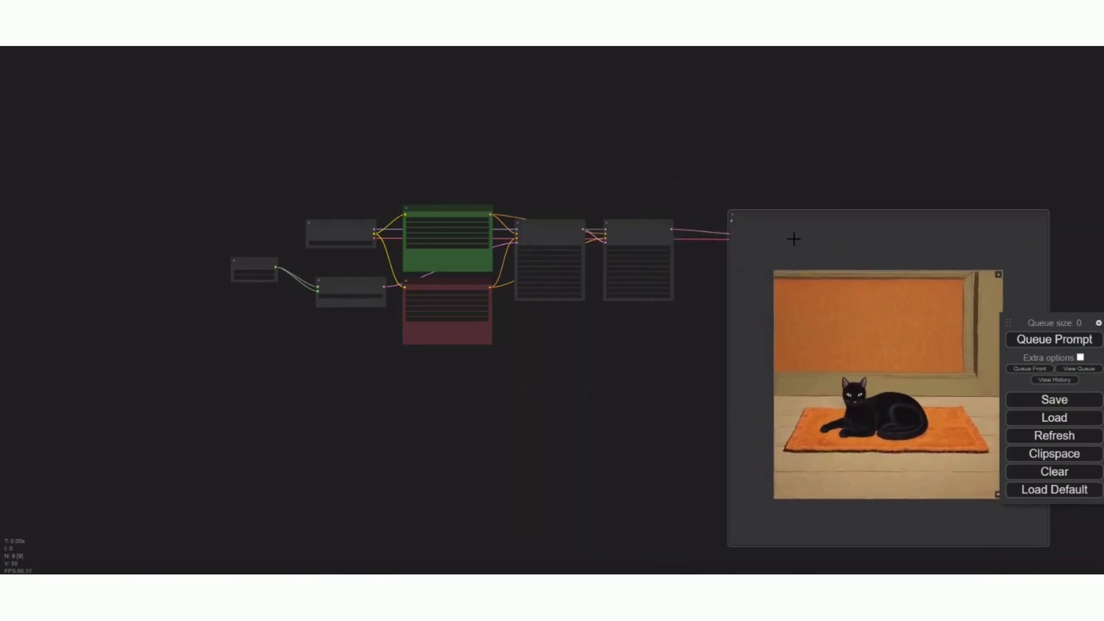
{"action": "left_click_drag", "start_coordinate": [612, 327], "coordinate": [349, 299]}
{"action": "left_click_drag", "start_coordinate": [528, 190], "coordinate": [636, 180]}
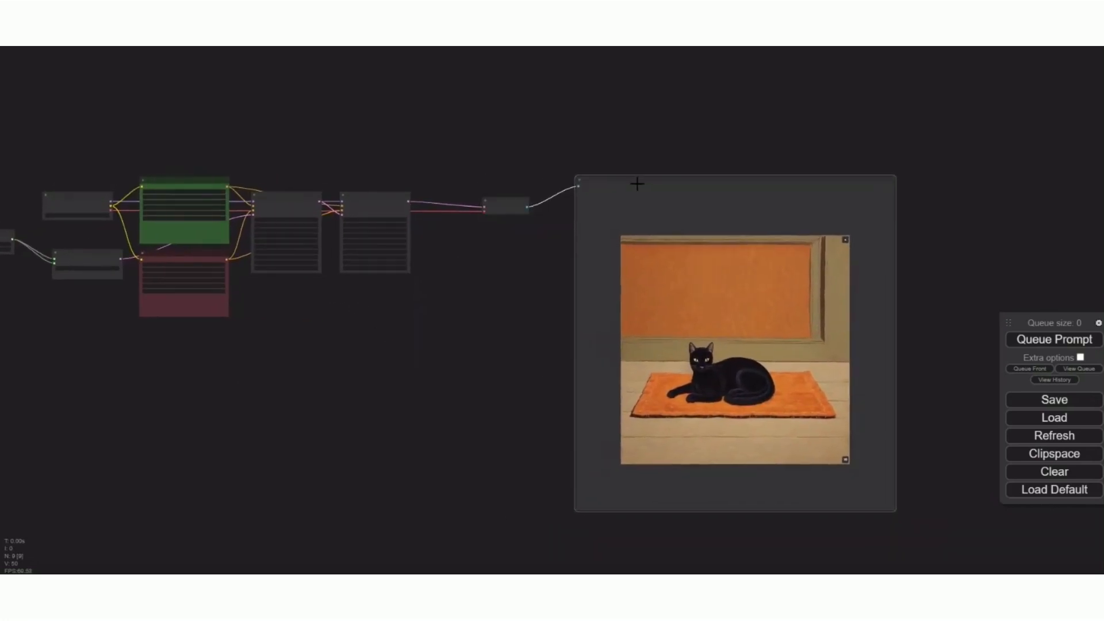
- Inspect the generated cat image and shrink the Preview Image node to fit around it
{"action": "scroll", "coordinate": [731, 346], "scroll_direction": "down", "scroll_amount": 1}
{"action": "scroll", "coordinate": [731, 347], "scroll_direction": "up", "scroll_amount": 6}
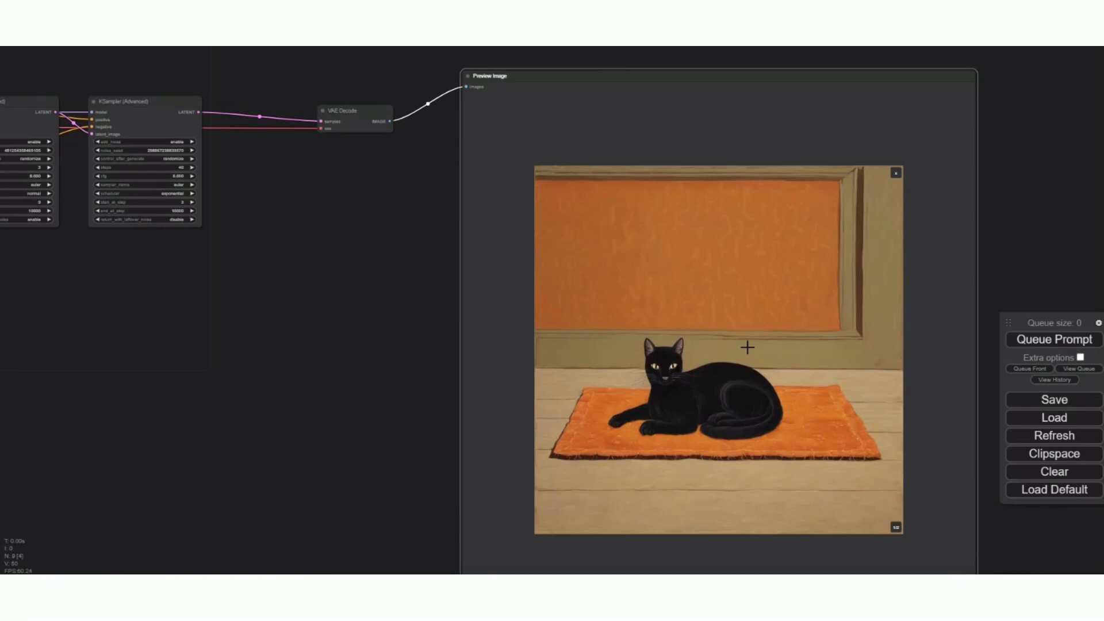
{"action": "scroll", "coordinate": [748, 346], "scroll_direction": "down", "scroll_amount": 2}
{"action": "scroll", "coordinate": [747, 347], "scroll_direction": "down", "scroll_amount": 2}
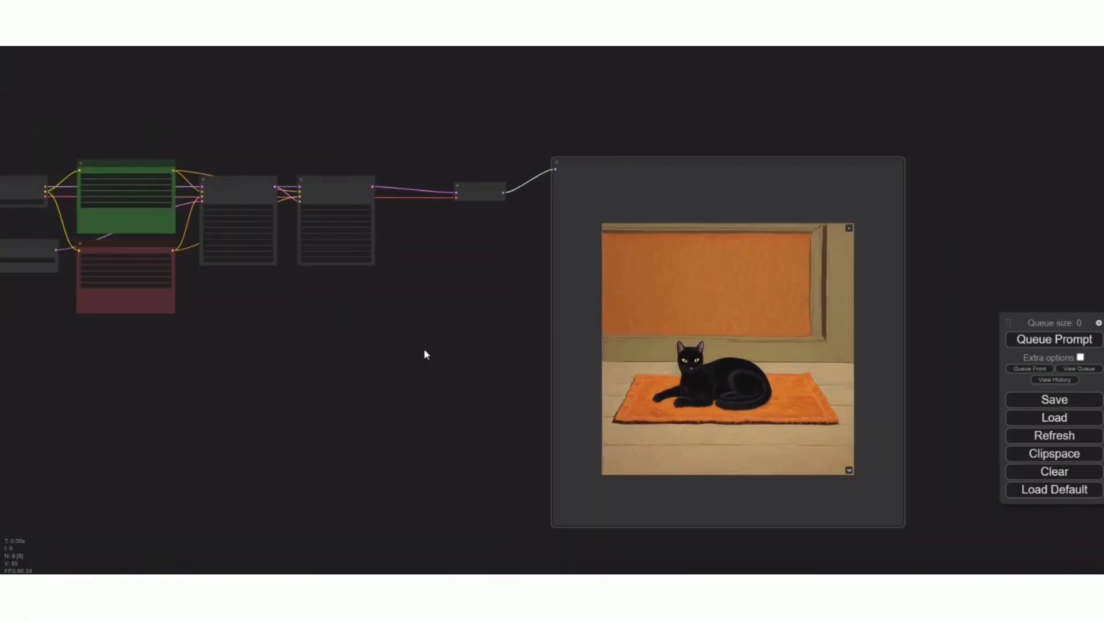
{"action": "left_click_drag", "start_coordinate": [426, 350], "coordinate": [691, 383]}
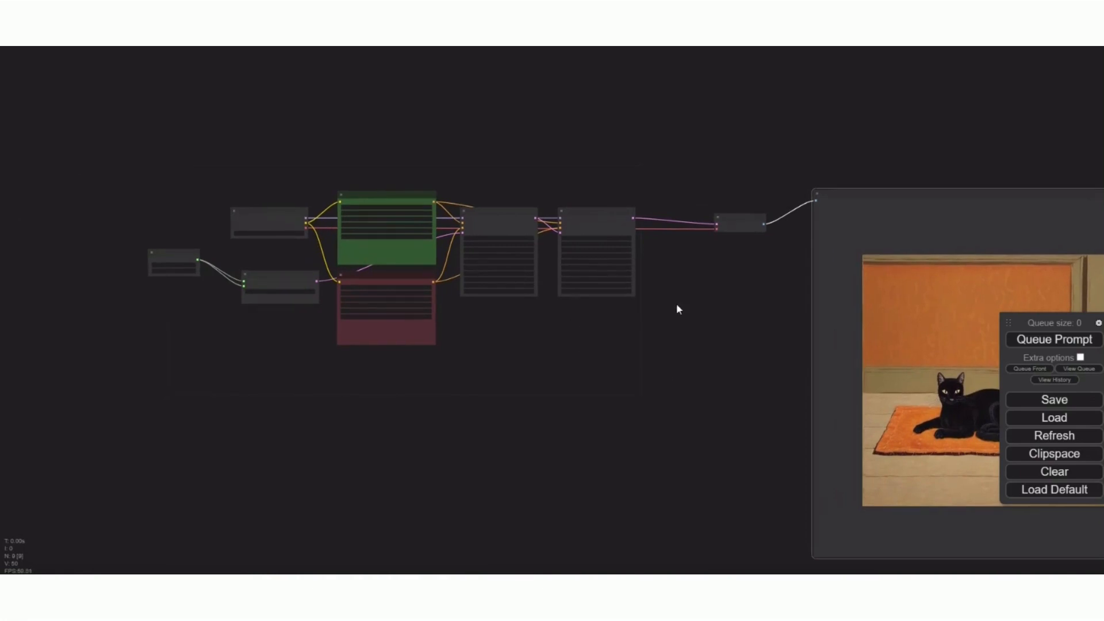
{"action": "left_click_drag", "start_coordinate": [734, 343], "coordinate": [420, 288]}
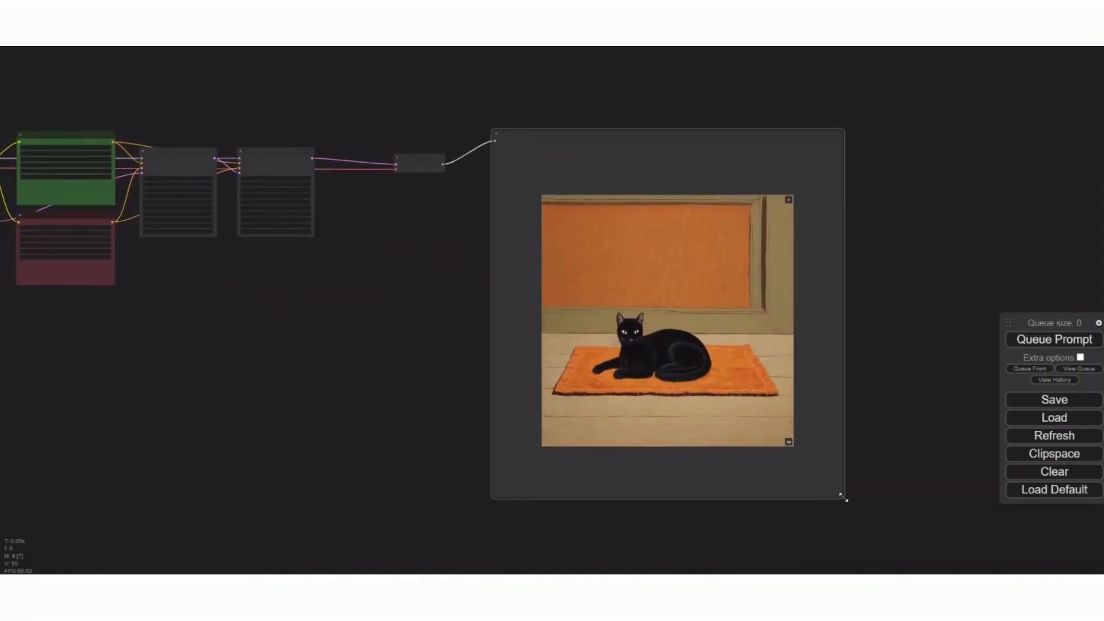
{"action": "left_click_drag", "start_coordinate": [843, 498], "coordinate": [770, 421]}
- Duplicate the Load Checkpoint node and place the copy above the original
{"action": "left_click_drag", "start_coordinate": [279, 272], "coordinate": [603, 402]}
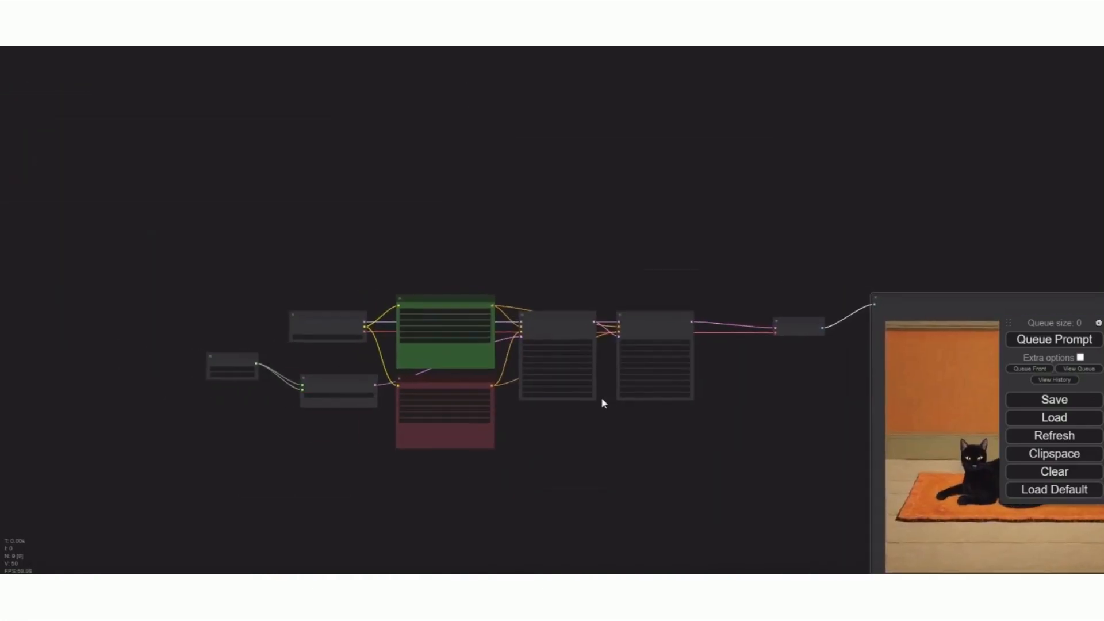
{"action": "scroll", "coordinate": [602, 397], "scroll_direction": "up", "scroll_amount": 6}
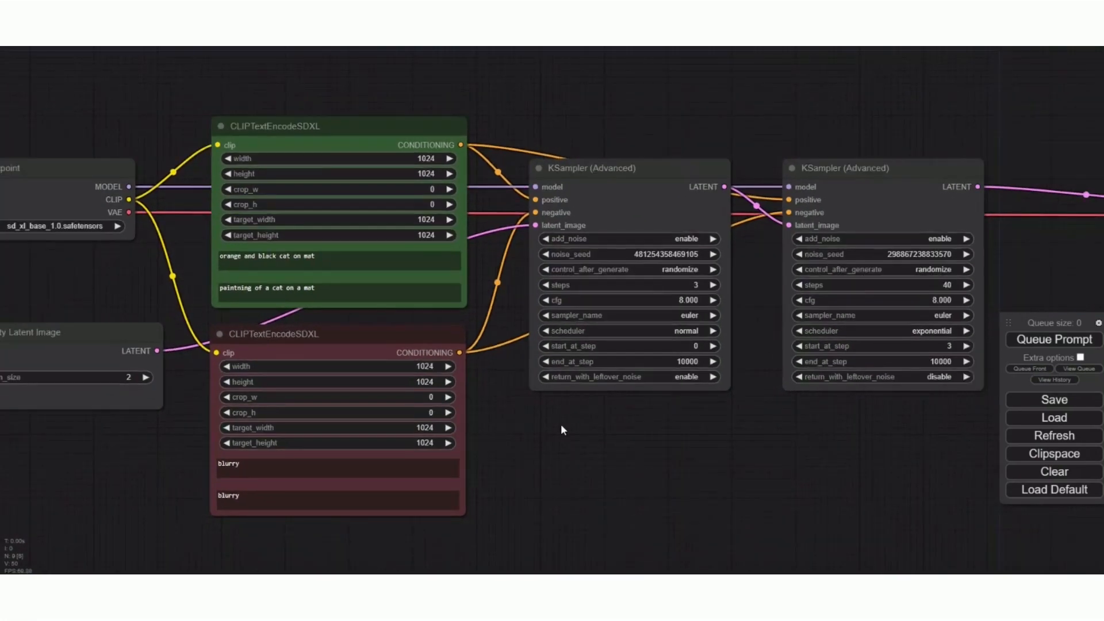
{"action": "scroll", "coordinate": [561, 426], "scroll_direction": "down", "scroll_amount": 4}
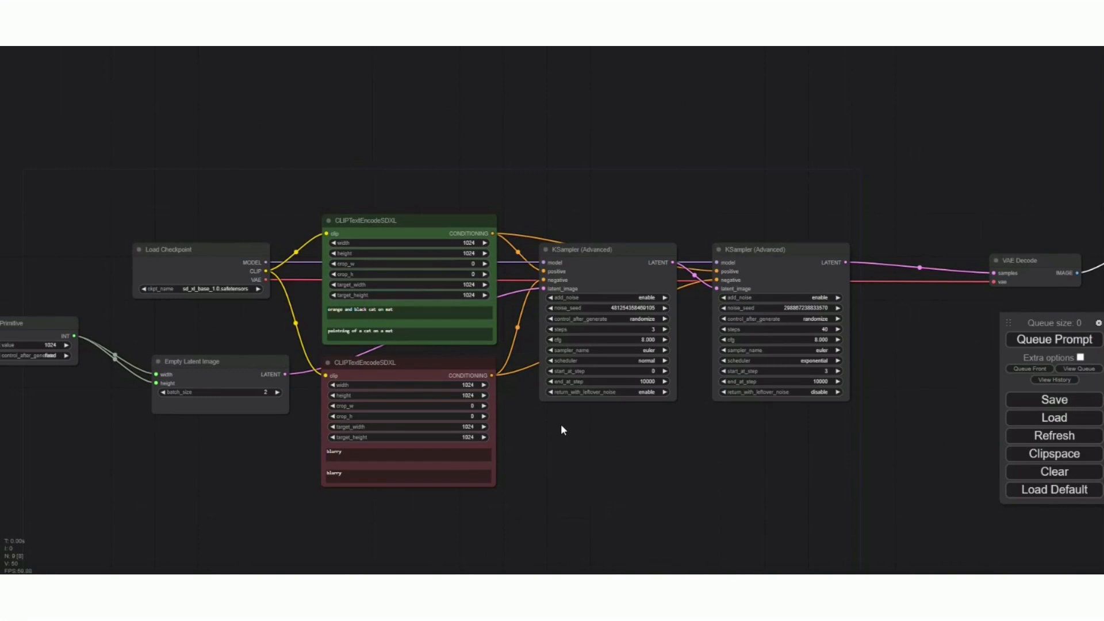
{"action": "left_click_drag", "start_coordinate": [561, 425], "coordinate": [706, 435]}
{"action": "left_click", "coordinate": [345, 245]}
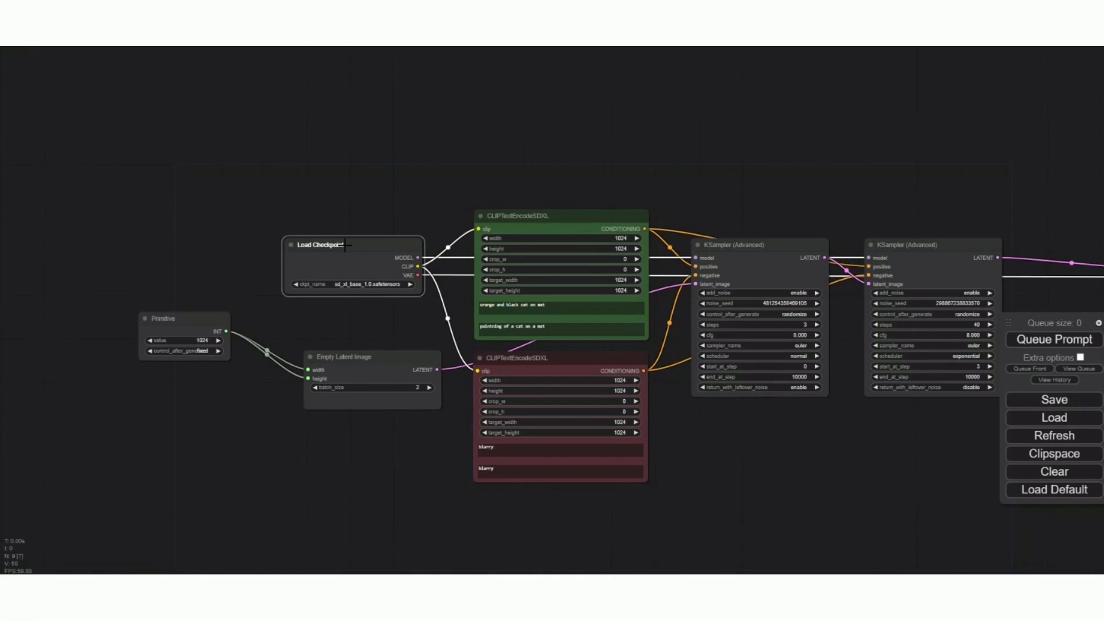
{"action": "key", "text": "ctrl+c"}
{"action": "key", "text": "ctrl+v"}
{"action": "left_click_drag", "start_coordinate": [368, 238], "coordinate": [335, 148]}
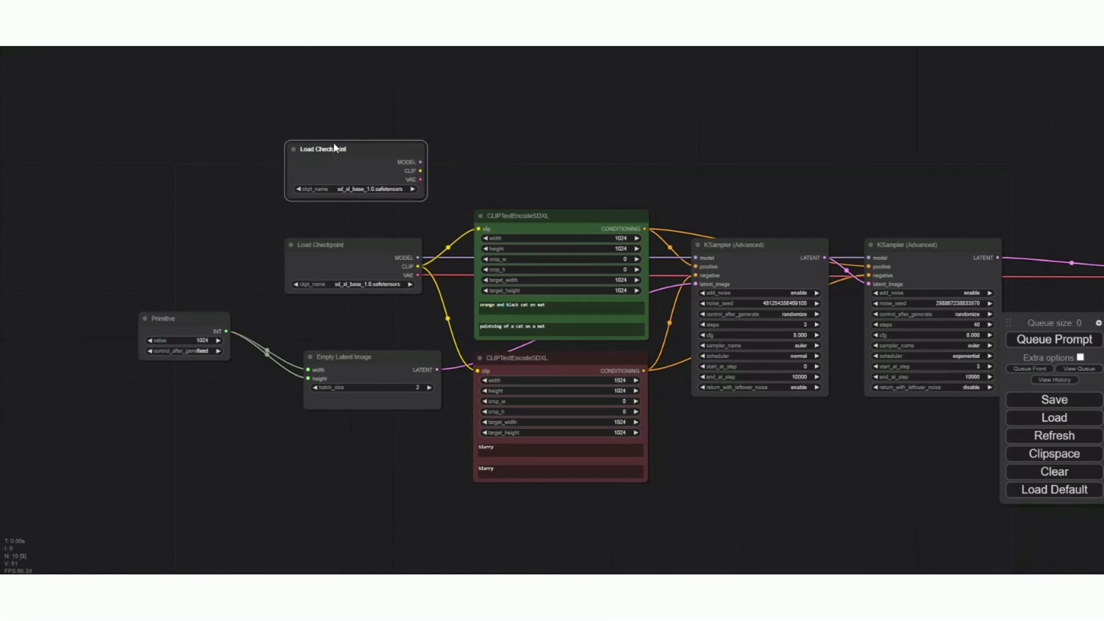
- Set the copied Load Checkpoint node's model to sd_xl_refiner_1.0_0.9vae.safetensors
{"action": "left_click", "coordinate": [405, 191]}
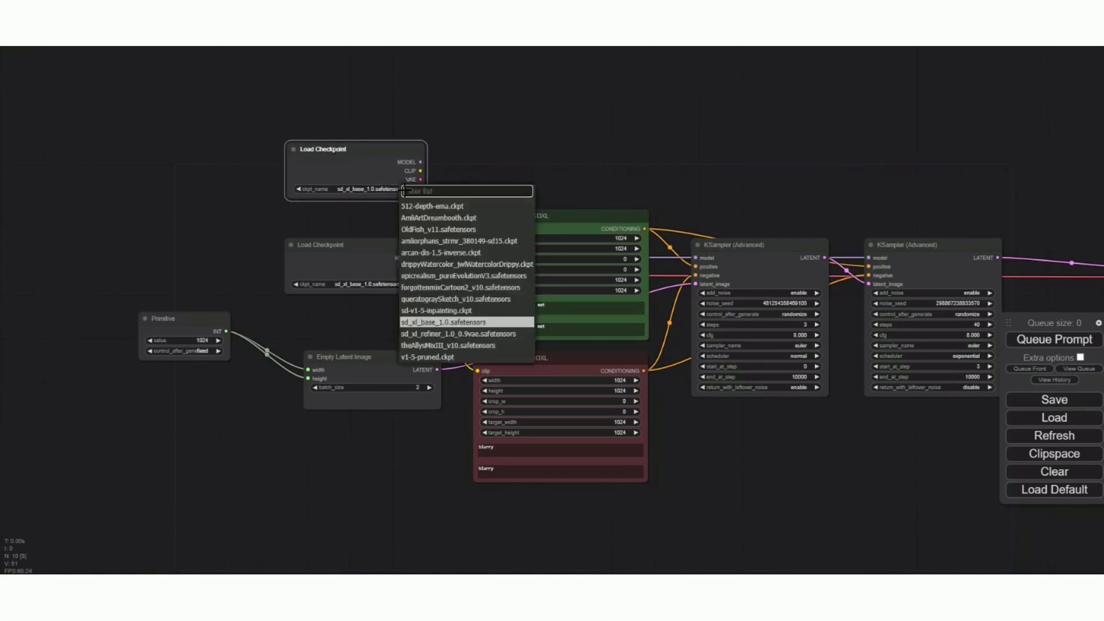
{"action": "left_click", "coordinate": [459, 333]}
{"action": "scroll", "coordinate": [415, 209], "scroll_direction": "up", "scroll_amount": 2}
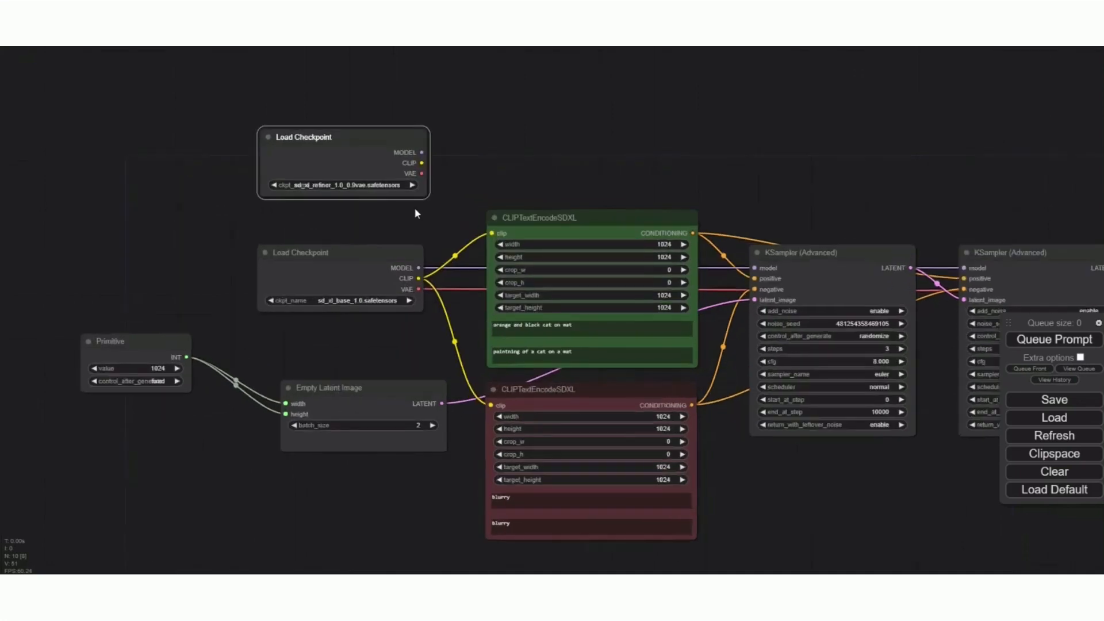
{"action": "scroll", "coordinate": [415, 212], "scroll_direction": "up", "scroll_amount": 5}
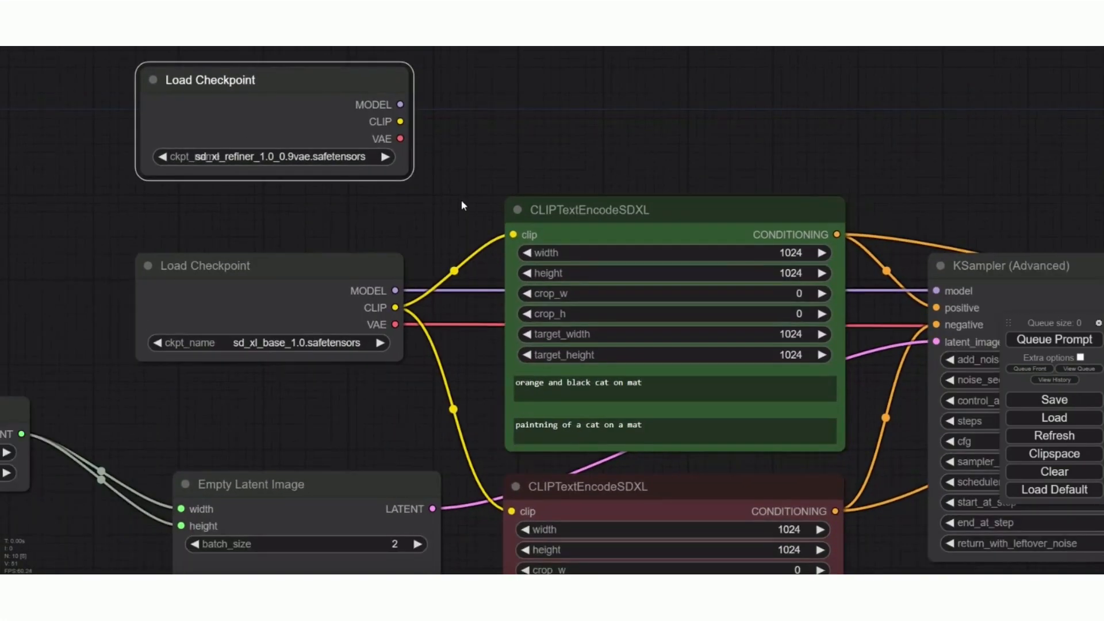
{"action": "scroll", "coordinate": [462, 205], "scroll_direction": "down", "scroll_amount": 6}
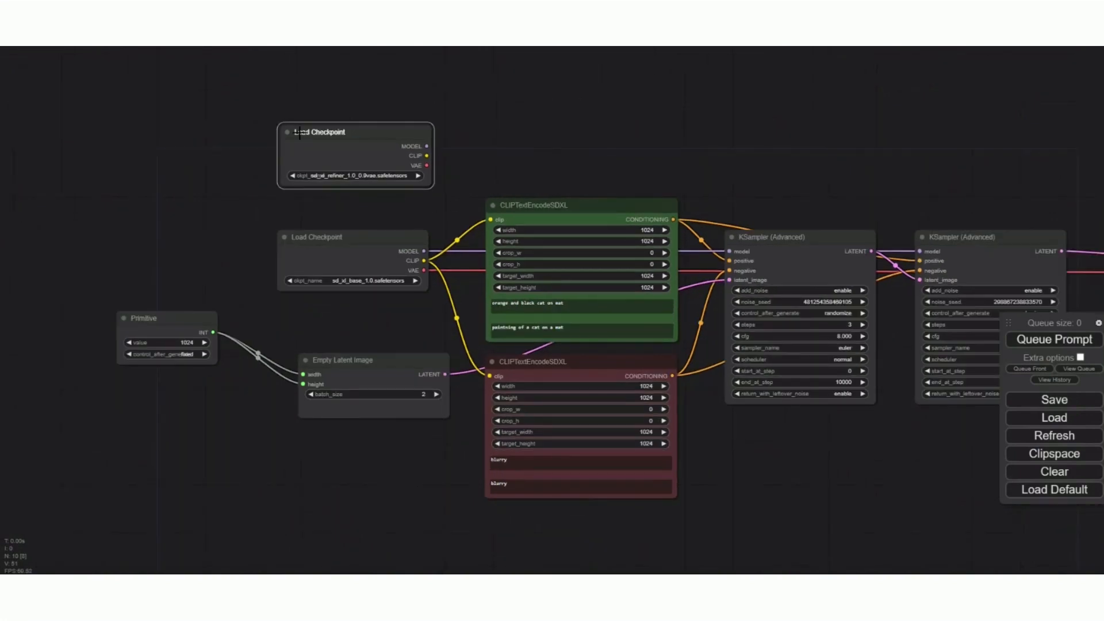
- Color the SDXL base Load Checkpoint node pale_blue
{"action": "right_click", "coordinate": [352, 237]}
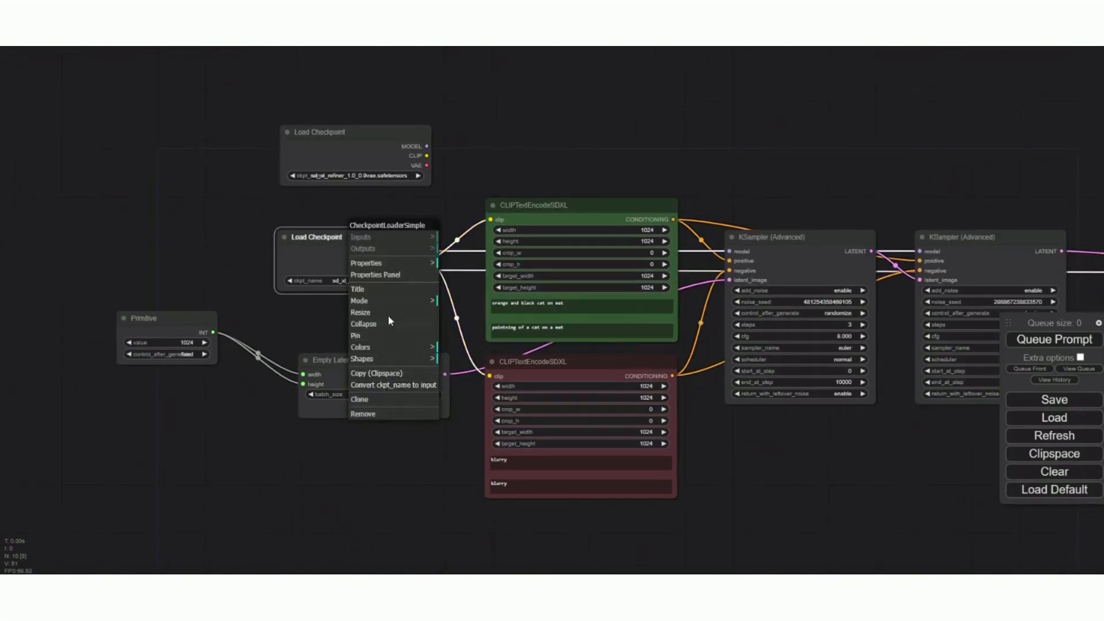
{"action": "left_click", "coordinate": [377, 348]}
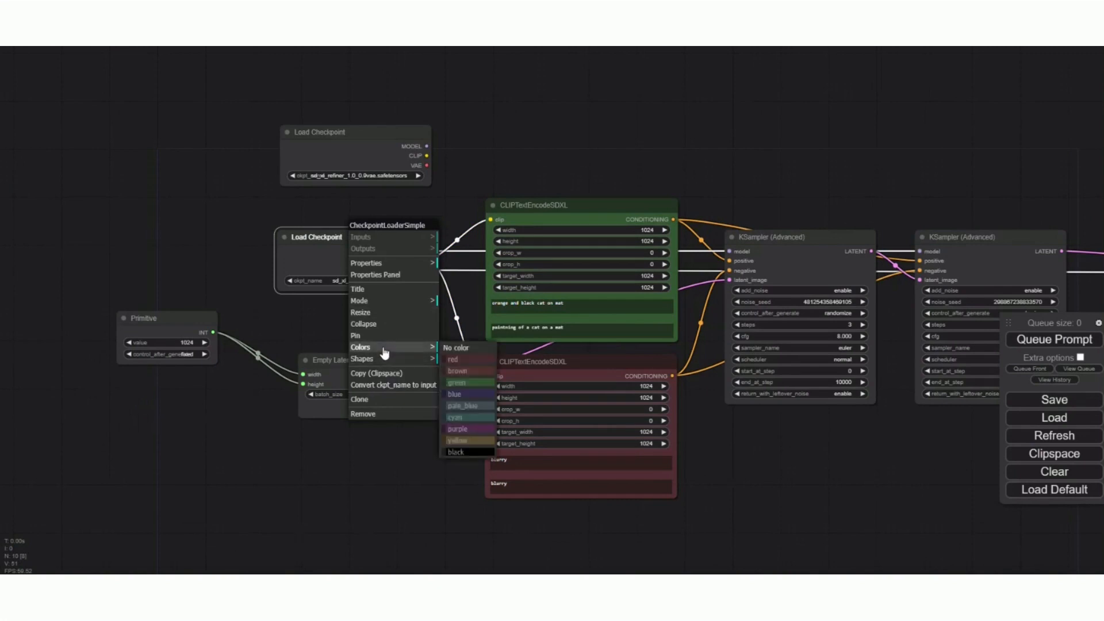
{"action": "left_click", "coordinate": [471, 412]}
- Color the refiner Load Checkpoint node purple and nudge the base checkpoint node slightly upward
{"action": "right_click", "coordinate": [355, 132]}
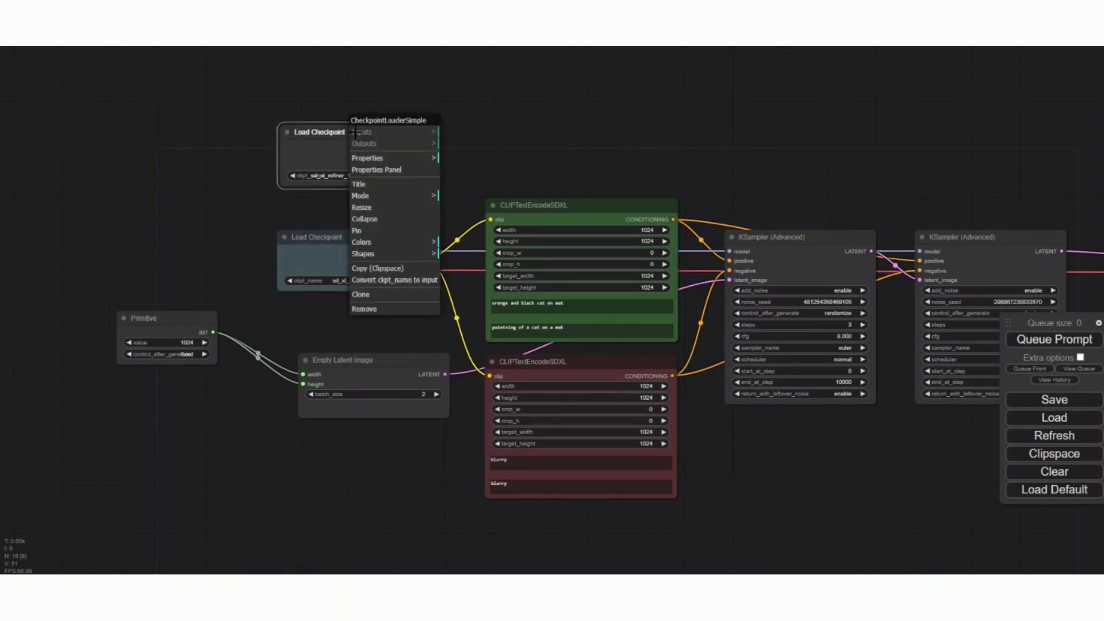
{"action": "left_click", "coordinate": [384, 247]}
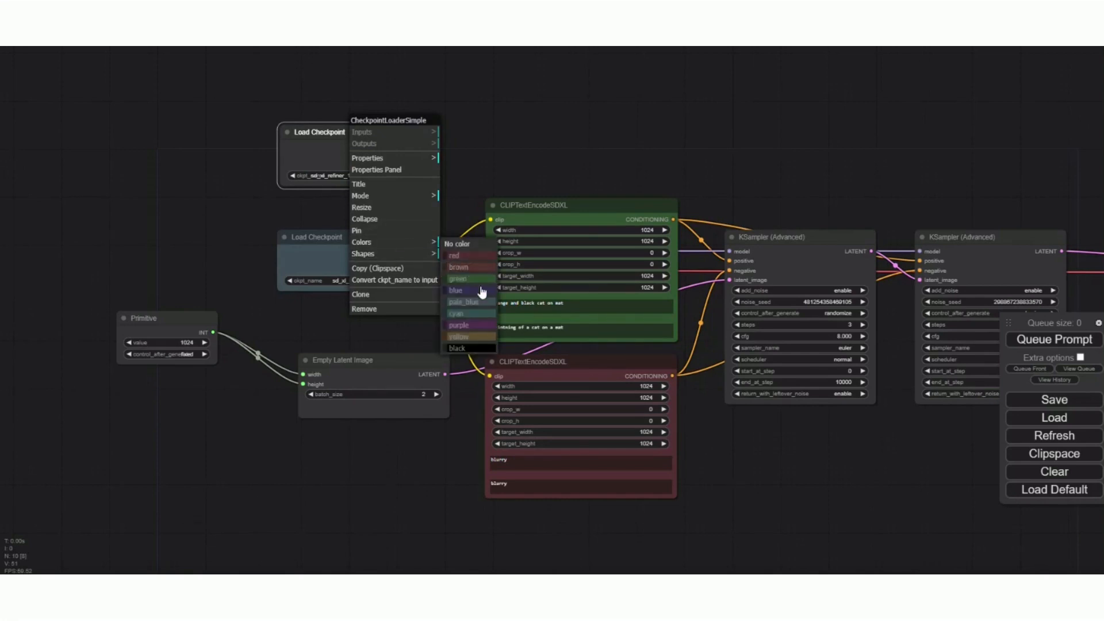
{"action": "left_click", "coordinate": [476, 326]}
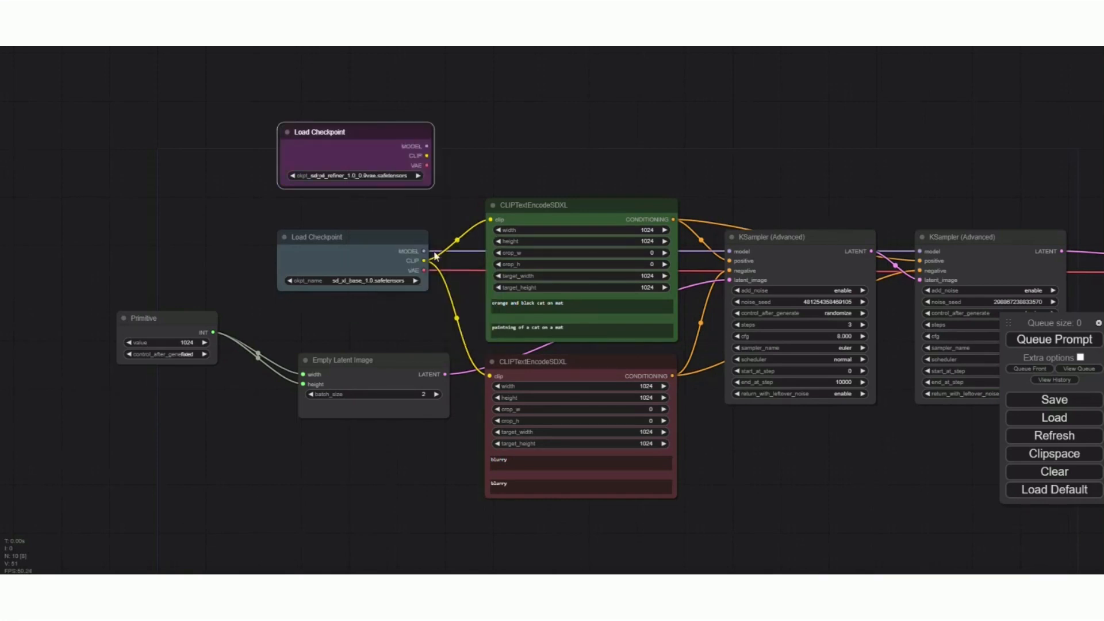
{"action": "left_click_drag", "start_coordinate": [373, 232], "coordinate": [374, 230]}
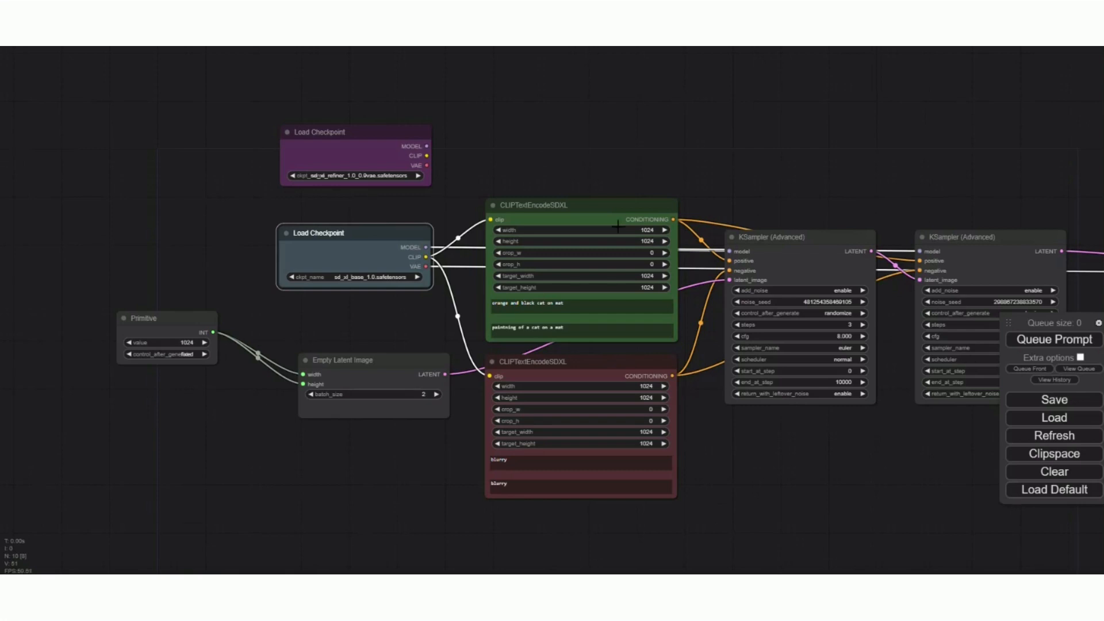
- Move the first KSampler (Advanced) node slightly upward and set its steps to 15
{"action": "left_click_drag", "start_coordinate": [615, 157], "coordinate": [472, 154]}
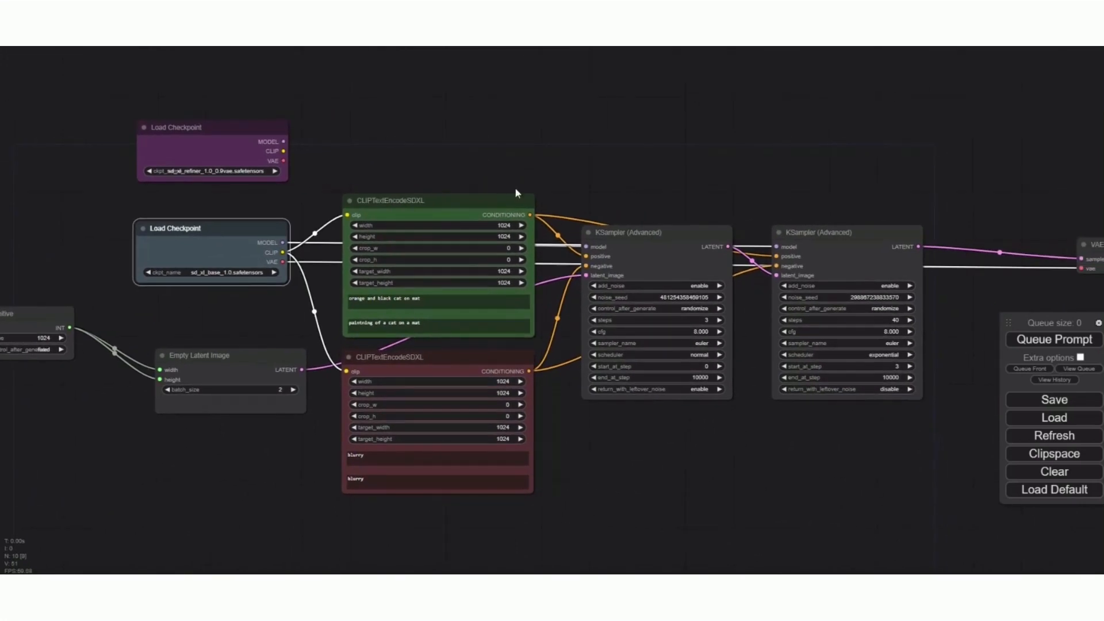
{"action": "left_click_drag", "start_coordinate": [636, 230], "coordinate": [638, 199]}
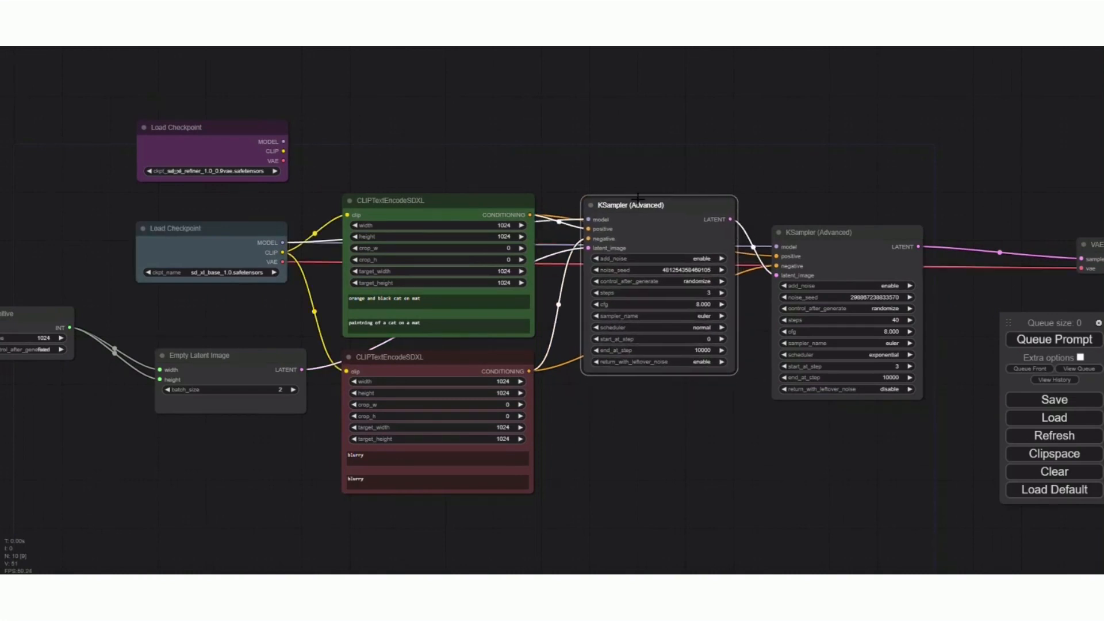
{"action": "left_click", "coordinate": [710, 293]}
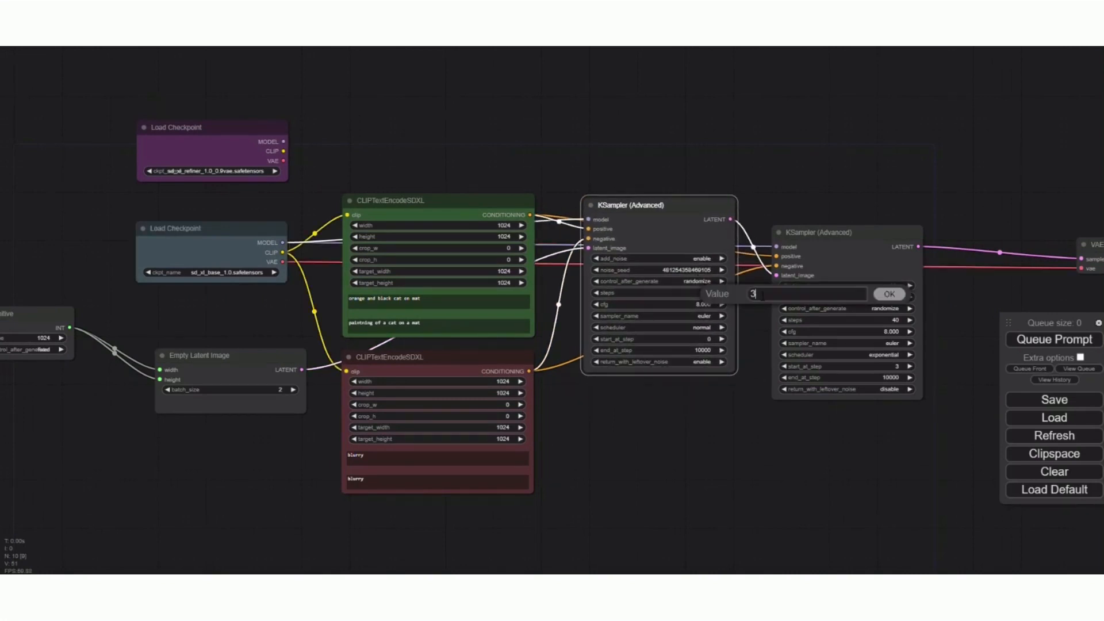
{"action": "key", "text": "BackSpace"}
{"action": "type", "text": "15"}
{"action": "key", "text": "Return"}
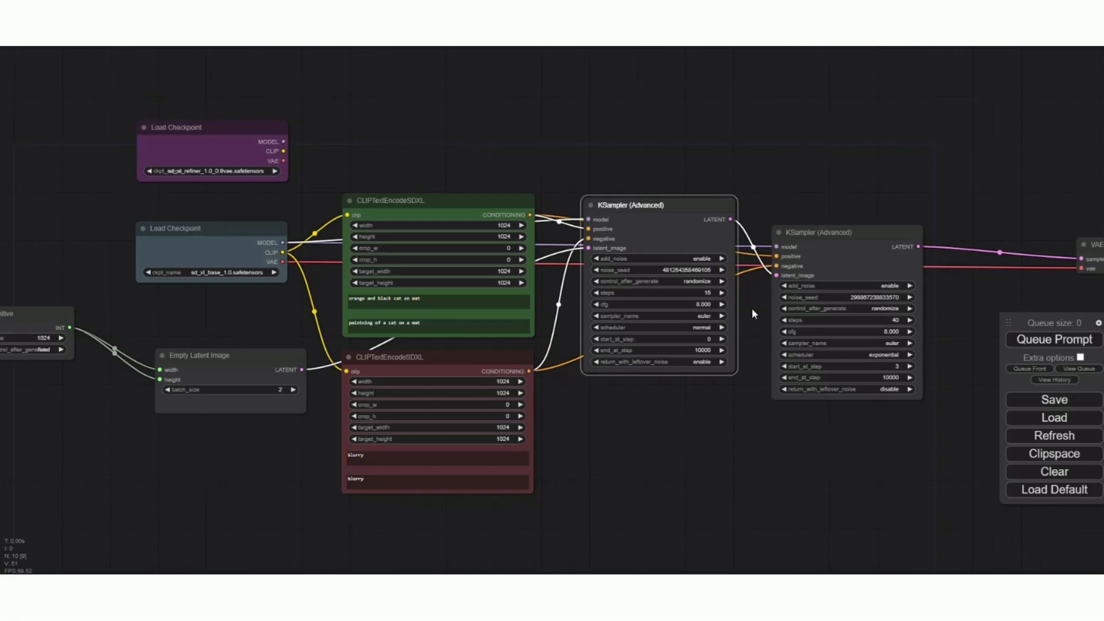
- Set the steps of the first KSampler (Advanced) node to 32
{"action": "left_click", "coordinate": [711, 293]}
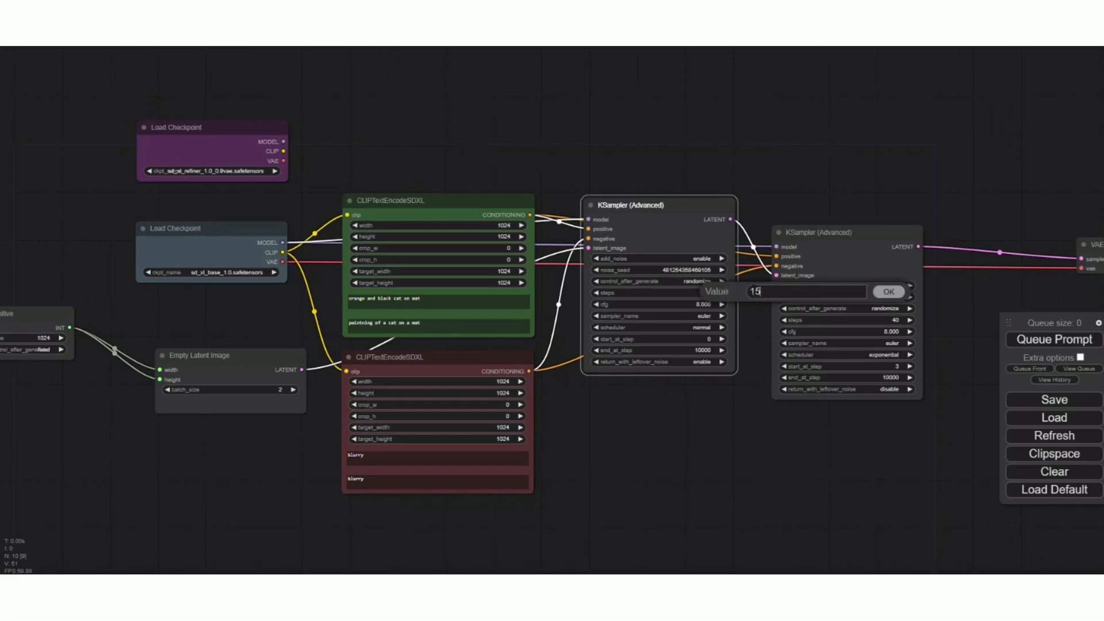
{"action": "key", "text": "BackSpace"}
{"action": "key", "text": "BackSpace"}
{"action": "type", "text": "32"}
{"action": "key", "text": "Return"}
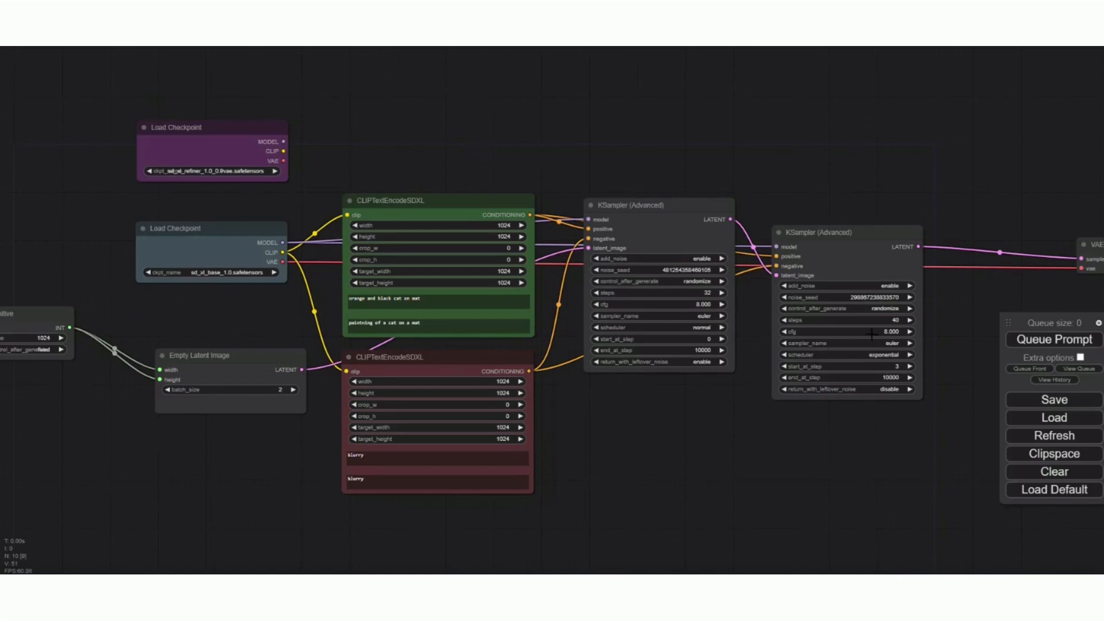
- Set the steps of the second KSampler (Advanced) node to 8
{"action": "left_click", "coordinate": [909, 319]}
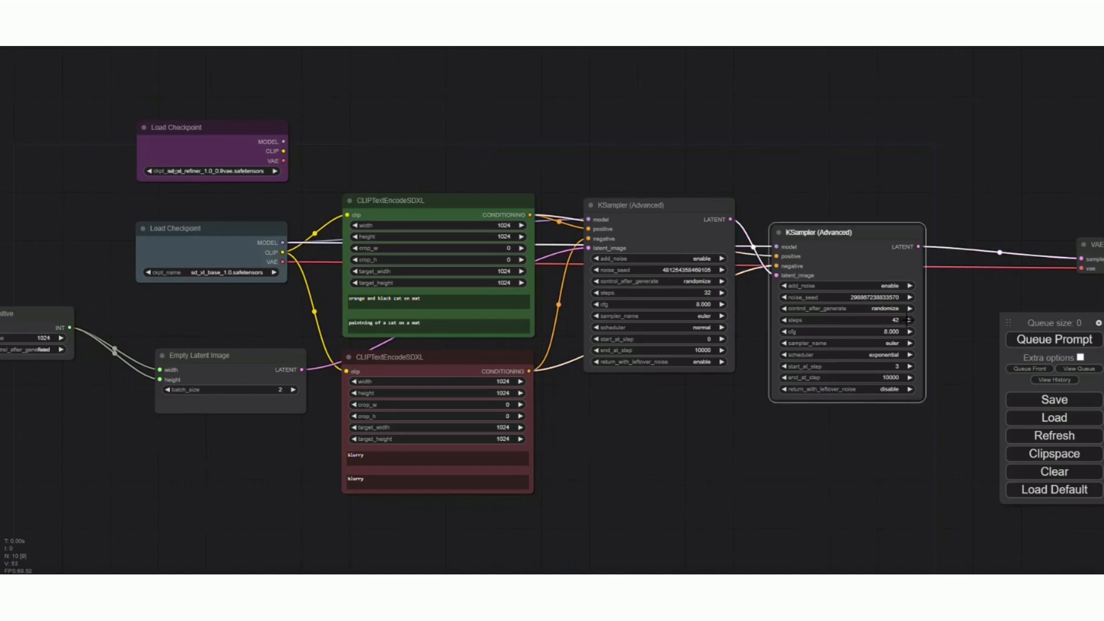
{"action": "left_click", "coordinate": [904, 319]}
{"action": "type", "text": "42"}
{"action": "key", "text": "BackSpace"}
{"action": "key", "text": "BackSpace"}
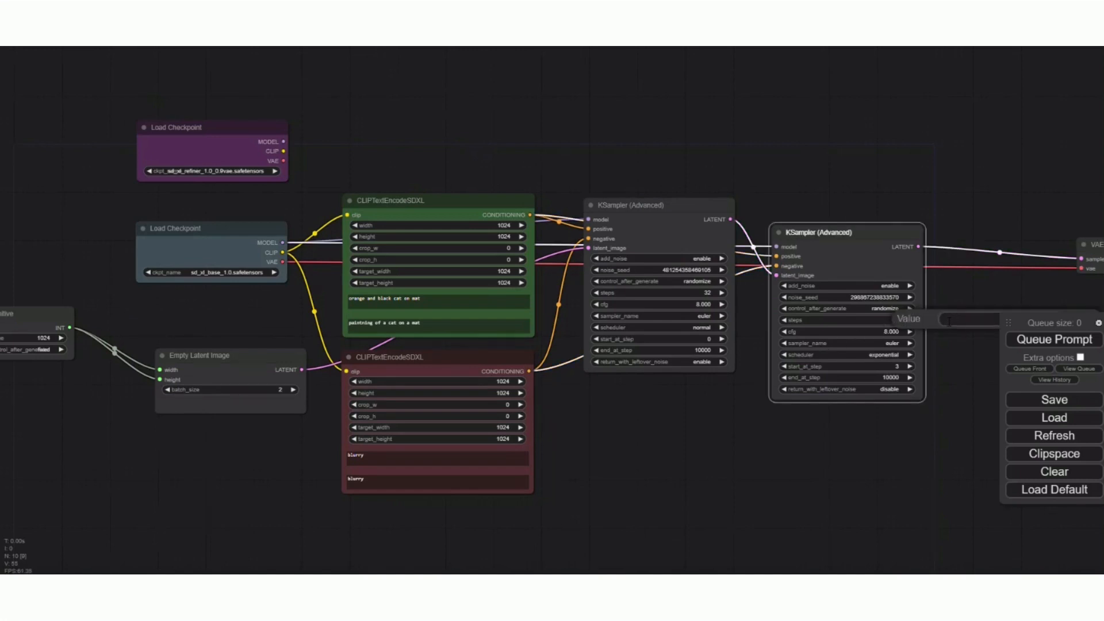
{"action": "type", "text": "8"}
{"action": "key", "text": "Return"}
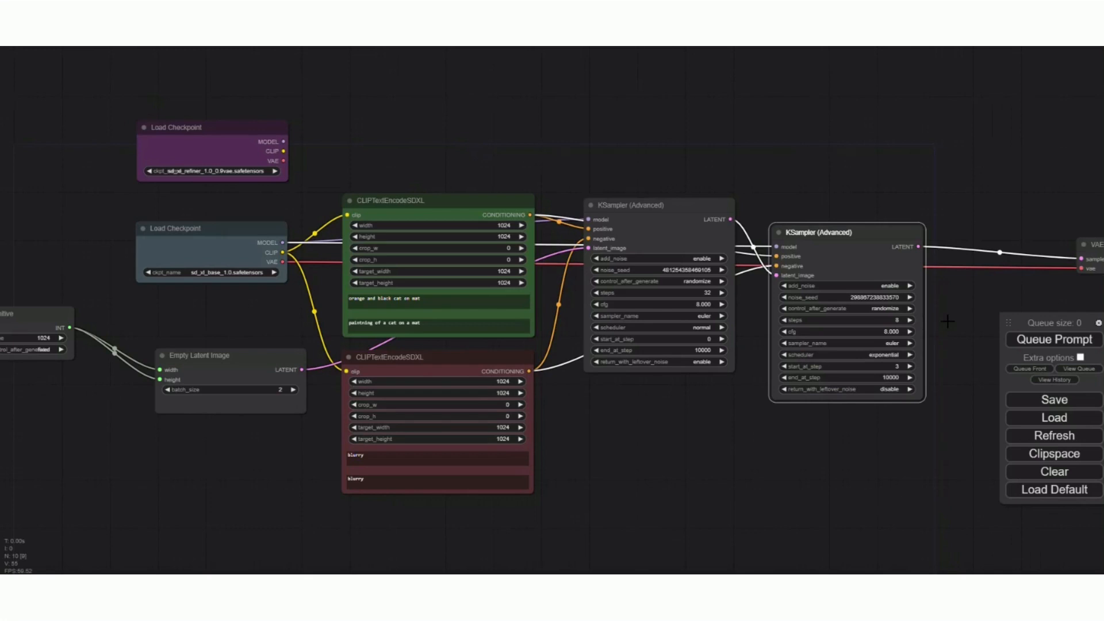
- Set the second KSampler (Advanced) node's start_at_step to 32
{"action": "left_click", "coordinate": [898, 366]}
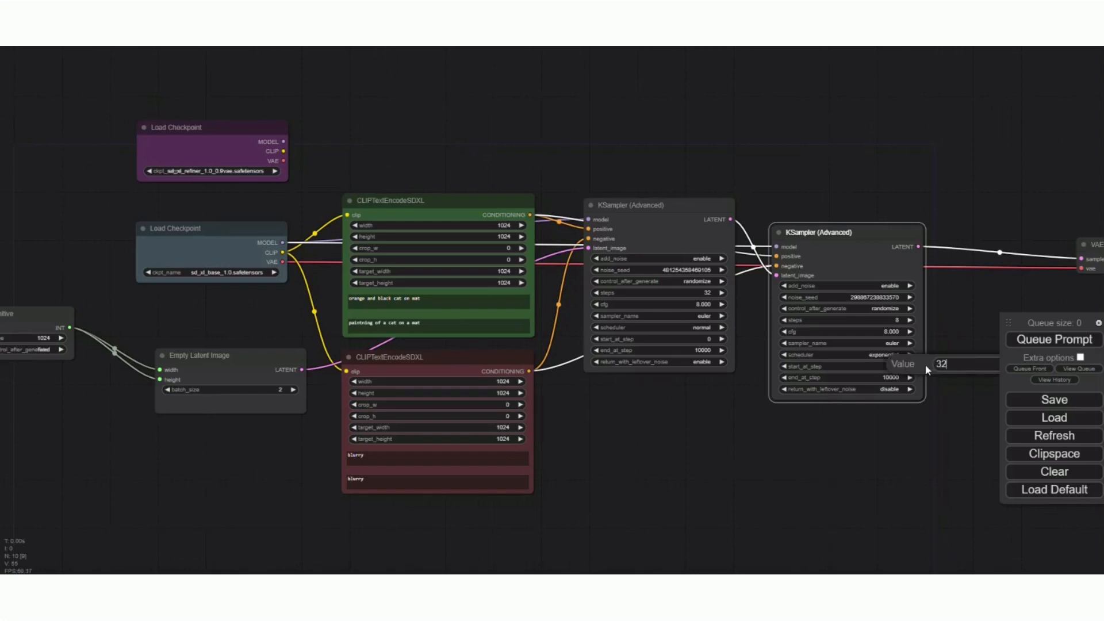
{"action": "type", "text": "2"}
{"action": "key", "text": "Return"}
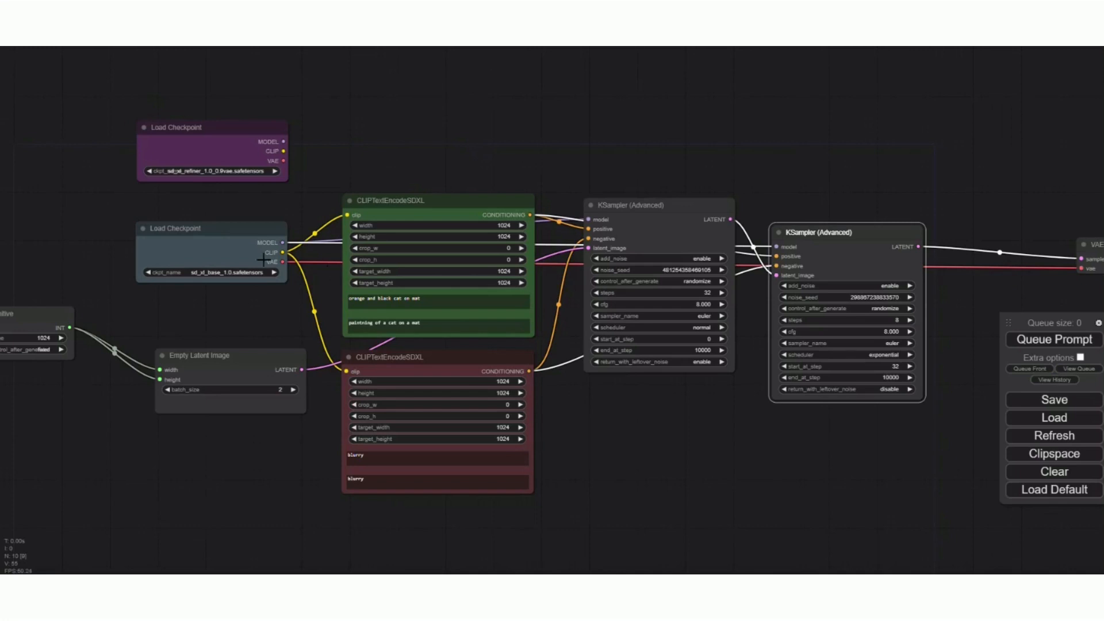
- Color the first KSampler (Advanced) node pale_blue and shift it slightly toward the second sampler
{"action": "right_click", "coordinate": [653, 205]}
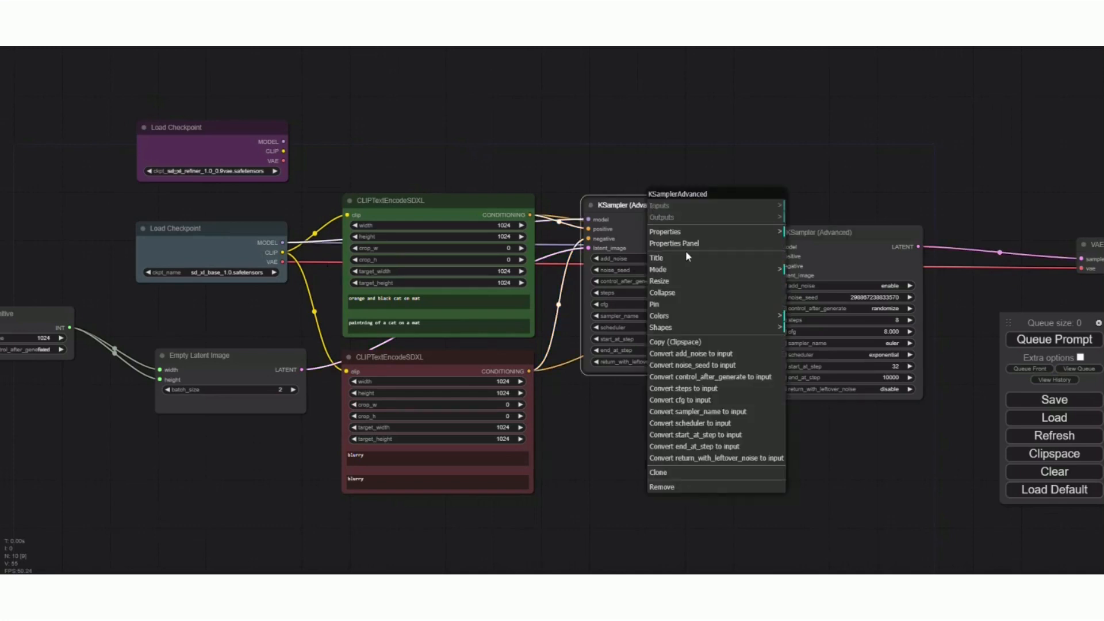
{"action": "left_click", "coordinate": [735, 318]}
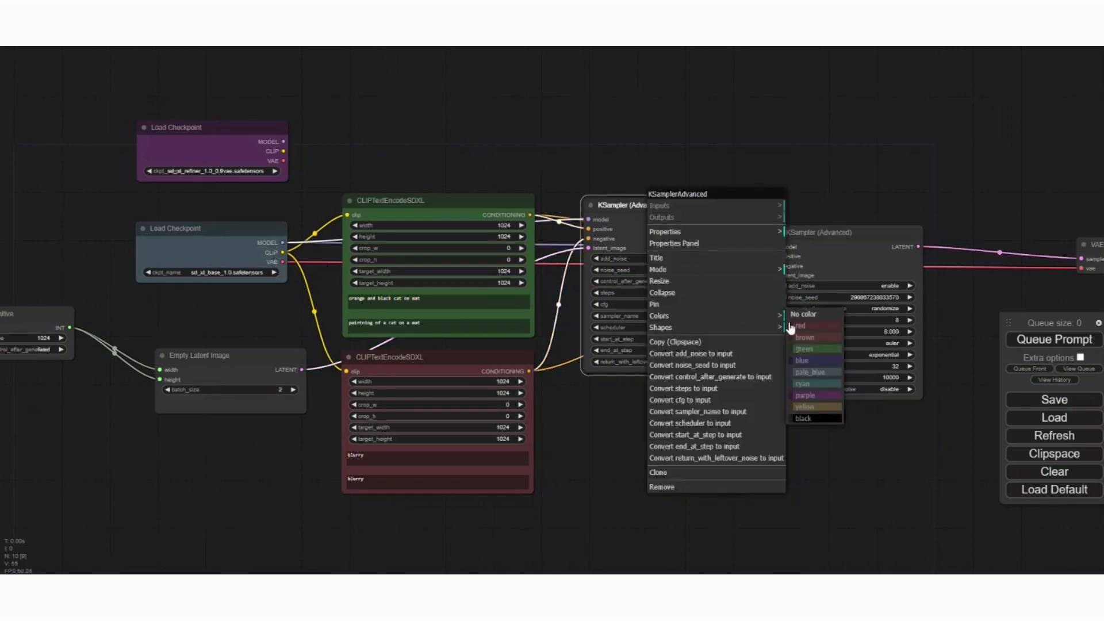
{"action": "left_click", "coordinate": [818, 384]}
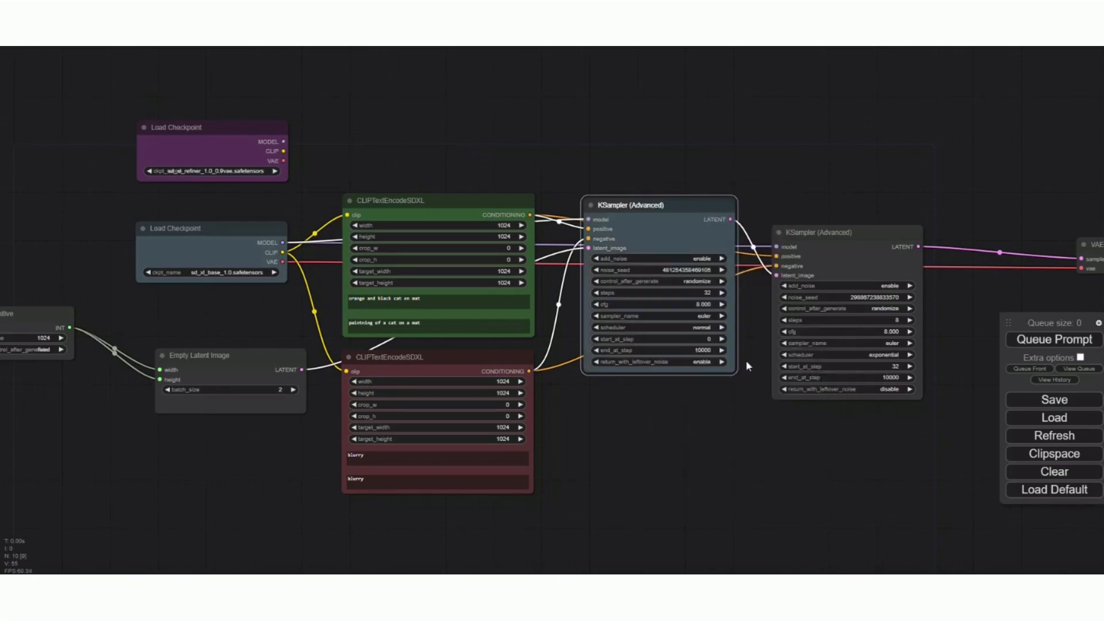
{"action": "left_click_drag", "start_coordinate": [671, 198], "coordinate": [684, 211]}
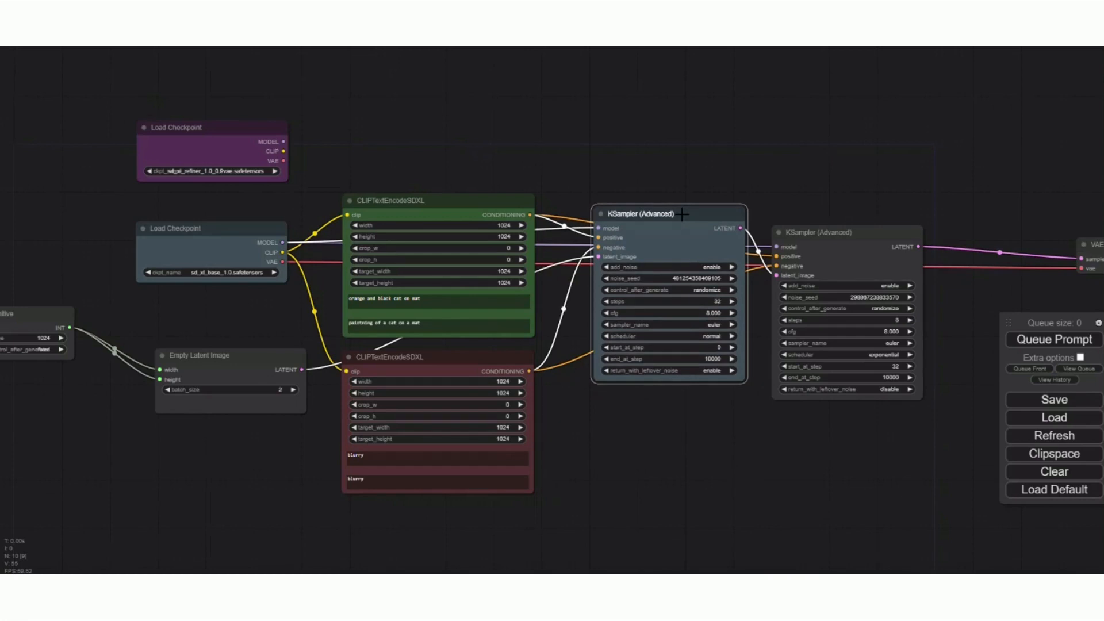
{"action": "left_click_drag", "start_coordinate": [682, 214], "coordinate": [679, 214]}
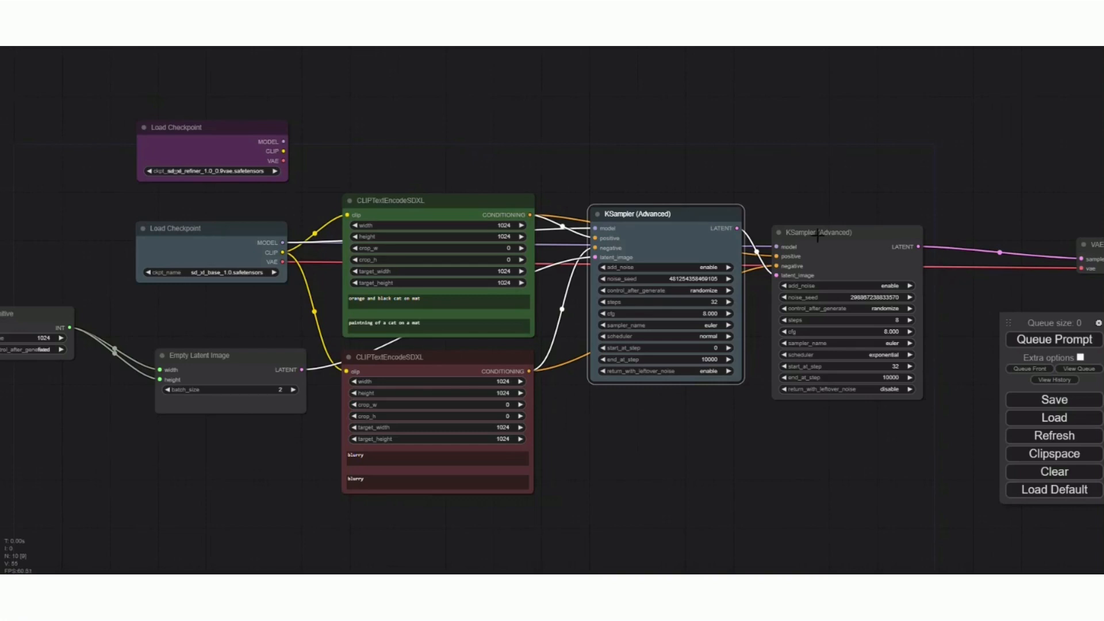
- Color the second KSampler (Advanced) node purple and raise it above the level of the first sampler
{"action": "left_click_drag", "start_coordinate": [818, 236], "coordinate": [812, 221]}
{"action": "right_click", "coordinate": [813, 216]}
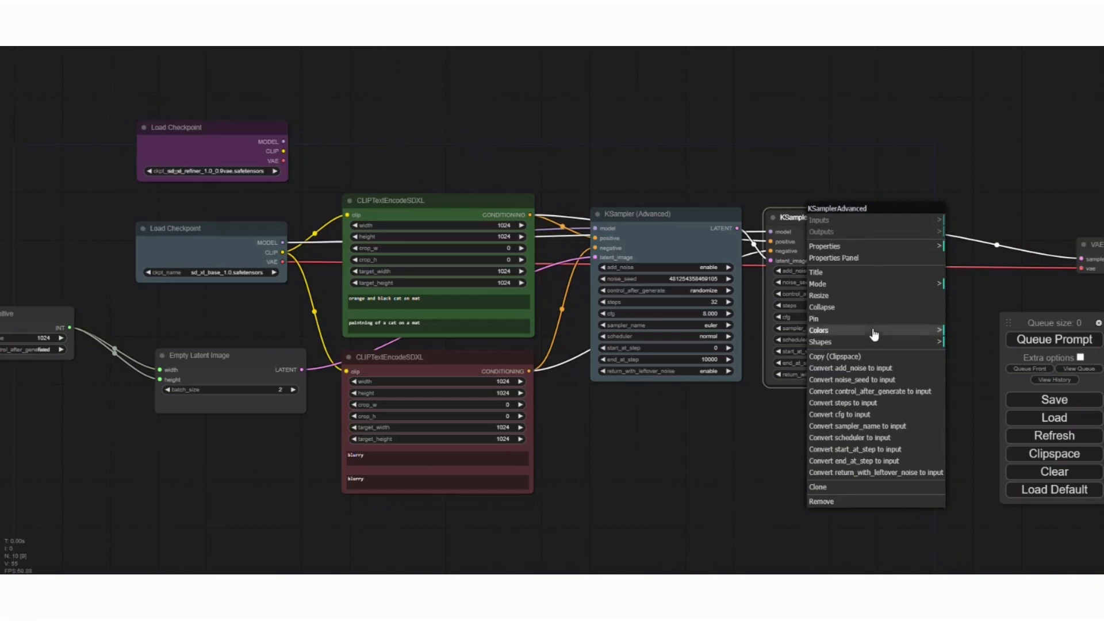
{"action": "left_click", "coordinate": [822, 330]}
{"action": "left_click", "coordinate": [976, 412]}
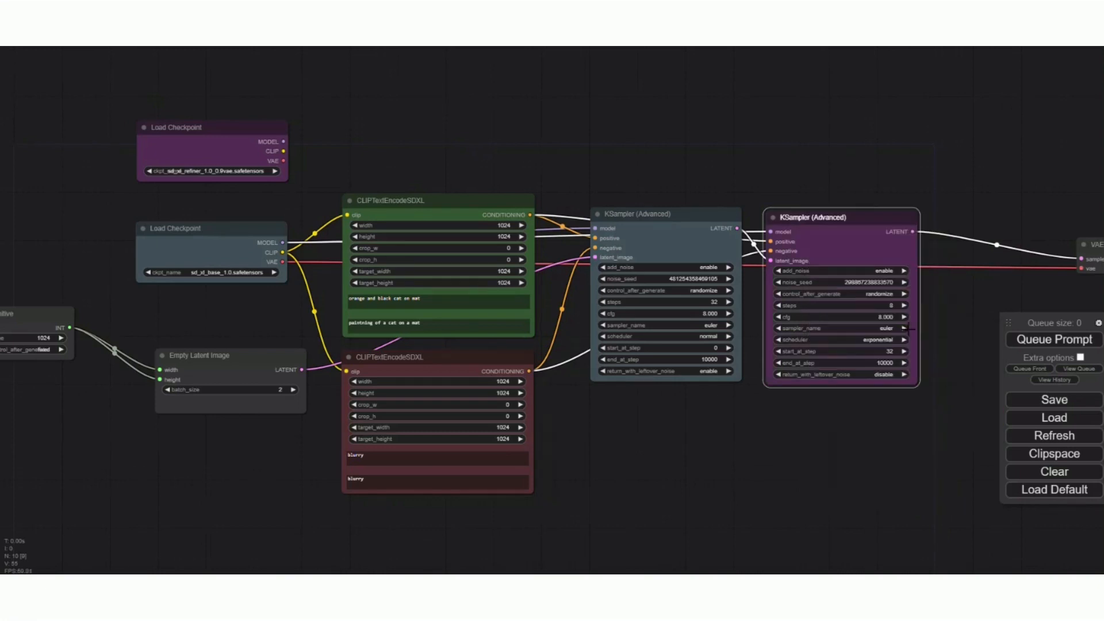
{"action": "left_click_drag", "start_coordinate": [829, 213], "coordinate": [834, 212]}
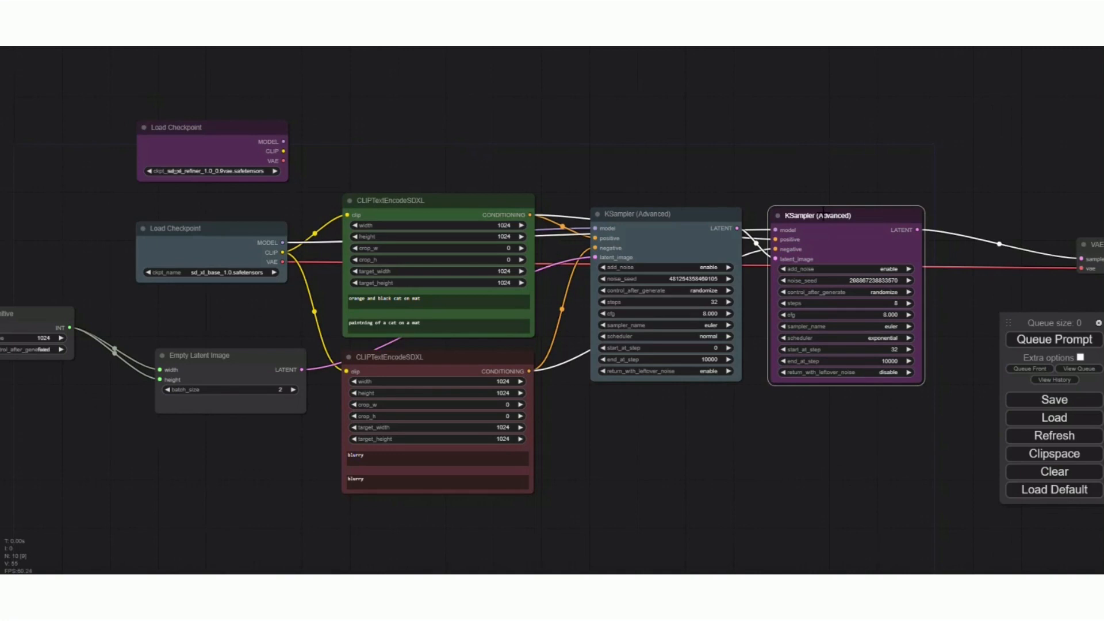
{"action": "left_click_drag", "start_coordinate": [830, 207], "coordinate": [842, 142]}
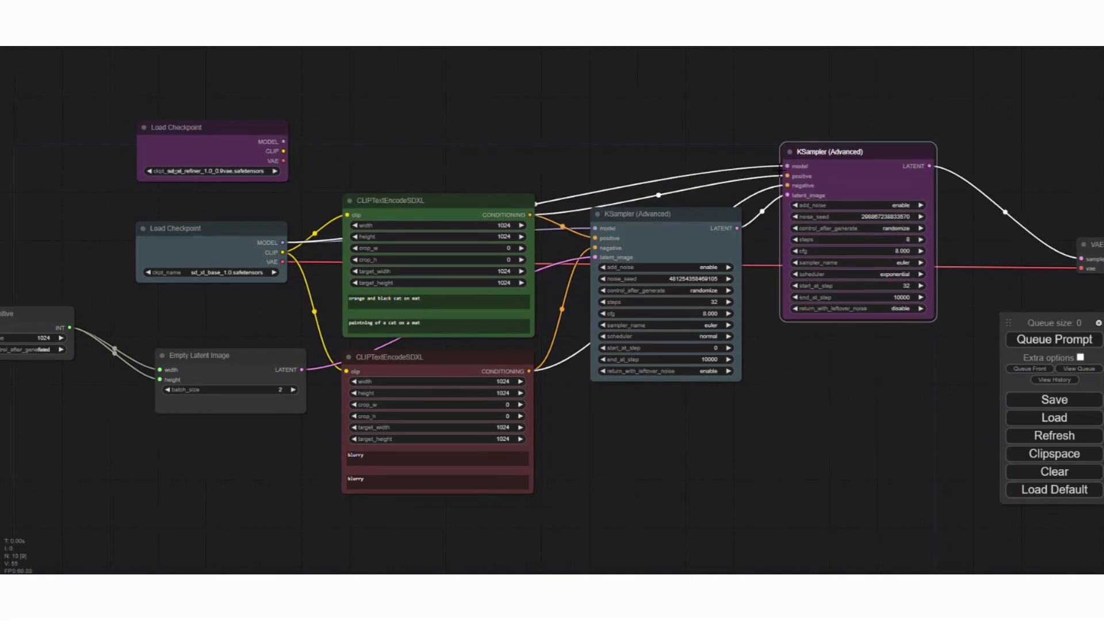
- Connect the refiner checkpoint's MODEL output to the purple KSampler's model input and nudge the green CLIPTextEncodeSDXL node upward
{"action": "left_click_drag", "start_coordinate": [284, 141], "coordinate": [787, 166]}
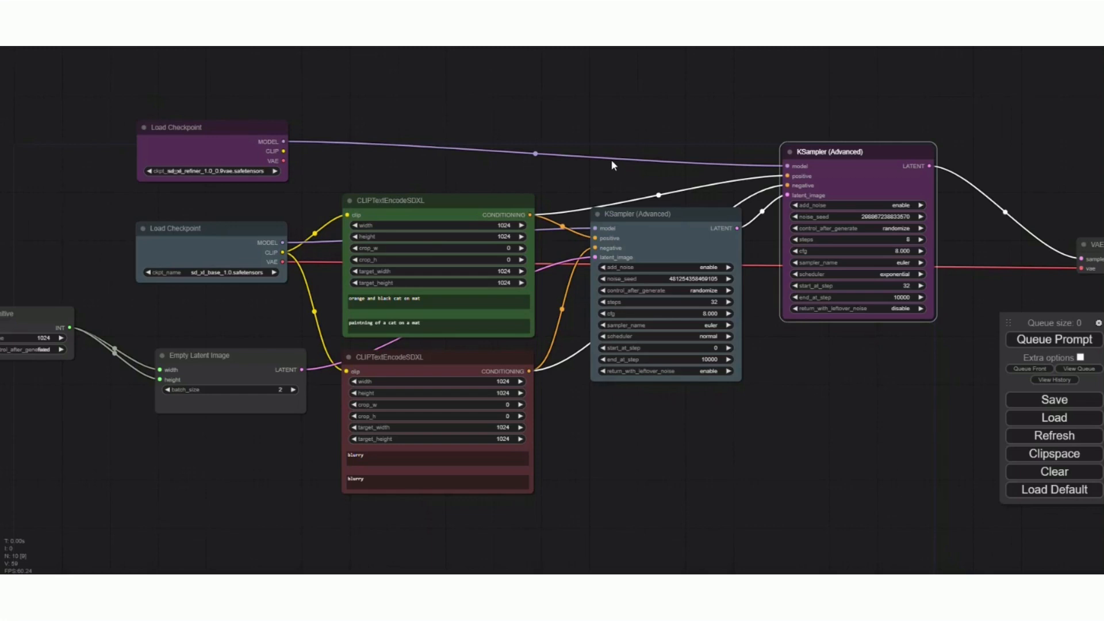
{"action": "left_click_drag", "start_coordinate": [504, 201], "coordinate": [505, 186]}
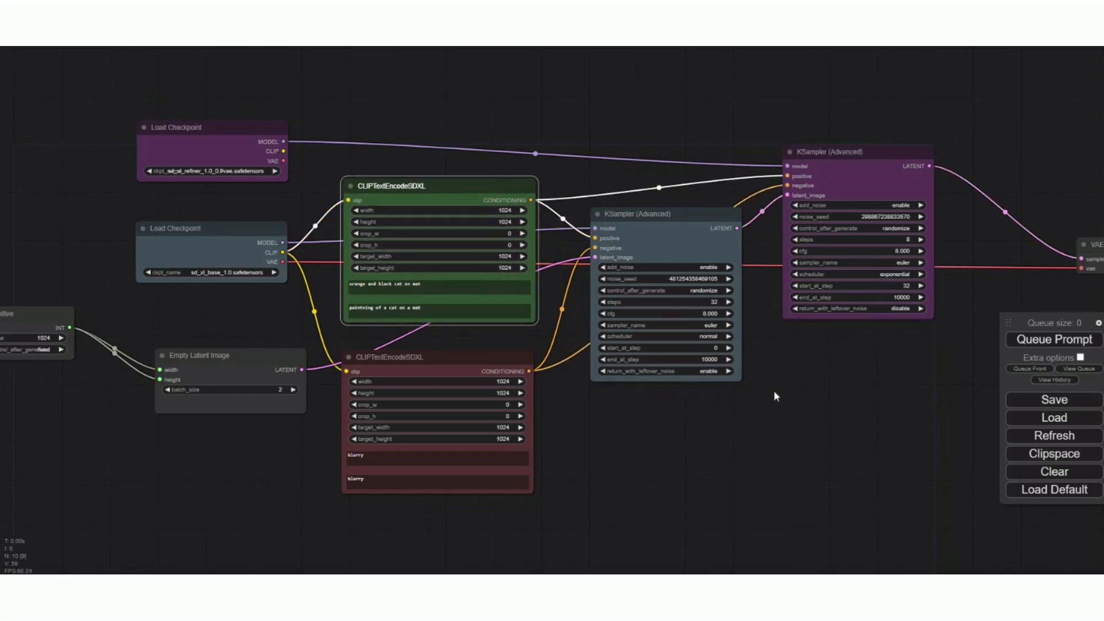
- Add a CLIPTextEncodeSDXLRefiner node and place it above the green CLIPTextEncodeSDXL node
{"action": "double_click", "coordinate": [747, 435]}
{"action": "type", "text": "sd"}
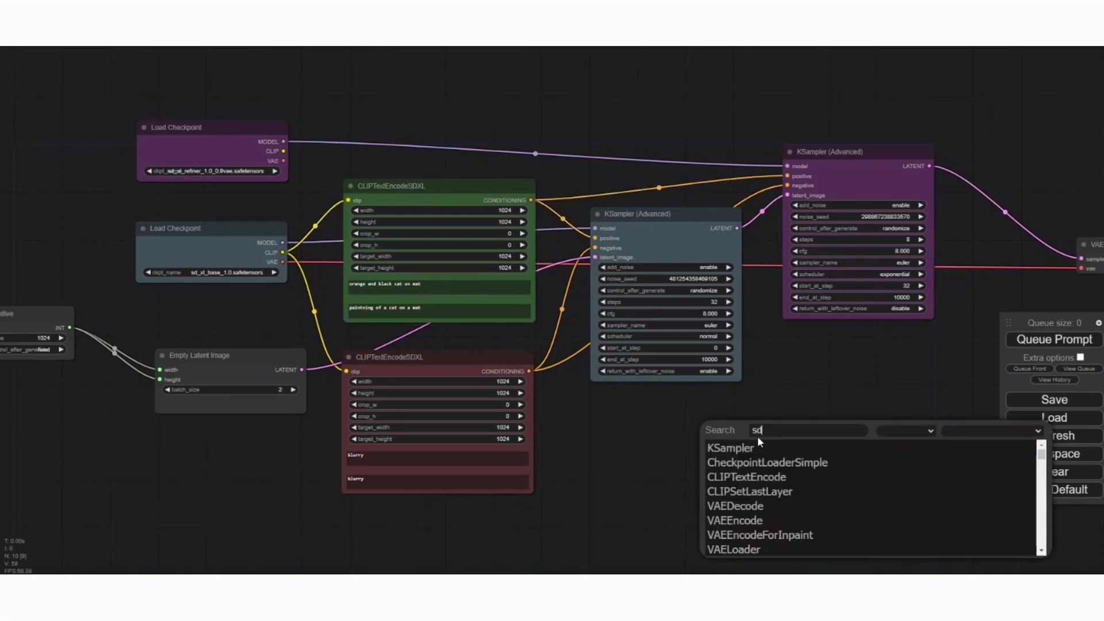
{"action": "type", "text": "xl"}
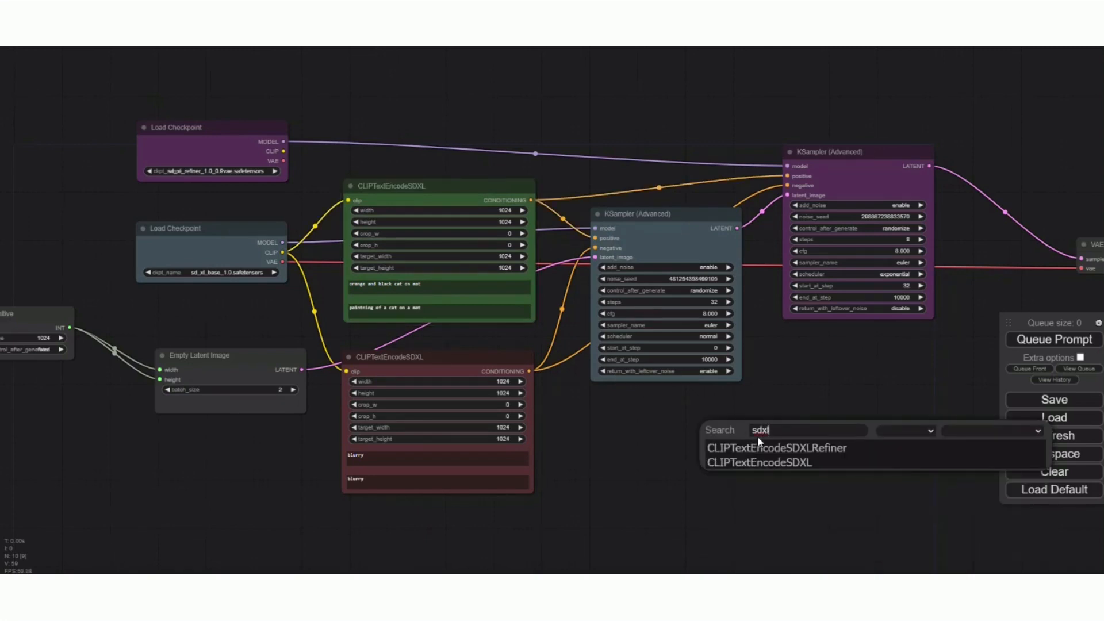
{"action": "left_click", "coordinate": [772, 449]}
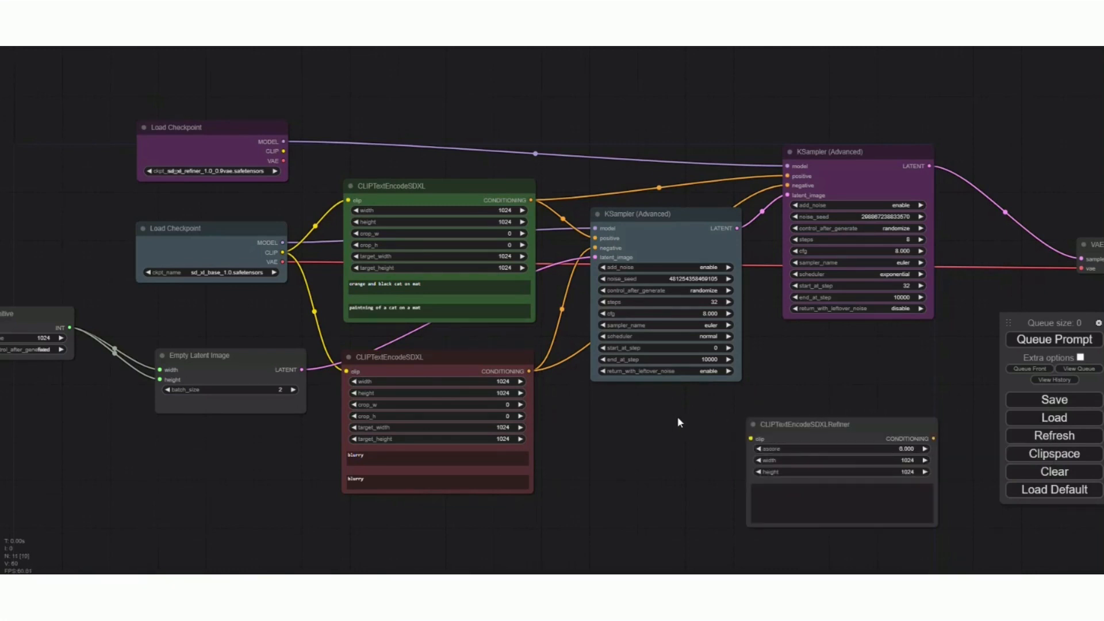
{"action": "left_click_drag", "start_coordinate": [678, 416], "coordinate": [683, 495]}
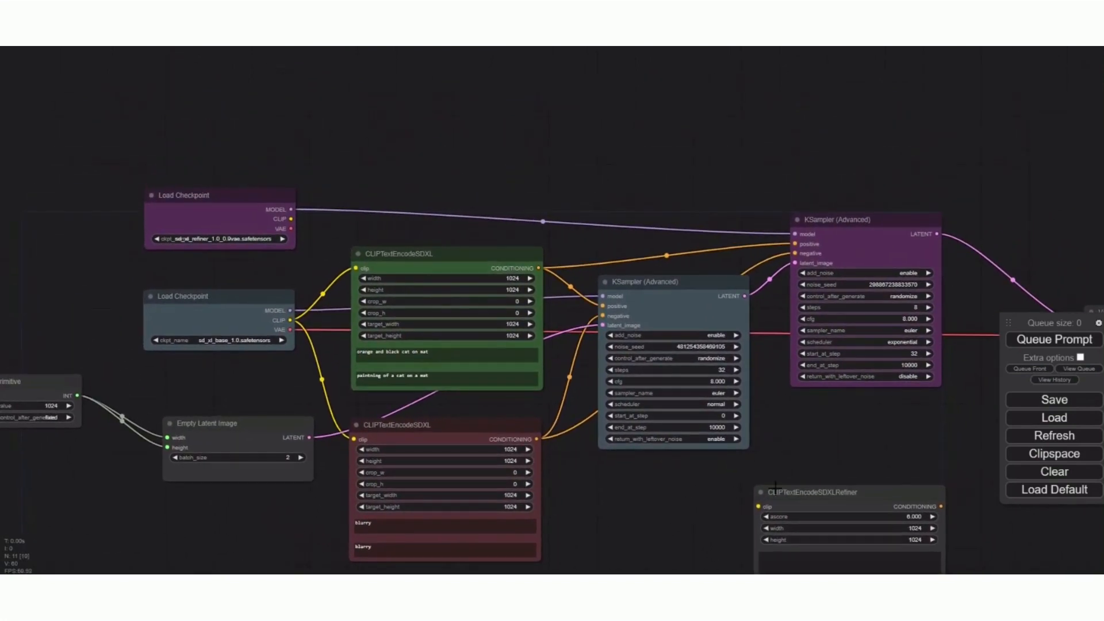
{"action": "left_click_drag", "start_coordinate": [805, 493], "coordinate": [457, 111]}
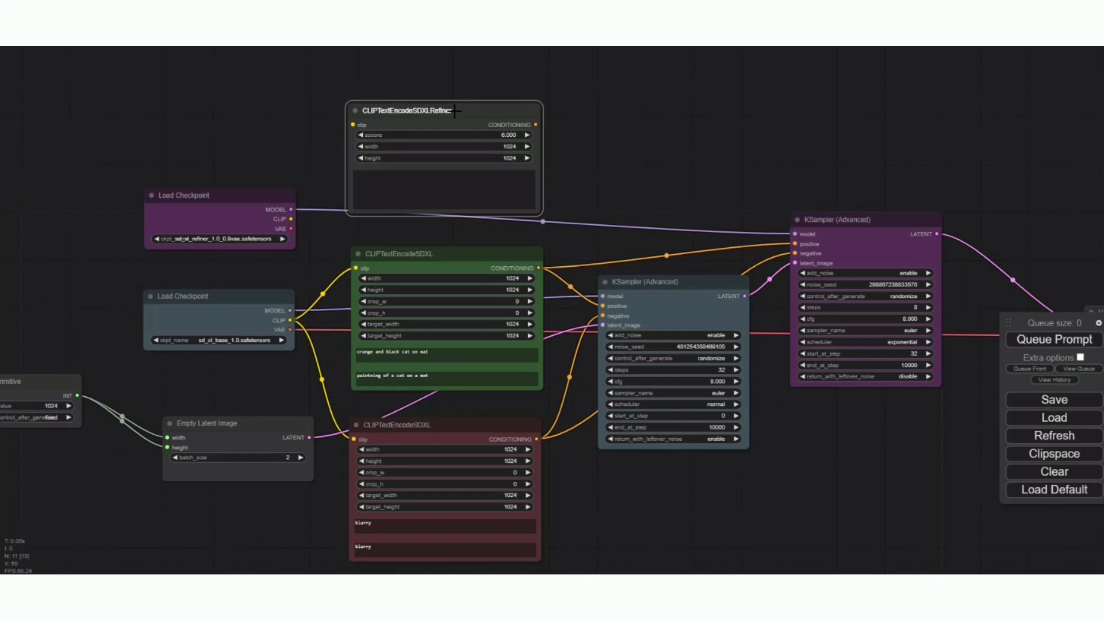
- Color the CLIPTextEncodeSDXLRefiner node green
{"action": "right_click", "coordinate": [455, 111]}
{"action": "scroll", "coordinate": [593, 172], "scroll_direction": "up", "scroll_amount": 3}
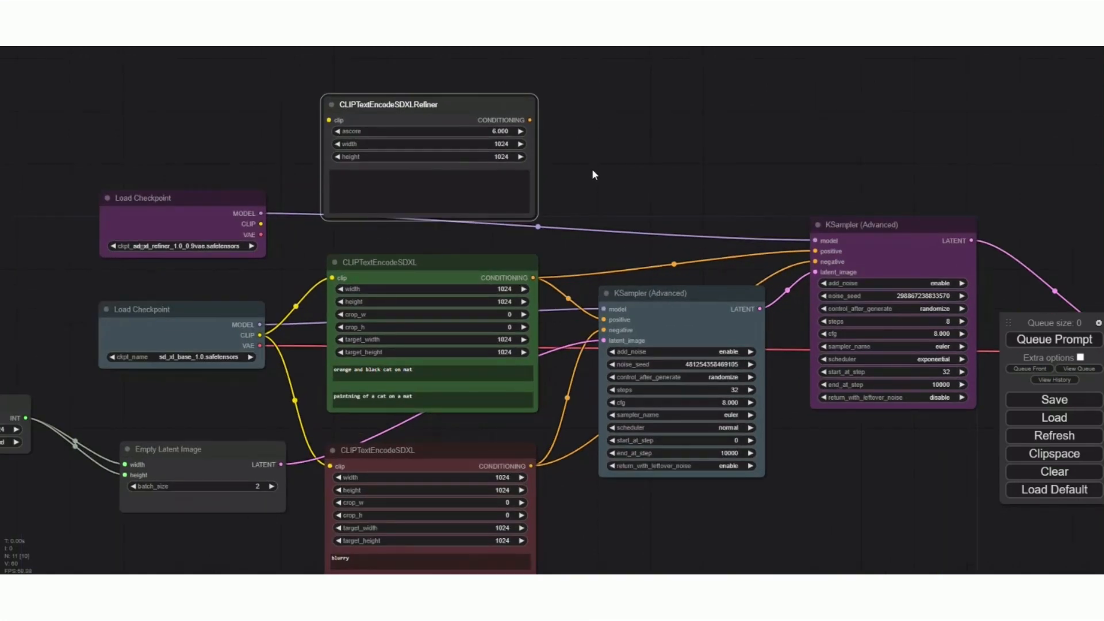
{"action": "right_click", "coordinate": [428, 98]}
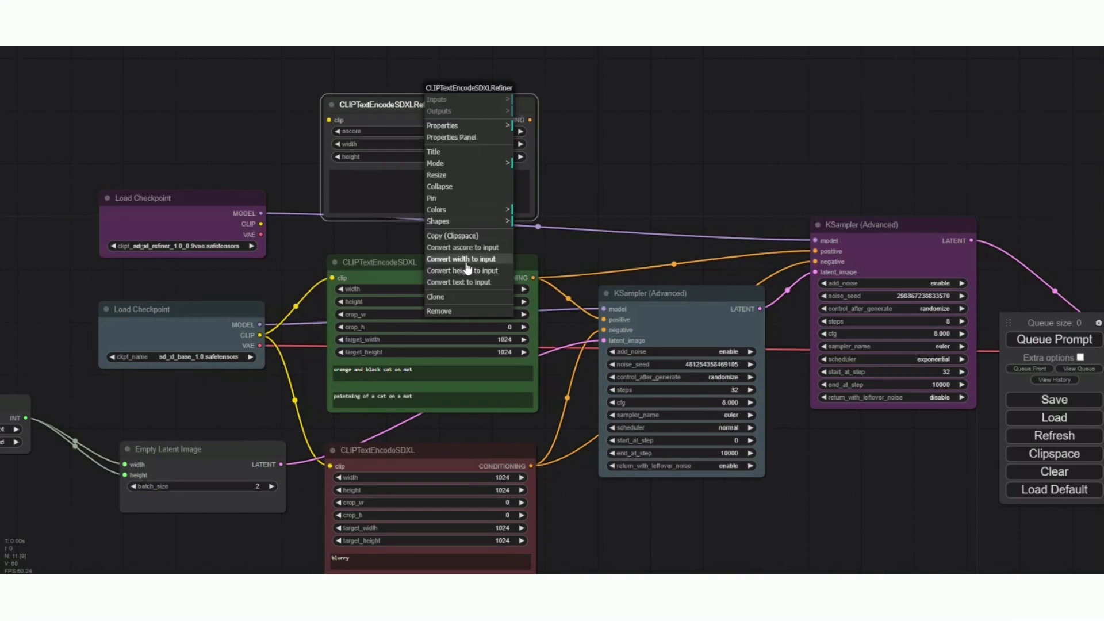
{"action": "left_click", "coordinate": [460, 211]}
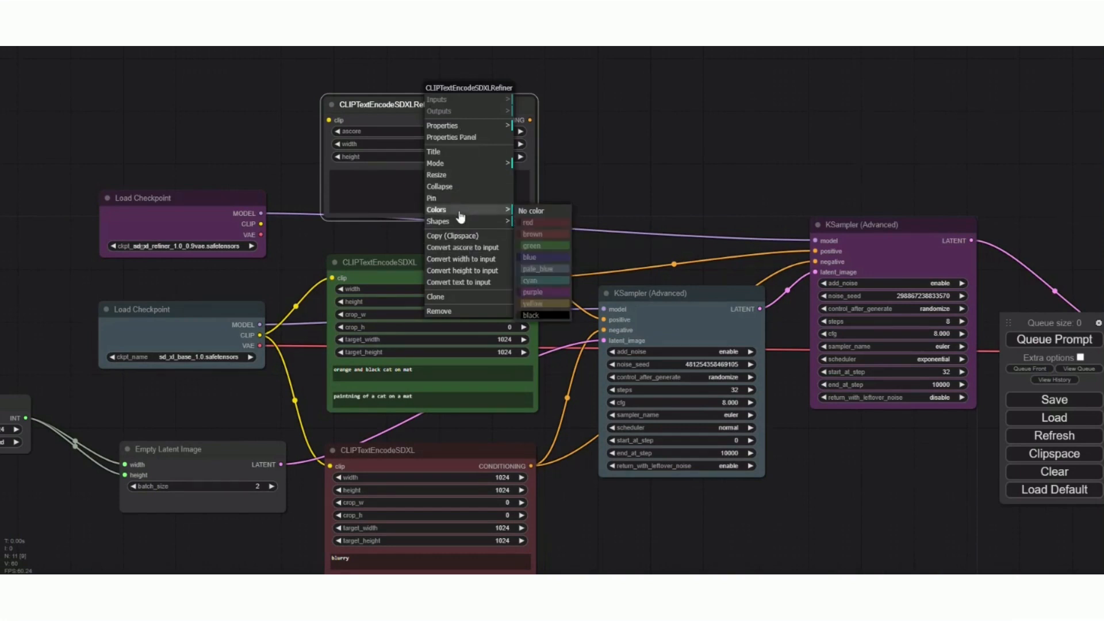
{"action": "left_click", "coordinate": [554, 251]}
{"action": "scroll", "coordinate": [603, 133], "scroll_direction": "down", "scroll_amount": 4}
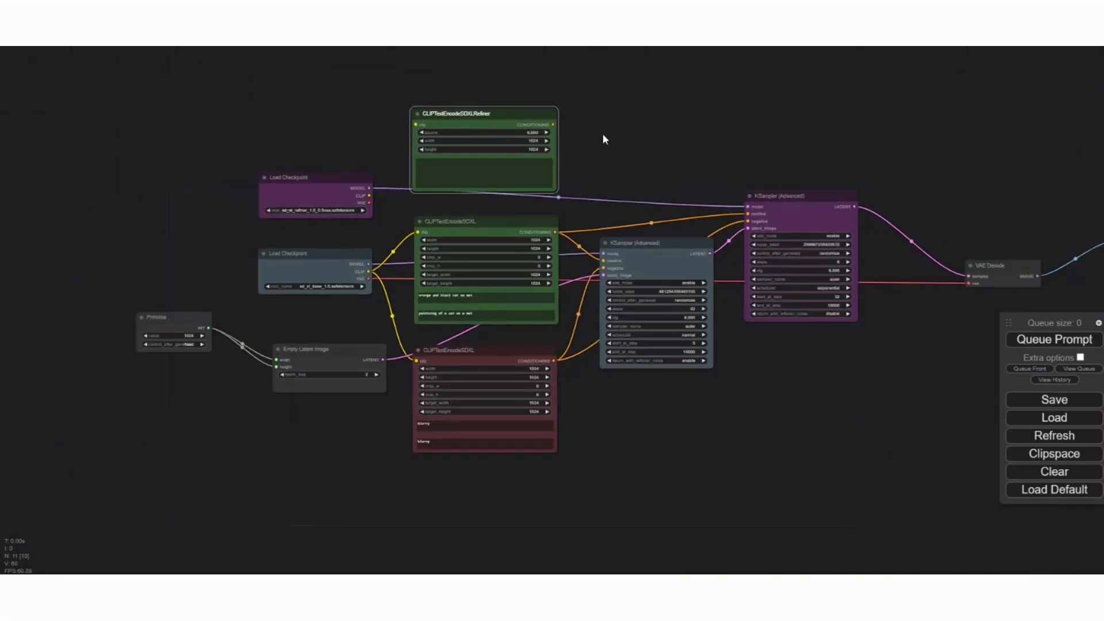
{"action": "scroll", "coordinate": [603, 136], "scroll_direction": "up", "scroll_amount": 1}
{"action": "scroll", "coordinate": [602, 136], "scroll_direction": "up", "scroll_amount": 5}
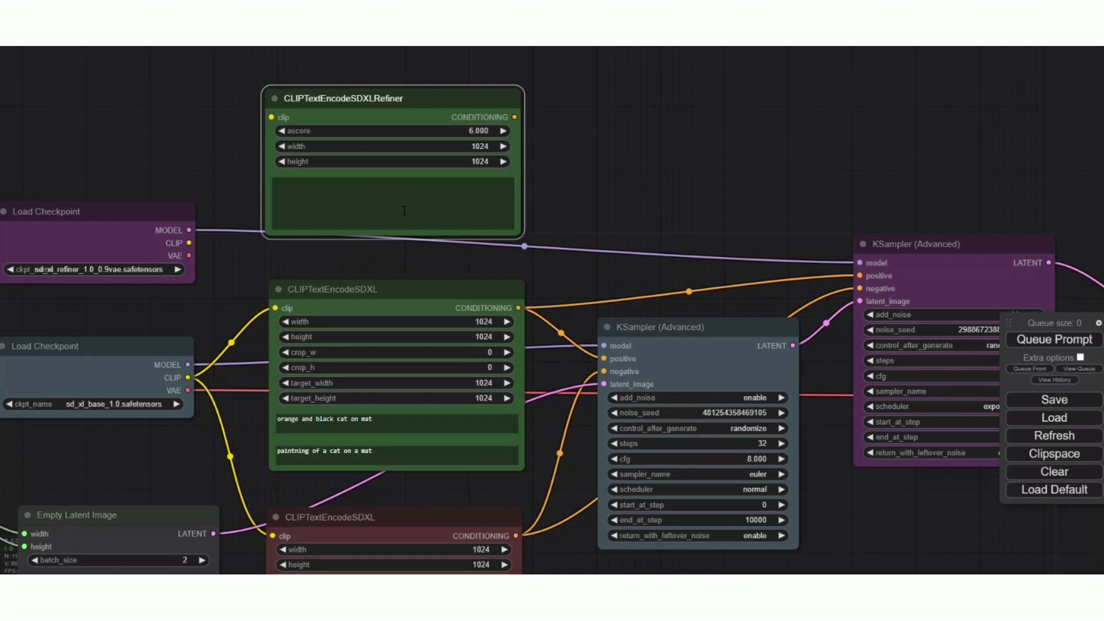
{"action": "scroll", "coordinate": [683, 144], "scroll_direction": "down", "scroll_amount": 3}
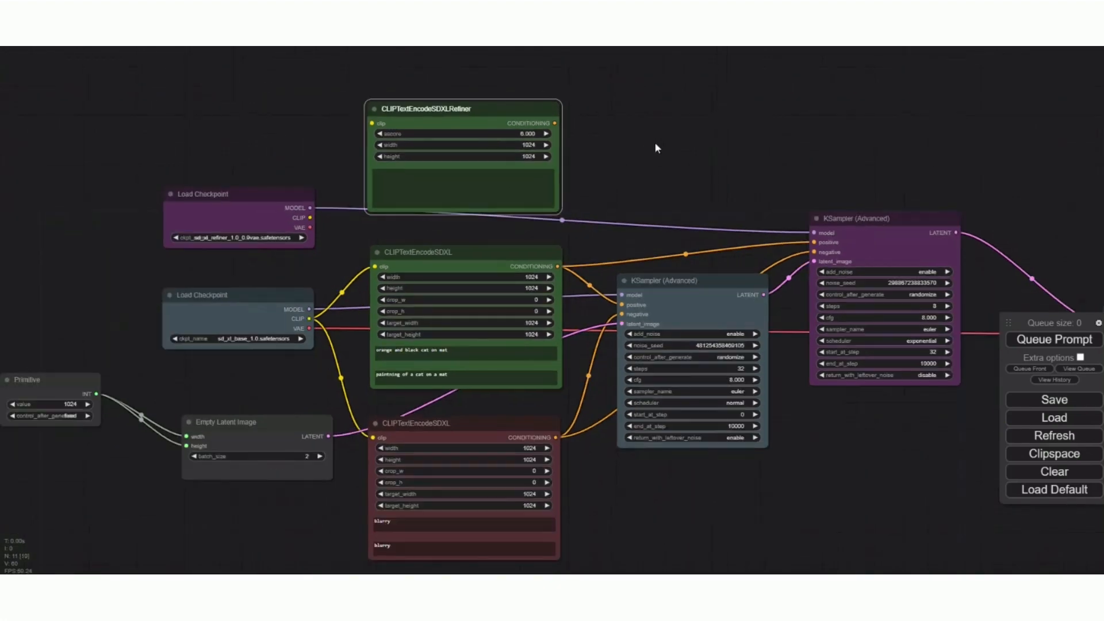
- Move the green CLIPTextEncodeSDXLRefiner node slightly upward and duplicate it
{"action": "mouse_move", "coordinate": [470, 108]}
{"action": "left_mouse_down"}
{"action": "mouse_move", "coordinate": [477, 92]}
{"action": "mouse_move", "coordinate": [460, 91]}
{"action": "left_mouse_up"}
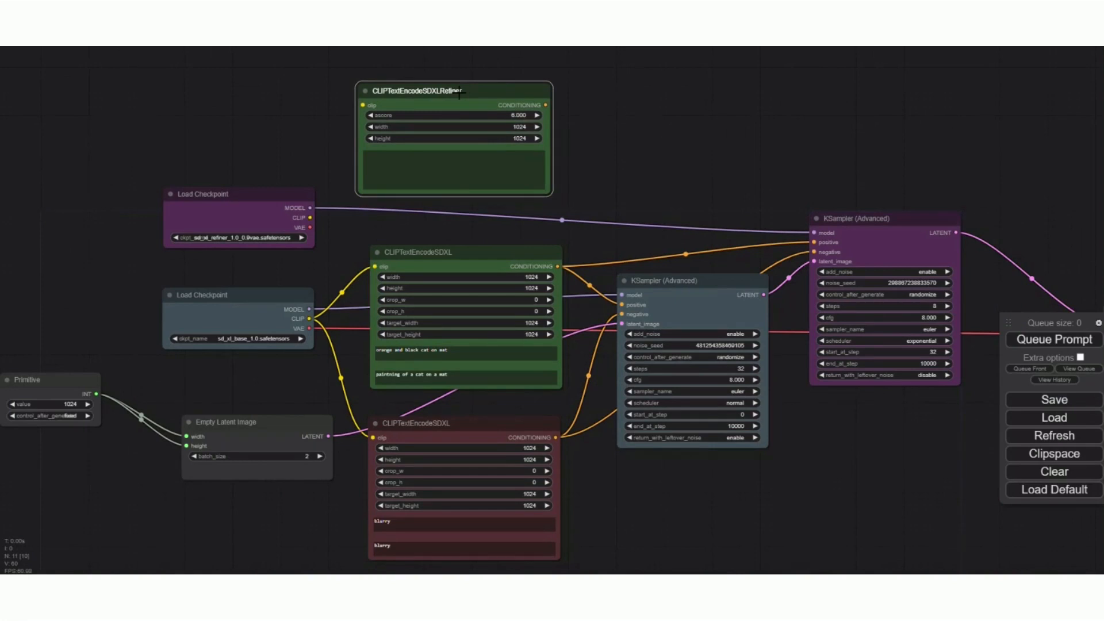
{"action": "key", "text": "ctrl+c"}
{"action": "key", "text": "ctrl+v"}
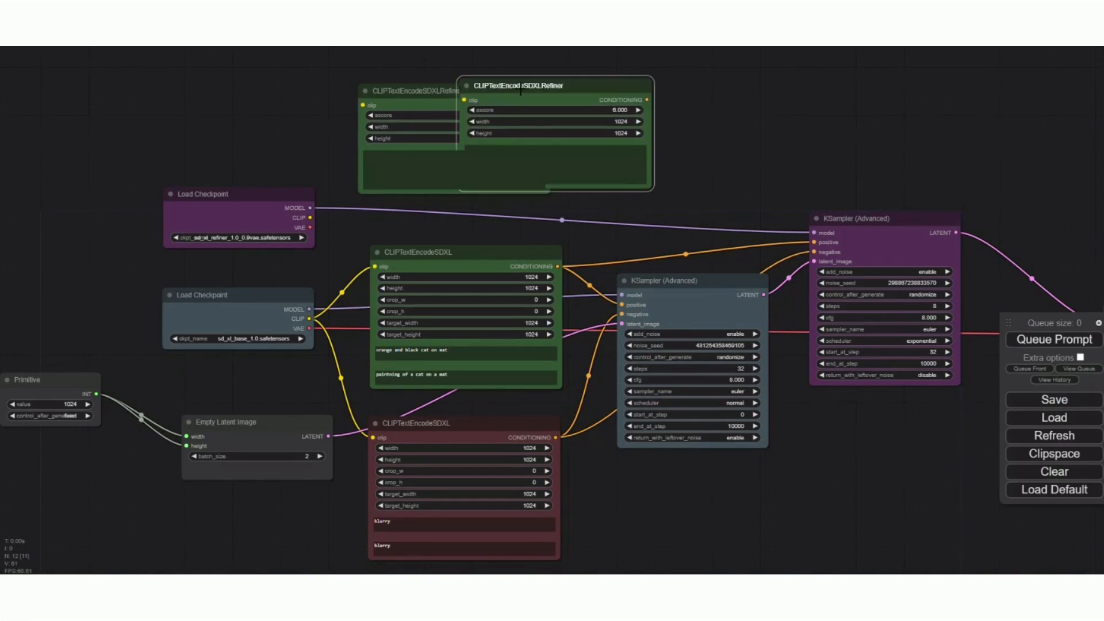
- Place the duplicated CLIPTextEncodeSDXLRefiner node beside the original and color it red
{"action": "left_click_drag", "start_coordinate": [524, 94], "coordinate": [628, 94]}
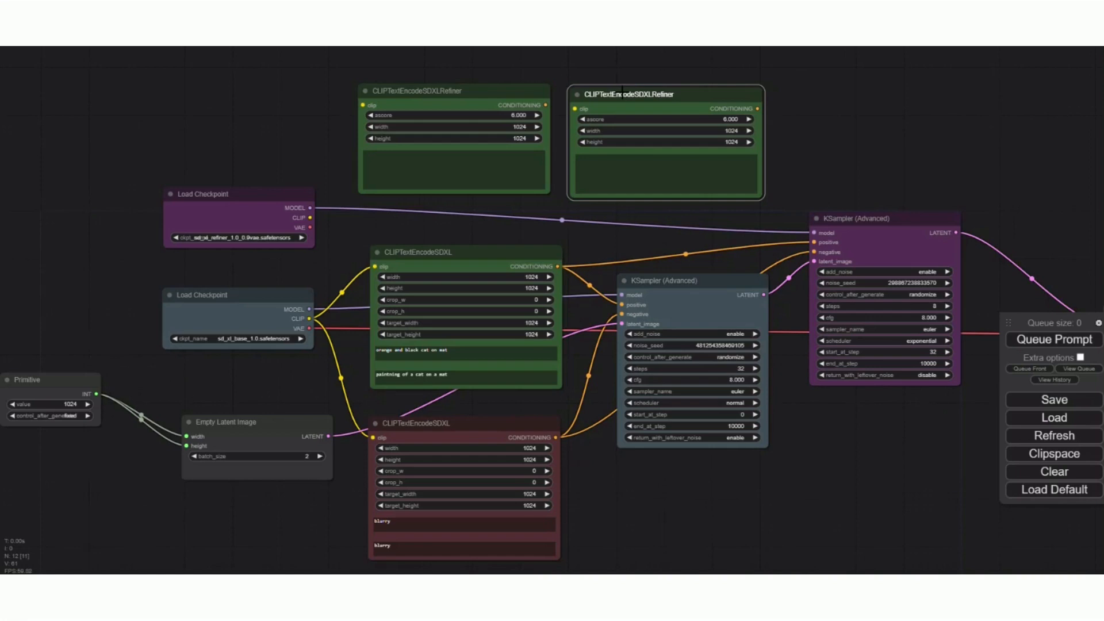
{"action": "right_click", "coordinate": [622, 92]}
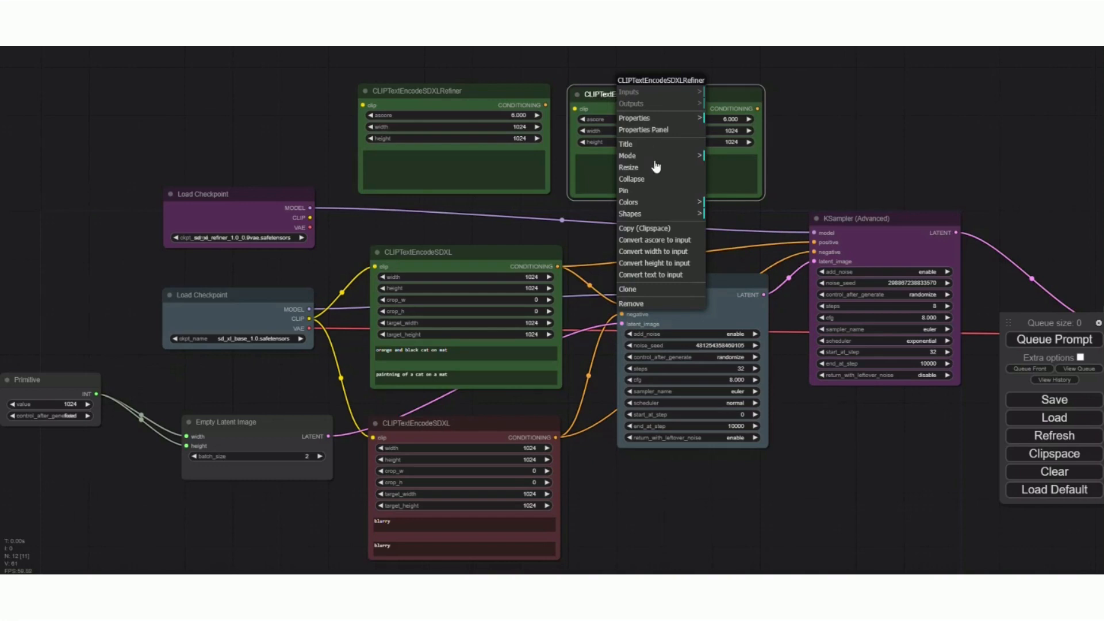
{"action": "left_click", "coordinate": [664, 204]}
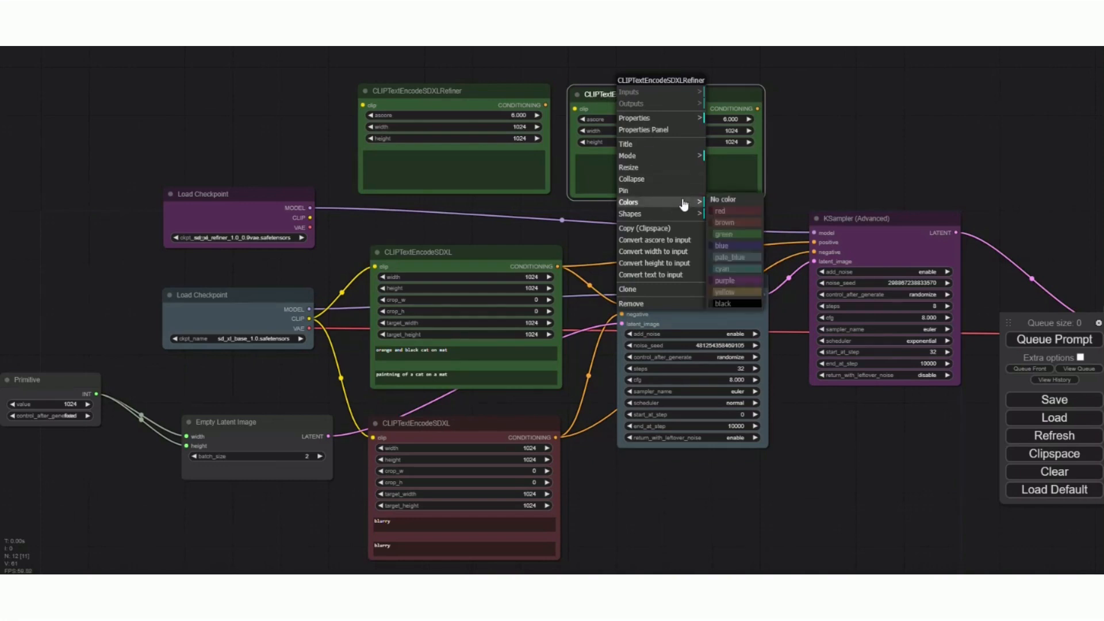
{"action": "left_click", "coordinate": [732, 213]}
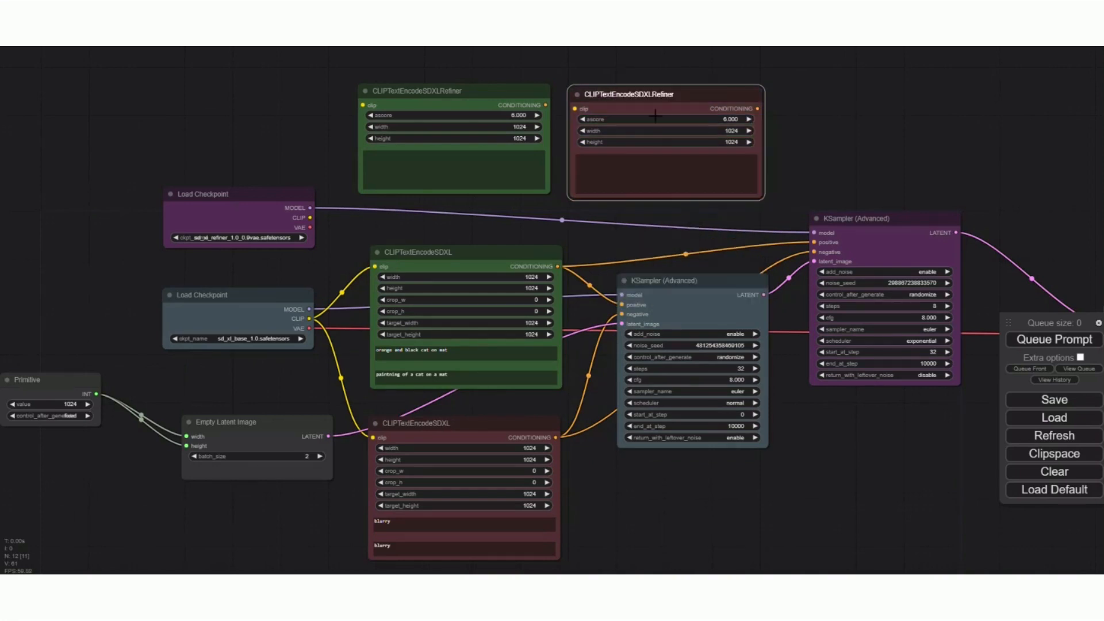
{"action": "left_click_drag", "start_coordinate": [650, 91], "coordinate": [655, 91]}
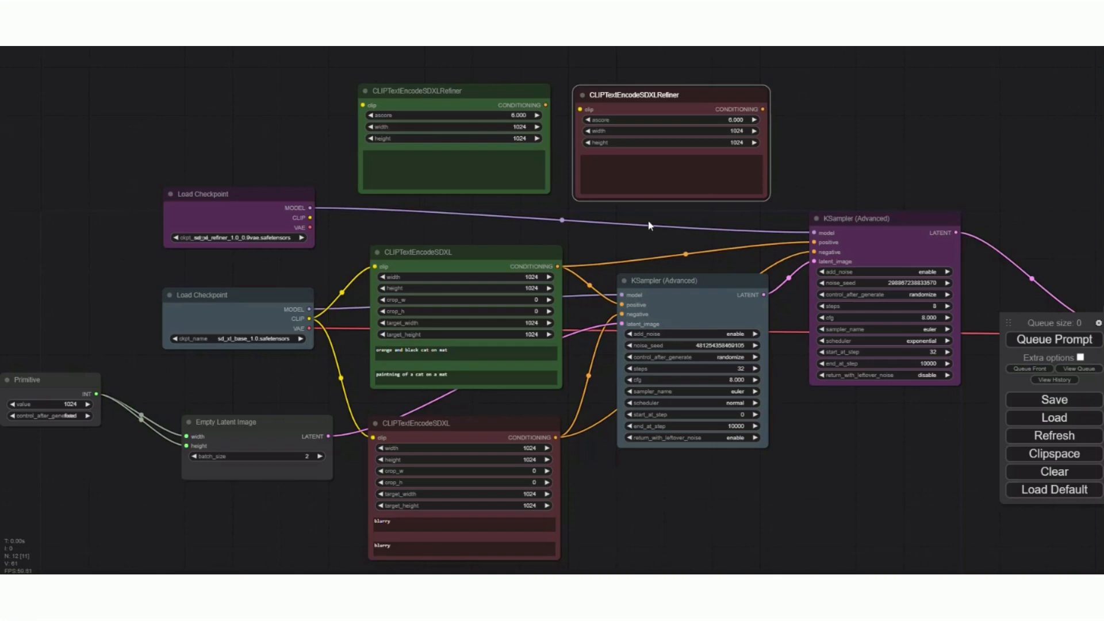
- Fill the green CLIPTextEncodeSDXLRefiner prompt with "orange and black painting of a cat on a mat", reusing the base encoder's painting prompt
{"action": "left_click_drag", "start_coordinate": [450, 351], "coordinate": [384, 345]}
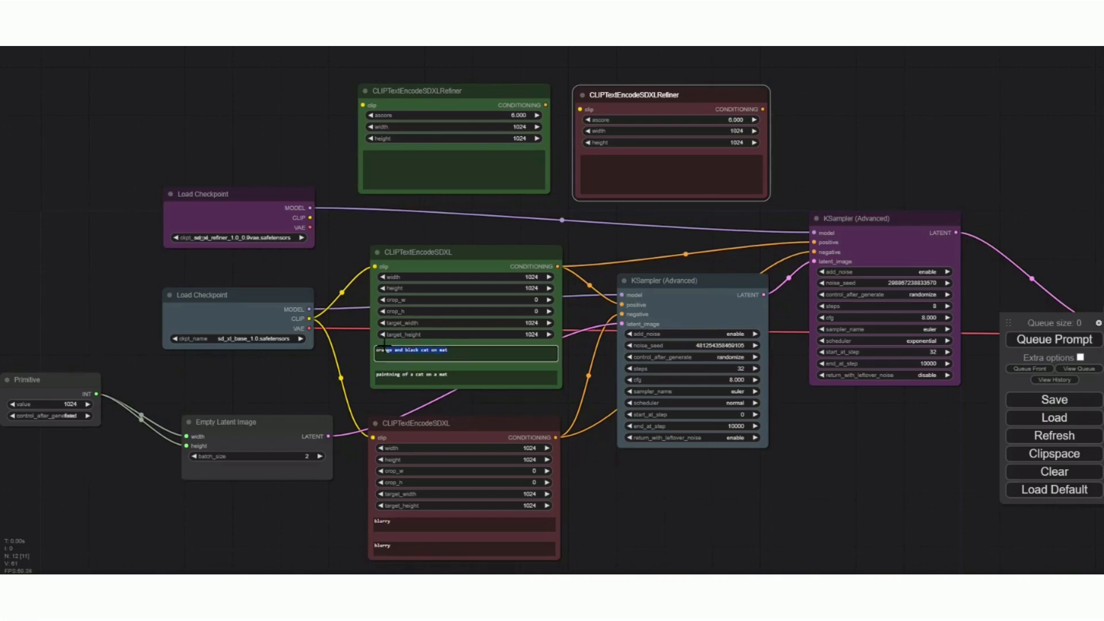
{"action": "double_click", "coordinate": [460, 376]}
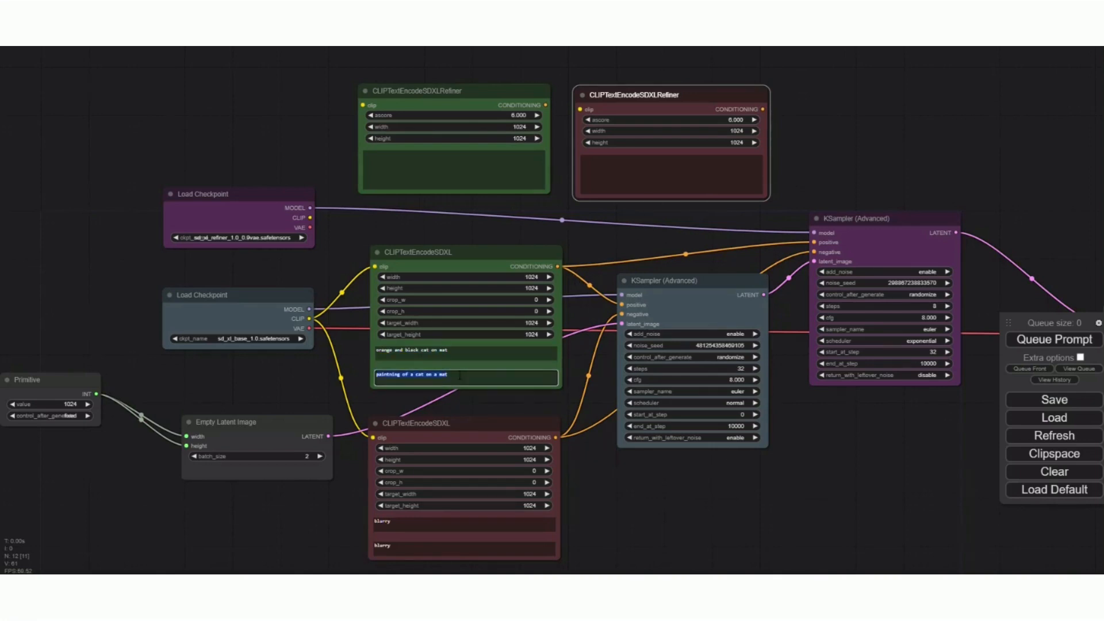
{"action": "key", "text": "ctrl+c"}
{"action": "left_click", "coordinate": [371, 164]}
{"action": "key", "text": "ctrl+v"}
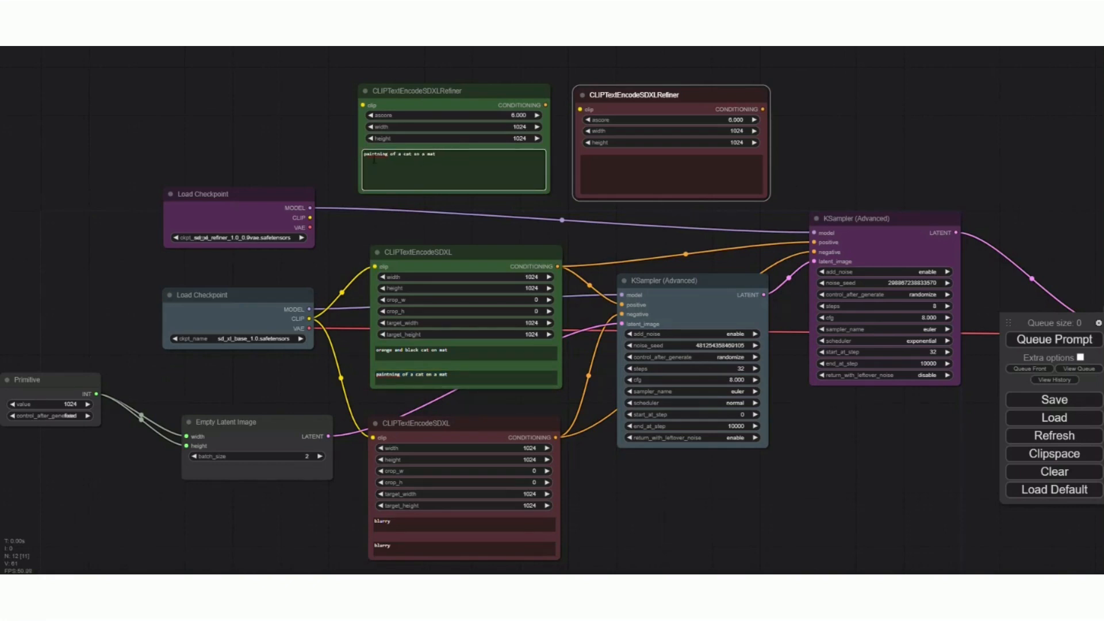
{"action": "right_click", "coordinate": [372, 154]}
{"action": "left_click", "coordinate": [397, 163]}
{"action": "type", "text": "orange and black"}
- Enter "blurry, rocks" as the red CLIPTextEncodeSDXLRefiner prompt, set its ascore to 2.5, and shift the node slightly toward the green one
{"action": "left_click", "coordinate": [643, 168]}
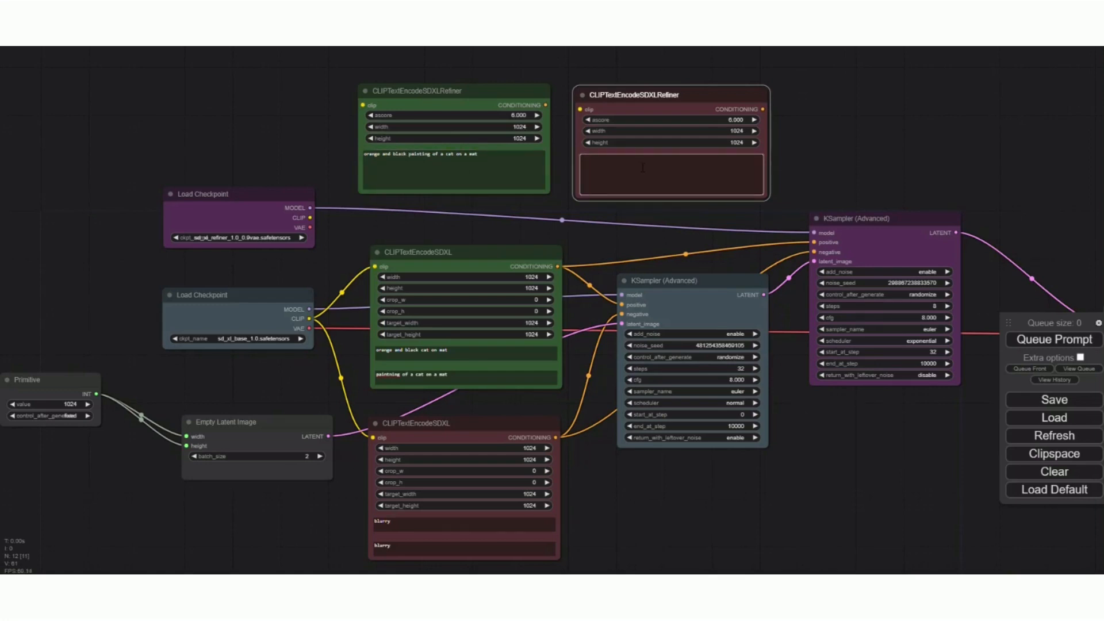
{"action": "type", "text": "blurry, rocks"}
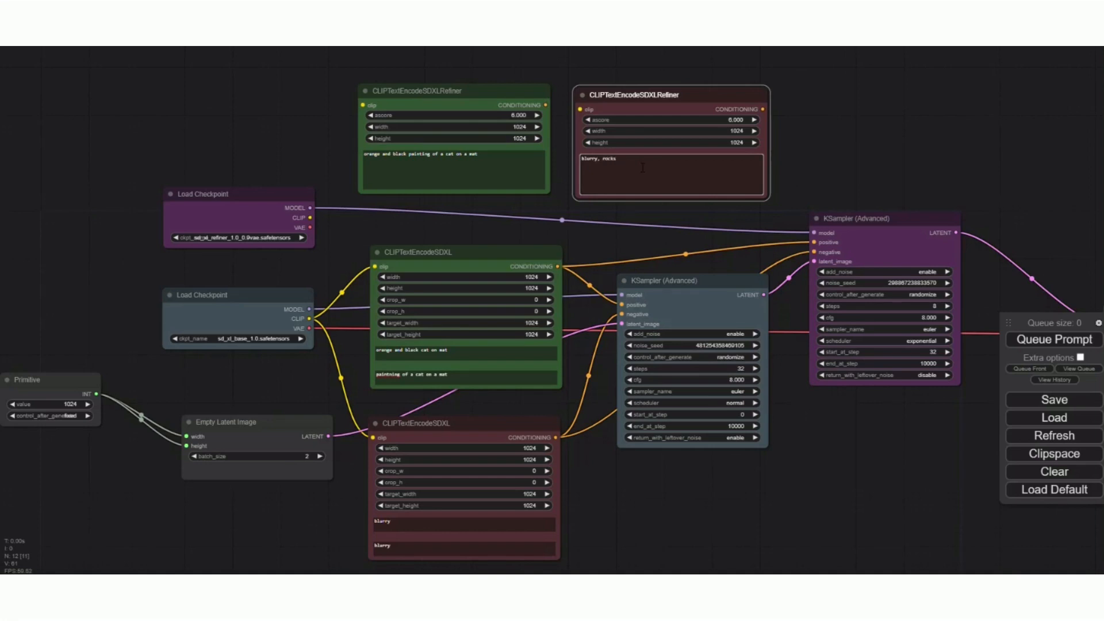
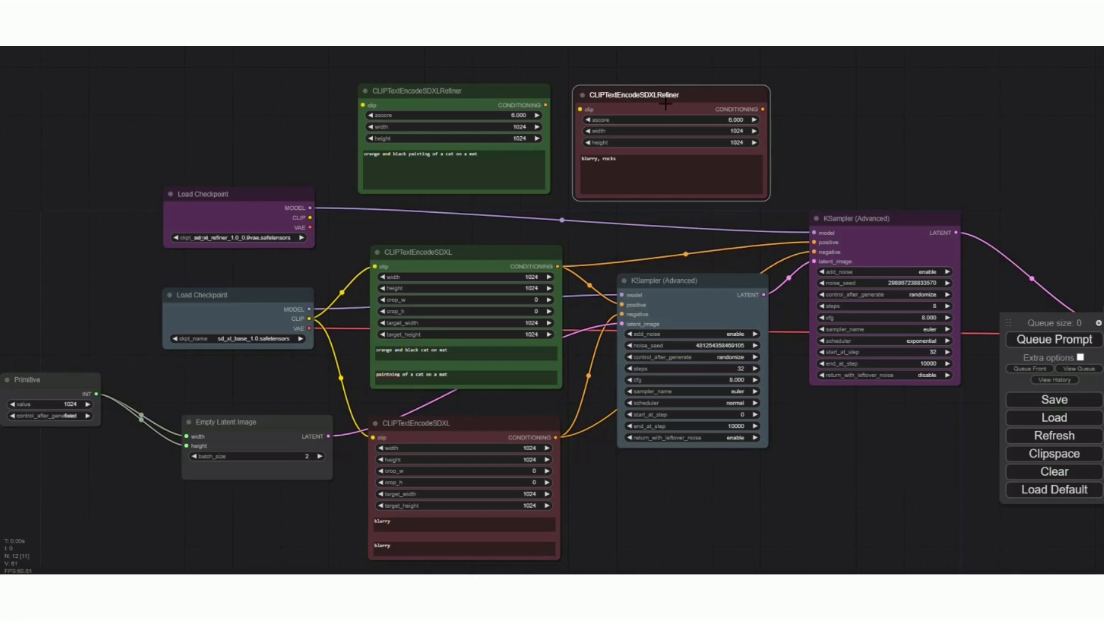
{"action": "scroll", "coordinate": [625, 131], "scroll_direction": "up", "scroll_amount": 8}
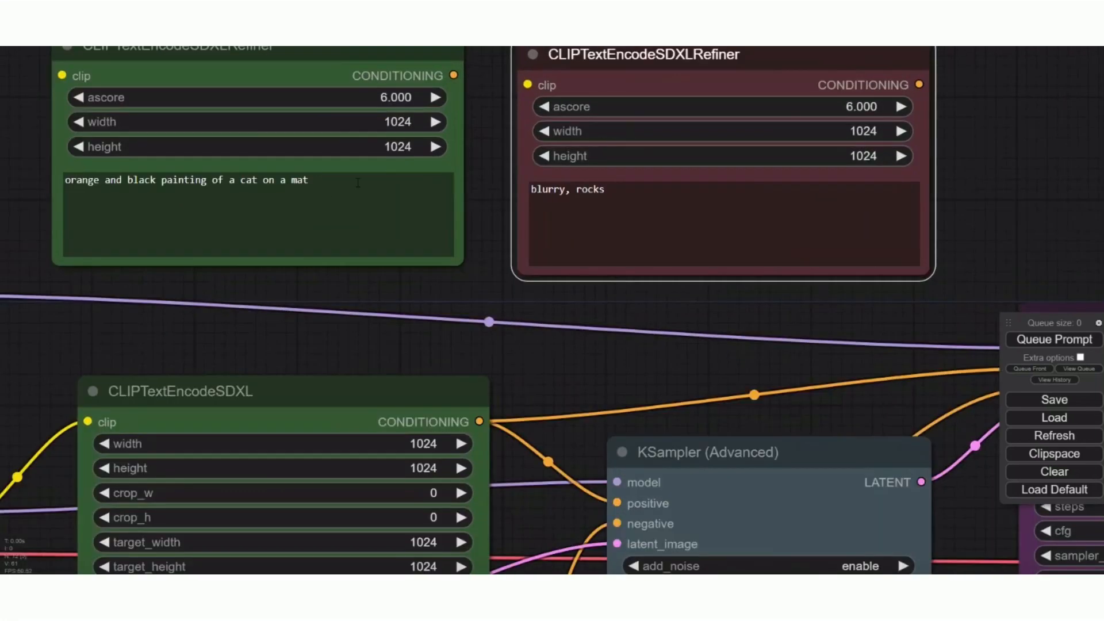
{"action": "left_click_drag", "start_coordinate": [38, 199], "coordinate": [56, 285]}
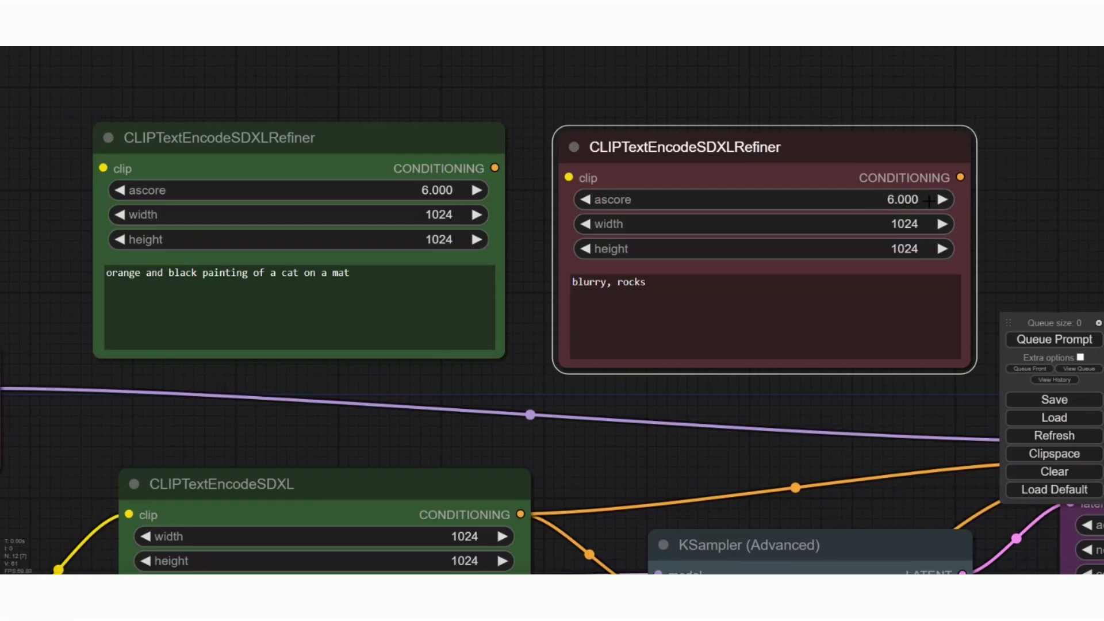
{"action": "left_click", "coordinate": [909, 204]}
{"action": "key", "text": "BackSpace"}
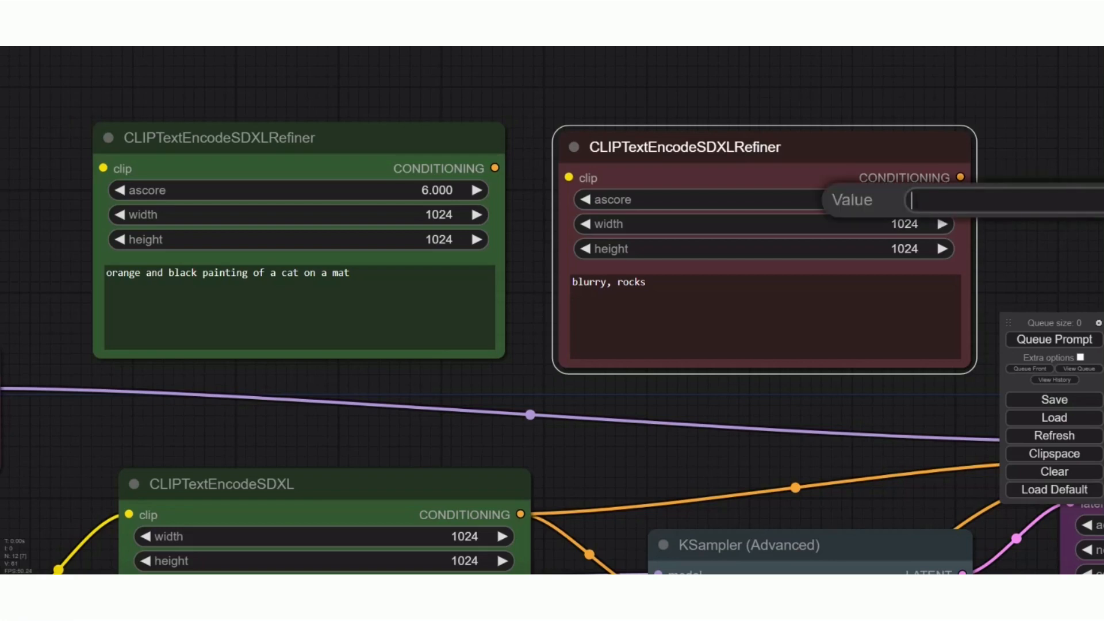
{"action": "type", "text": "2.5"}
{"action": "key", "text": "Return"}
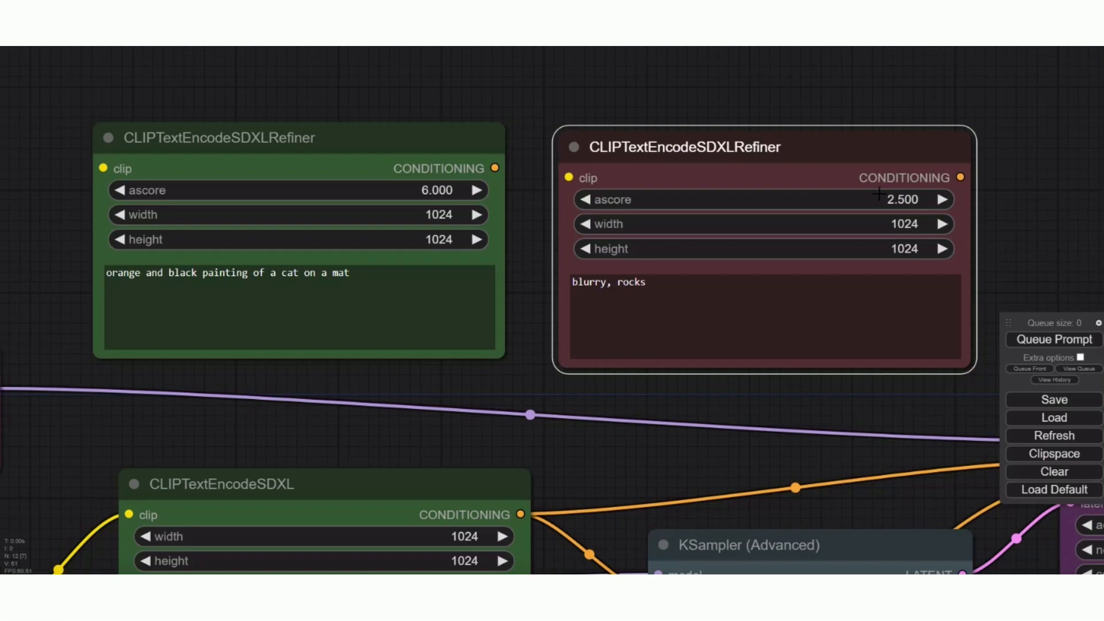
{"action": "left_click", "coordinate": [909, 200]}
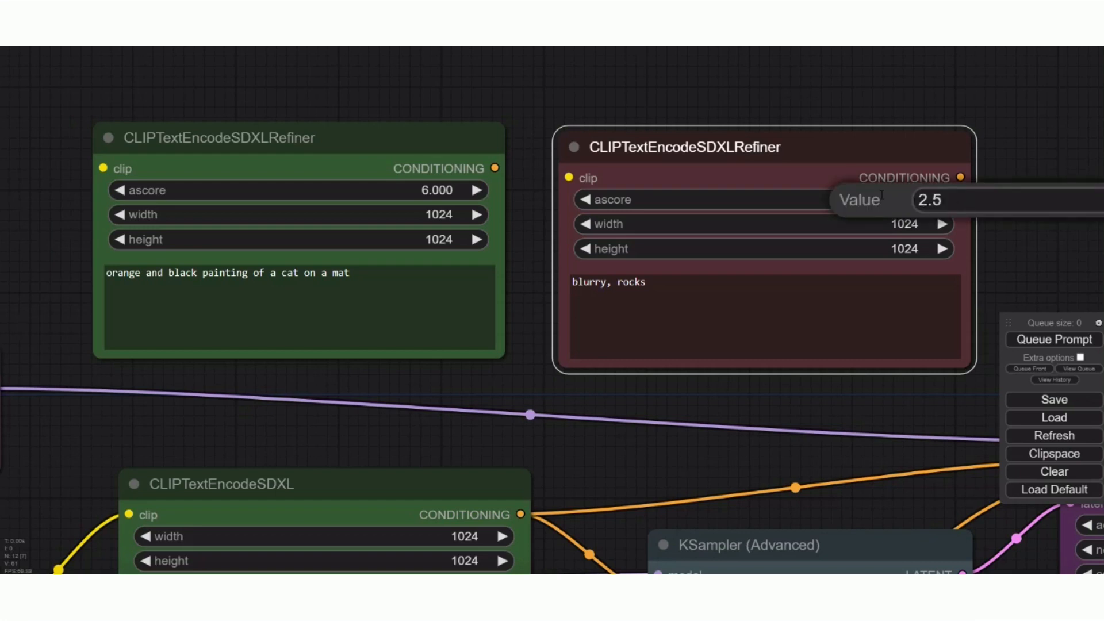
{"action": "key", "text": "Return"}
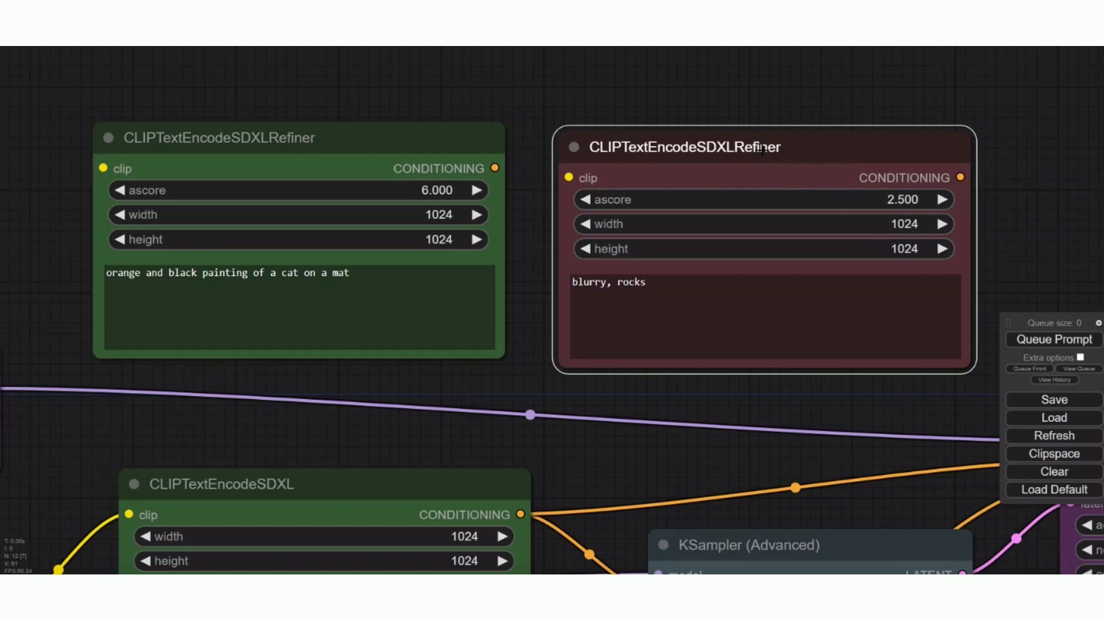
{"action": "left_click_drag", "start_coordinate": [808, 143], "coordinate": [779, 143]}
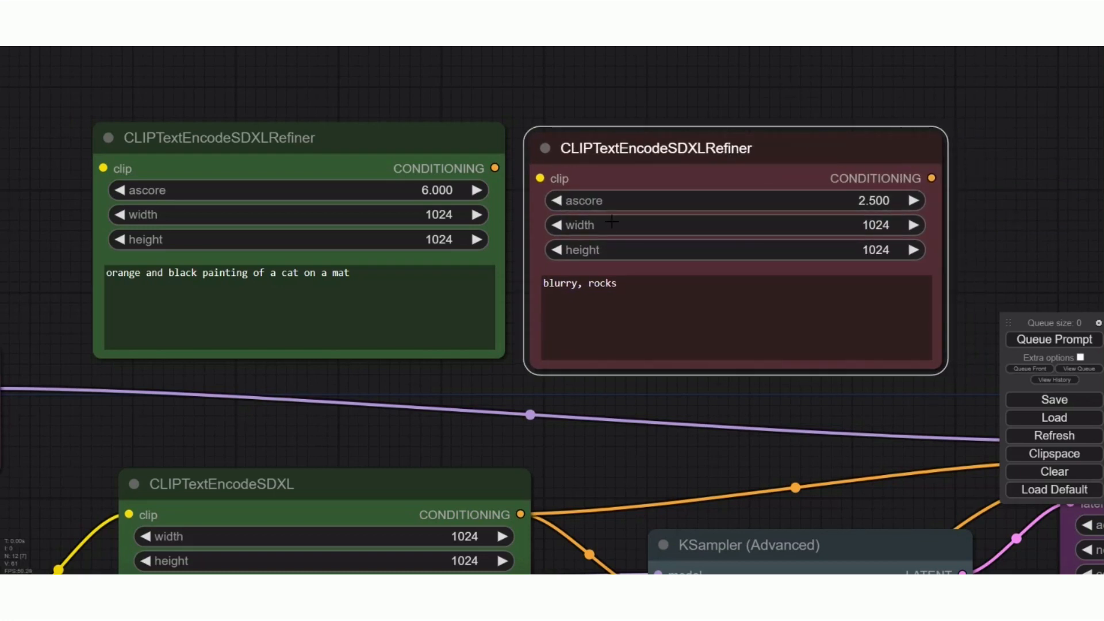
- Connect the refiner checkpoint's CLIP output to the green CLIPTextEncodeSDXLRefiner node and shift that node slightly left
{"action": "scroll", "coordinate": [615, 226], "scroll_direction": "down", "scroll_amount": 7}
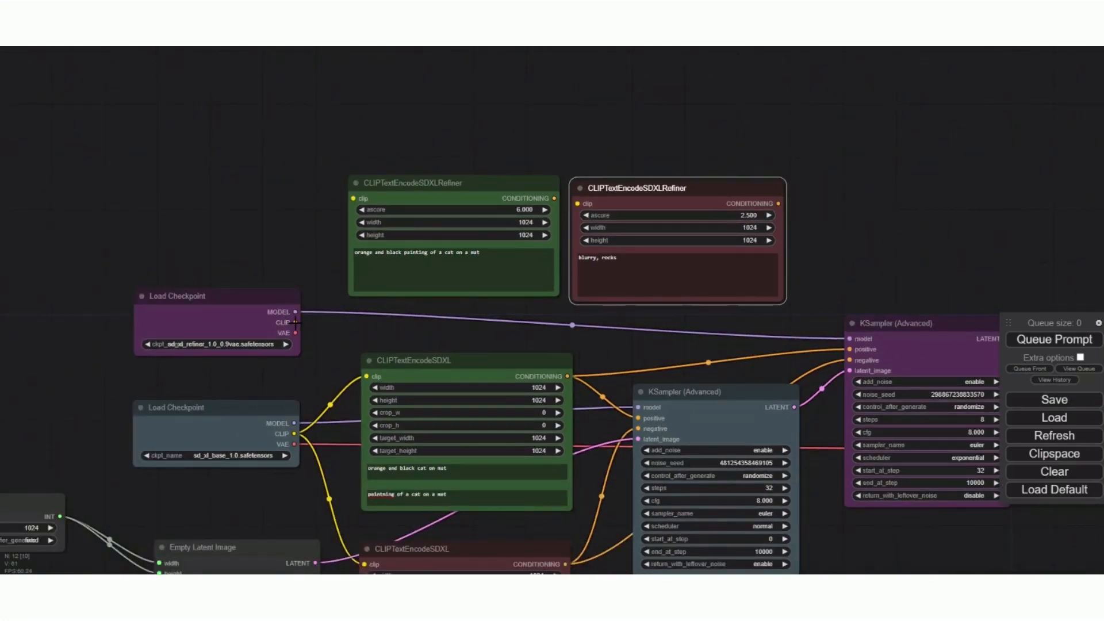
{"action": "left_click_drag", "start_coordinate": [295, 323], "coordinate": [352, 199]}
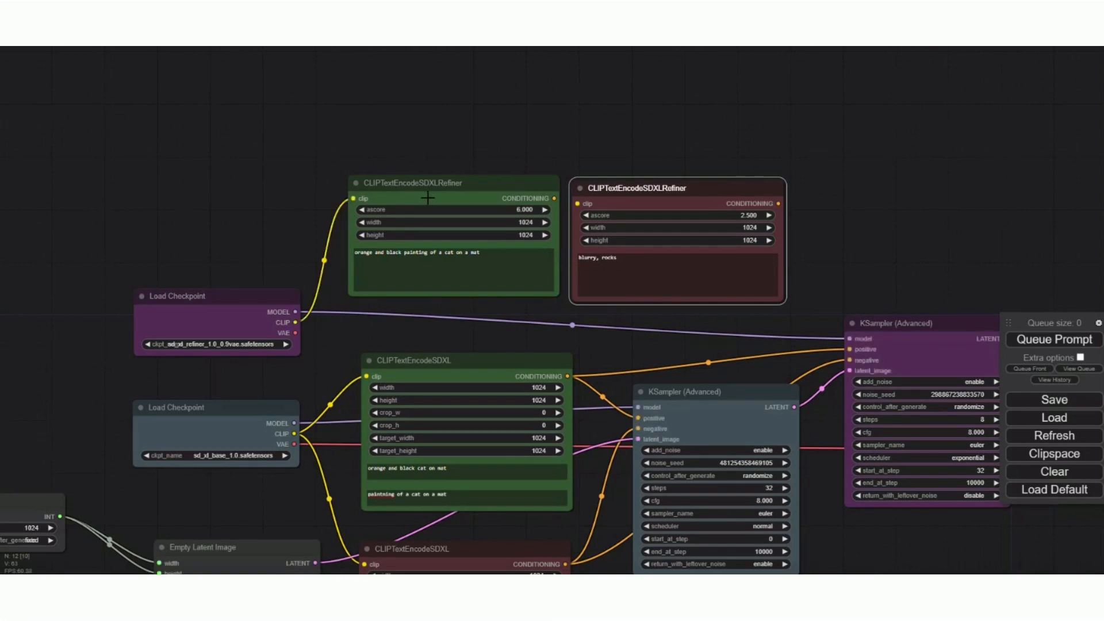
{"action": "left_click_drag", "start_coordinate": [524, 182], "coordinate": [492, 184]}
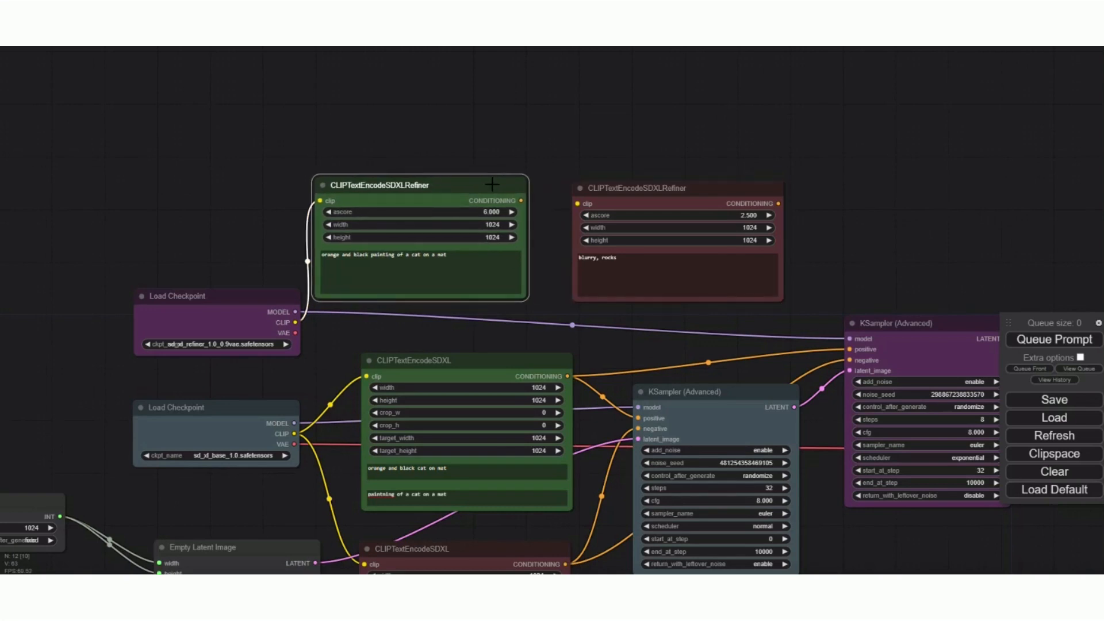
- Stack the two refiner encoder nodes vertically, with the green one above the red one
{"action": "scroll", "coordinate": [534, 314], "scroll_direction": "down", "scroll_amount": 3}
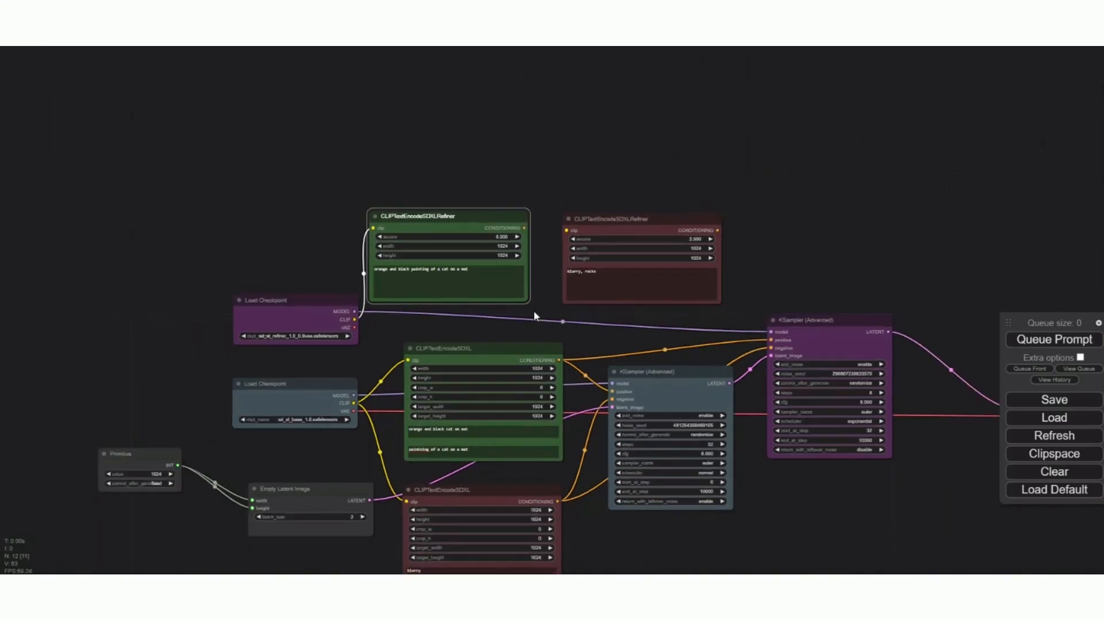
{"action": "left_click_drag", "start_coordinate": [425, 219], "coordinate": [463, 92]}
{"action": "left_click_drag", "start_coordinate": [627, 220], "coordinate": [477, 214]}
{"action": "scroll", "coordinate": [453, 241], "scroll_direction": "down", "scroll_amount": 1}
{"action": "scroll", "coordinate": [417, 278], "scroll_direction": "up", "scroll_amount": 2}
{"action": "scroll", "coordinate": [416, 277], "scroll_direction": "up", "scroll_amount": 1}
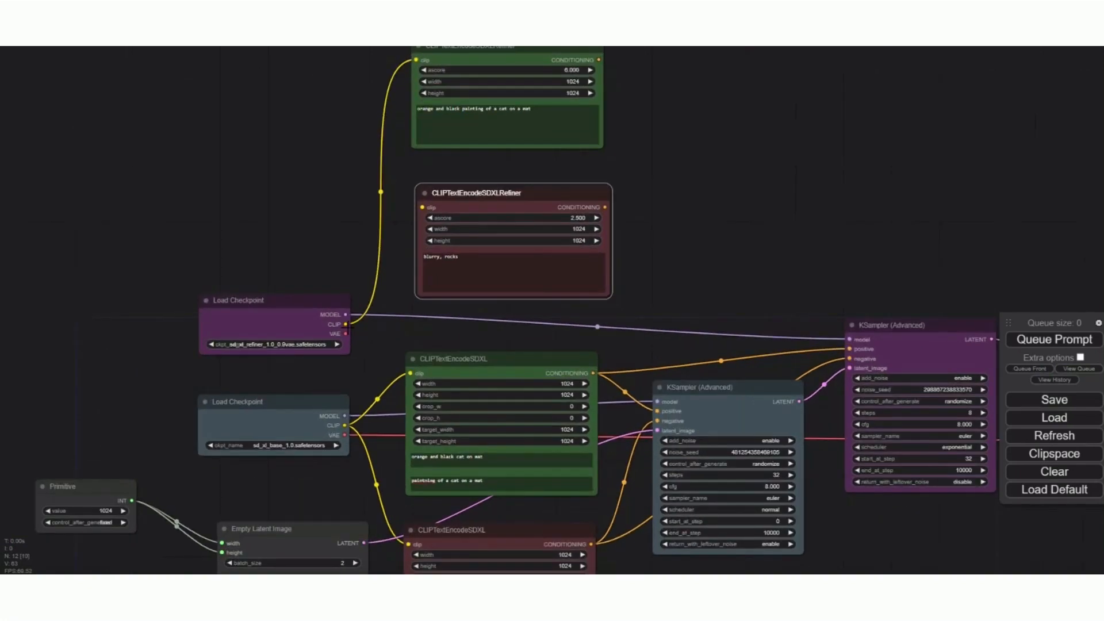
- Connect the refiner checkpoint's CLIP output to the red CLIPTextEncodeSDXLRefiner node's clip input
{"action": "left_click_drag", "start_coordinate": [345, 324], "coordinate": [423, 208]}
{"action": "scroll", "coordinate": [709, 257], "scroll_direction": "up", "scroll_amount": 1}
{"action": "scroll", "coordinate": [709, 256], "scroll_direction": "down", "scroll_amount": 1}
- Connect the green refiner encoder's conditioning to the purple KSampler's positive input and the red one's to its negative input
{"action": "left_click_drag", "start_coordinate": [659, 172], "coordinate": [631, 217]}
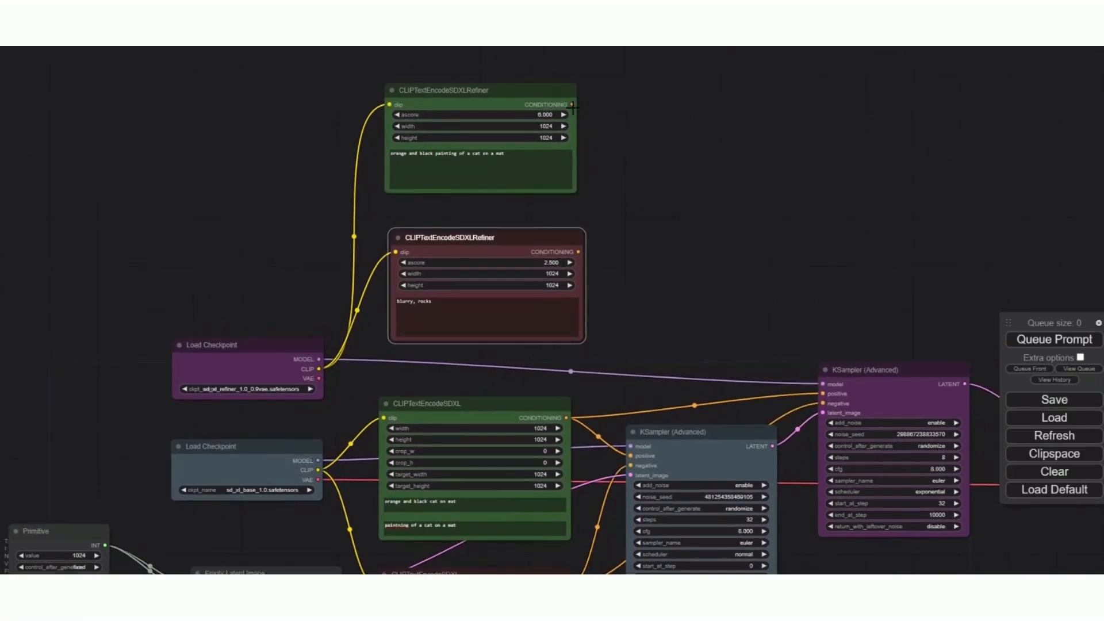
{"action": "left_click_drag", "start_coordinate": [573, 106], "coordinate": [813, 395]}
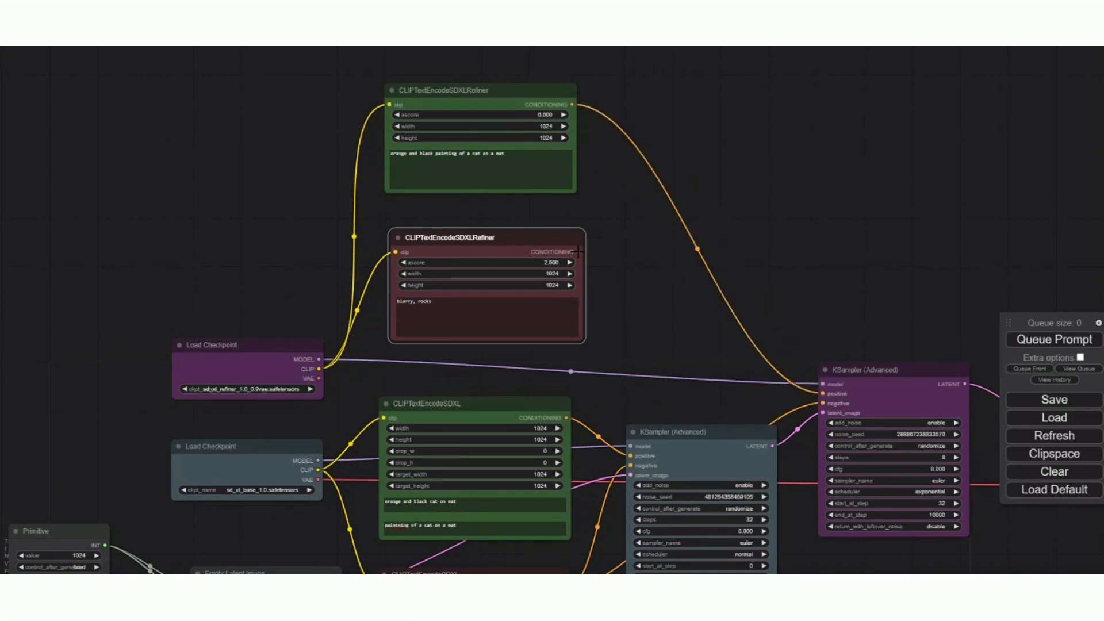
{"action": "left_click_drag", "start_coordinate": [578, 252], "coordinate": [823, 394]}
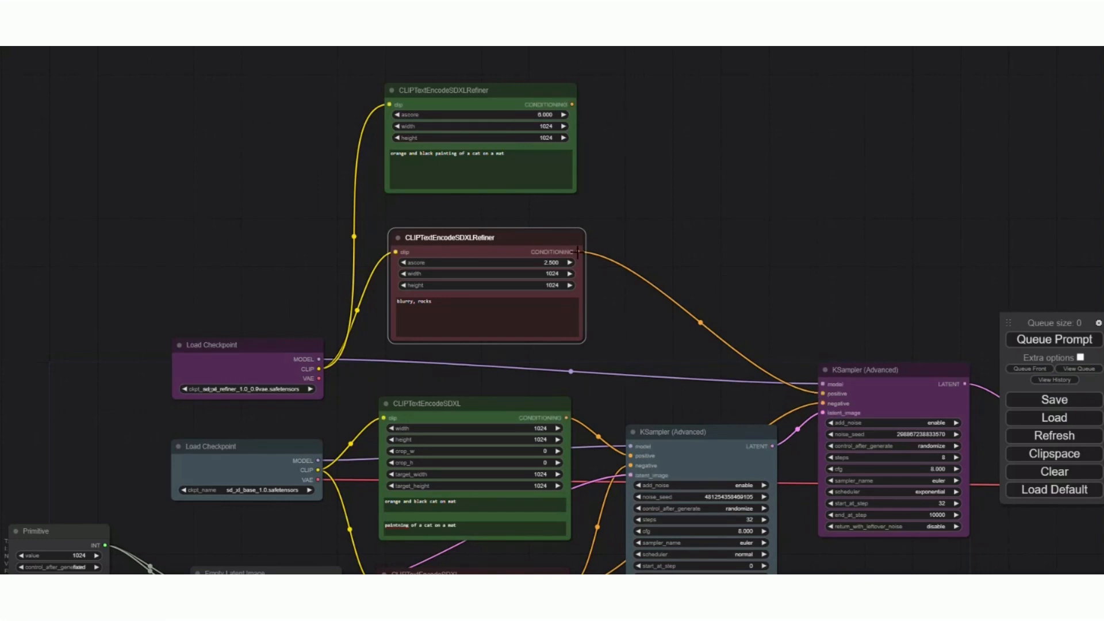
{"action": "left_click_drag", "start_coordinate": [578, 252], "coordinate": [823, 403]}
{"action": "left_click_drag", "start_coordinate": [572, 104], "coordinate": [824, 393]}
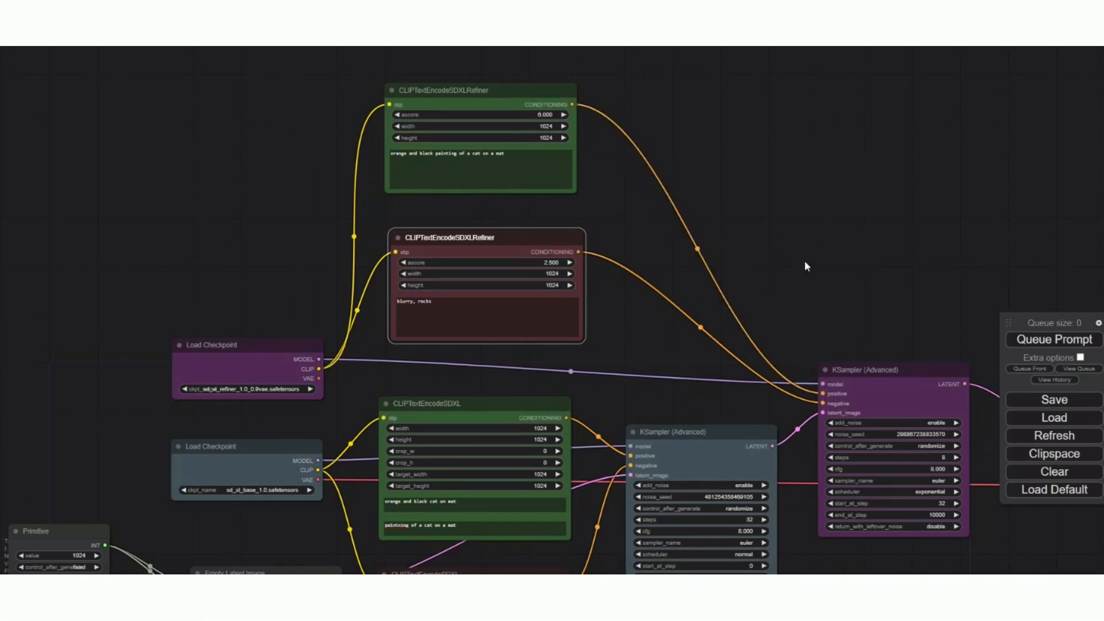
- Move the blue base KSampler node up so it lines up beside the purple KSampler
{"action": "left_click_drag", "start_coordinate": [845, 271], "coordinate": [800, 271]}
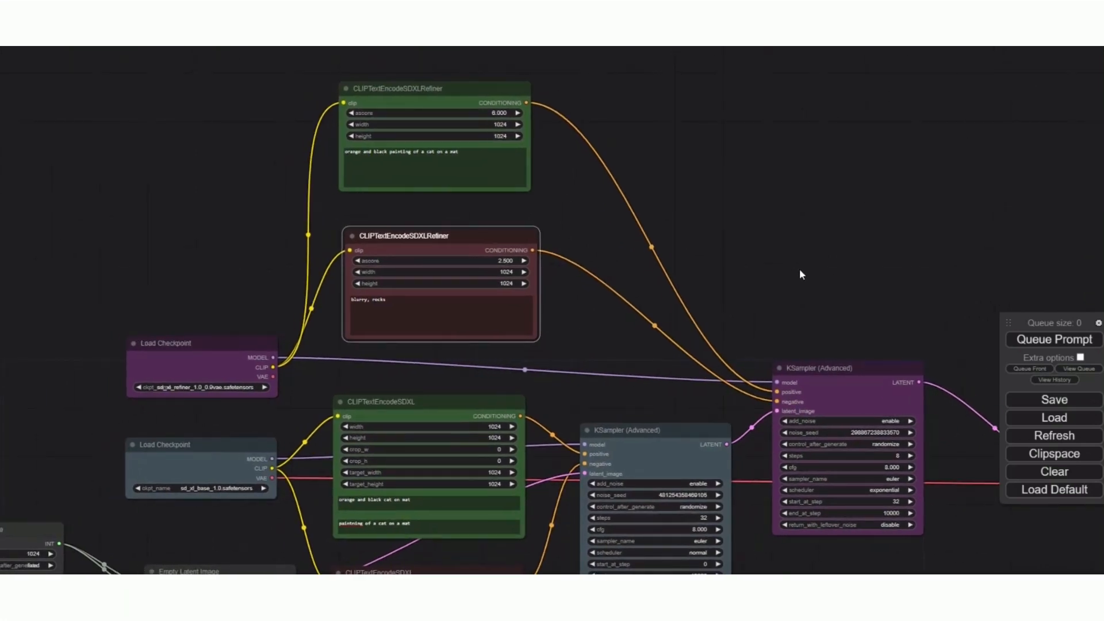
{"action": "scroll", "coordinate": [800, 270], "scroll_direction": "down", "scroll_amount": 1}
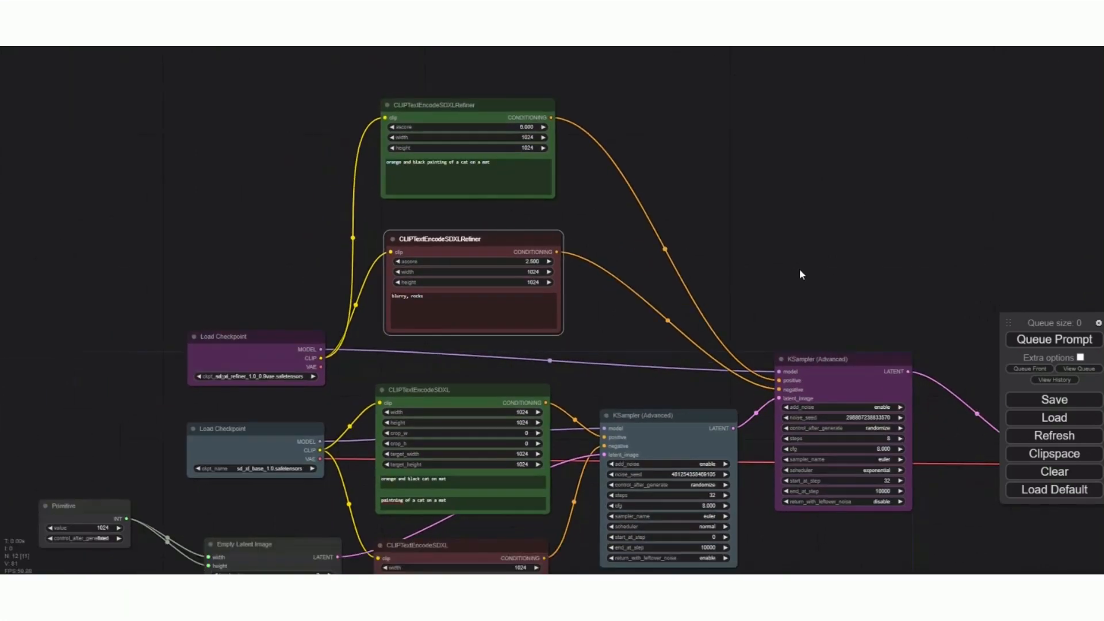
{"action": "scroll", "coordinate": [782, 259], "scroll_direction": "up", "scroll_amount": 1}
{"action": "scroll", "coordinate": [783, 260], "scroll_direction": "up", "scroll_amount": 1}
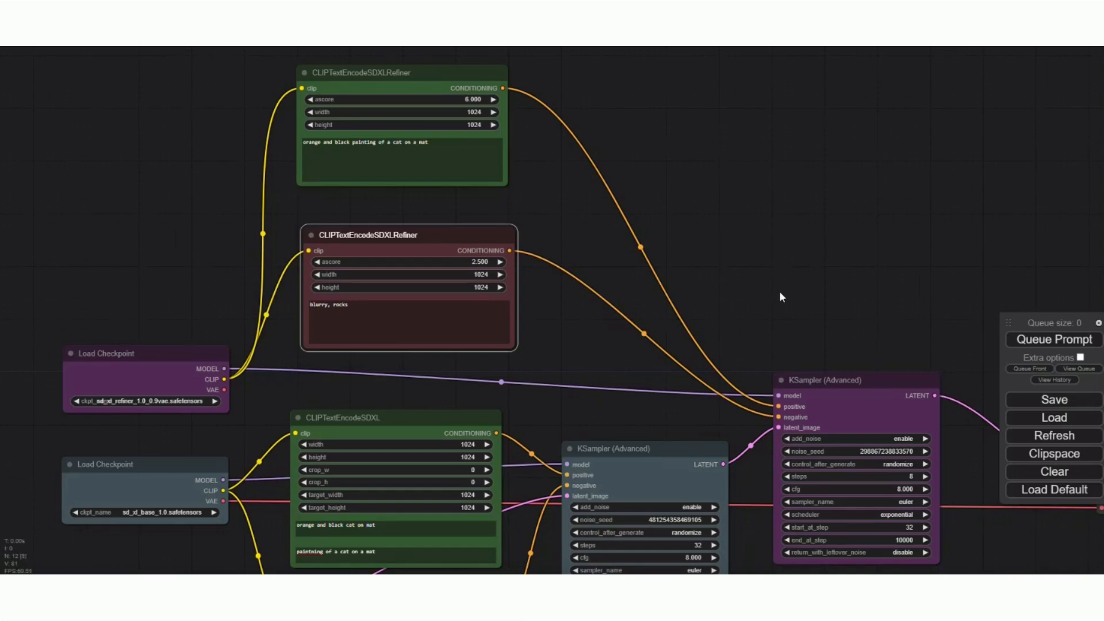
{"action": "left_click_drag", "start_coordinate": [678, 452], "coordinate": [681, 388]}
- Move the VAE Decode node and the image output node closer to the purple KSampler
{"action": "scroll", "coordinate": [807, 302], "scroll_direction": "down", "scroll_amount": 3}
{"action": "left_click_drag", "start_coordinate": [844, 293], "coordinate": [696, 258]}
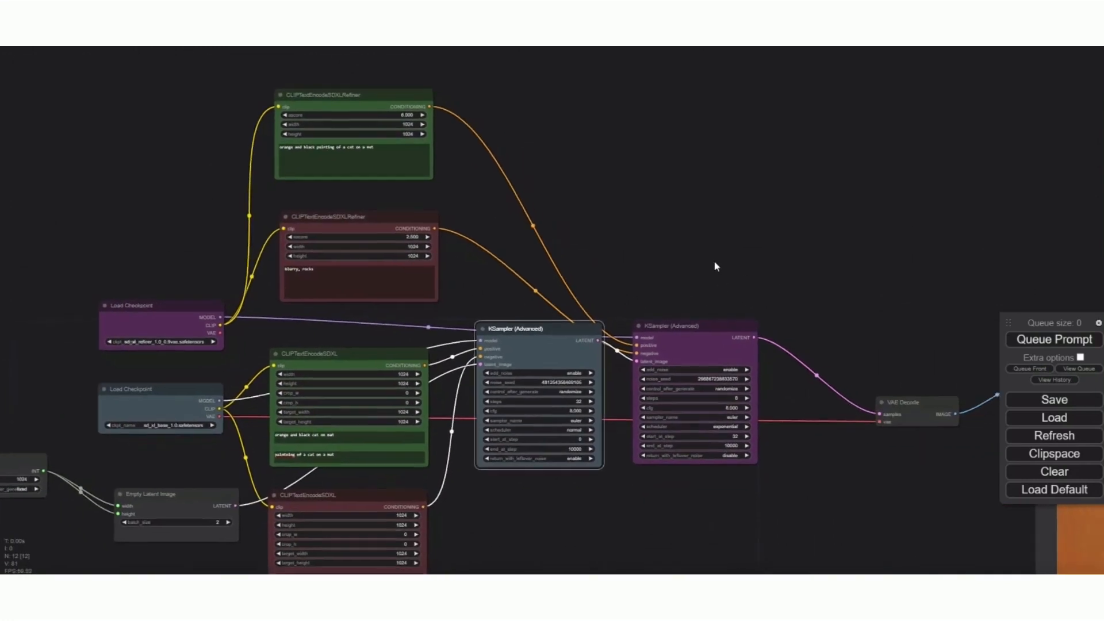
{"action": "left_click_drag", "start_coordinate": [895, 305], "coordinate": [734, 247]}
{"action": "scroll", "coordinate": [799, 250], "scroll_direction": "down", "scroll_amount": 3}
{"action": "left_click_drag", "start_coordinate": [801, 252], "coordinate": [652, 215]}
{"action": "scroll", "coordinate": [651, 216], "scroll_direction": "down", "scroll_amount": 1}
{"action": "left_click_drag", "start_coordinate": [575, 192], "coordinate": [627, 227]}
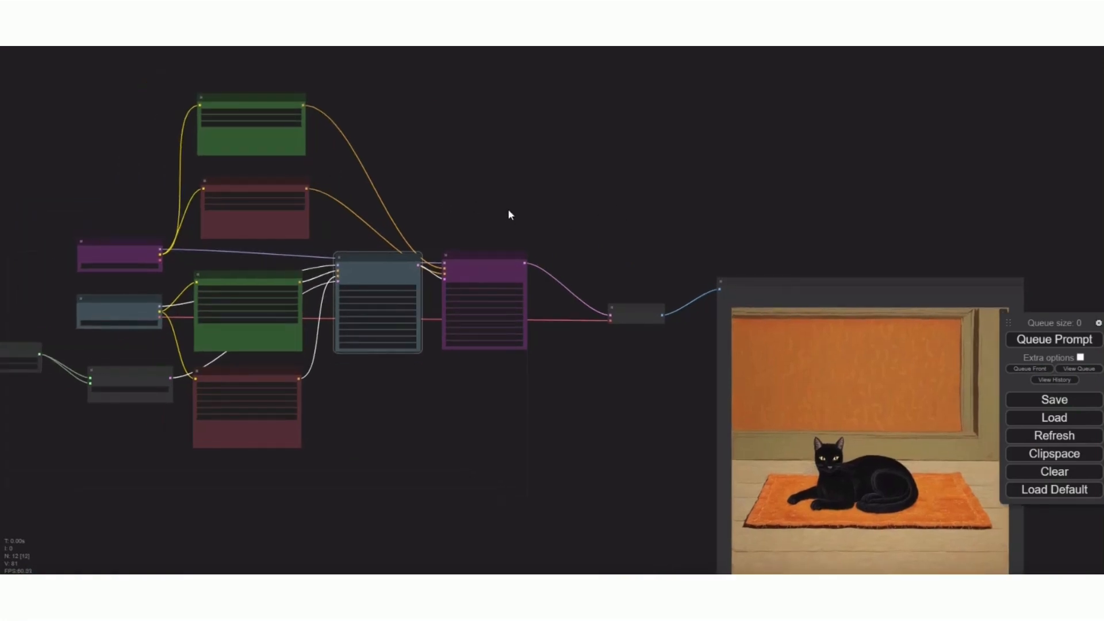
{"action": "left_click_drag", "start_coordinate": [880, 289], "coordinate": [854, 255]}
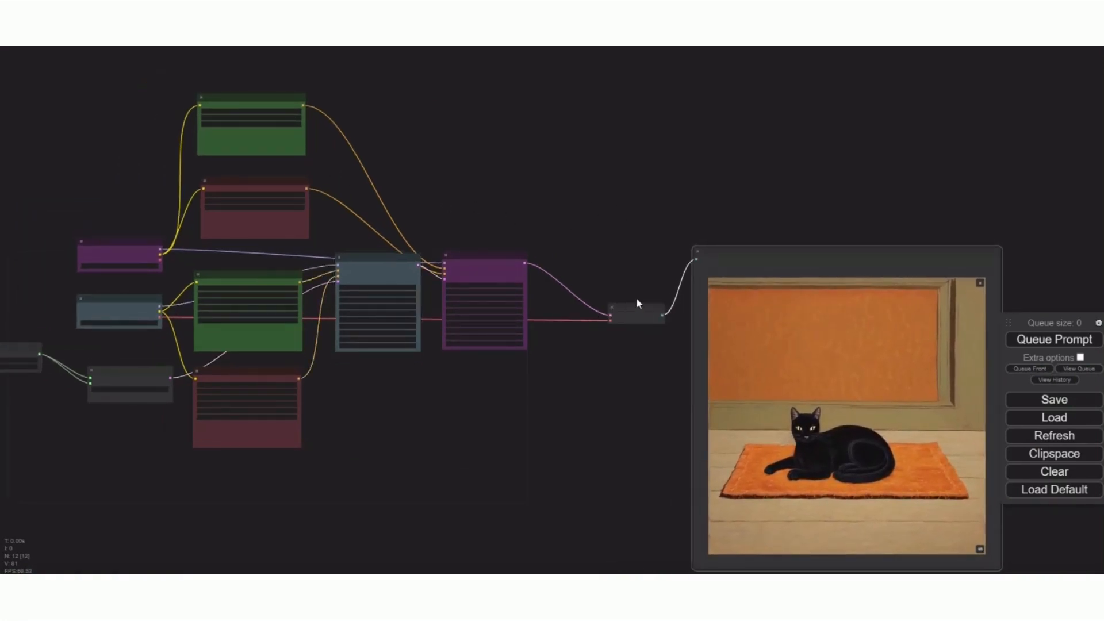
{"action": "left_click_drag", "start_coordinate": [636, 302], "coordinate": [606, 284]}
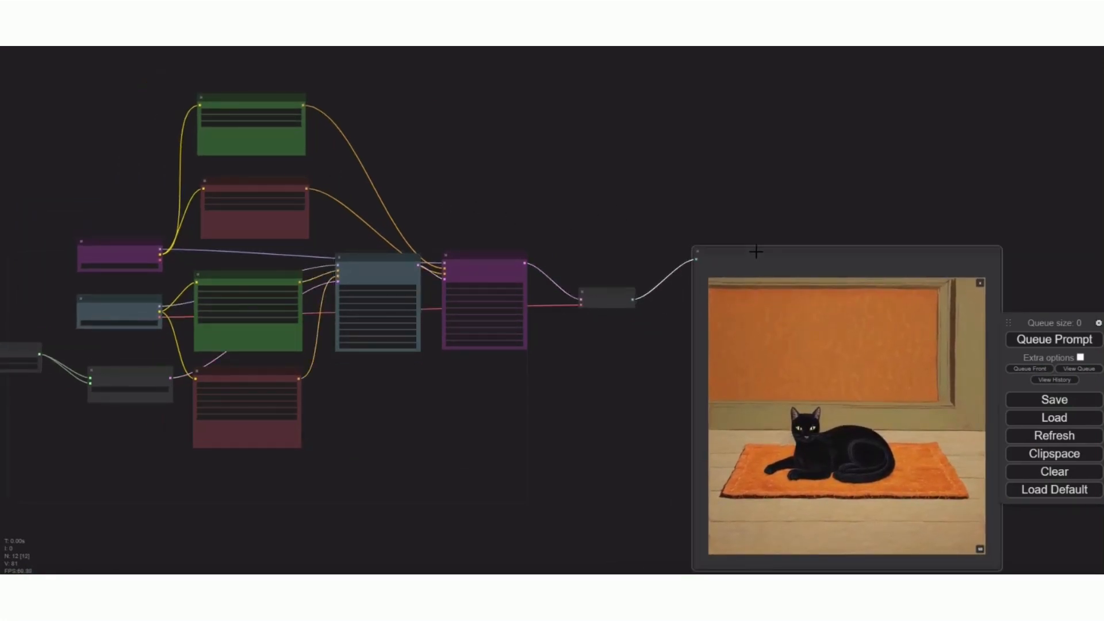
{"action": "left_click_drag", "start_coordinate": [756, 251], "coordinate": [719, 244]}
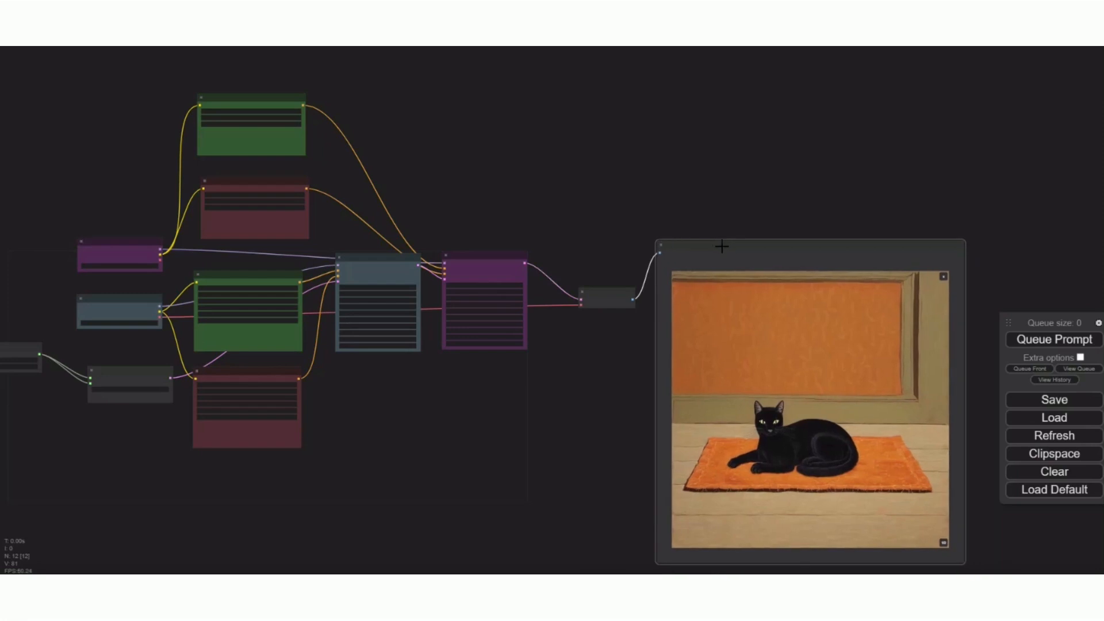
- Queue the prompt to generate images with the combined base and refiner workflow
{"action": "left_click", "coordinate": [1033, 347]}
{"action": "left_click_drag", "start_coordinate": [484, 153], "coordinate": [543, 178]}
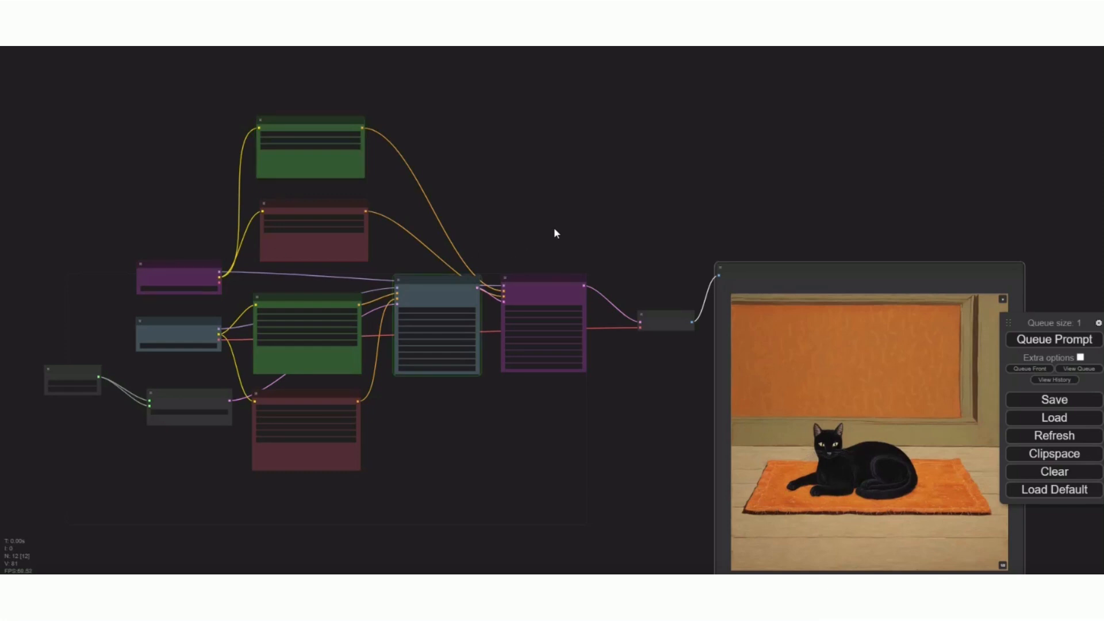
{"action": "left_click_drag", "start_coordinate": [611, 227], "coordinate": [525, 211]}
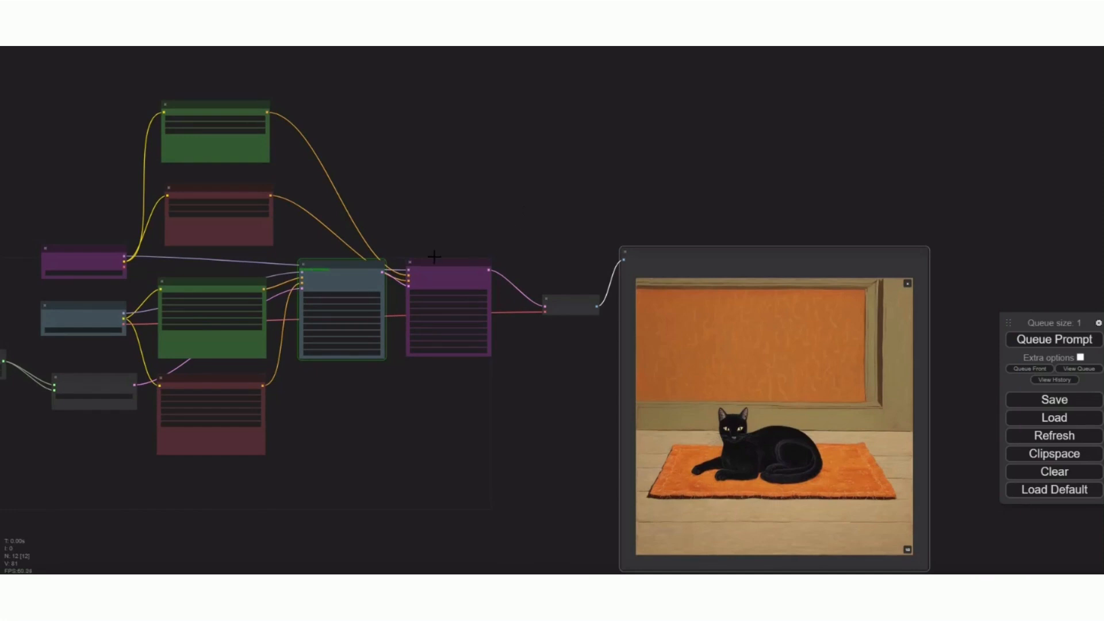
{"action": "scroll", "coordinate": [434, 258], "scroll_direction": "up", "scroll_amount": 9}
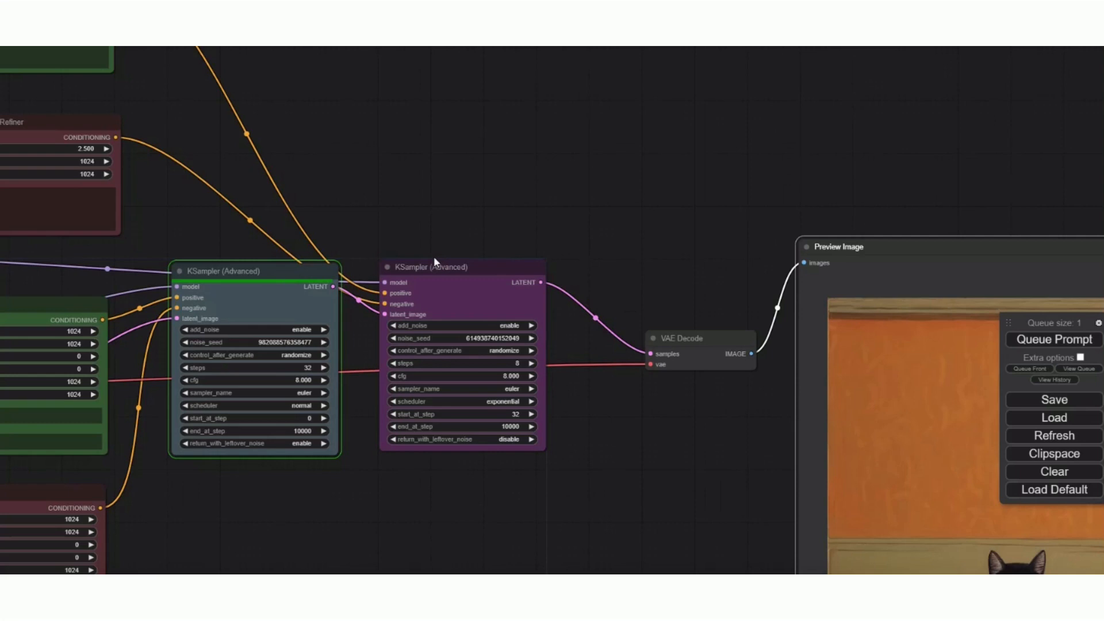
{"action": "scroll", "coordinate": [578, 234], "scroll_direction": "down", "scroll_amount": 4}
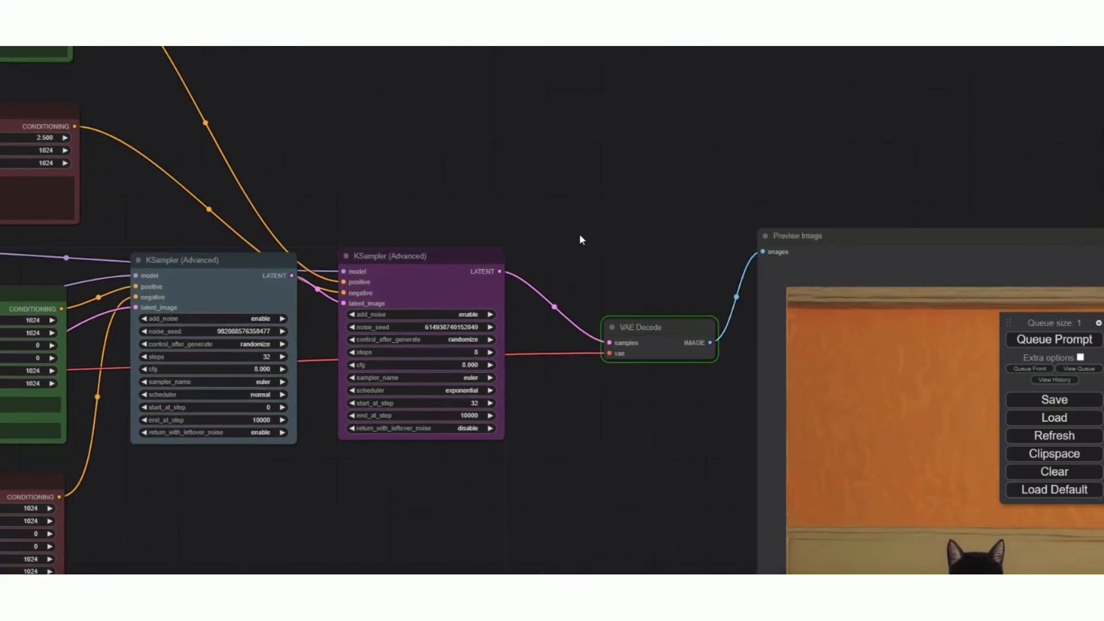
{"action": "left_click_drag", "start_coordinate": [645, 373], "coordinate": [464, 329]}
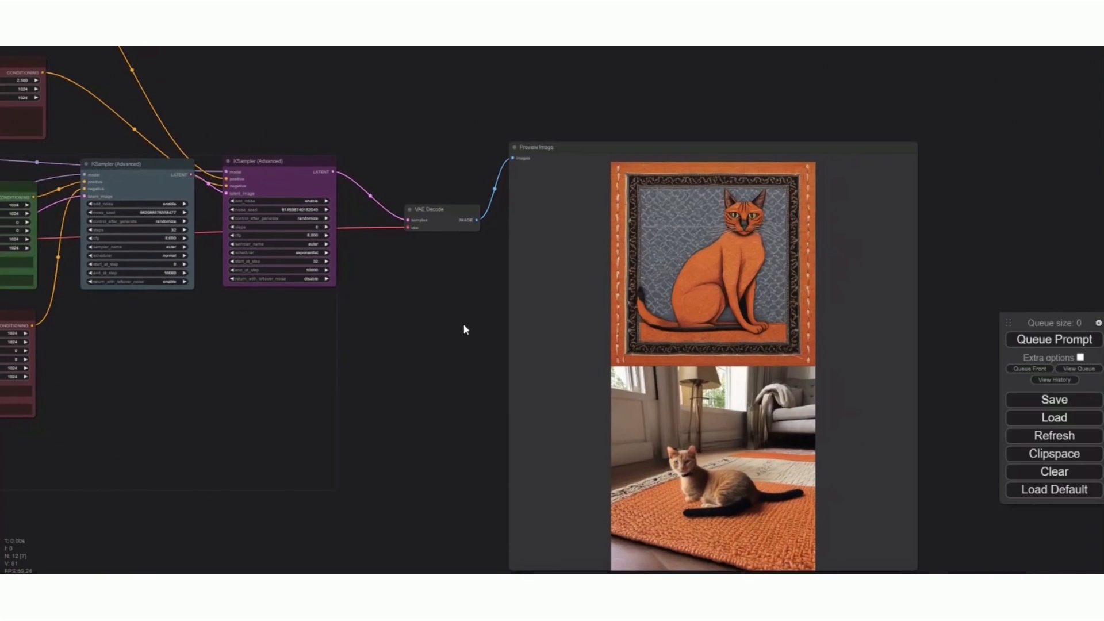
- Examine the two generated cat images one at a time at enlarged size in the Preview Image node
{"action": "left_click", "coordinate": [748, 313]}
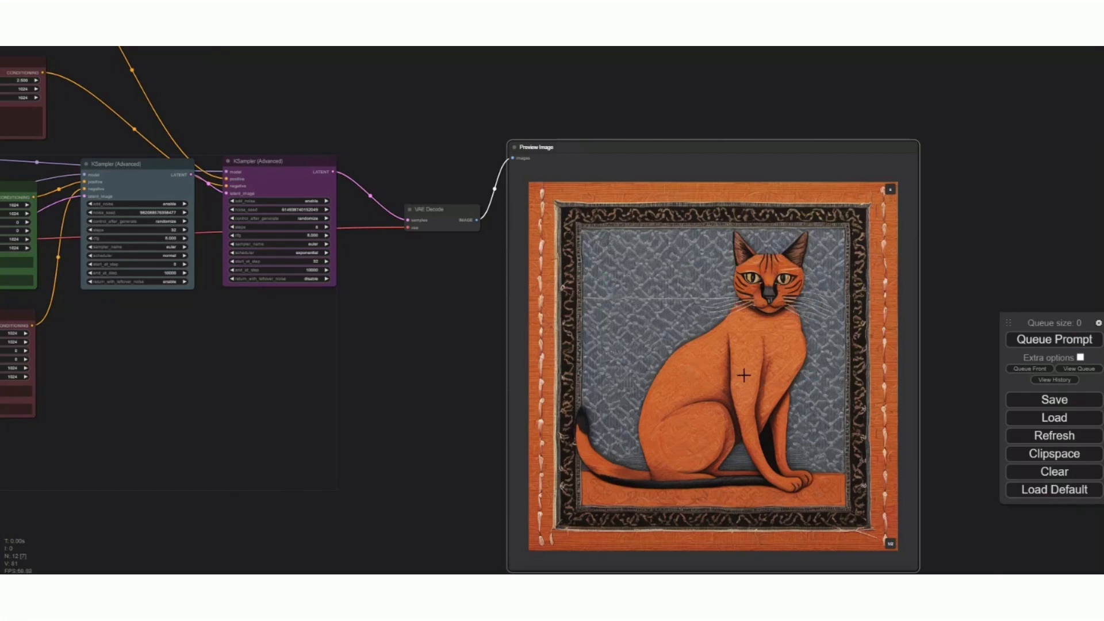
{"action": "scroll", "coordinate": [745, 375], "scroll_direction": "down", "scroll_amount": 1}
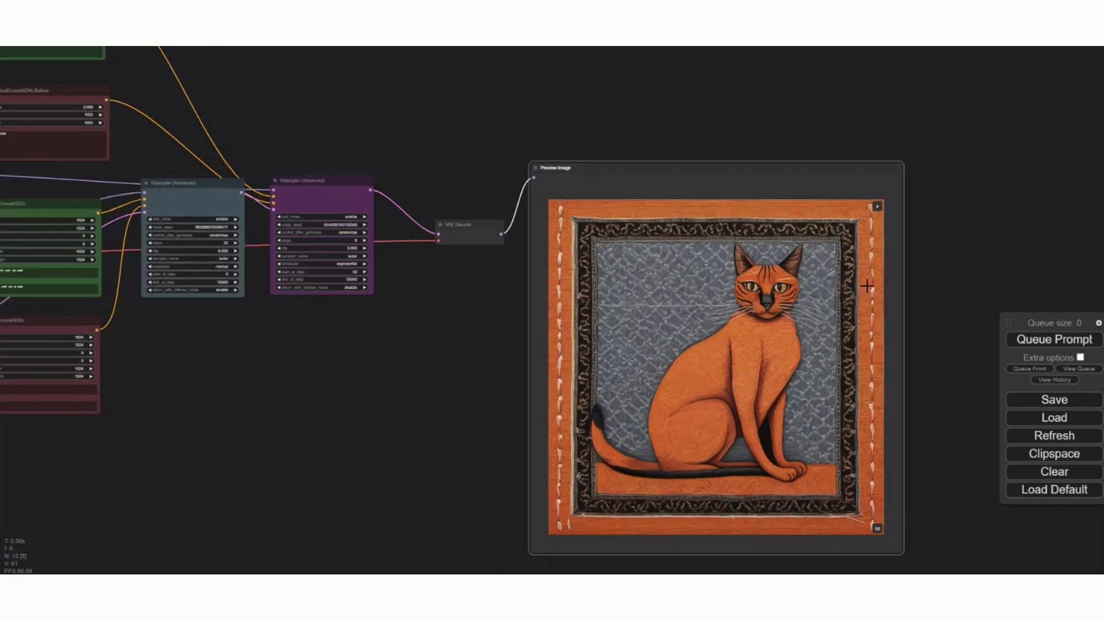
{"action": "left_click", "coordinate": [877, 208]}
{"action": "left_click", "coordinate": [724, 496]}
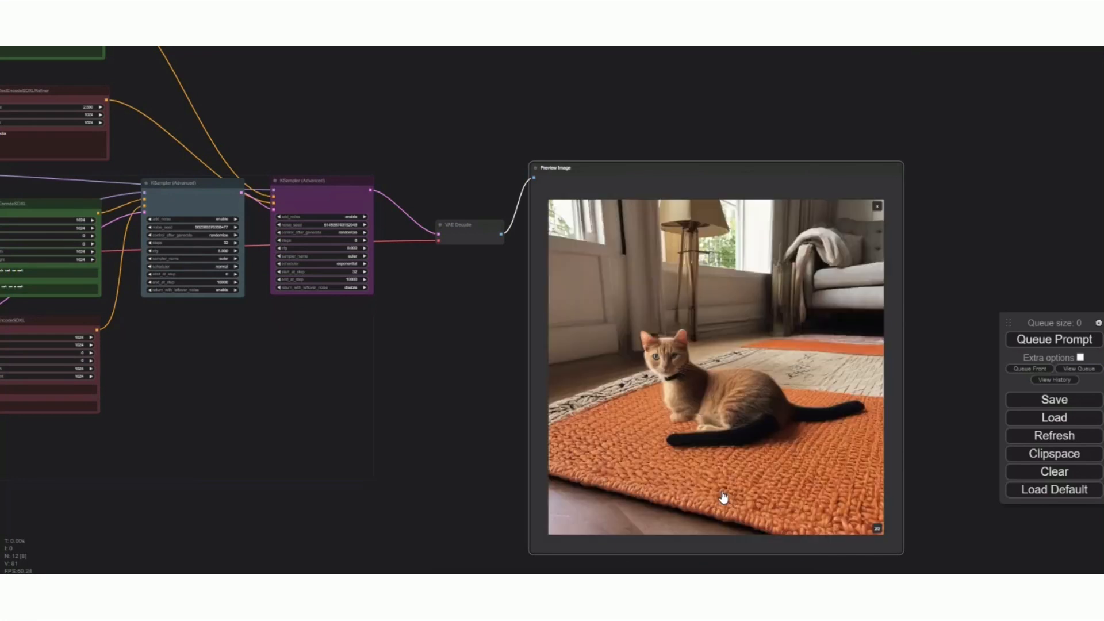
{"action": "left_click", "coordinate": [877, 207]}
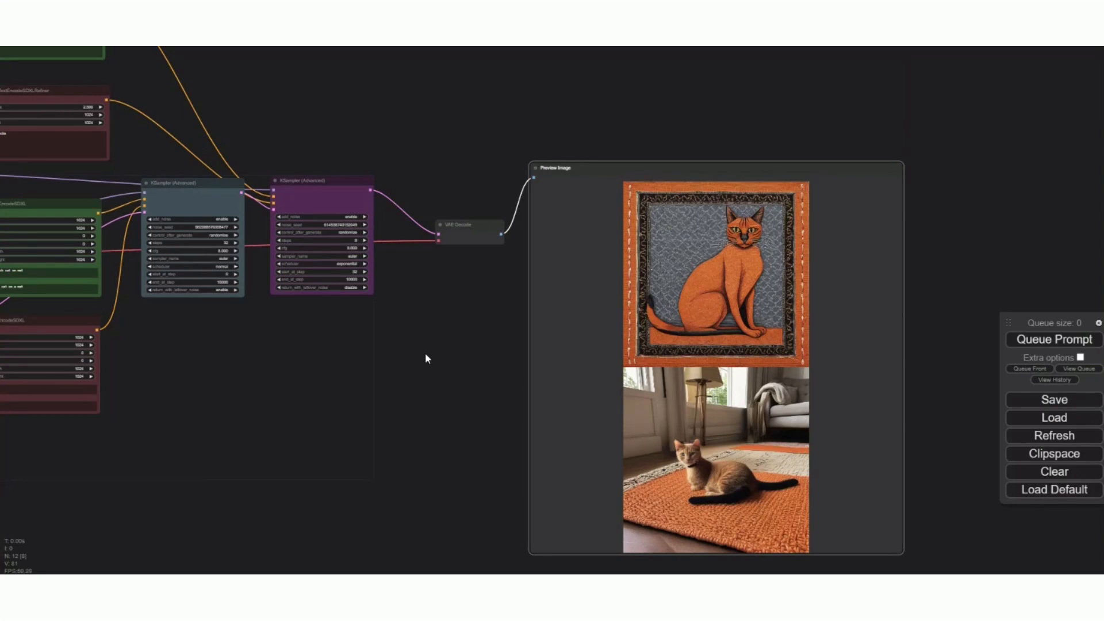
- Duplicate the VAE Decode node with its incoming connections and place the copy below the original
{"action": "left_click_drag", "start_coordinate": [425, 353], "coordinate": [456, 341]}
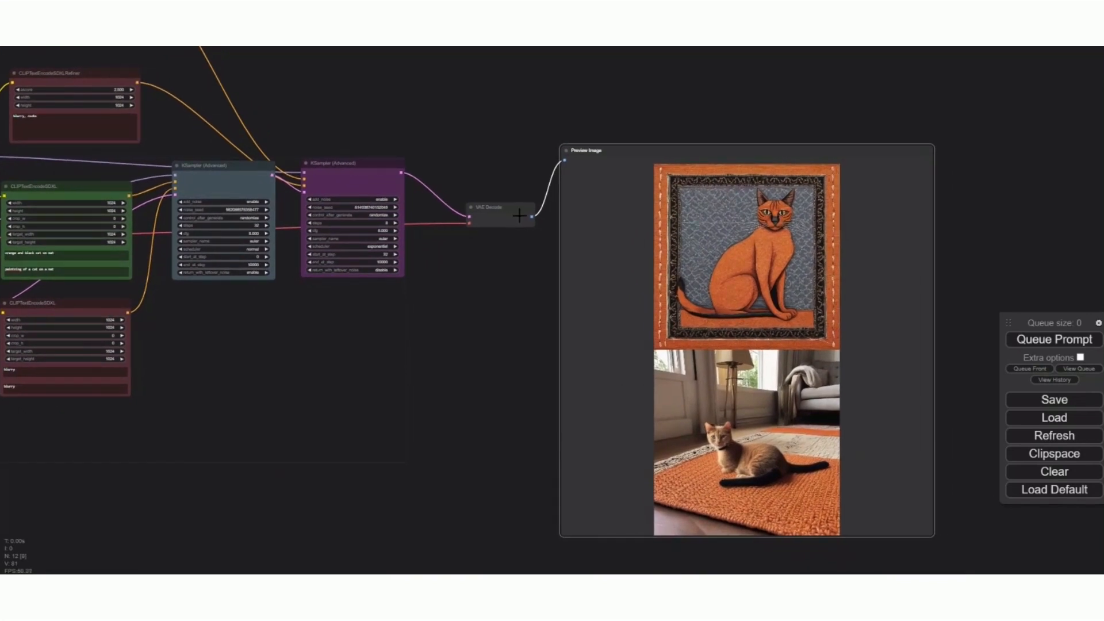
{"action": "scroll", "coordinate": [521, 286], "scroll_direction": "up", "scroll_amount": 3}
{"action": "scroll", "coordinate": [523, 293], "scroll_direction": "up", "scroll_amount": 3}
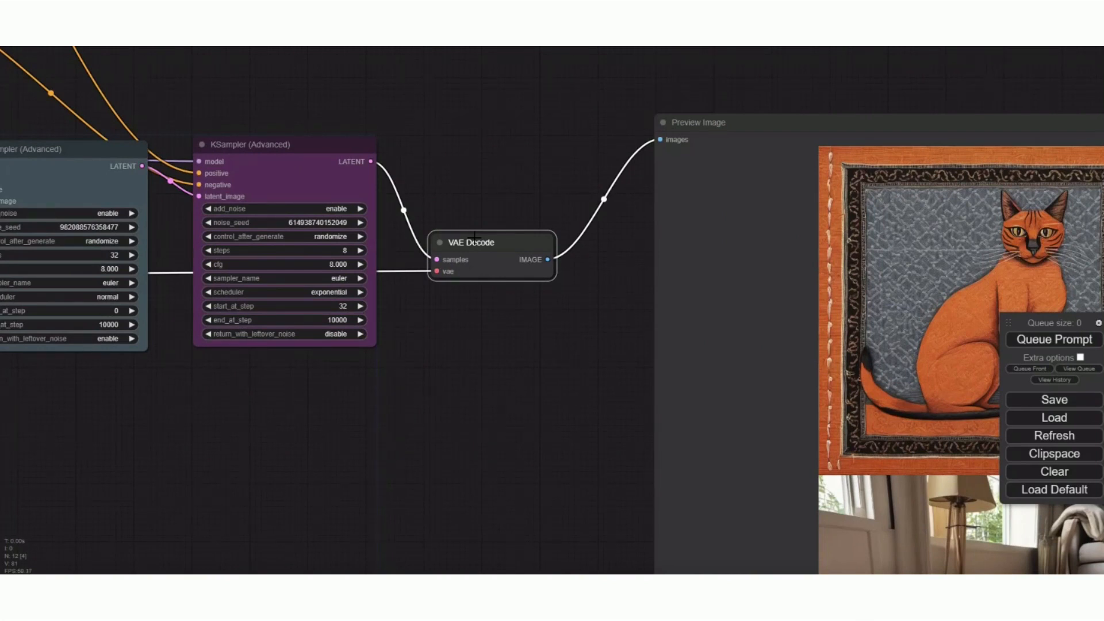
{"action": "key", "text": "ctrl+shift+v"}
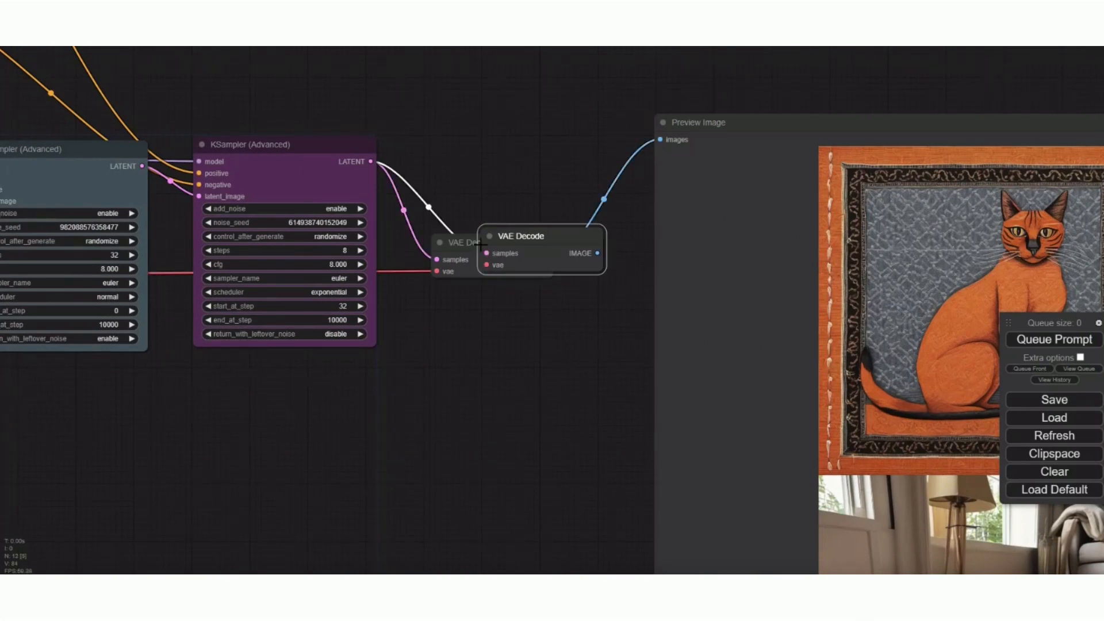
{"action": "left_click_drag", "start_coordinate": [480, 245], "coordinate": [437, 405]}
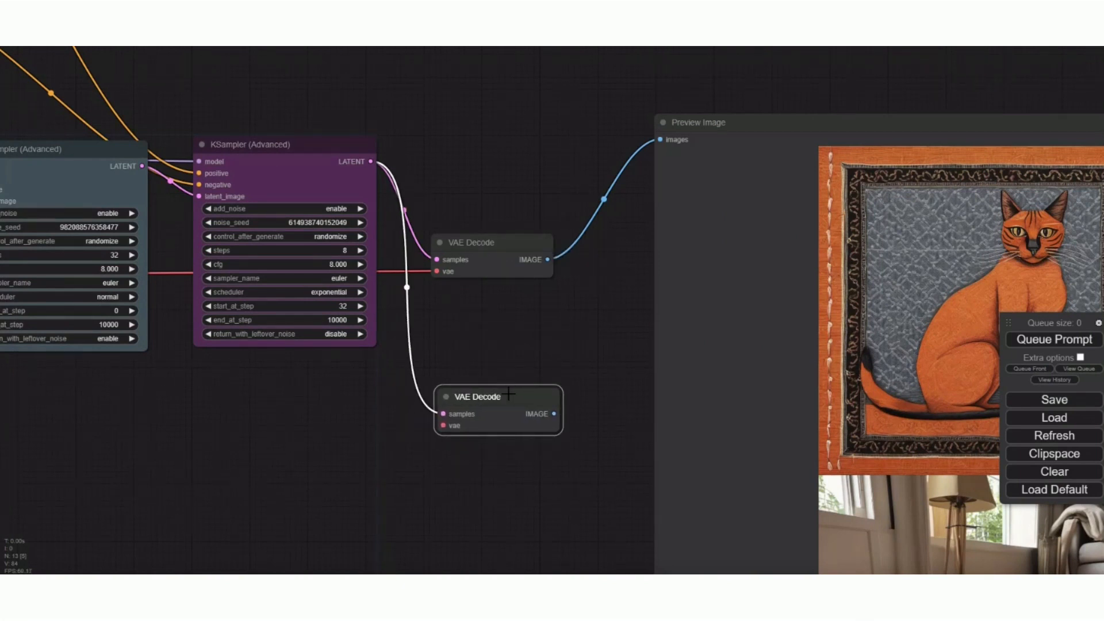
{"action": "left_click_drag", "start_coordinate": [509, 393], "coordinate": [509, 367]}
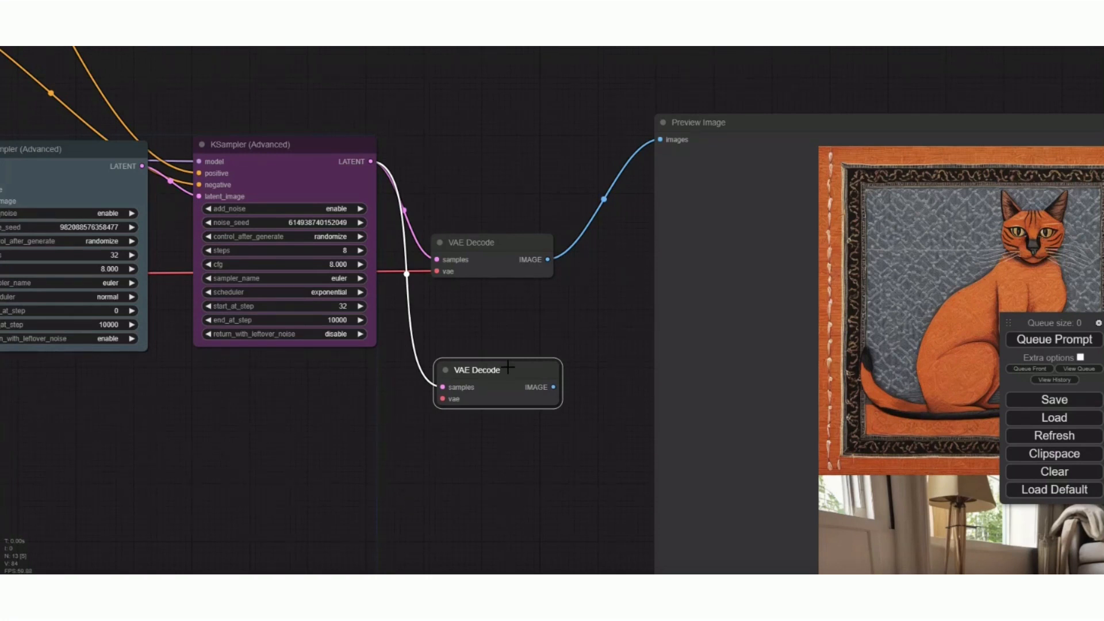
- Place the VAE Decode copy below the purple KSampler, feeding it the blue KSampler's LATENT and the base checkpoint's VAE output
{"action": "left_click_drag", "start_coordinate": [142, 167], "coordinate": [442, 387]}
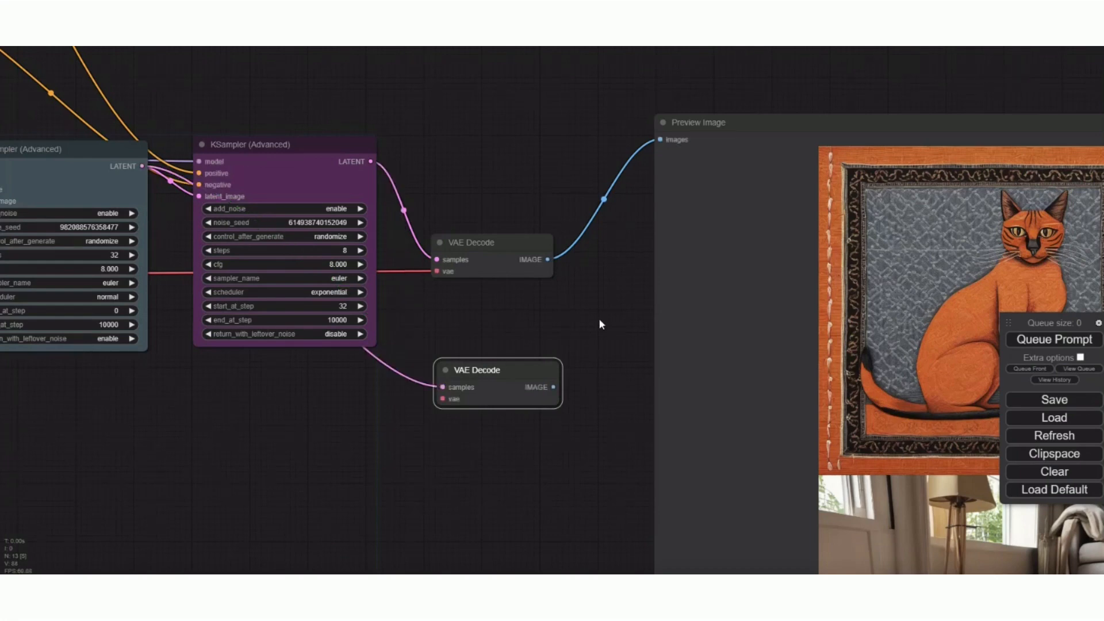
{"action": "left_click_drag", "start_coordinate": [526, 368], "coordinate": [419, 409]}
{"action": "scroll", "coordinate": [504, 383], "scroll_direction": "down", "scroll_amount": 2}
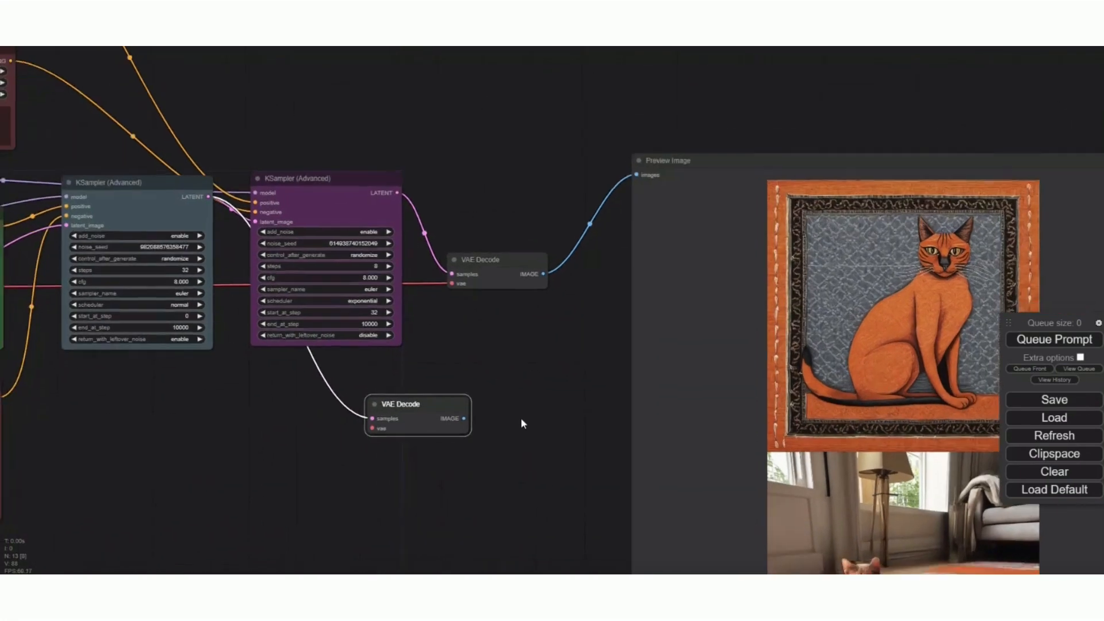
{"action": "left_click_drag", "start_coordinate": [522, 424], "coordinate": [523, 383]}
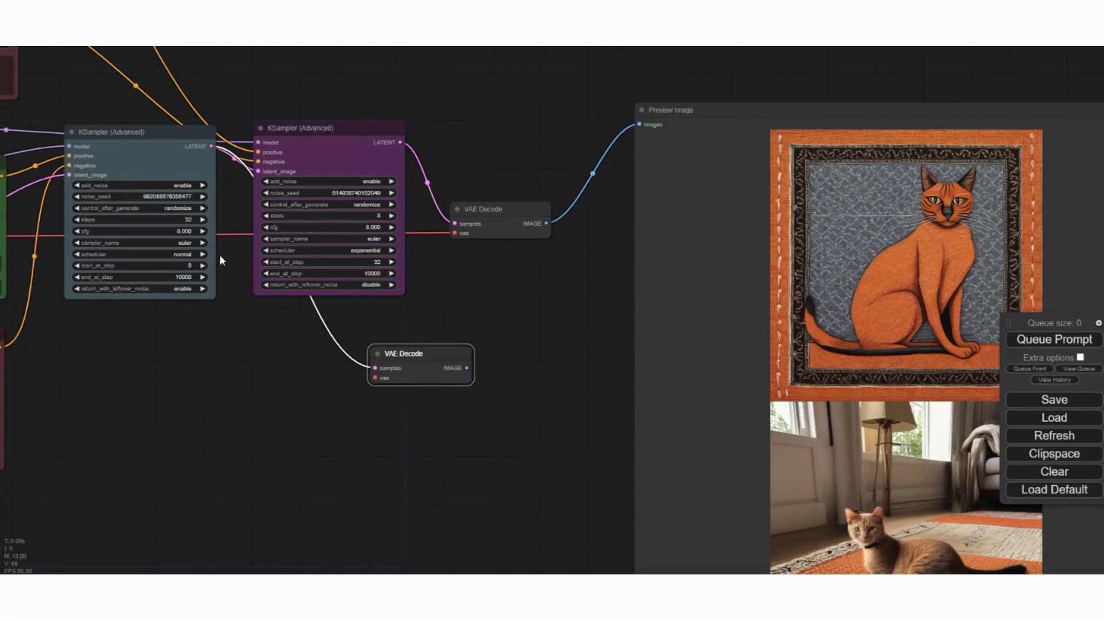
{"action": "scroll", "coordinate": [184, 365], "scroll_direction": "up", "scroll_amount": 4}
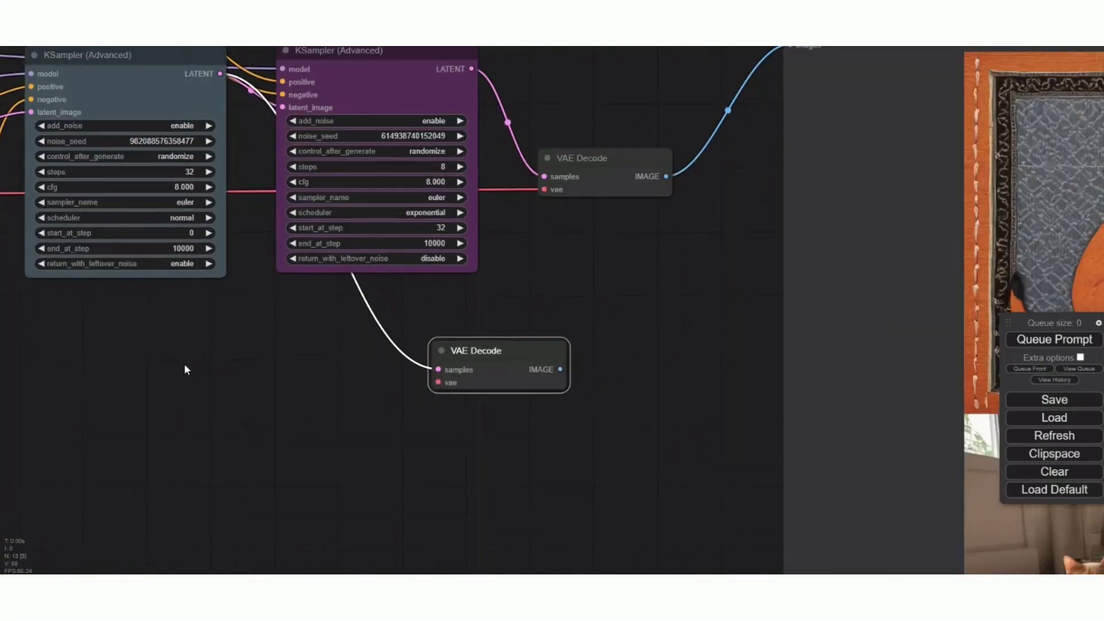
{"action": "left_click_drag", "start_coordinate": [184, 365], "coordinate": [317, 506]}
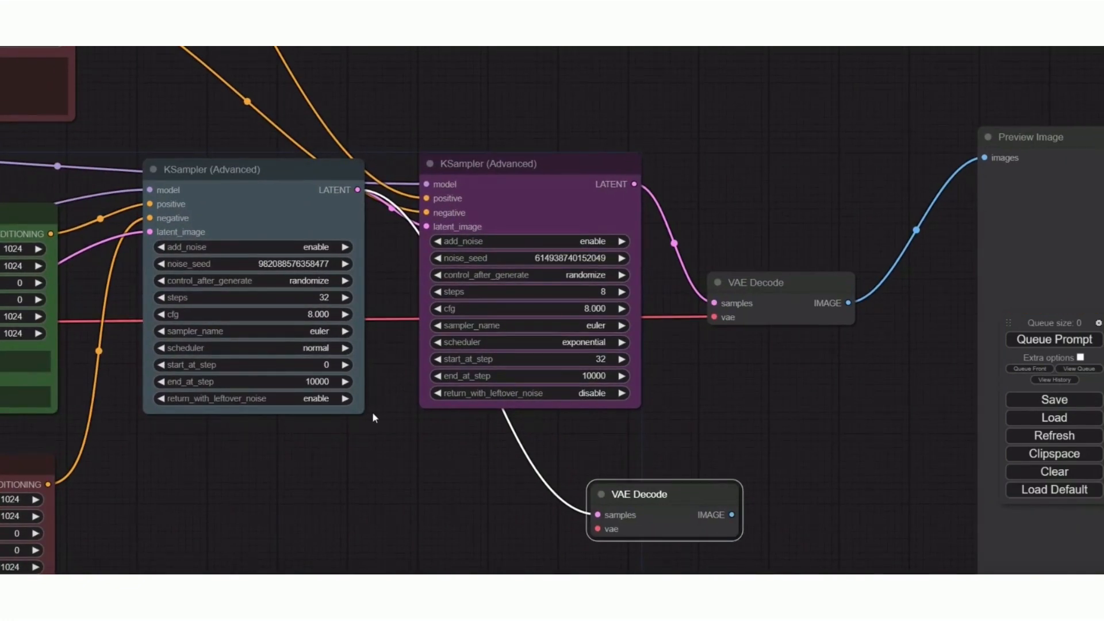
{"action": "scroll", "coordinate": [379, 476], "scroll_direction": "up", "scroll_amount": 1}
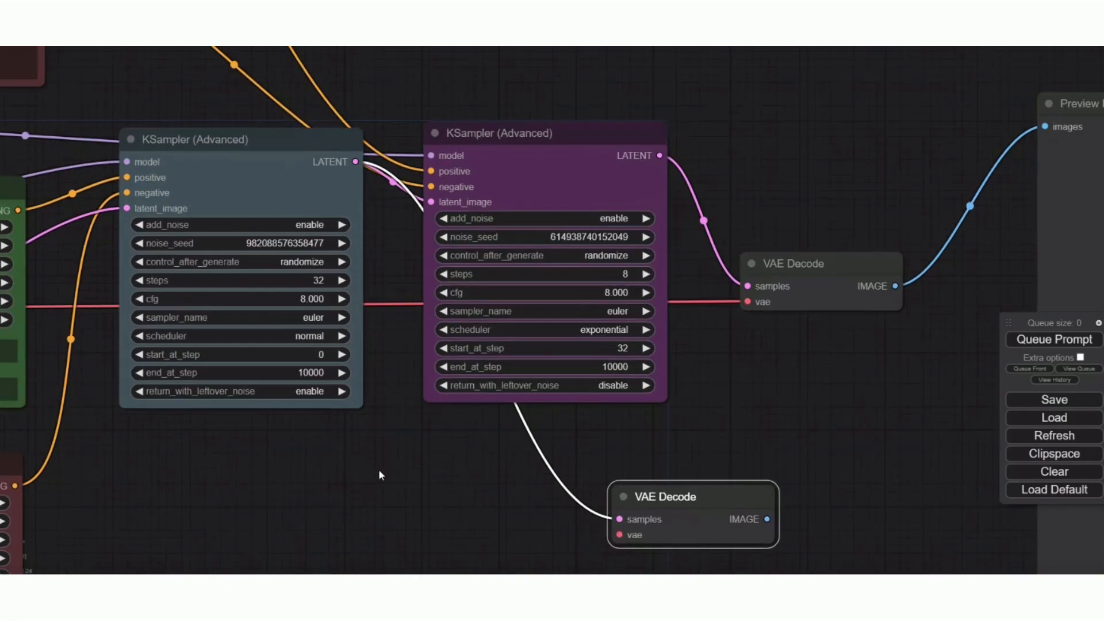
{"action": "scroll", "coordinate": [359, 466], "scroll_direction": "down", "scroll_amount": 4}
{"action": "left_click_drag", "start_coordinate": [359, 466], "coordinate": [550, 456]}
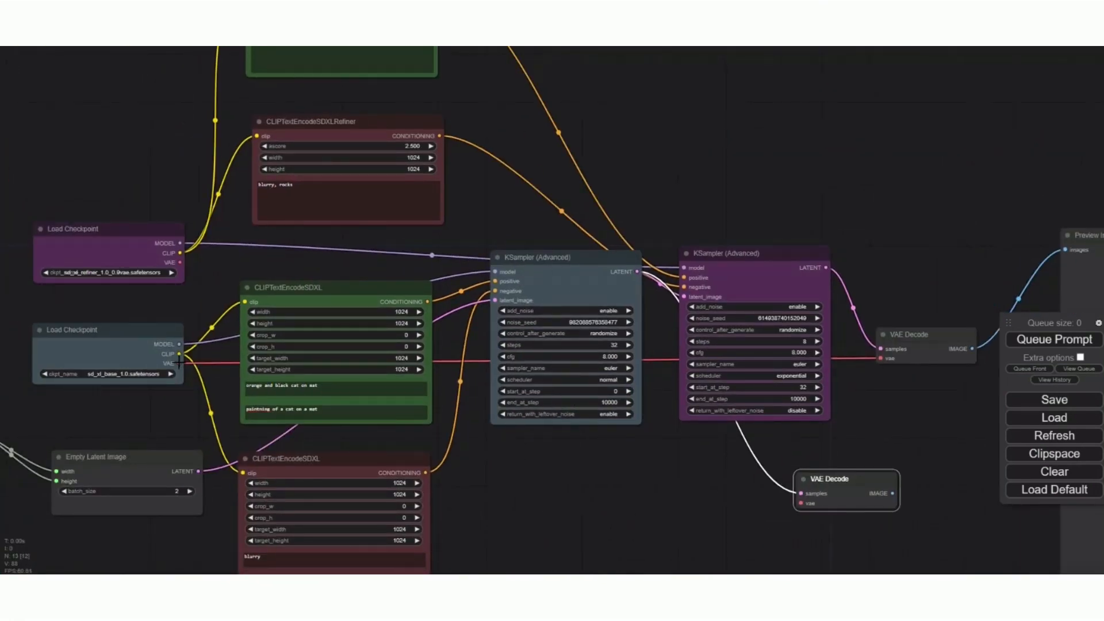
{"action": "mouse_move", "coordinate": [180, 363]}
{"action": "left_mouse_down"}
{"action": "mouse_move", "coordinate": [727, 468]}
{"action": "mouse_move", "coordinate": [801, 503]}
{"action": "left_mouse_up"}
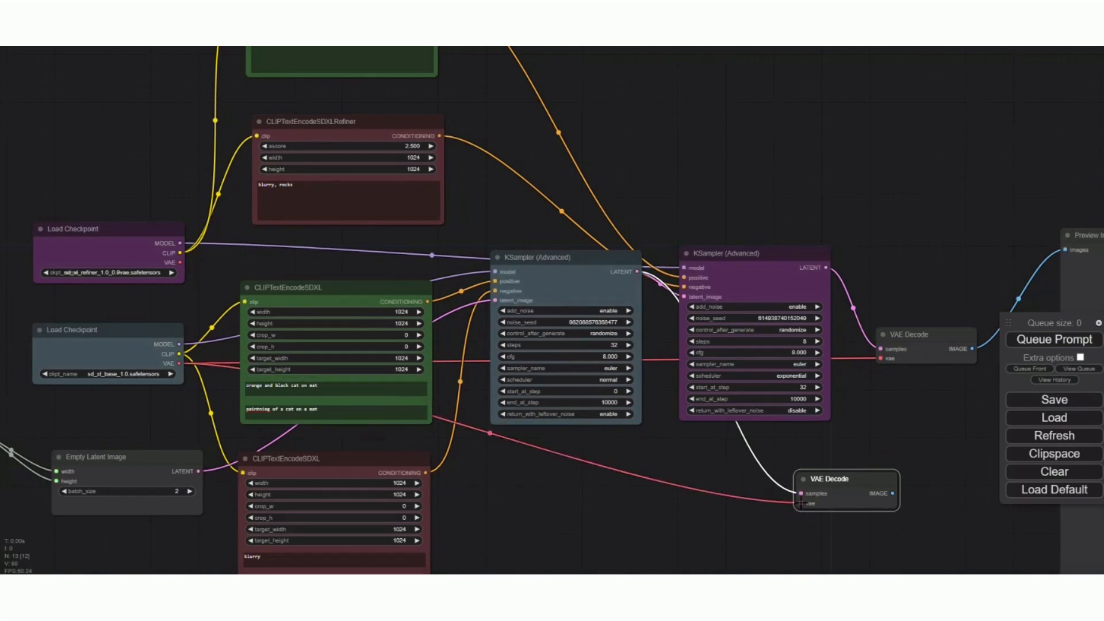
- Connect the refiner checkpoint's VAE output to the original VAE Decode node's vae input
{"action": "scroll", "coordinate": [627, 391], "scroll_direction": "up", "scroll_amount": 2}
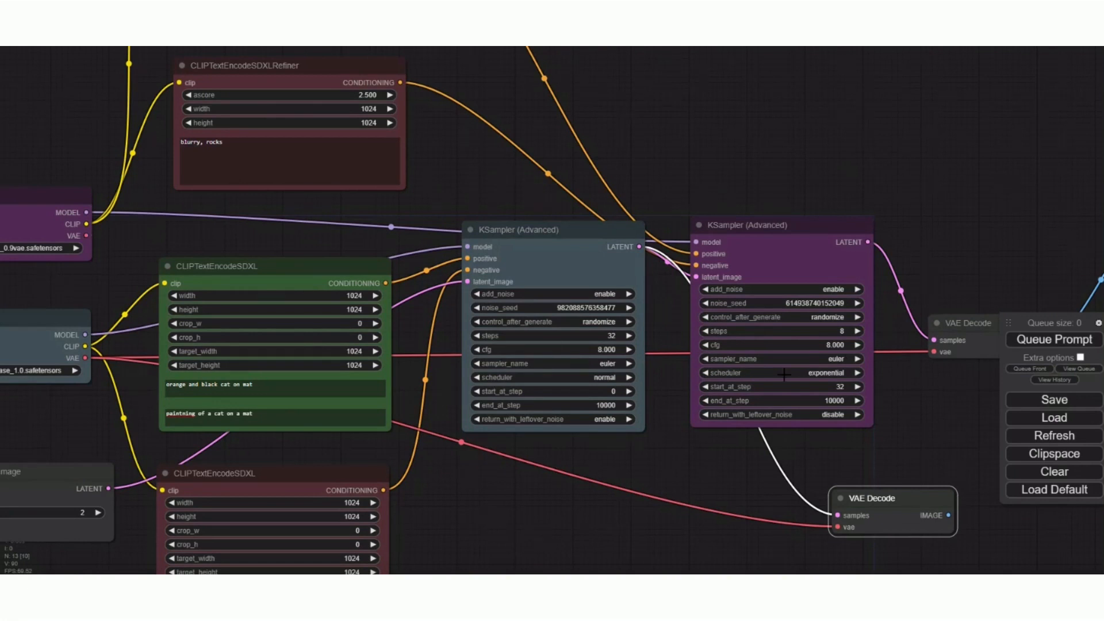
{"action": "left_click_drag", "start_coordinate": [943, 415], "coordinate": [841, 405]}
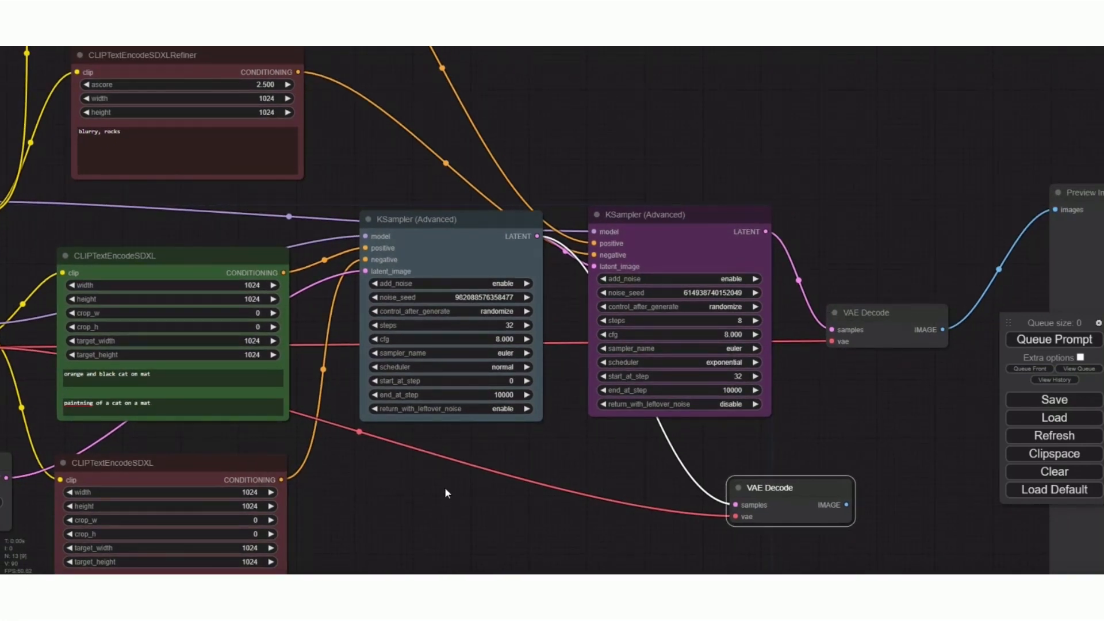
{"action": "left_click_drag", "start_coordinate": [446, 488], "coordinate": [591, 507]}
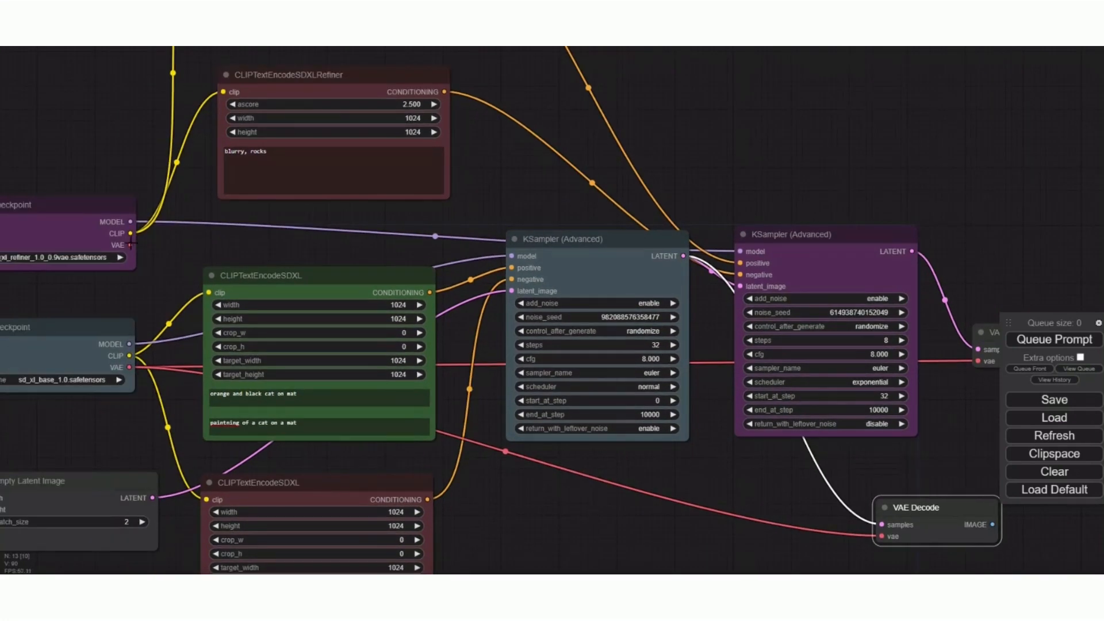
{"action": "left_click_drag", "start_coordinate": [132, 245], "coordinate": [976, 350]}
- Move the refiner's VAE Decode node above the purple KSampler and the base's VAE Decode node up beside that sampler
{"action": "left_click_drag", "start_coordinate": [971, 408], "coordinate": [815, 395]}
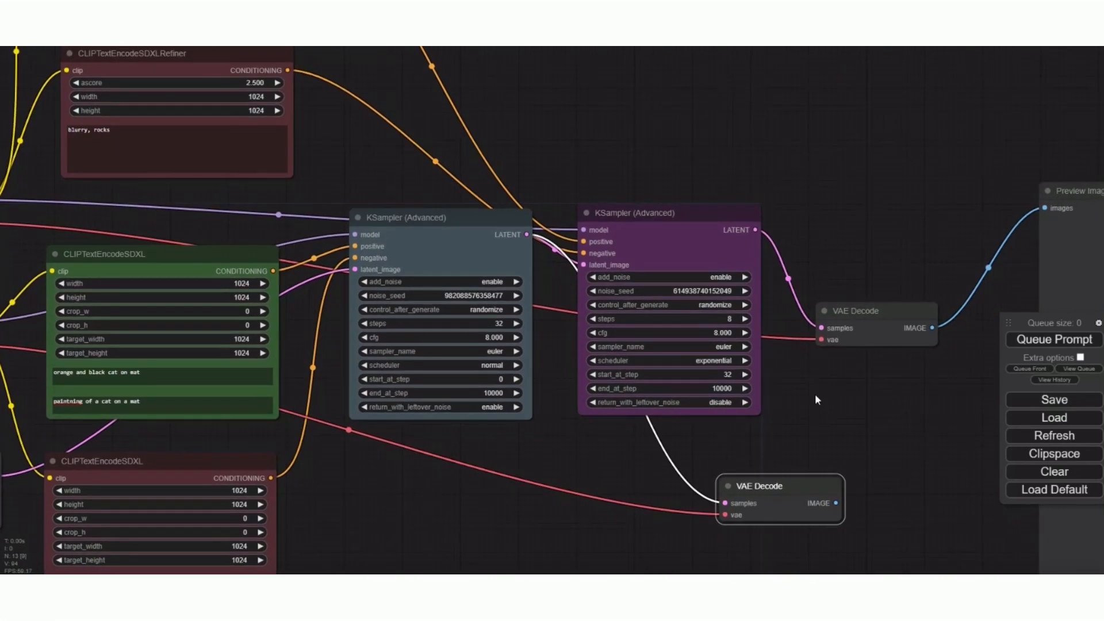
{"action": "scroll", "coordinate": [815, 395], "scroll_direction": "down", "scroll_amount": 4}
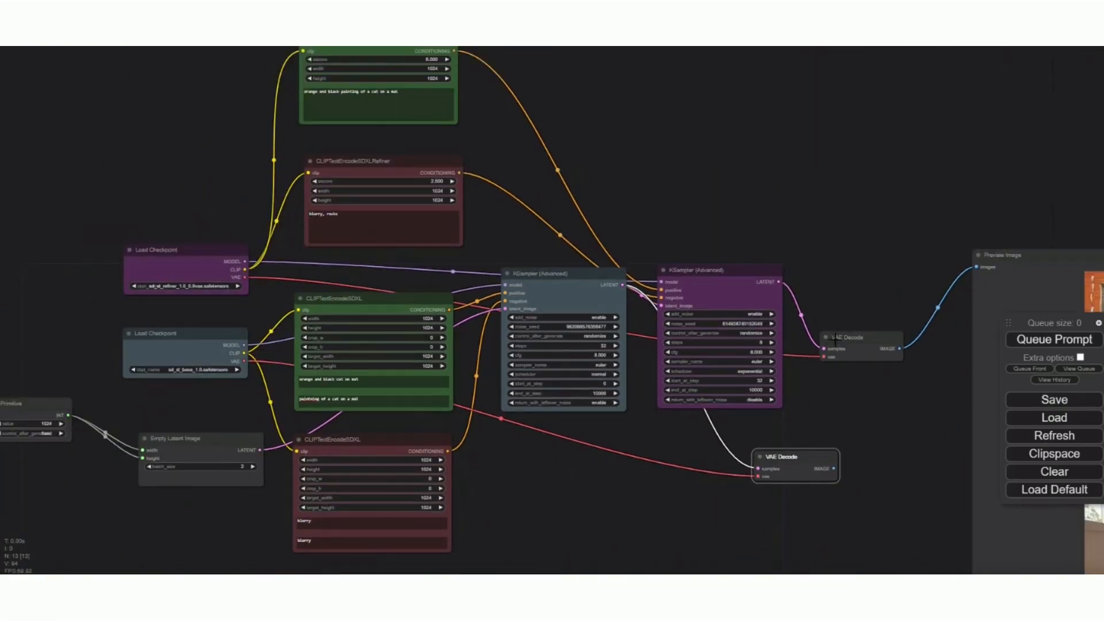
{"action": "left_click_drag", "start_coordinate": [836, 334], "coordinate": [813, 185]}
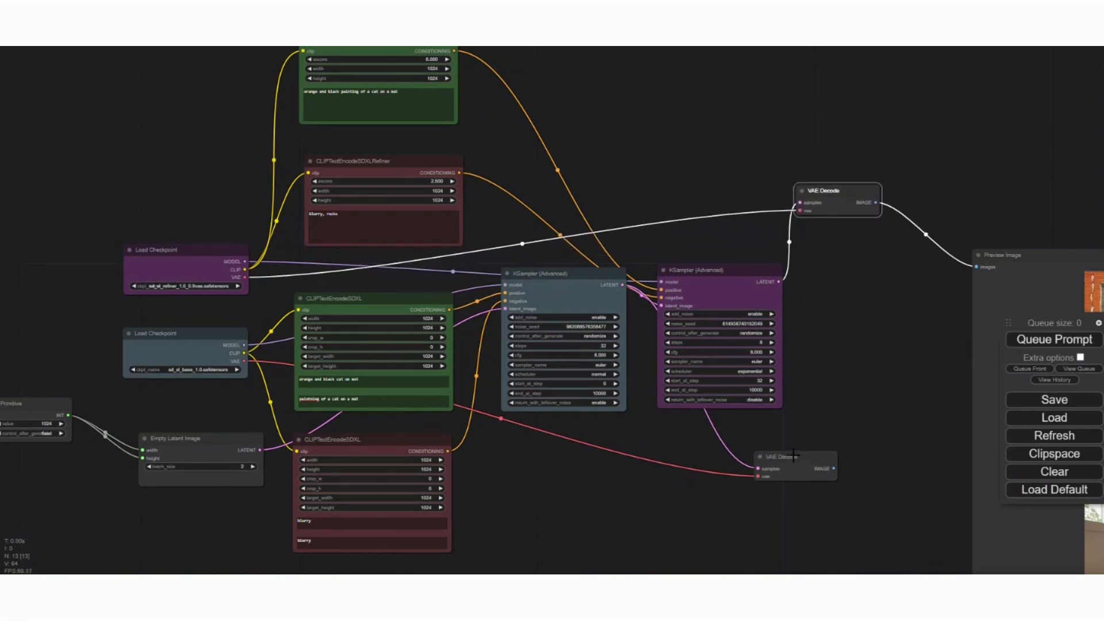
{"action": "left_click_drag", "start_coordinate": [802, 453], "coordinate": [854, 377]}
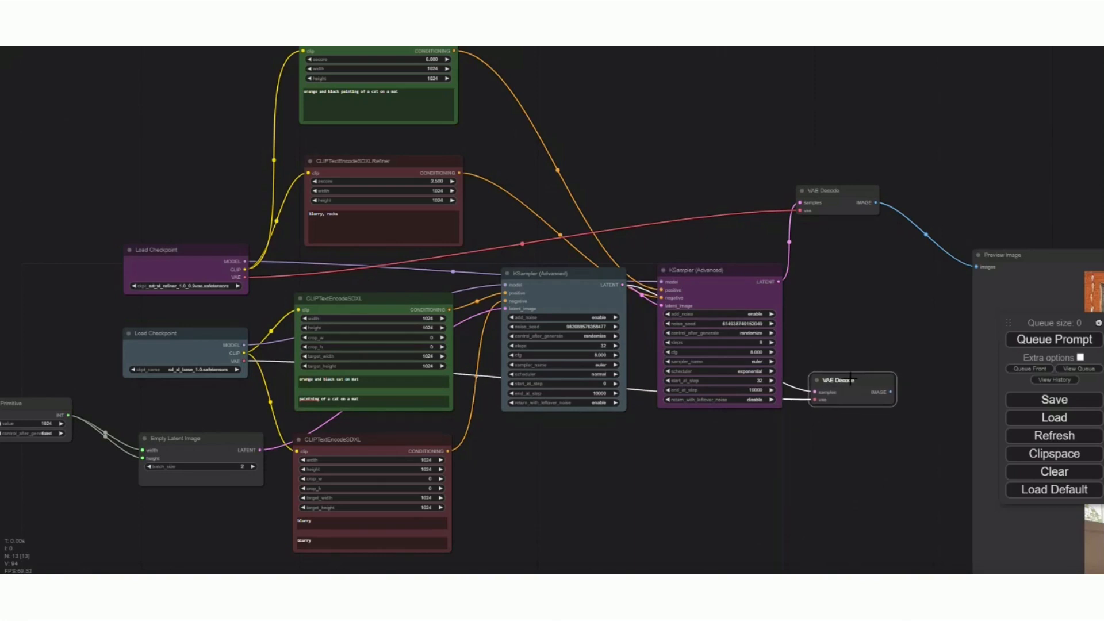
- Add a PreviewImage node from the base VAE Decode's IMAGE output, placed just below that decoder
{"action": "left_click_drag", "start_coordinate": [830, 478], "coordinate": [625, 478]}
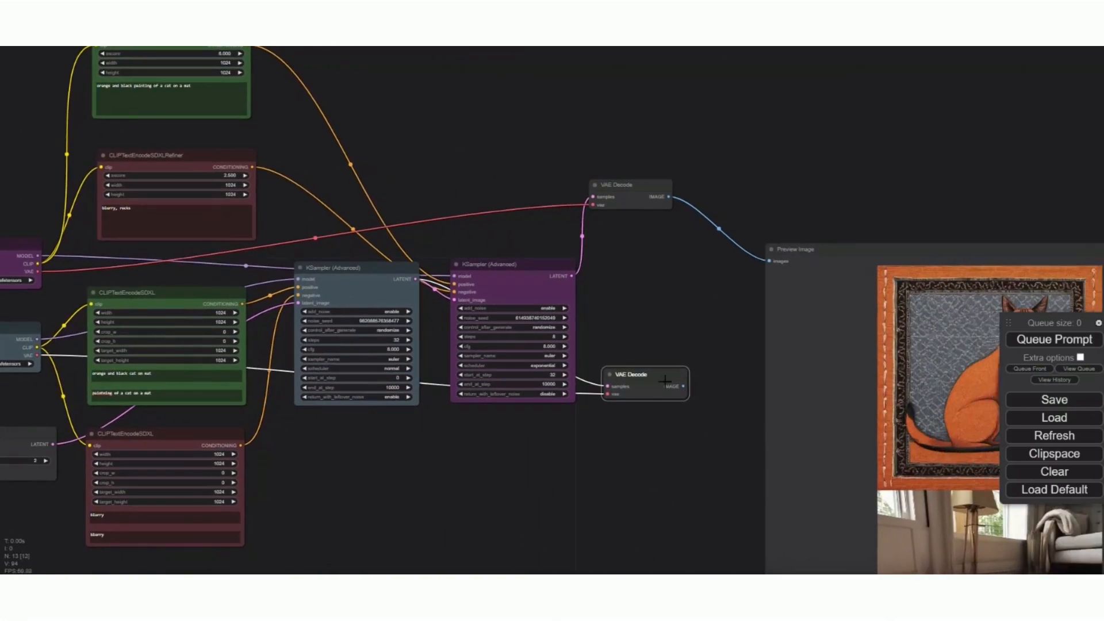
{"action": "left_click_drag", "start_coordinate": [685, 387], "coordinate": [633, 469]}
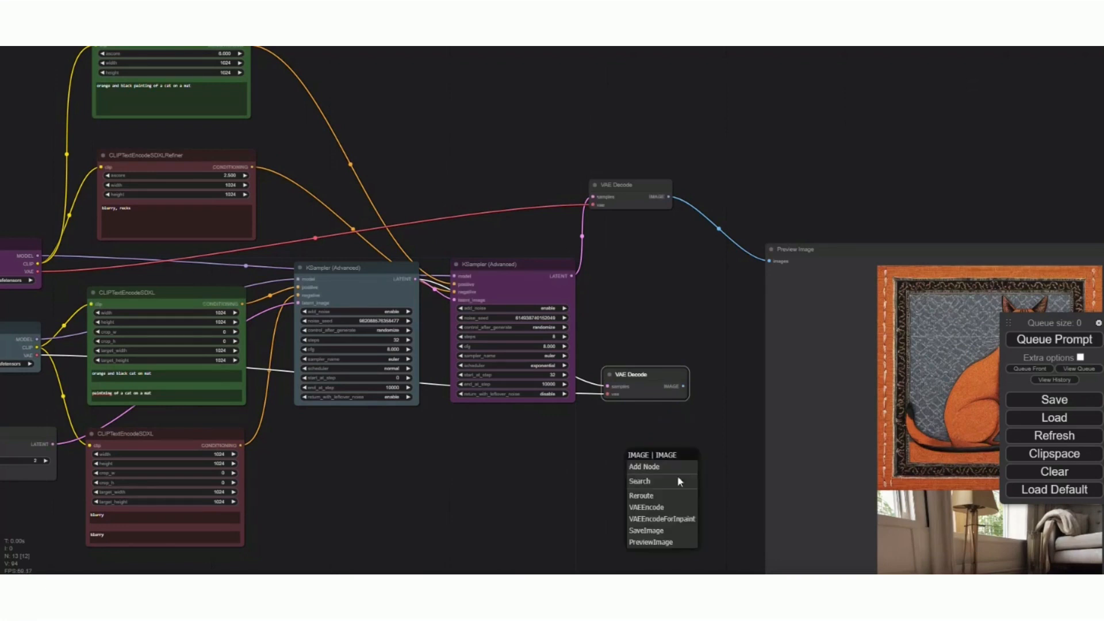
{"action": "left_click", "coordinate": [655, 543]}
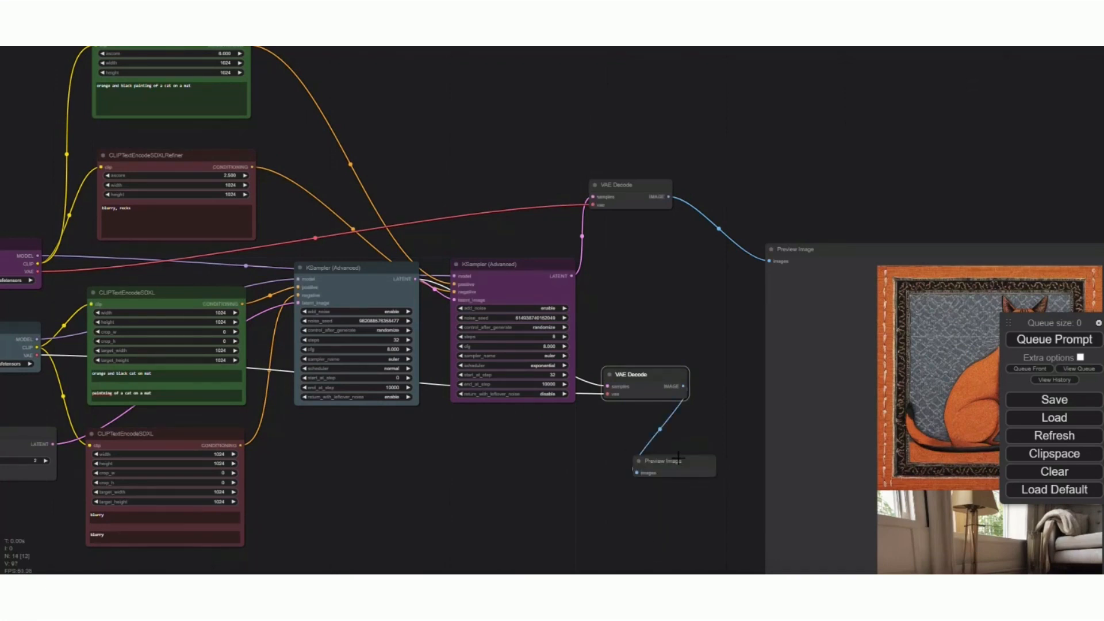
- Delete the large Preview Image node connected to the refiner's VAE Decode
{"action": "scroll", "coordinate": [716, 440], "scroll_direction": "up", "scroll_amount": 2}
{"action": "scroll", "coordinate": [716, 439], "scroll_direction": "down", "scroll_amount": 4}
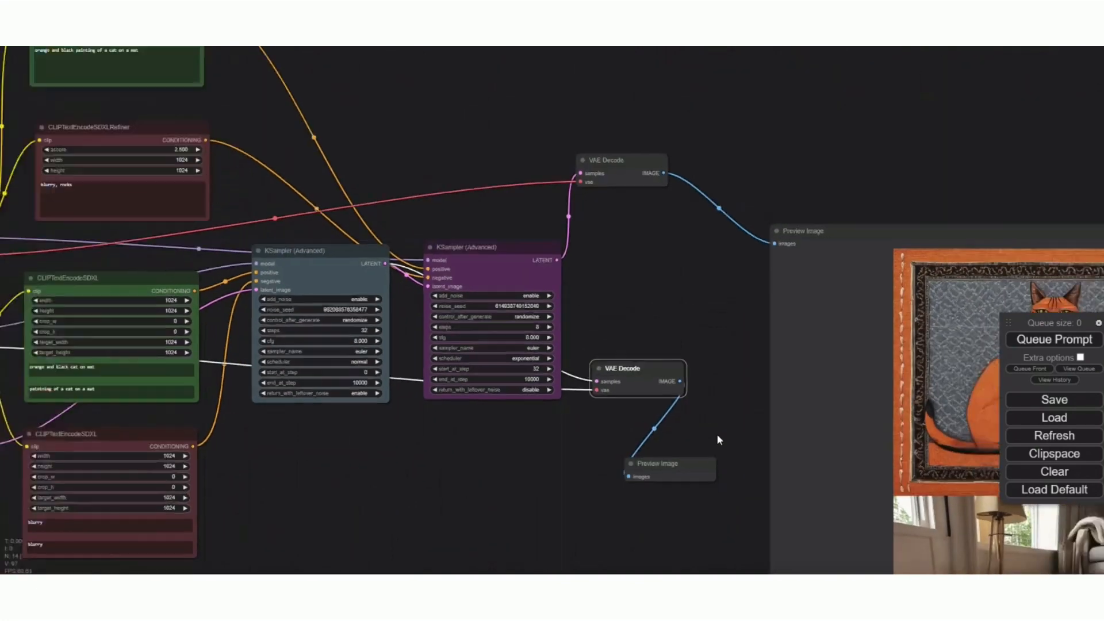
{"action": "scroll", "coordinate": [716, 439], "scroll_direction": "down", "scroll_amount": 3}
{"action": "scroll", "coordinate": [712, 439], "scroll_direction": "up", "scroll_amount": 6}
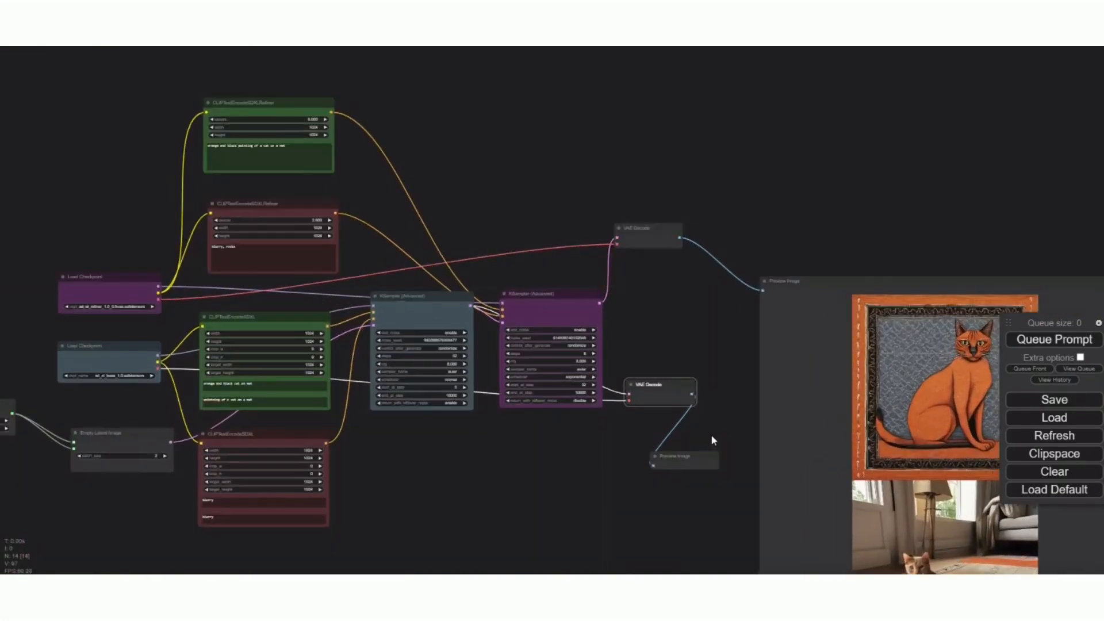
{"action": "left_click", "coordinate": [800, 249]}
{"action": "key", "text": "Delete"}
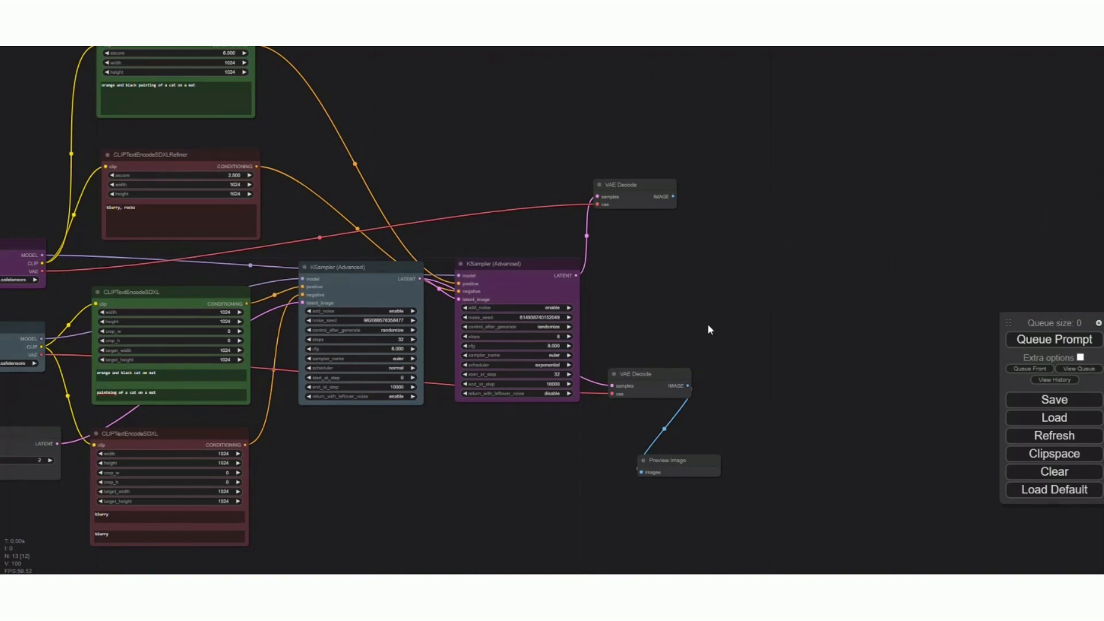
- Add a SaveImage node from the refiner VAE Decode's IMAGE output, placed beside that decoder
{"action": "left_click_drag", "start_coordinate": [673, 197], "coordinate": [785, 191]}
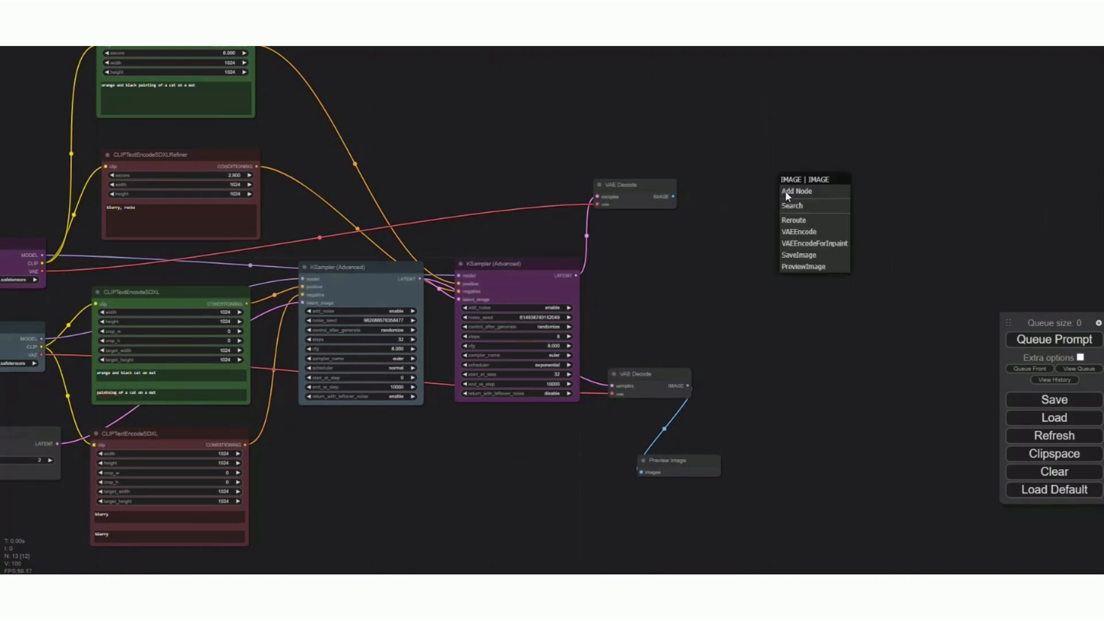
{"action": "left_click", "coordinate": [799, 254]}
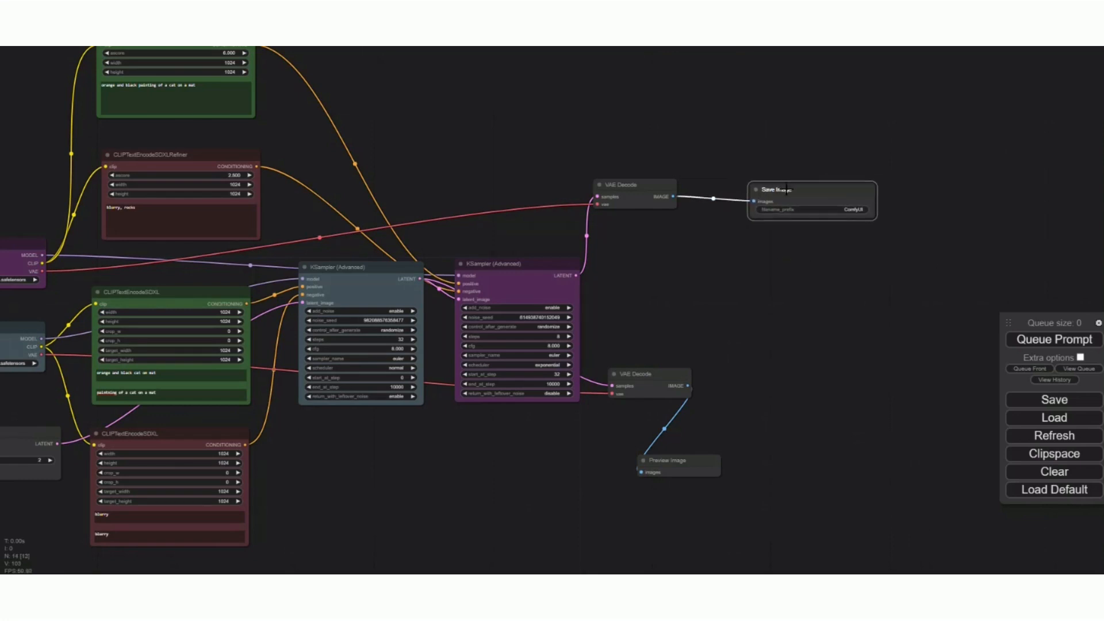
{"action": "left_click_drag", "start_coordinate": [555, 489], "coordinate": [631, 478]}
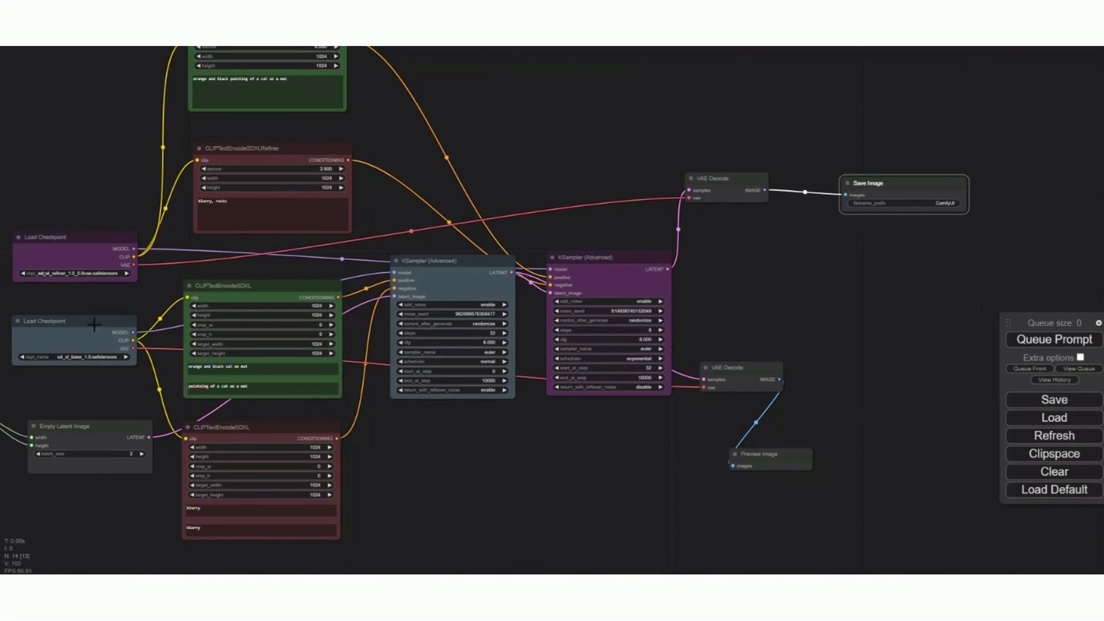
- Move the base's VAE Decode node up beside the purple KSampler and shift its Preview Image node slightly away
{"action": "mouse_move", "coordinate": [733, 368]}
{"action": "left_mouse_down"}
{"action": "mouse_move", "coordinate": [868, 321]}
{"action": "mouse_move", "coordinate": [810, 247]}
{"action": "mouse_move", "coordinate": [724, 348]}
{"action": "mouse_move", "coordinate": [746, 374]}
{"action": "left_mouse_up"}
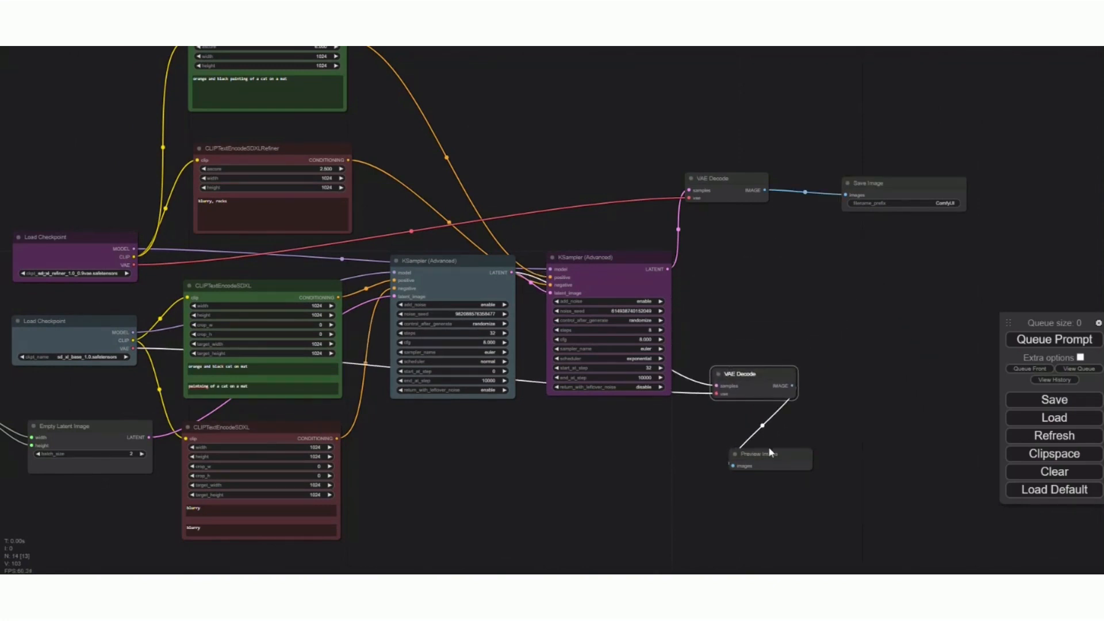
{"action": "left_click_drag", "start_coordinate": [771, 453], "coordinate": [820, 464]}
{"action": "left_click_drag", "start_coordinate": [837, 334], "coordinate": [701, 350]}
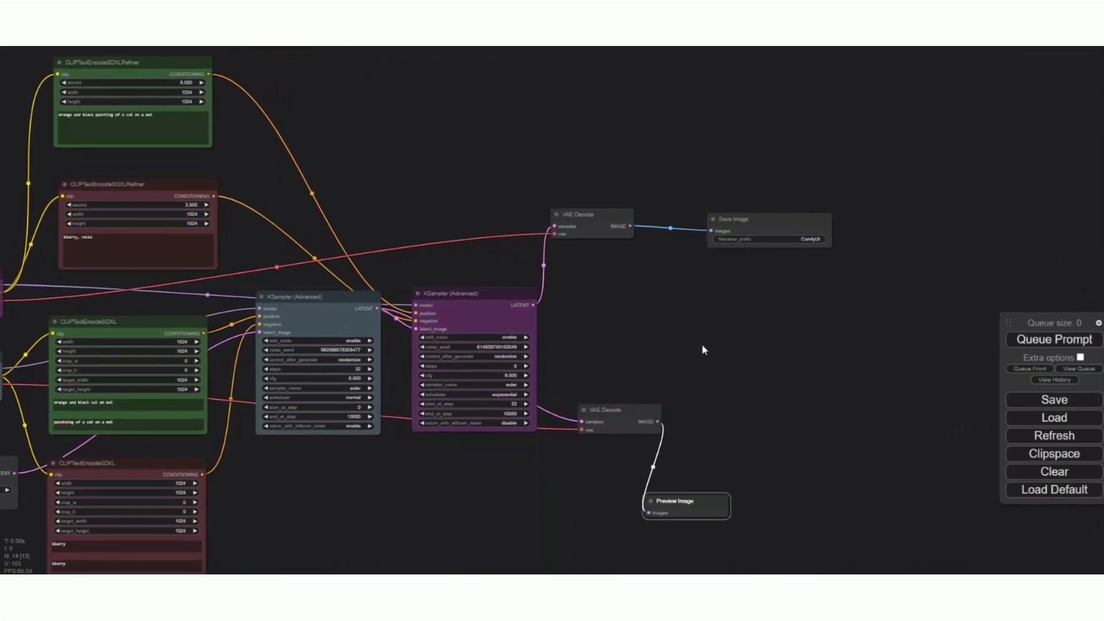
{"action": "scroll", "coordinate": [689, 318], "scroll_direction": "up", "scroll_amount": 3}
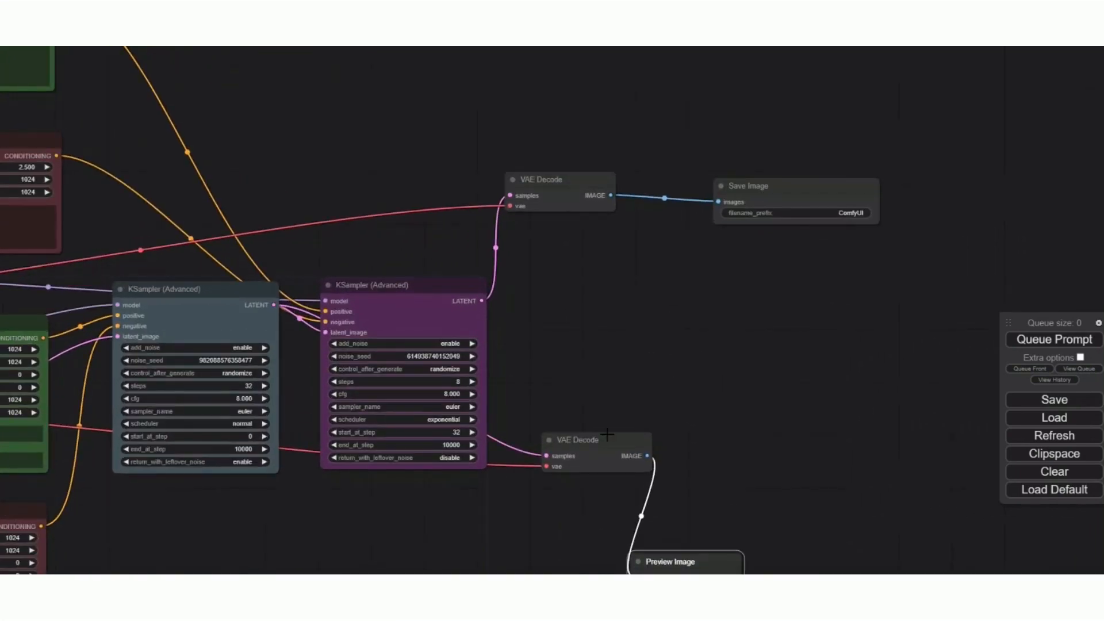
{"action": "left_click_drag", "start_coordinate": [608, 434], "coordinate": [590, 374]}
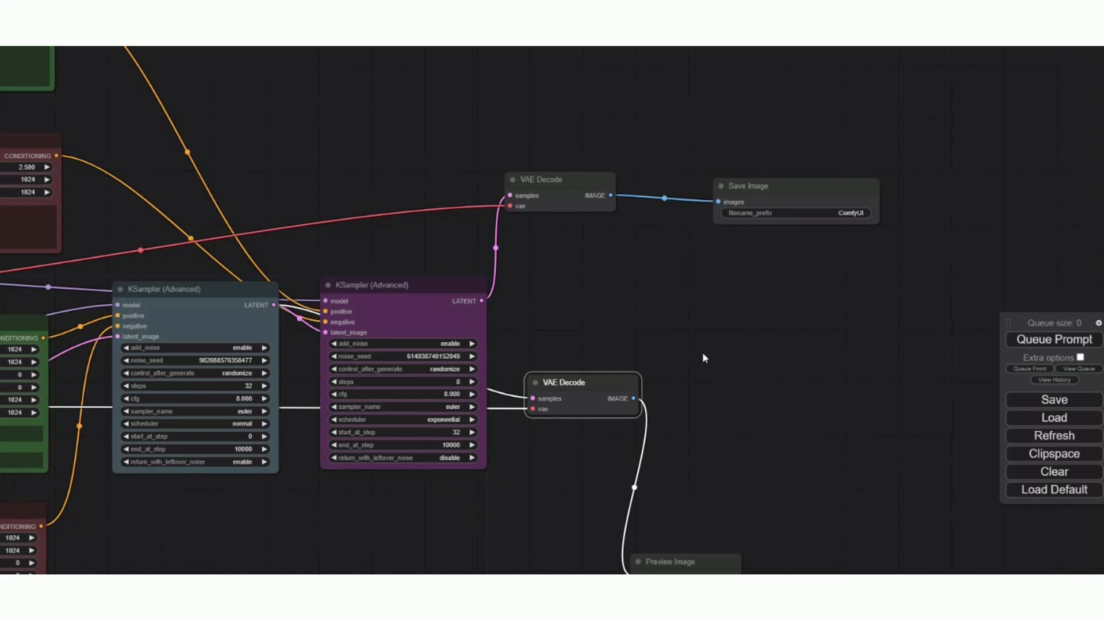
- Queue the prompt to generate the base and refiner images
{"action": "left_click_drag", "start_coordinate": [703, 354], "coordinate": [822, 309]}
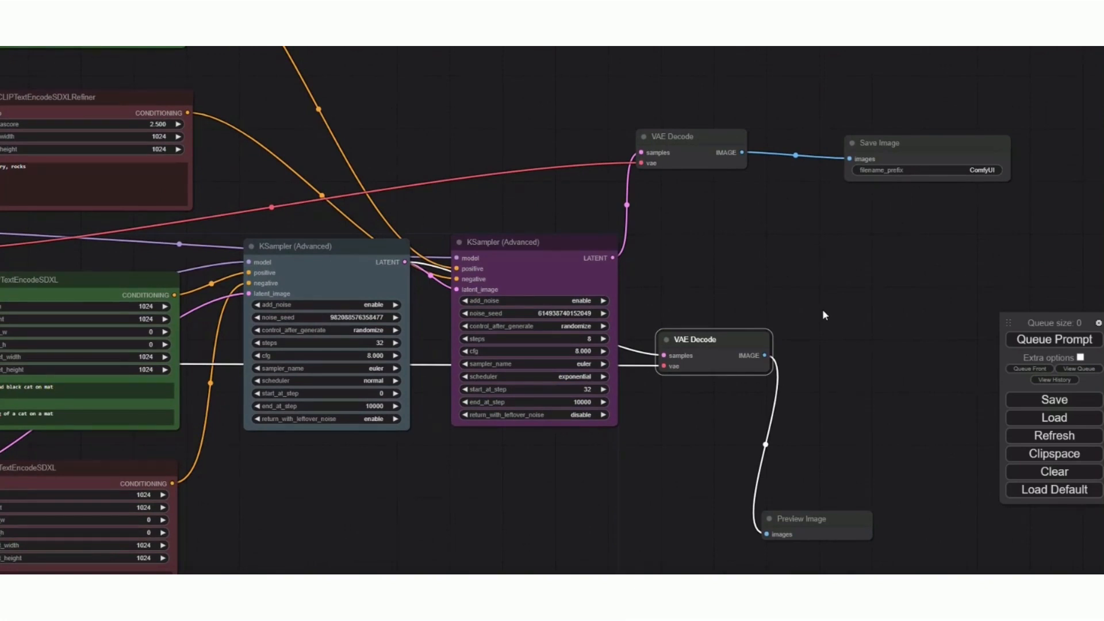
{"action": "left_click_drag", "start_coordinate": [823, 315], "coordinate": [789, 321]}
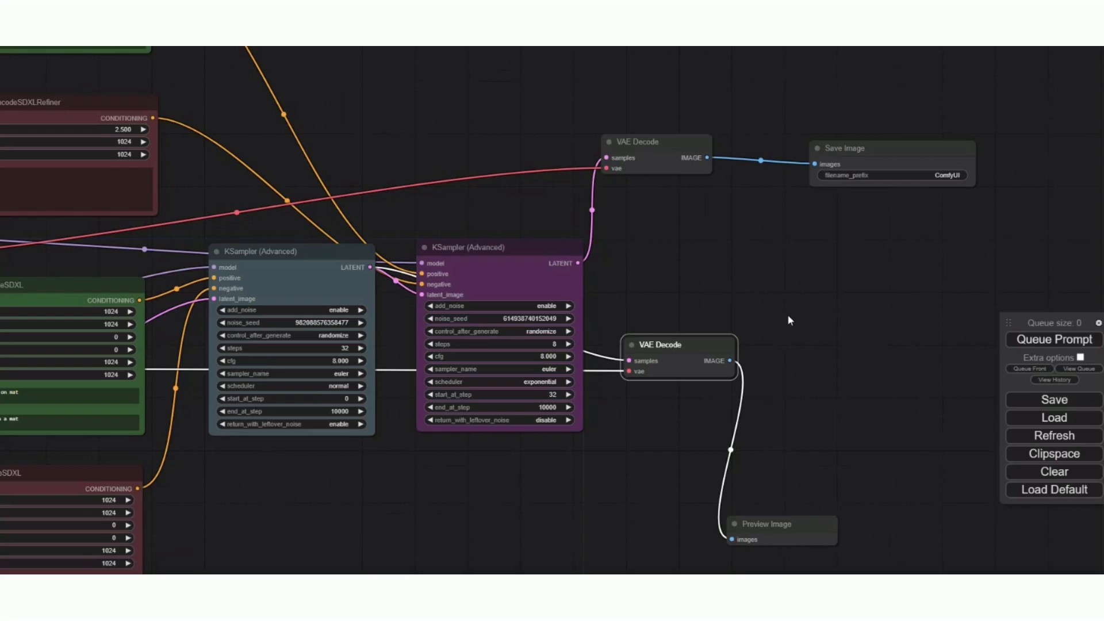
{"action": "scroll", "coordinate": [789, 320], "scroll_direction": "down", "scroll_amount": 3}
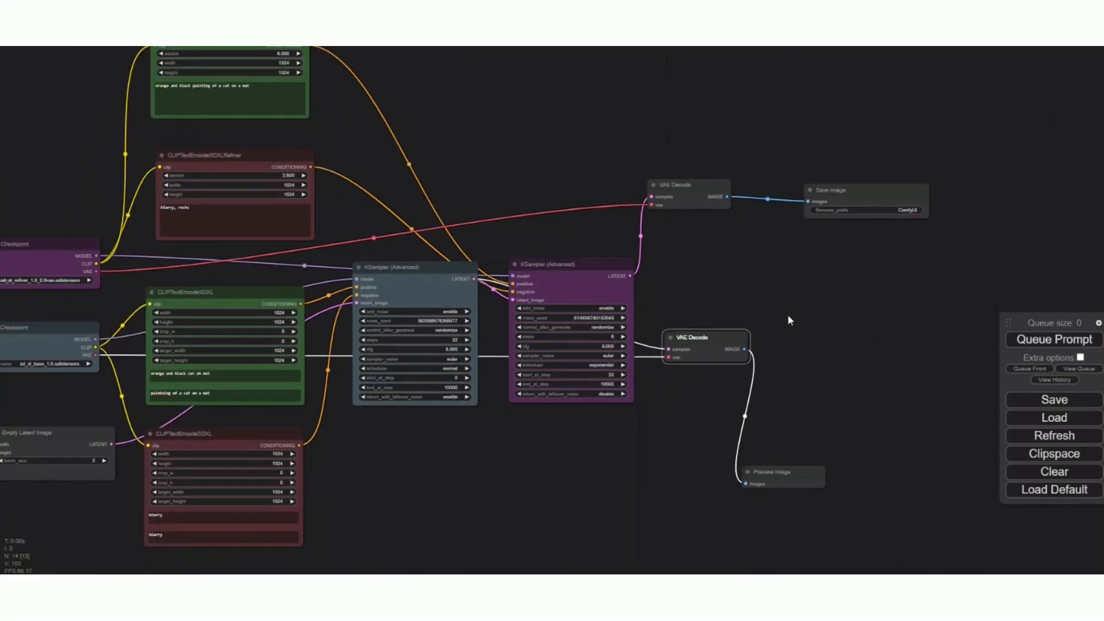
{"action": "scroll", "coordinate": [788, 316], "scroll_direction": "up", "scroll_amount": 3}
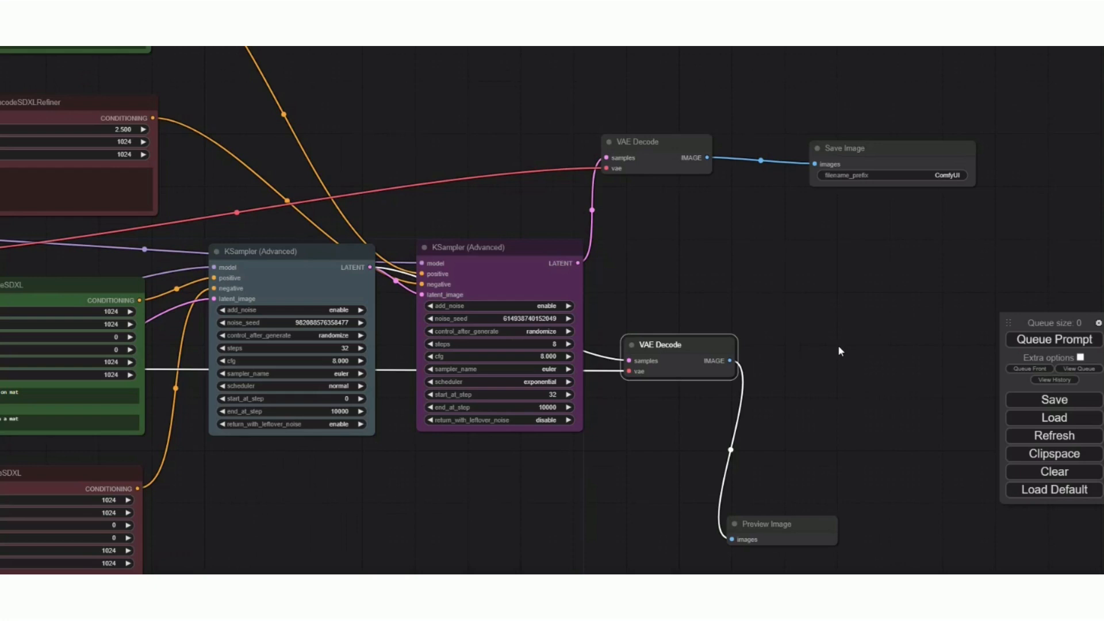
{"action": "scroll", "coordinate": [837, 345], "scroll_direction": "down", "scroll_amount": 2}
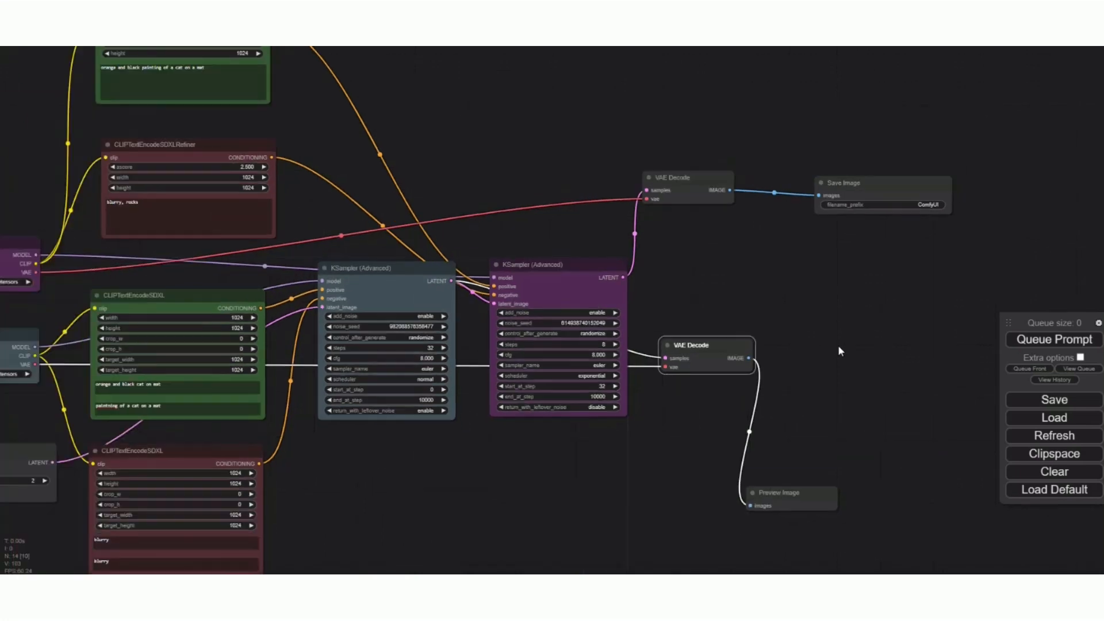
{"action": "left_click", "coordinate": [1038, 341]}
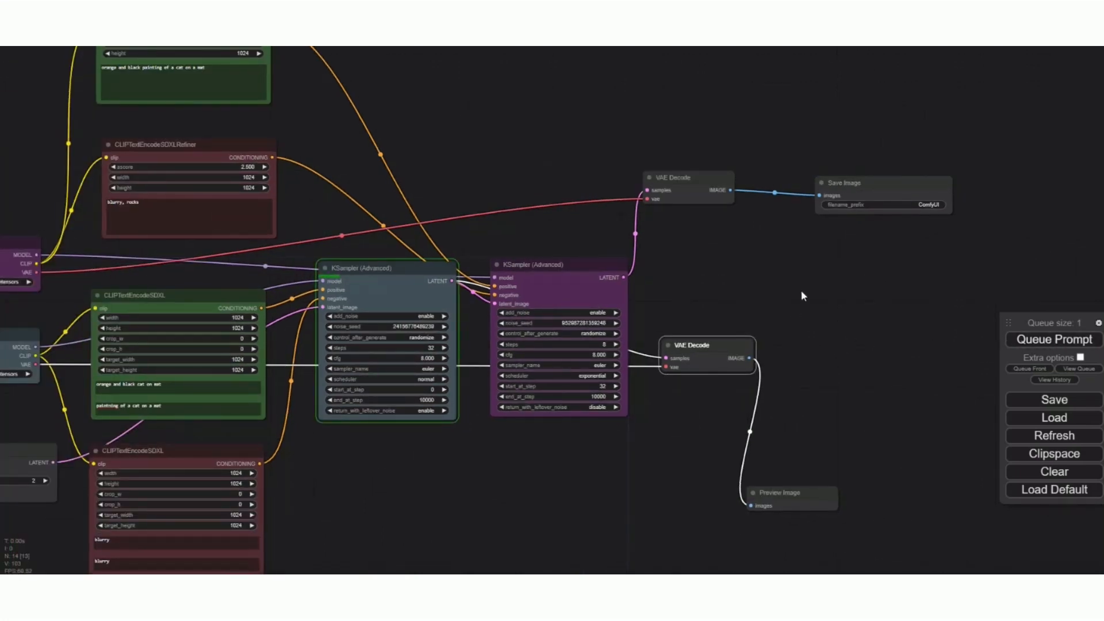
{"action": "mouse_move", "coordinate": [802, 296]}
{"action": "left_mouse_down"}
{"action": "mouse_move", "coordinate": [813, 290]}
{"action": "mouse_move", "coordinate": [804, 294]}
{"action": "left_mouse_up"}
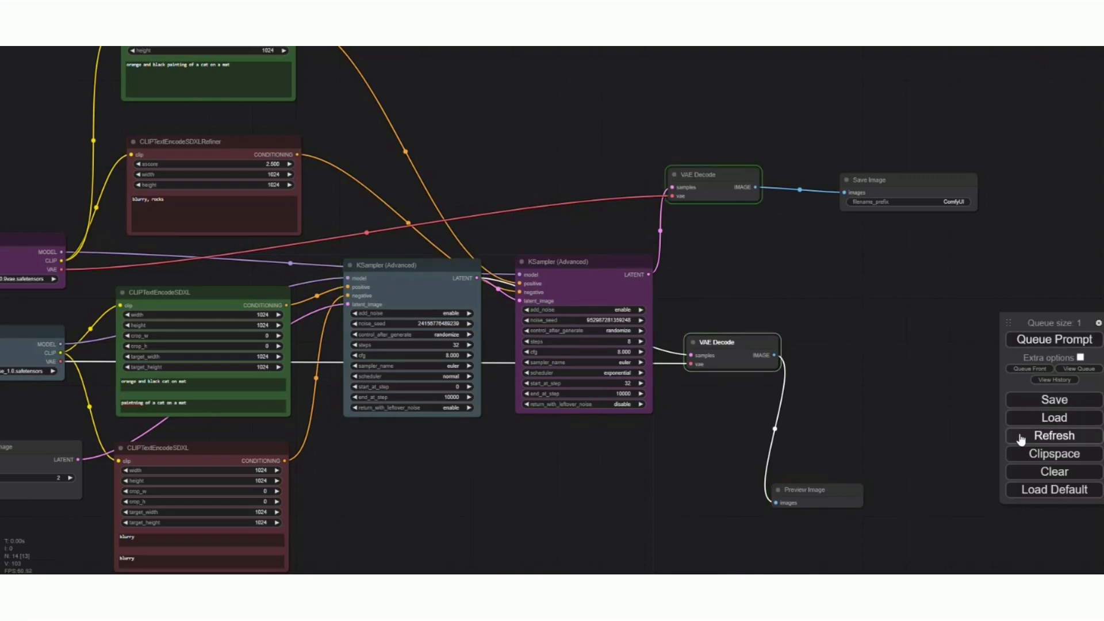
- Check the queue's running and pending jobs, and close the queue list
{"action": "key", "text": "q"}
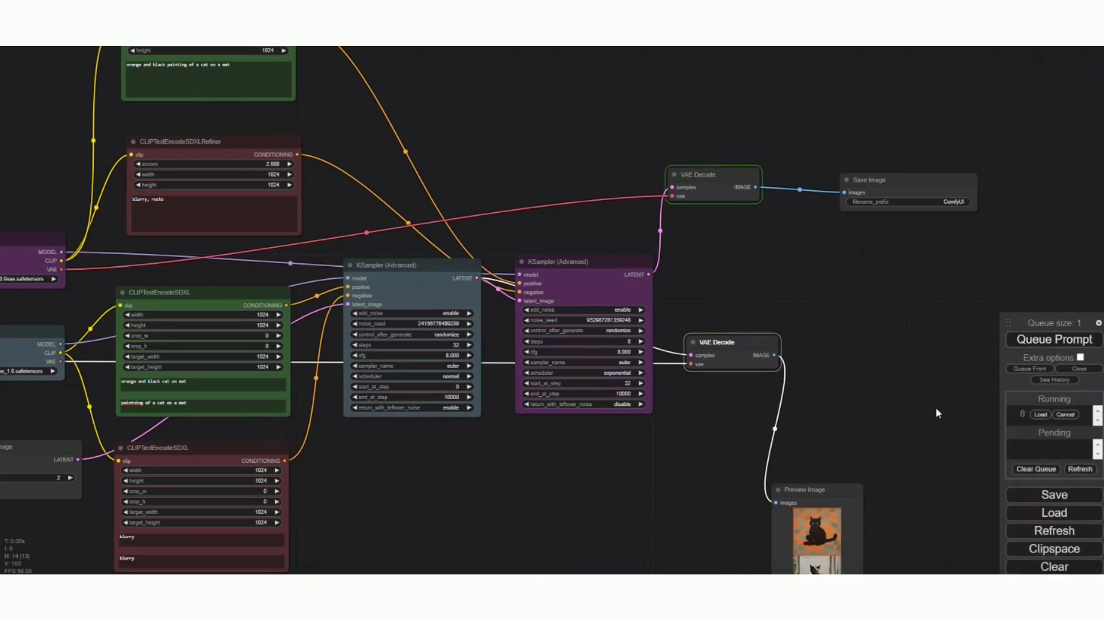
{"action": "left_click_drag", "start_coordinate": [936, 413], "coordinate": [864, 387]}
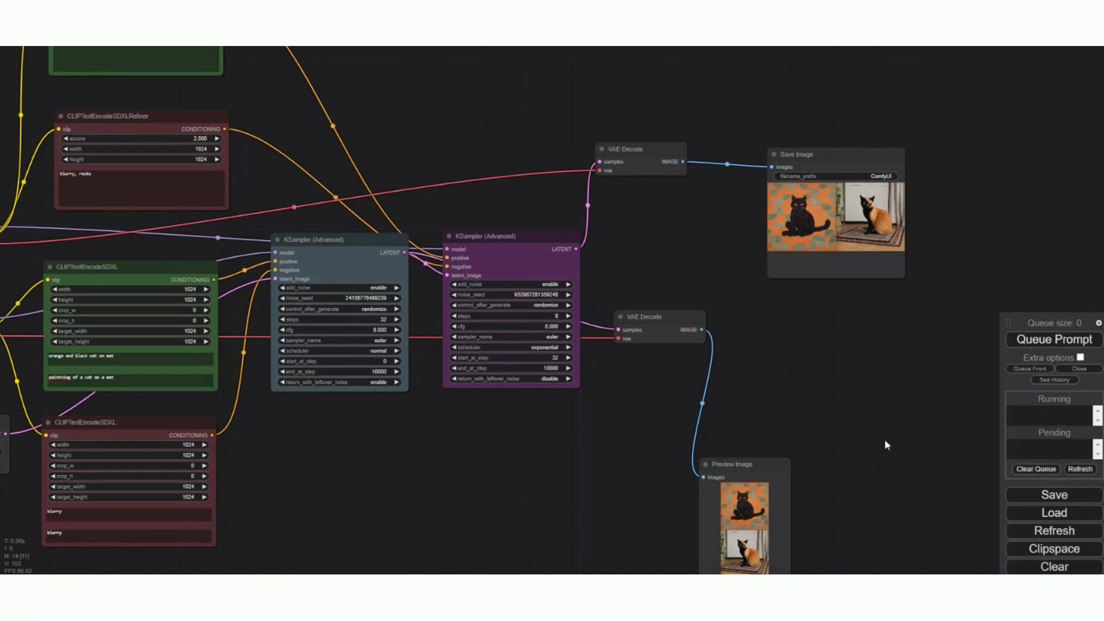
{"action": "key", "text": "q"}
{"action": "key", "text": "q"}
{"action": "key", "text": "q"}
{"action": "key", "text": "q"}
{"action": "left_click", "coordinate": [1080, 369]}
- Place the Preview Image node beside the Save Image node and enlarge both so their stacked images show at similar size
{"action": "left_click_drag", "start_coordinate": [756, 458], "coordinate": [817, 319]}
{"action": "scroll", "coordinate": [816, 319], "scroll_direction": "up", "scroll_amount": 8}
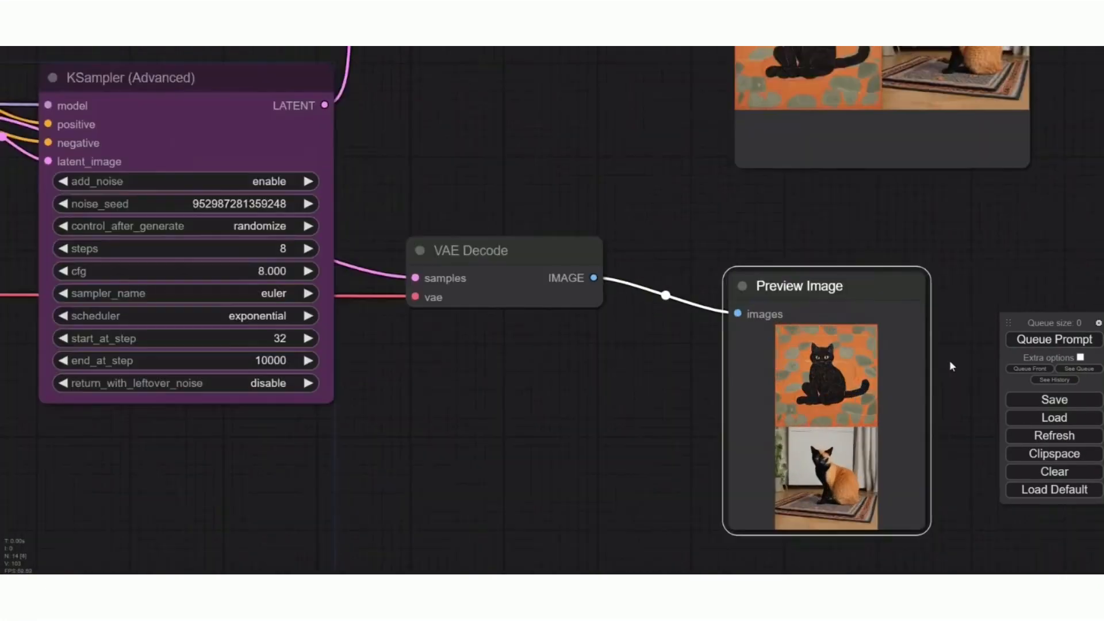
{"action": "left_click_drag", "start_coordinate": [950, 360], "coordinate": [825, 468]}
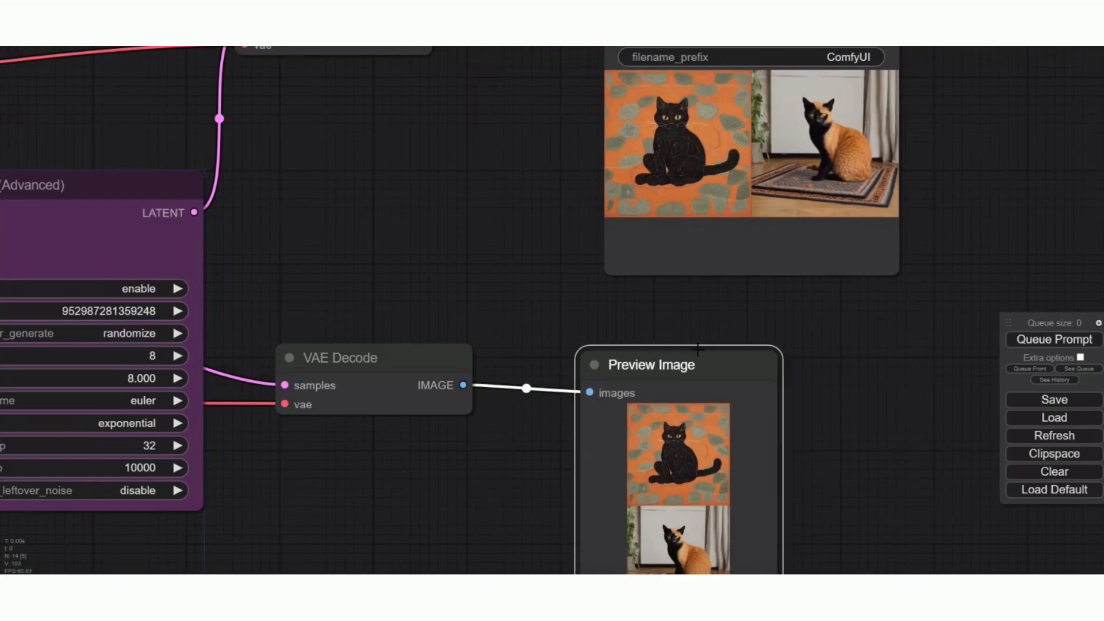
{"action": "left_click_drag", "start_coordinate": [697, 350], "coordinate": [655, 295]}
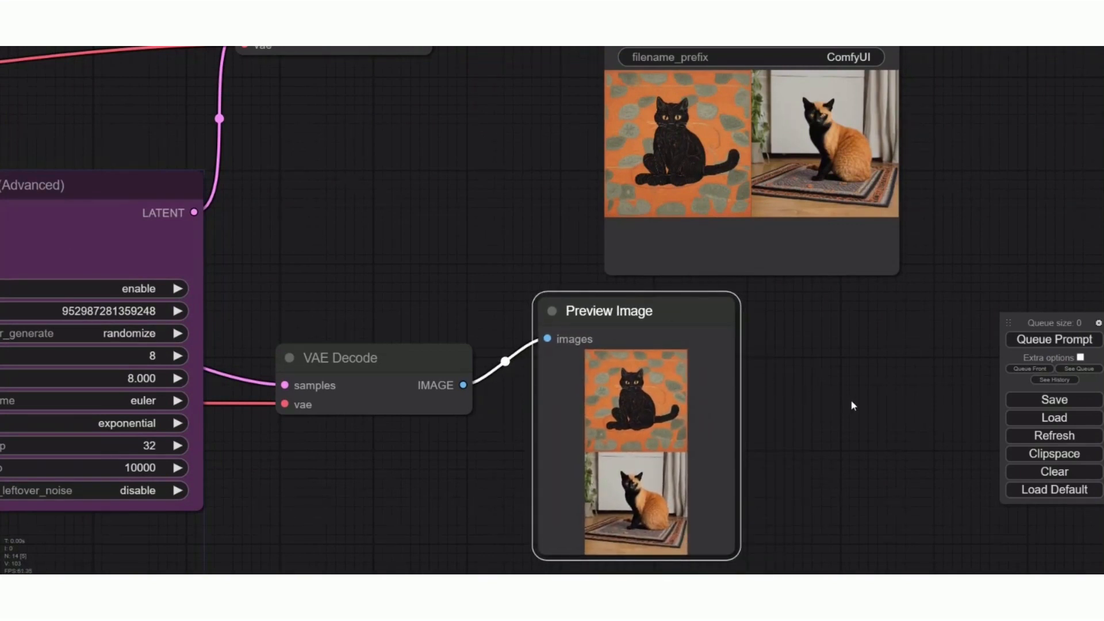
{"action": "scroll", "coordinate": [851, 400], "scroll_direction": "down", "scroll_amount": 5}
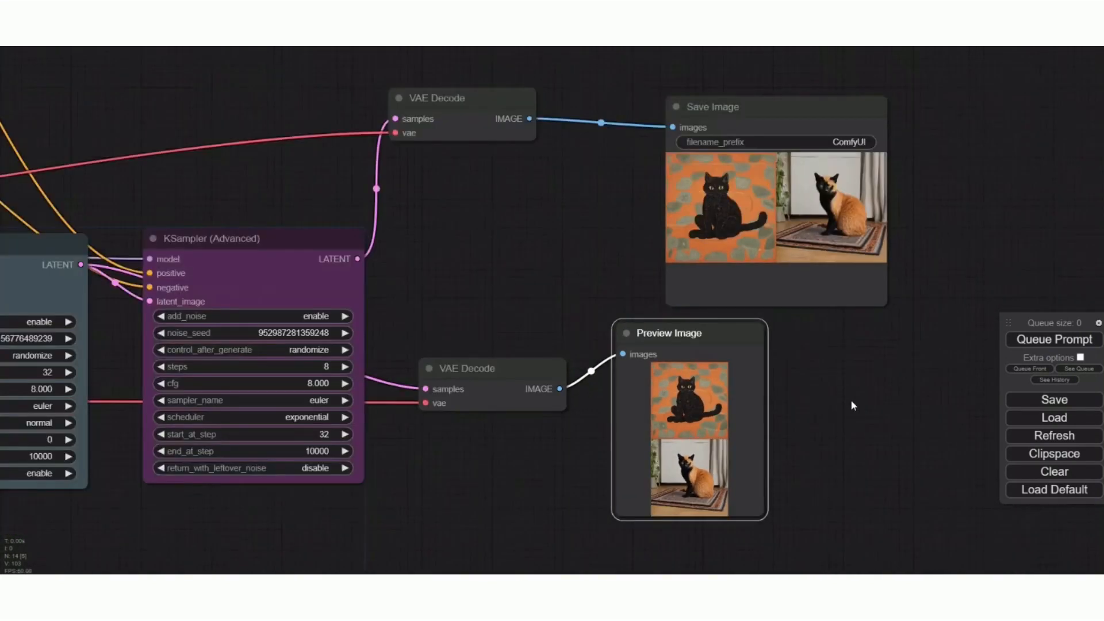
{"action": "left_click_drag", "start_coordinate": [956, 356], "coordinate": [707, 387]}
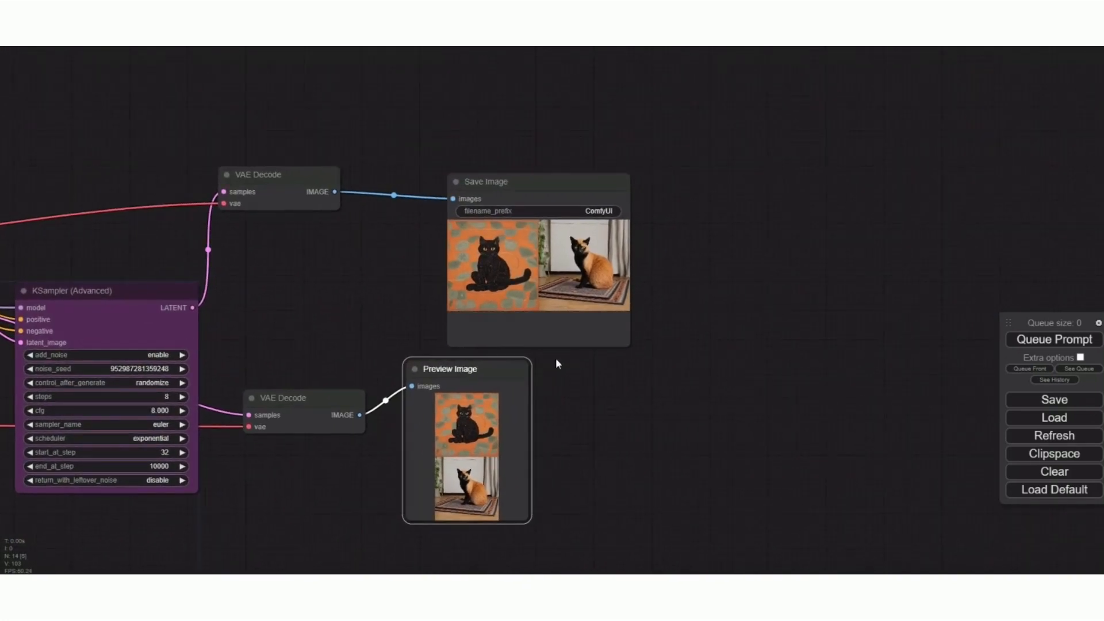
{"action": "left_click_drag", "start_coordinate": [455, 360], "coordinate": [763, 168]}
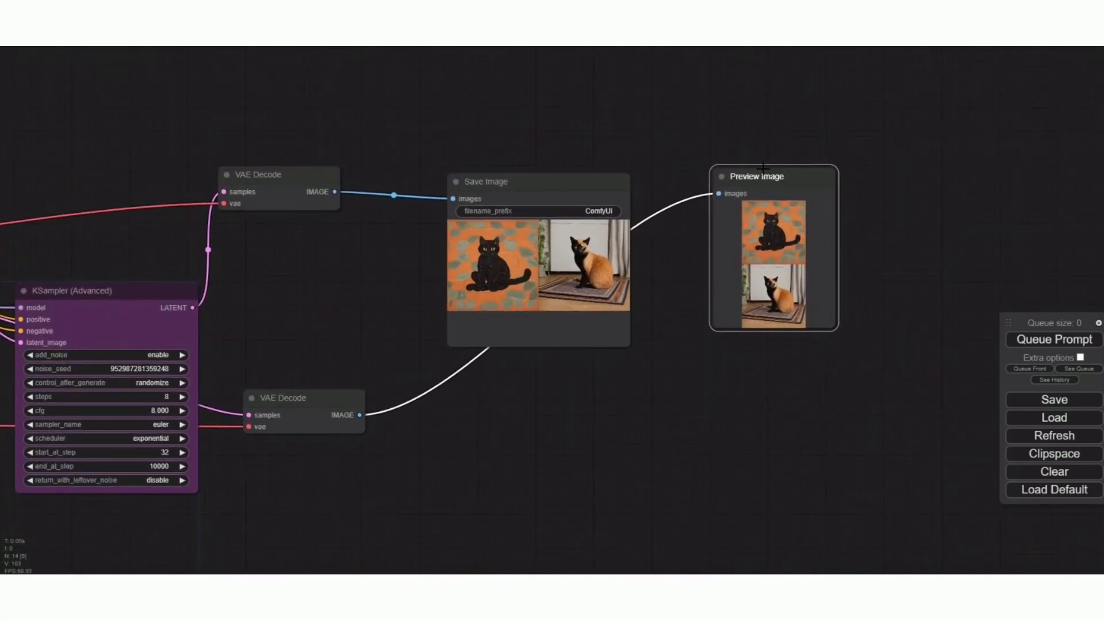
{"action": "left_click_drag", "start_coordinate": [838, 330], "coordinate": [926, 457]}
{"action": "left_click_drag", "start_coordinate": [628, 347], "coordinate": [682, 493]}
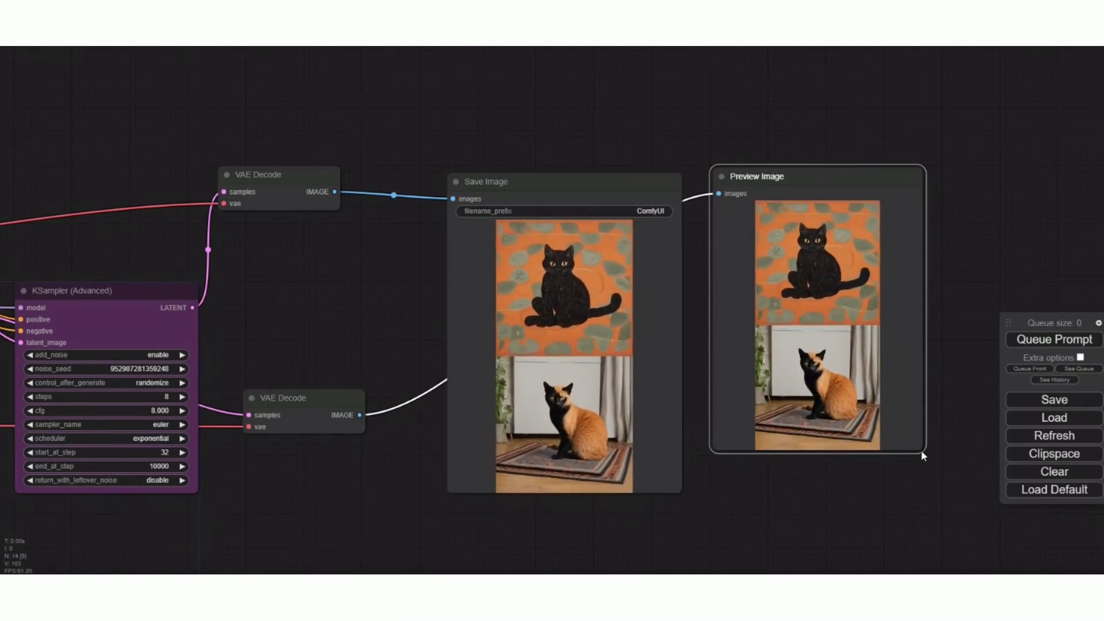
{"action": "left_click_drag", "start_coordinate": [918, 448], "coordinate": [955, 499]}
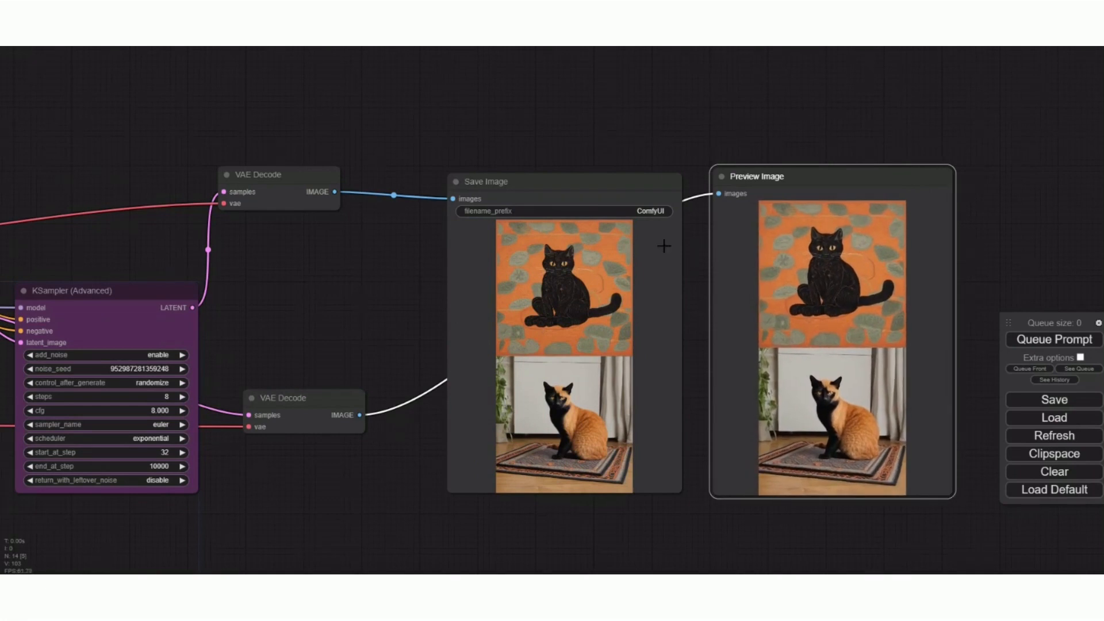
- Swap the two image nodes so Preview Image sits nearest the decoders with Save Image on its far side
{"action": "left_click_drag", "start_coordinate": [591, 175], "coordinate": [959, 175]}
{"action": "left_click_drag", "start_coordinate": [763, 177], "coordinate": [518, 176]}
{"action": "left_click_drag", "start_coordinate": [889, 183], "coordinate": [793, 179]}
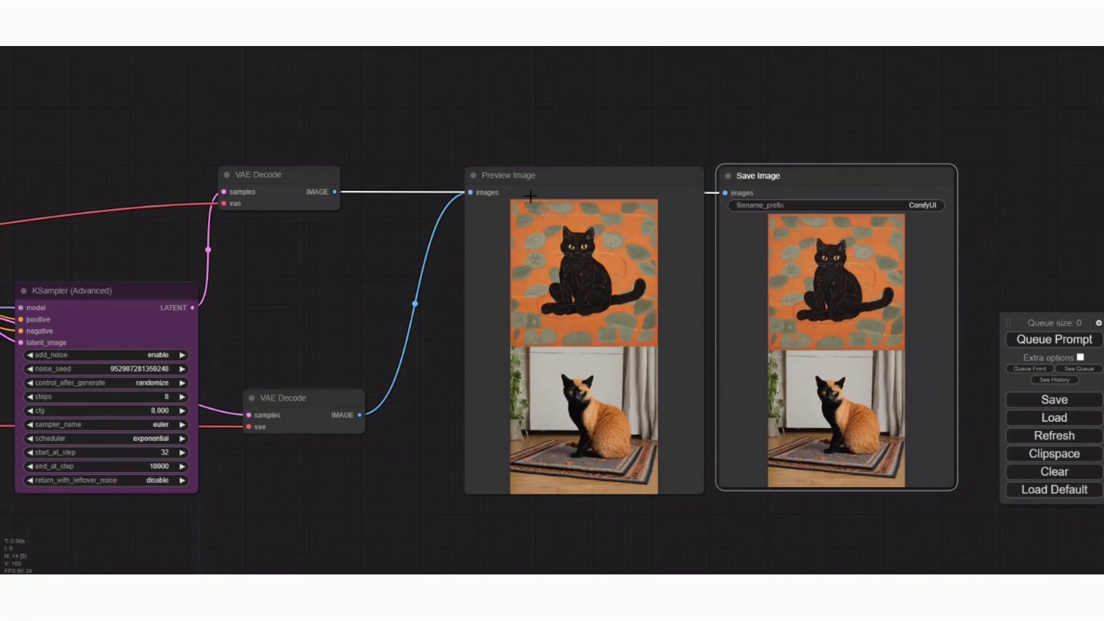
- Color the Preview Image node pale_blue and the Save Image node purple
{"action": "right_click", "coordinate": [532, 176]}
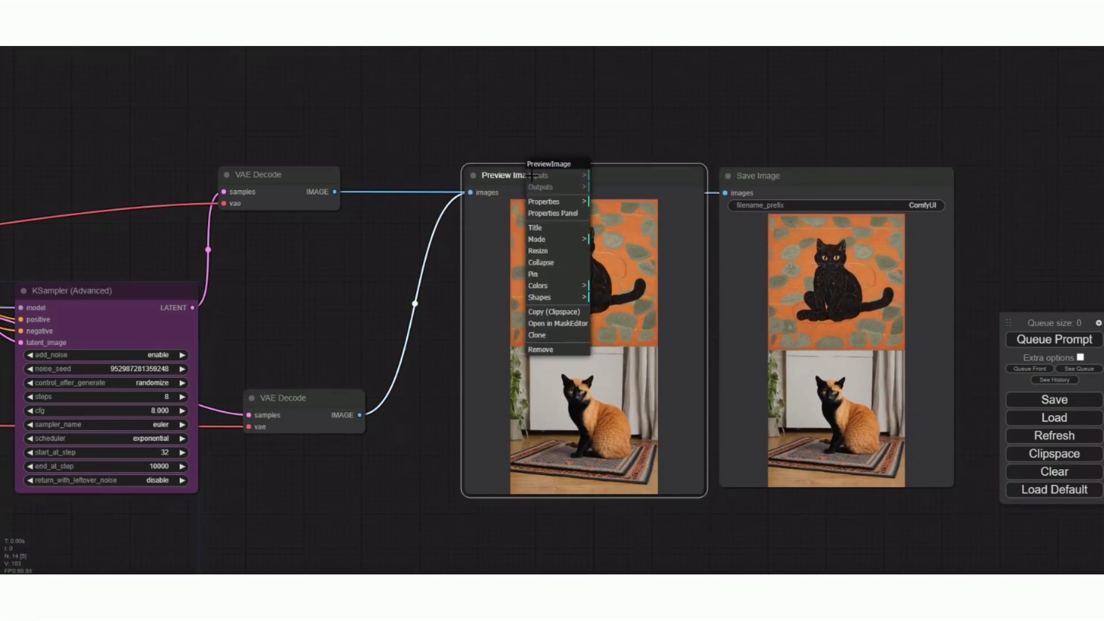
{"action": "left_click", "coordinate": [559, 287]}
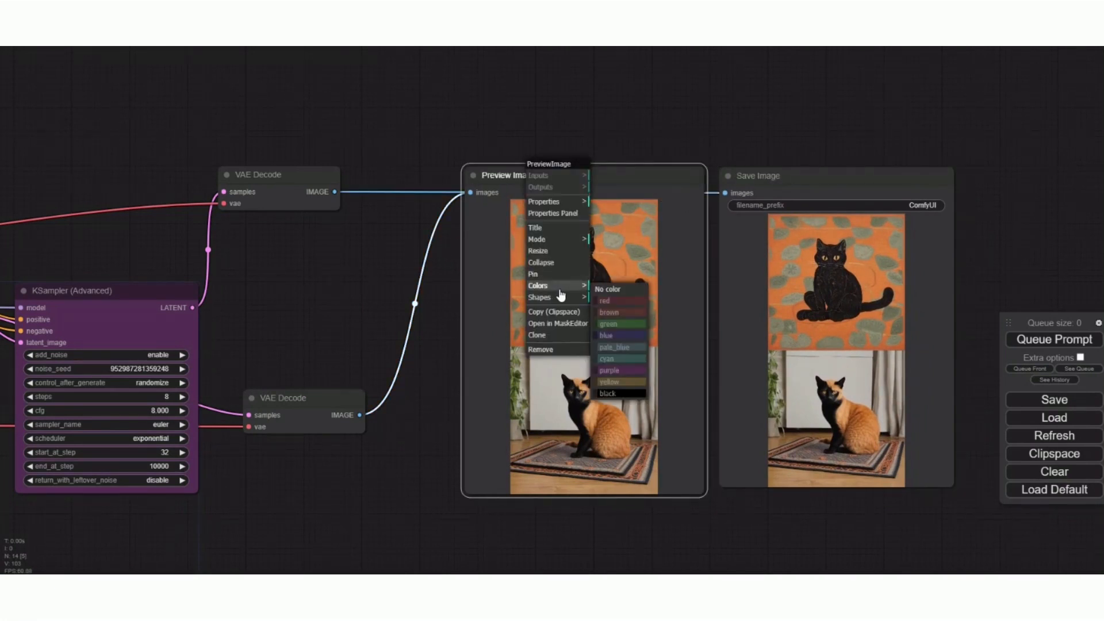
{"action": "left_click", "coordinate": [615, 348]}
{"action": "right_click", "coordinate": [763, 179]}
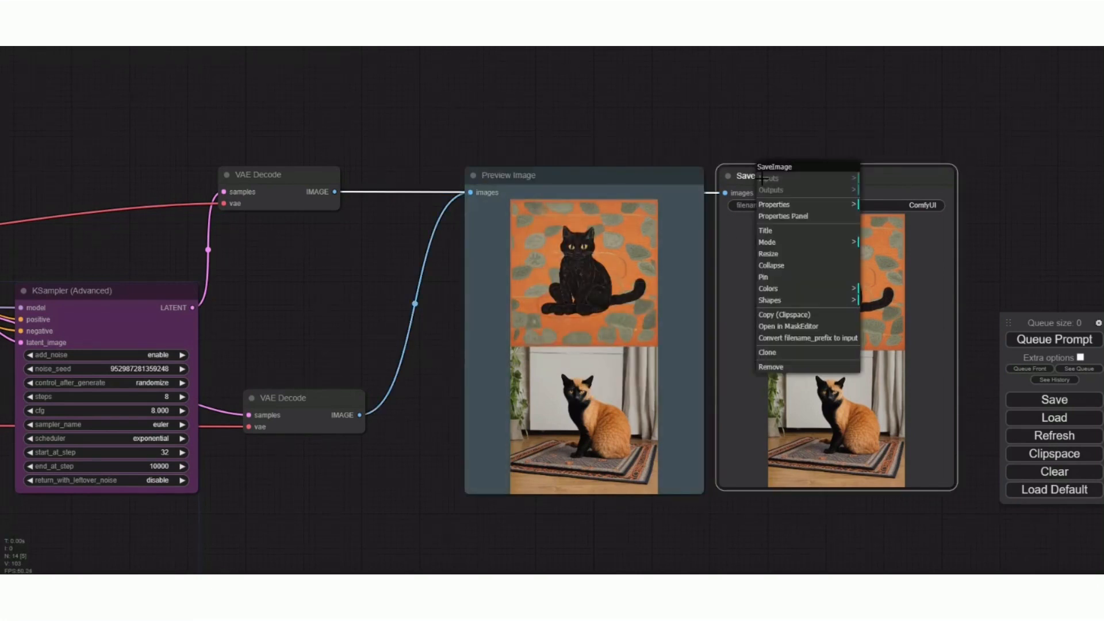
{"action": "left_click", "coordinate": [792, 290]}
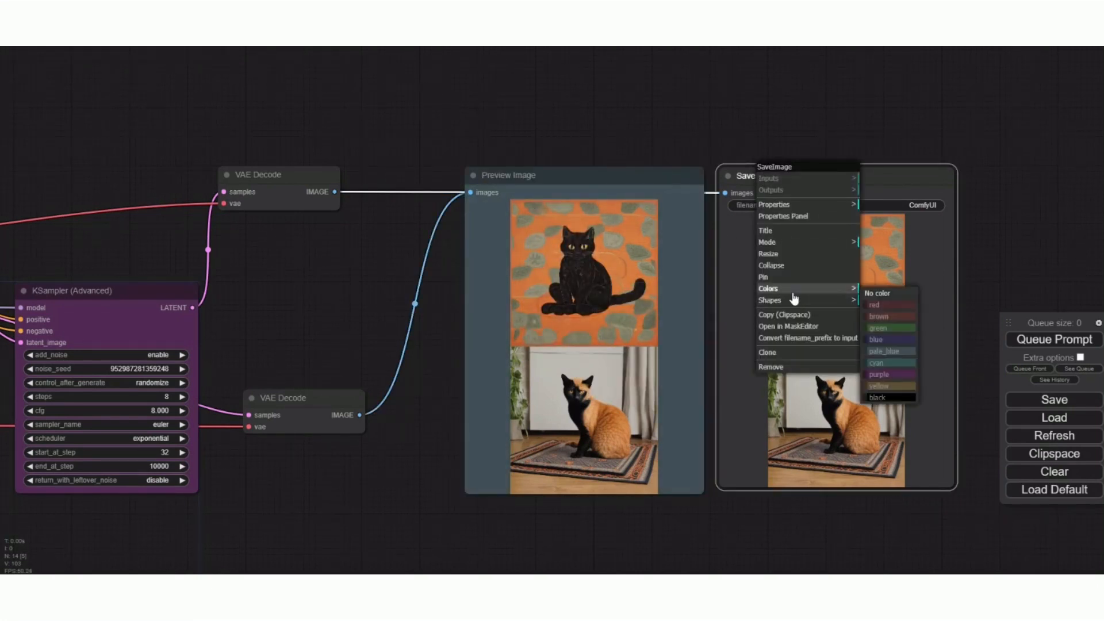
{"action": "left_click", "coordinate": [886, 375]}
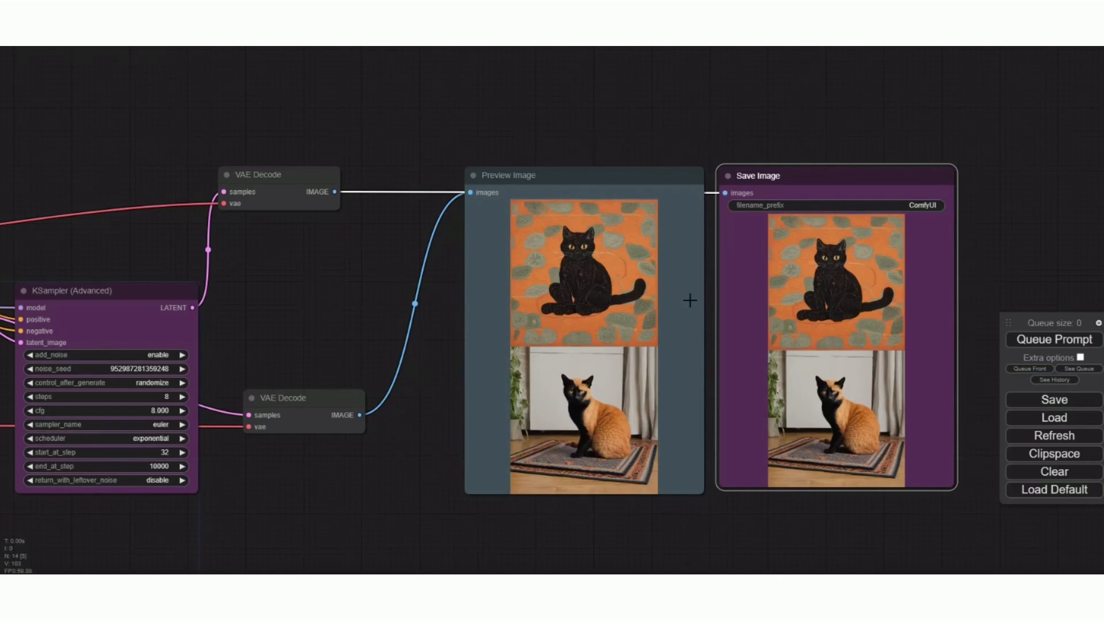
- Shift both image nodes slightly up toward the decoders and enlarge the second cat image in each
{"action": "left_click_drag", "start_coordinate": [631, 180], "coordinate": [590, 164]}
{"action": "left_click_drag", "start_coordinate": [812, 172], "coordinate": [777, 158]}
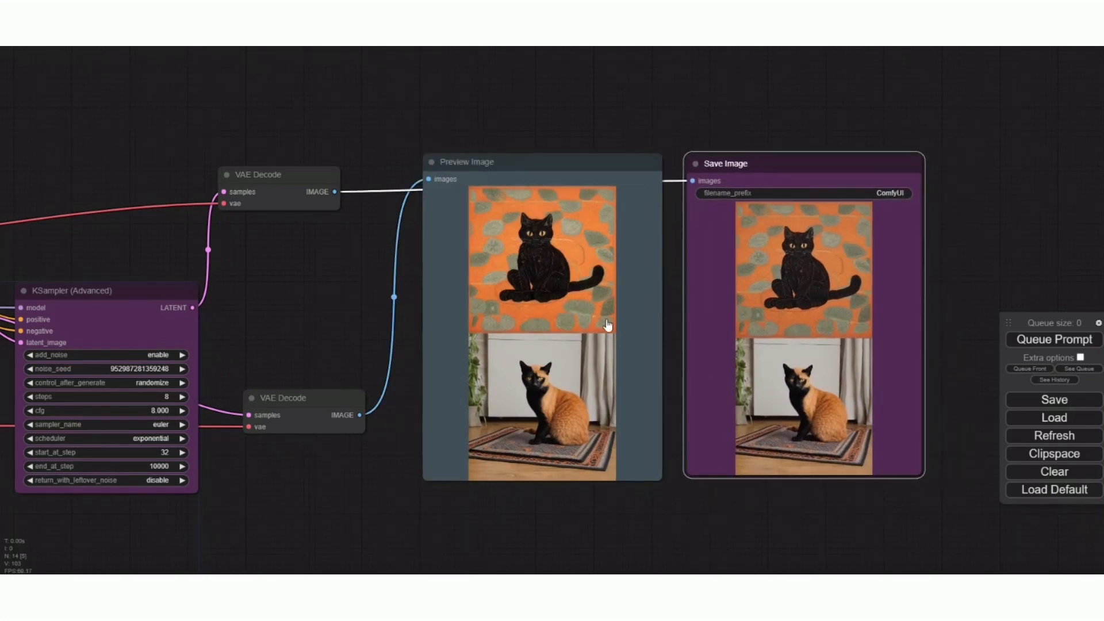
{"action": "scroll", "coordinate": [613, 341], "scroll_direction": "up", "scroll_amount": 3}
{"action": "left_click", "coordinate": [614, 345]}
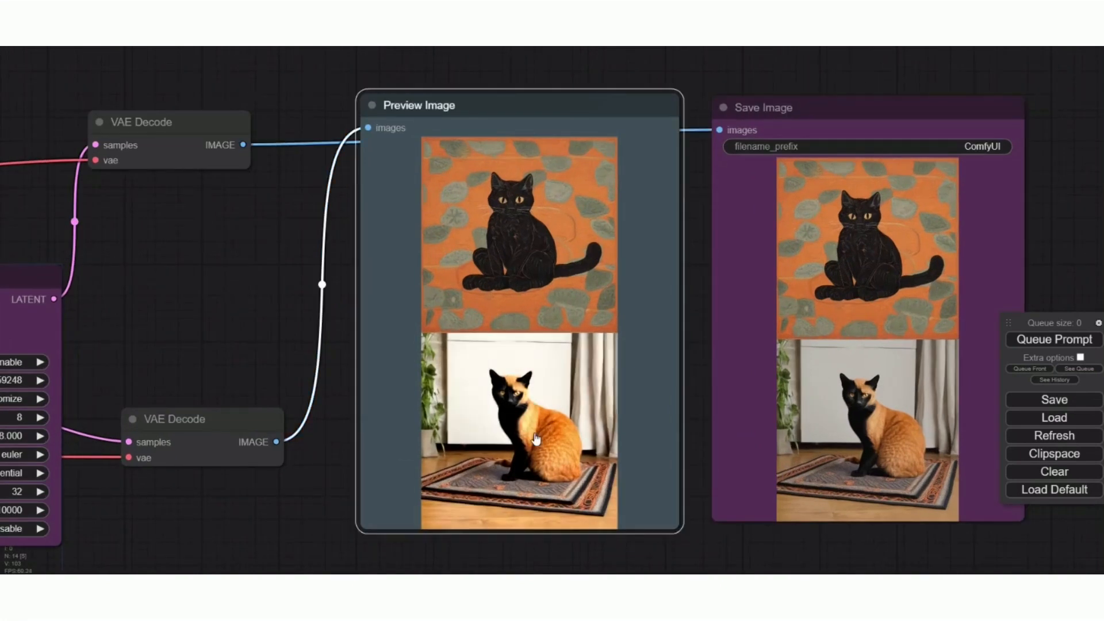
{"action": "left_click", "coordinate": [814, 435]}
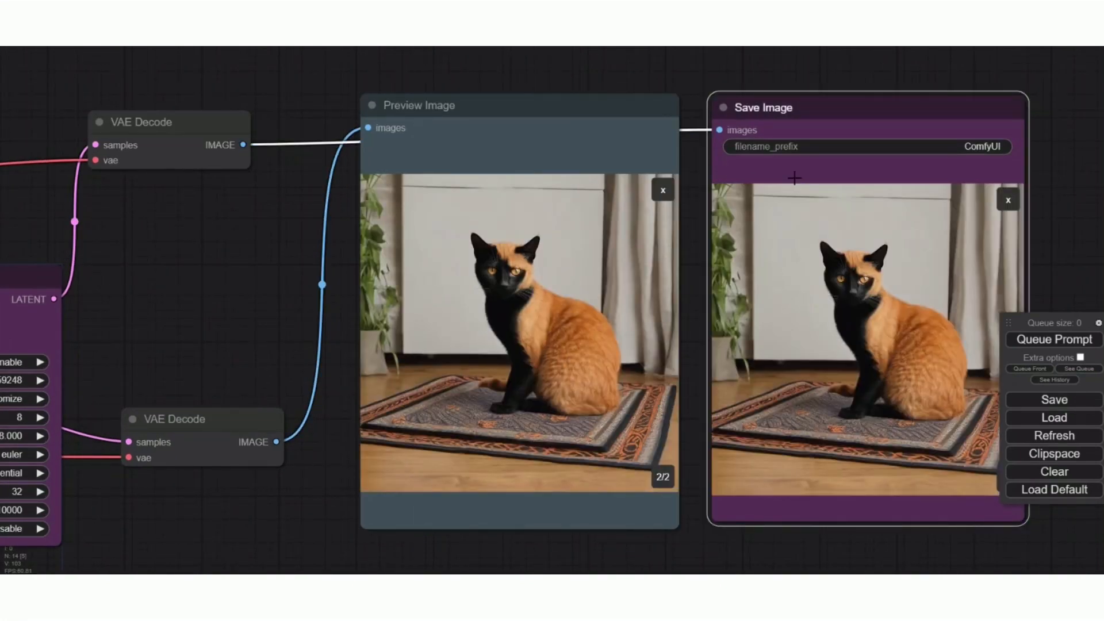
- Move the Save Image node against the Preview Image node and compare the two cat images up close
{"action": "left_click_drag", "start_coordinate": [793, 115], "coordinate": [751, 109]}
{"action": "scroll", "coordinate": [765, 238], "scroll_direction": "up", "scroll_amount": 10}
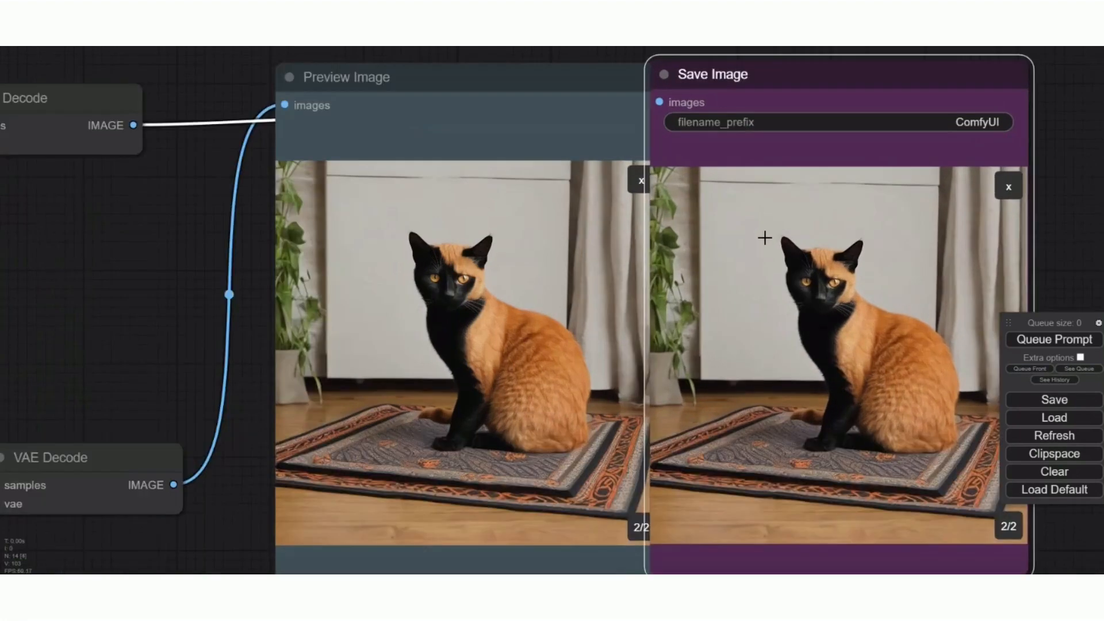
{"action": "scroll", "coordinate": [765, 238], "scroll_direction": "down", "scroll_amount": 1}
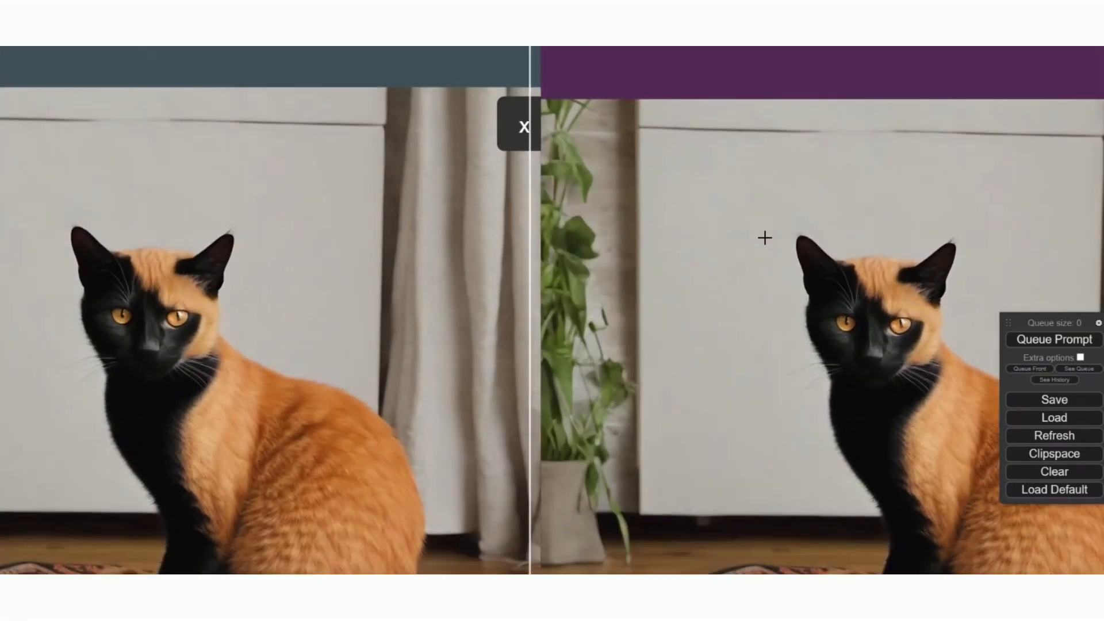
- Slide the Save Image node partly over the Preview Image node and compare the two cats' faces up close
{"action": "scroll", "coordinate": [765, 237], "scroll_direction": "down", "scroll_amount": 4}
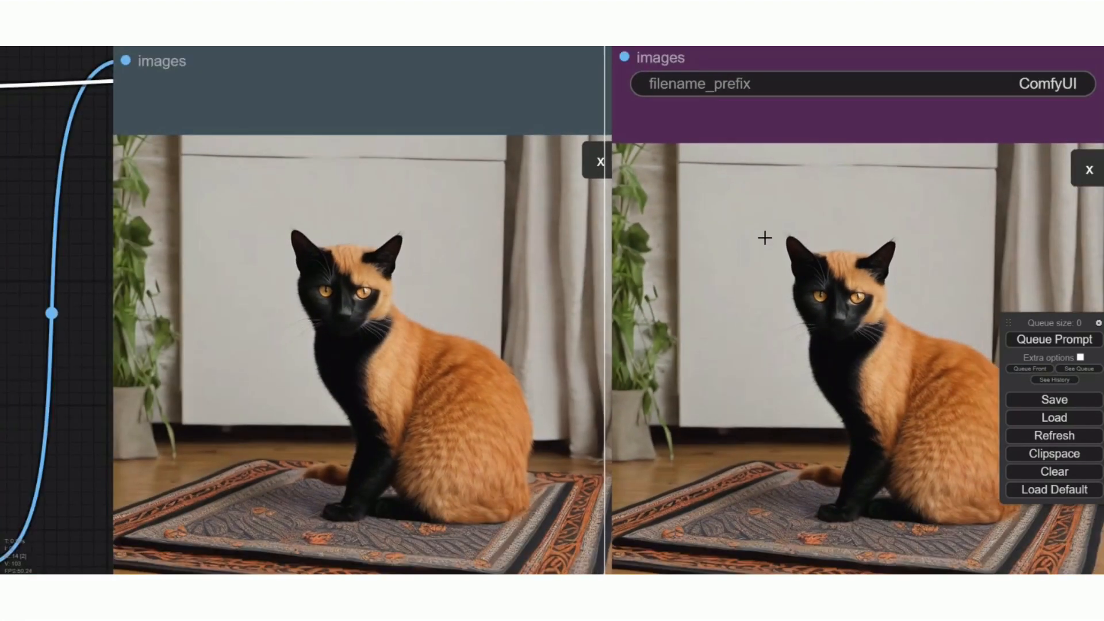
{"action": "scroll", "coordinate": [719, 190], "scroll_direction": "up", "scroll_amount": 3}
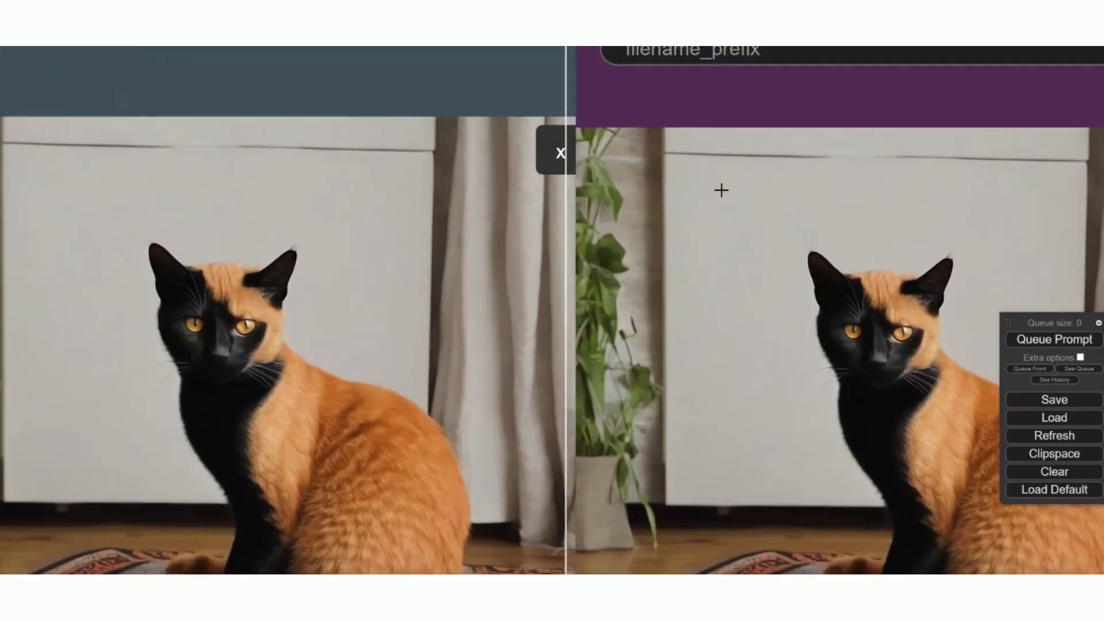
{"action": "scroll", "coordinate": [721, 190], "scroll_direction": "down", "scroll_amount": 1}
{"action": "scroll", "coordinate": [721, 190], "scroll_direction": "down", "scroll_amount": 3}
{"action": "left_click_drag", "start_coordinate": [720, 51], "coordinate": [597, 68]}
{"action": "scroll", "coordinate": [660, 311], "scroll_direction": "up", "scroll_amount": 7}
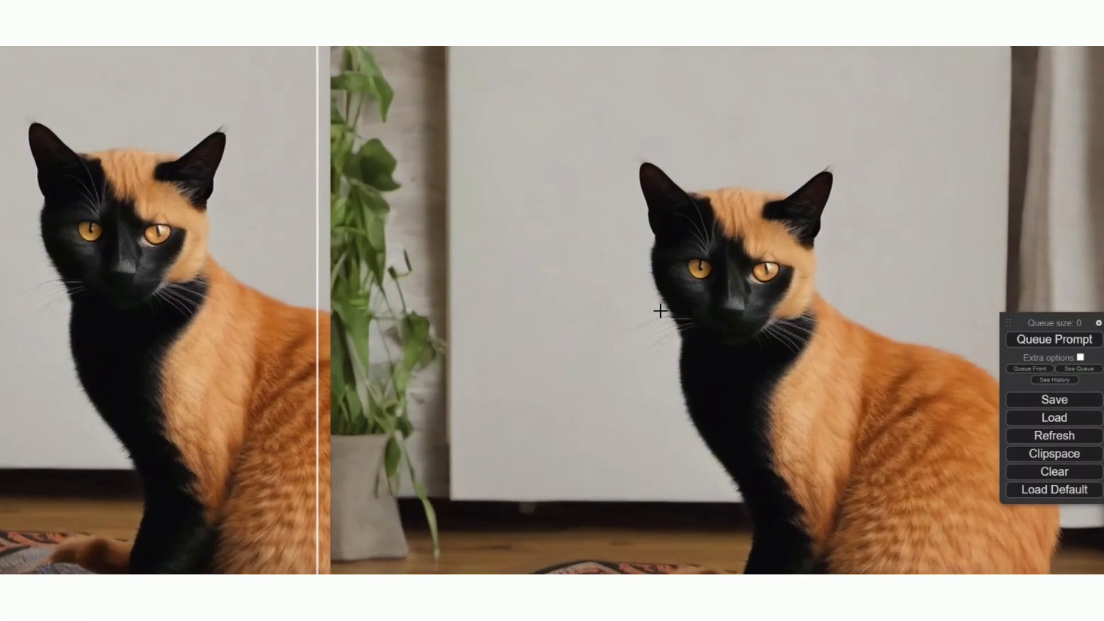
- Compare the cats' fur, paws and the patterned mat between the overlapping Preview Image and Save Image nodes
{"action": "scroll", "coordinate": [661, 311], "scroll_direction": "down", "scroll_amount": 1}
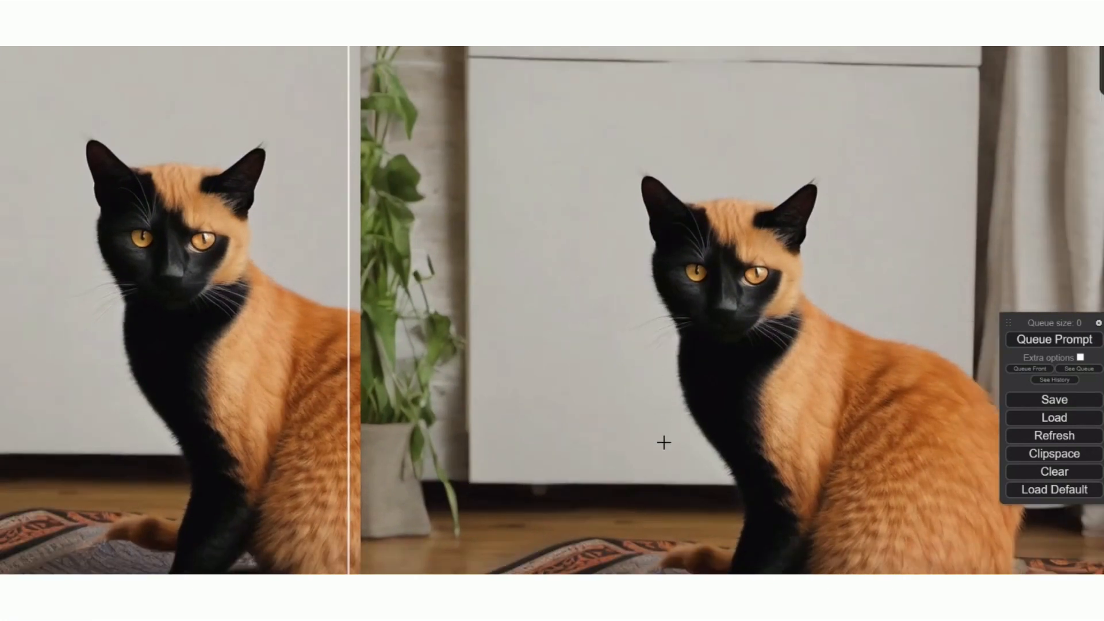
{"action": "left_click_drag", "start_coordinate": [660, 443], "coordinate": [676, 360]}
{"action": "left_click_drag", "start_coordinate": [247, 418], "coordinate": [260, 306]}
{"action": "left_click_drag", "start_coordinate": [713, 437], "coordinate": [709, 377]}
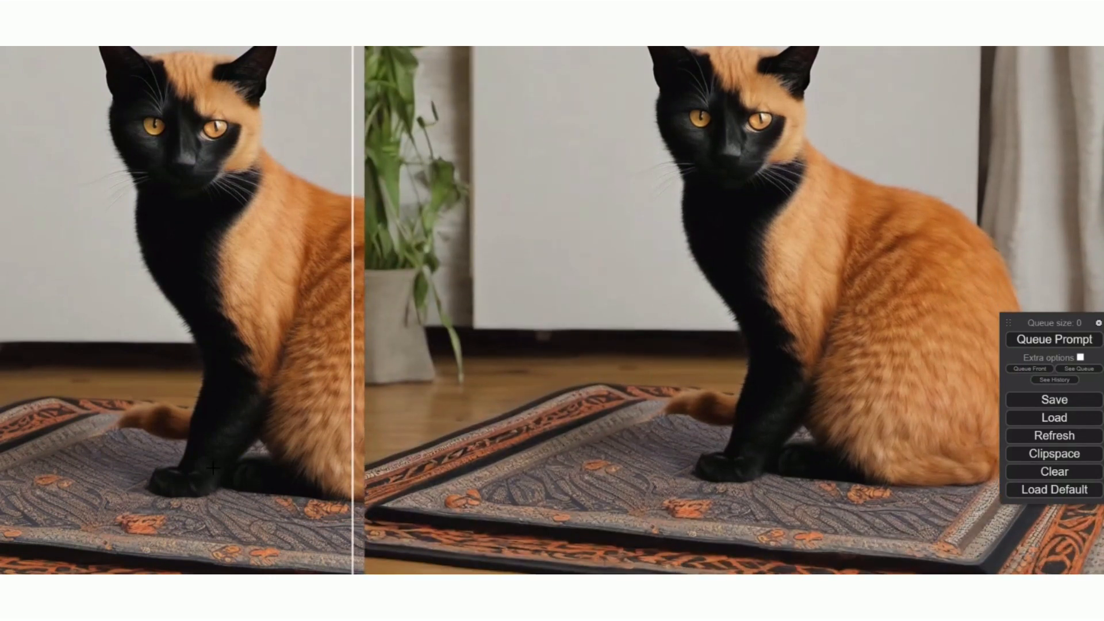
{"action": "scroll", "coordinate": [577, 385], "scroll_direction": "down", "scroll_amount": 8}
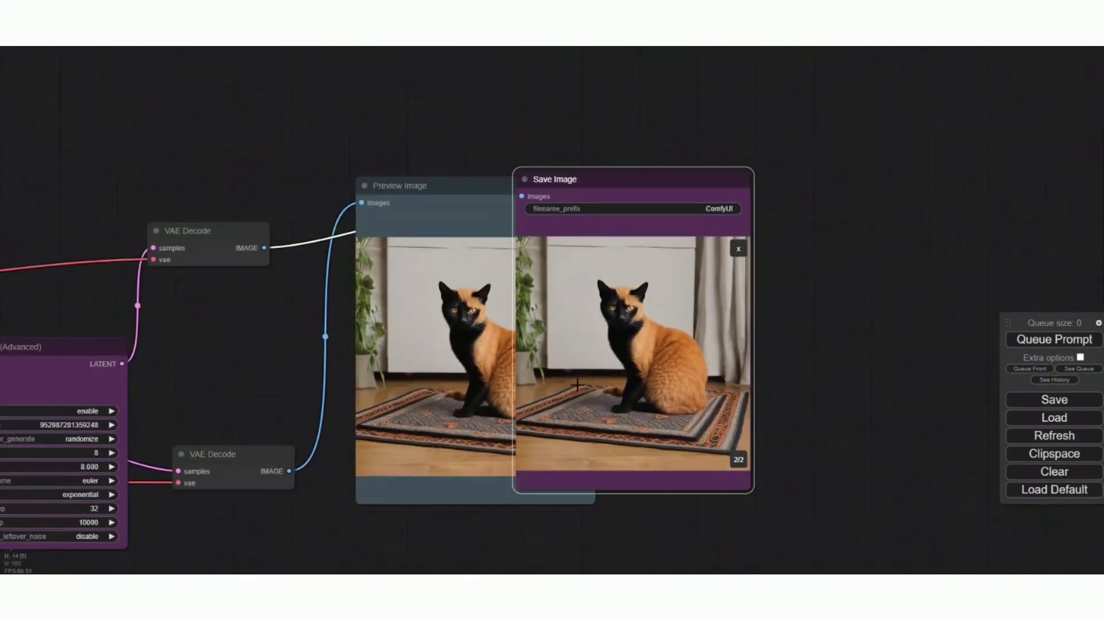
- Move the Save Image node clear of the Preview Image node and set the base KSampler's steps to 20
{"action": "left_click_drag", "start_coordinate": [552, 175], "coordinate": [672, 187]}
{"action": "left_click_drag", "start_coordinate": [223, 326], "coordinate": [701, 303]}
{"action": "left_click_drag", "start_coordinate": [382, 196], "coordinate": [520, 177]}
{"action": "left_click_drag", "start_coordinate": [534, 257], "coordinate": [545, 189]}
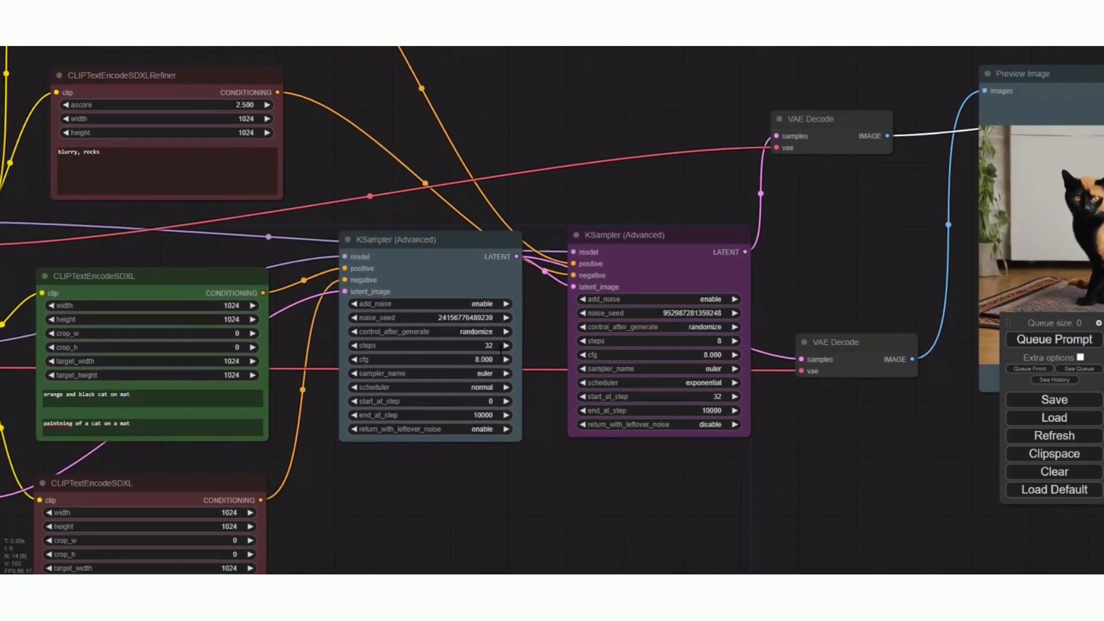
{"action": "double_click", "coordinate": [490, 345]}
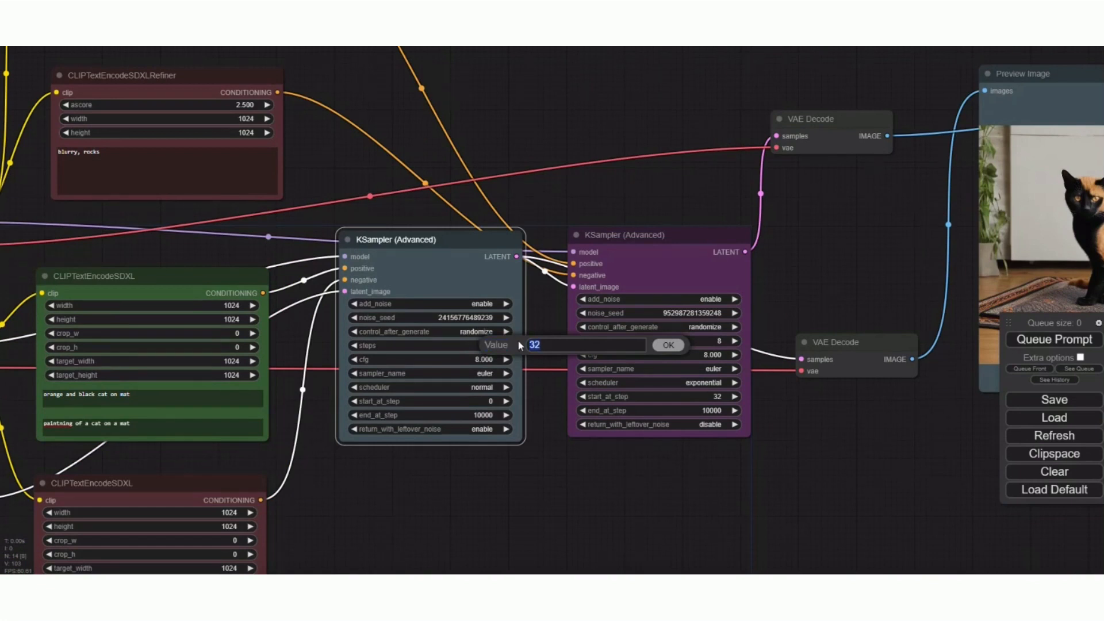
{"action": "key", "text": "Return"}
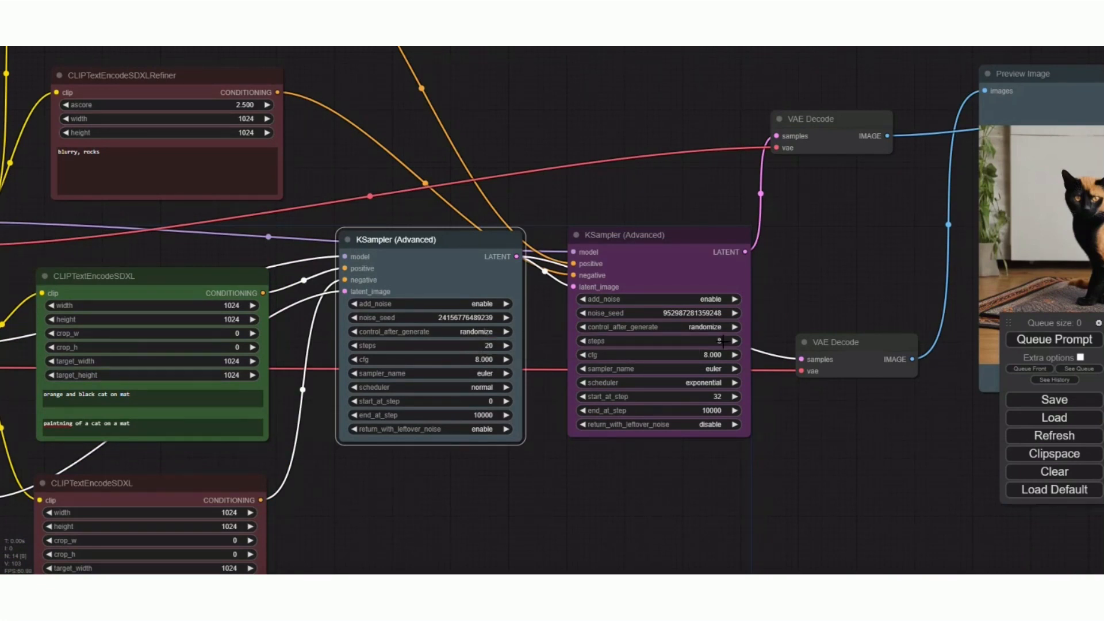
- Set start_at_step to 20 on the purple refiner KSampler
{"action": "left_click", "coordinate": [734, 397]}
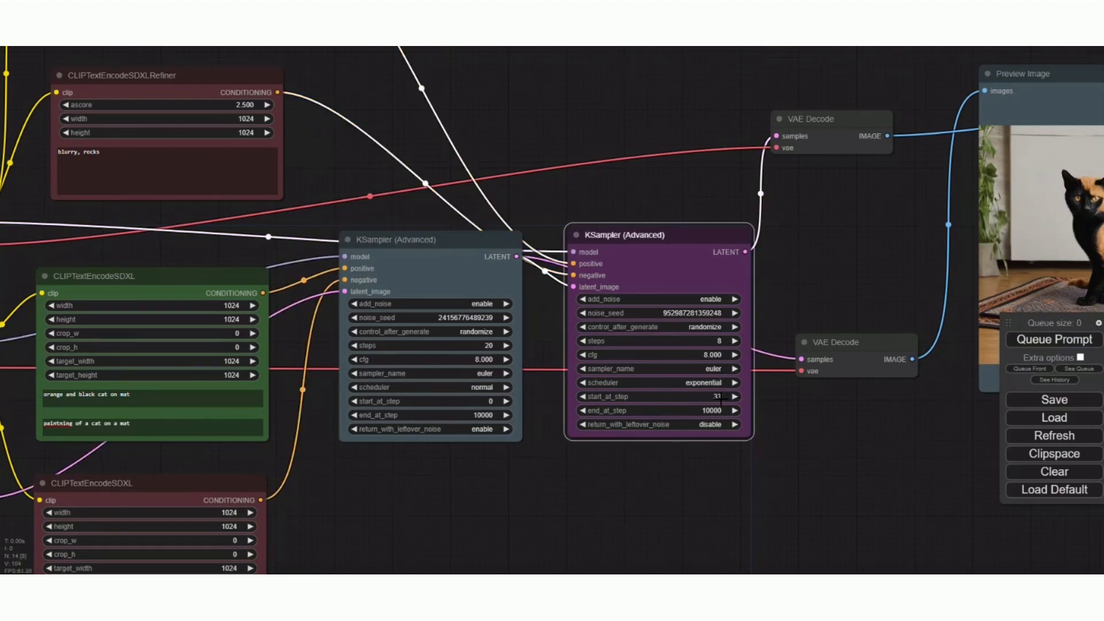
{"action": "left_click", "coordinate": [719, 397]}
{"action": "key", "text": "BackSpace"}
{"action": "key", "text": "BackSpace"}
{"action": "type", "text": "20"}
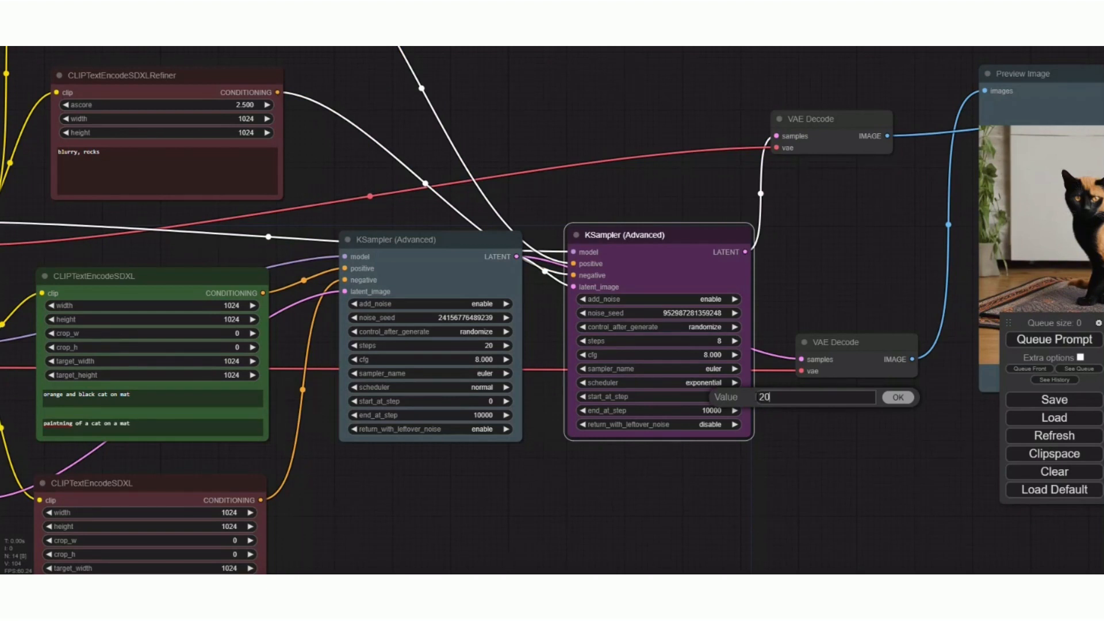
{"action": "key", "text": "Return"}
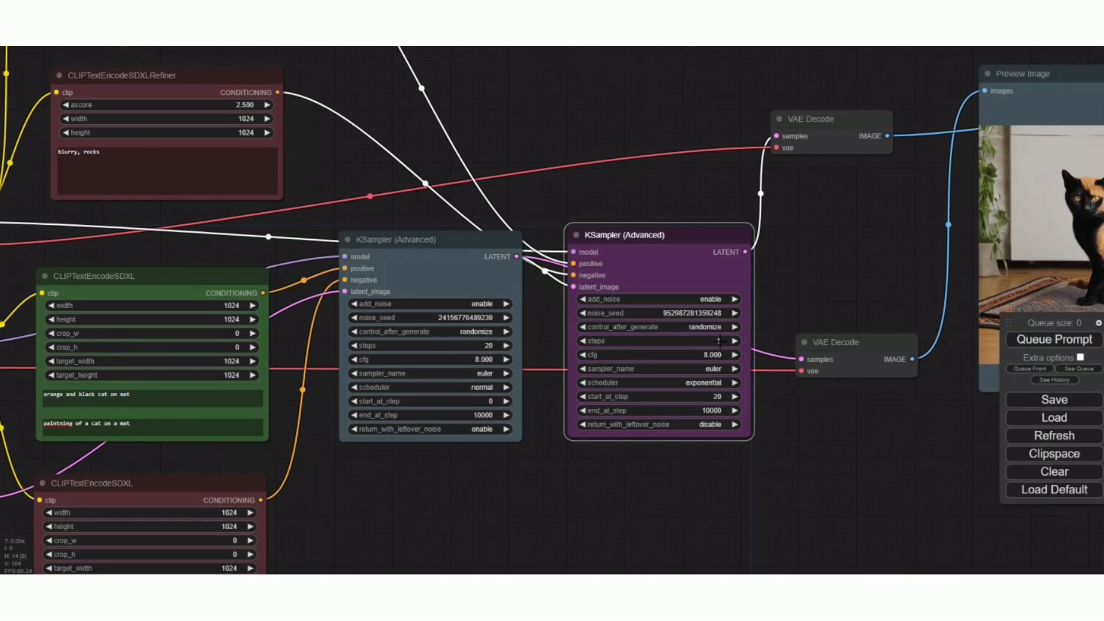
- Set the purple refiner KSampler's steps to 20
{"action": "left_click", "coordinate": [719, 341]}
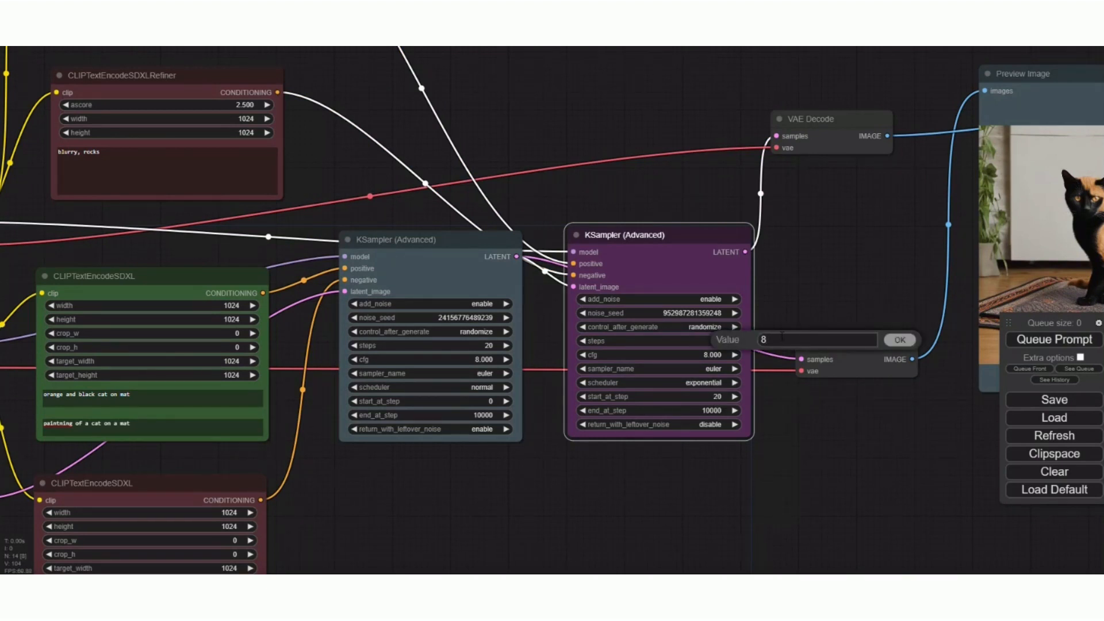
{"action": "key", "text": "BackSpace"}
{"action": "type", "text": "20"}
{"action": "left_click", "coordinate": [900, 340]}
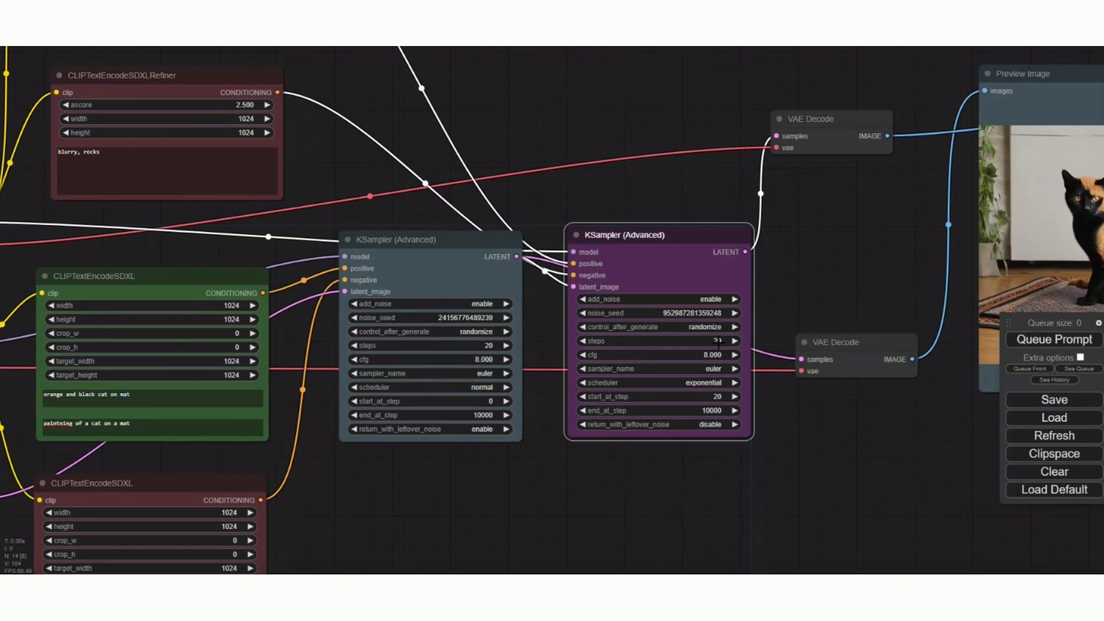
{"action": "left_click", "coordinate": [720, 341]}
{"action": "left_click", "coordinate": [834, 304]}
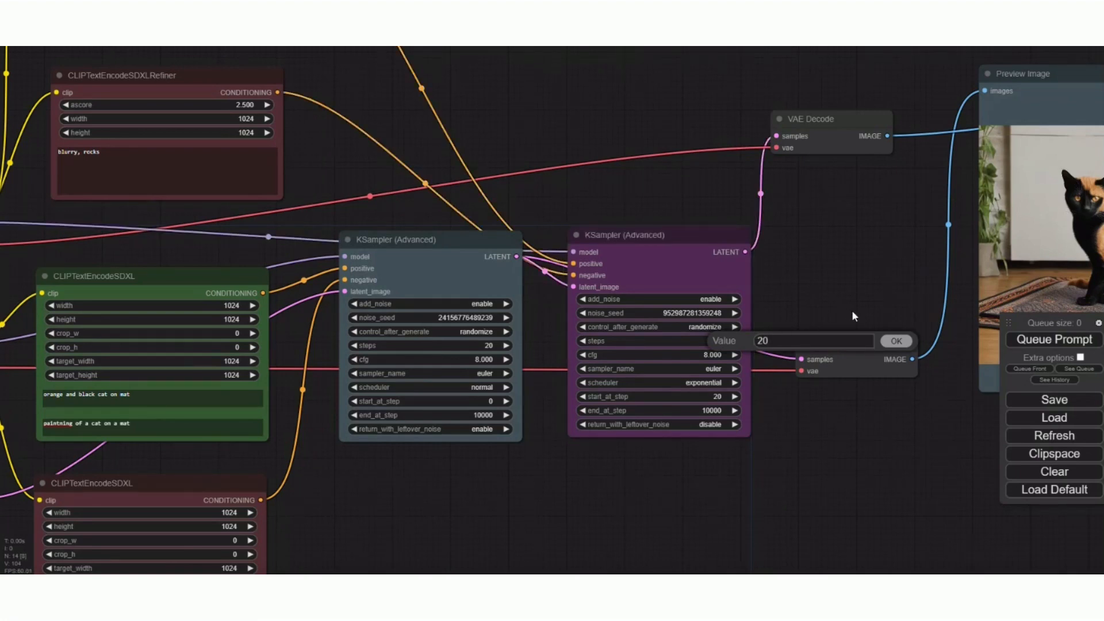
{"action": "left_click", "coordinate": [890, 340]}
- Bring both image nodes into view and queue the prompt to generate a new batch of cat images
{"action": "left_click_drag", "start_coordinate": [864, 308], "coordinate": [664, 323]}
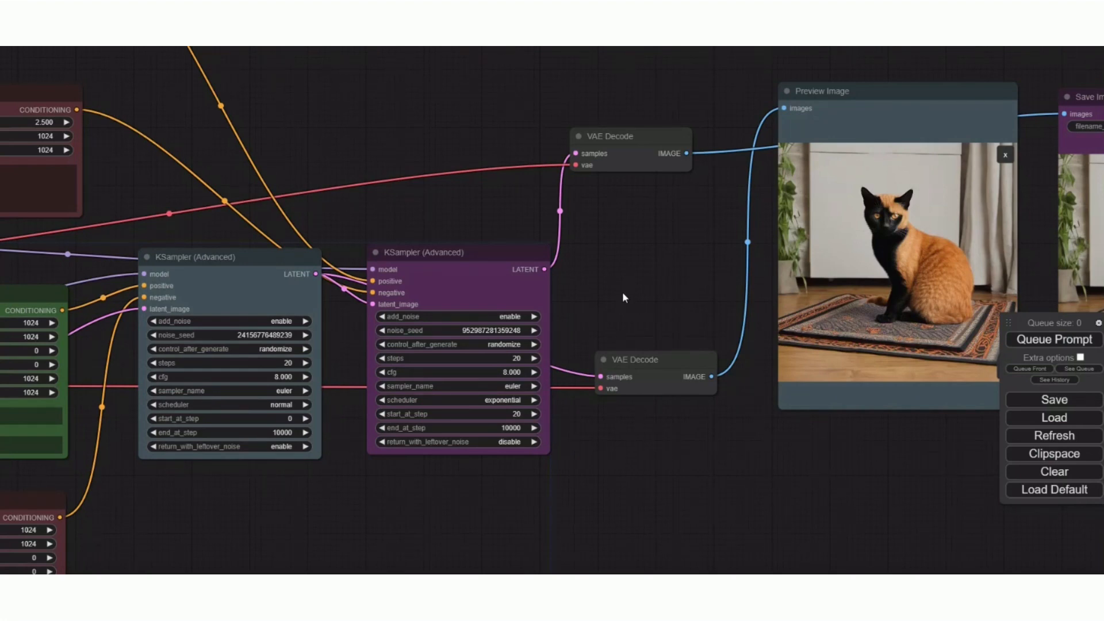
{"action": "left_click_drag", "start_coordinate": [680, 289], "coordinate": [423, 334]}
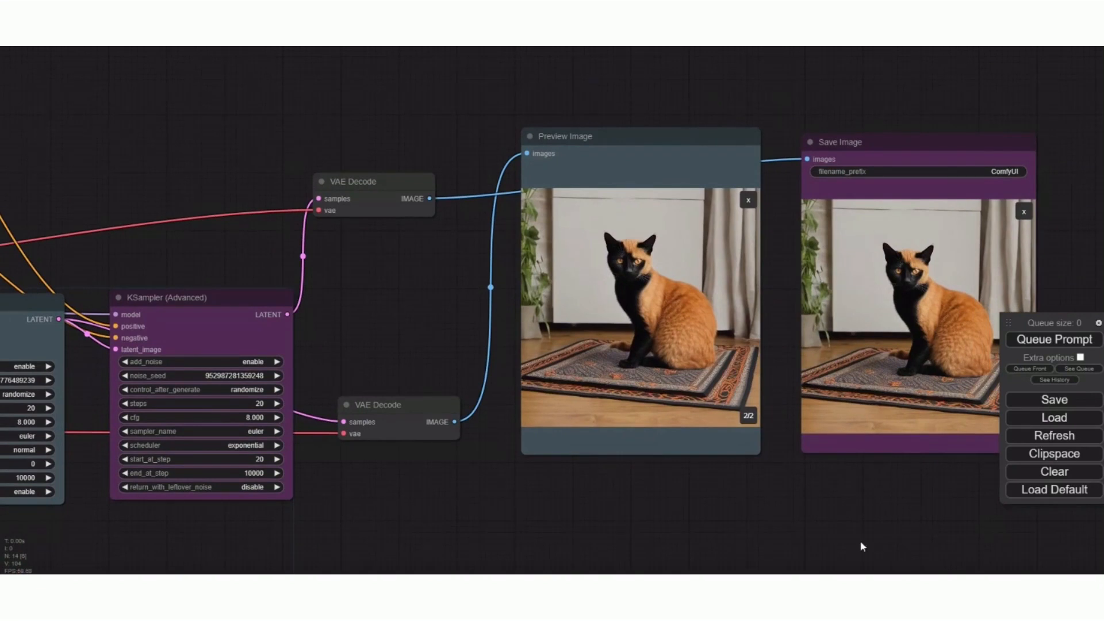
{"action": "left_click_drag", "start_coordinate": [824, 513], "coordinate": [738, 517]}
{"action": "left_click", "coordinate": [1035, 341]}
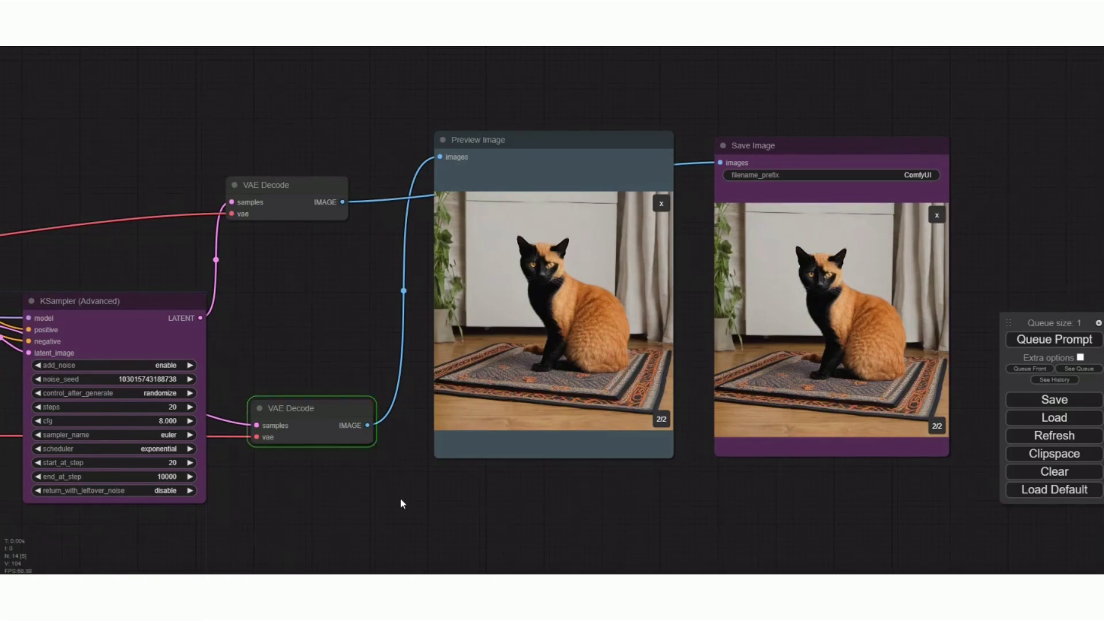
{"action": "left_click_drag", "start_coordinate": [408, 501], "coordinate": [371, 489]}
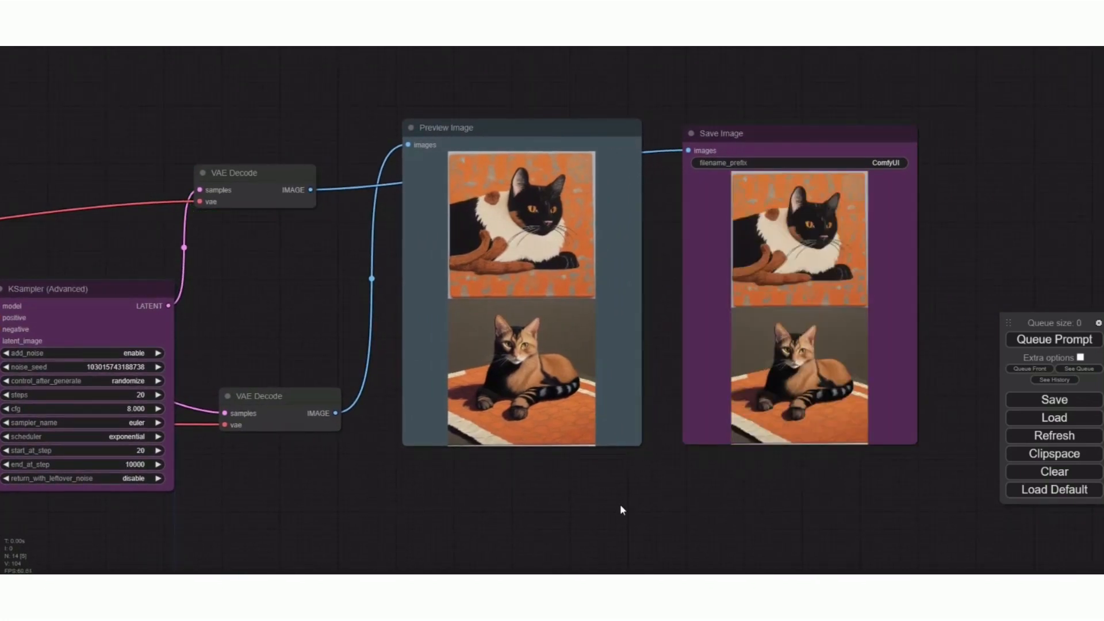
- Enlarge the first cat image in the Preview Image and Save Image nodes and compare the two up close
{"action": "left_click", "coordinate": [516, 374]}
{"action": "left_click", "coordinate": [746, 348]}
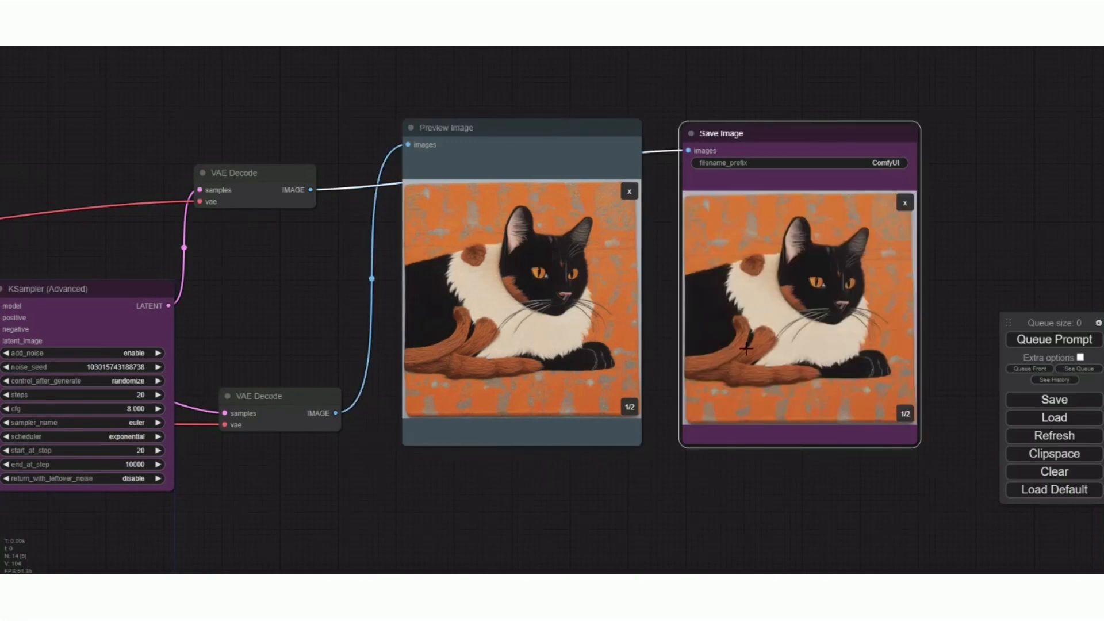
{"action": "scroll", "coordinate": [758, 396], "scroll_direction": "up", "scroll_amount": 4}
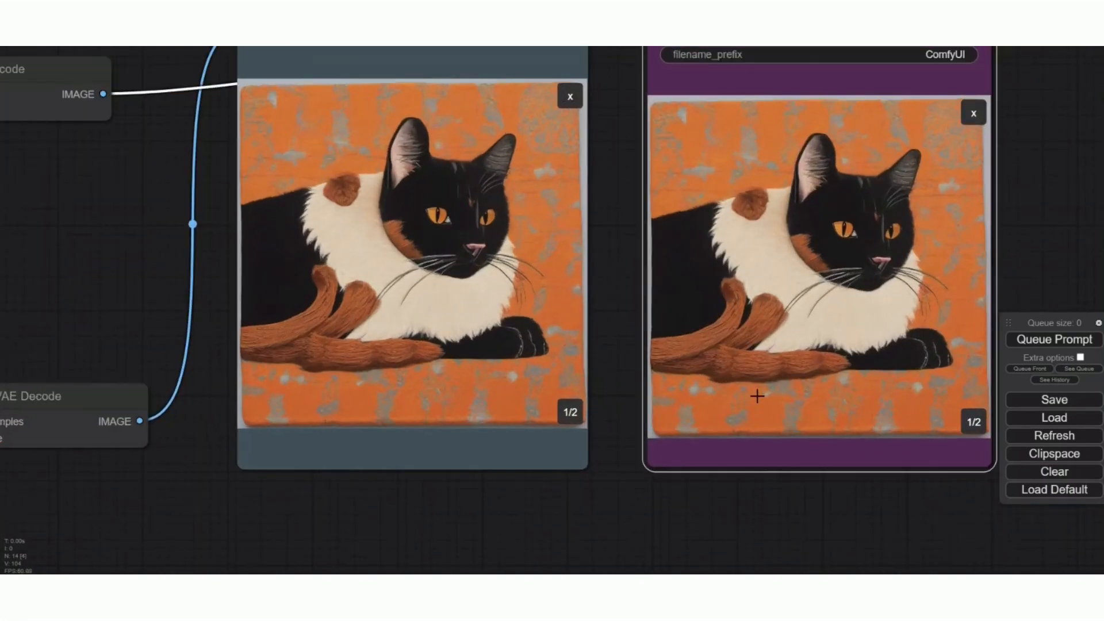
{"action": "scroll", "coordinate": [758, 395], "scroll_direction": "up", "scroll_amount": 3}
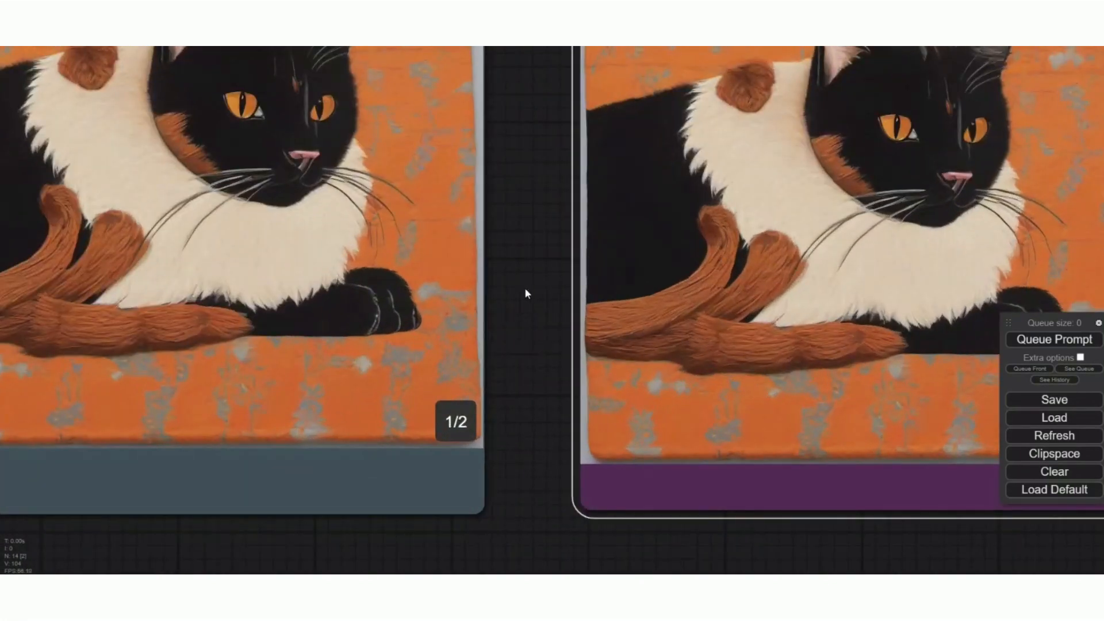
{"action": "left_click_drag", "start_coordinate": [522, 309], "coordinate": [547, 447]}
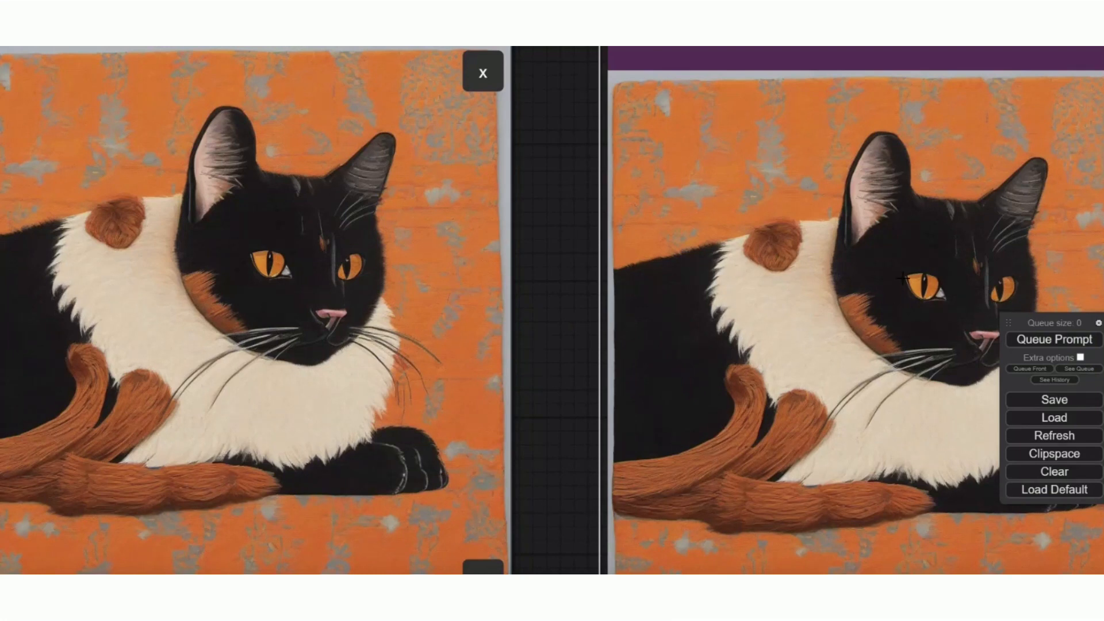
{"action": "left_click_drag", "start_coordinate": [571, 123], "coordinate": [375, 133]}
{"action": "scroll", "coordinate": [807, 340], "scroll_direction": "down", "scroll_amount": 1}
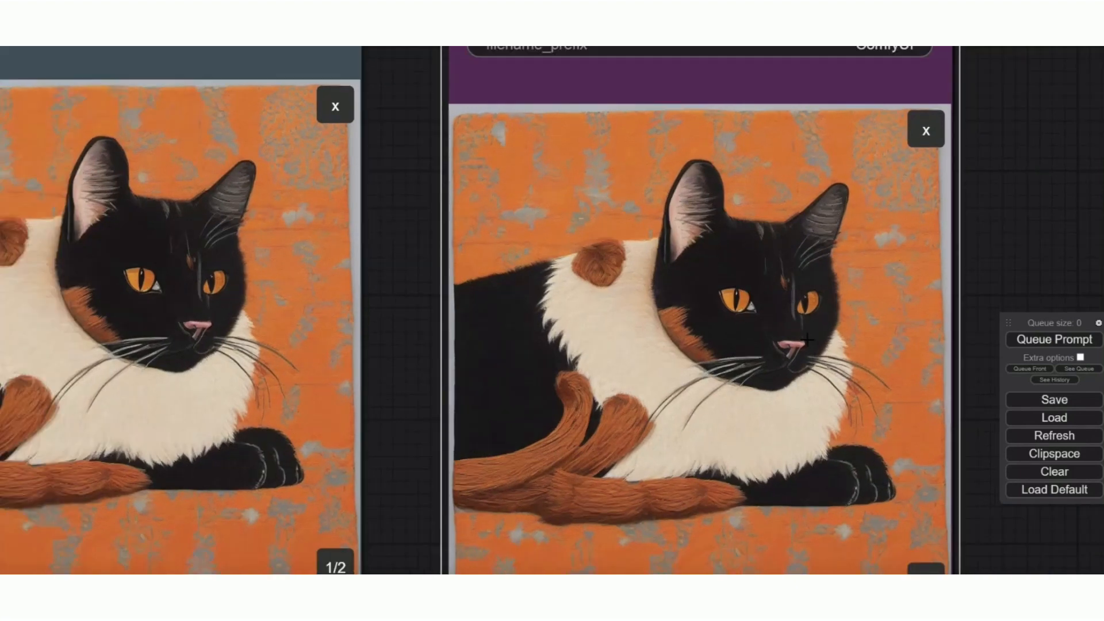
- Stack the image nodes beside their decoders, with Save Image above Preview Image
{"action": "scroll", "coordinate": [807, 339], "scroll_direction": "down", "scroll_amount": 9}
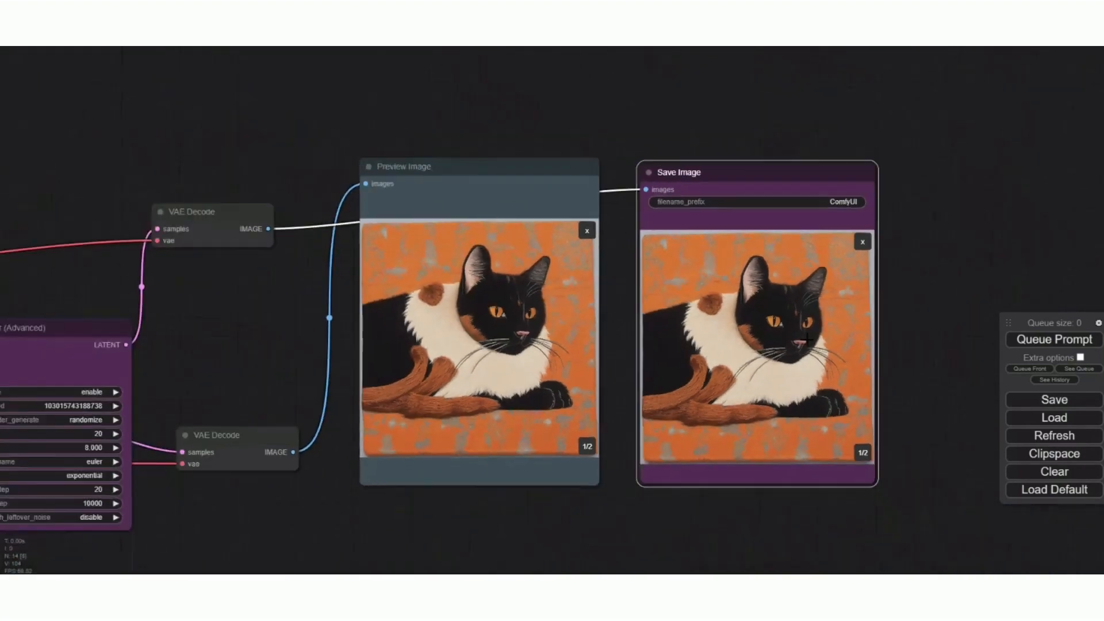
{"action": "scroll", "coordinate": [802, 345], "scroll_direction": "down", "scroll_amount": 5}
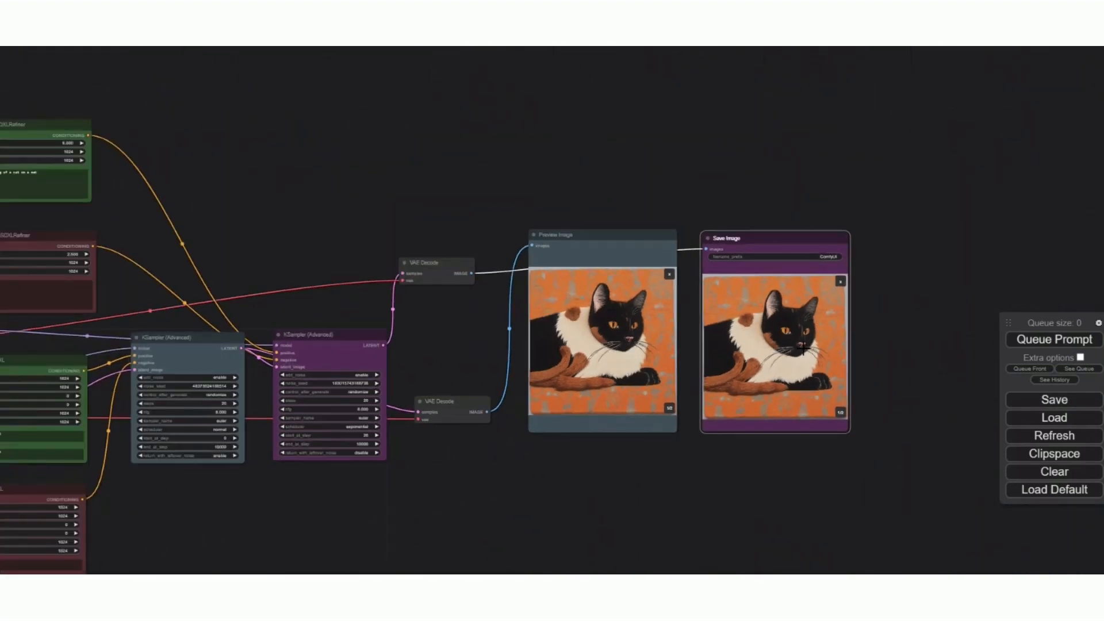
{"action": "left_click_drag", "start_coordinate": [639, 246], "coordinate": [654, 325]}
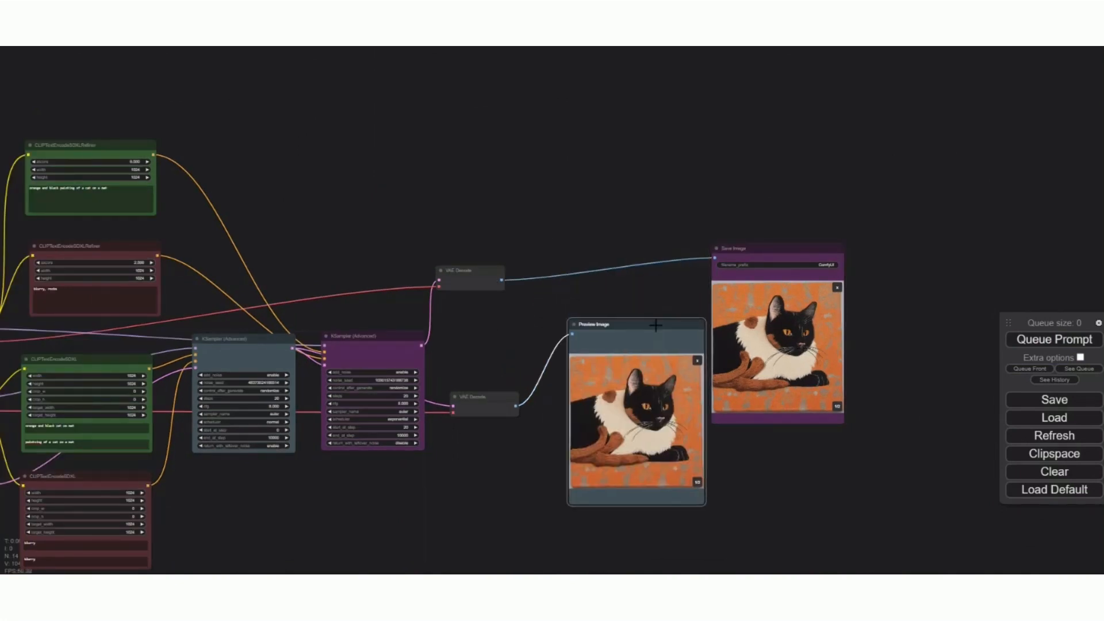
{"action": "left_click_drag", "start_coordinate": [785, 248], "coordinate": [635, 118]}
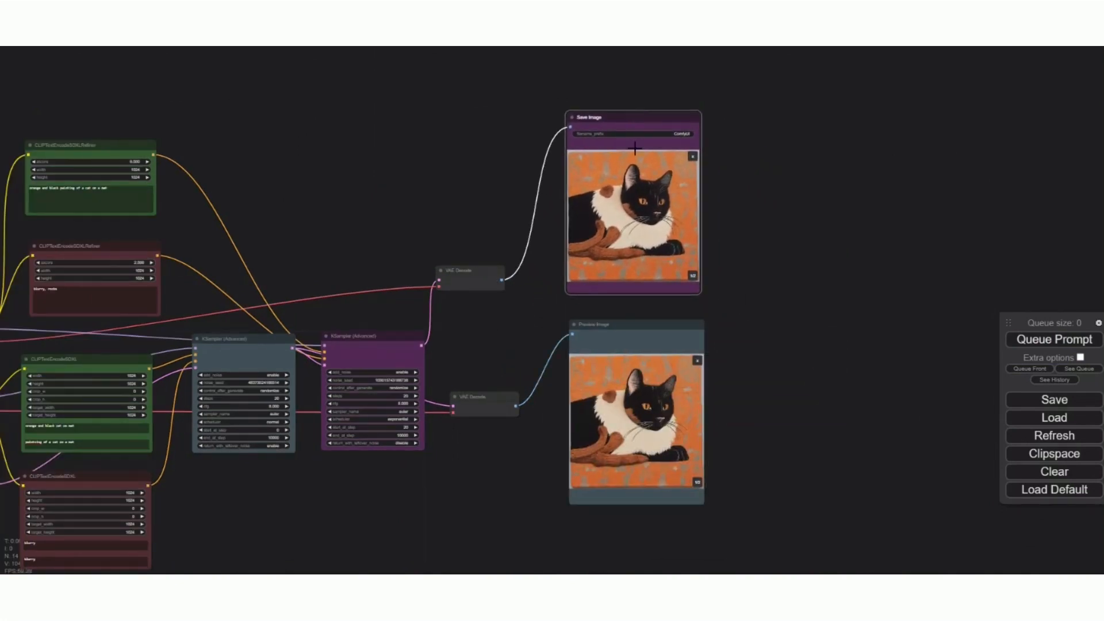
{"action": "left_click_drag", "start_coordinate": [639, 323], "coordinate": [630, 315]}
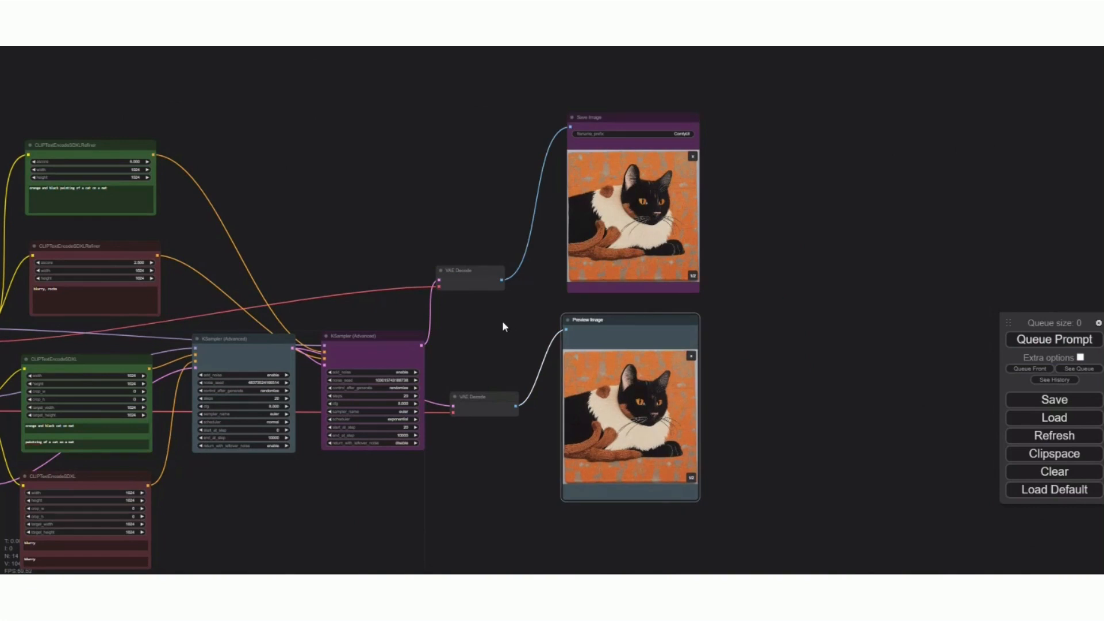
- Examine the finished graph from the checkpoint loaders and text encoders through both samplers to the decoders
{"action": "left_click_drag", "start_coordinate": [502, 319], "coordinate": [806, 309]}
{"action": "scroll", "coordinate": [457, 306], "scroll_direction": "up", "scroll_amount": 4}
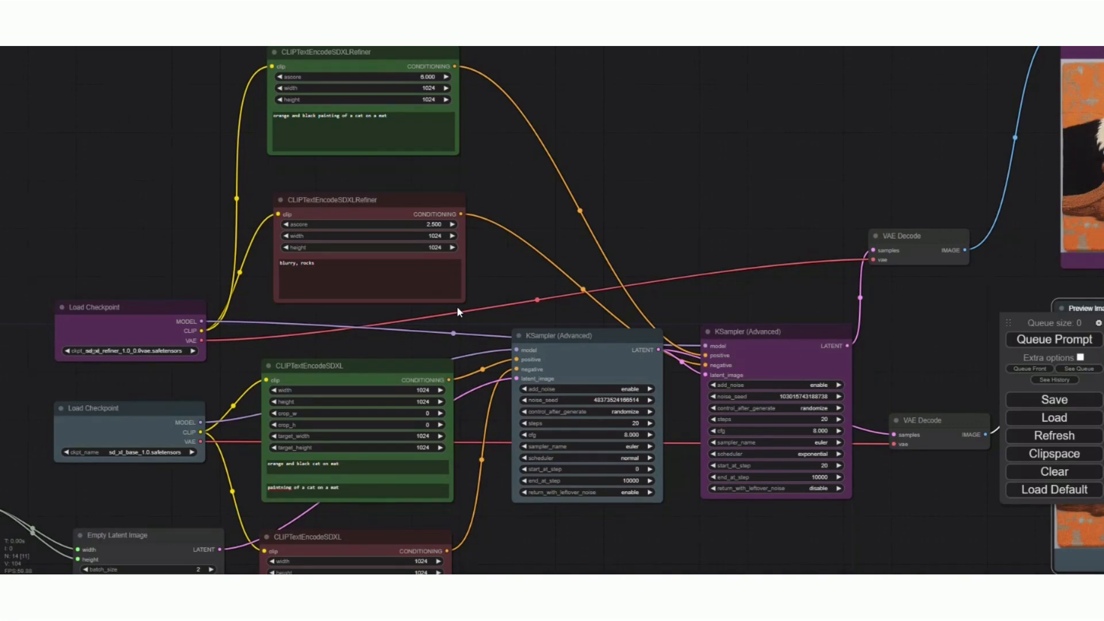
{"action": "left_click_drag", "start_coordinate": [576, 215], "coordinate": [766, 159]}
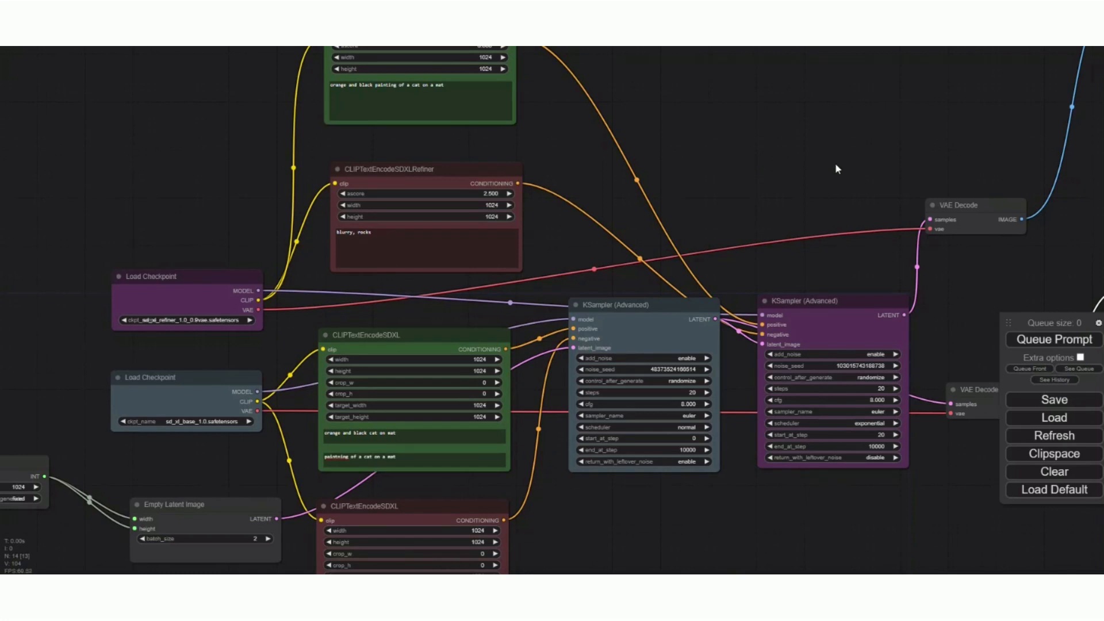
{"action": "left_click_drag", "start_coordinate": [835, 169], "coordinate": [742, 176]}
{"action": "scroll", "coordinate": [741, 342], "scroll_direction": "up", "scroll_amount": 4}
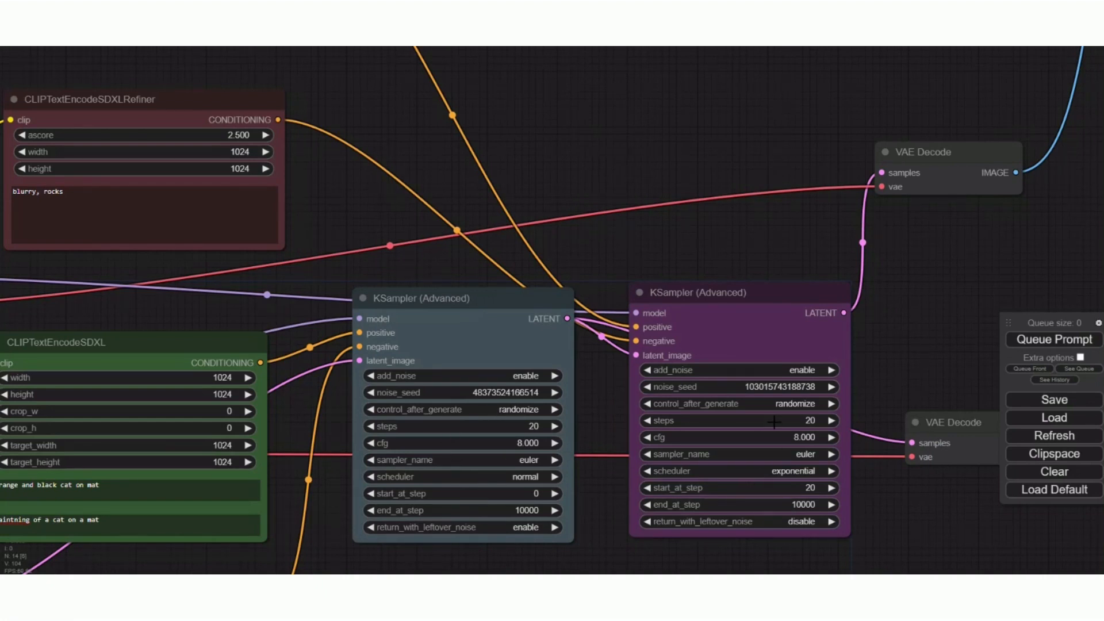
{"action": "scroll", "coordinate": [657, 139], "scroll_direction": "down", "scroll_amount": 2}
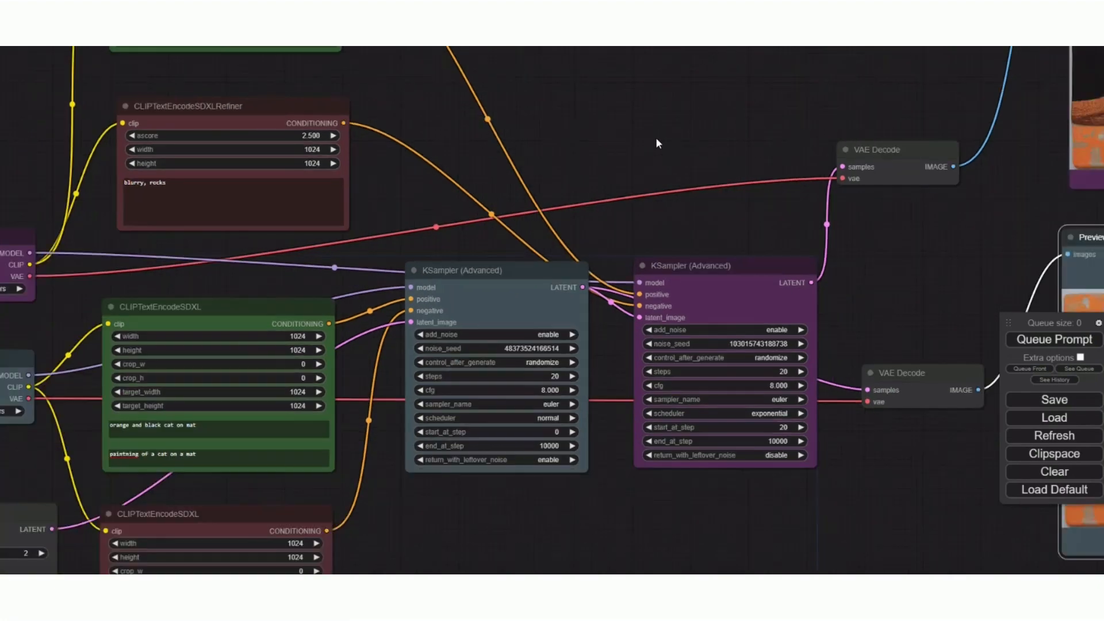
{"action": "scroll", "coordinate": [658, 144], "scroll_direction": "down", "scroll_amount": 2}
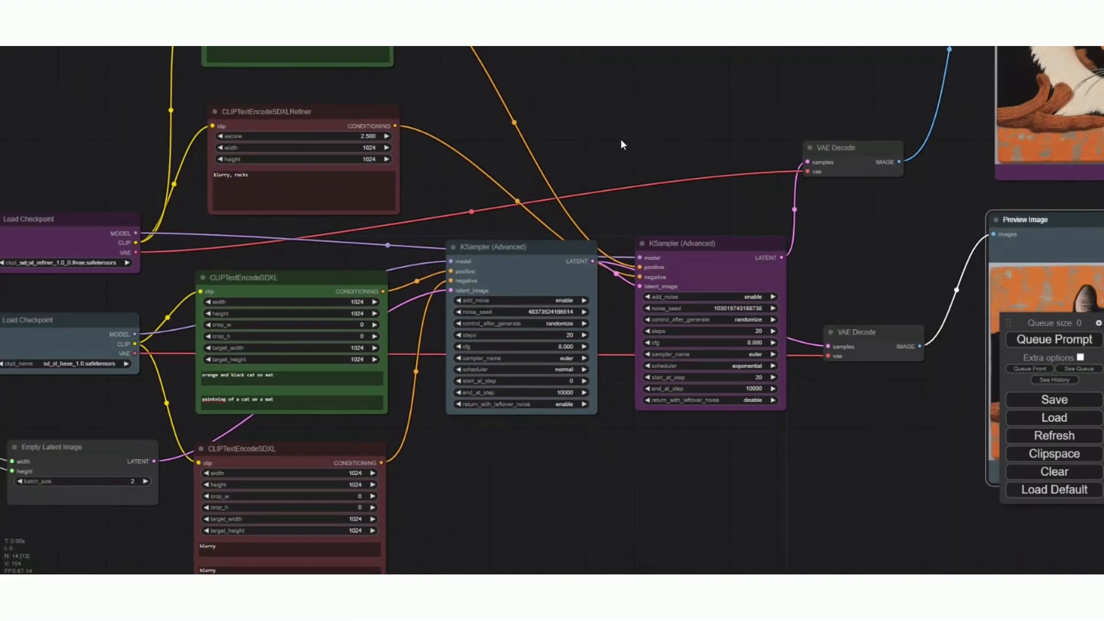
{"action": "scroll", "coordinate": [602, 147], "scroll_direction": "down", "scroll_amount": 1}
{"action": "left_click_drag", "start_coordinate": [602, 148], "coordinate": [696, 201]}
{"action": "scroll", "coordinate": [746, 240], "scroll_direction": "down", "scroll_amount": 1}
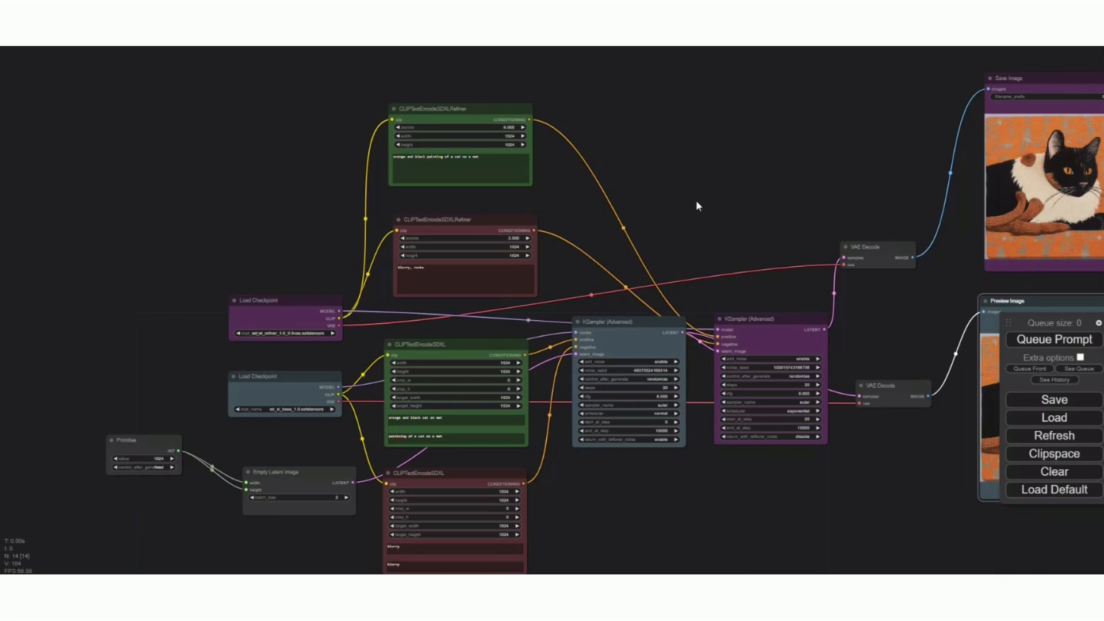
- Add a Load LoRA node in the empty canvas area beside the refiner text encoders
{"action": "right_click", "coordinate": [650, 151]}
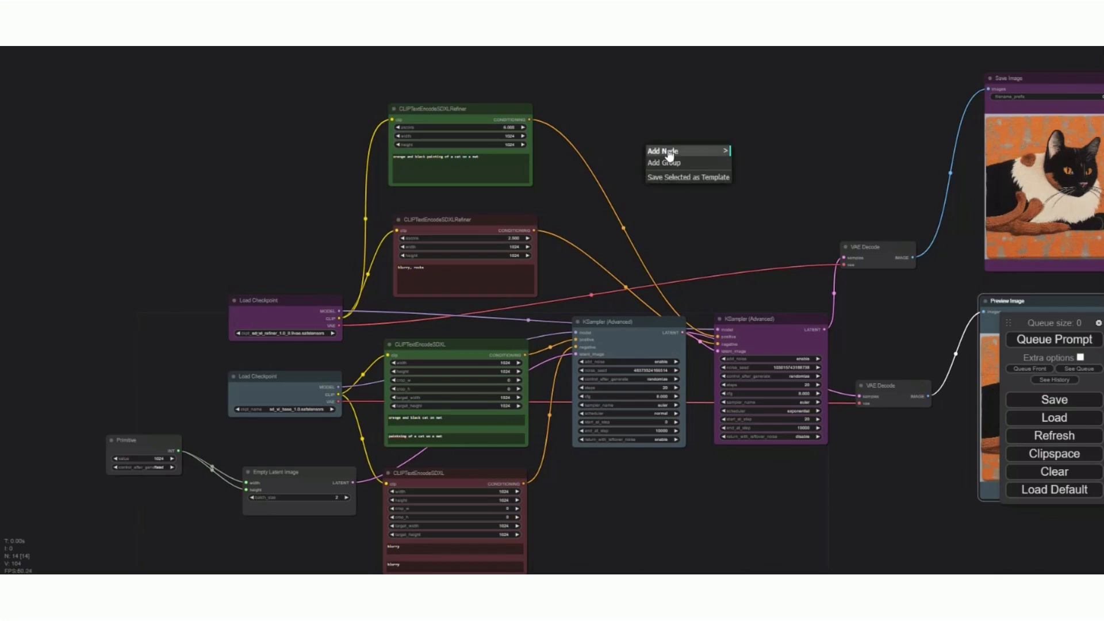
{"action": "left_click", "coordinate": [669, 154]}
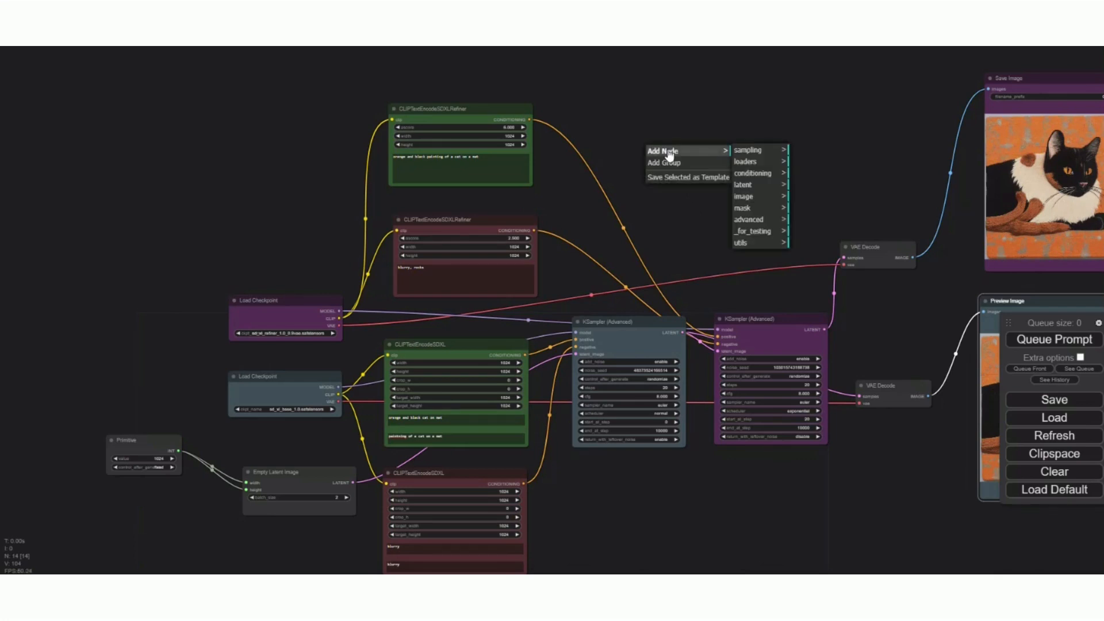
{"action": "left_click", "coordinate": [758, 162]}
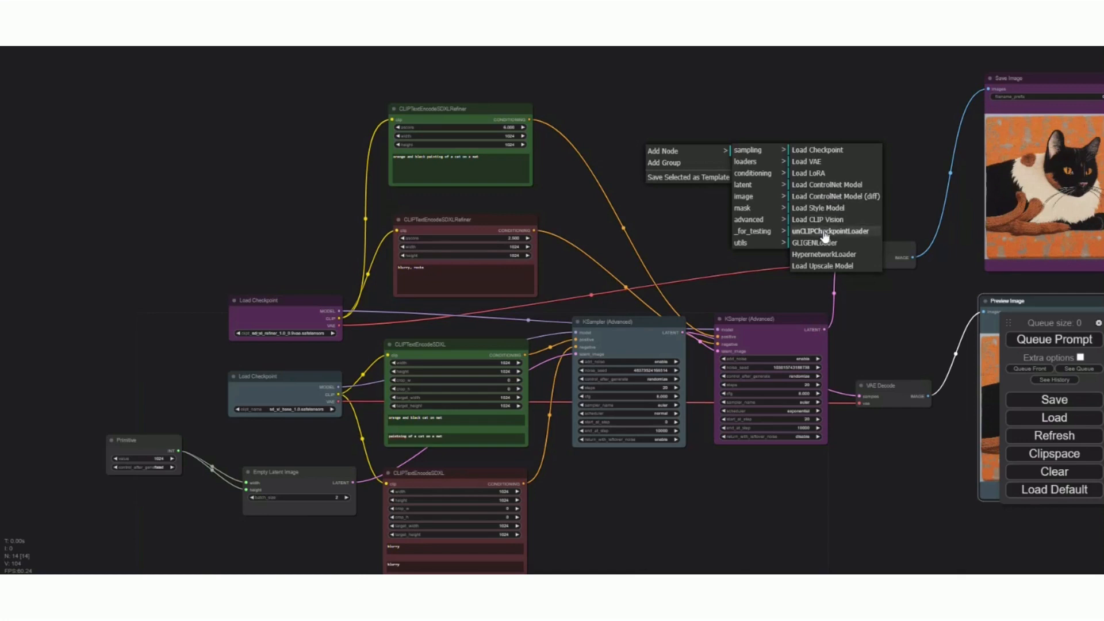
{"action": "left_click", "coordinate": [824, 174]}
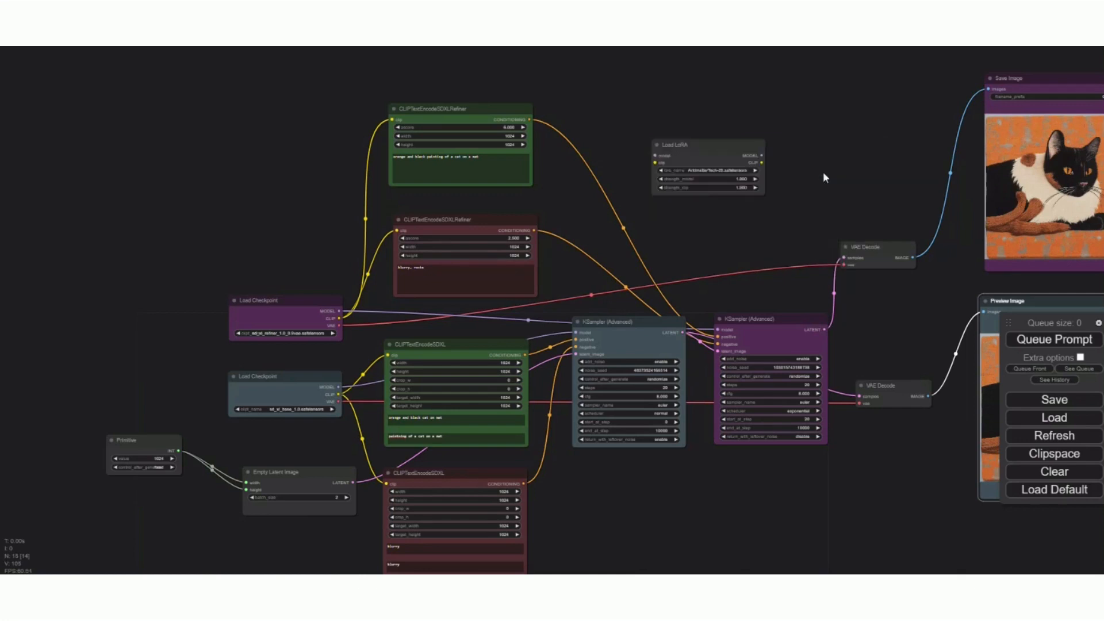
{"action": "scroll", "coordinate": [825, 177], "scroll_direction": "up", "scroll_amount": 8}
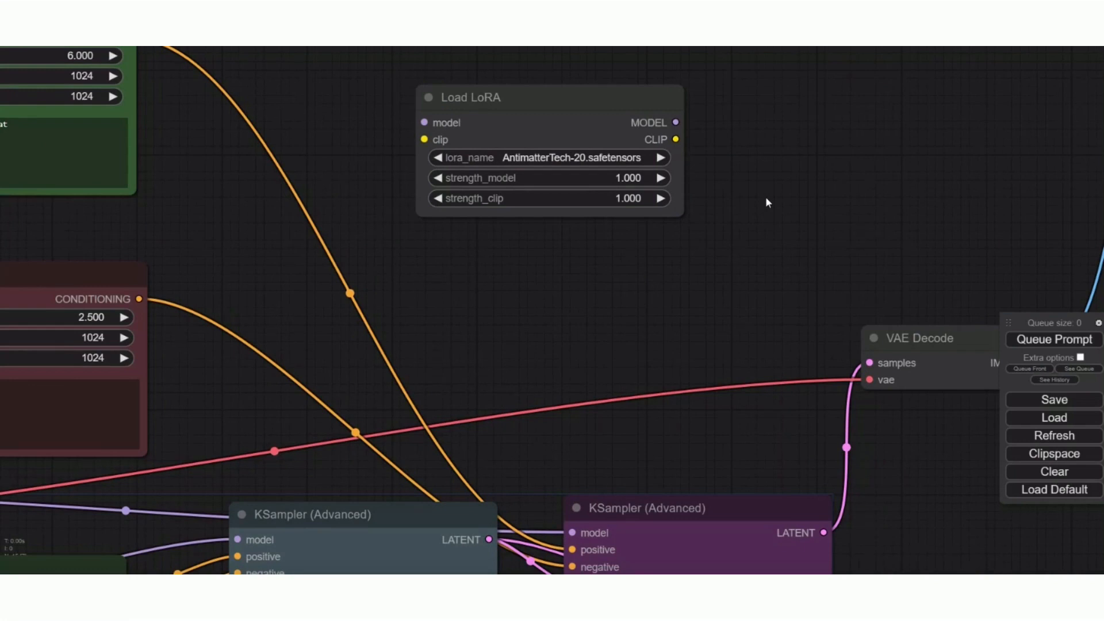
{"action": "left_click_drag", "start_coordinate": [746, 174], "coordinate": [831, 259]}
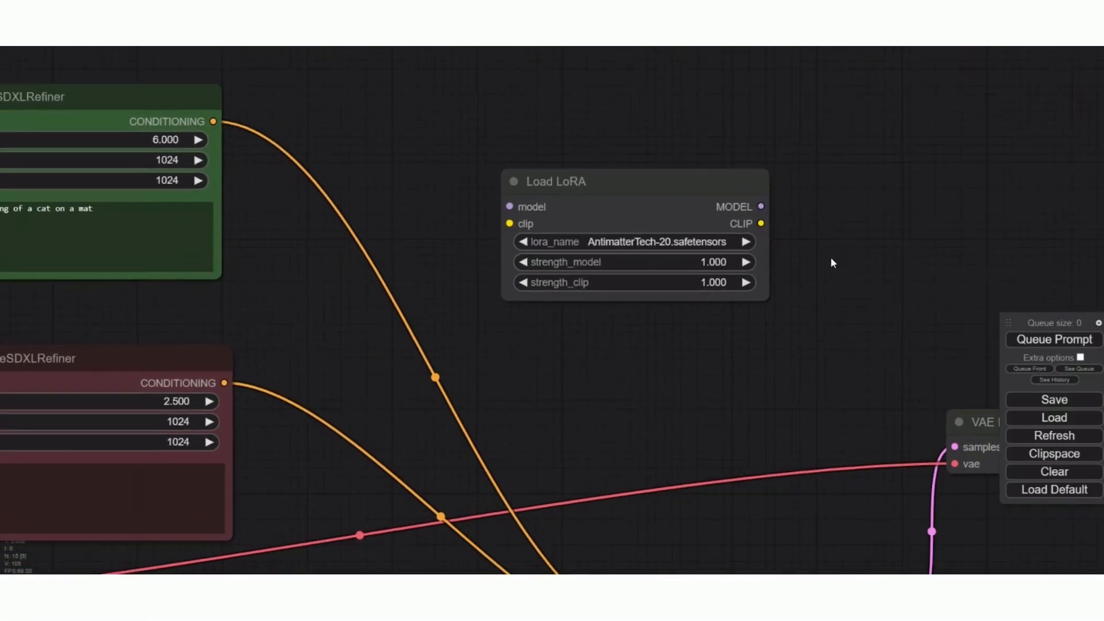
{"action": "left_click", "coordinate": [567, 182]}
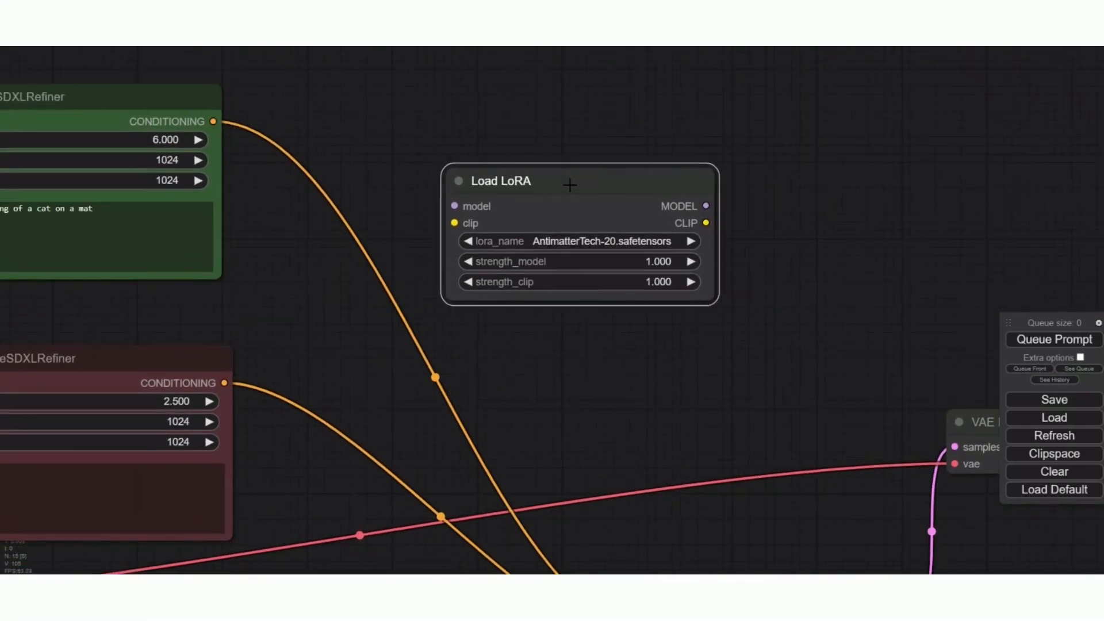
- Shift both CLIPTextEncodeSDXLRefiner nodes to the right and place Load LoRA between them and the refiner checkpoint loader
{"action": "scroll", "coordinate": [811, 224], "scroll_direction": "up", "scroll_amount": 1}
{"action": "scroll", "coordinate": [820, 227], "scroll_direction": "down", "scroll_amount": 6}
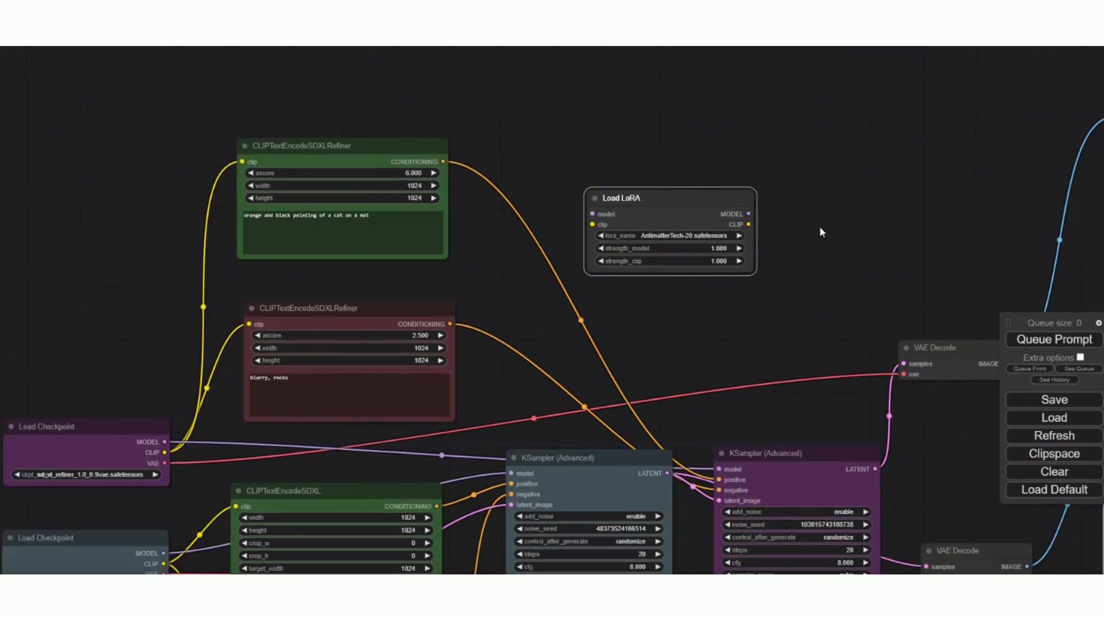
{"action": "left_click_drag", "start_coordinate": [669, 196], "coordinate": [101, 205]}
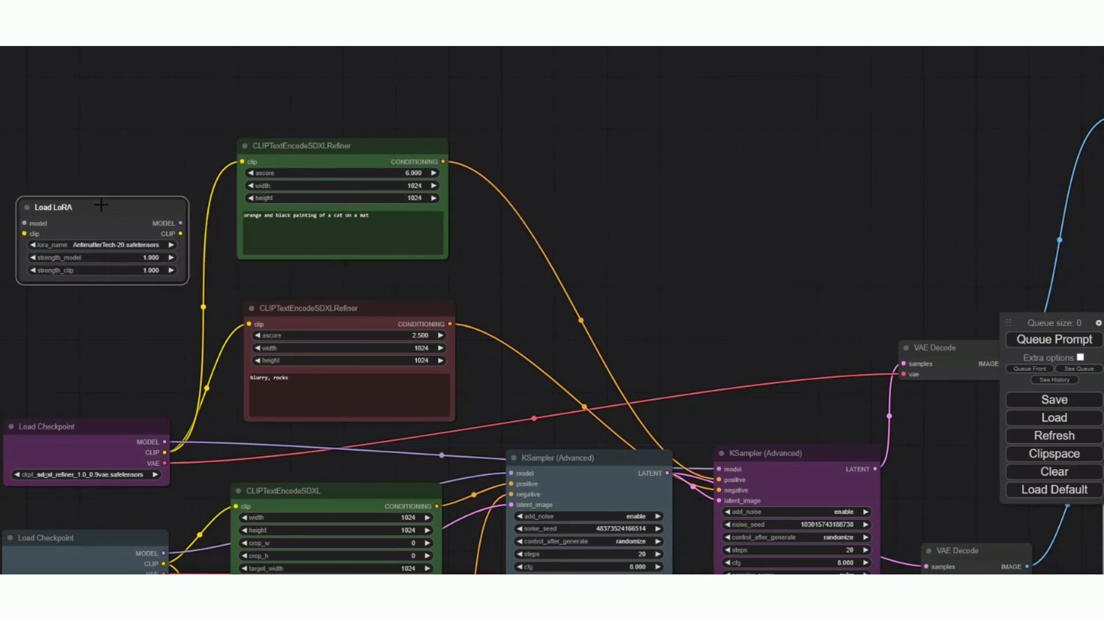
{"action": "left_click_drag", "start_coordinate": [163, 320], "coordinate": [321, 338]}
{"action": "left_click", "coordinate": [500, 167]}
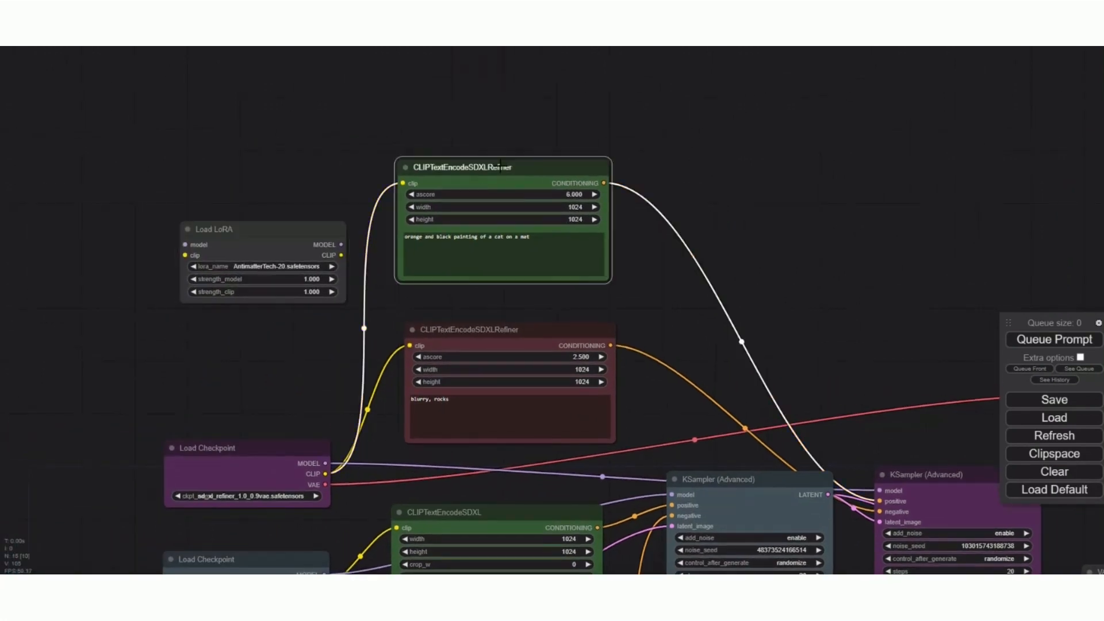
{"action": "left_click_drag", "start_coordinate": [500, 167], "coordinate": [617, 168]}
{"action": "left_click_drag", "start_coordinate": [498, 327], "coordinate": [606, 318]}
{"action": "left_click_drag", "start_coordinate": [276, 228], "coordinate": [404, 248]}
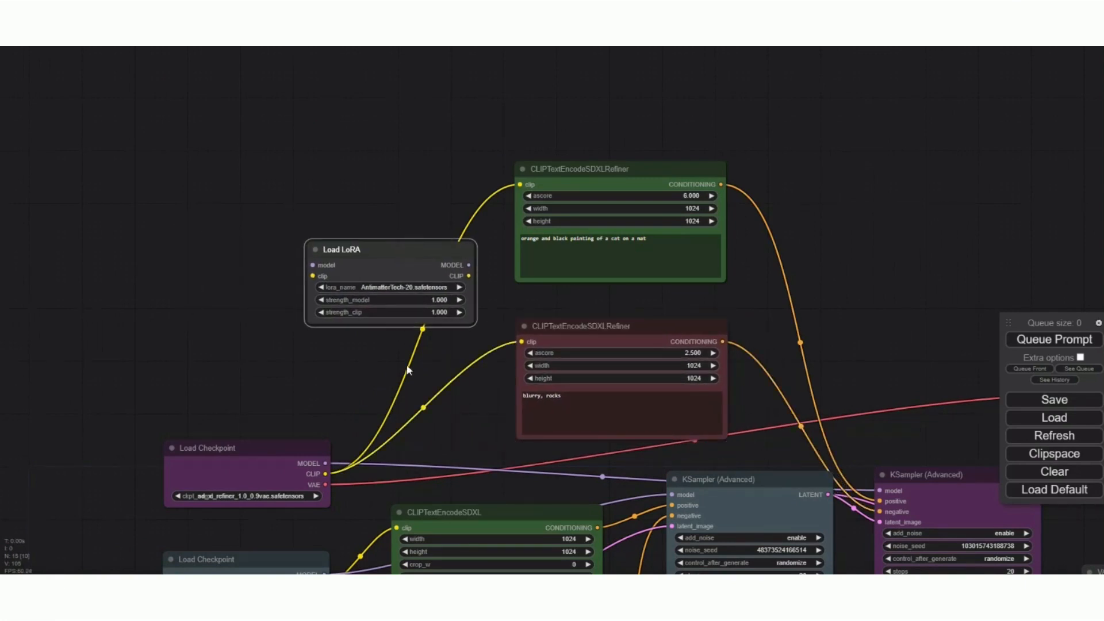
- Move the refiner checkpoint loader up and place Load LoRA between the refiner and base checkpoint loaders
{"action": "scroll", "coordinate": [368, 380], "scroll_direction": "down", "scroll_amount": 1}
{"action": "left_click_drag", "start_coordinate": [246, 386], "coordinate": [163, 218]}
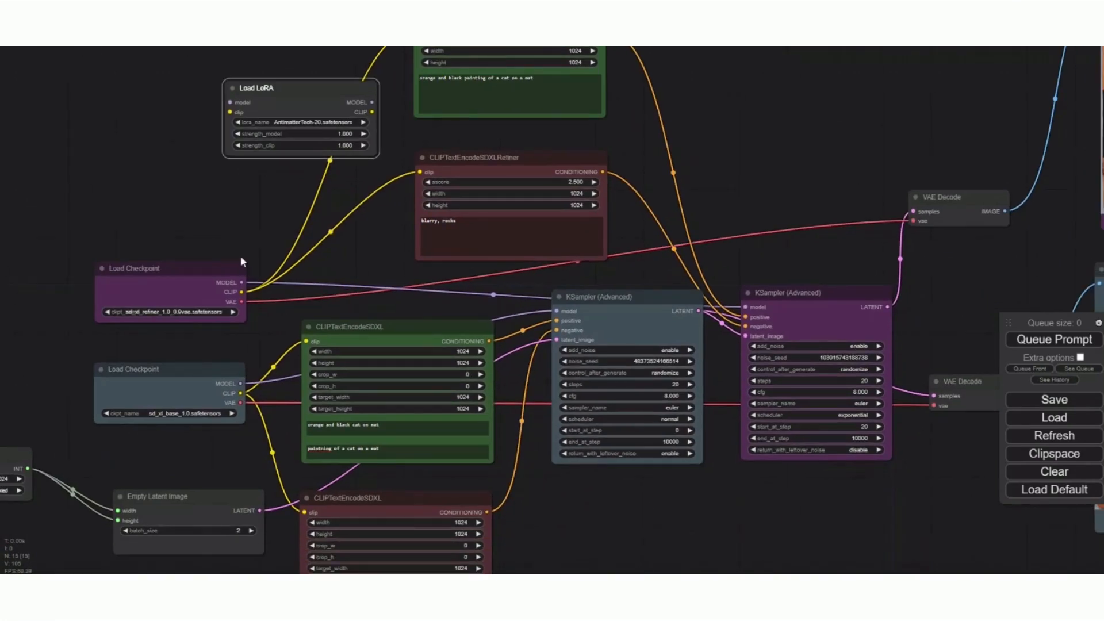
{"action": "left_click", "coordinate": [185, 269]}
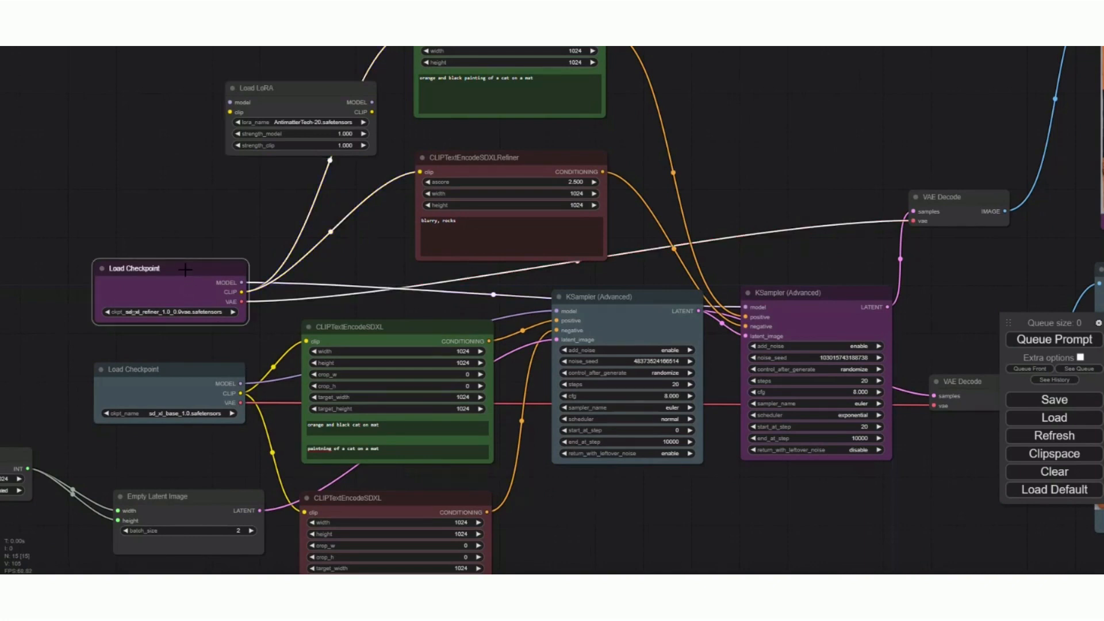
{"action": "left_click_drag", "start_coordinate": [185, 270], "coordinate": [178, 166]}
{"action": "left_click_drag", "start_coordinate": [250, 88], "coordinate": [259, 251]}
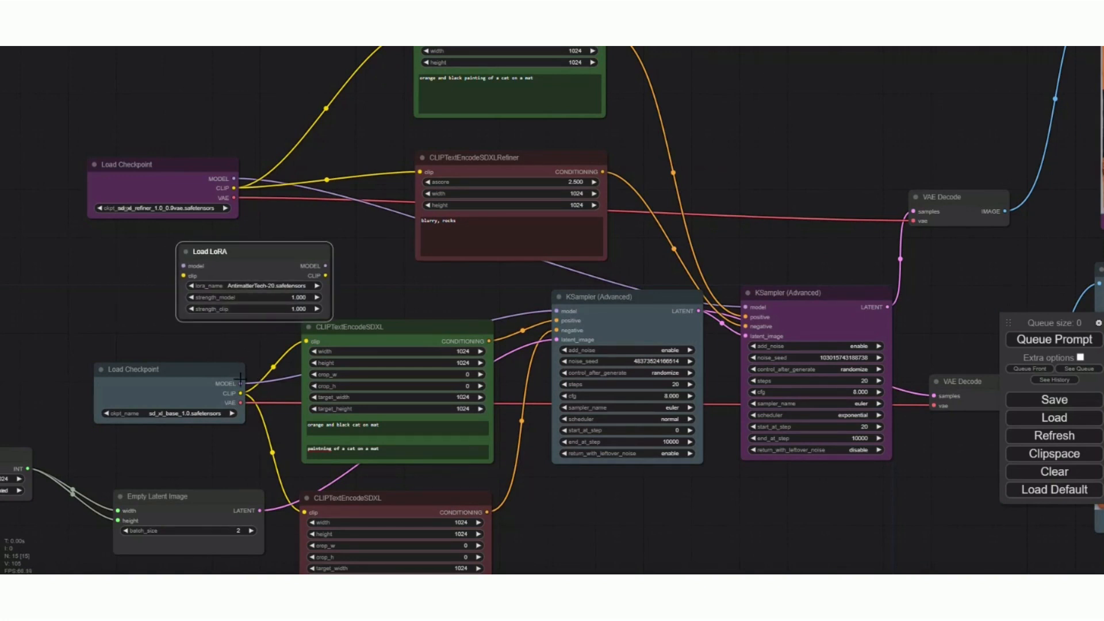
- Connect the base checkpoint's MODEL and CLIP to Load LoRA, and the LoRA's CLIP to the positive CLIPTextEncodeSDXL node
{"action": "left_click_drag", "start_coordinate": [241, 382], "coordinate": [284, 231]}
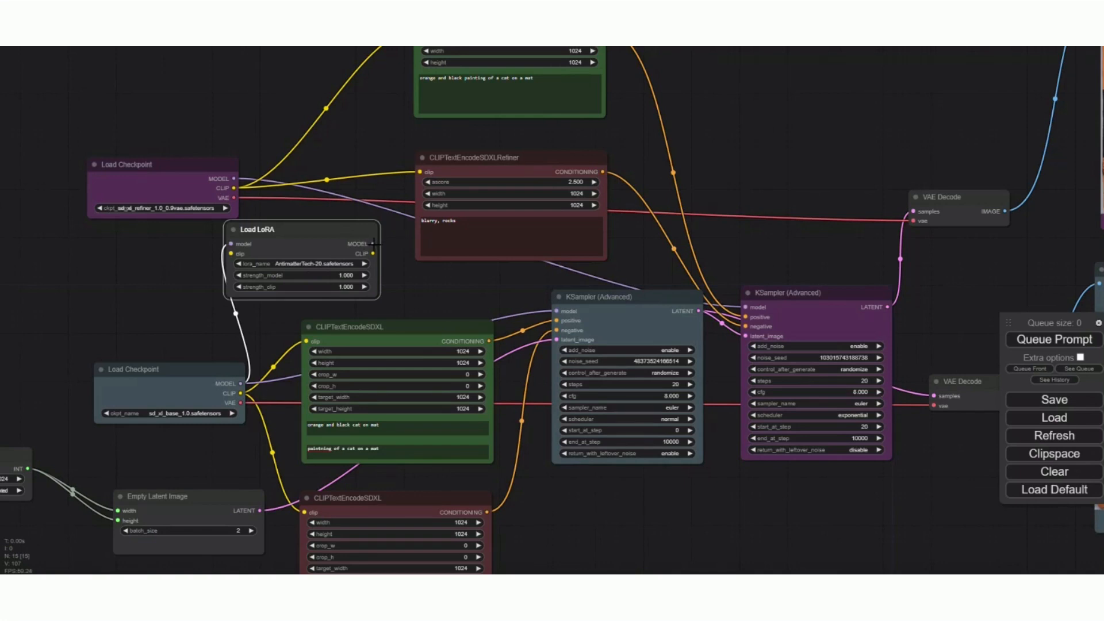
{"action": "left_click_drag", "start_coordinate": [372, 244], "coordinate": [303, 342]}
{"action": "left_click_drag", "start_coordinate": [318, 233], "coordinate": [290, 232]}
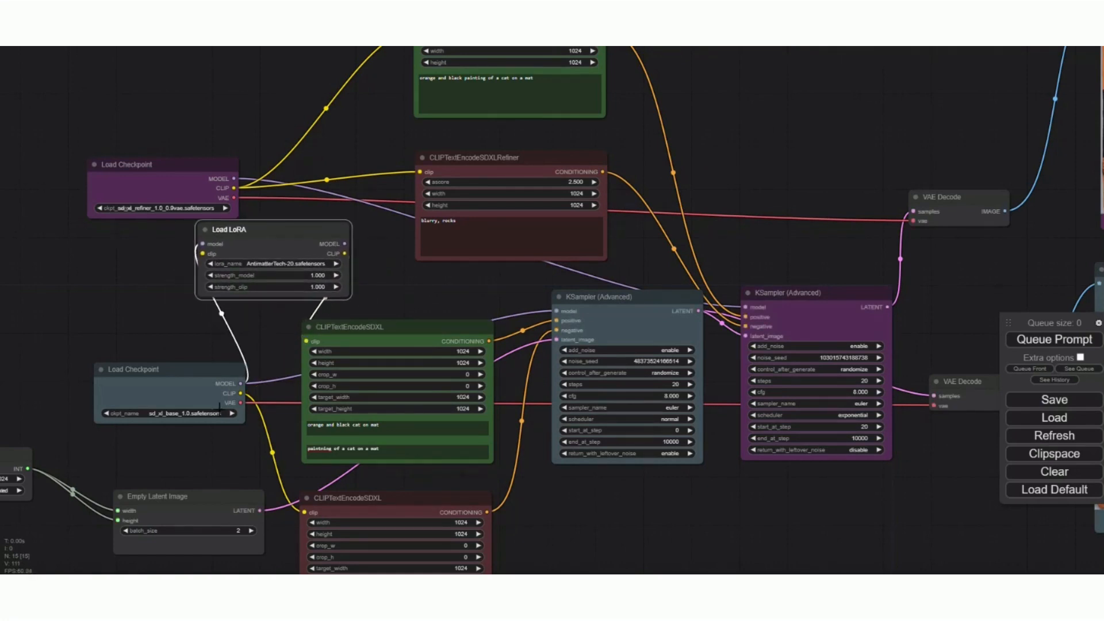
{"action": "left_click_drag", "start_coordinate": [241, 394], "coordinate": [202, 254]}
{"action": "left_click_drag", "start_coordinate": [344, 254], "coordinate": [305, 344]}
- Move Load LoRA and the base checkpoint loader left, and connect the LoRA's MODEL output to the base KSampler's model input
{"action": "left_click_drag", "start_coordinate": [310, 235], "coordinate": [197, 250]}
{"action": "left_click_drag", "start_coordinate": [201, 365], "coordinate": [118, 363]}
{"action": "left_click_drag", "start_coordinate": [198, 346], "coordinate": [268, 356]}
{"action": "left_click_drag", "start_coordinate": [303, 268], "coordinate": [631, 320]}
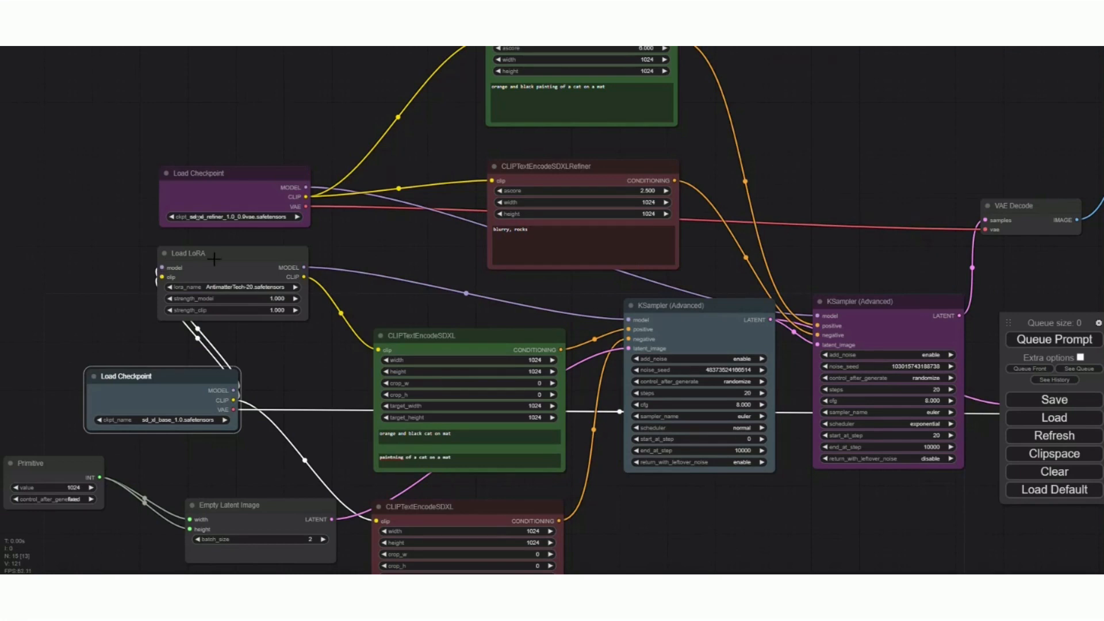
- Color the Load LoRA node blue like the base nodes and position the base checkpoint loader to its left
{"action": "left_click_drag", "start_coordinate": [219, 253], "coordinate": [261, 258]}
{"action": "right_click", "coordinate": [259, 253]}
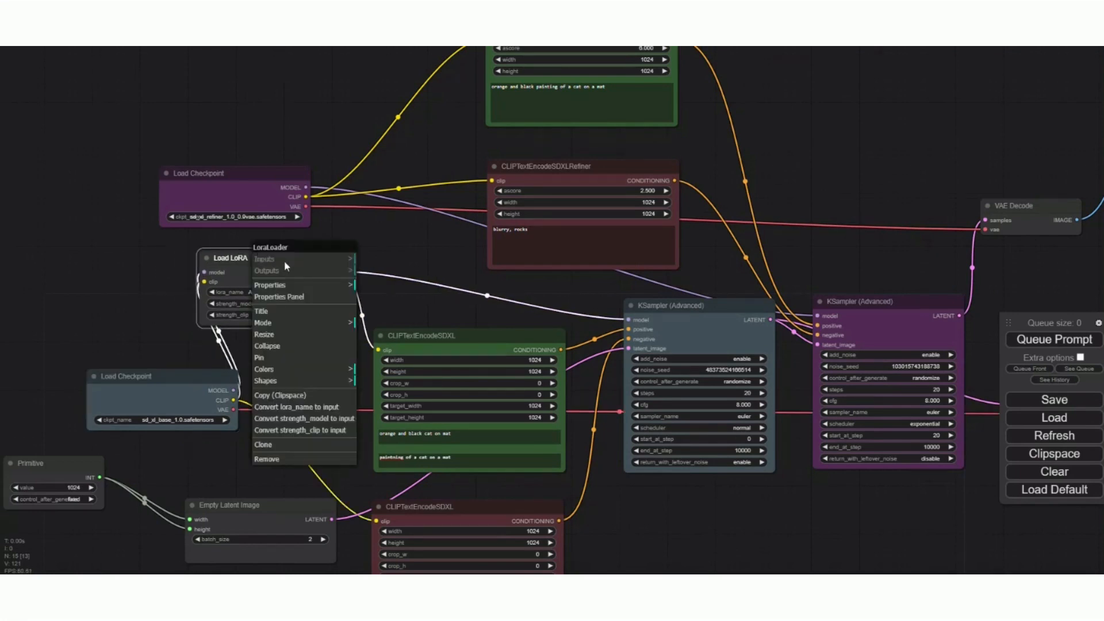
{"action": "left_click", "coordinate": [284, 370]}
{"action": "left_click", "coordinate": [378, 429]}
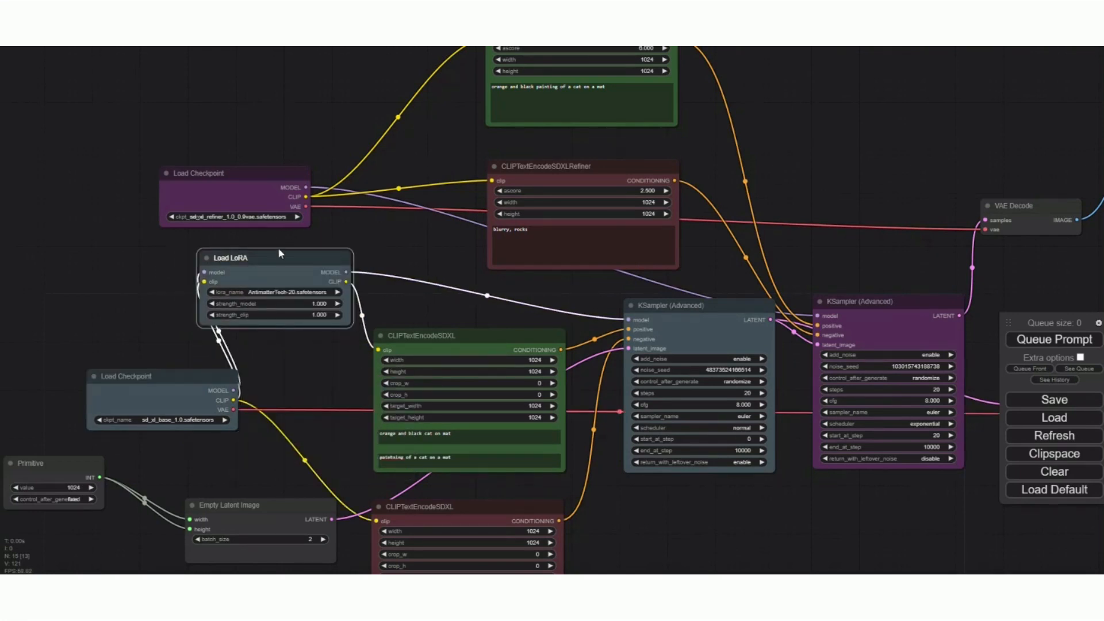
{"action": "left_click_drag", "start_coordinate": [182, 375], "coordinate": [99, 319]}
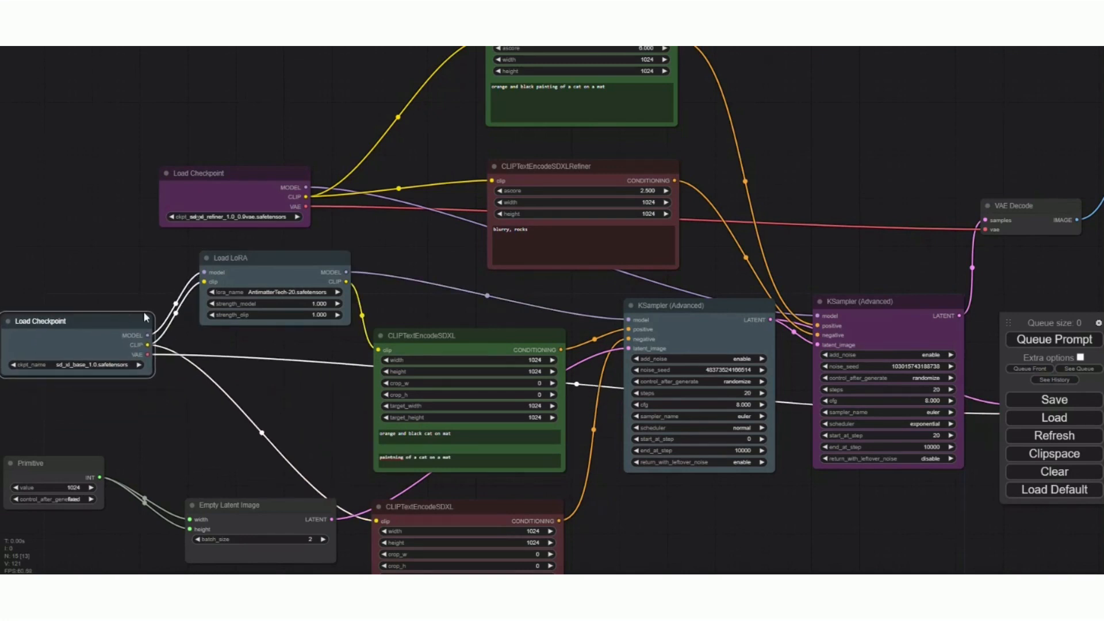
{"action": "left_click_drag", "start_coordinate": [249, 253], "coordinate": [237, 277]}
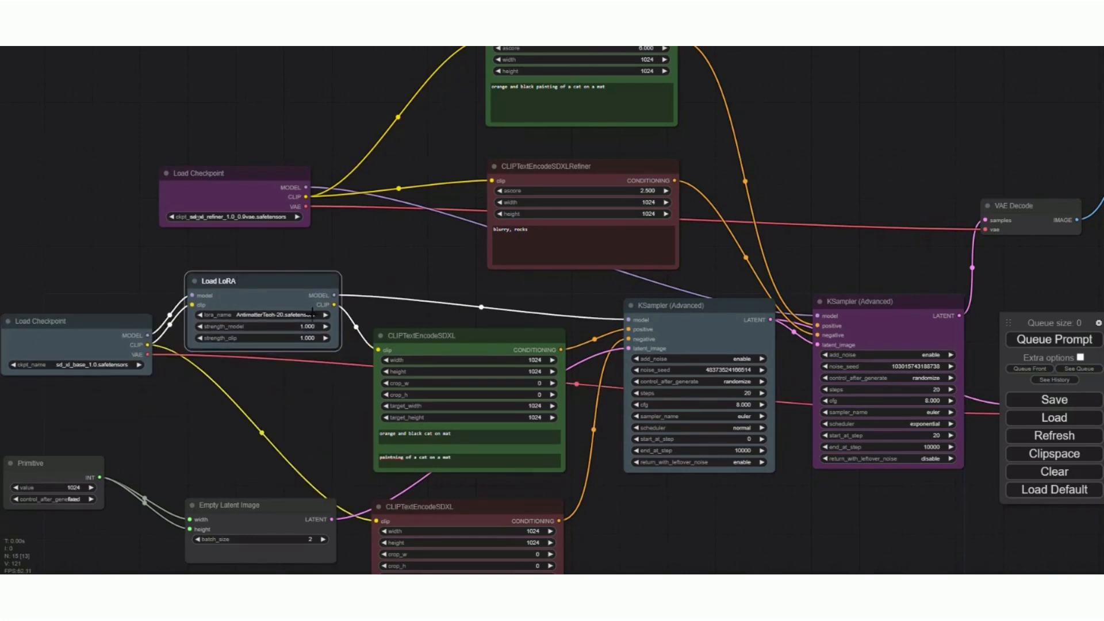
- Set the LoRA file to sd_xl_offset_example-lora_1.0.safetensors and move the Load LoRA node slightly up
{"action": "left_click", "coordinate": [325, 315]}
{"action": "left_click", "coordinate": [299, 315]}
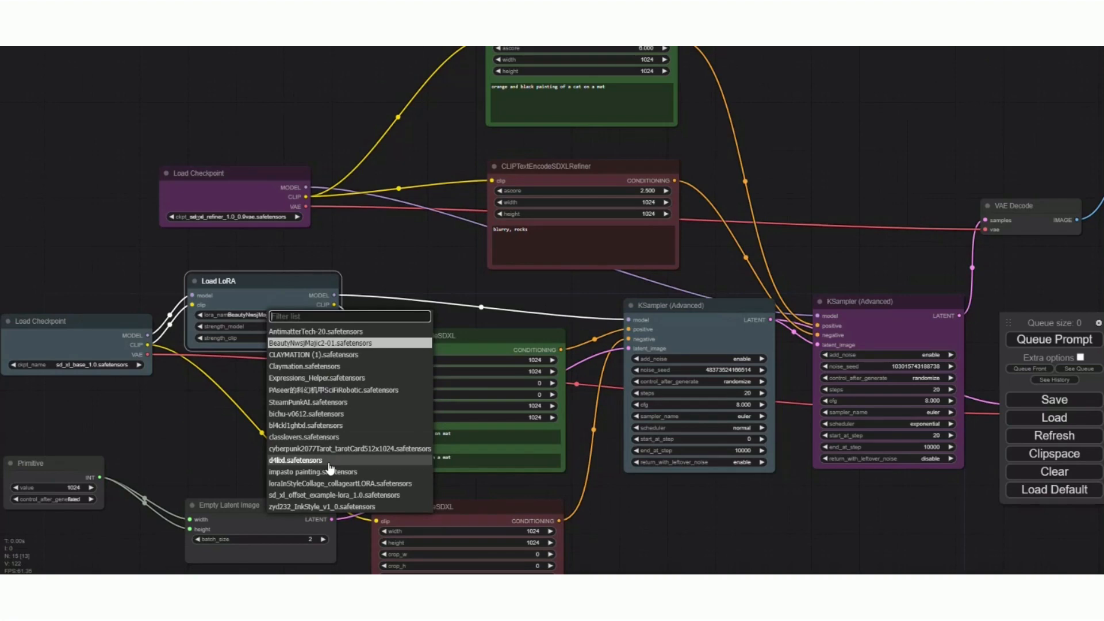
{"action": "left_click", "coordinate": [333, 495]}
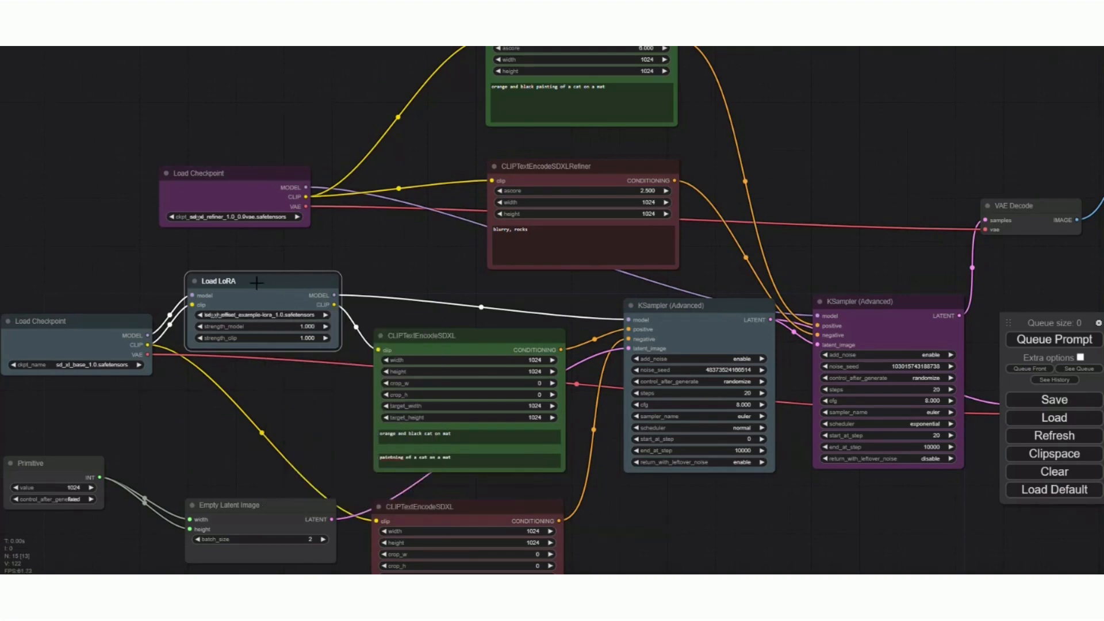
{"action": "left_click_drag", "start_coordinate": [255, 281], "coordinate": [270, 261]}
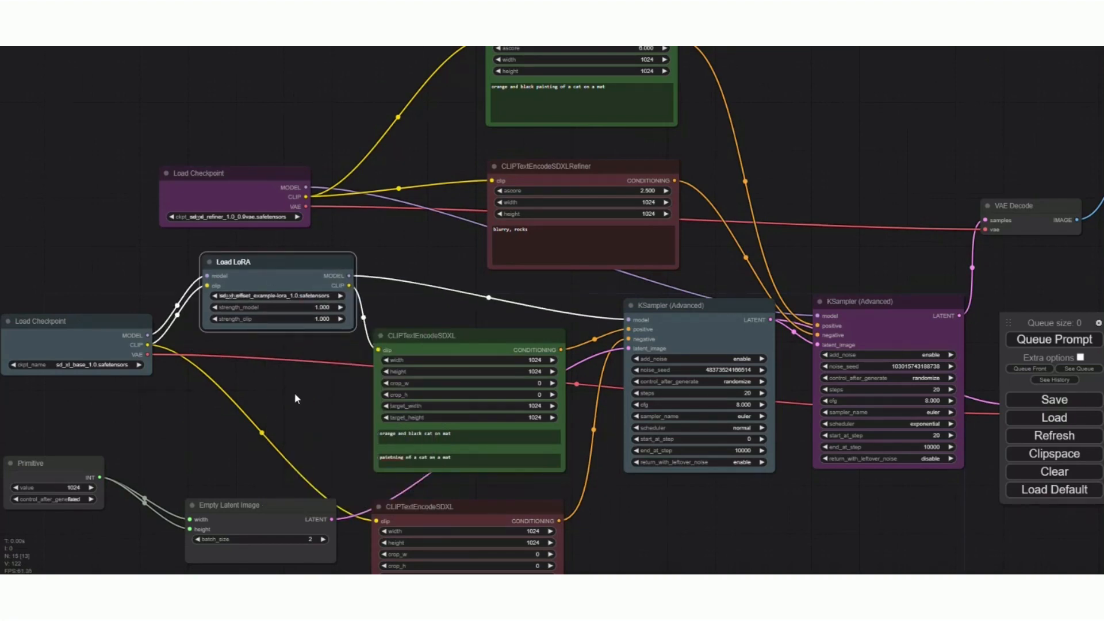
- Space the base checkpoint loader and Load LoRA farther left, and enlarge the LoRA node so its full file name fits
{"action": "scroll", "coordinate": [294, 395], "scroll_direction": "up", "scroll_amount": 4}
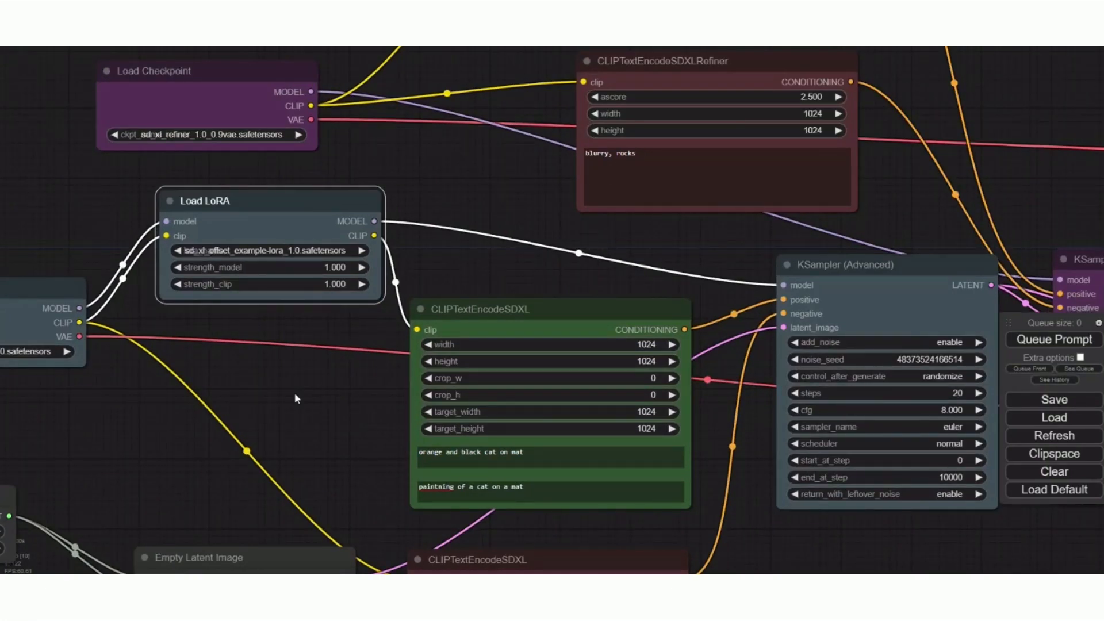
{"action": "scroll", "coordinate": [294, 393], "scroll_direction": "down", "scroll_amount": 6}
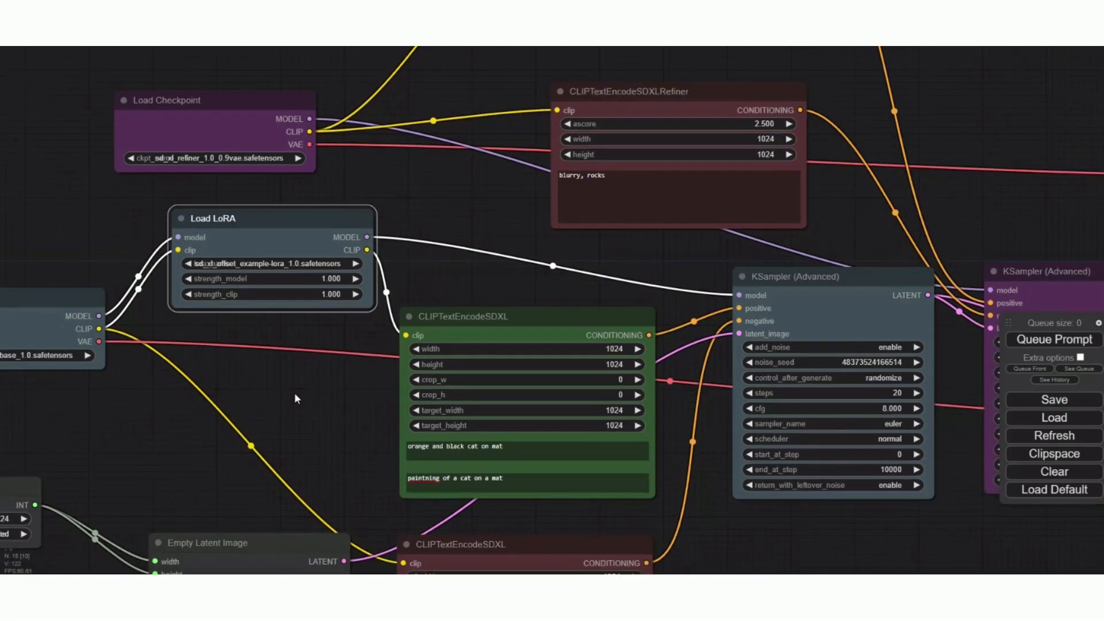
{"action": "left_click_drag", "start_coordinate": [135, 338], "coordinate": [77, 308]}
{"action": "left_click_drag", "start_coordinate": [265, 305], "coordinate": [248, 316]}
{"action": "scroll", "coordinate": [262, 406], "scroll_direction": "up", "scroll_amount": 6}
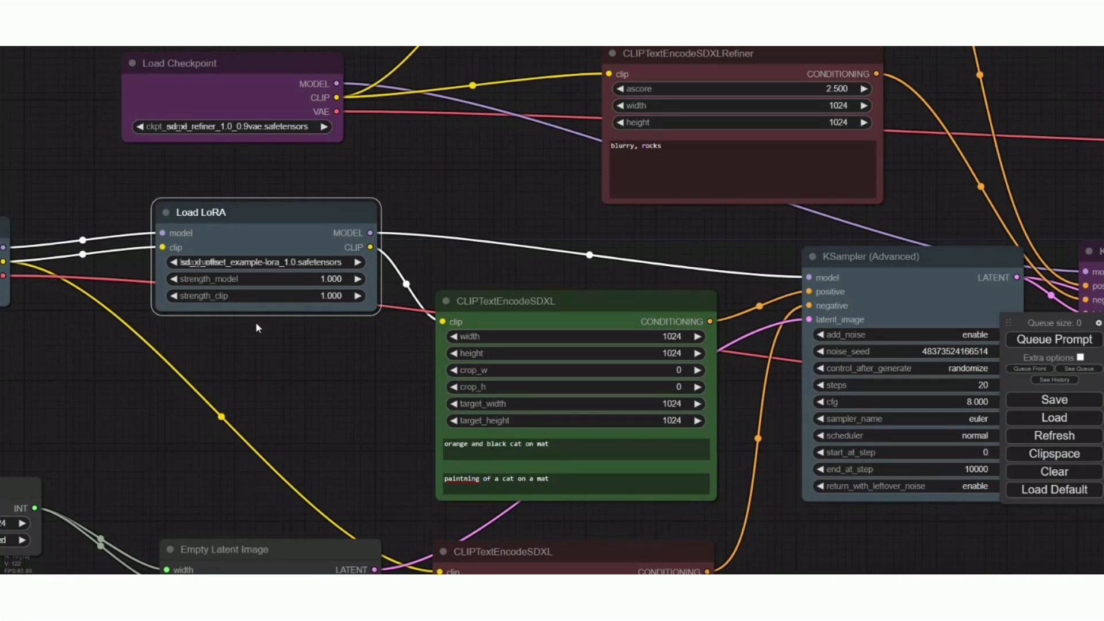
{"action": "left_click_drag", "start_coordinate": [284, 216], "coordinate": [209, 207]}
{"action": "left_click_drag", "start_coordinate": [296, 292], "coordinate": [358, 360]}
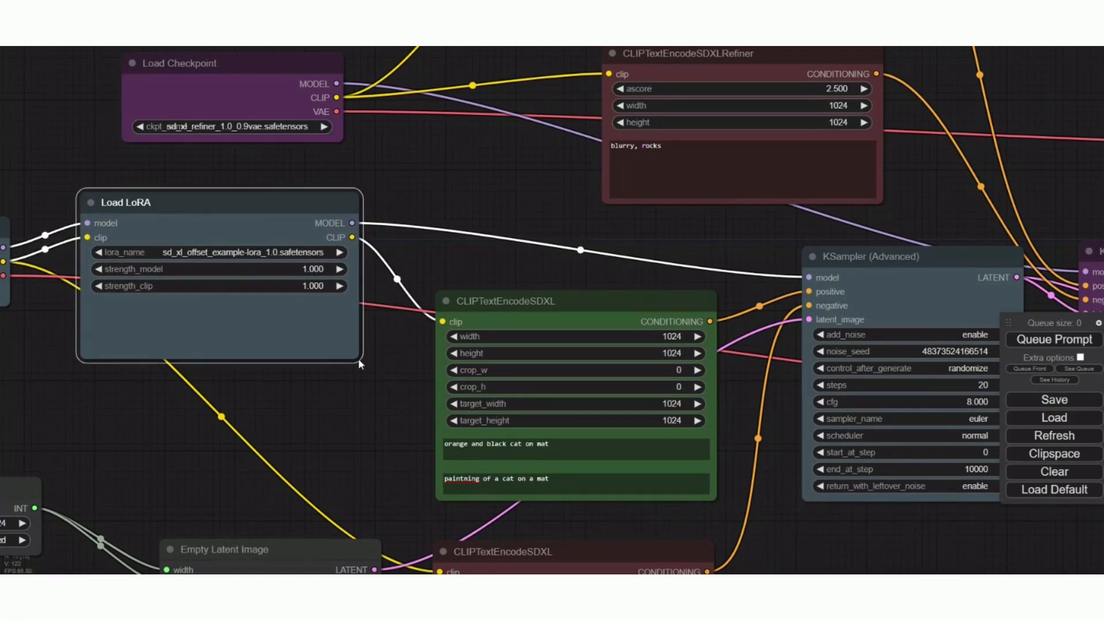
{"action": "left_click_drag", "start_coordinate": [122, 422], "coordinate": [253, 467]}
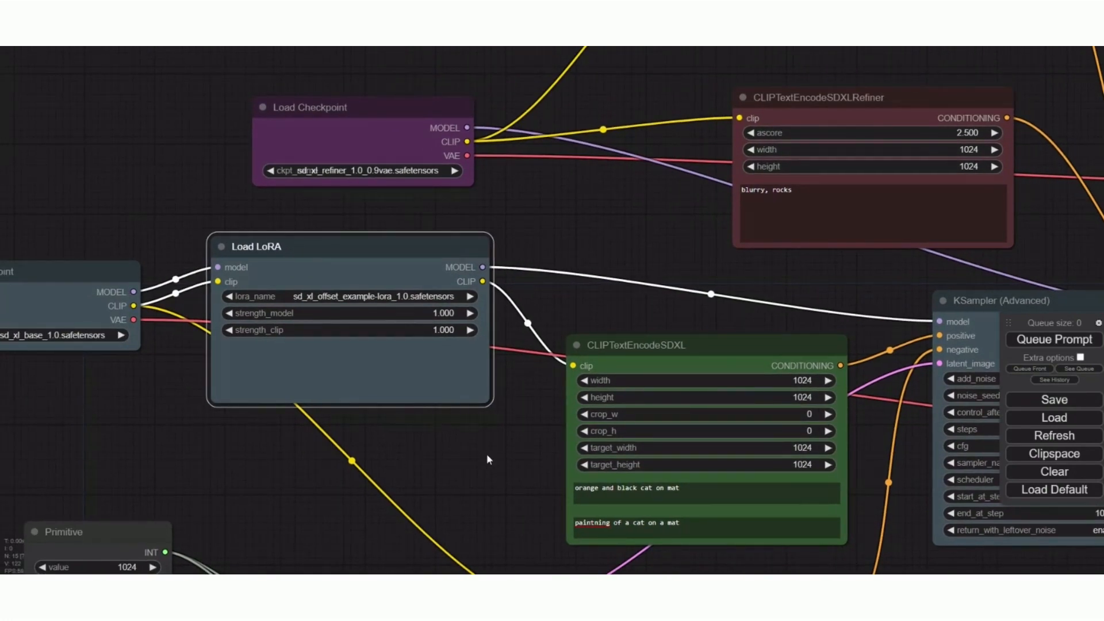
- Bring the whole graph into view, from the checkpoint and LoRA loaders through to both image nodes
{"action": "scroll", "coordinate": [487, 453], "scroll_direction": "down", "scroll_amount": 8}
{"action": "scroll", "coordinate": [484, 451], "scroll_direction": "down", "scroll_amount": 3}
{"action": "left_click_drag", "start_coordinate": [789, 519], "coordinate": [644, 354]}
{"action": "scroll", "coordinate": [650, 397], "scroll_direction": "up", "scroll_amount": 3}
{"action": "left_click_drag", "start_coordinate": [607, 387], "coordinate": [644, 493]}
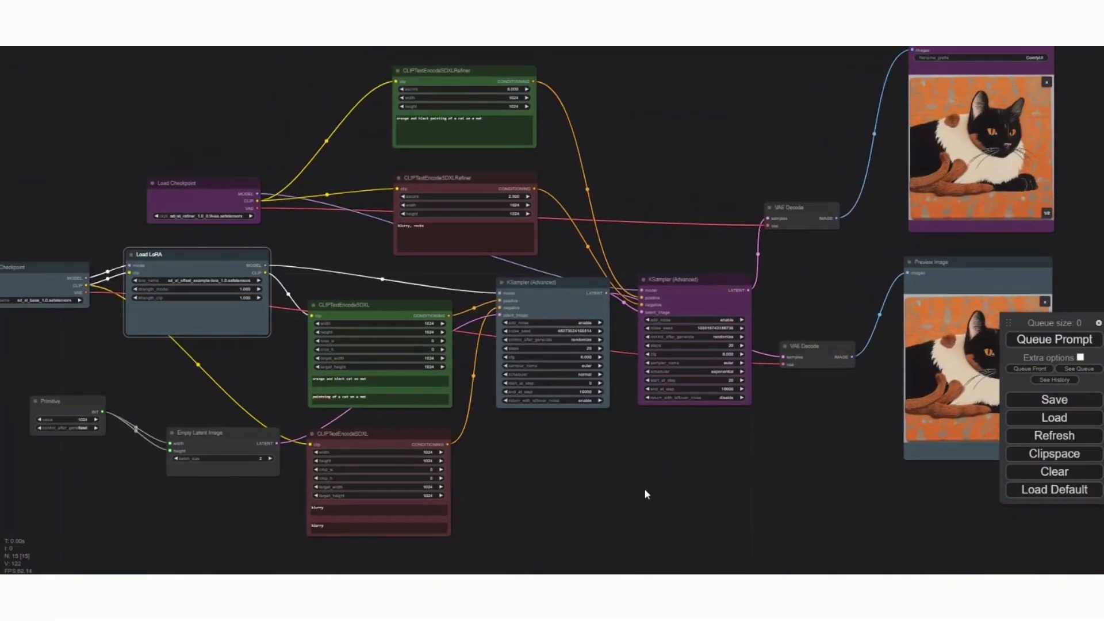